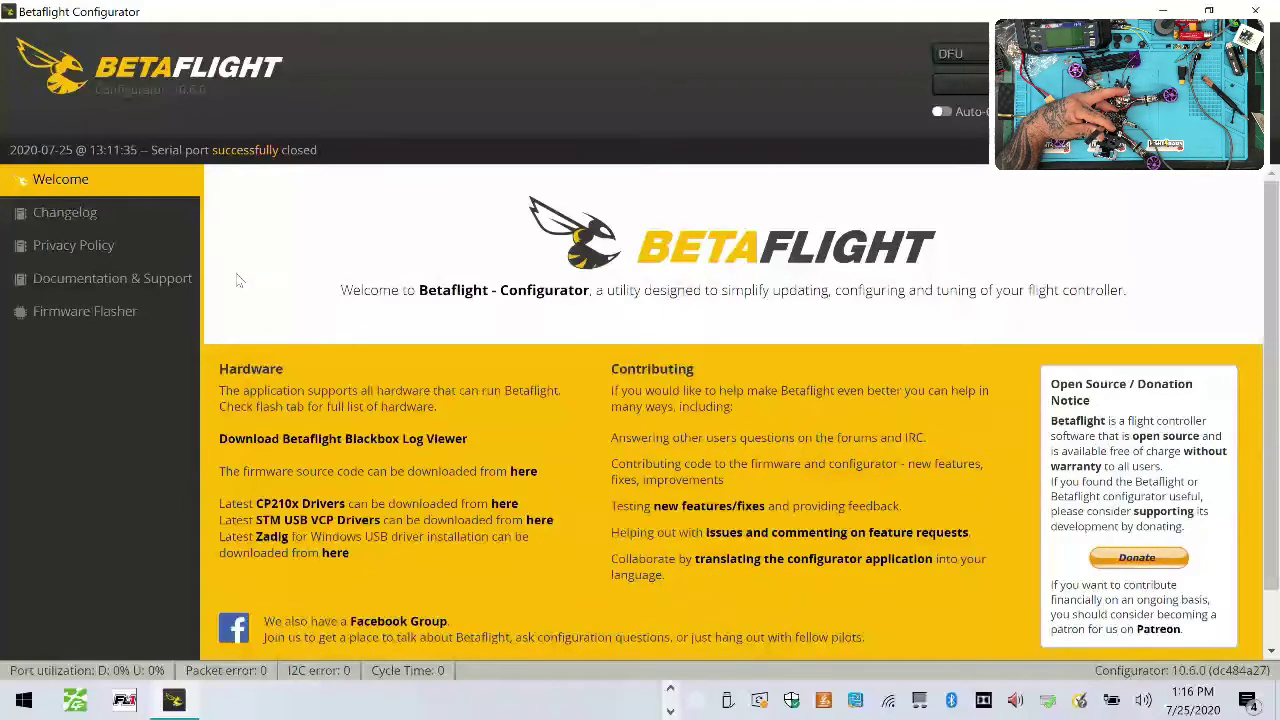
# Load the online 4.2.1 firmware for the SPEKTRUMF400 board and flash it with full chip erase enabled.
pyautogui.click(180, 311)
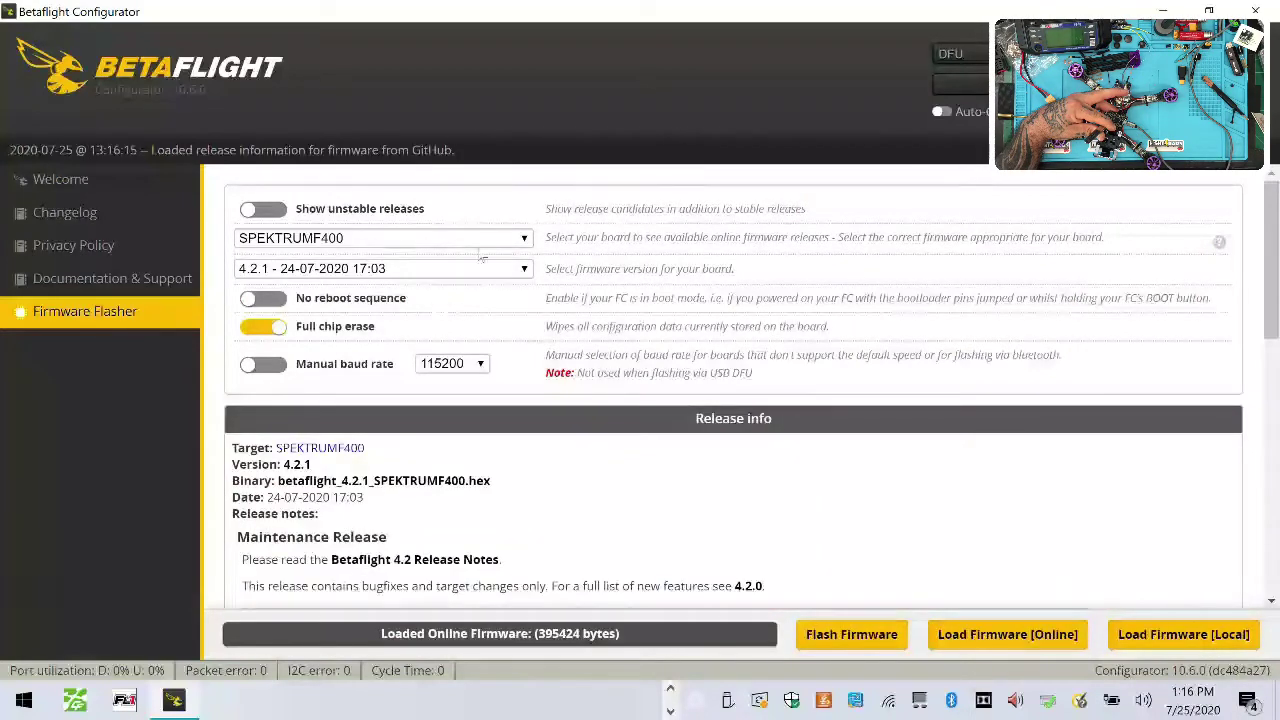
pyautogui.click(1017, 640)
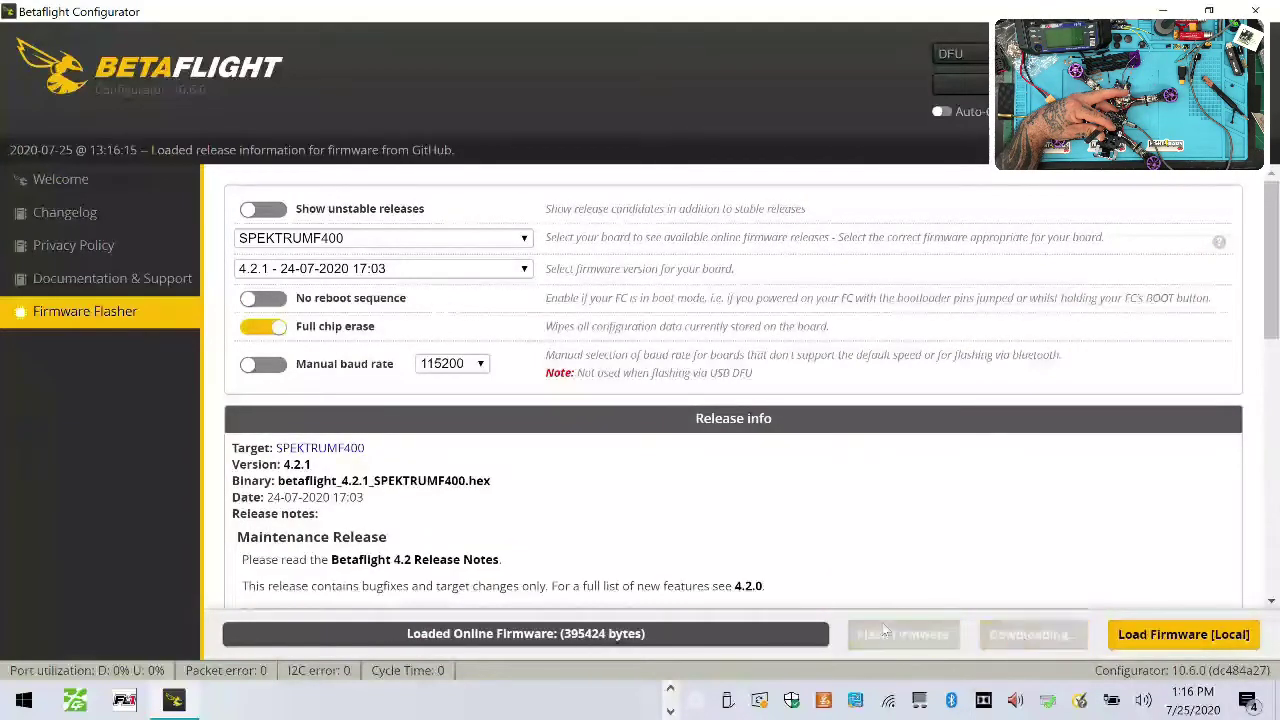
pyautogui.click(852, 635)
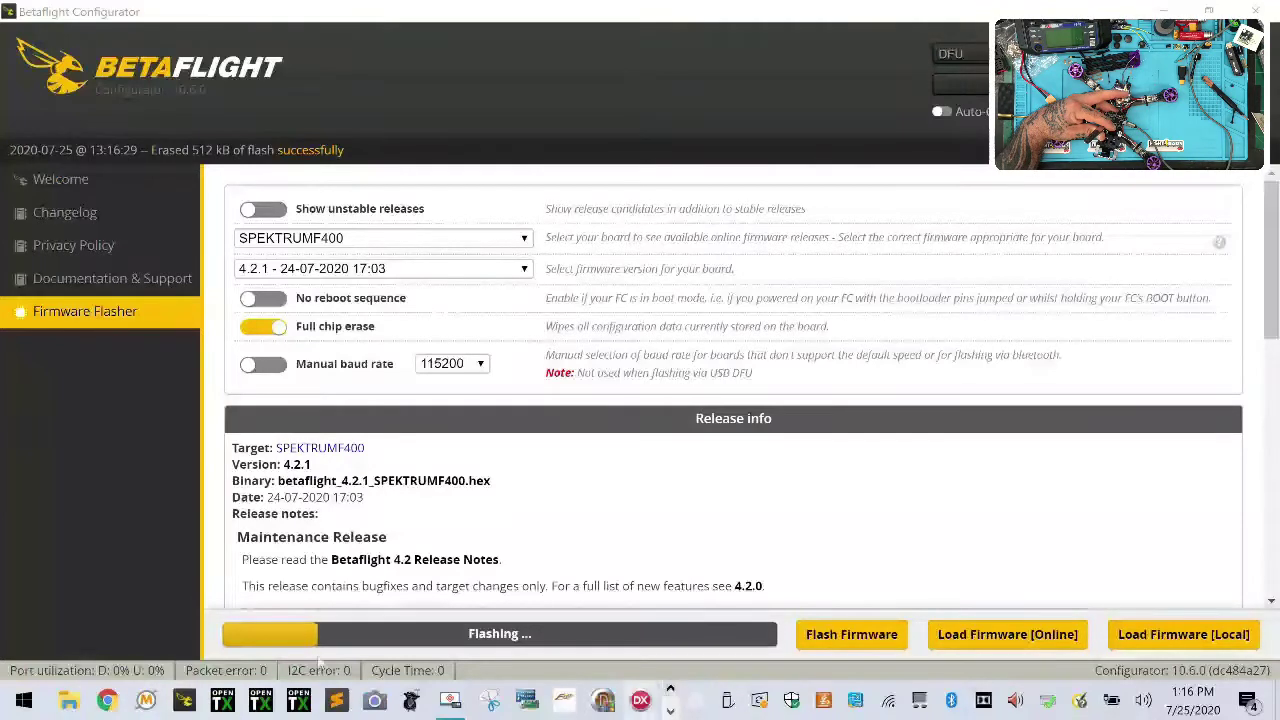
# Switch to Chrome and browse the Turnigy / FlySky receivers collection on cyclonefpv.com.
pyautogui.click(107, 700)
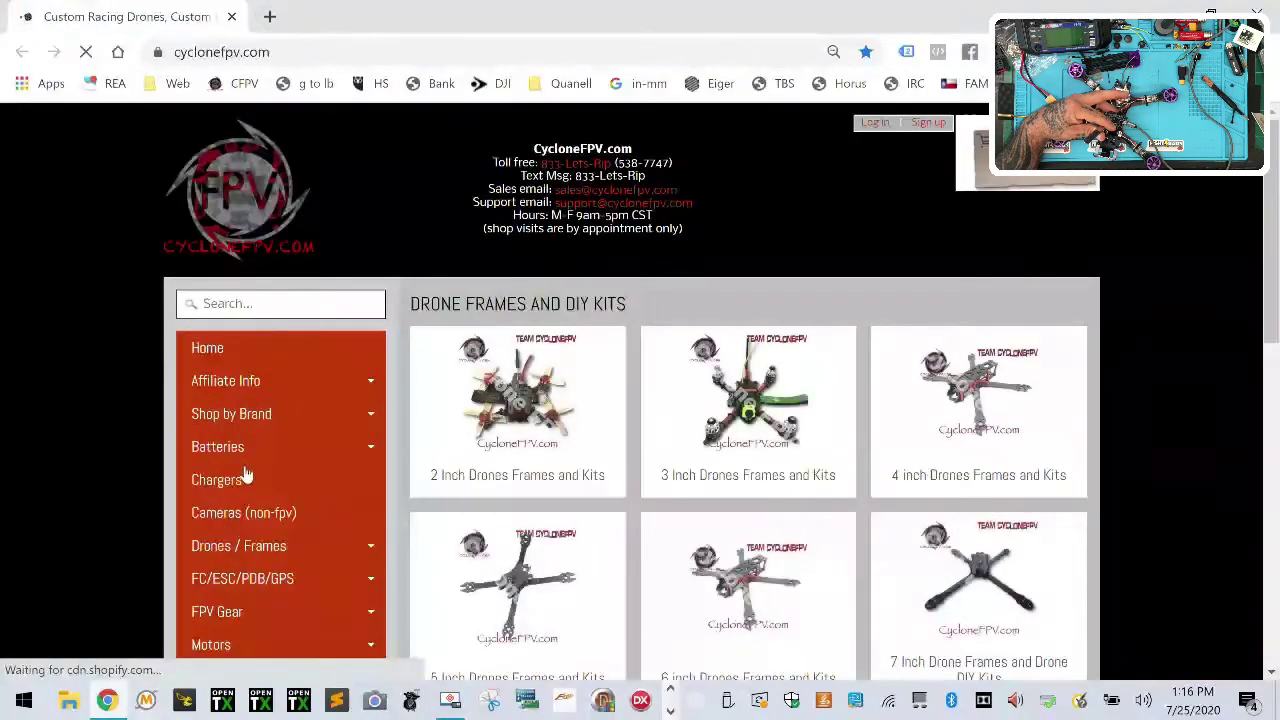
pyautogui.scroll(-4, 290, 500)
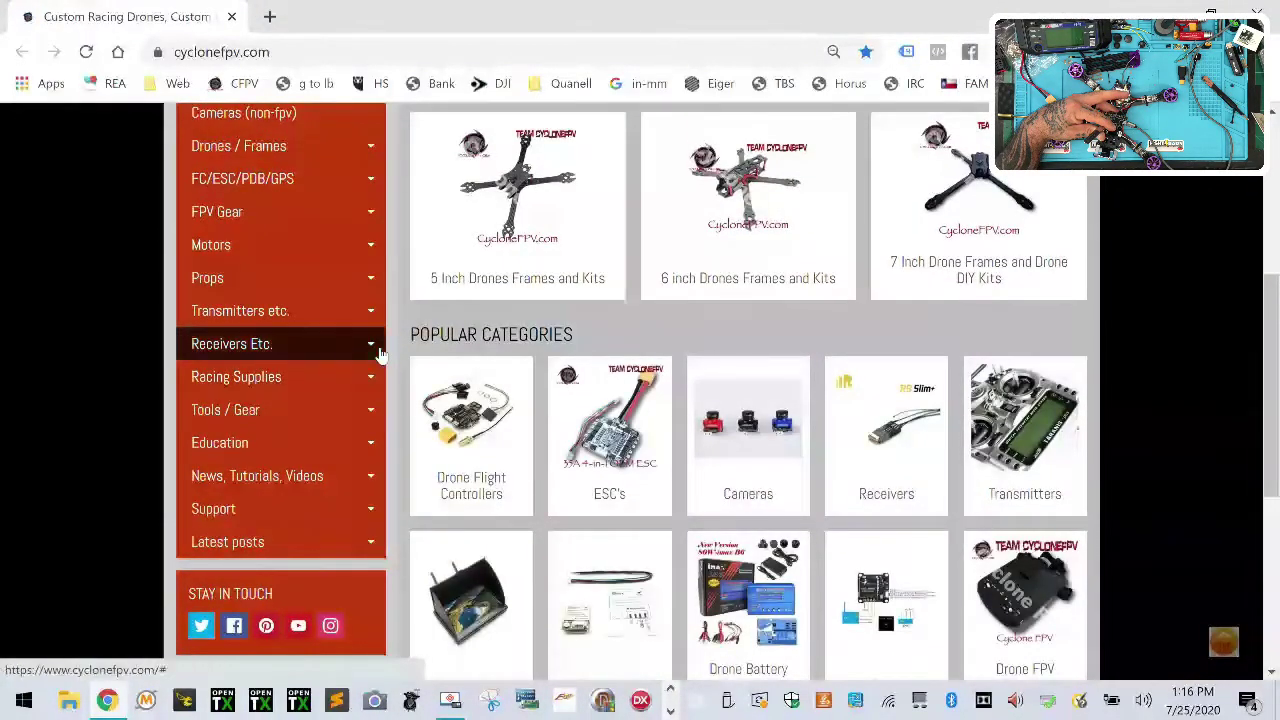
pyautogui.click(370, 344)
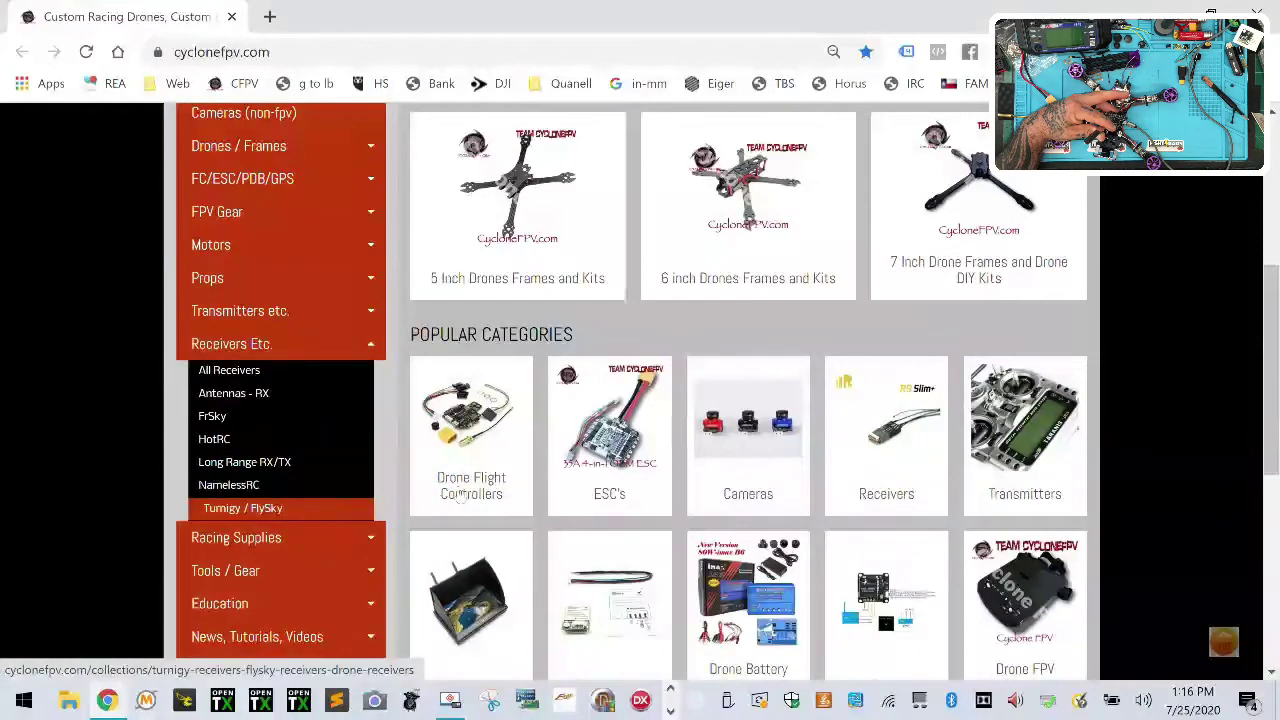
pyautogui.click(340, 508)
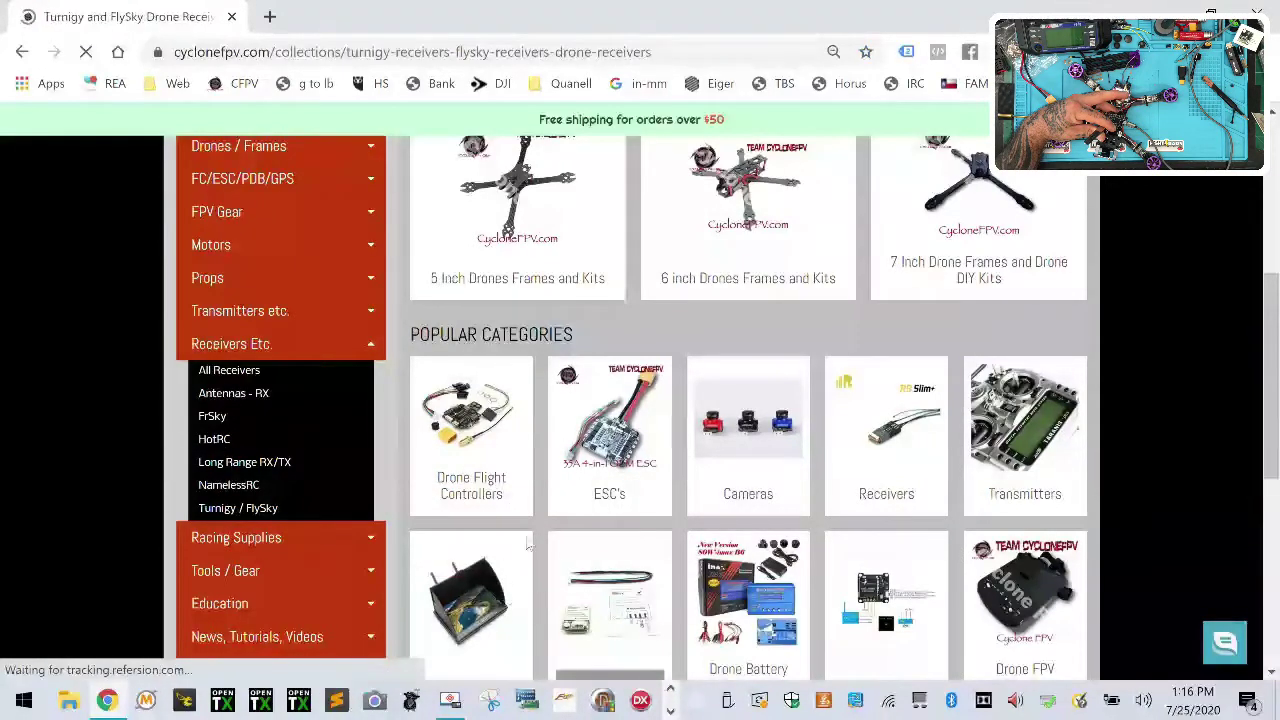
pyautogui.scroll(-4, 496, 545)
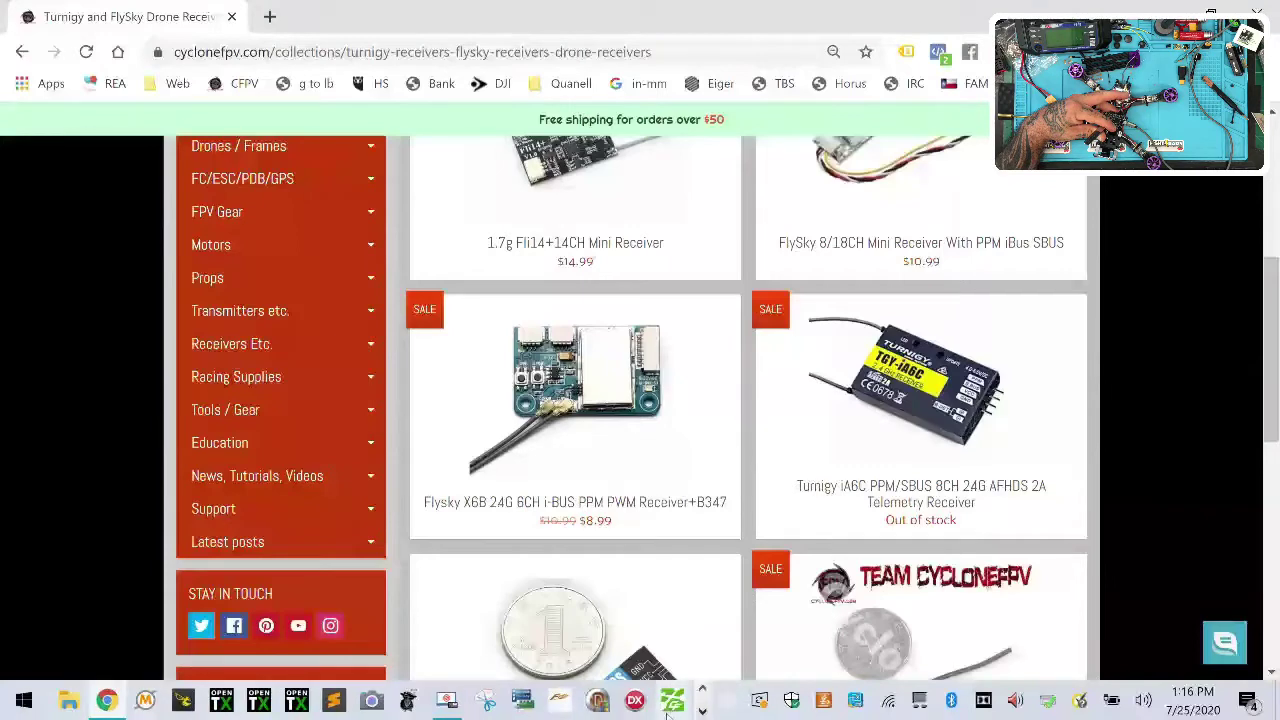
# Back in Betaflight Configurator, calibrate the accelerometer and open the Ports settings.
pyautogui.click(702, 711)
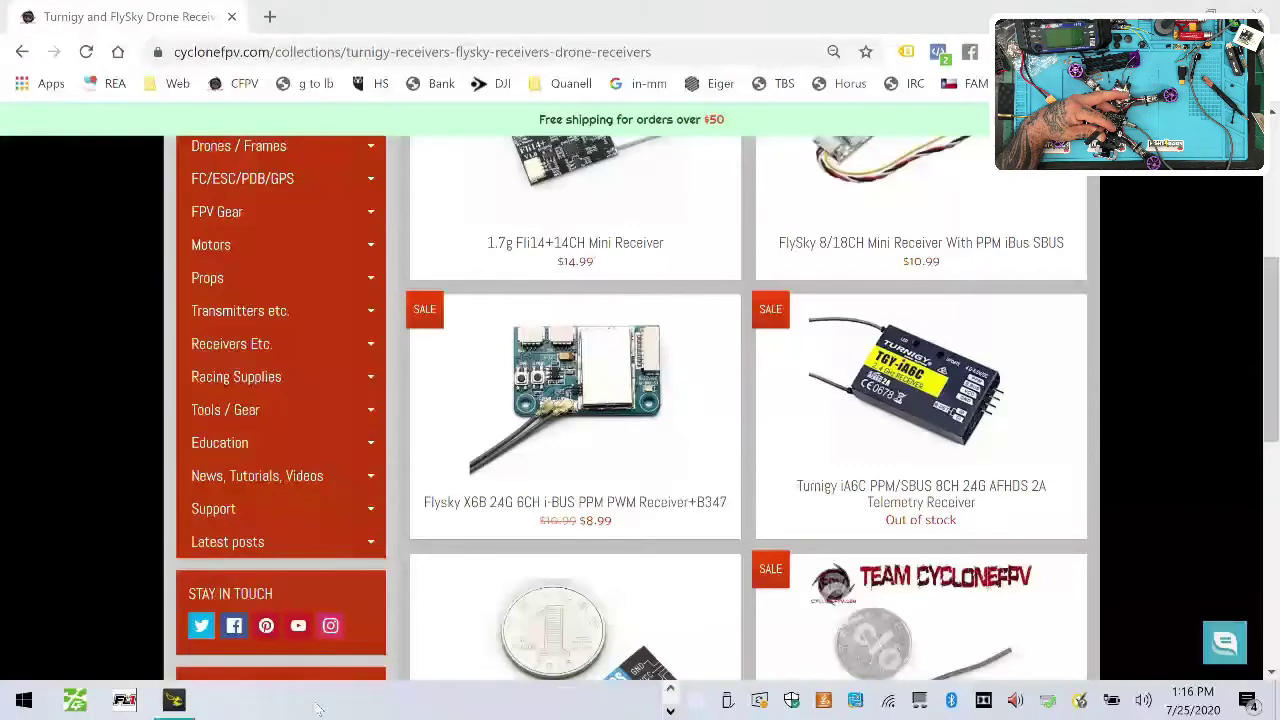
pyautogui.click(190, 704)
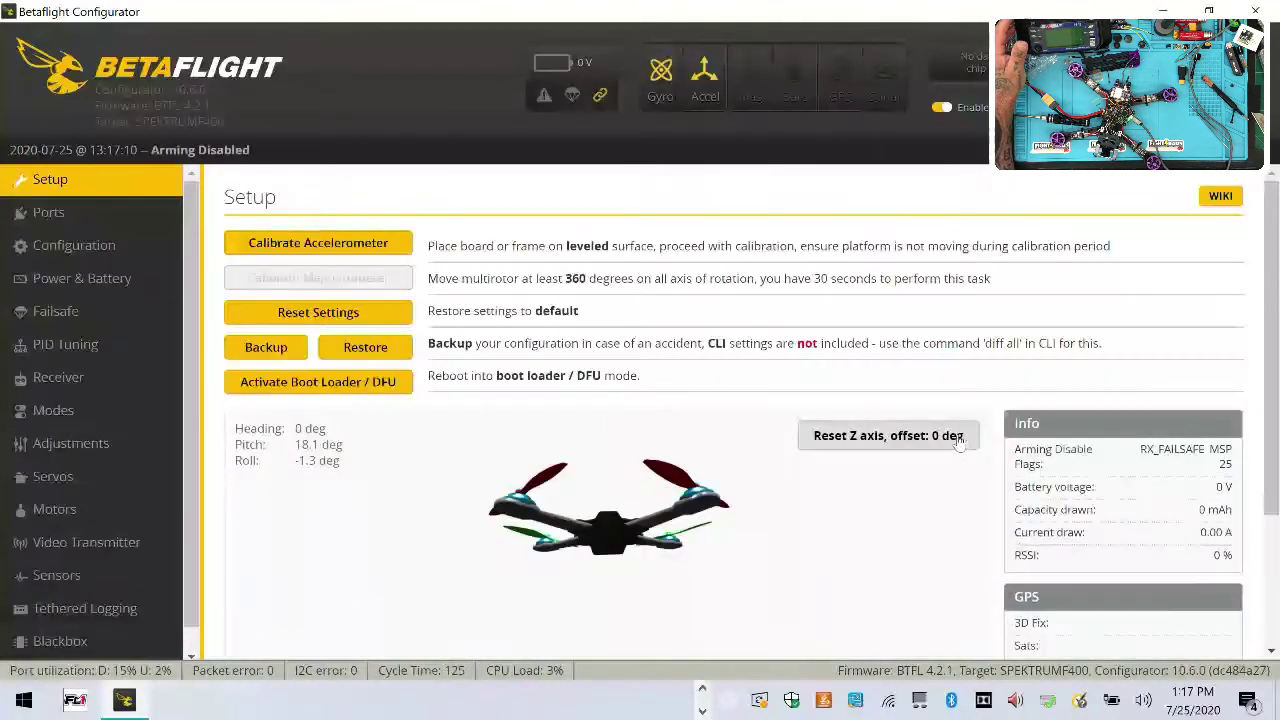
pyautogui.click(335, 242)
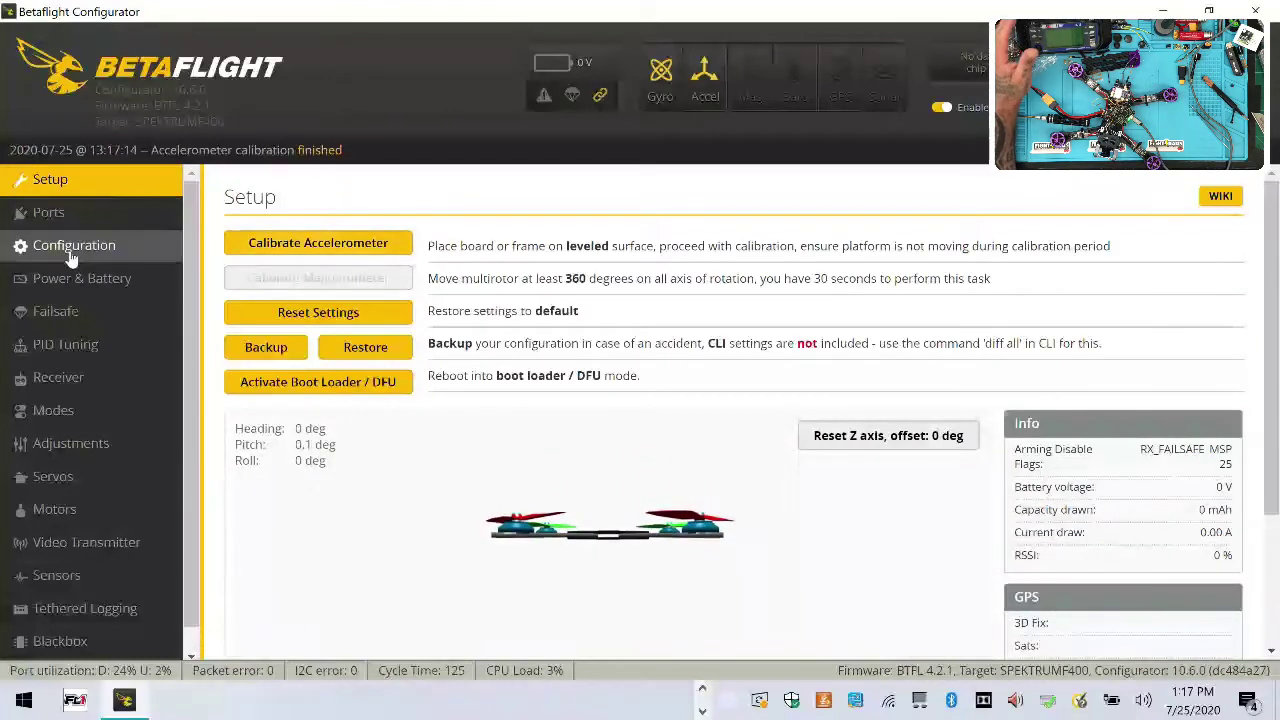
pyautogui.click(102, 208)
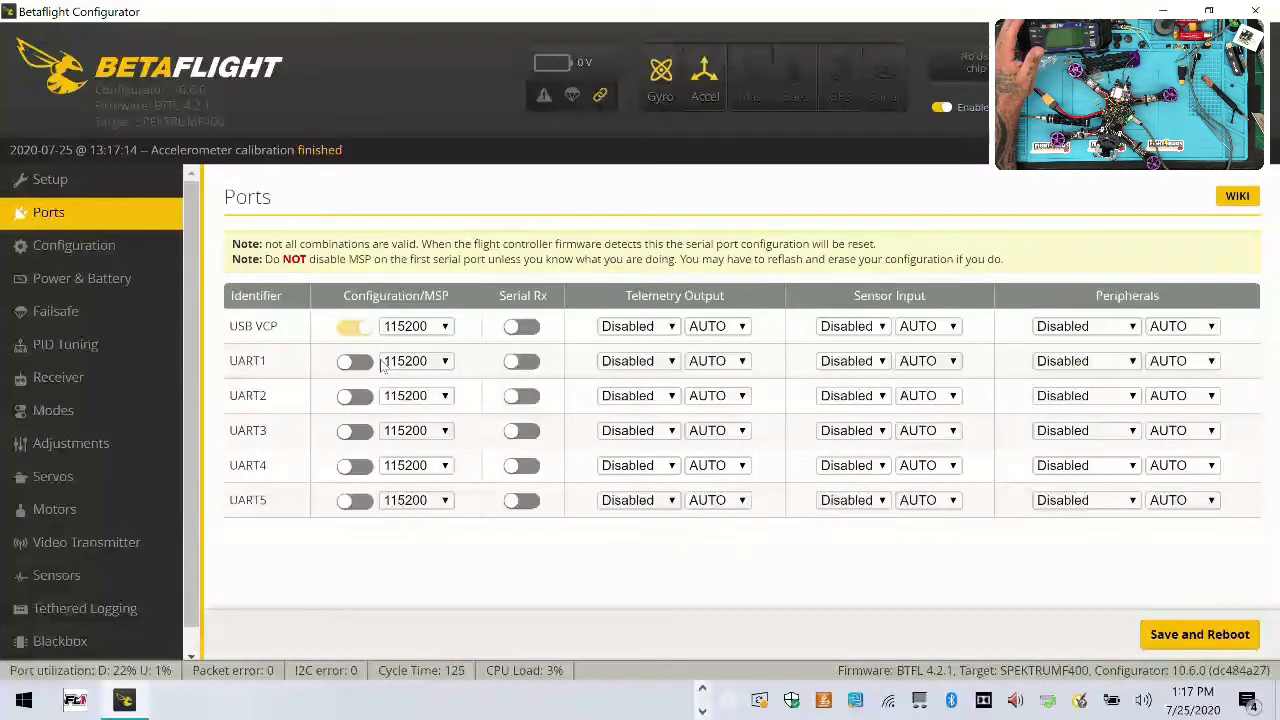
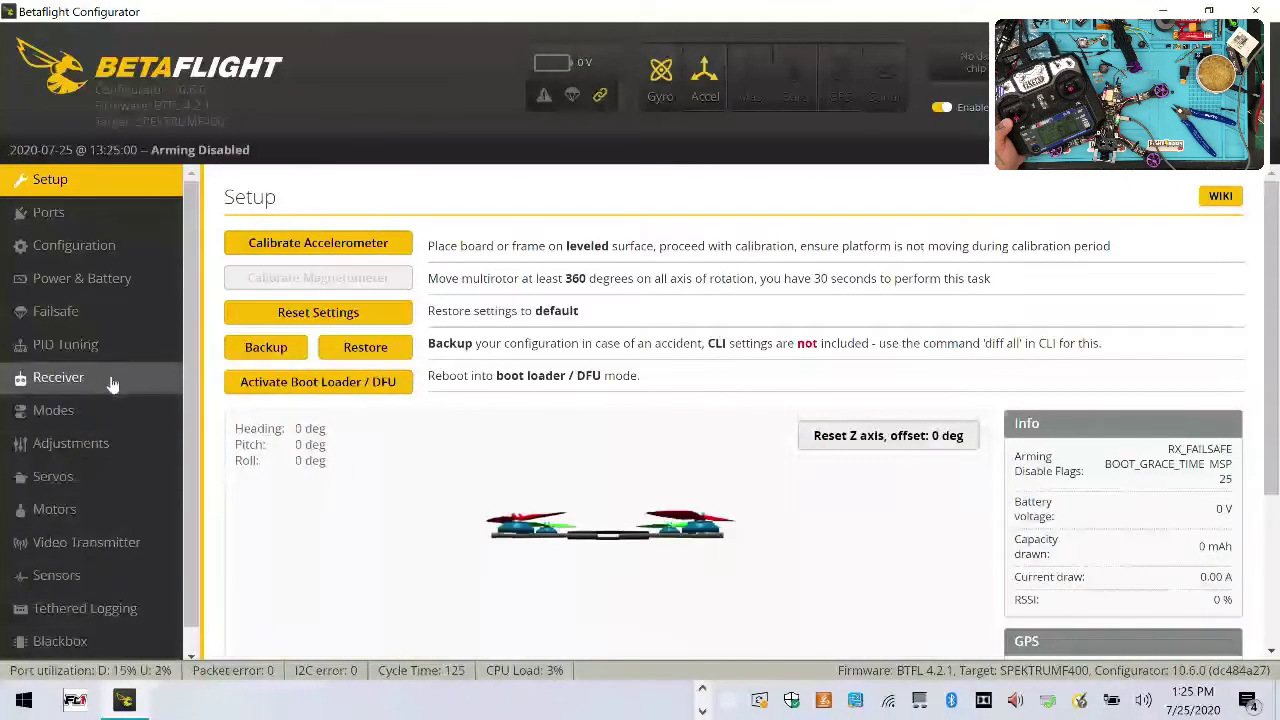
# Look at the Receiver page and set the ESC/Motor protocol to ONESHOT125 in the Configuration settings.
pyautogui.click(112, 385)
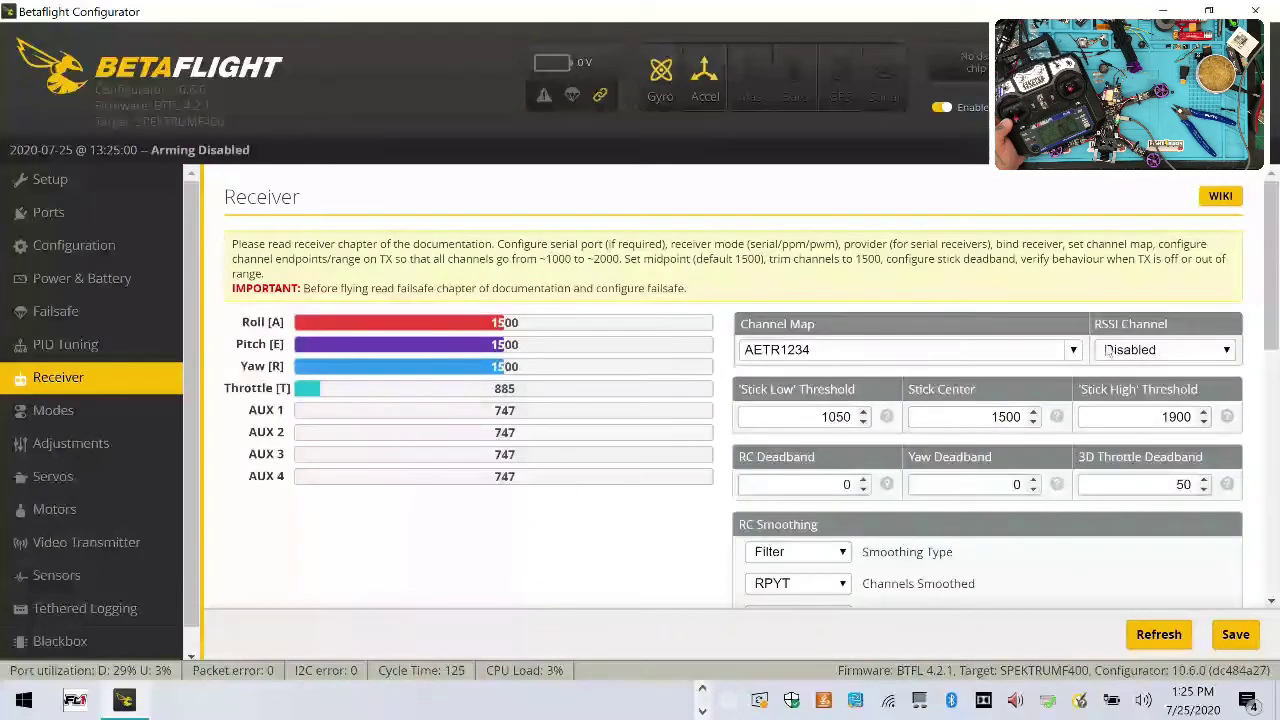
pyautogui.click(74, 245)
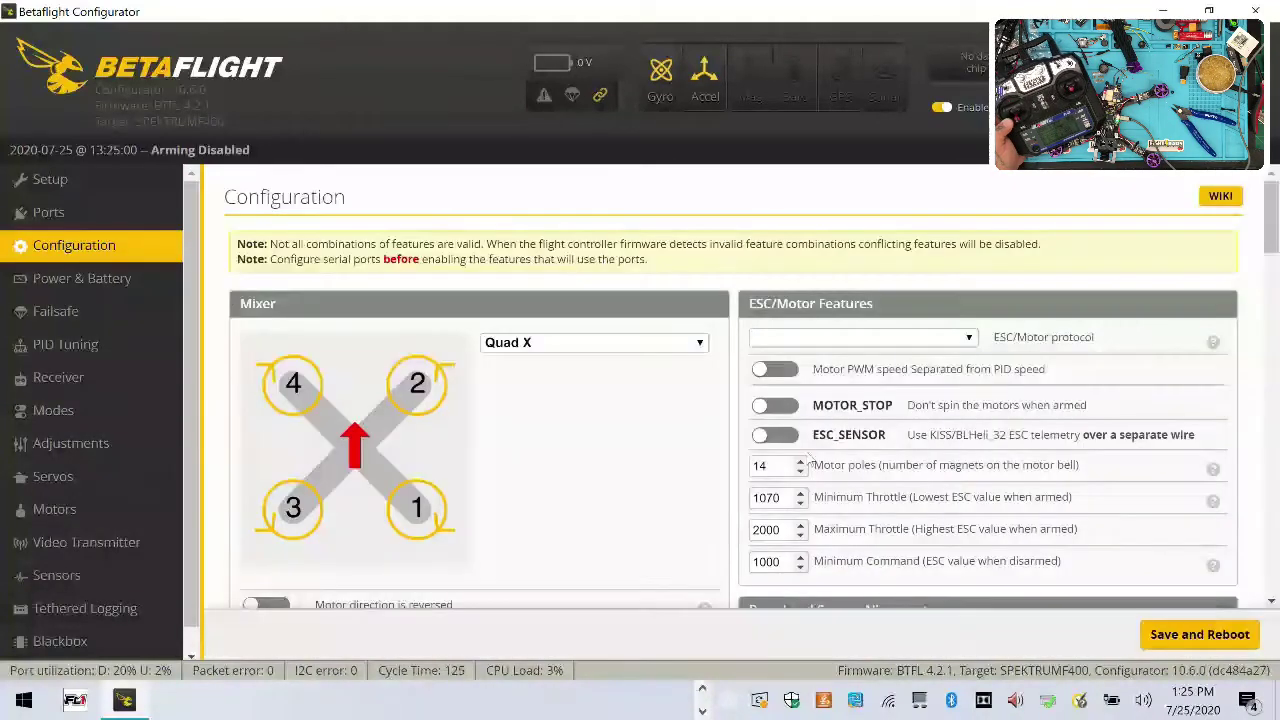
pyautogui.click(924, 337)
pyautogui.click(830, 396)
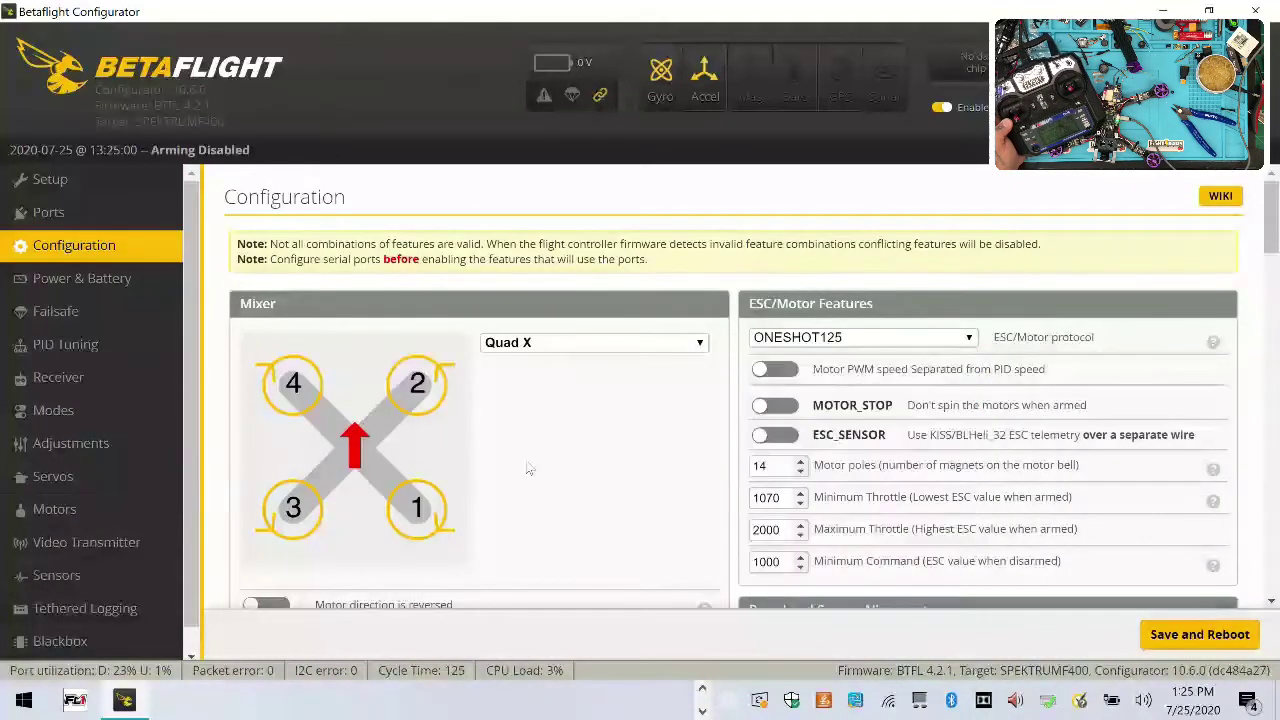
# Set the receiver mode to Serial-based receiver with IBUS as the serial receiver provider.
pyautogui.scroll(-4, 323, 507)
pyautogui.scroll(-4, 289, 533)
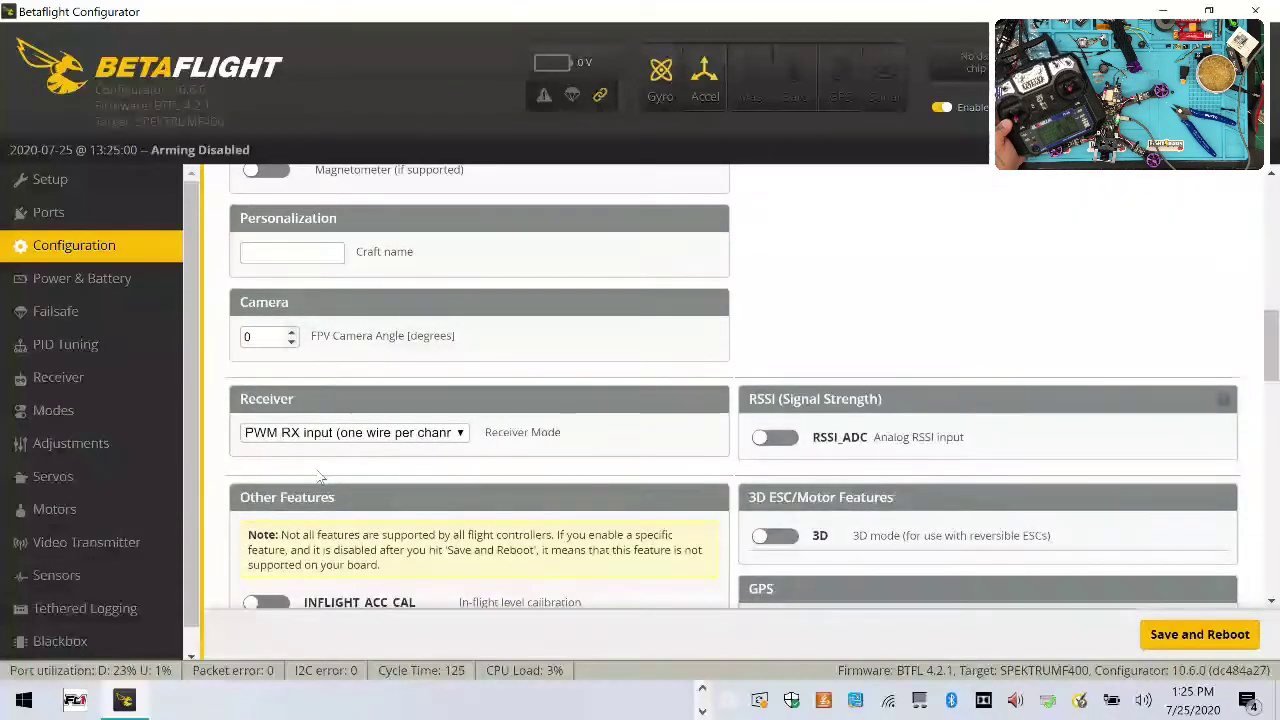
pyautogui.click(348, 434)
pyautogui.click(343, 521)
pyautogui.scroll(4, 345, 500)
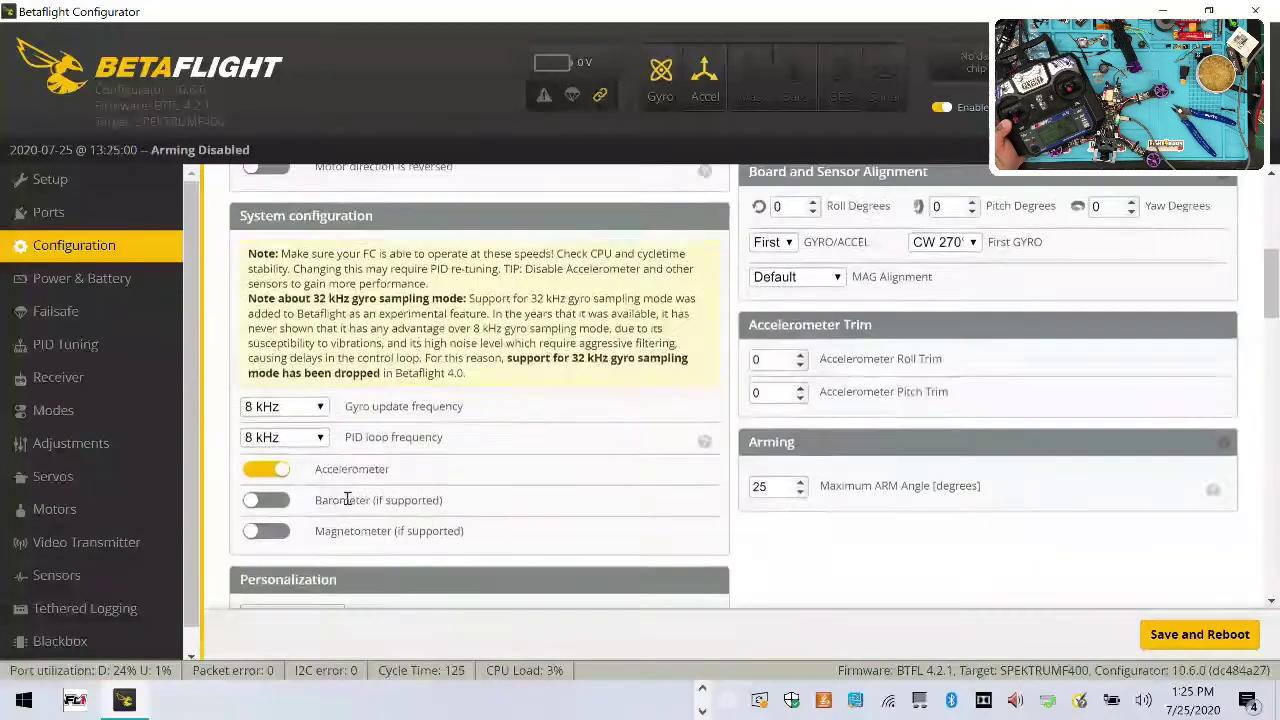
pyautogui.scroll(-4, 296, 498)
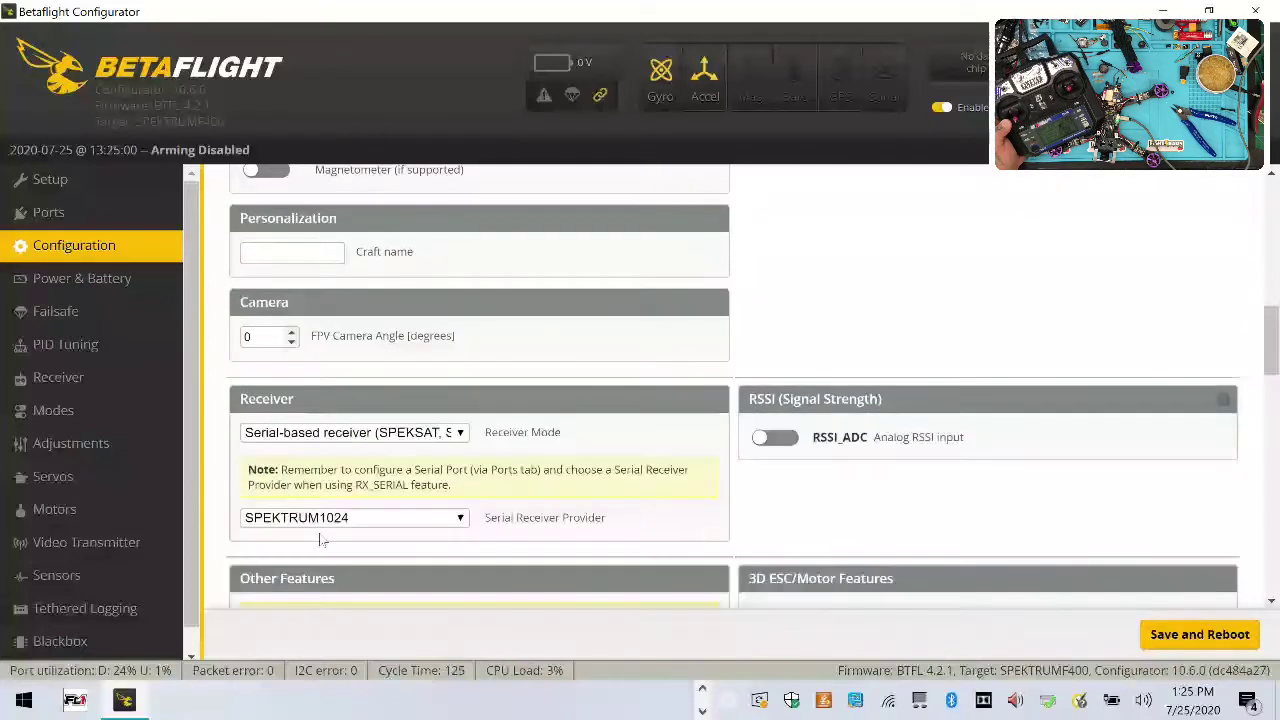
pyautogui.click(331, 521)
pyautogui.click(351, 300)
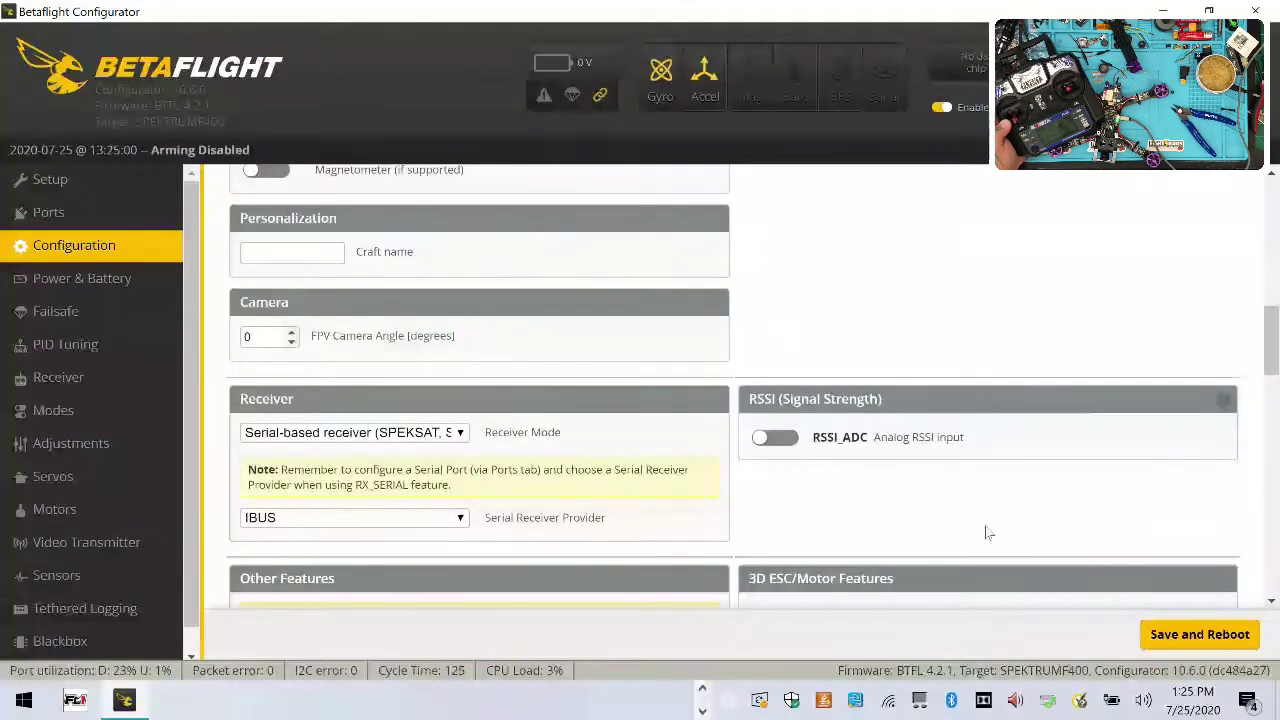
# Save the configuration with a reboot of the flight controller and check the channel values on the Receiver page.
pyautogui.scroll(-4, 840, 551)
pyautogui.scroll(-2, 235, 465)
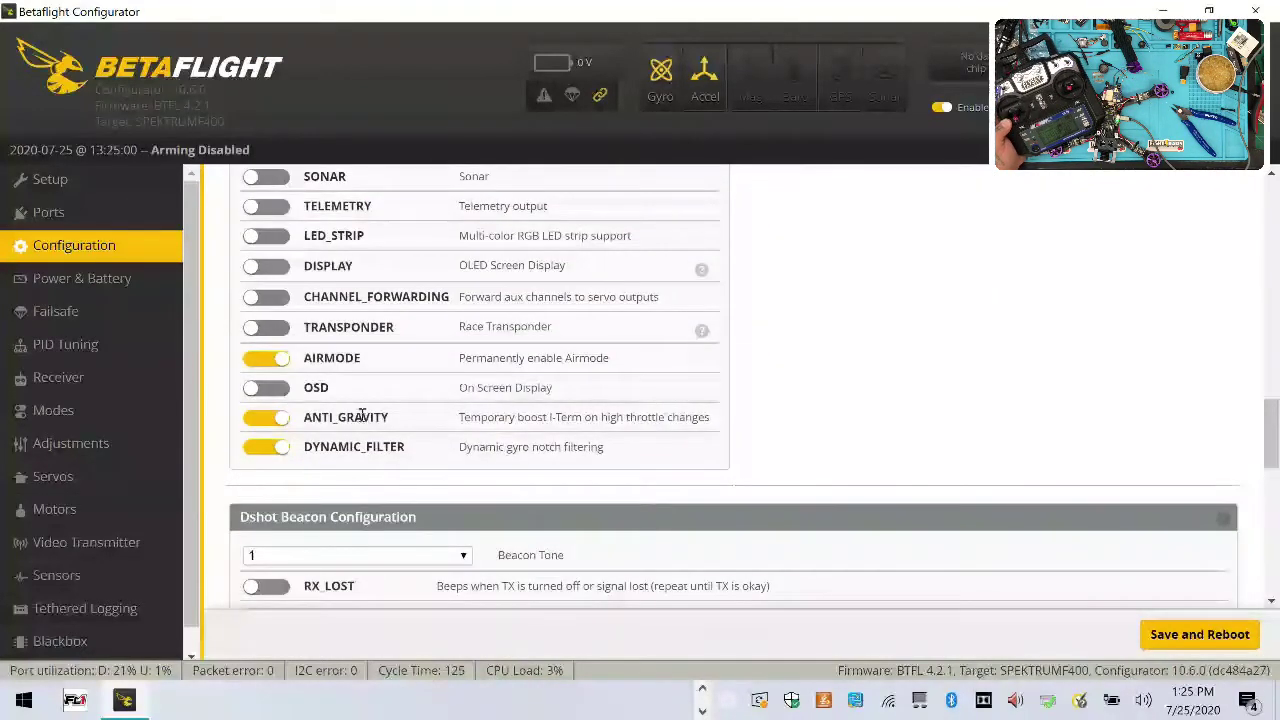
pyautogui.click(1200, 634)
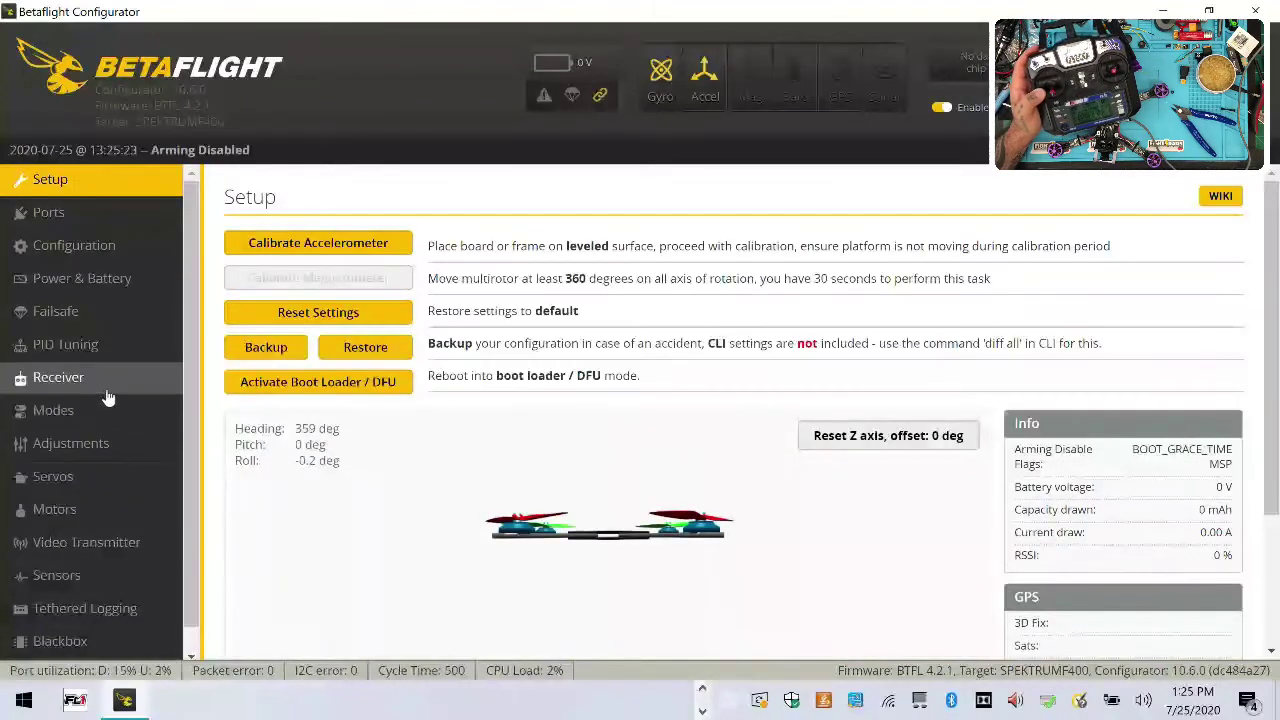
pyautogui.click(108, 394)
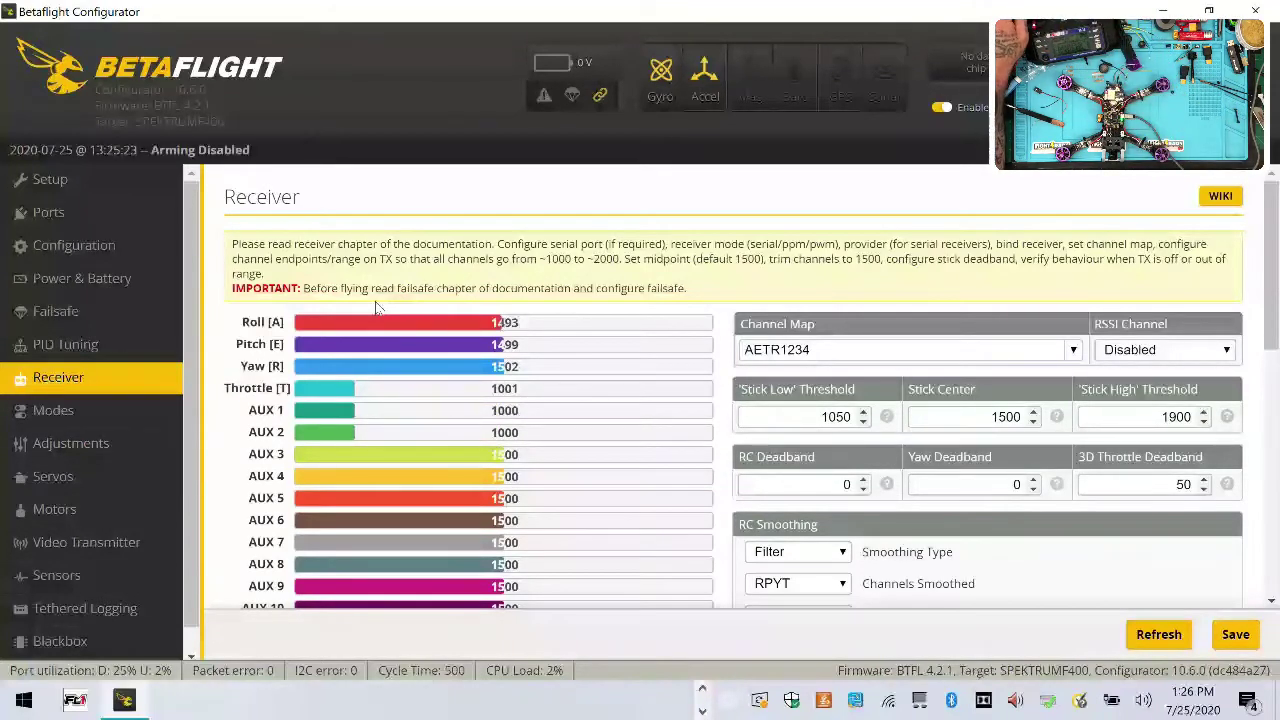
pyautogui.click(60, 410)
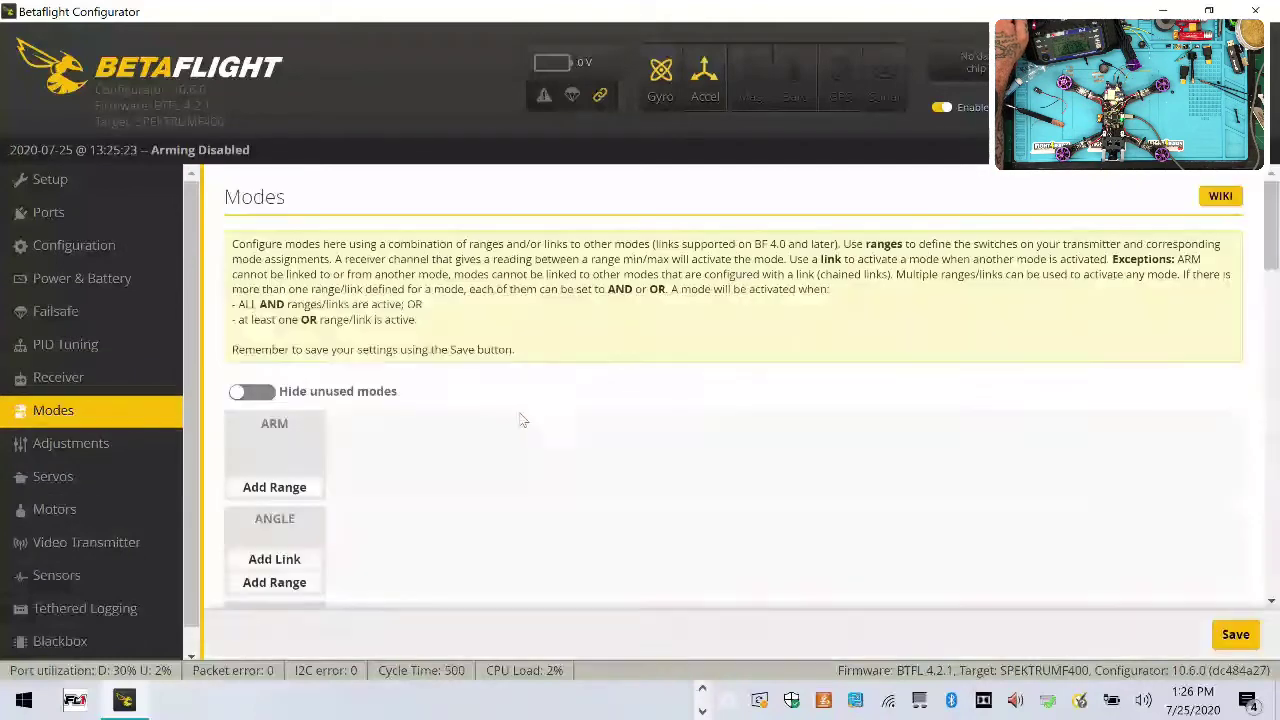
pyautogui.click(274, 487)
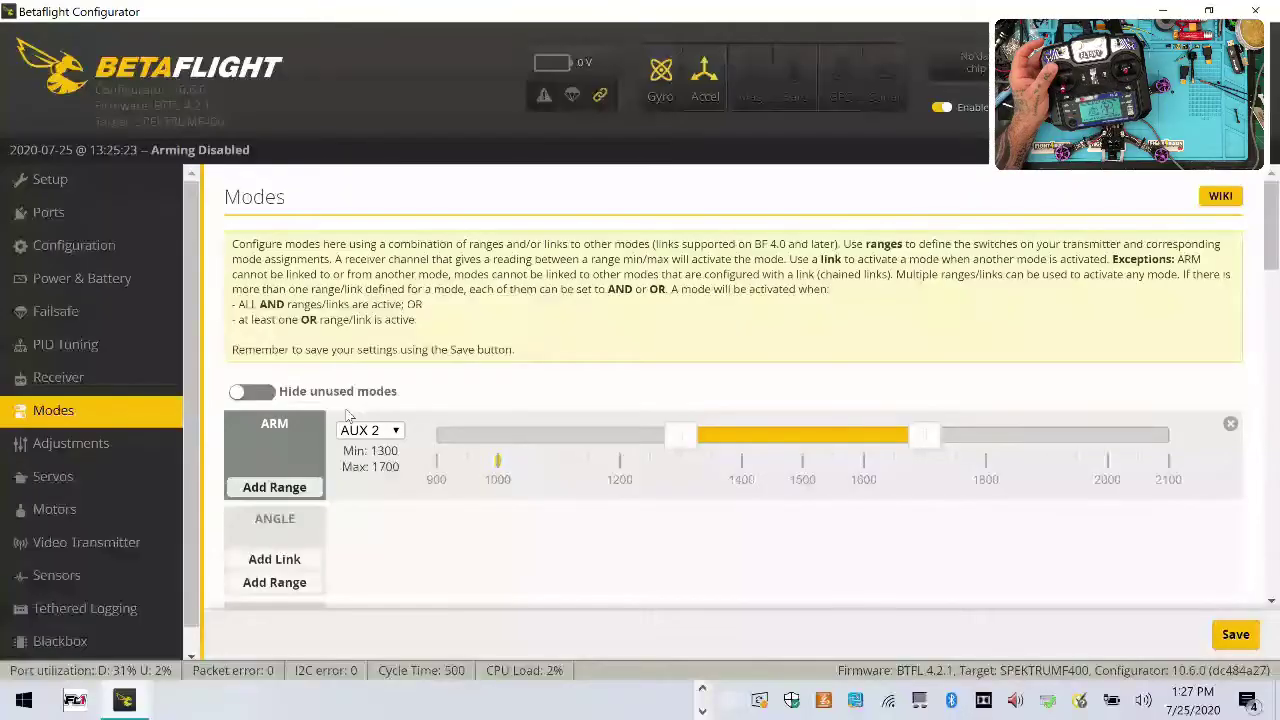
pyautogui.click(124, 386)
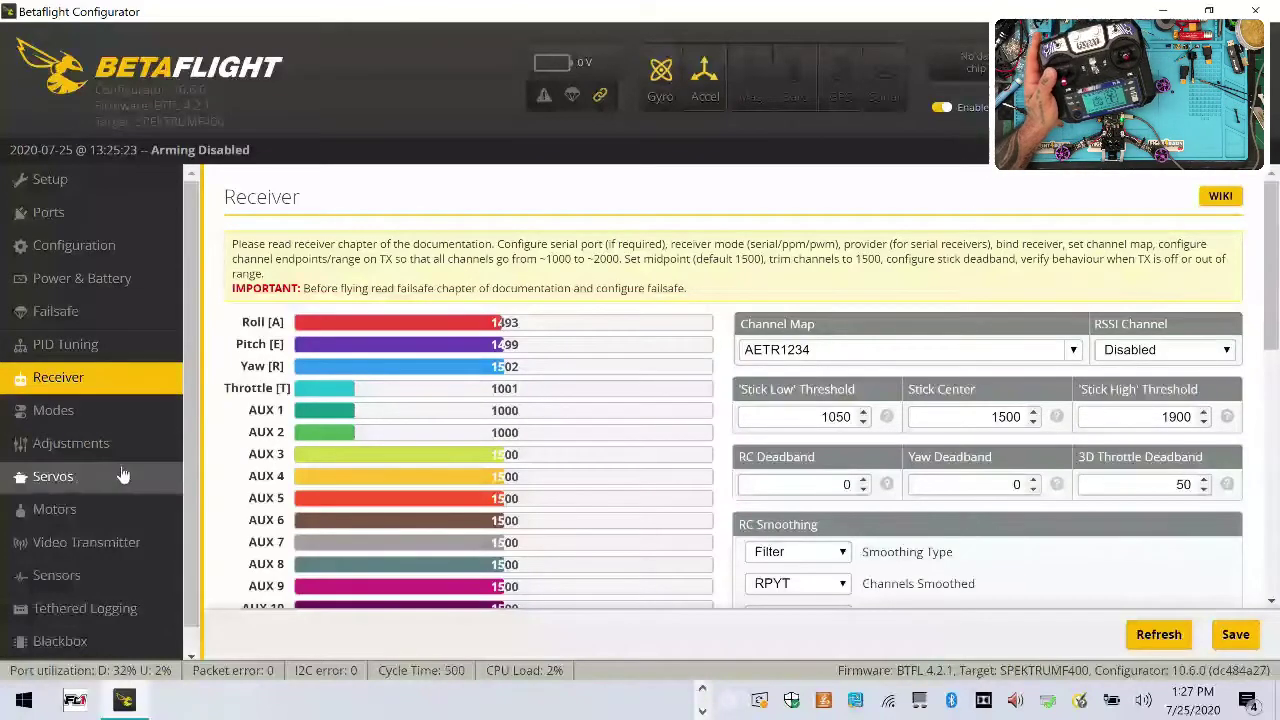
# Add an ARM mode range on AUX 1 covering 1700 to 2100.
pyautogui.click(110, 410)
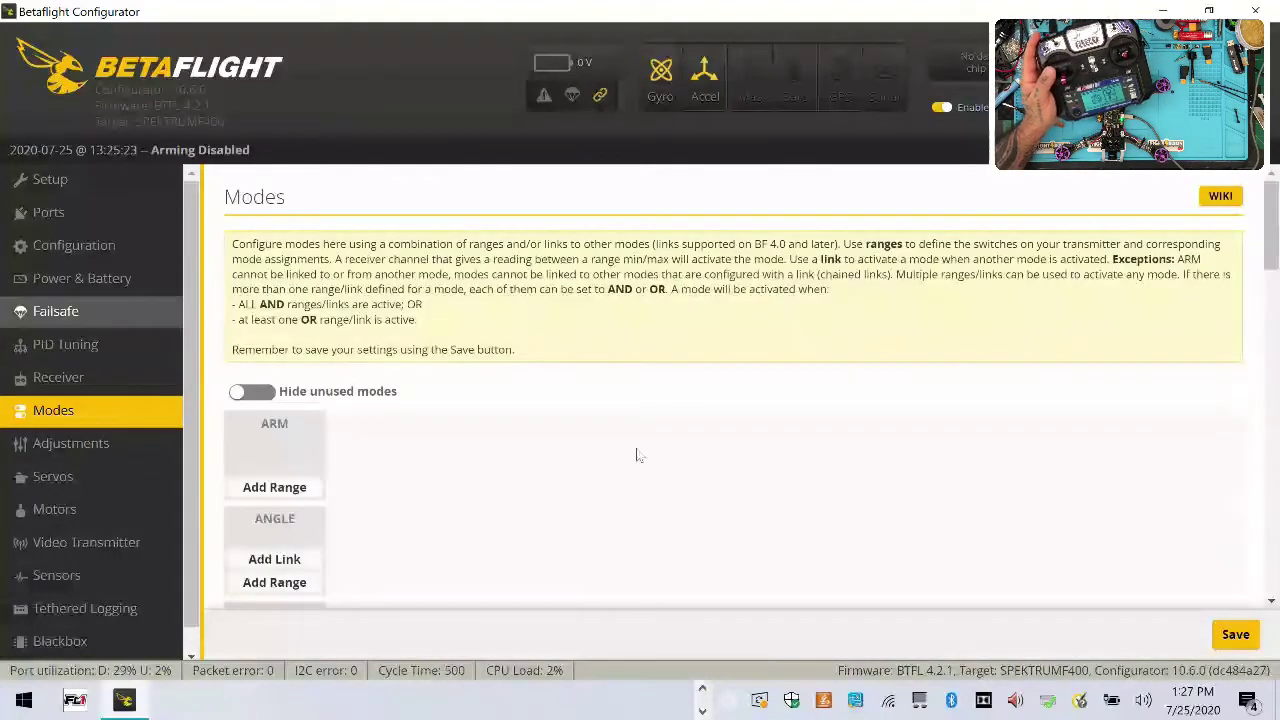
pyautogui.click(270, 486)
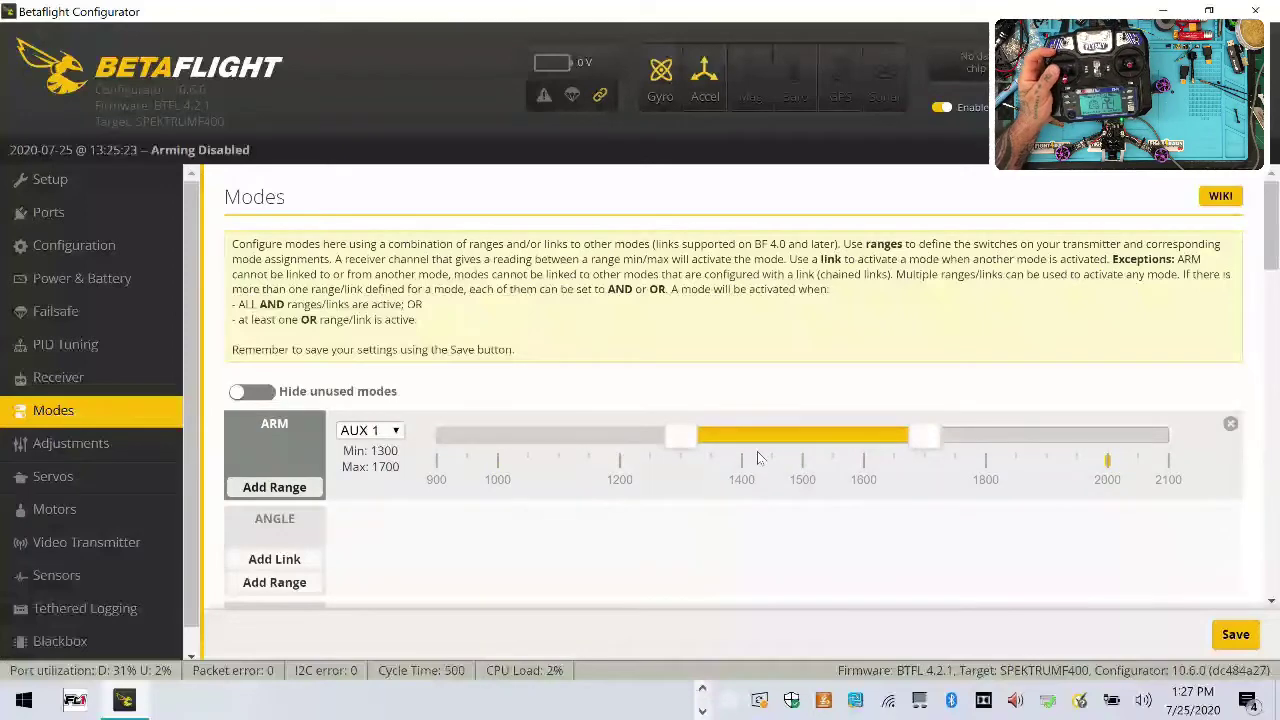
pyautogui.moveTo(760, 436); pyautogui.dragTo(1005, 436)
# Add a HORIZON mode range on AUX 2 covering 1700 to 2100.
pyautogui.scroll(-2, 920, 457)
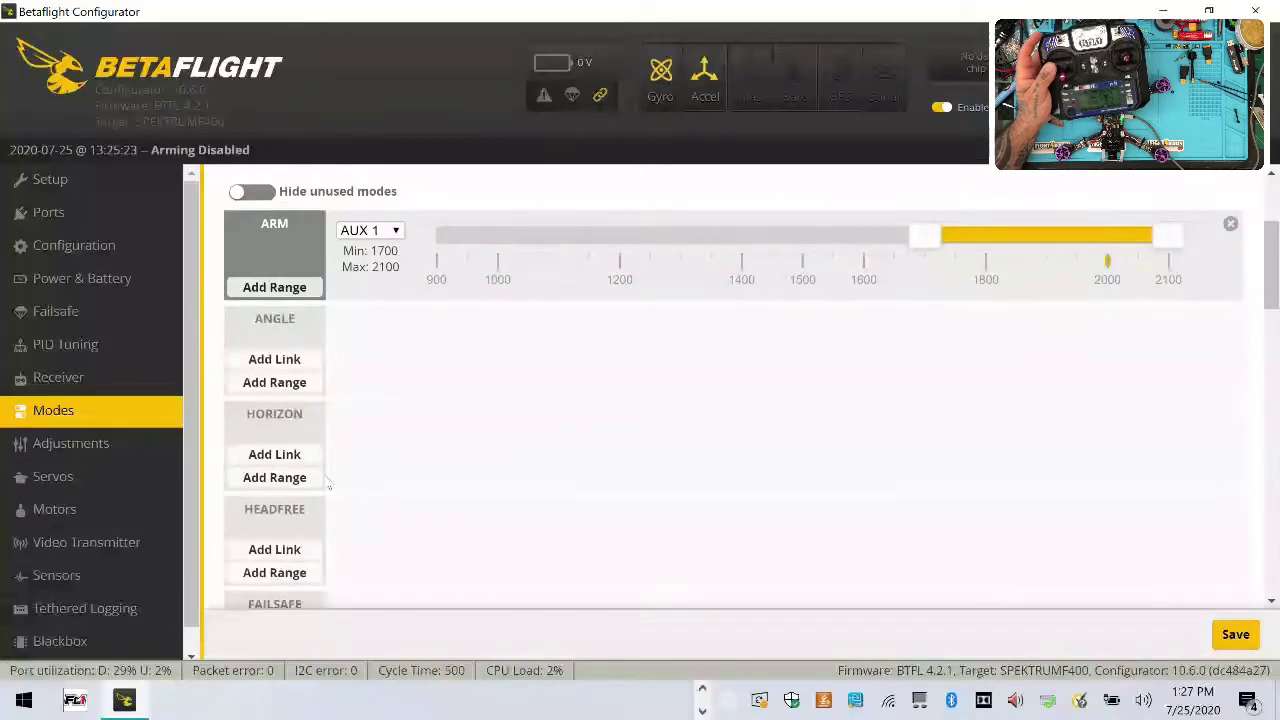
pyautogui.click(304, 485)
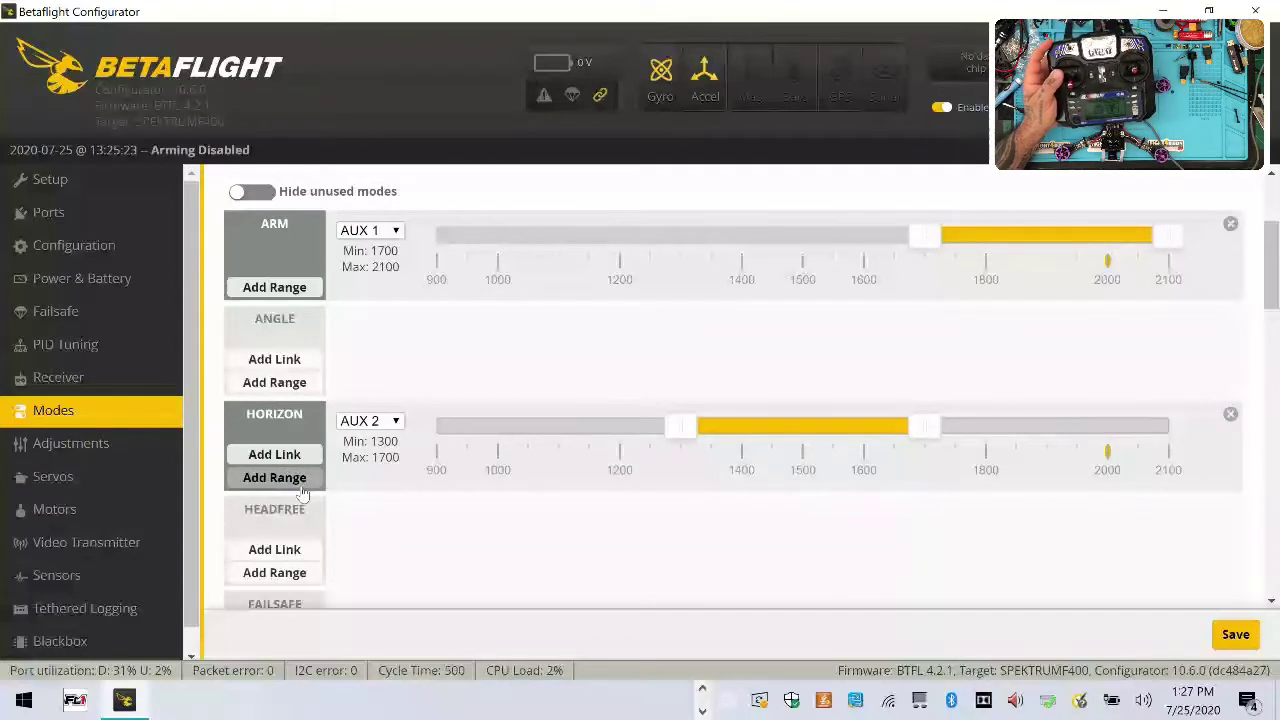
pyautogui.moveTo(770, 422); pyautogui.dragTo(1015, 424)
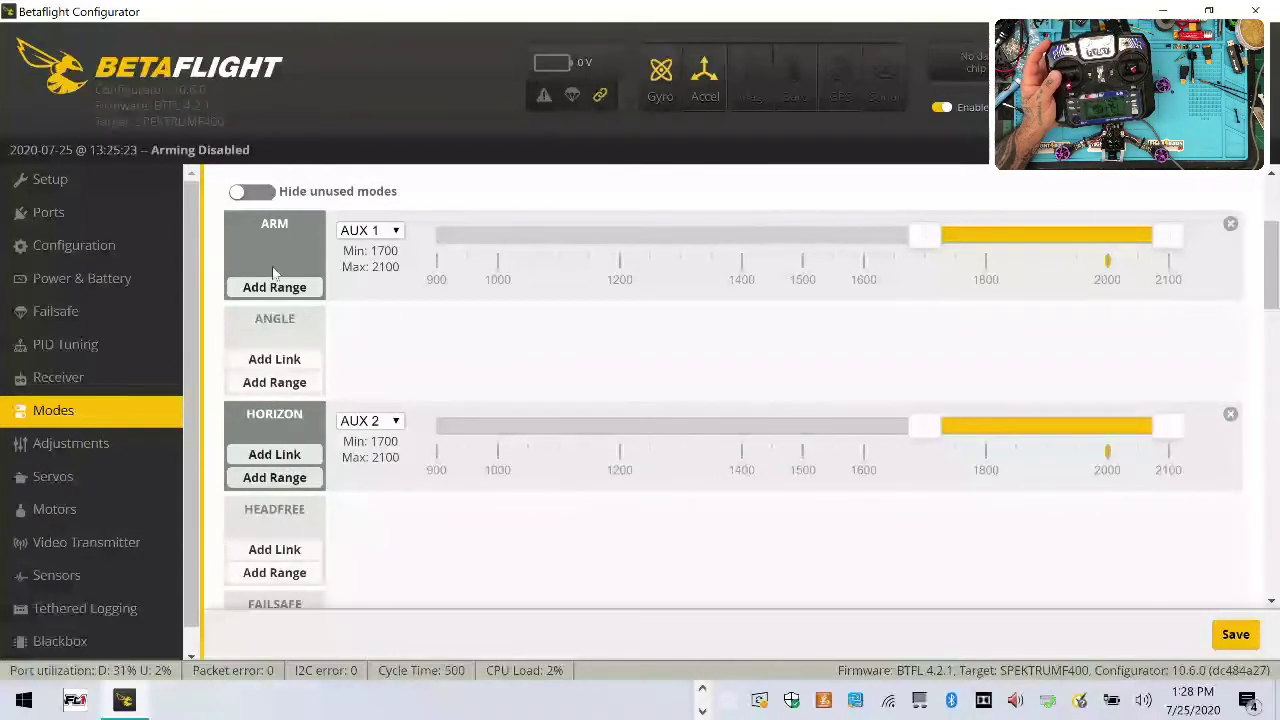
# Review the remaining flight modes, save the mode settings and return to the Configuration settings.
pyautogui.scroll(-2, 298, 545)
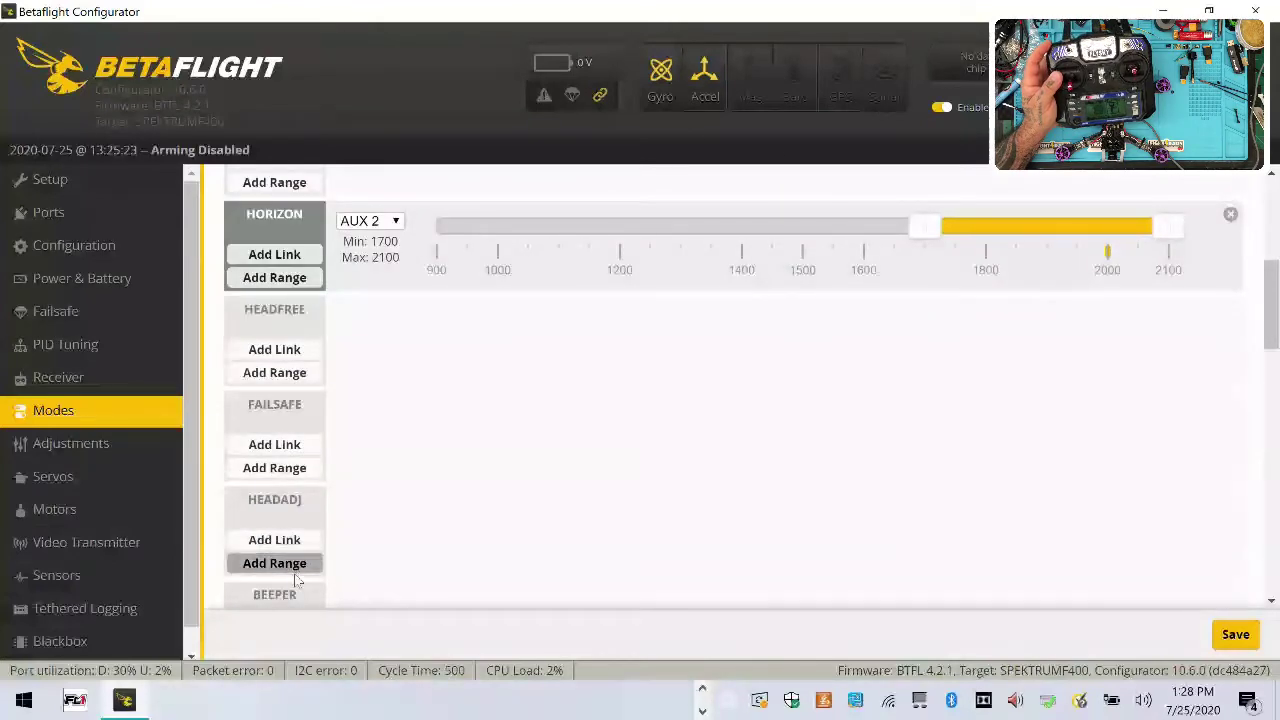
pyautogui.scroll(-5, 295, 572)
pyautogui.scroll(-2, 295, 572)
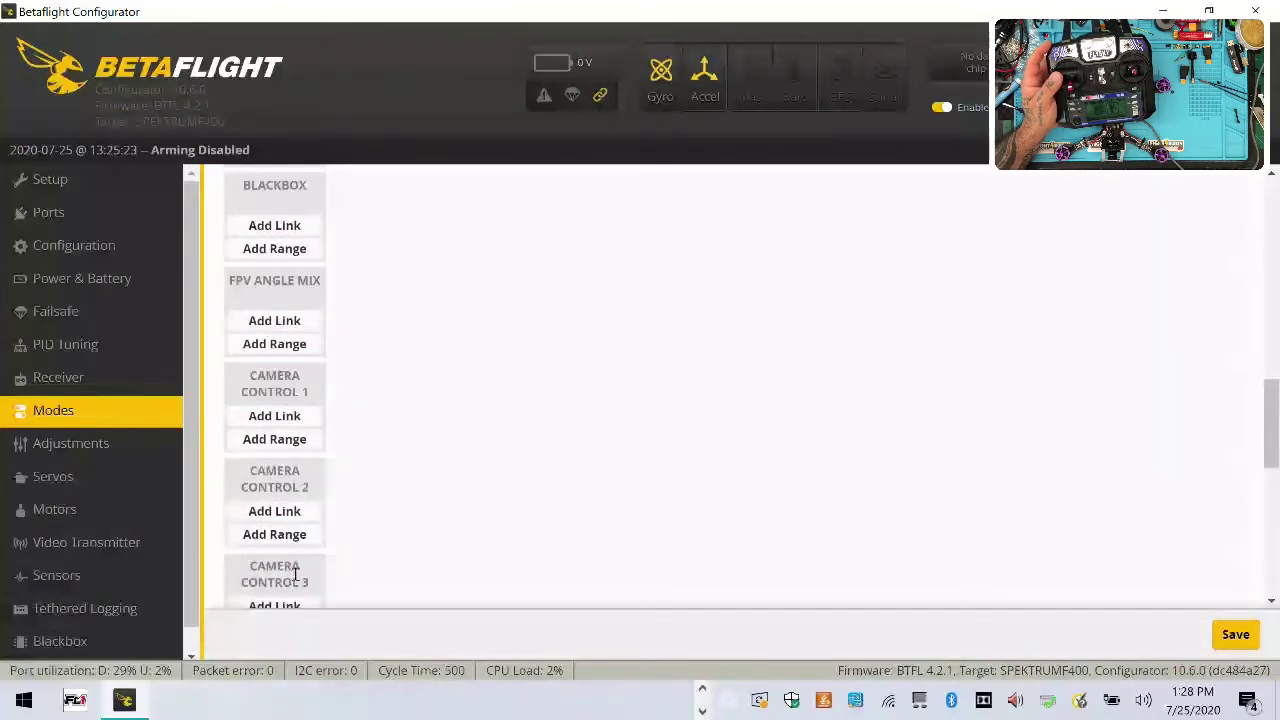
pyautogui.scroll(-6, 295, 575)
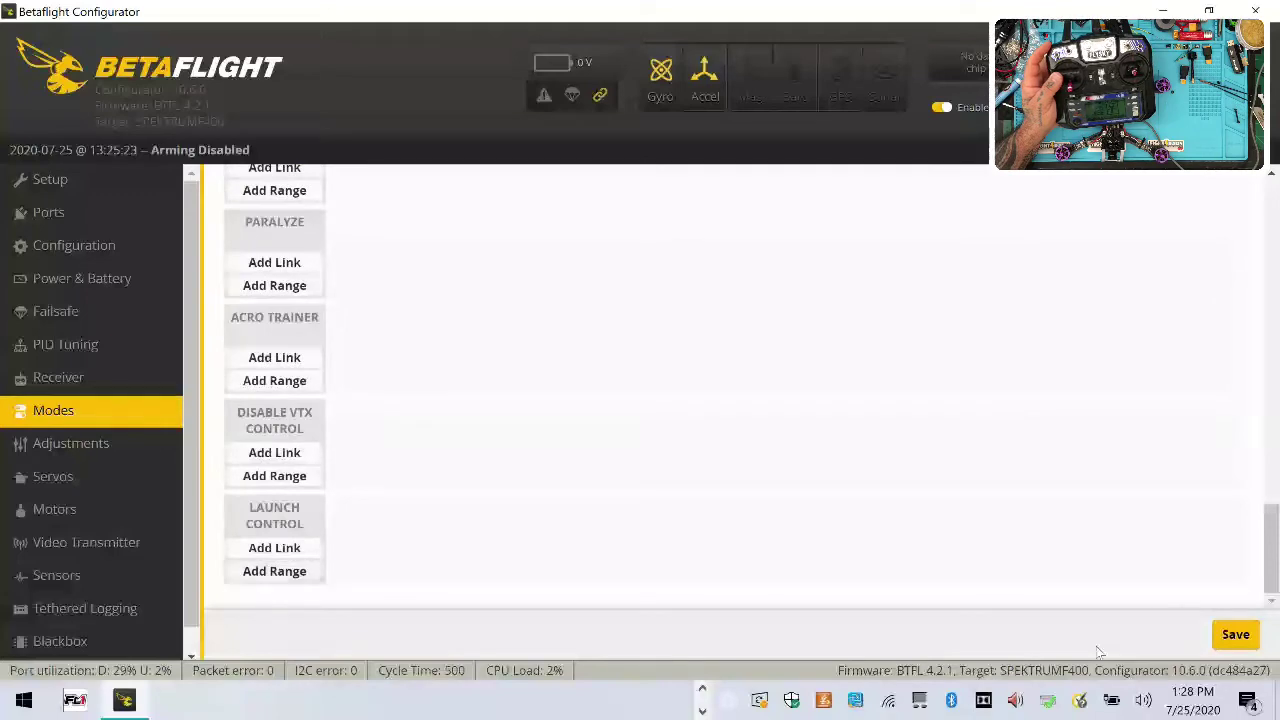
pyautogui.click(112, 250)
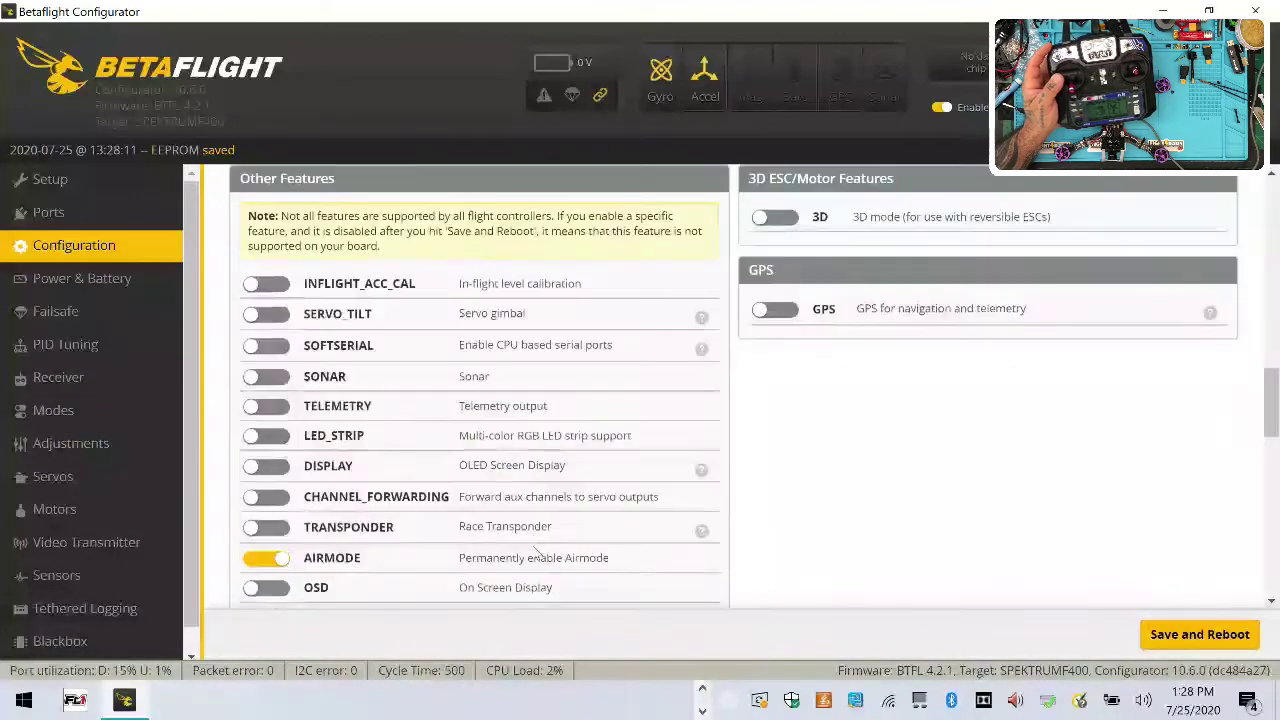
# Disable the AIRMODE feature and save the configuration with a reboot of the flight controller.
pyautogui.scroll(-2, 450, 460)
pyautogui.click(288, 362)
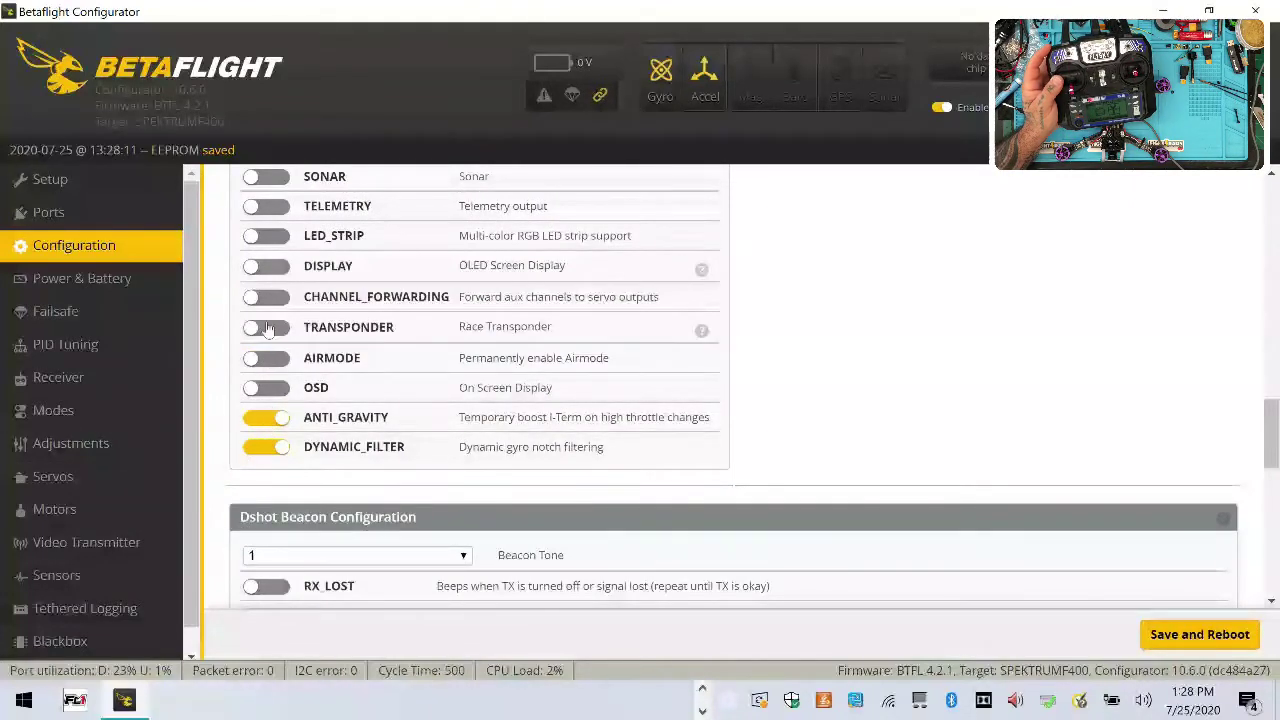
pyautogui.click(1200, 634)
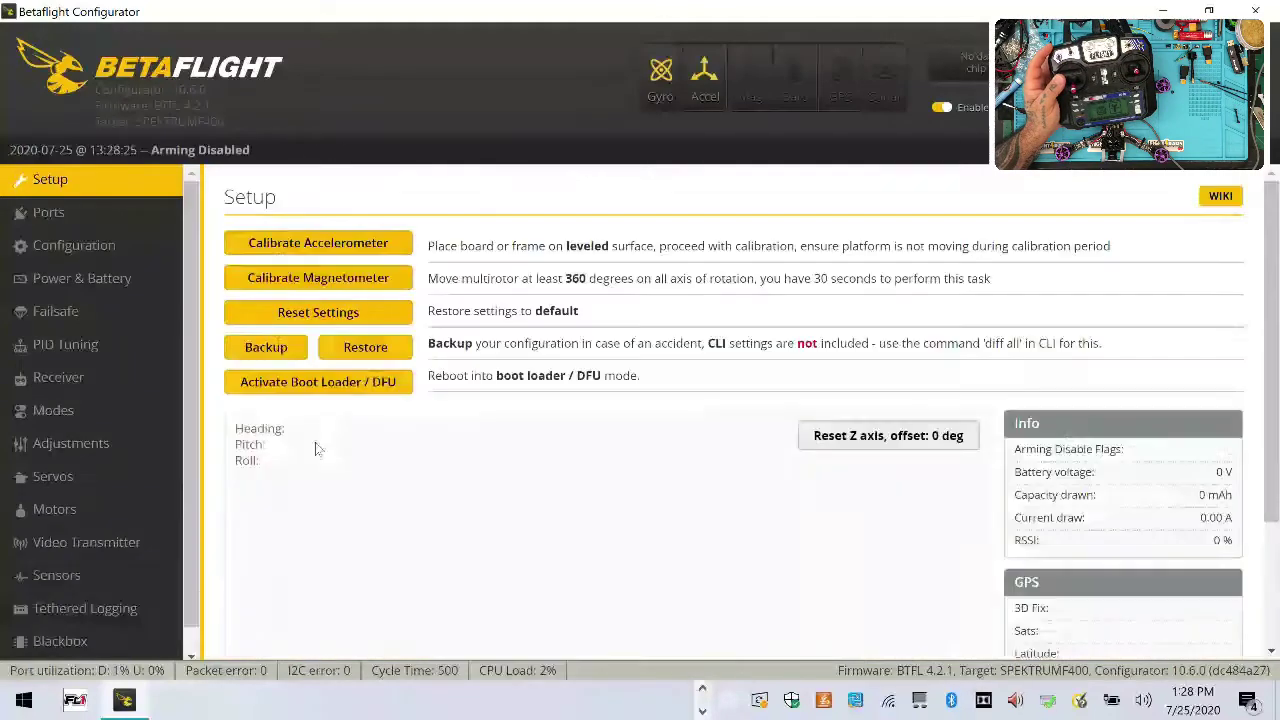
# Add an AIR MODE range on AUX 2 covering 1300 to 1700 in the flight modes.
pyautogui.click(128, 414)
pyautogui.scroll(-1, 475, 476)
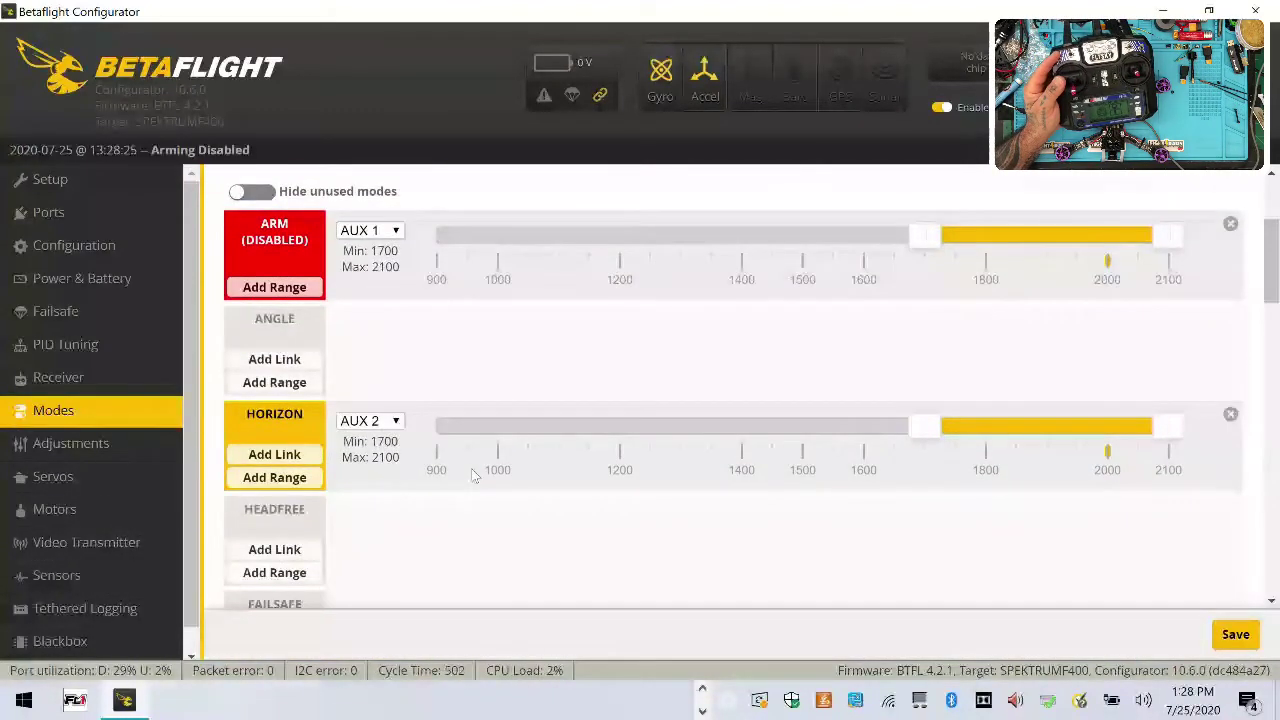
pyautogui.scroll(-2, 475, 476)
pyautogui.scroll(-2, 275, 485)
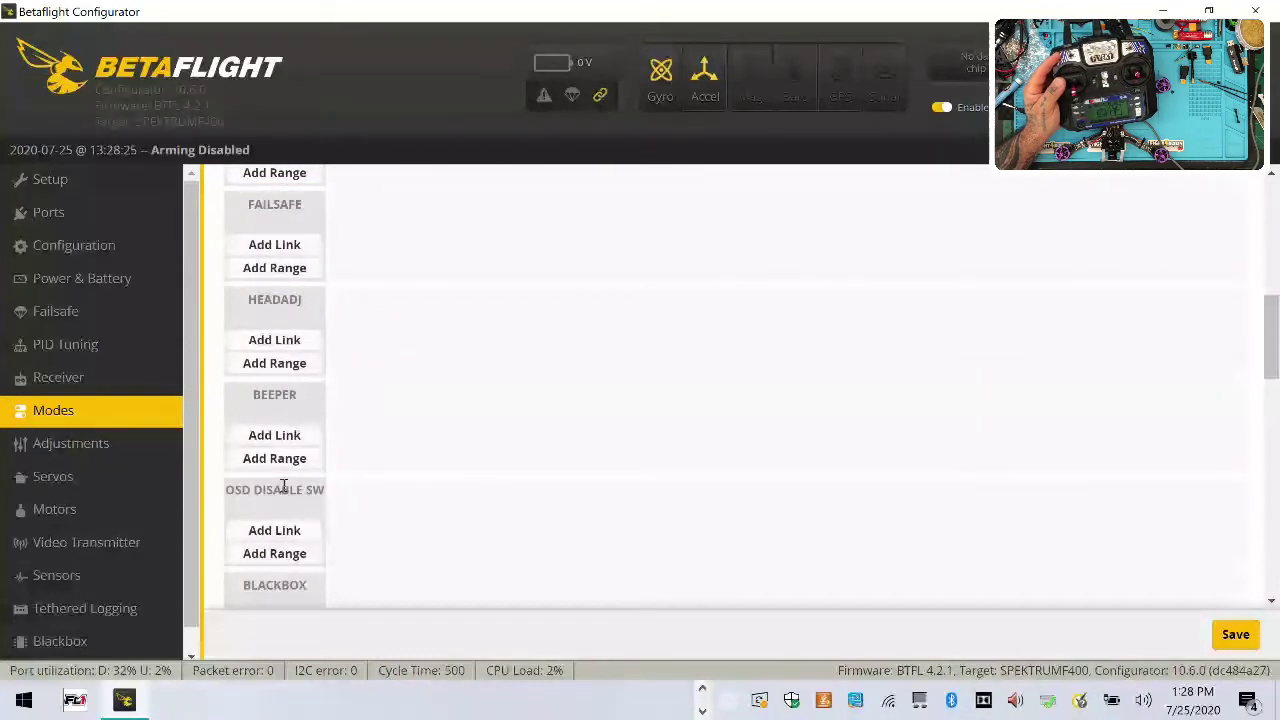
pyautogui.scroll(-2, 284, 485)
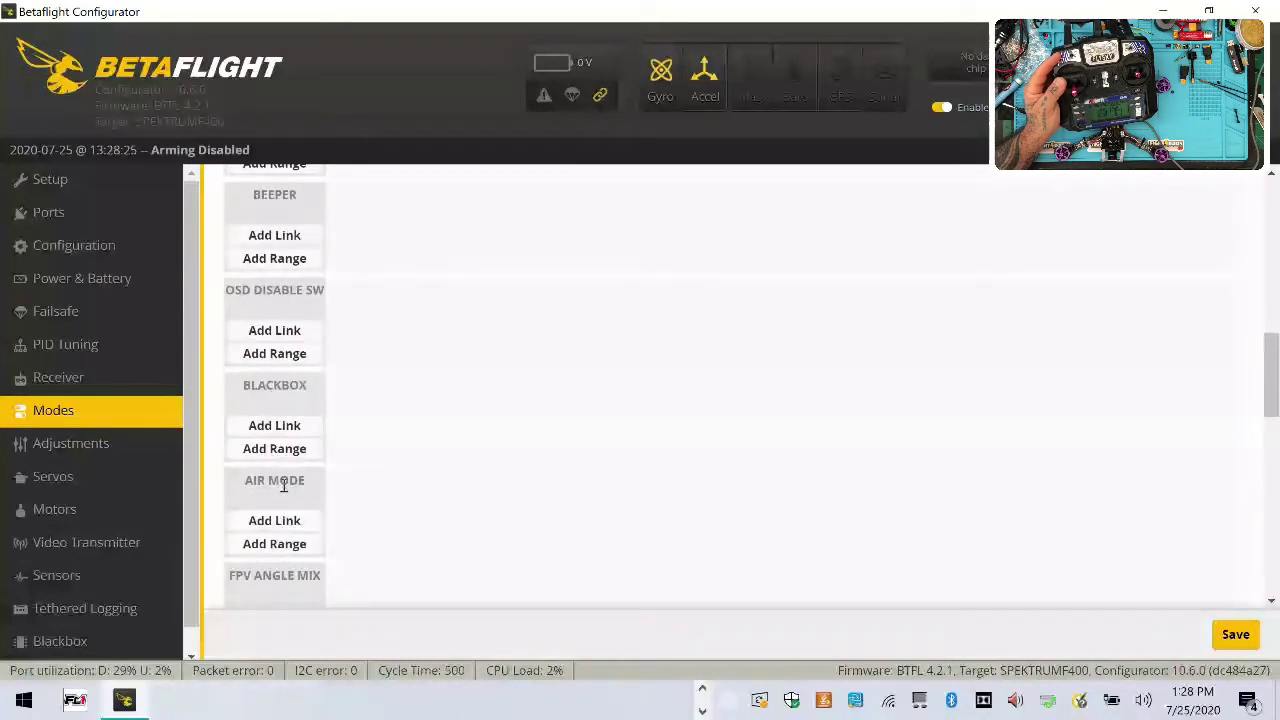
pyautogui.click(318, 548)
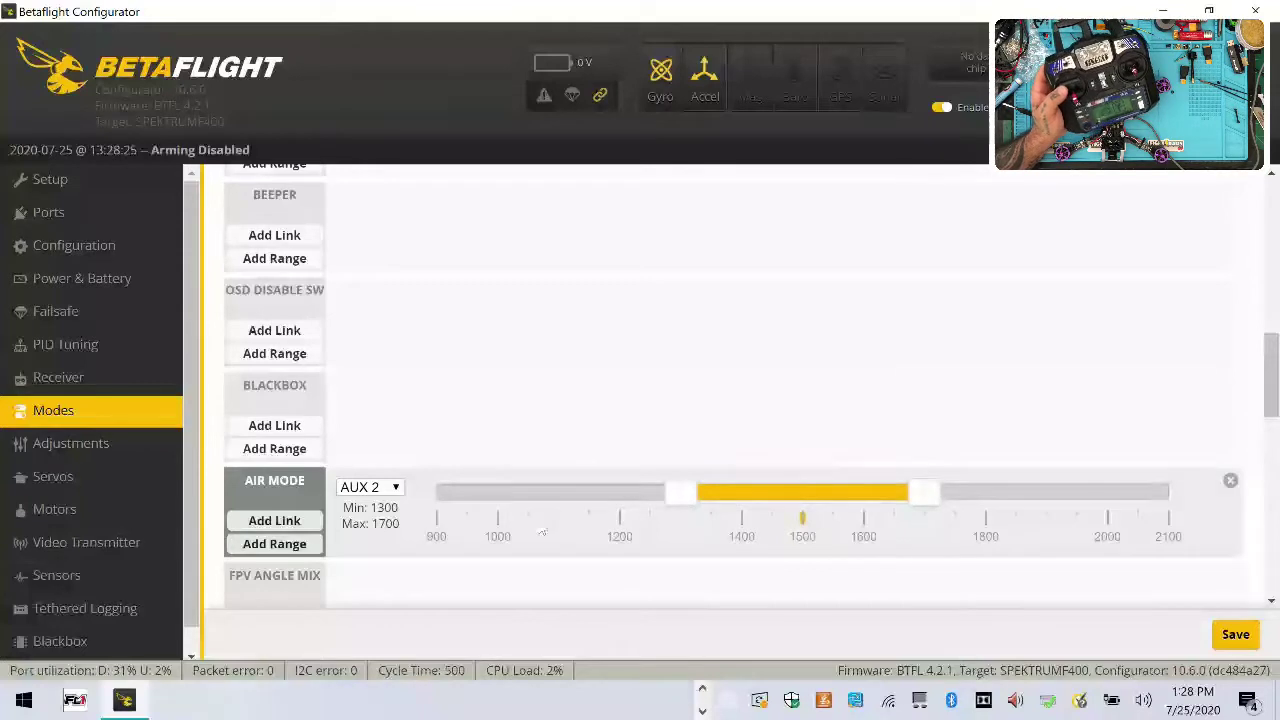
pyautogui.scroll(-2, 555, 521)
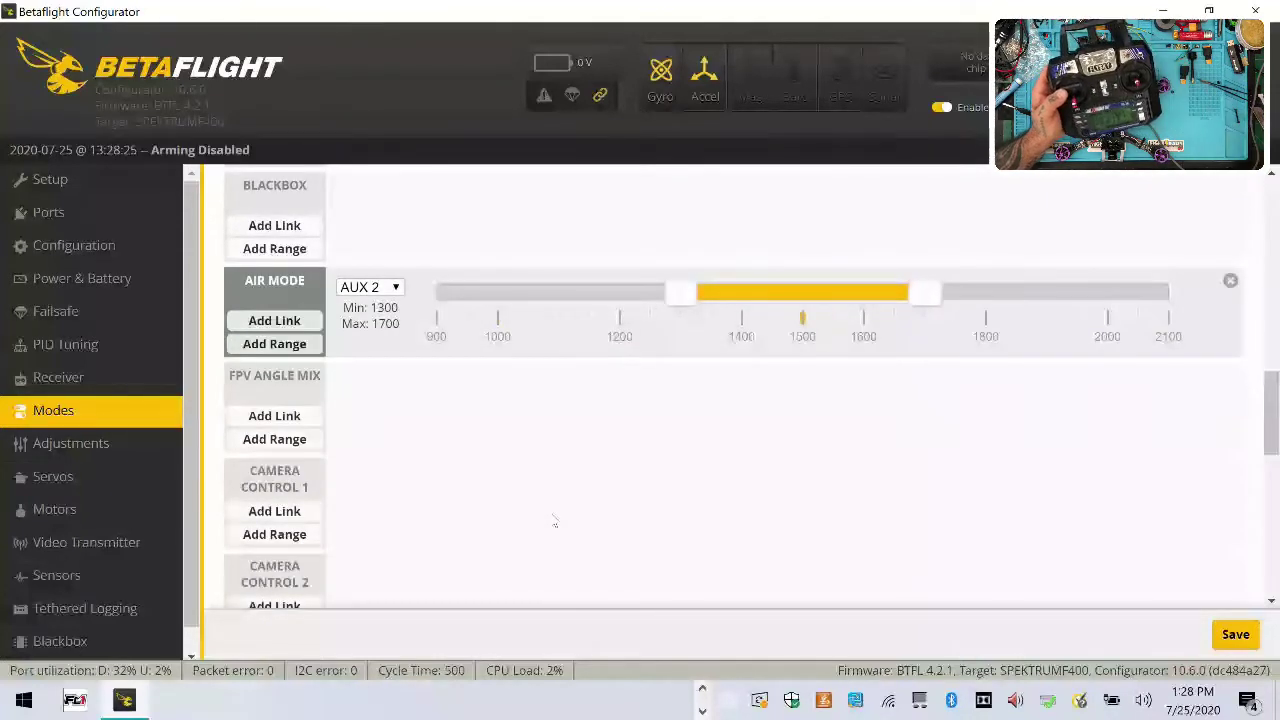
# Add an ANGLE mode range from 1700 to 2100 with the channel left on AUTO and save the mode settings.
pyautogui.scroll(15, 543, 443)
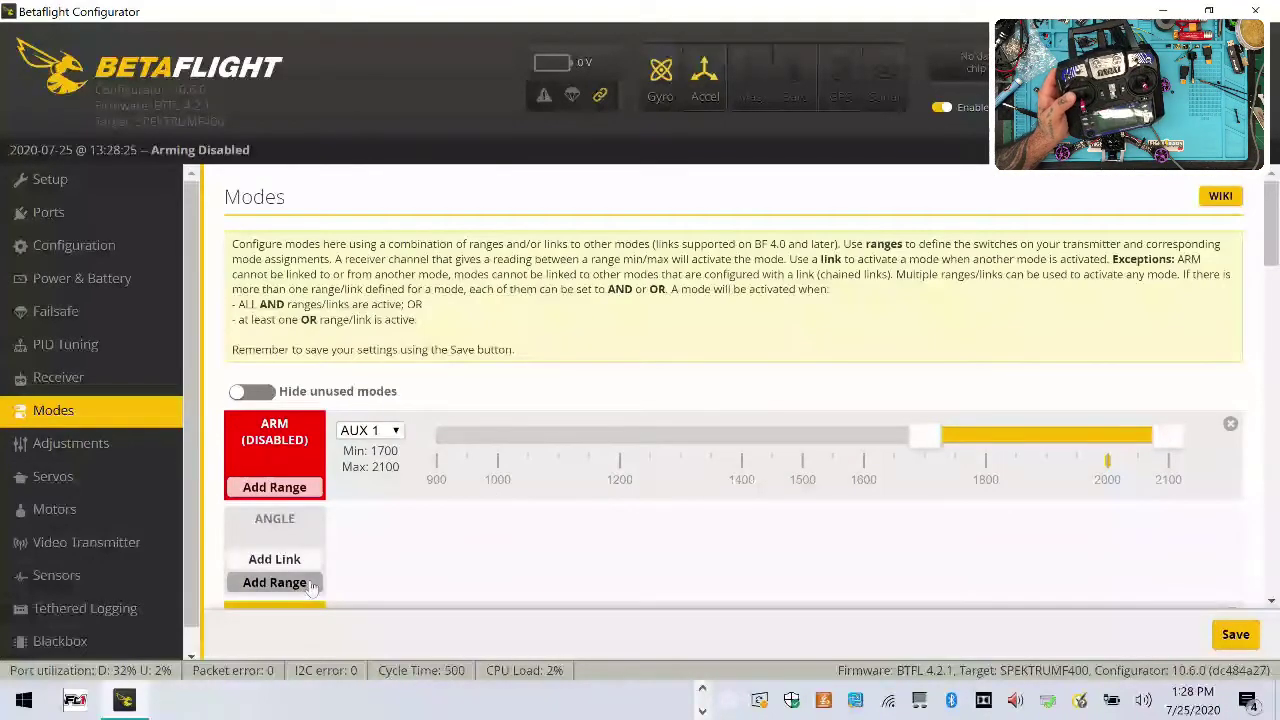
pyautogui.click(276, 582)
pyautogui.moveTo(870, 535); pyautogui.dragTo(1114, 535)
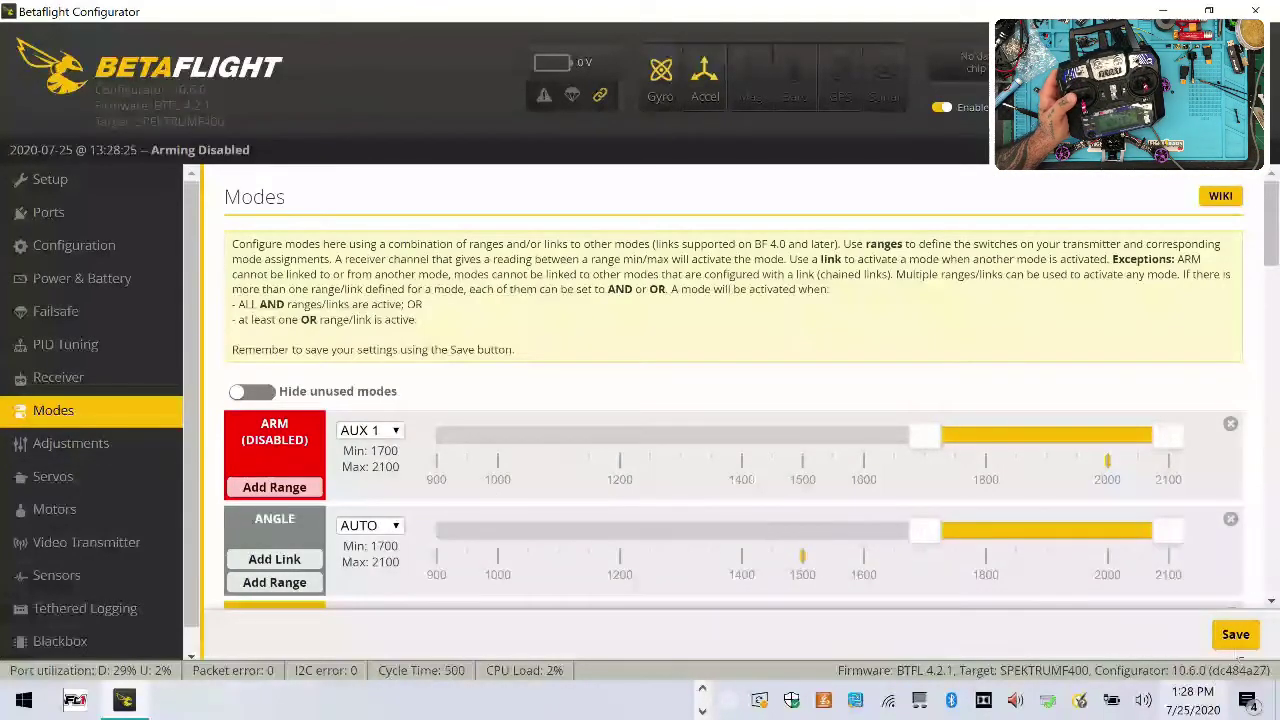
pyautogui.click(1240, 636)
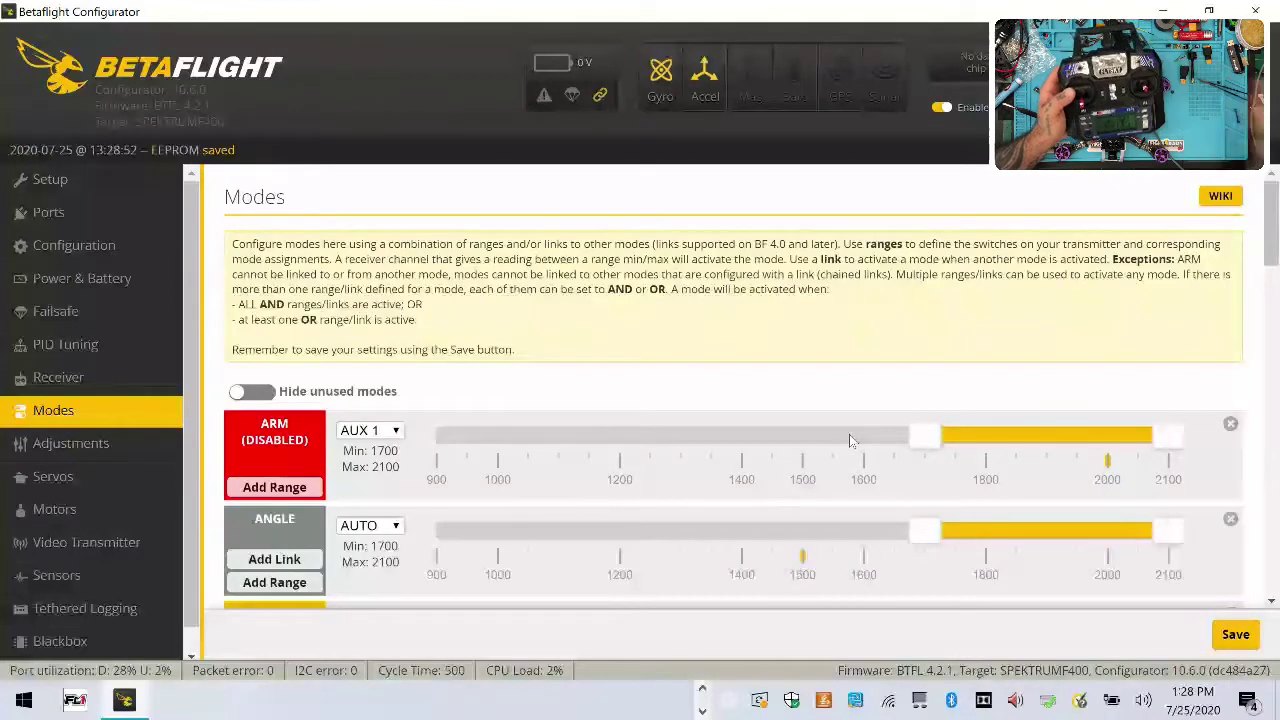
# Check the ARM, ANGLE and HORIZON ranges, and examine the channel values on the Receiver page.
pyautogui.scroll(-2, 849, 438)
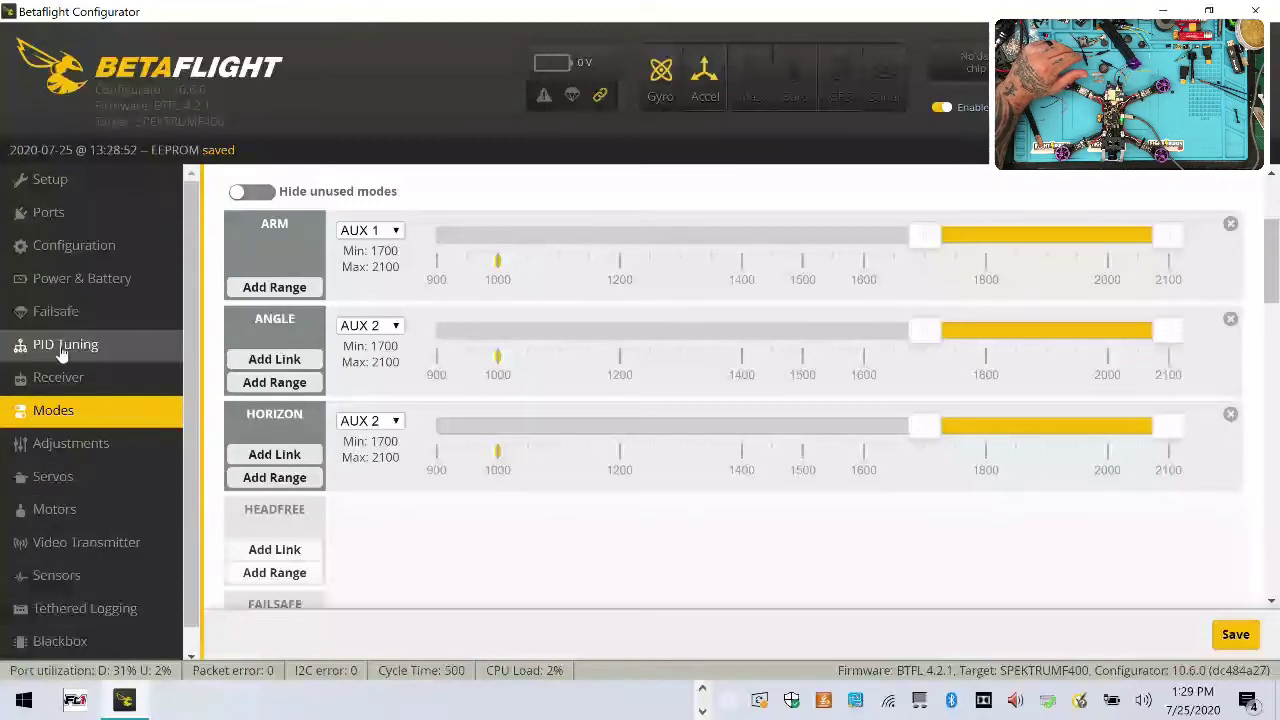
pyautogui.click(104, 385)
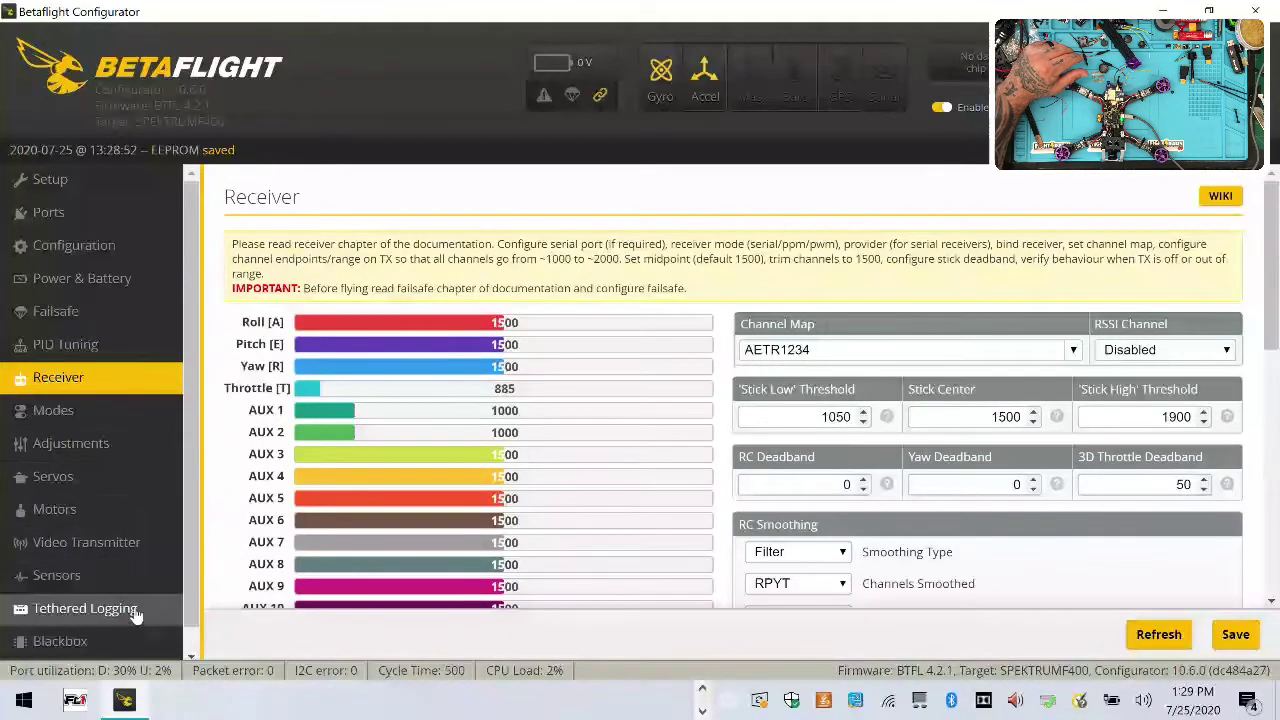
pyautogui.scroll(-1, 134, 608)
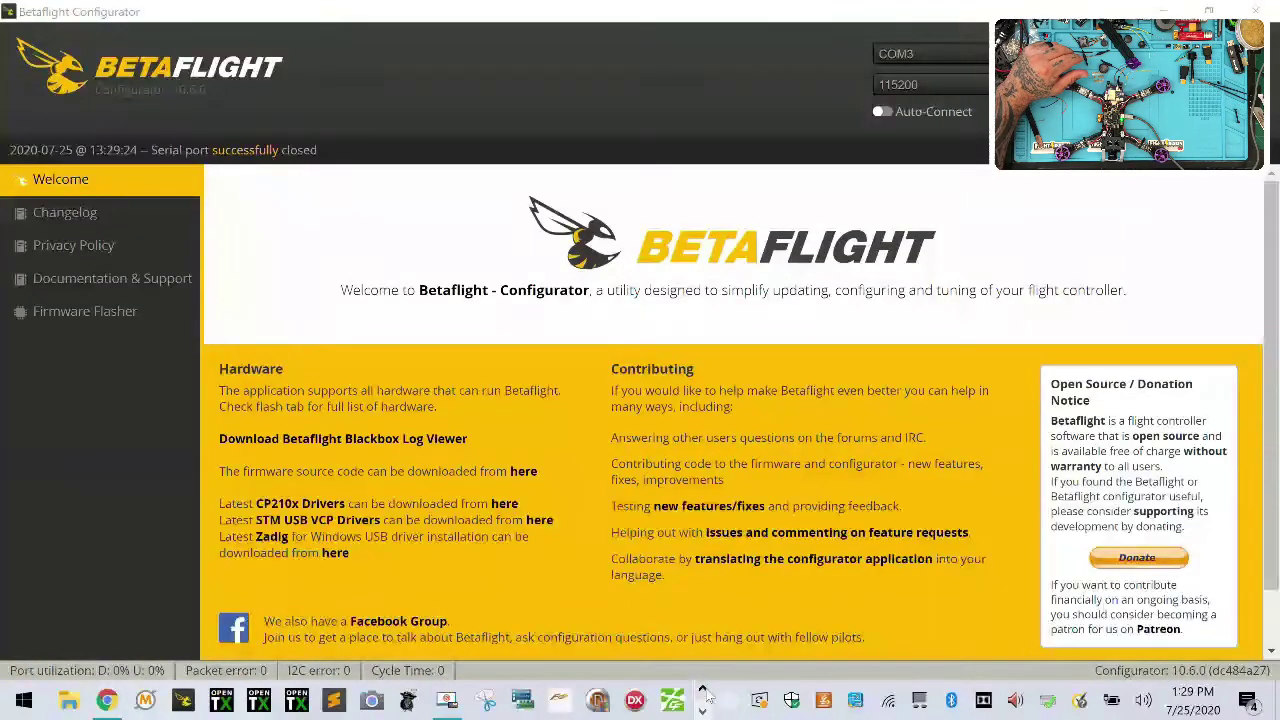
# Switch to BLHeliSuite and try to read the ESC setup through the flight controller on COM3.
pyautogui.click(598, 702)
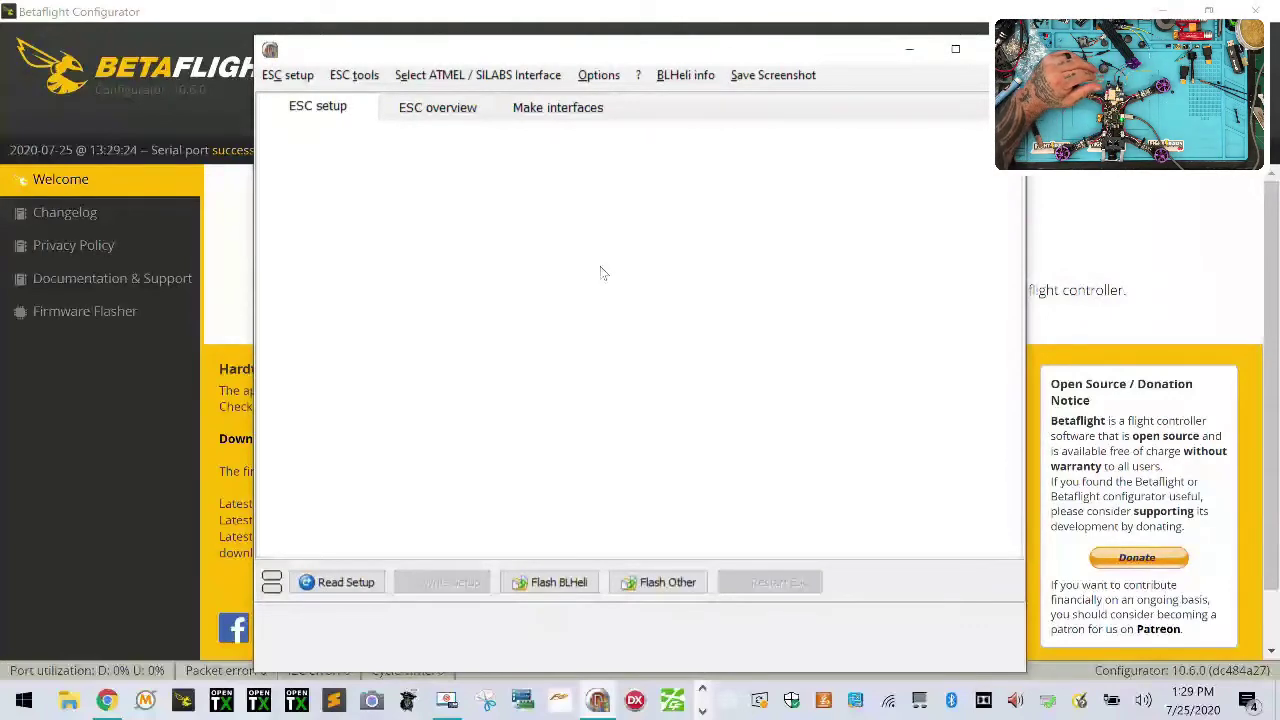
pyautogui.moveTo(600, 270)
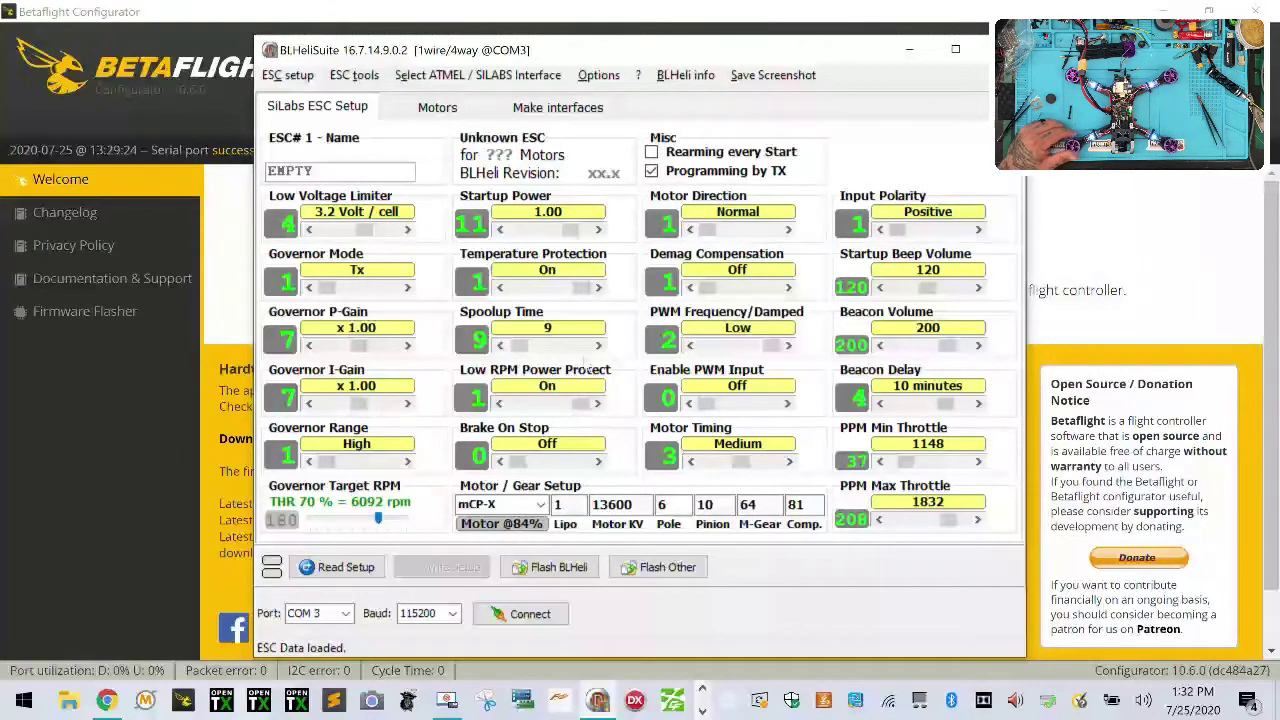
pyautogui.click(340, 567)
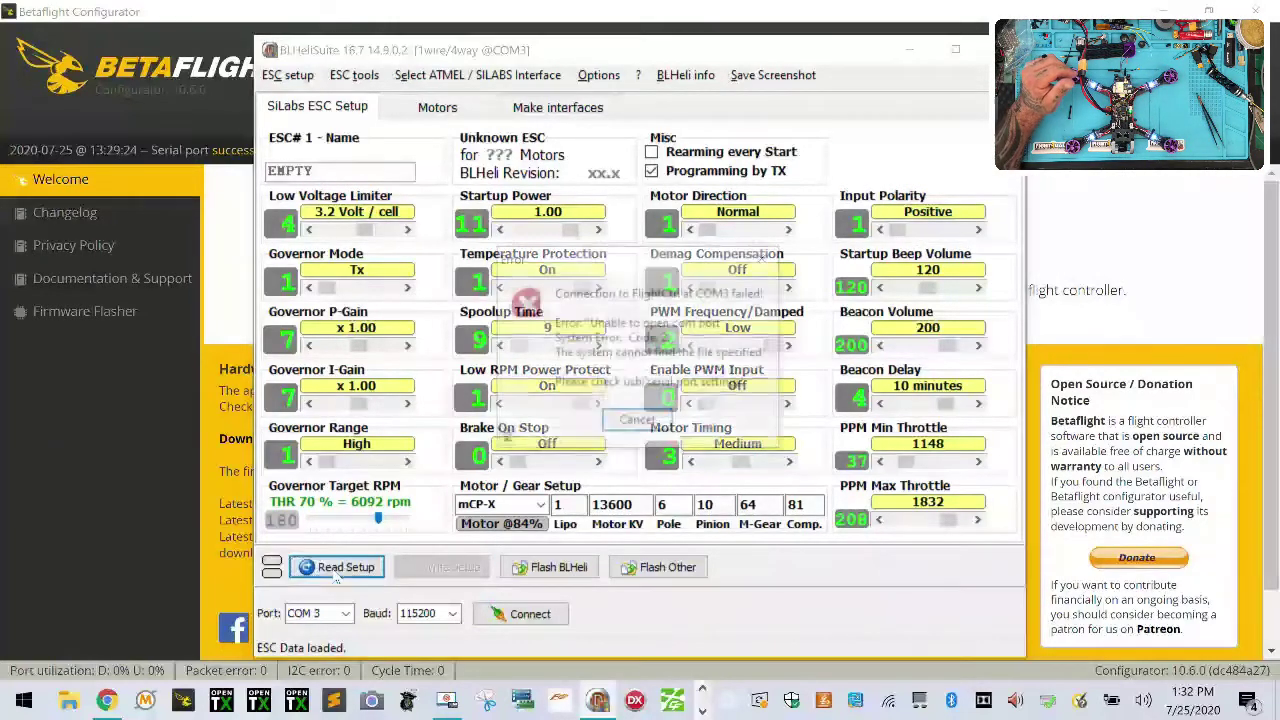
pyautogui.click(635, 422)
pyautogui.moveTo(772, 52); pyautogui.dragTo(754, 32)
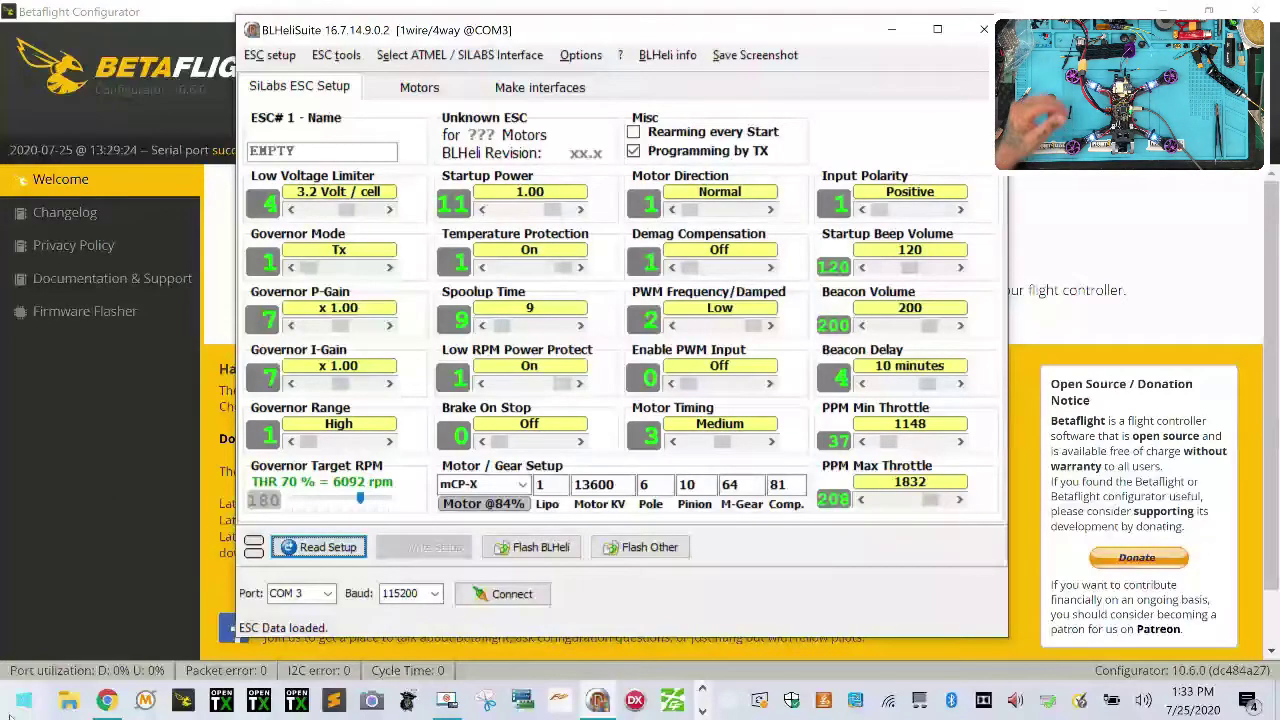
pyautogui.moveTo(819, 40); pyautogui.dragTo(893, 28)
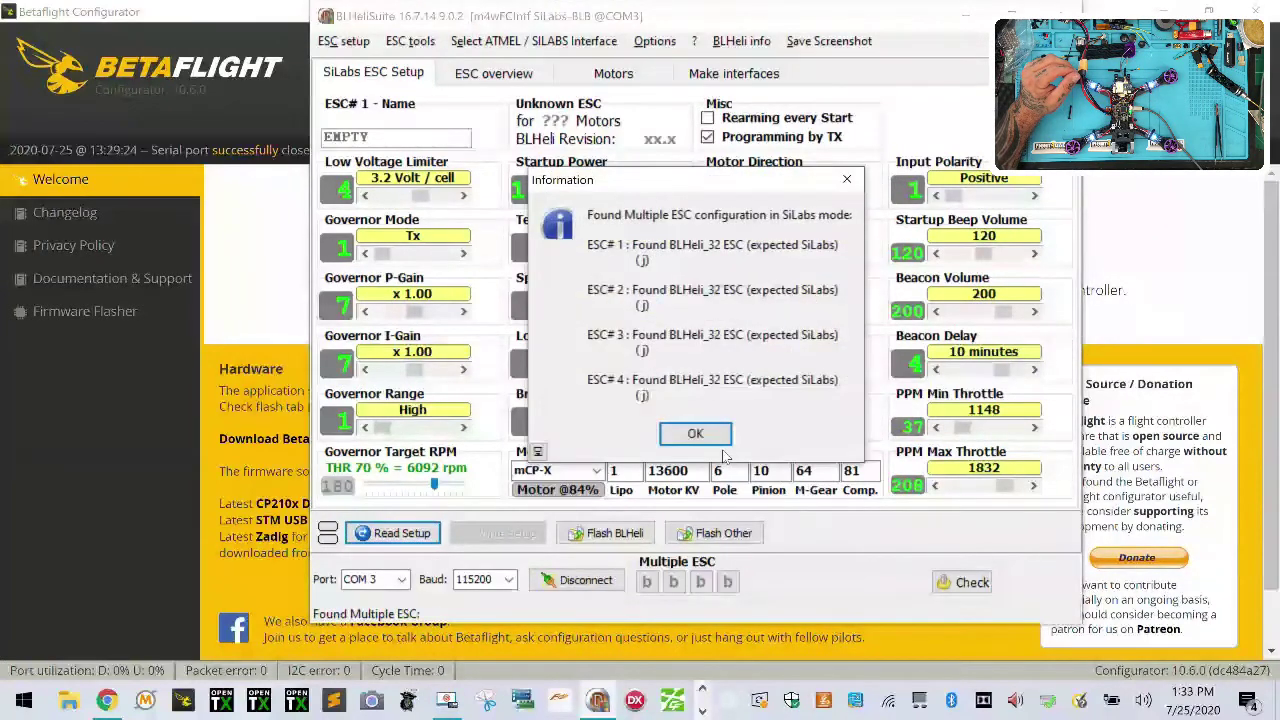
pyautogui.click(708, 437)
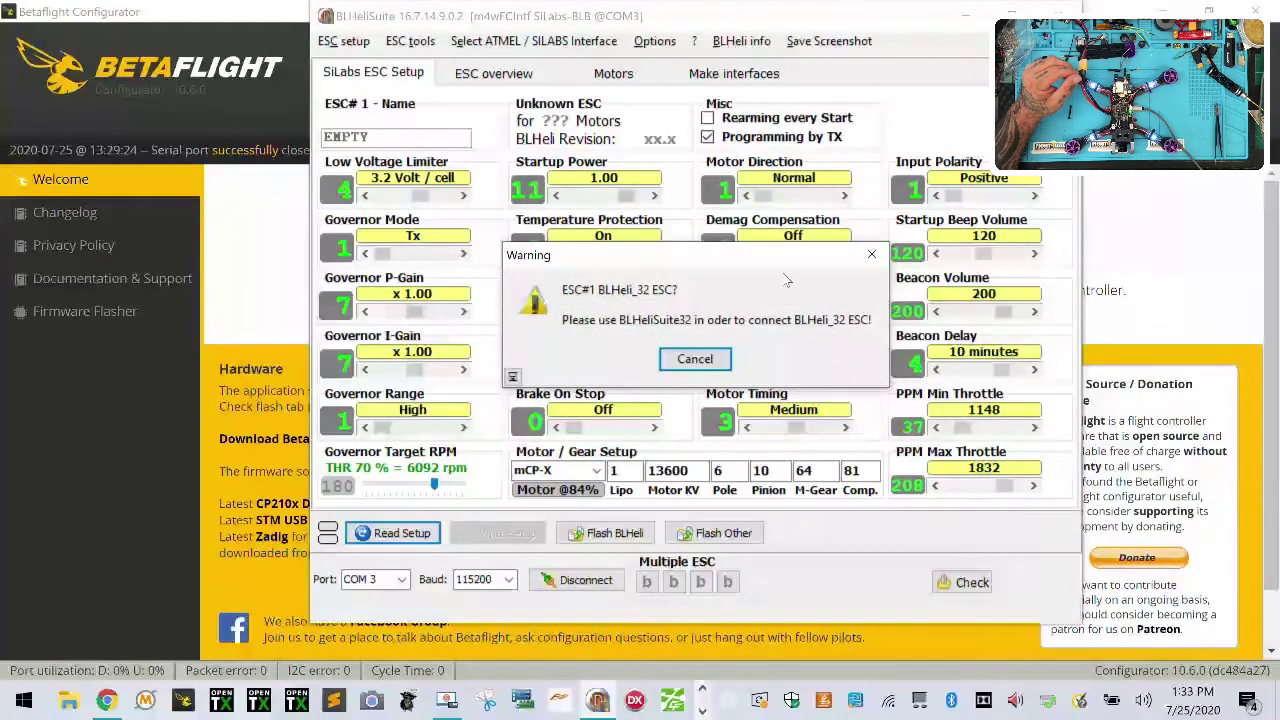
pyautogui.click(695, 359)
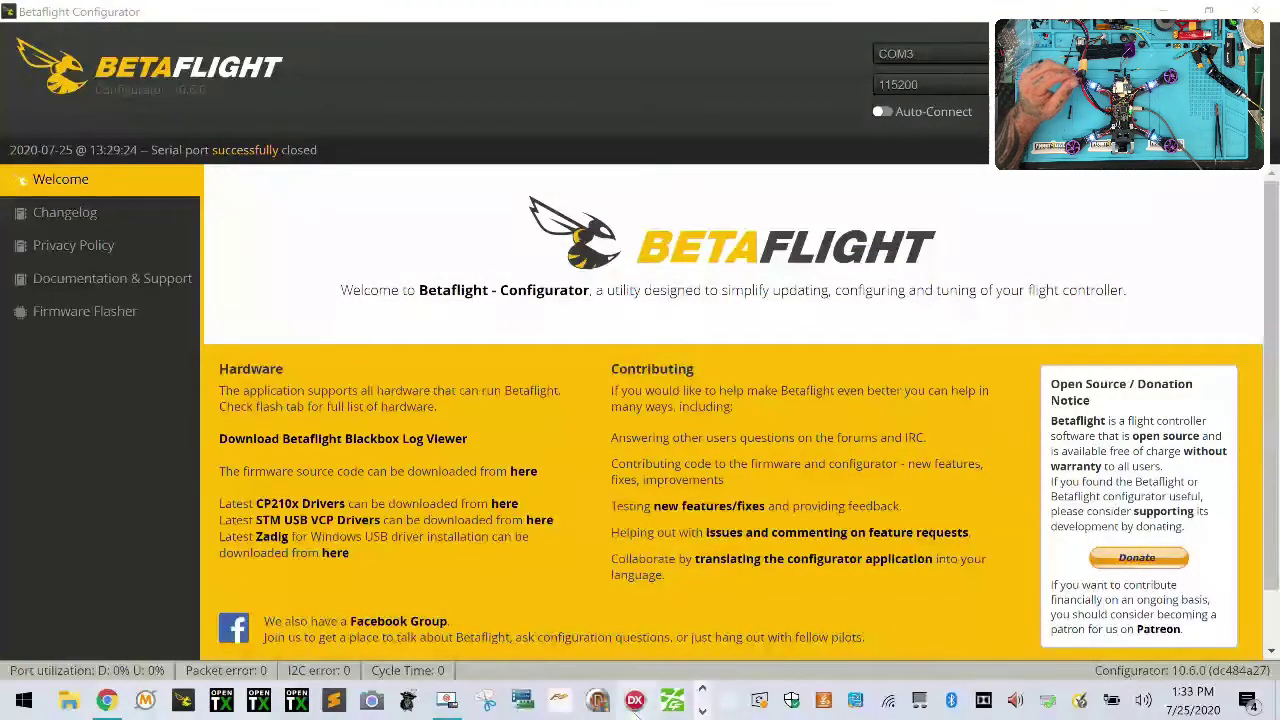
# Switch to BLHeliSuite32 and read the setup of all four ESCs over COM3.
pyautogui.click(636, 702)
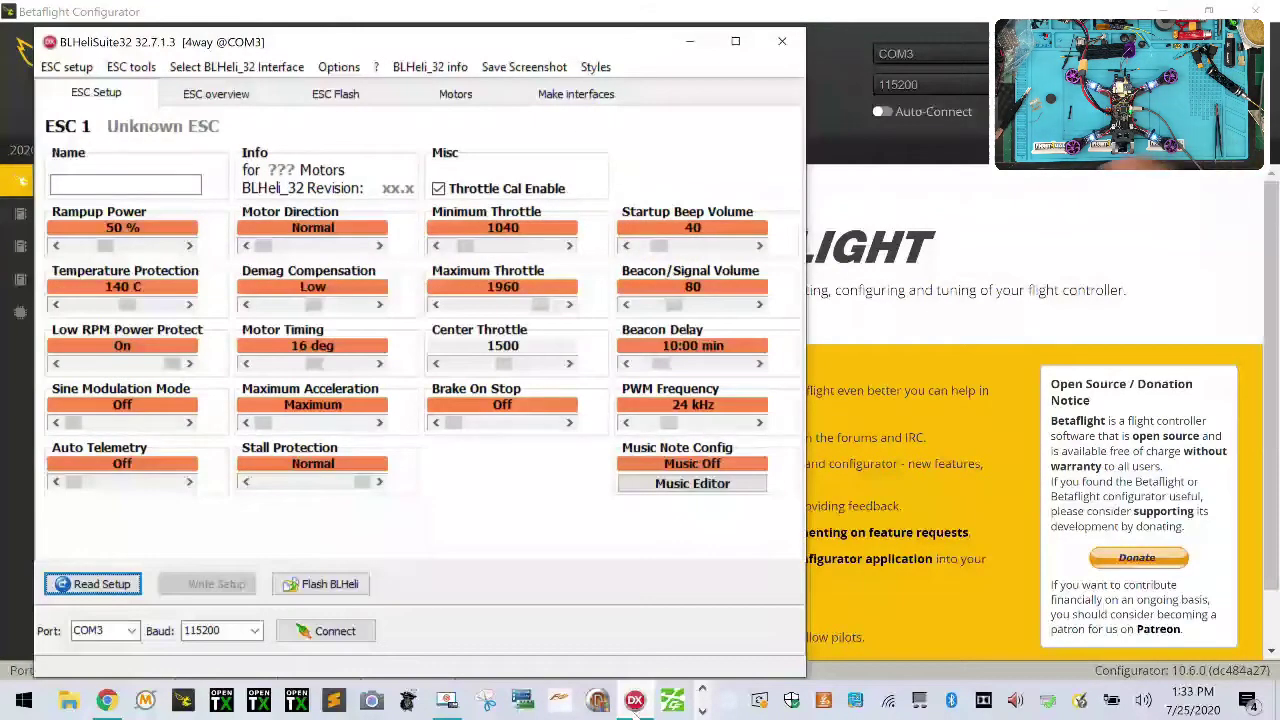
pyautogui.click(93, 584)
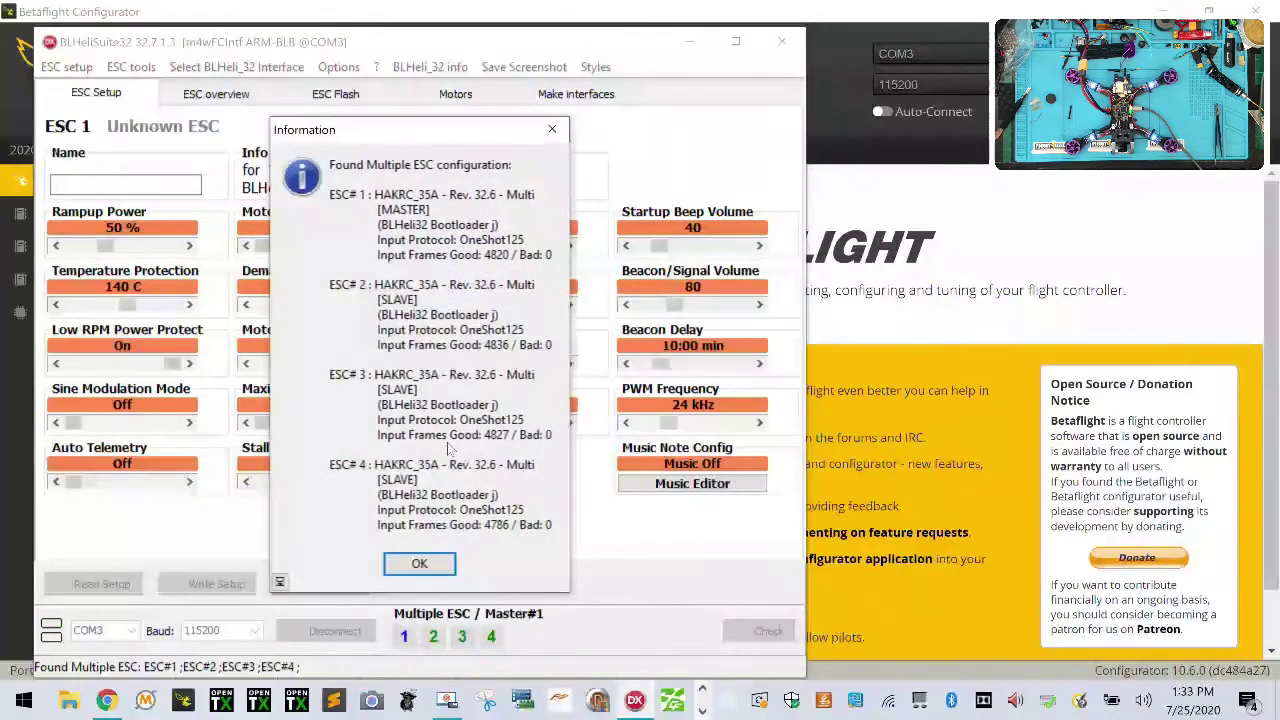
pyautogui.click(419, 563)
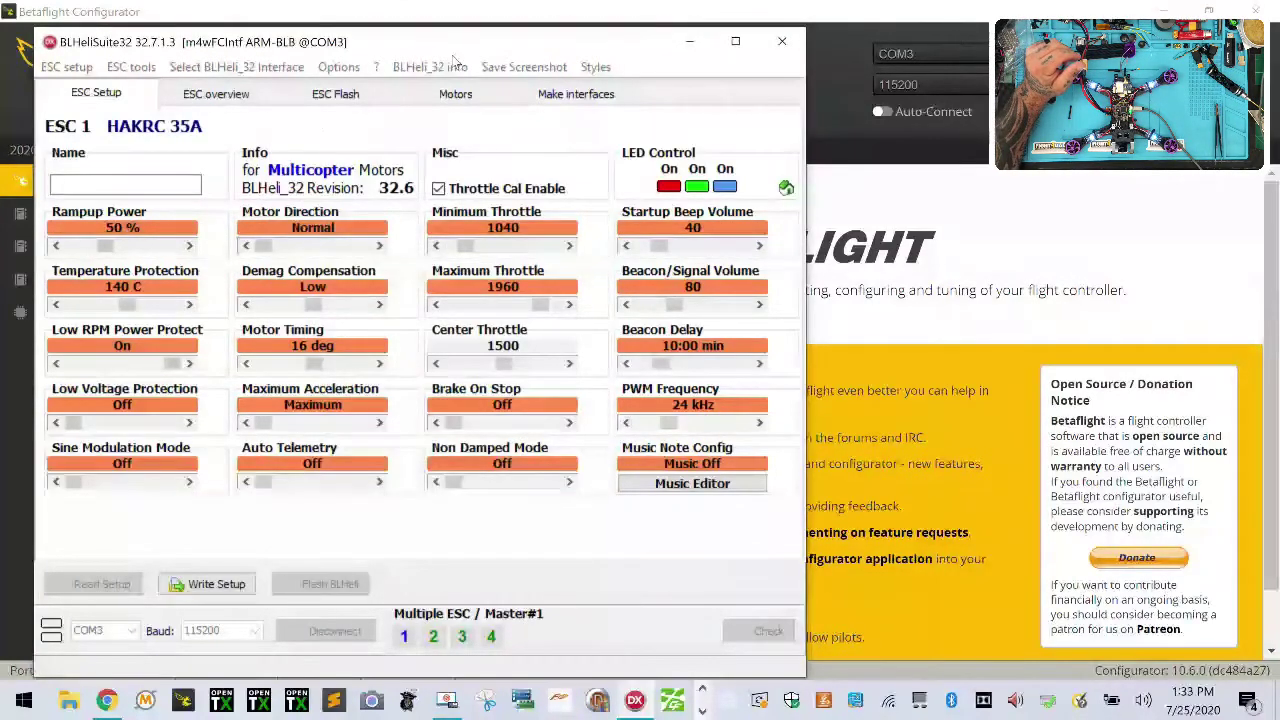
# Flash all four HAKRC_35A ESCs to revision 32.7, keeping their settings.
pyautogui.click(295, 93)
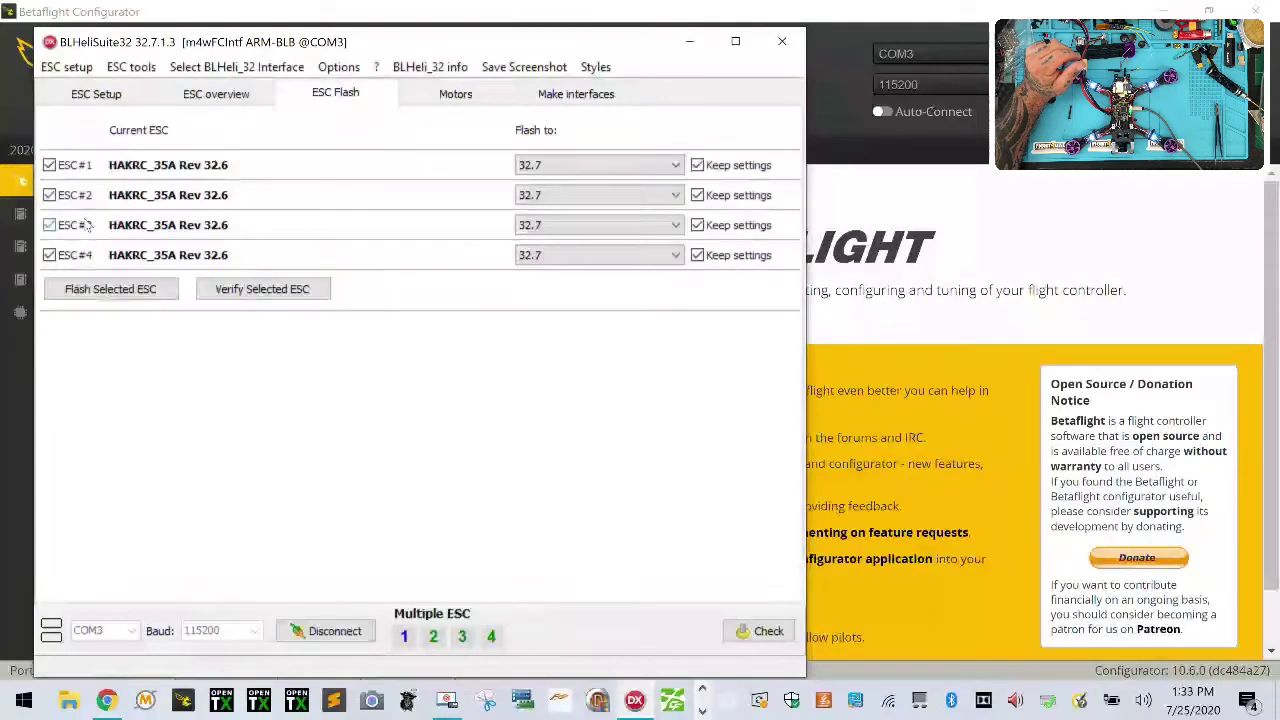
pyautogui.click(110, 289)
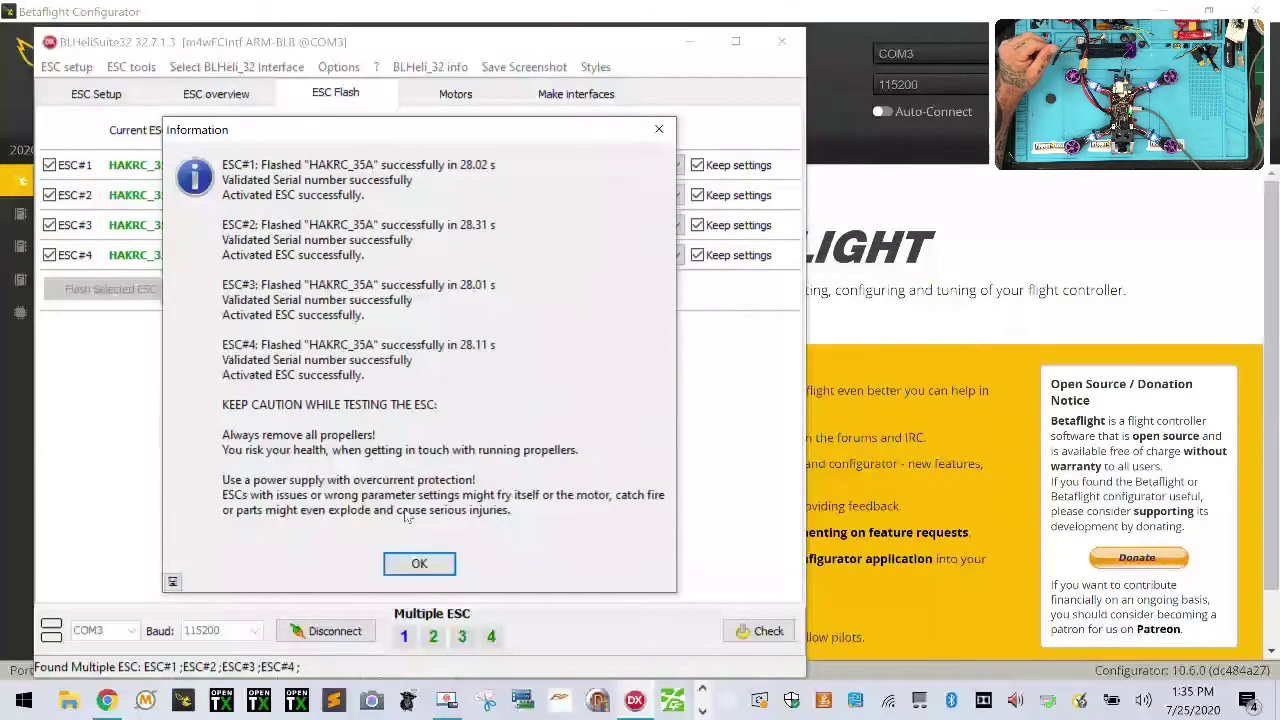
pyautogui.click(412, 562)
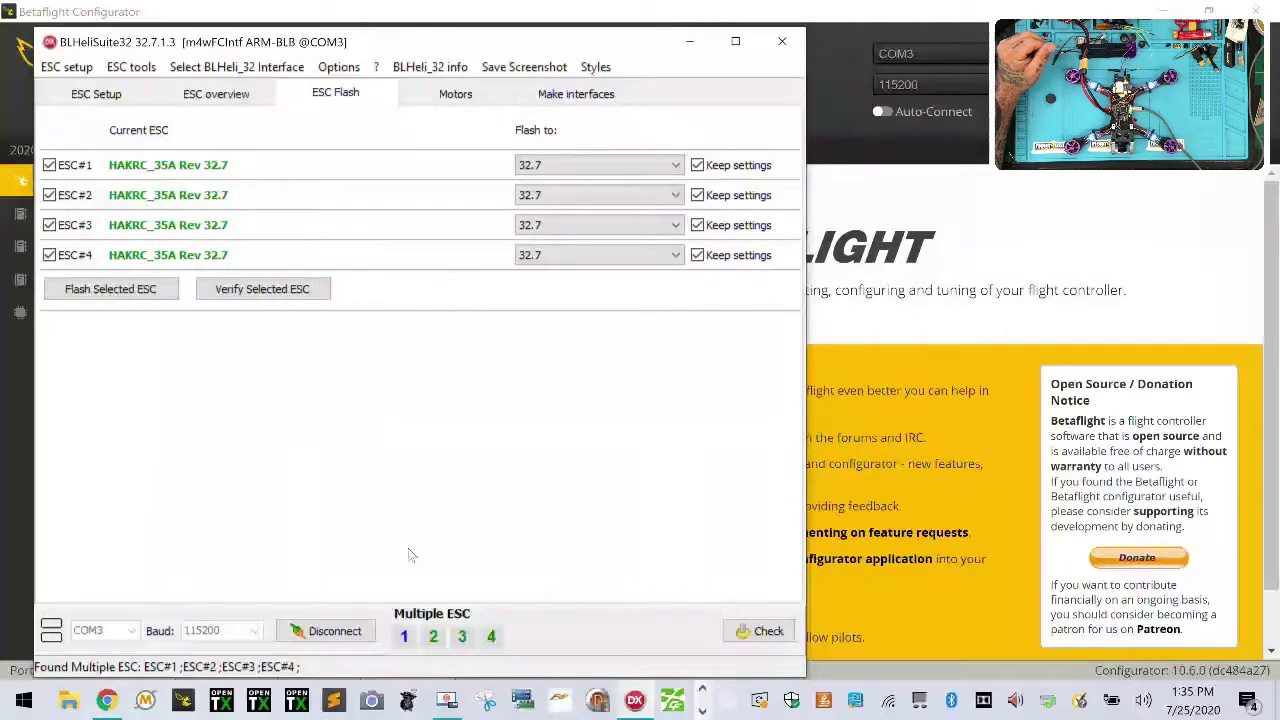
# Check the setup of ESC 1 and disconnect the ESC interface.
pyautogui.click(114, 97)
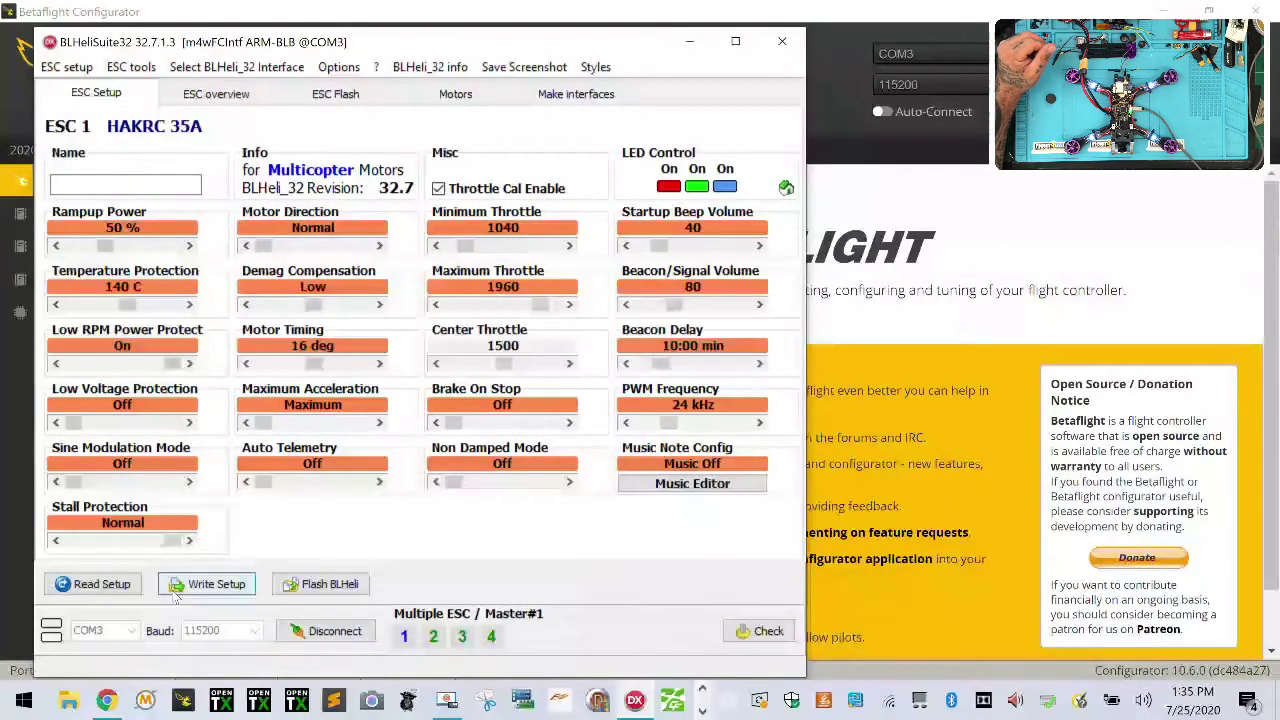
pyautogui.click(313, 629)
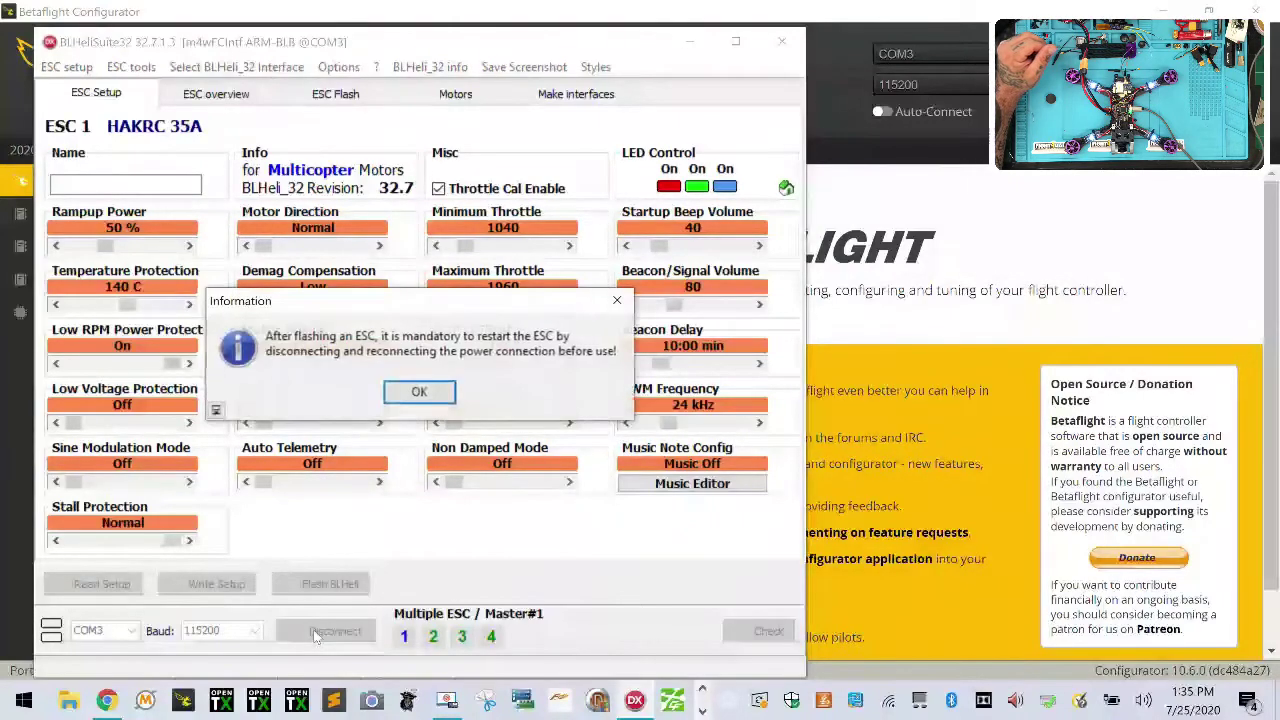
pyautogui.click(419, 393)
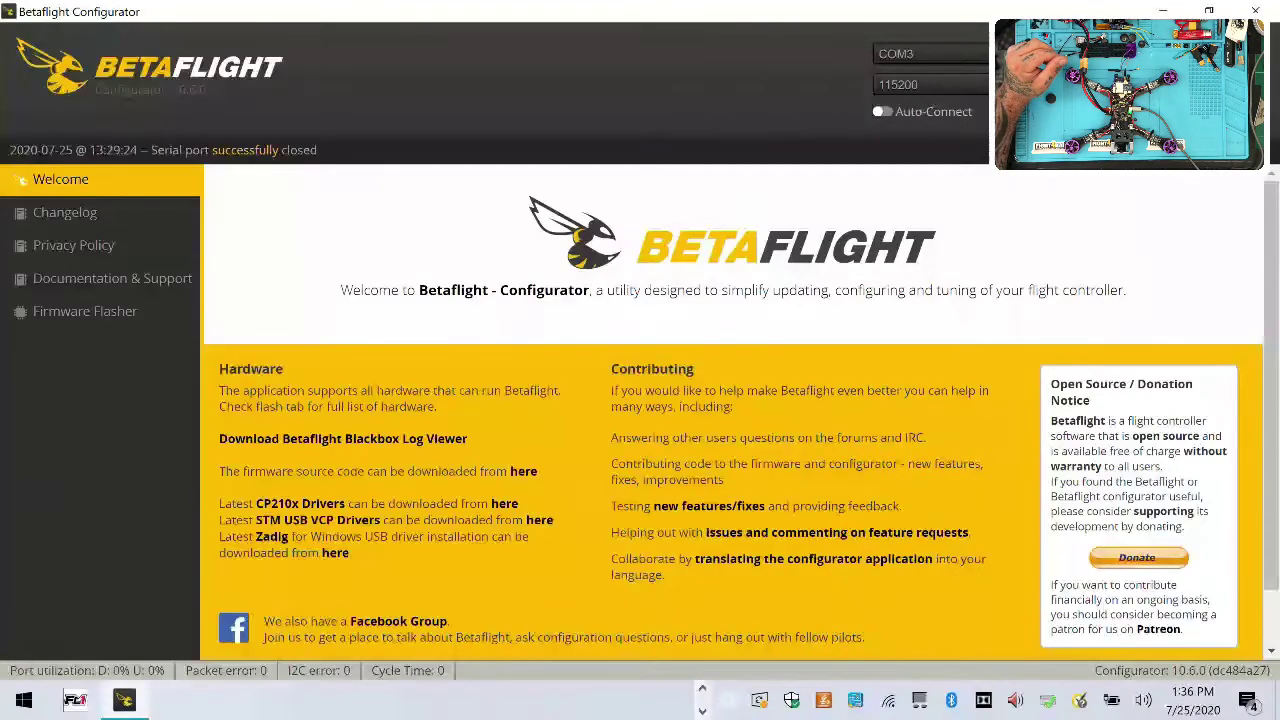
# Connect in Betaflight Configurator and, with motor test mode temporarily enabled, raise the Master motor value to 2000 and return it to 1000.
pyautogui.click(1225, 75)
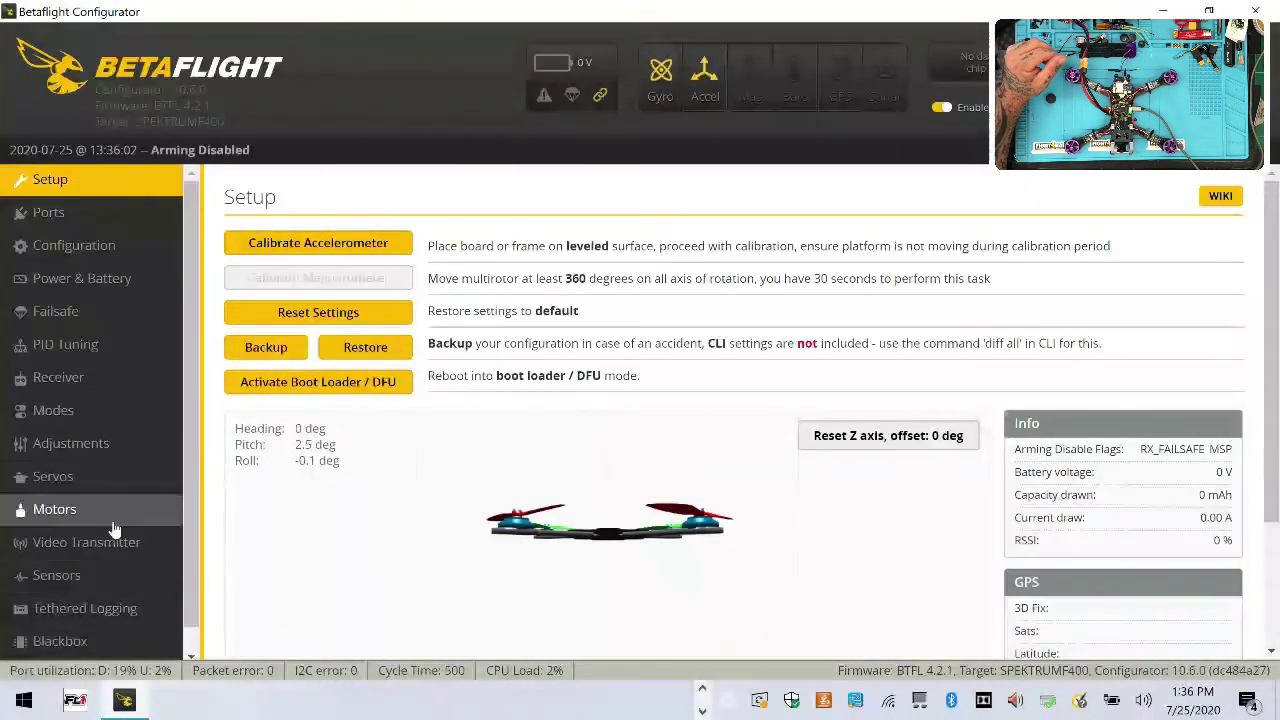
pyautogui.click(100, 510)
pyautogui.scroll(-3, 749, 468)
pyautogui.click(858, 621)
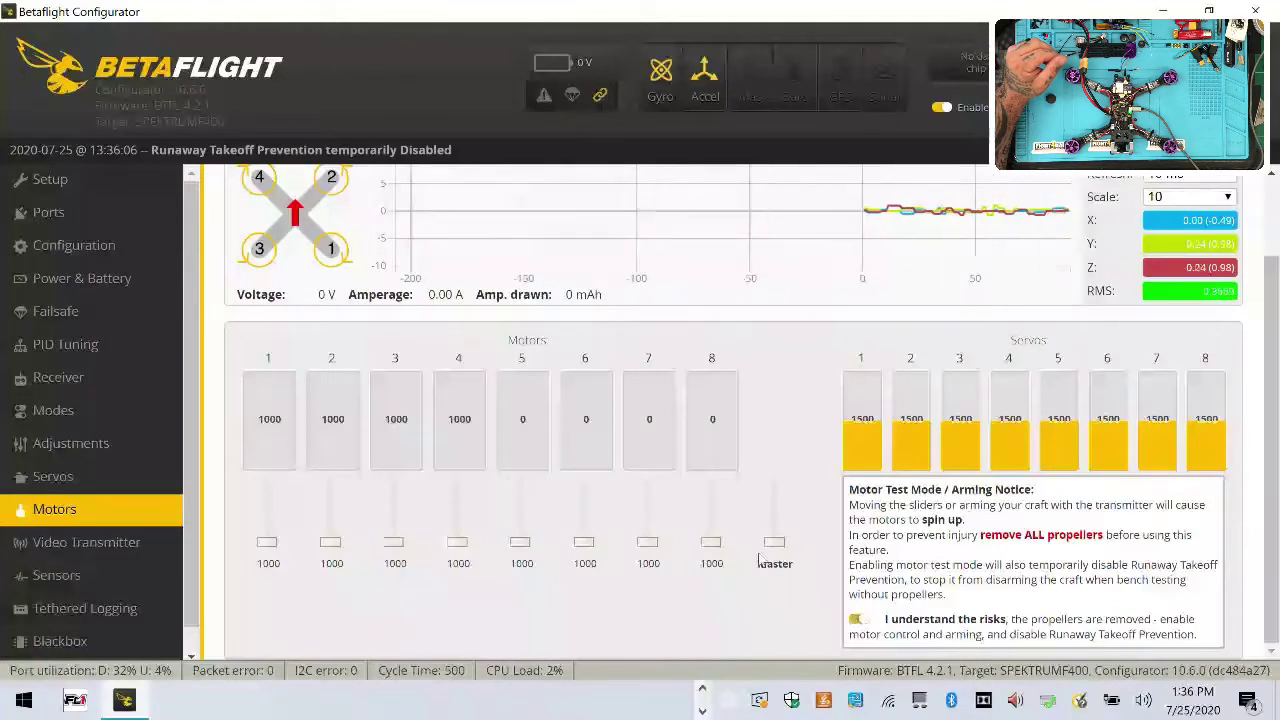
pyautogui.moveTo(774, 541); pyautogui.dragTo(774, 480)
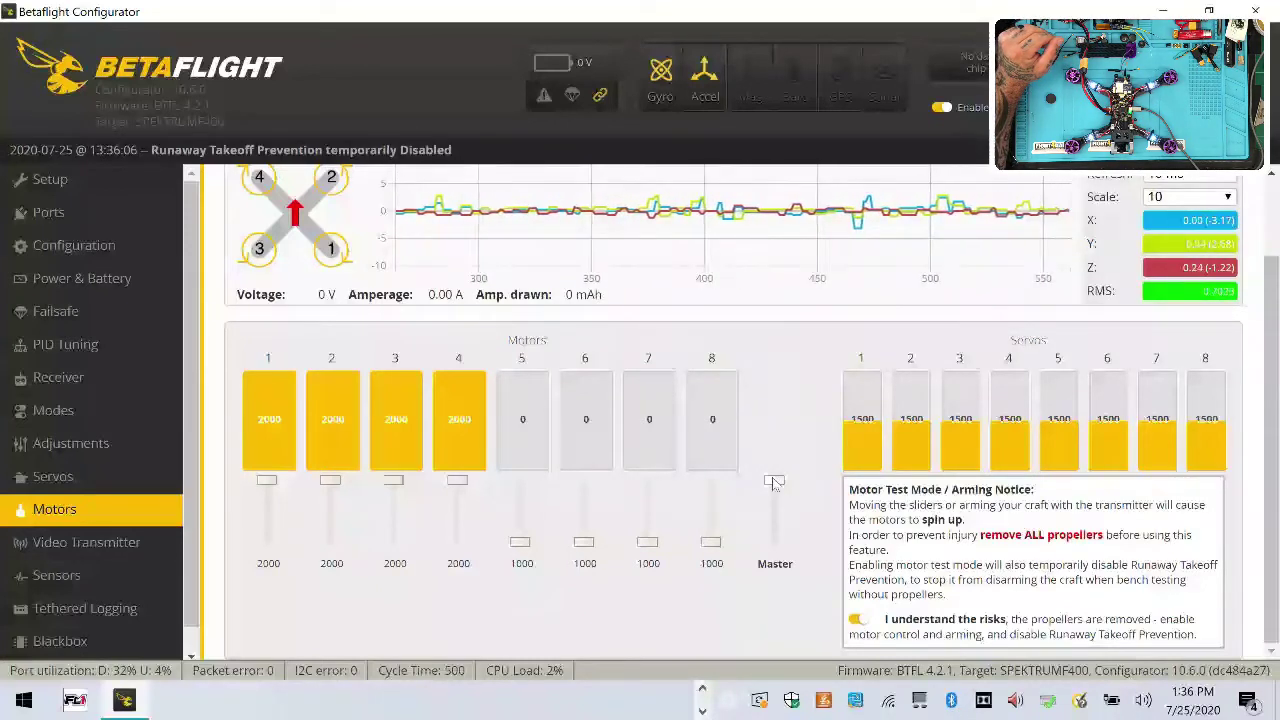
pyautogui.moveTo(774, 483); pyautogui.dragTo(772, 580)
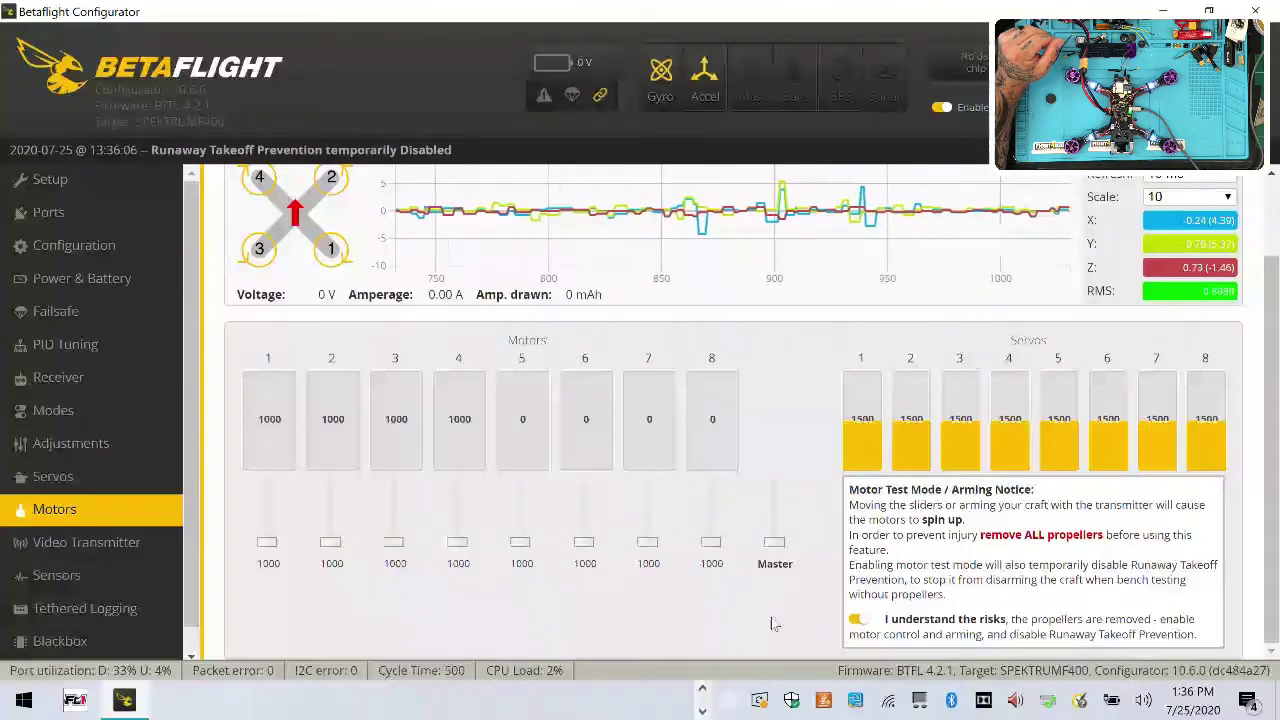
pyautogui.click(858, 620)
# Disconnect Betaflight Configurator, switch to BLHeliSuite32 and read the setup of all four ESCs over COM3.
pyautogui.click(1230, 75)
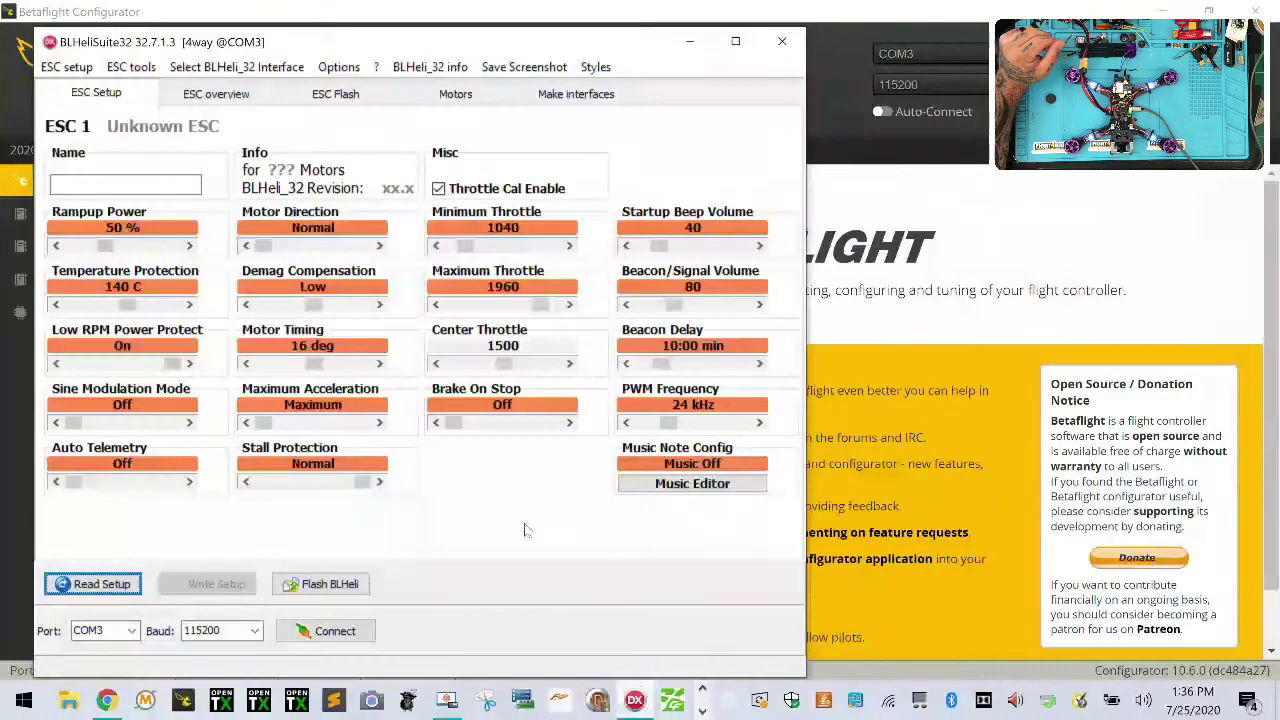
pyautogui.click(138, 586)
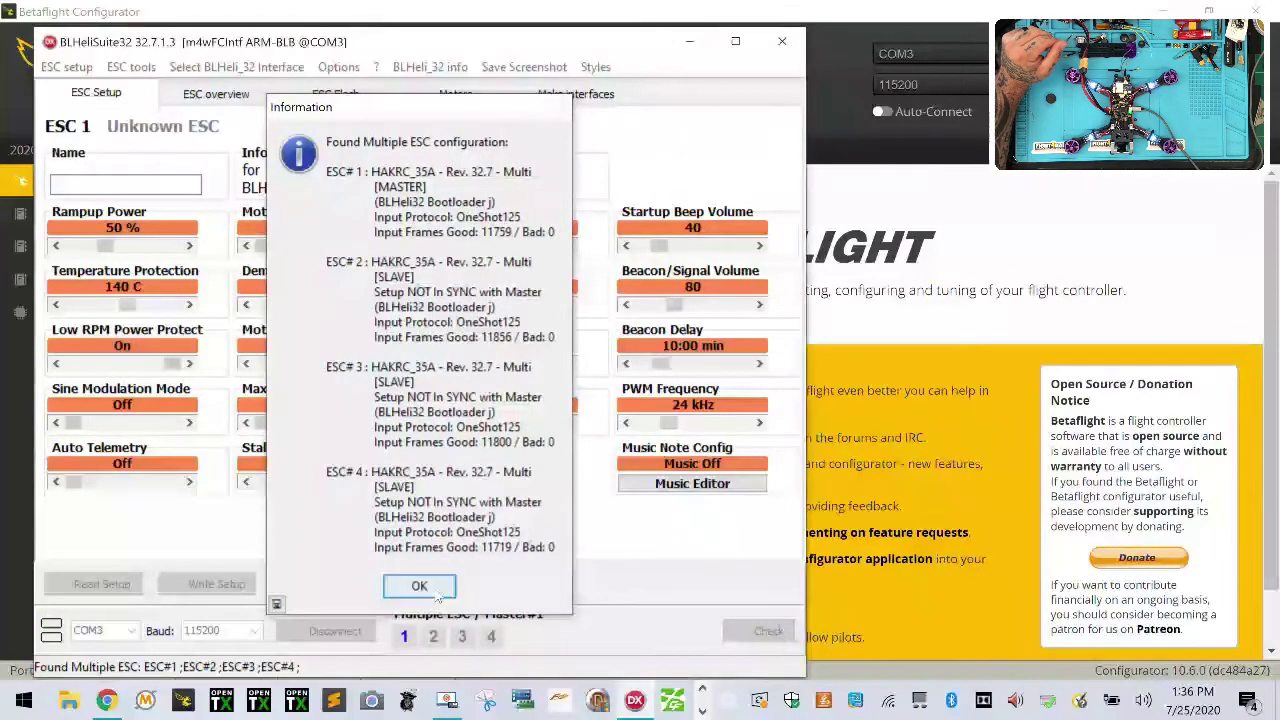
pyautogui.click(419, 585)
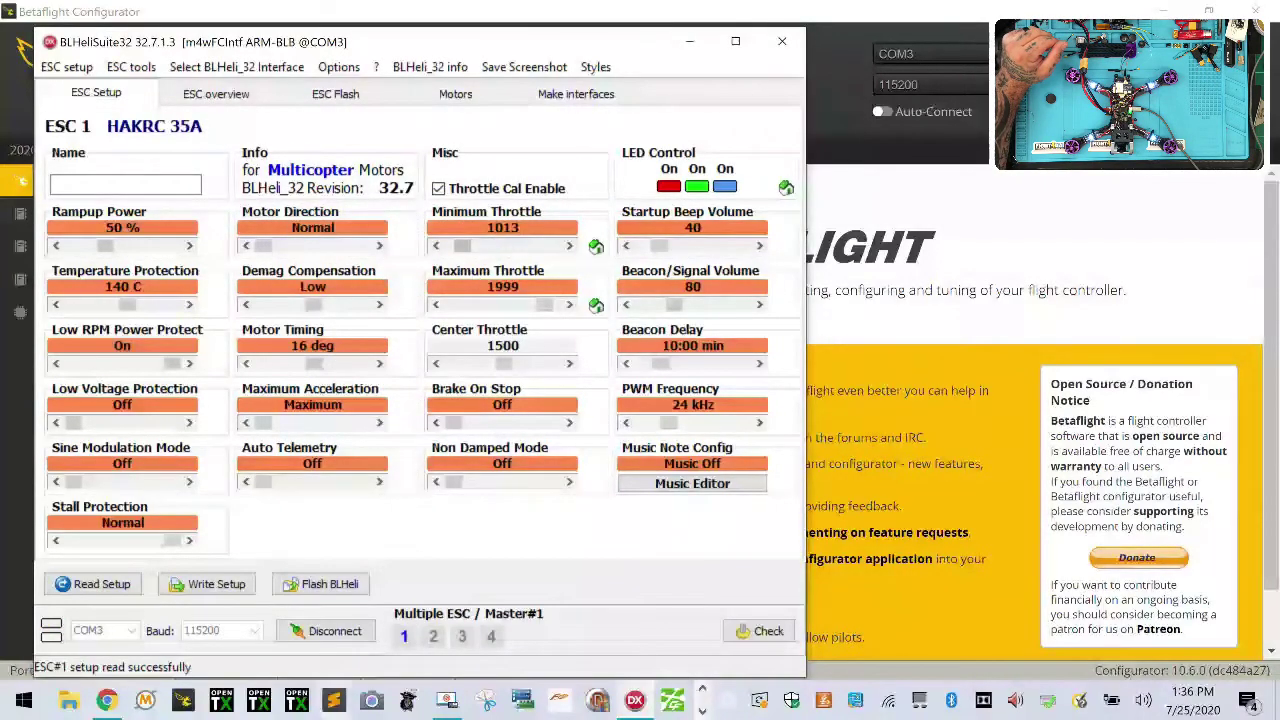
# Compare the Minimum Throttle and Maximum Throttle settings of the individual ESCs.
pyautogui.click(404, 636)
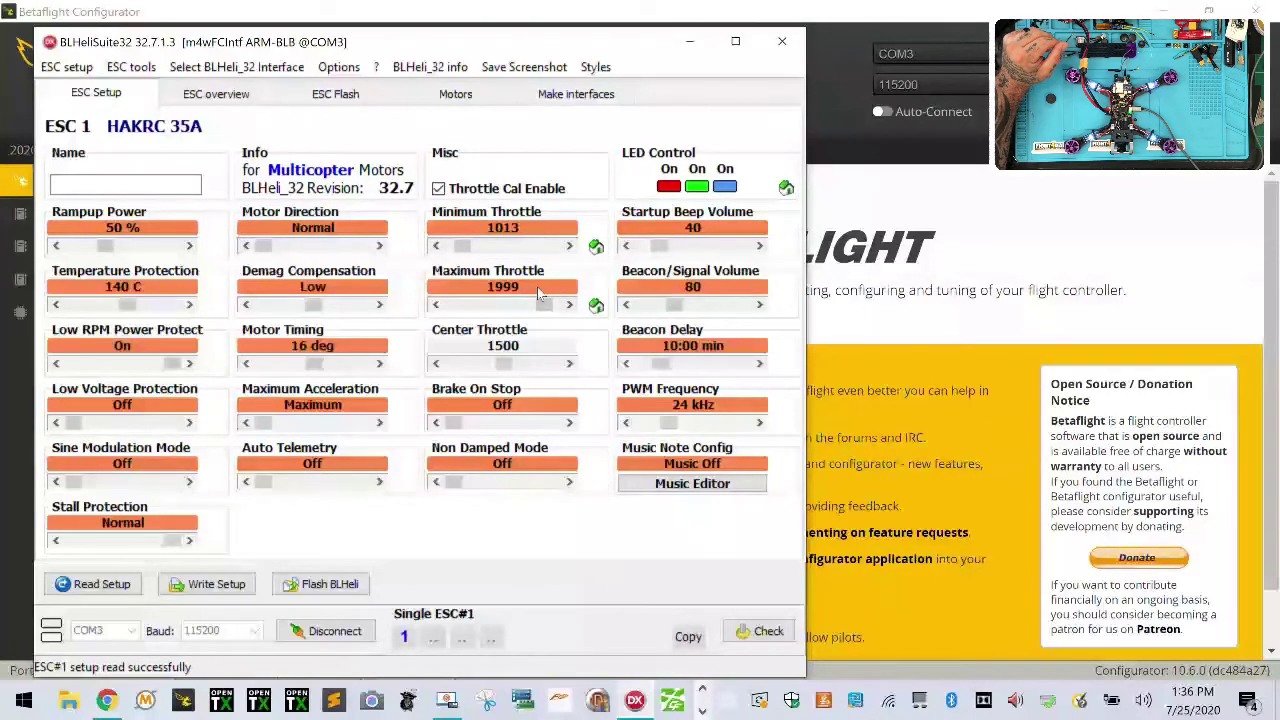
pyautogui.click(433, 638)
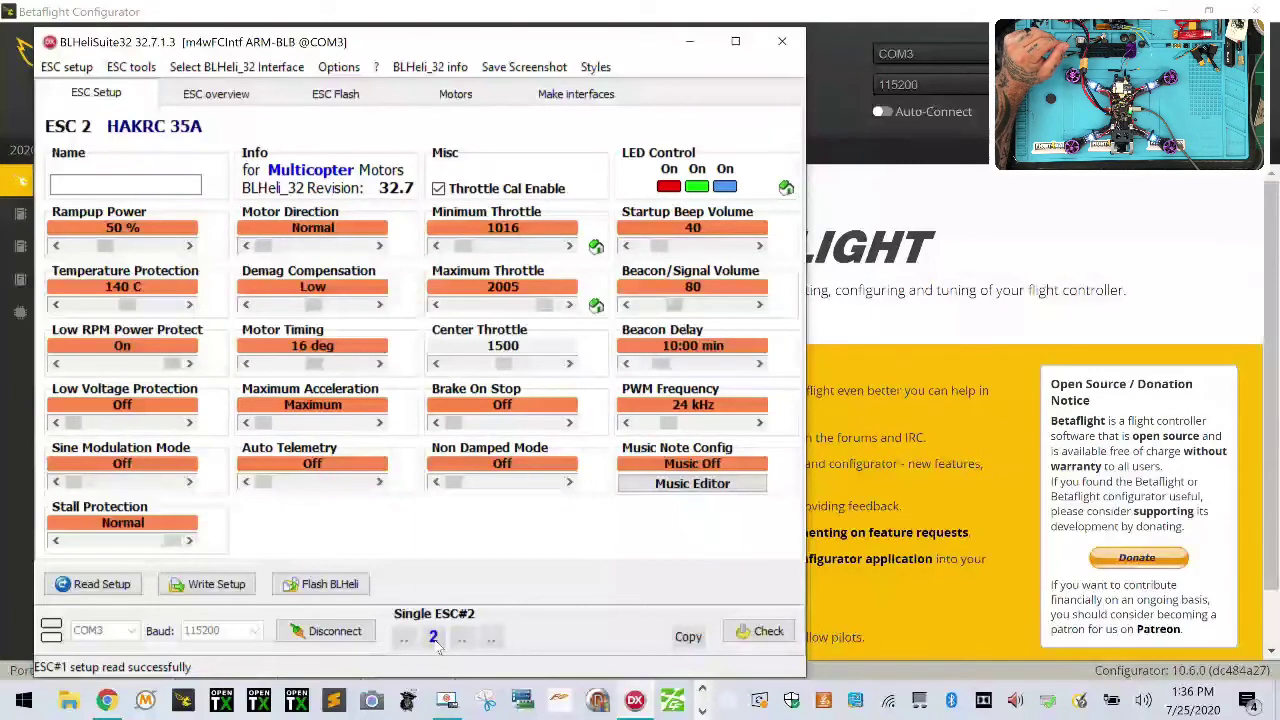
pyautogui.click(492, 637)
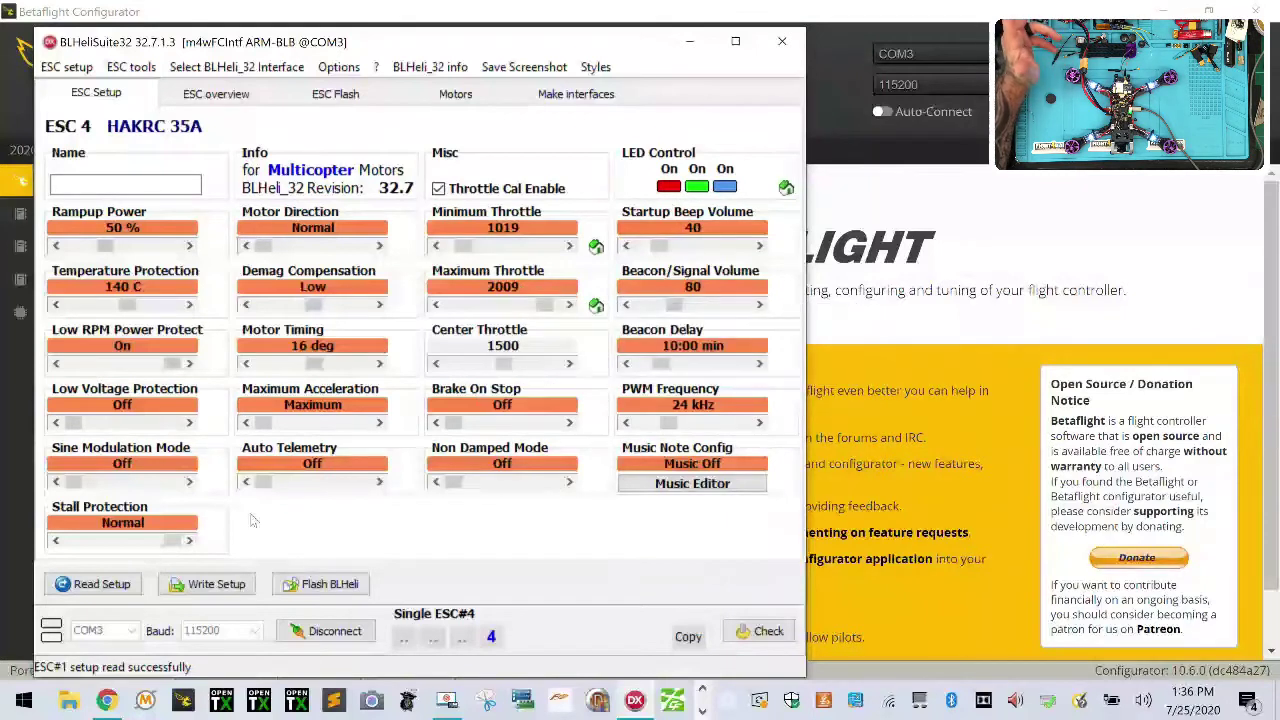
pyautogui.click(410, 640)
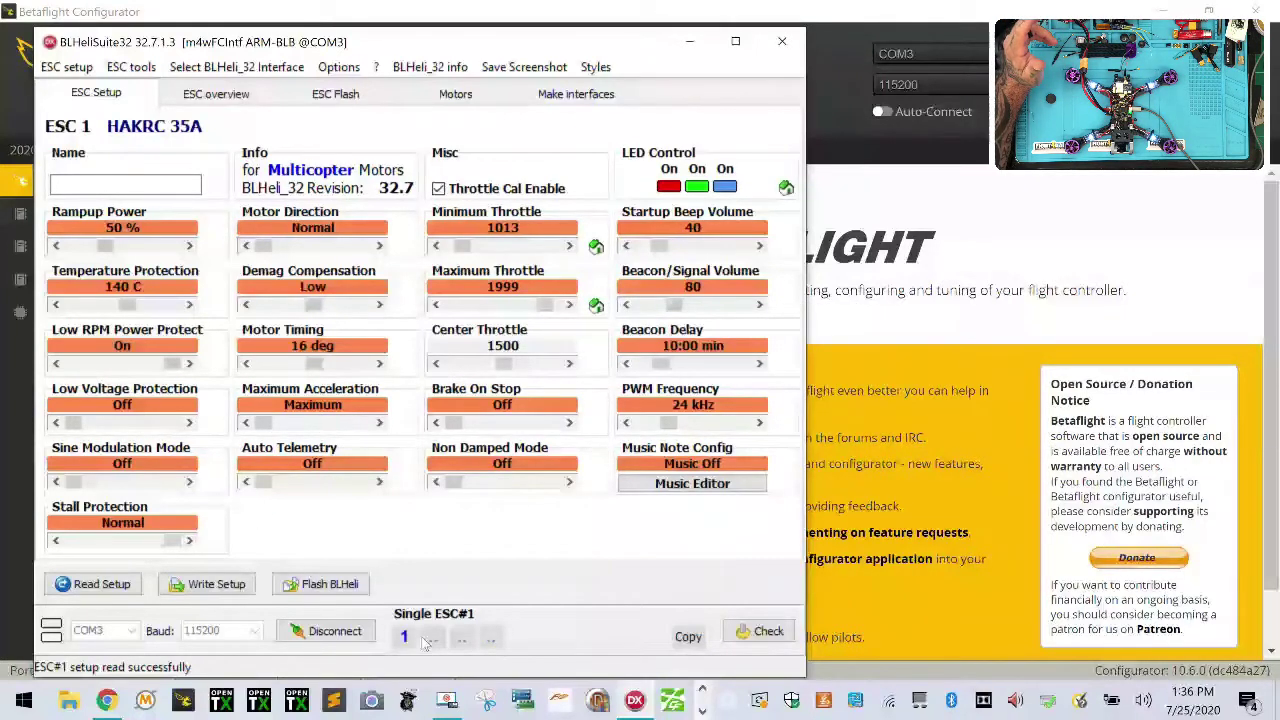
pyautogui.click(434, 638)
pyautogui.click(463, 638)
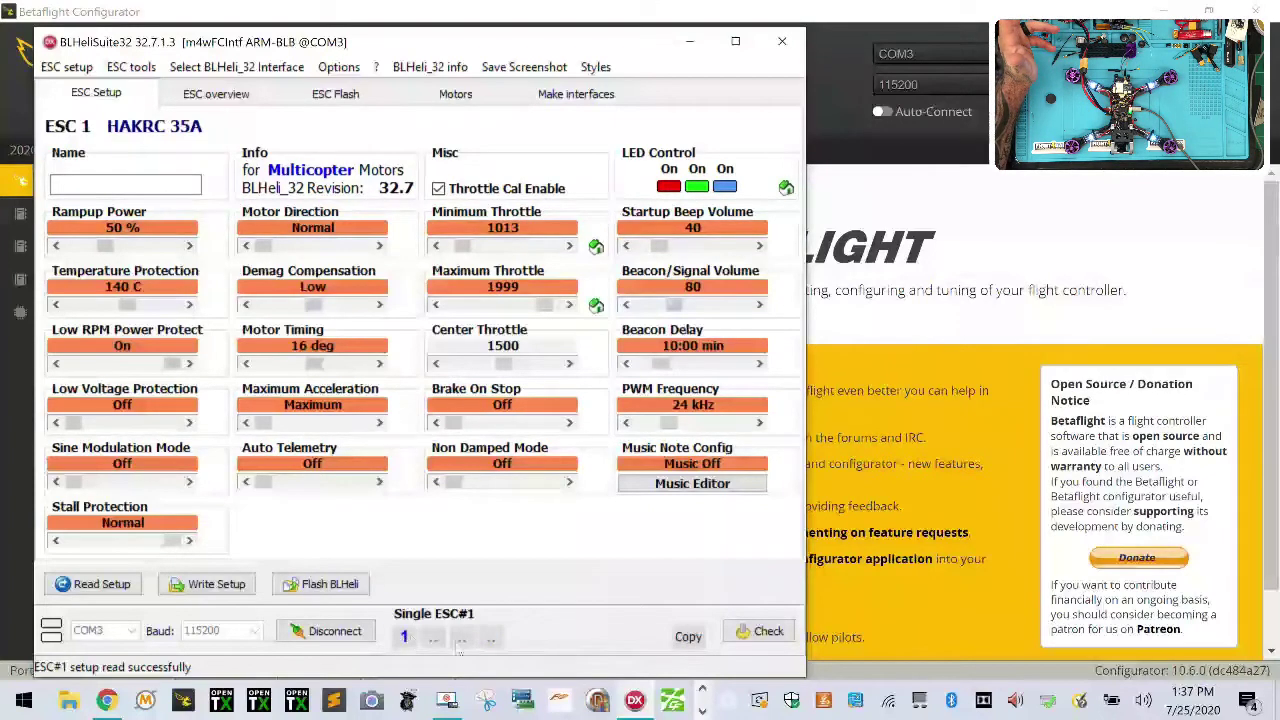
pyautogui.click(430, 643)
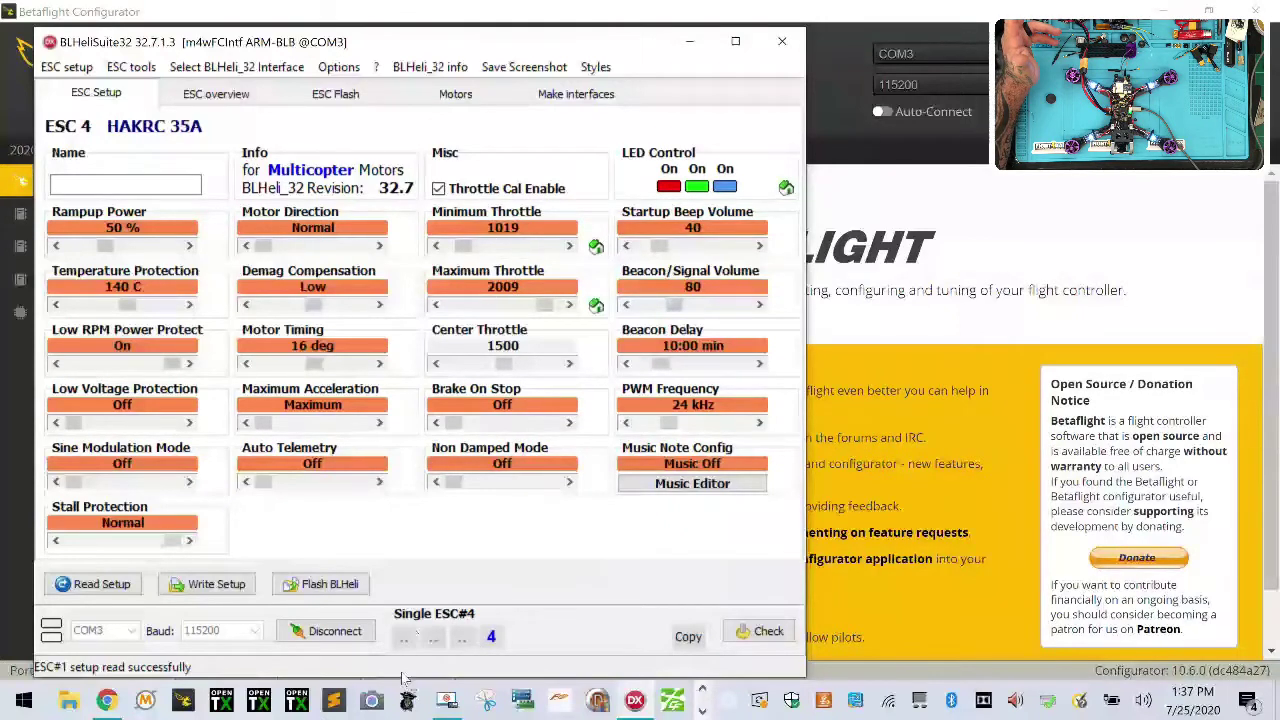
# Set Minimum Throttle to 1019 with all four ESCs selected and write the setup to them.
pyautogui.click(428, 638)
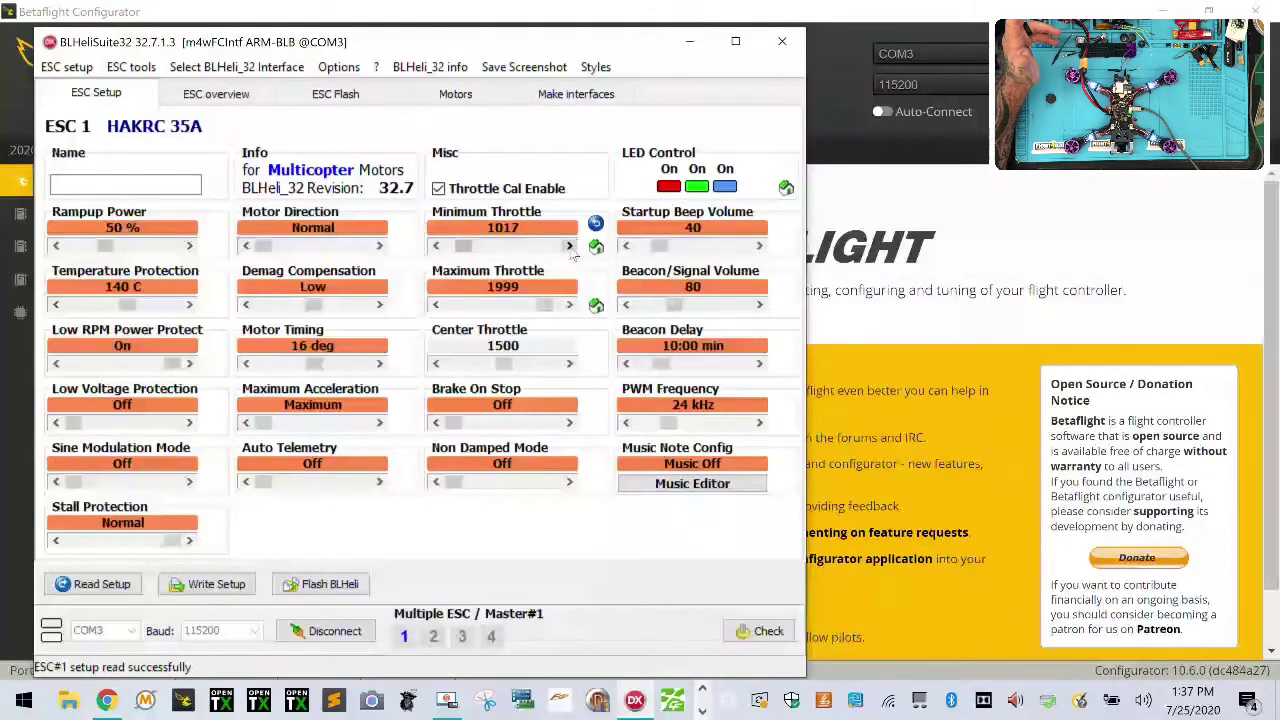
pyautogui.click(205, 584)
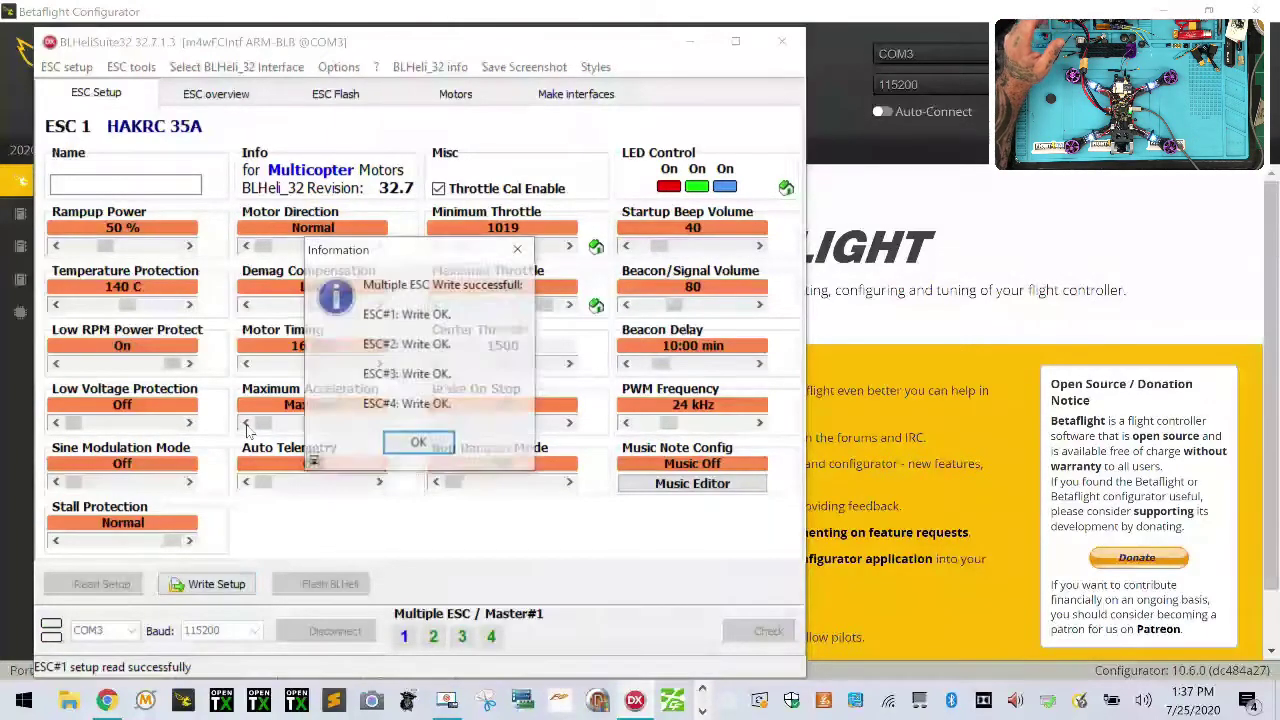
pyautogui.press('Return')
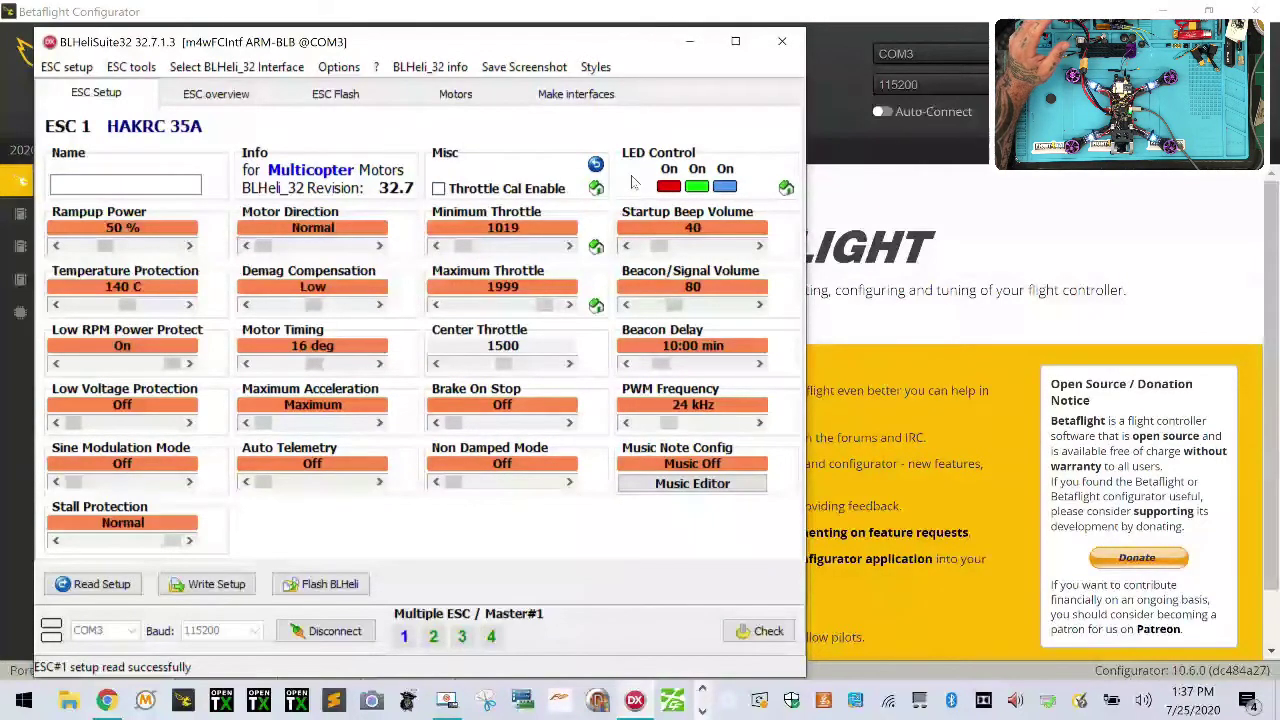
# Disable Throttle Cal Enable on all four ESCs, write the setup and disconnect the ESC interface.
pyautogui.click(226, 585)
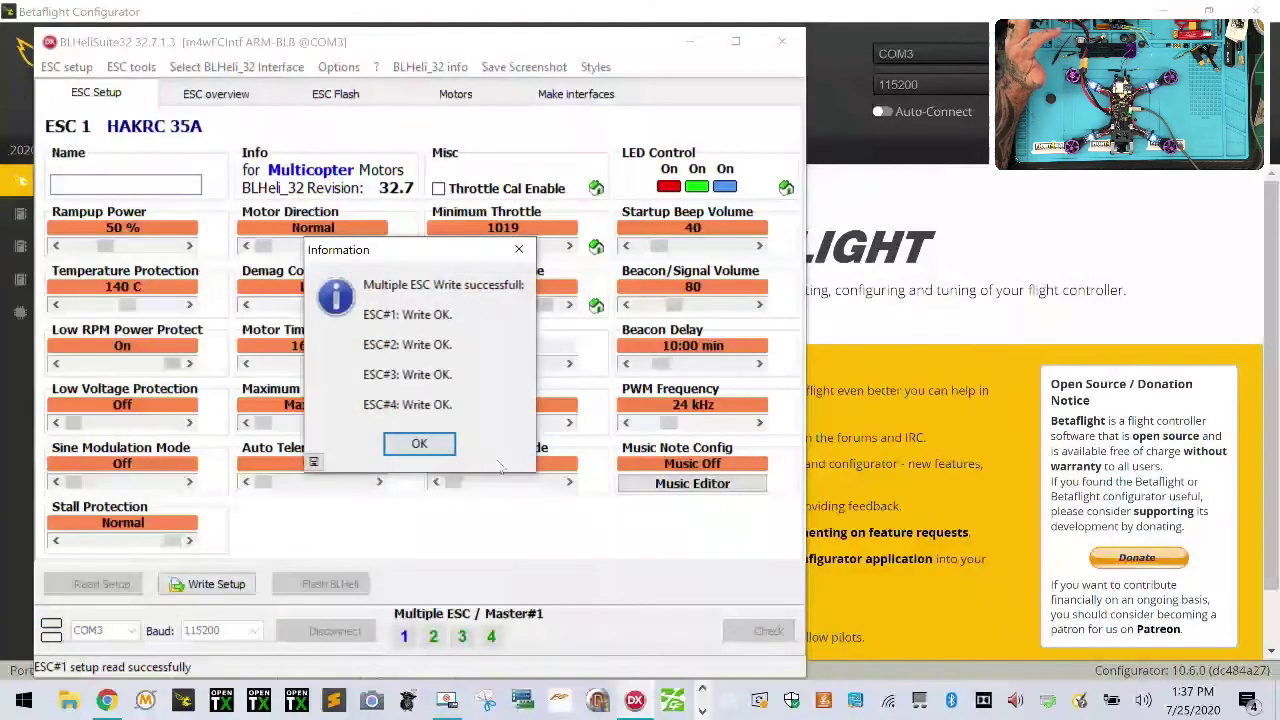
pyautogui.click(440, 446)
pyautogui.click(316, 631)
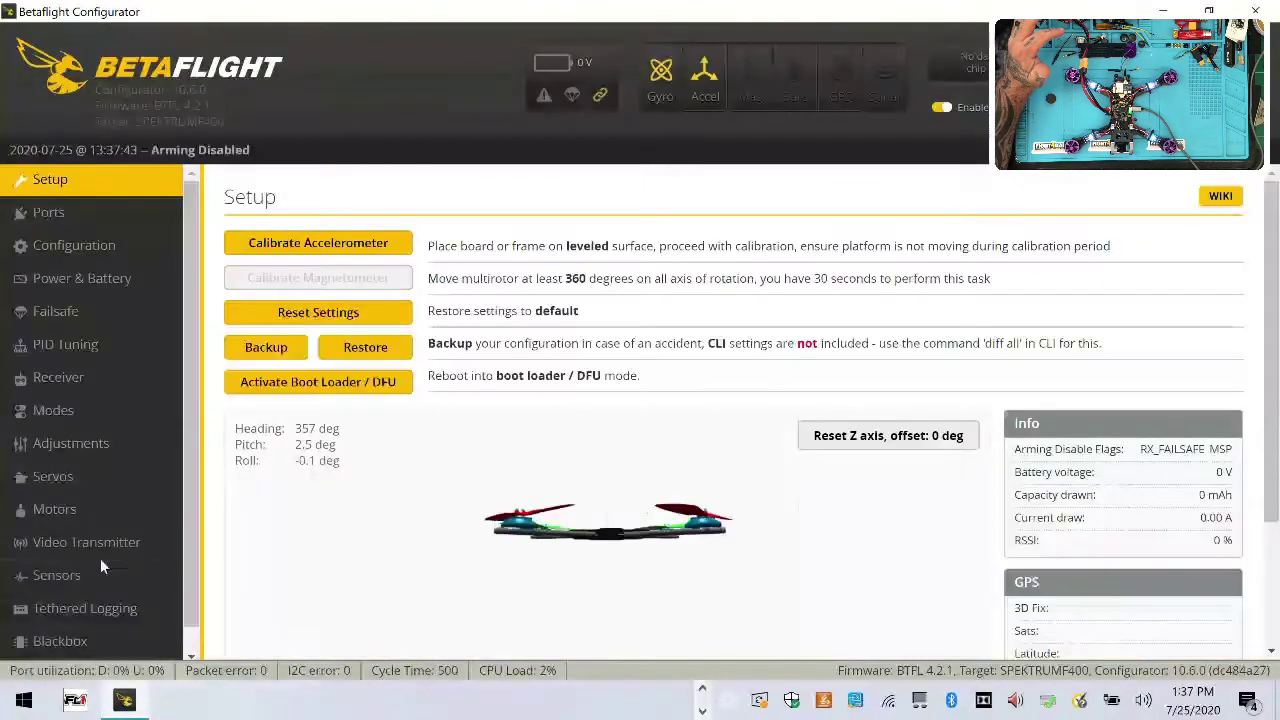
# Connect in Betaflight Configurator and test motors 1 to 4 one at a time with motor test mode temporarily enabled.
pyautogui.click(45, 509)
pyautogui.scroll(-1, 600, 572)
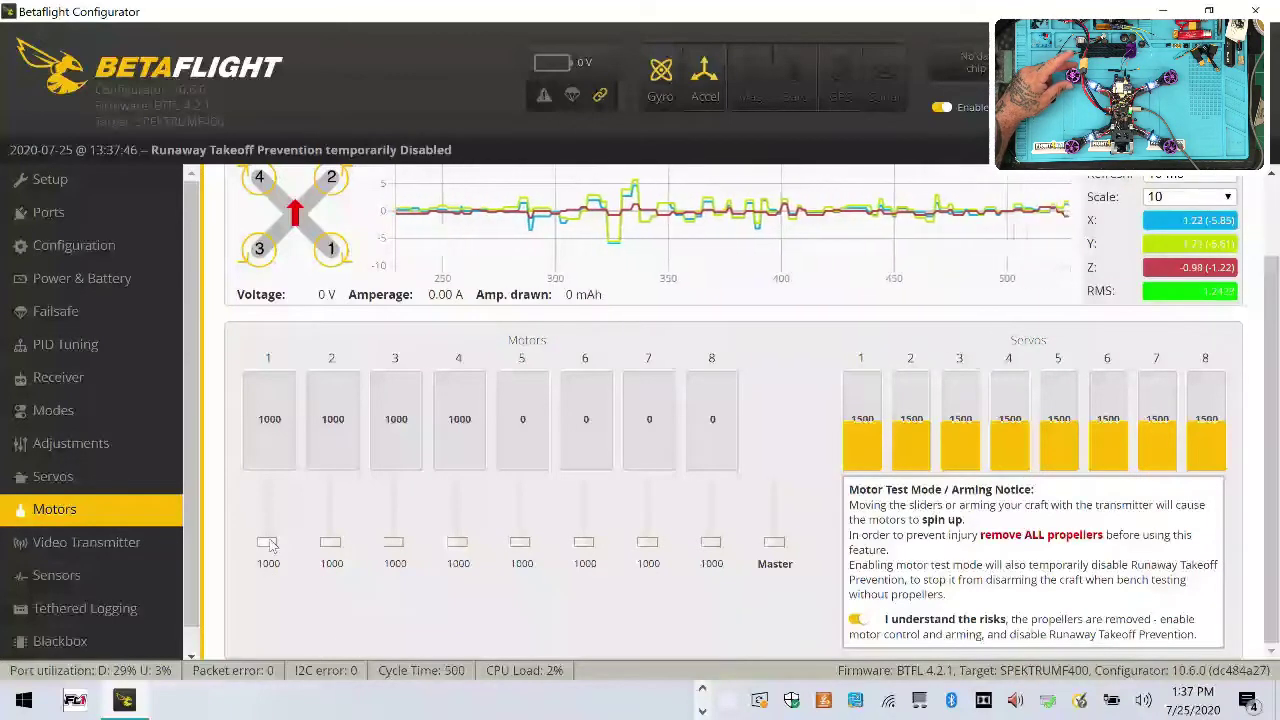
pyautogui.moveTo(269, 542); pyautogui.dragTo(267, 563)
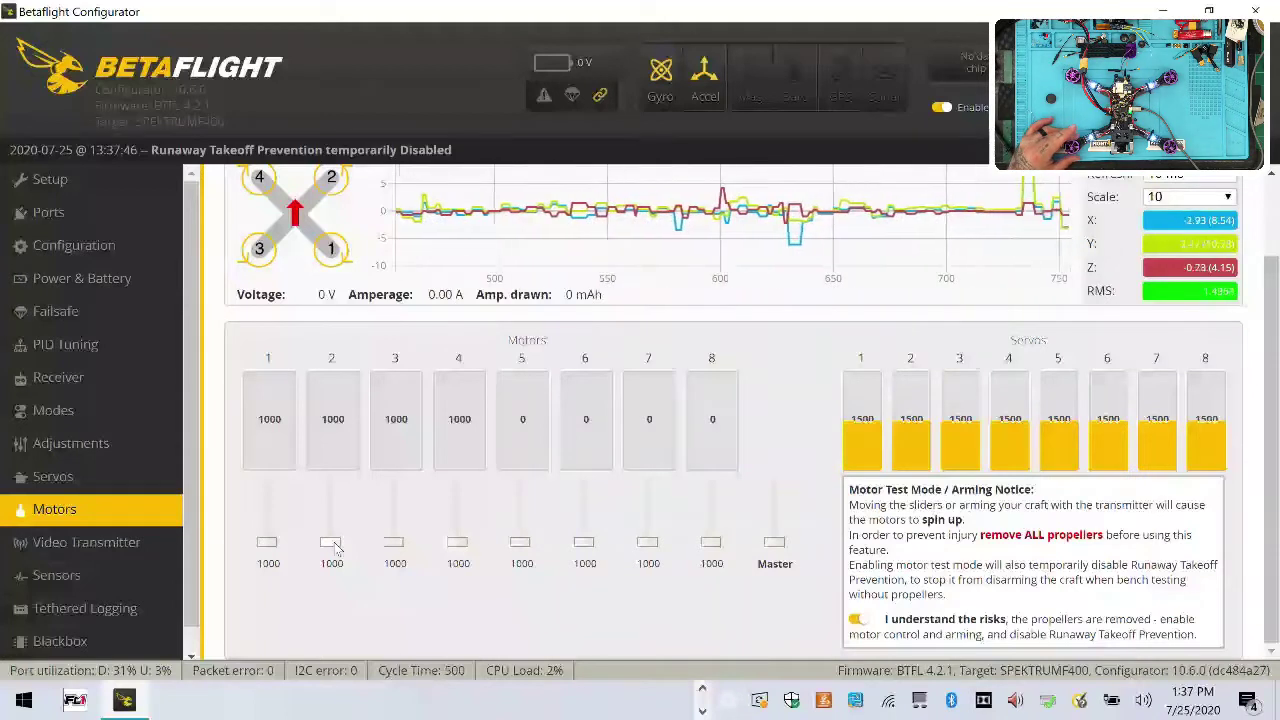
pyautogui.moveTo(335, 545); pyautogui.dragTo(466, 562)
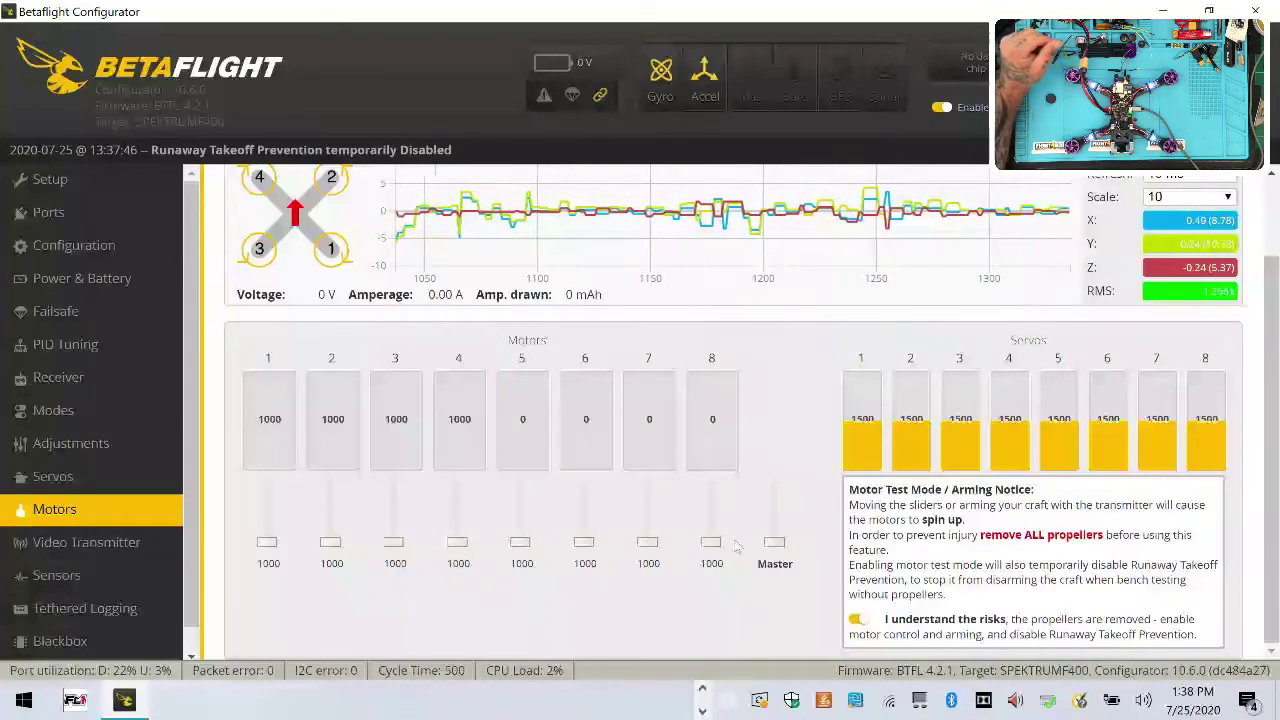
pyautogui.click(864, 620)
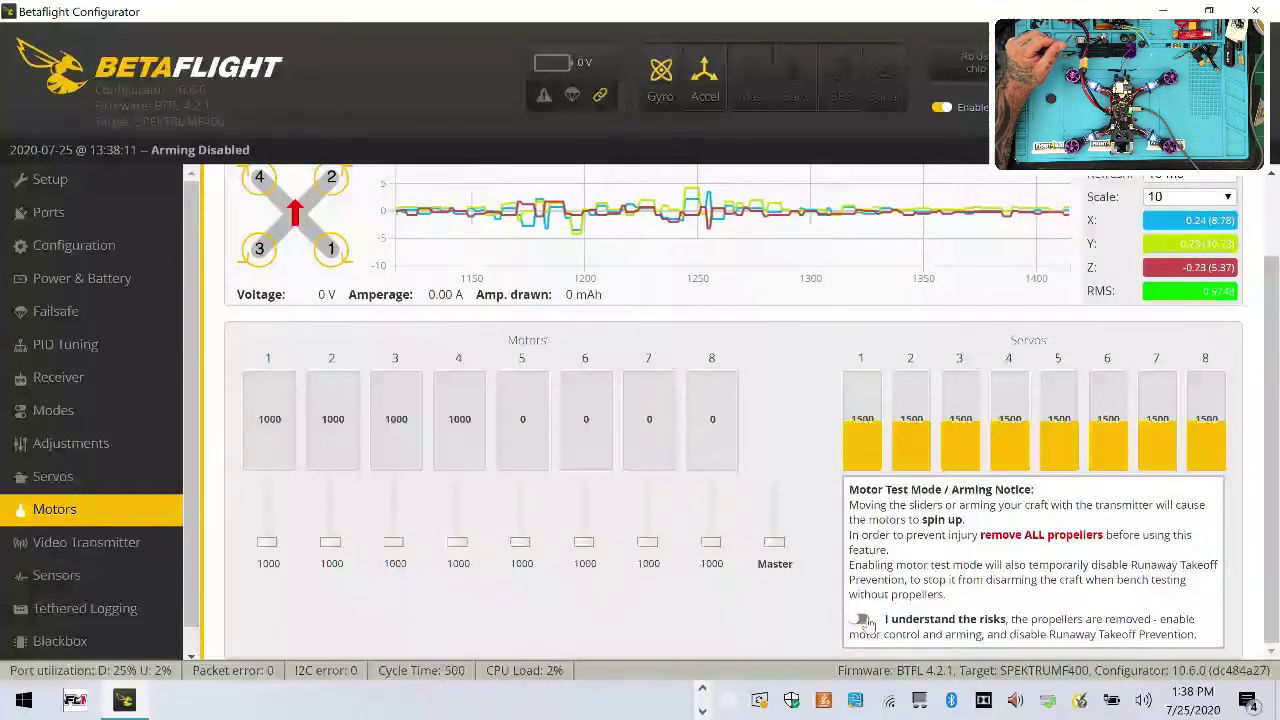
# Disconnect Betaflight Configurator and read all four ESCs again in BLHeliSuite32.
pyautogui.click(1226, 72)
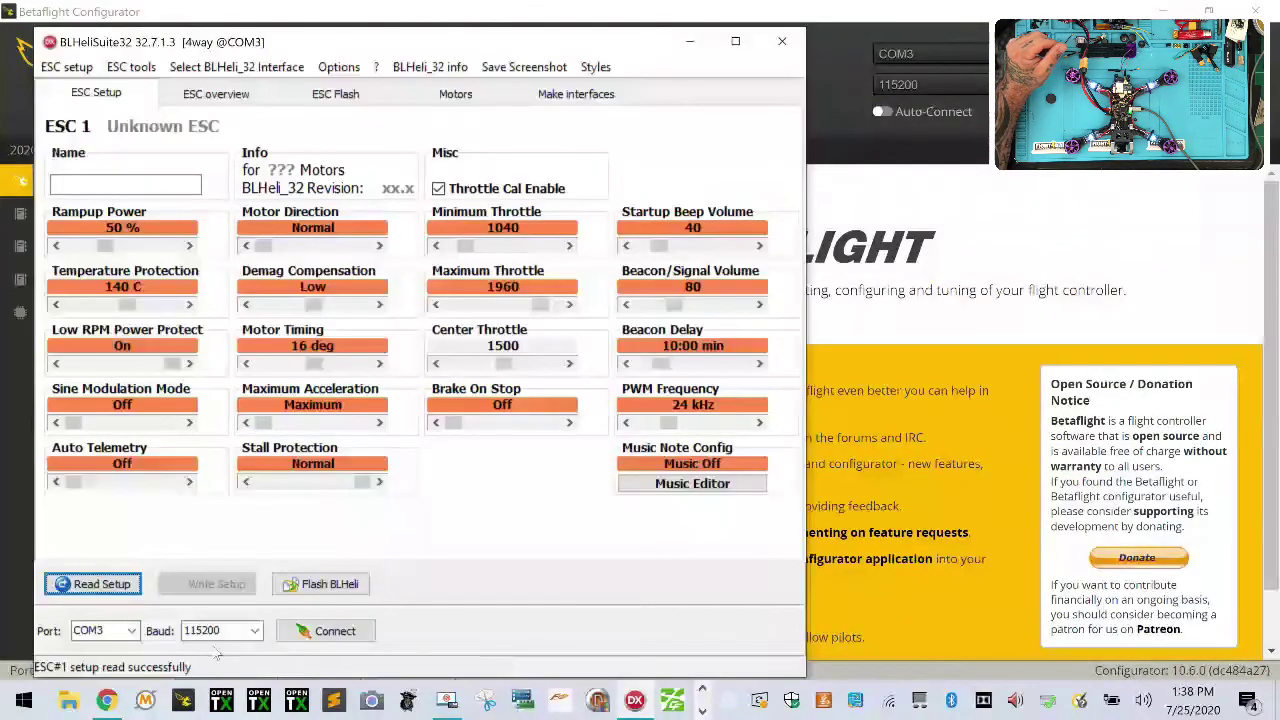
pyautogui.click(99, 583)
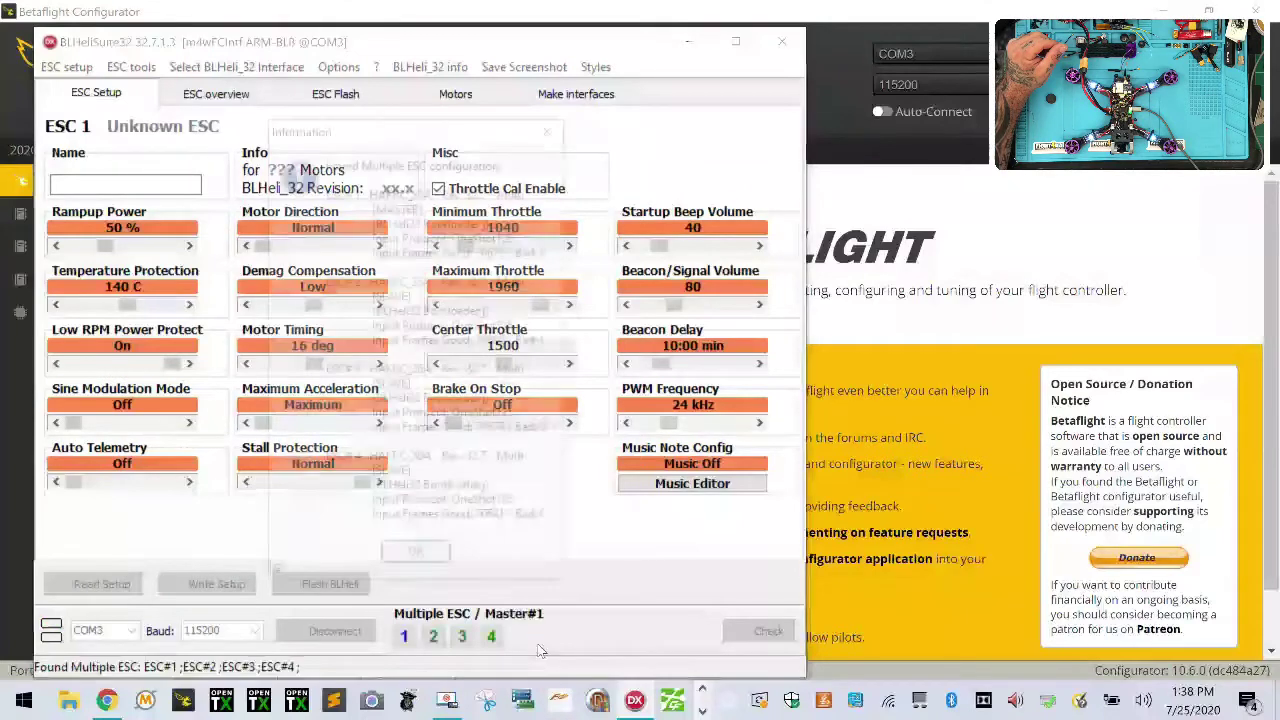
pyautogui.click(417, 562)
# Set the Motor Direction of ESC 2 to Reversed and write its setup.
pyautogui.click(433, 636)
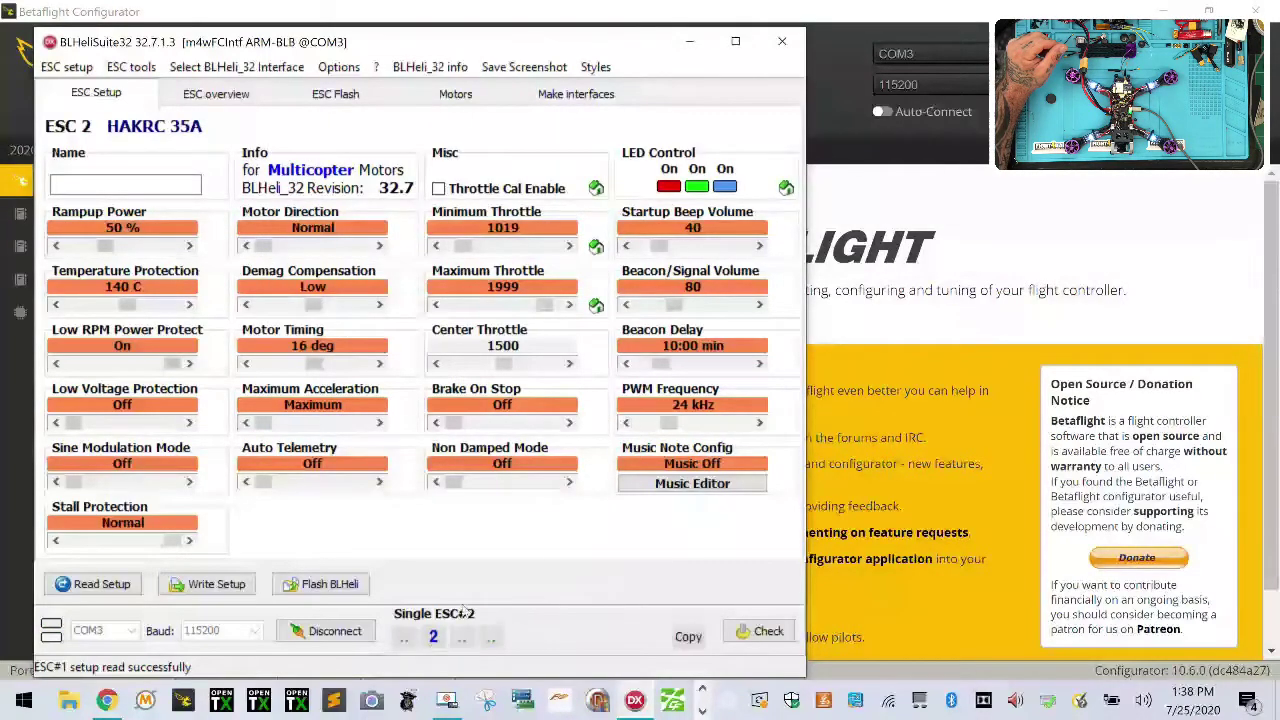
pyautogui.click(300, 245)
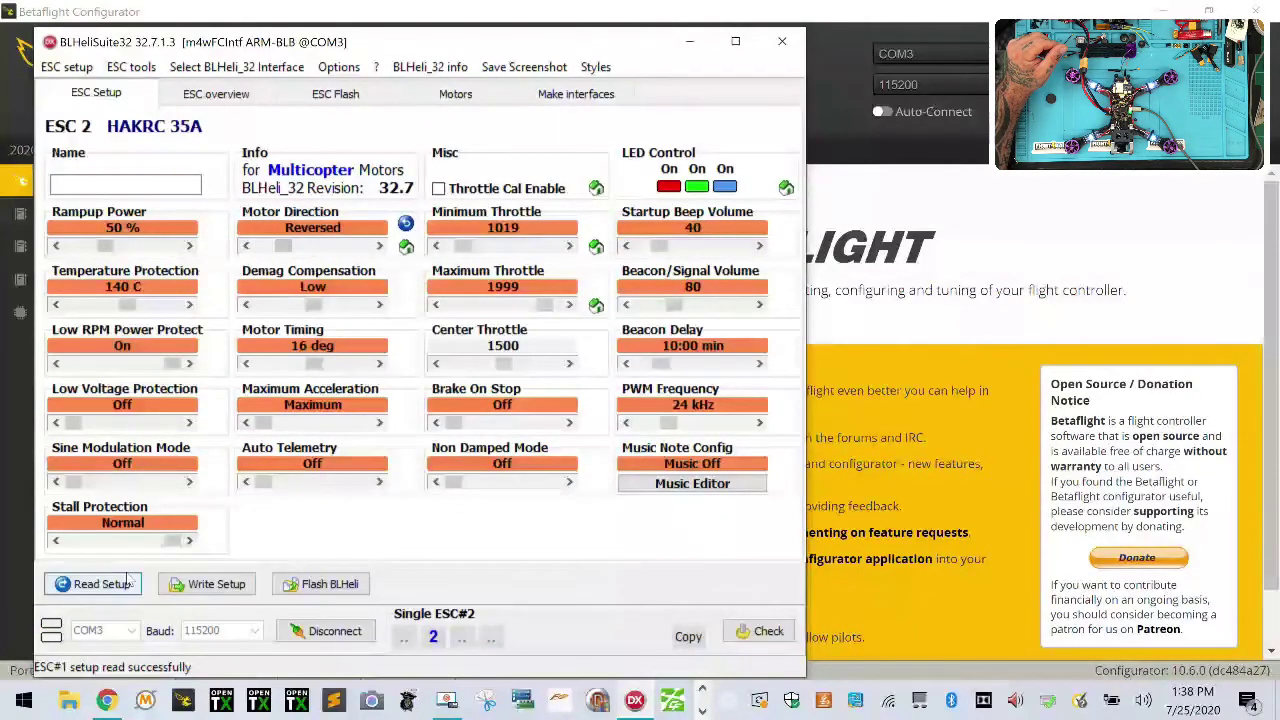
pyautogui.click(205, 586)
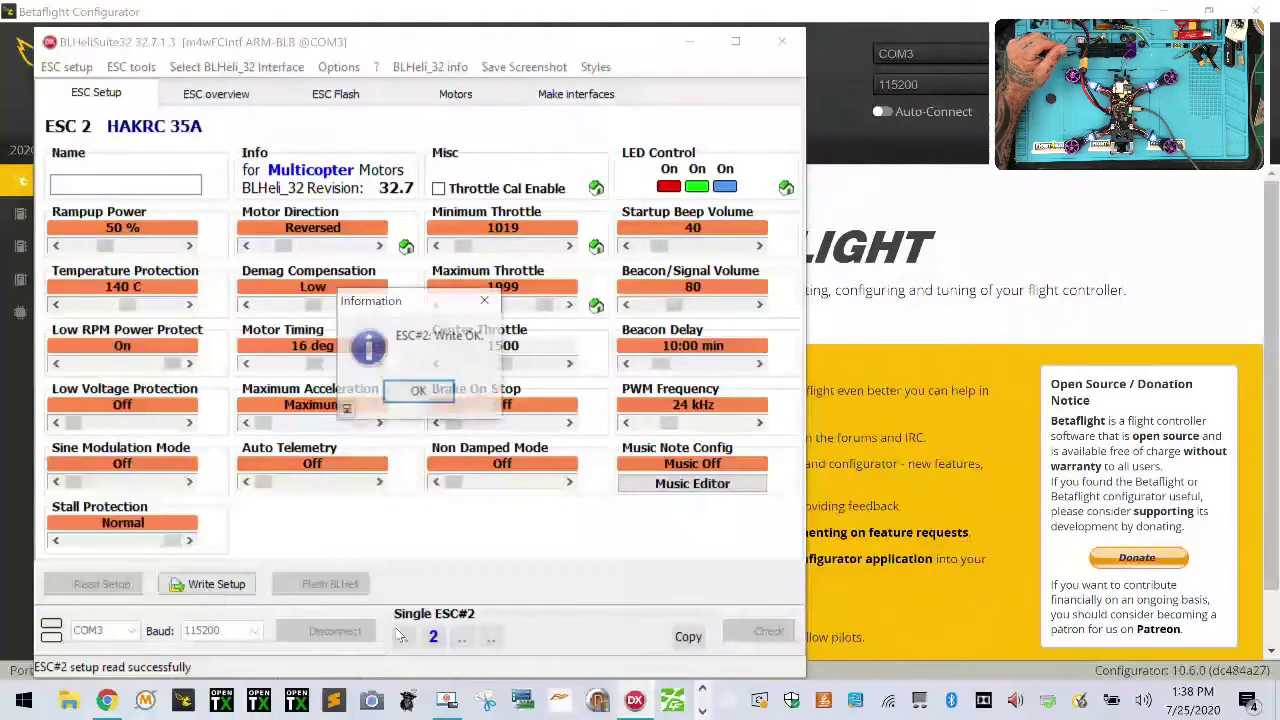
pyautogui.click(420, 392)
# Set the Motor Direction of ESC 3 to Reversed, write its setup and disconnect the ESC interface.
pyautogui.click(465, 640)
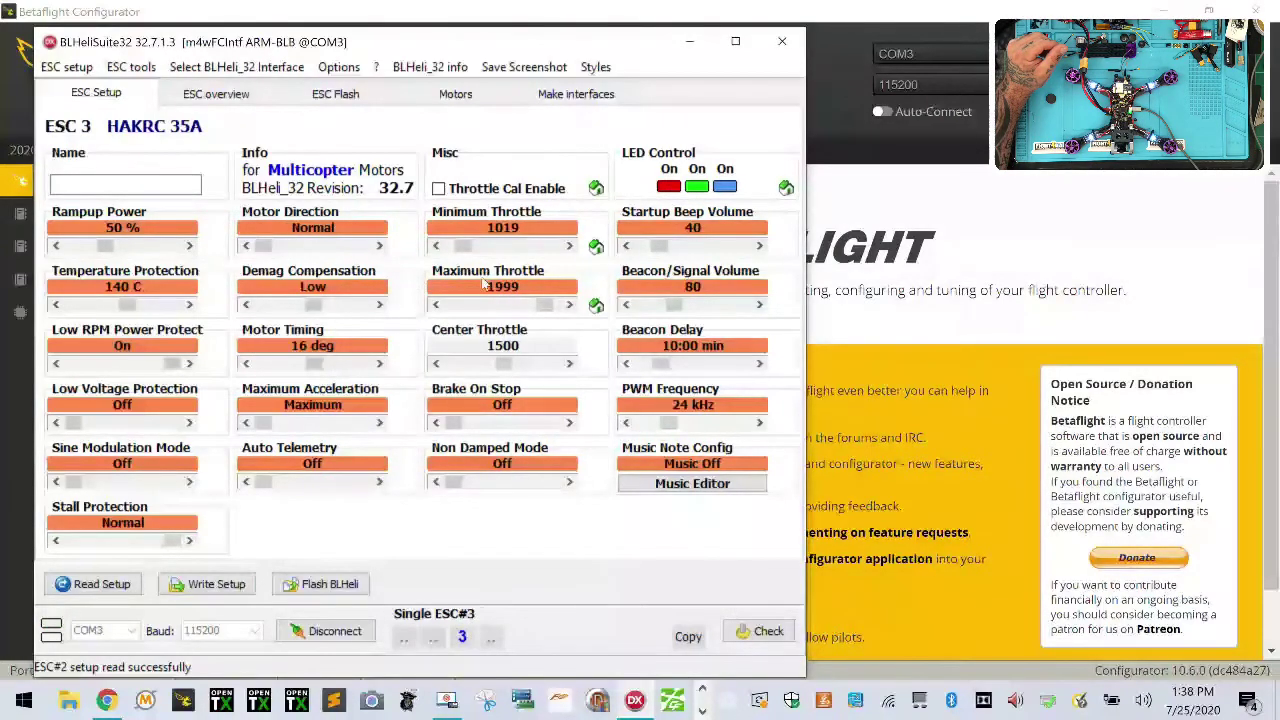
pyautogui.click(296, 246)
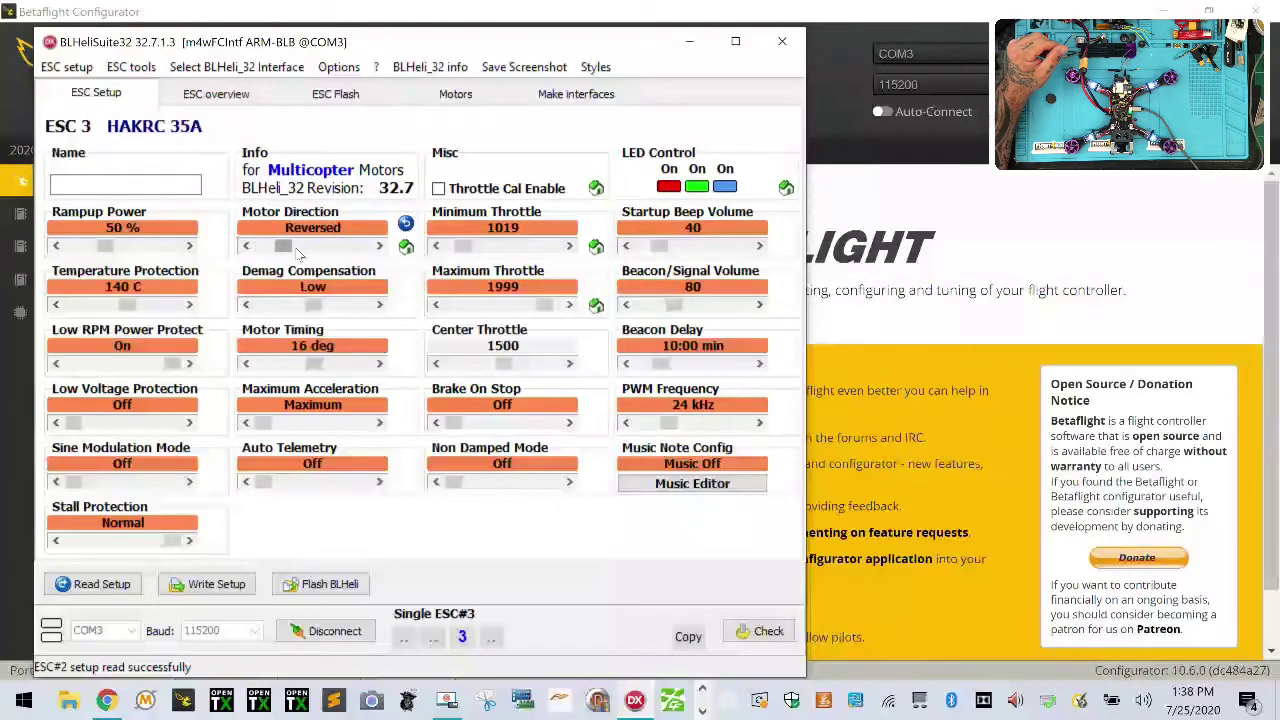
pyautogui.click(203, 585)
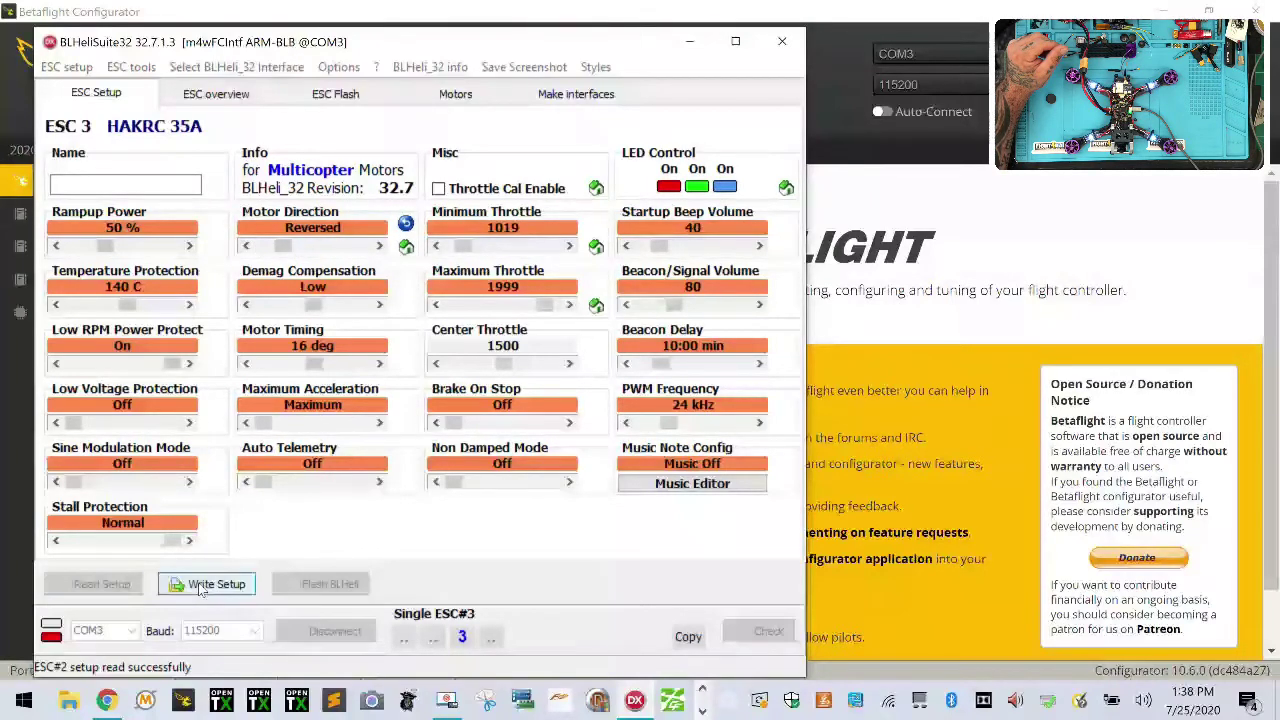
pyautogui.click(420, 390)
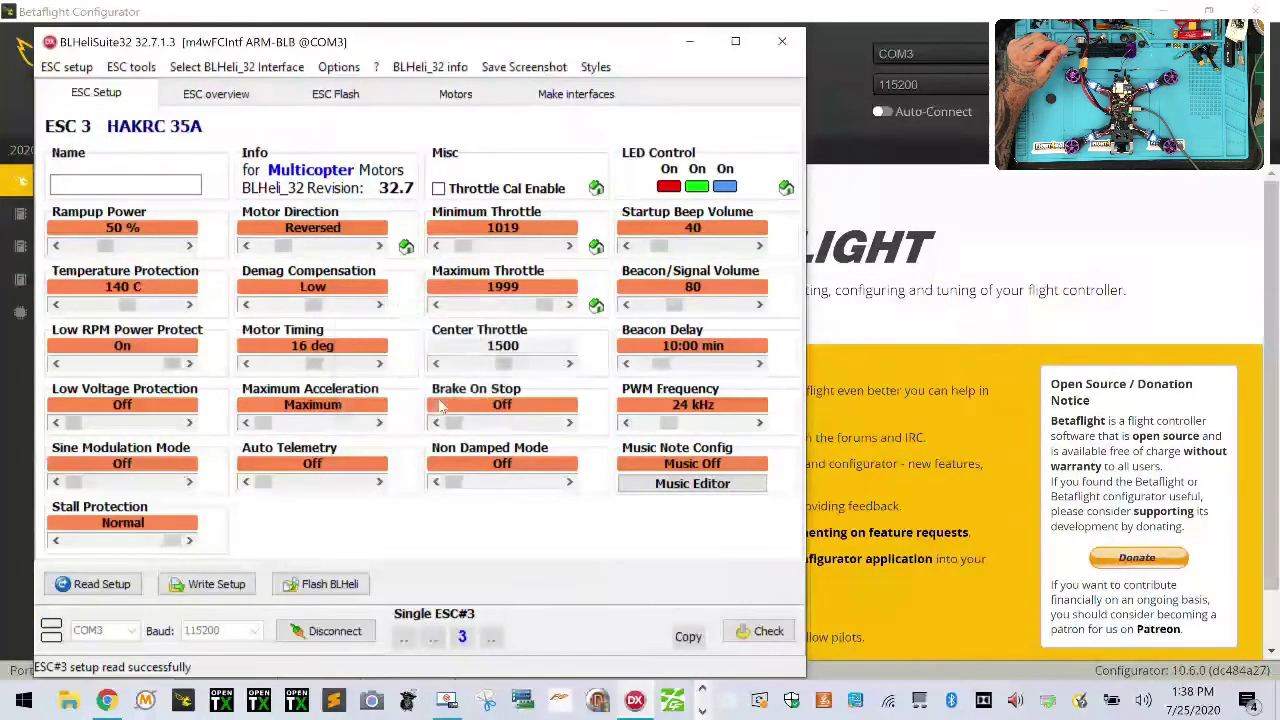
pyautogui.click(333, 631)
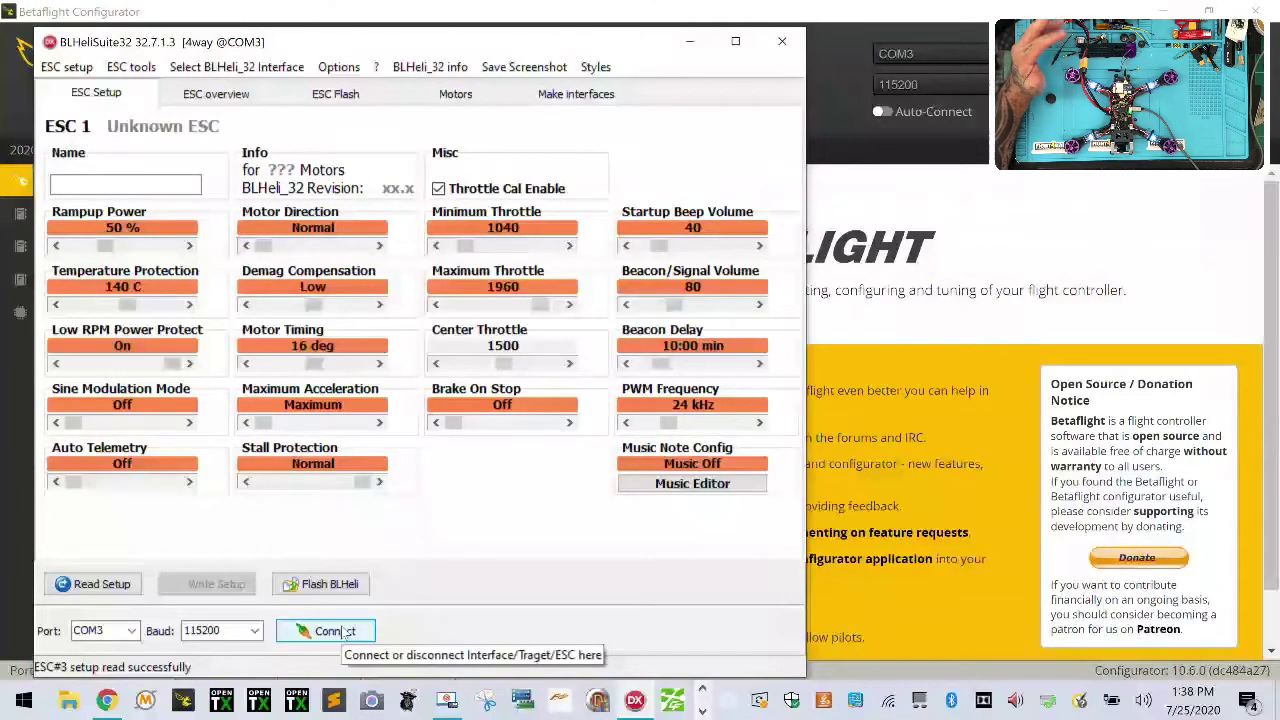
# Connect in Betaflight Configurator, raise the Master motor value to 1040 in motor test mode, return it to 1000 and go back to the Setup page.
pyautogui.click(898, 10)
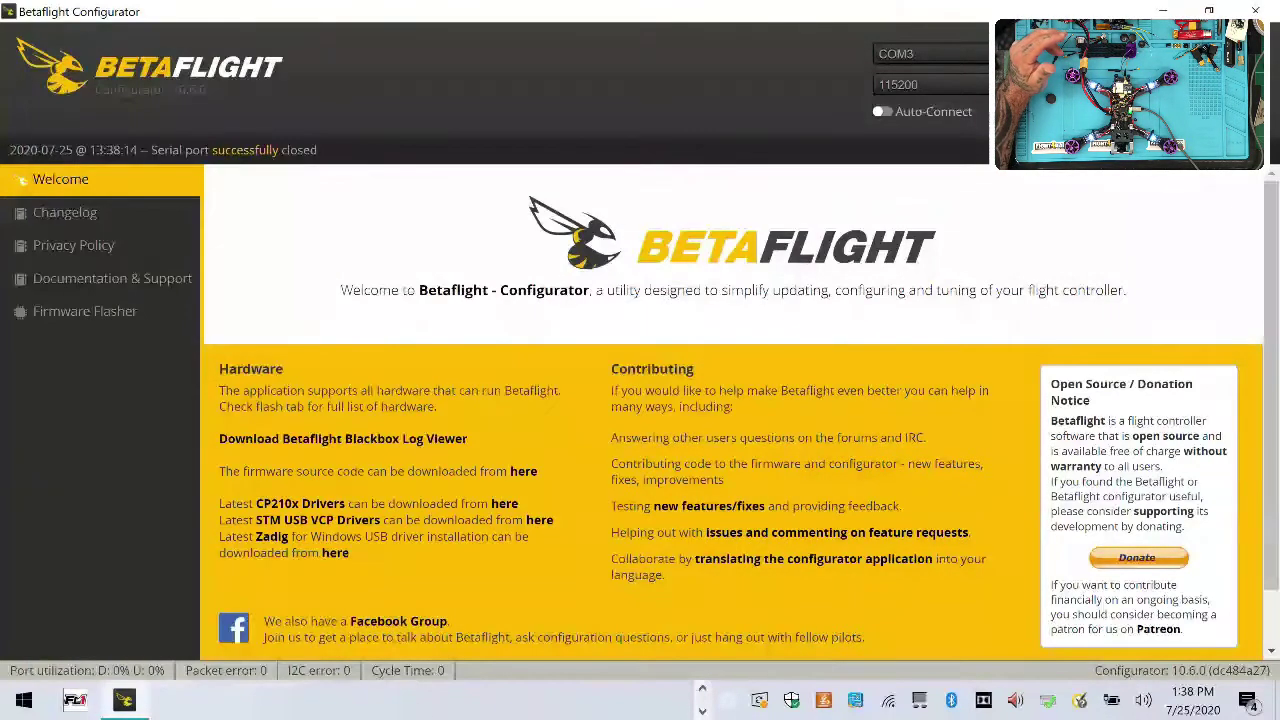
pyautogui.click(1228, 75)
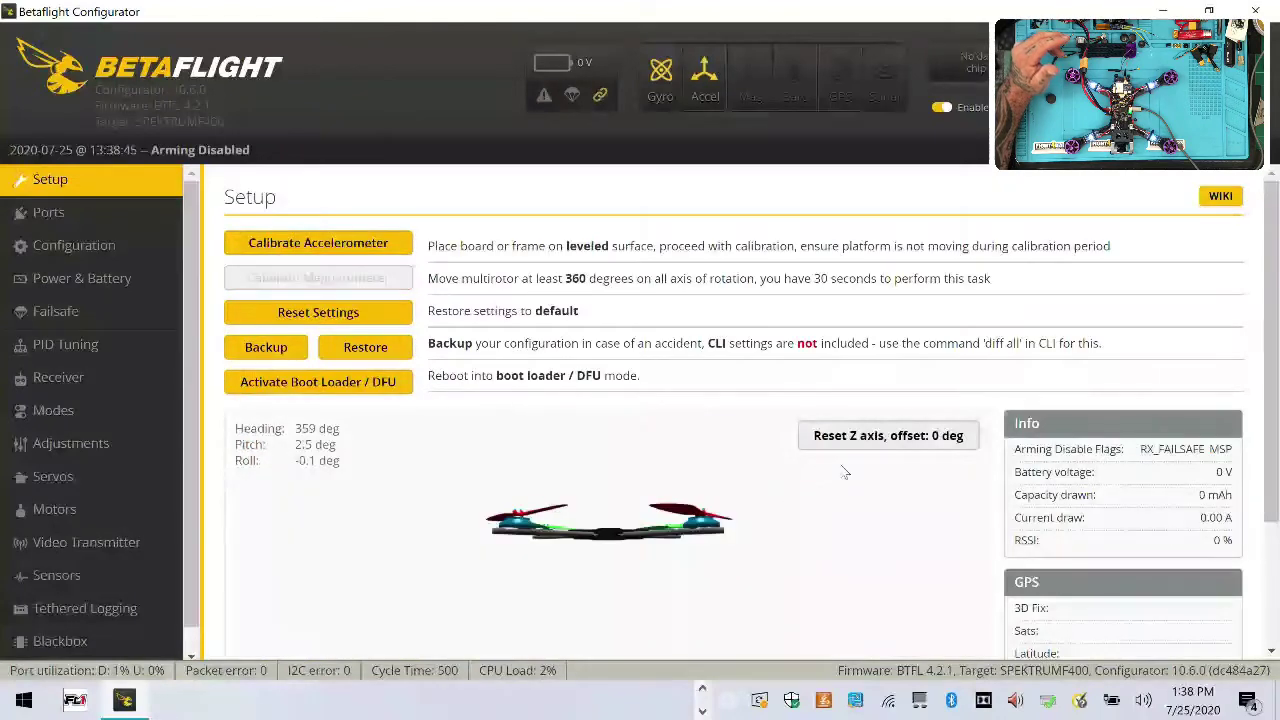
pyautogui.click(54, 512)
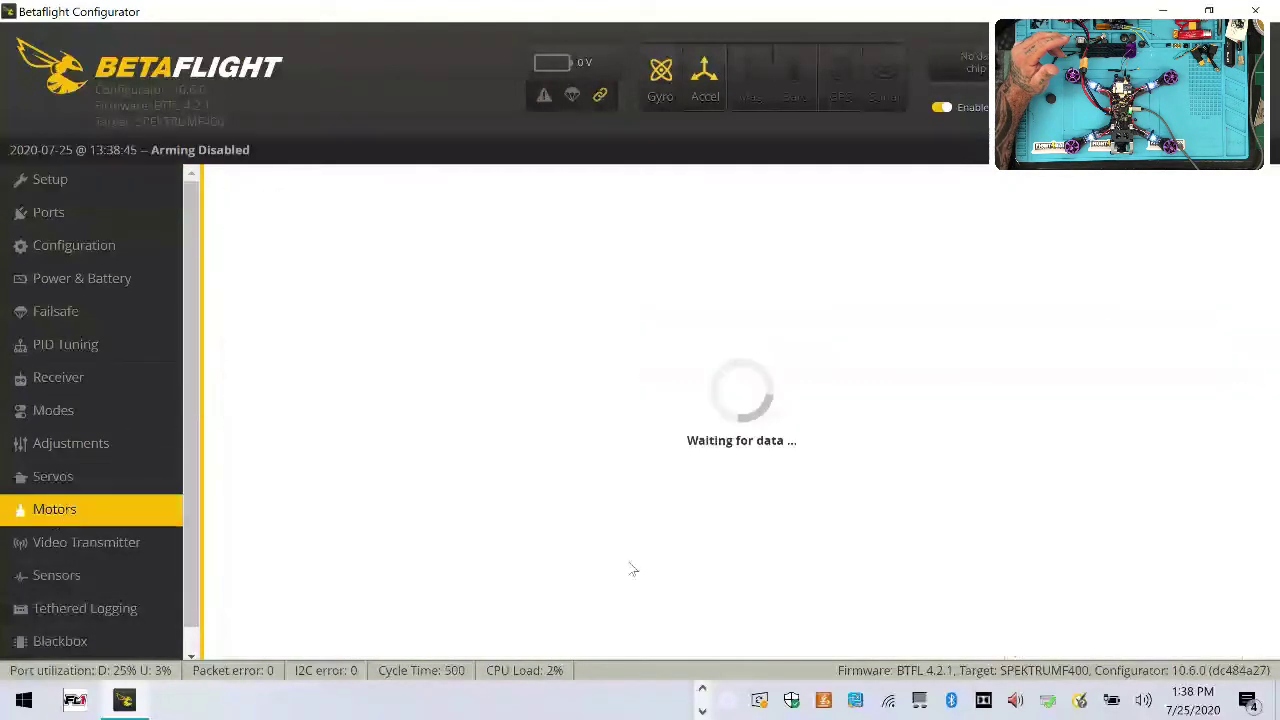
pyautogui.scroll(-3, 650, 560)
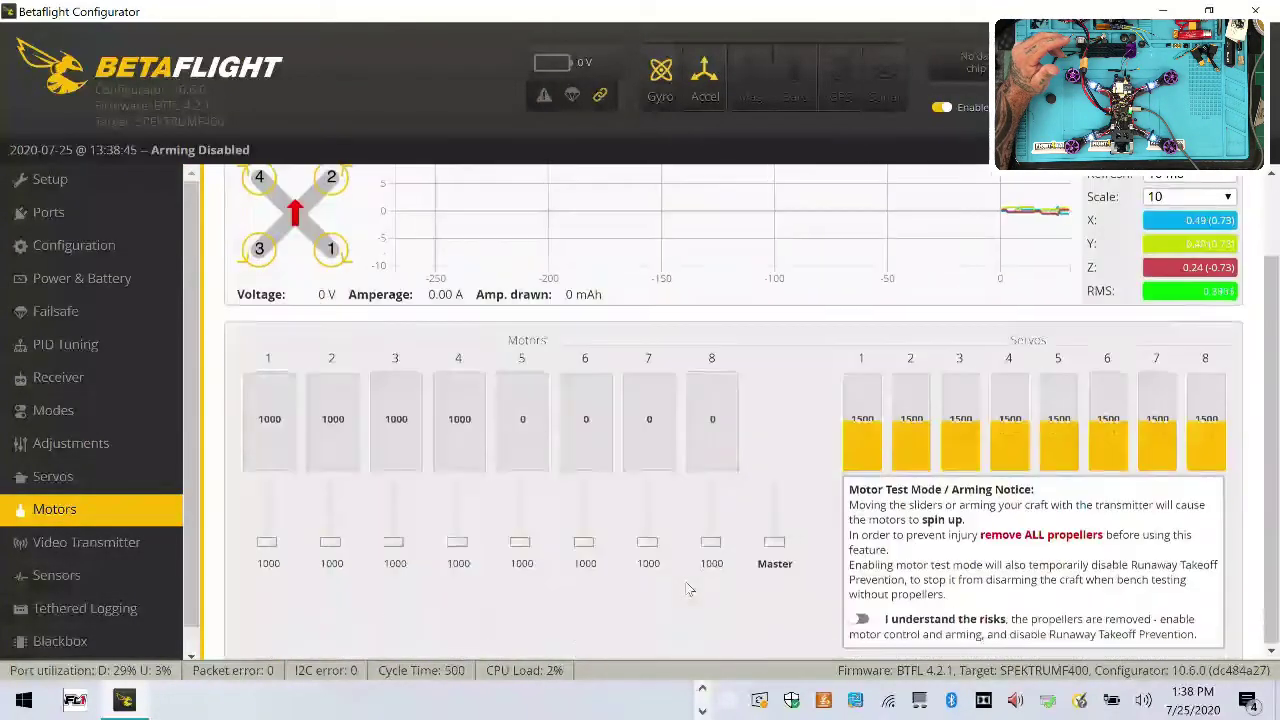
pyautogui.click(861, 619)
pyautogui.moveTo(770, 546); pyautogui.dragTo(773, 541)
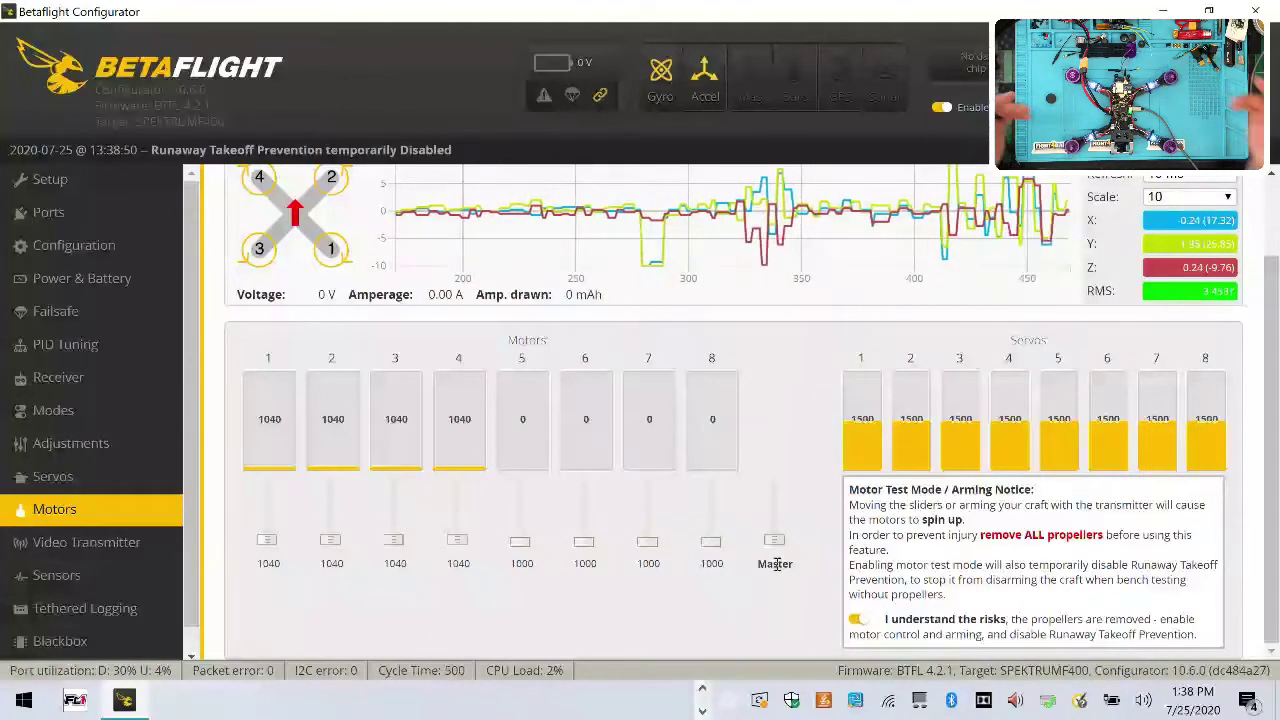
pyautogui.moveTo(772, 541); pyautogui.dragTo(774, 548)
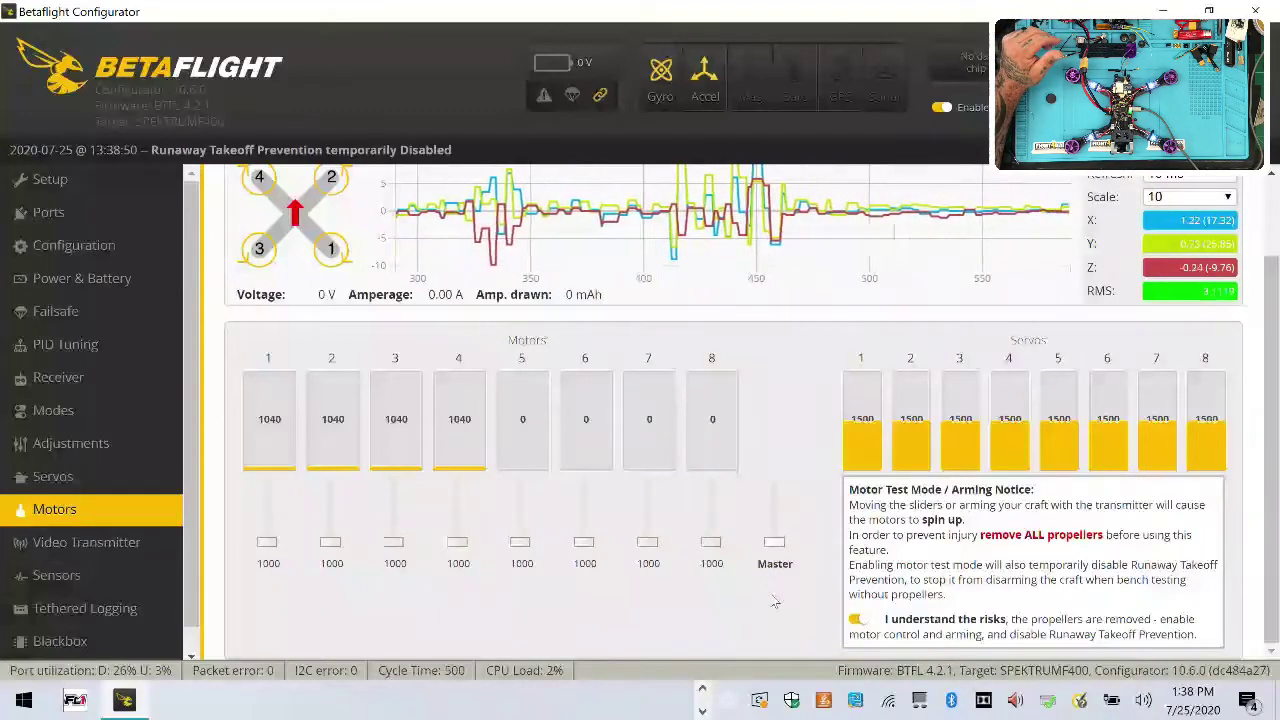
pyautogui.click(50, 180)
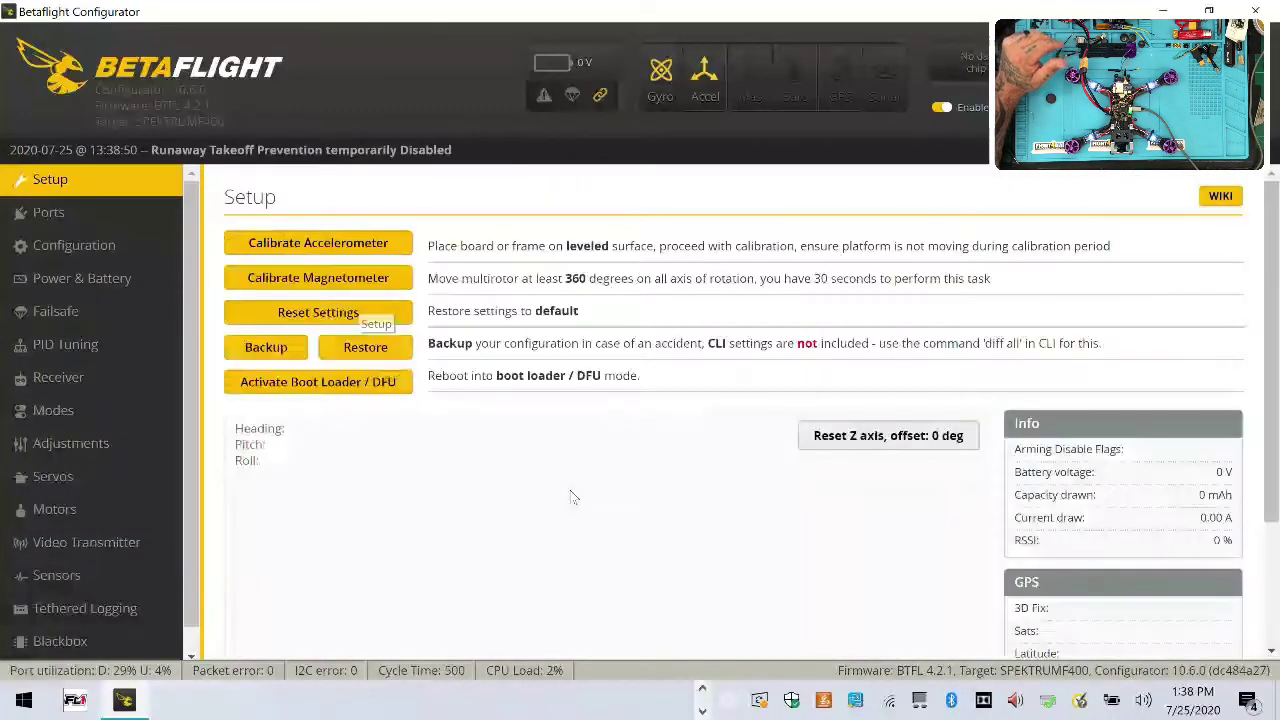
# Check the mode switch ranges and receiver channels, and enable motor test mode on the Motors page.
pyautogui.click(124, 408)
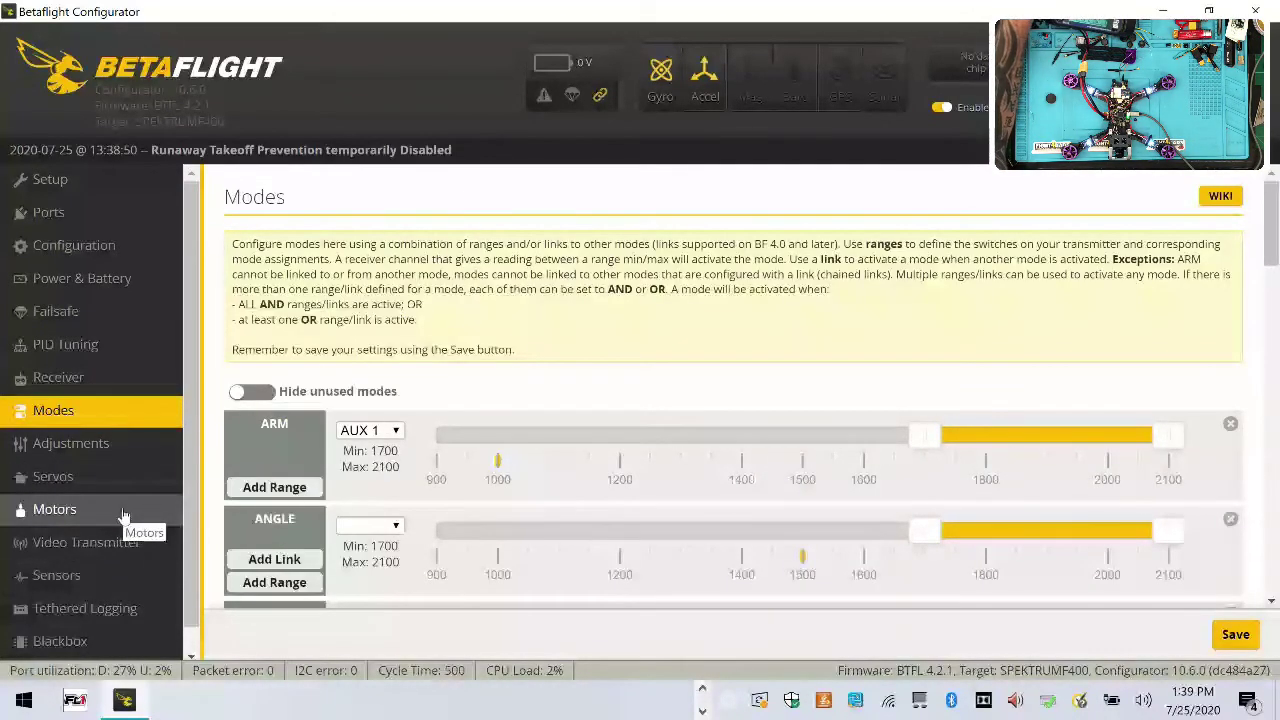
pyautogui.click(100, 377)
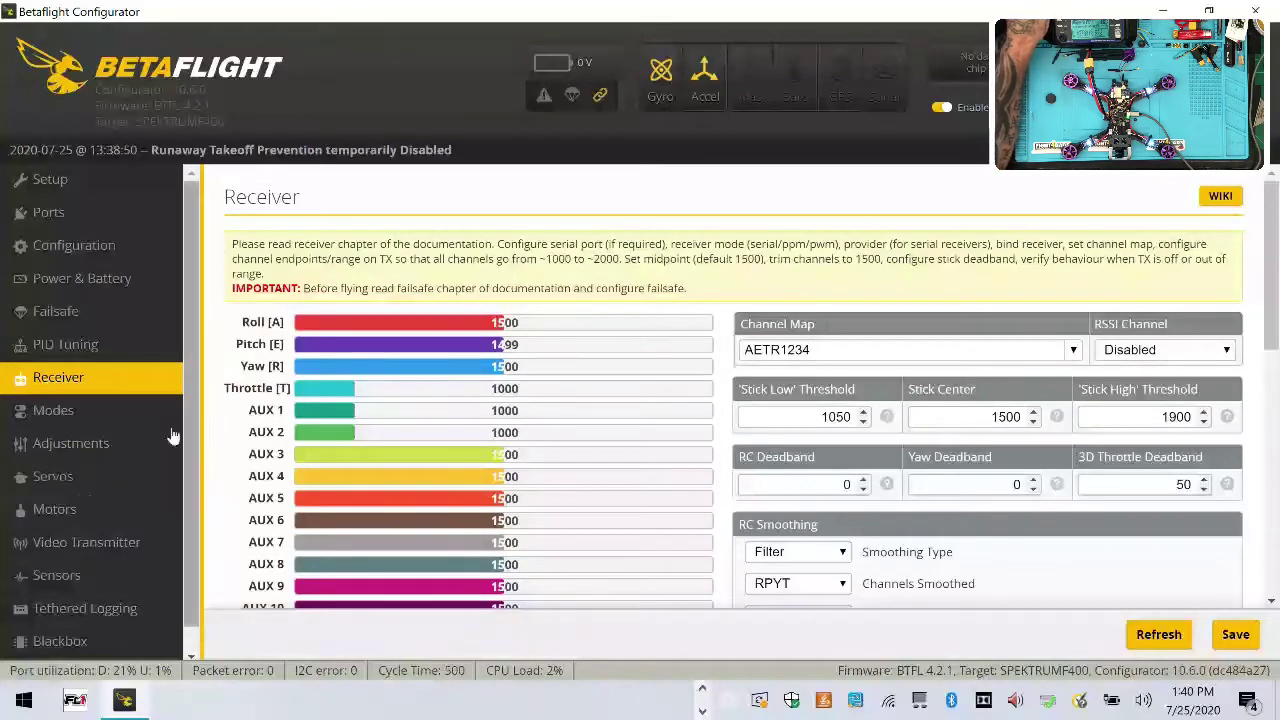
pyautogui.click(131, 509)
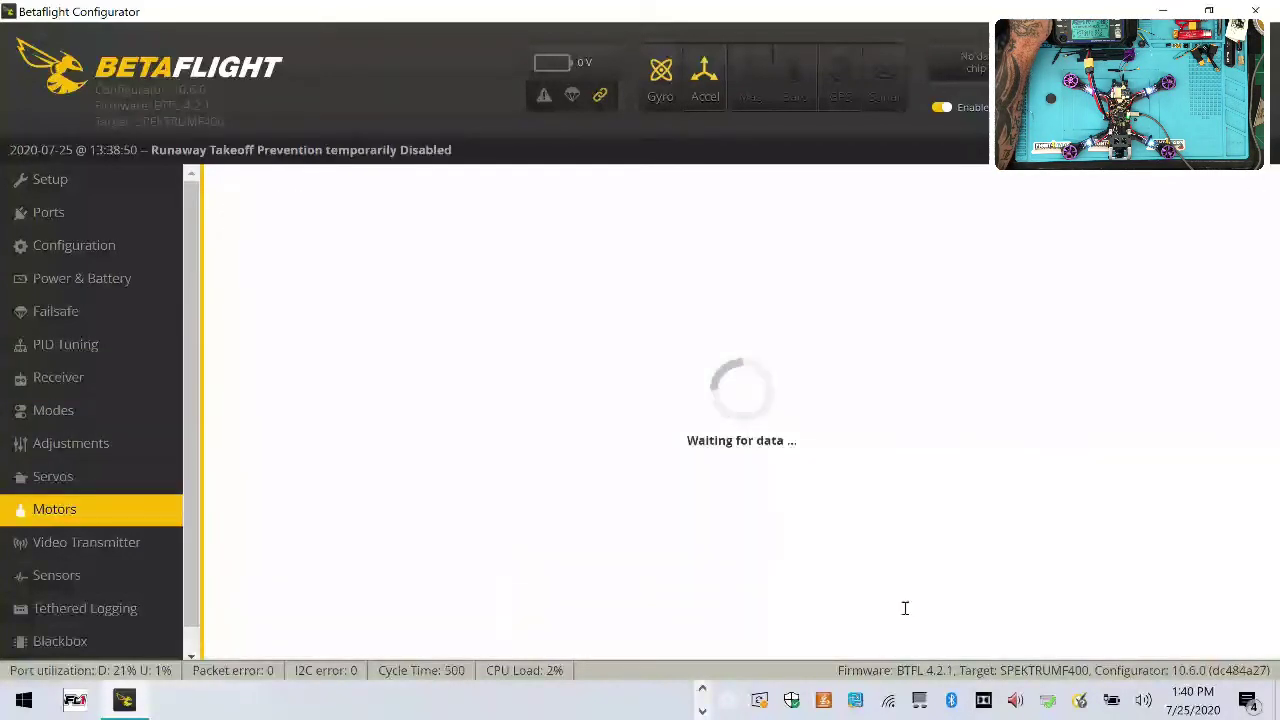
pyautogui.scroll(-2, 898, 616)
pyautogui.click(859, 619)
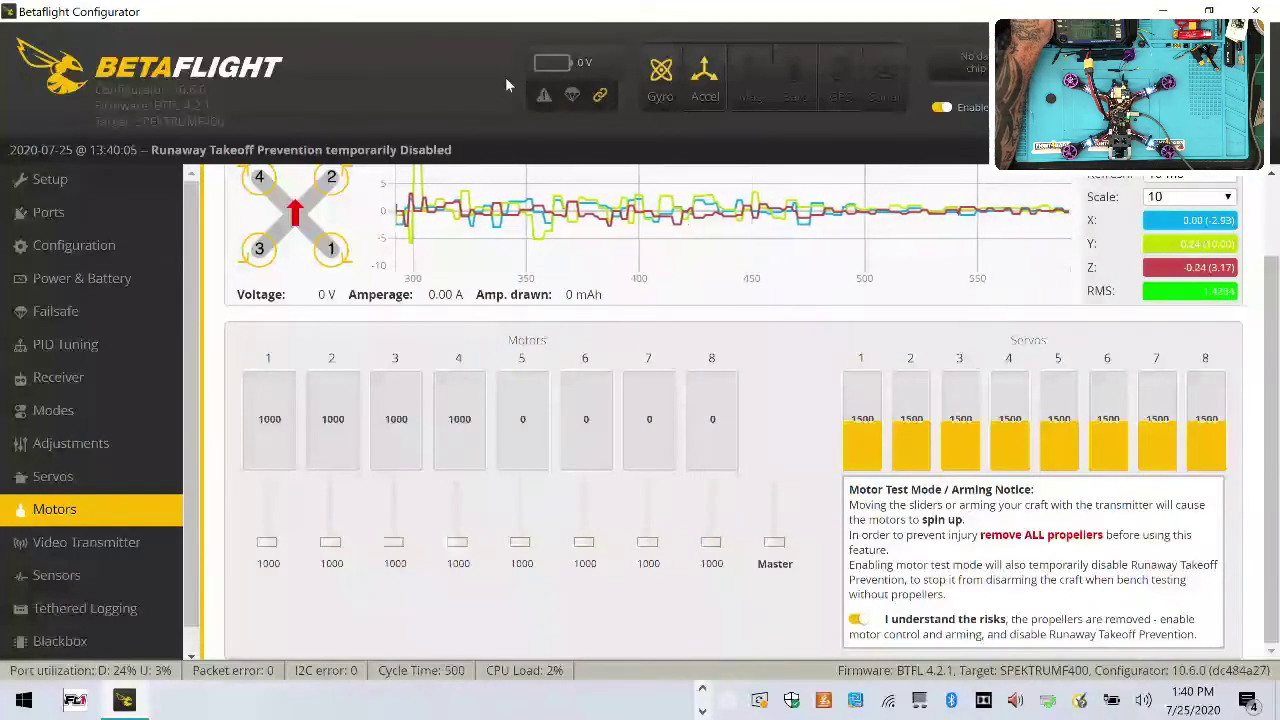
# Set both the Voltage Meter Source and the Current Meter Source to Onboard ADC and save the power settings.
pyautogui.click(118, 279)
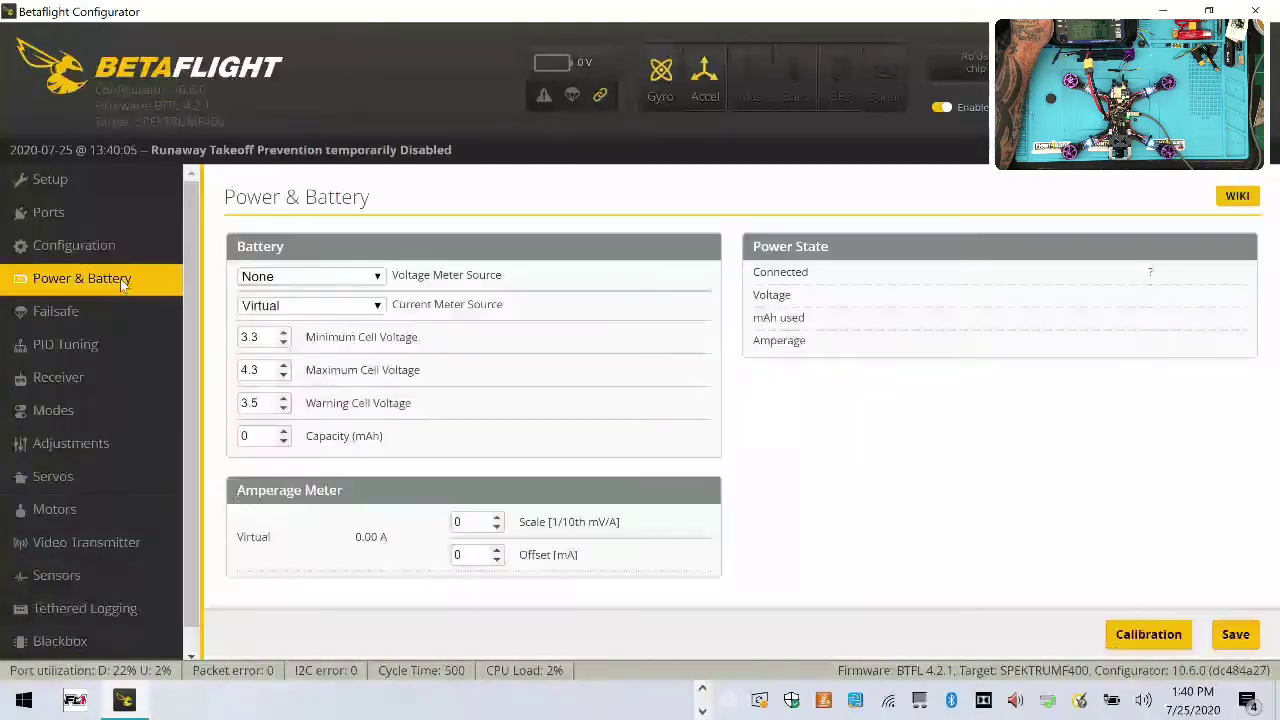
pyautogui.click(340, 278)
pyautogui.click(318, 335)
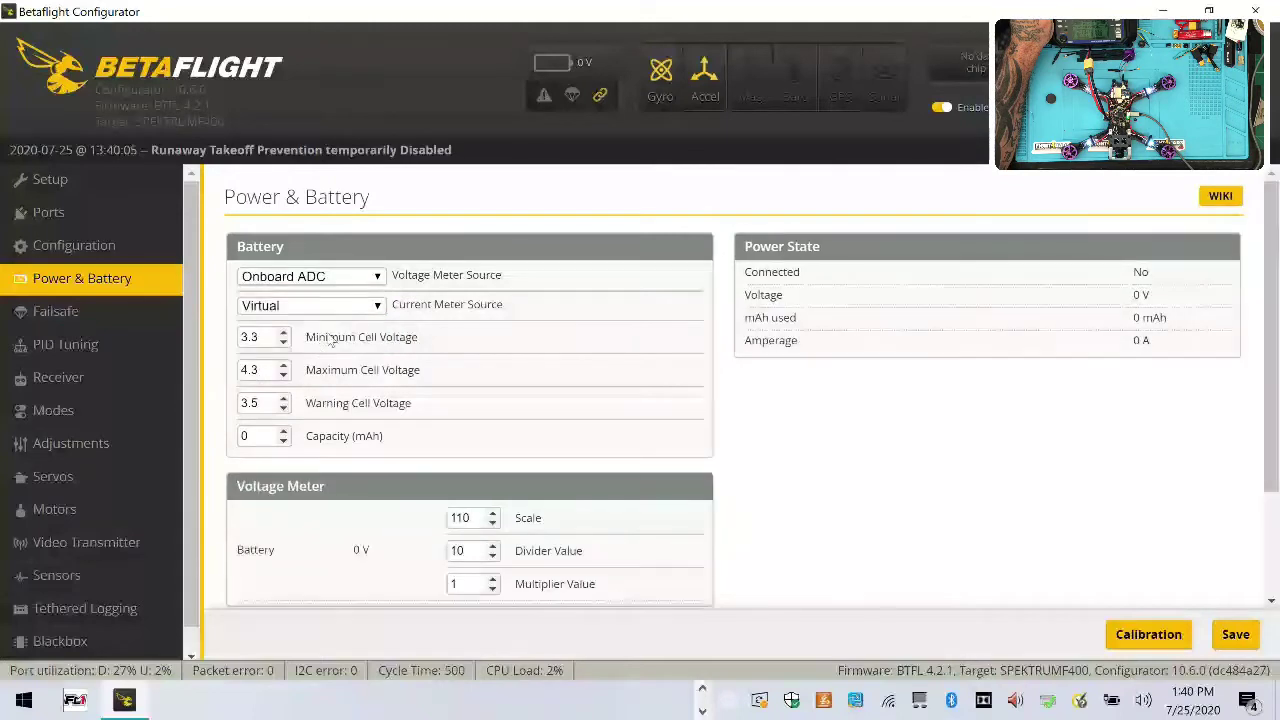
pyautogui.click(379, 306)
pyautogui.click(300, 362)
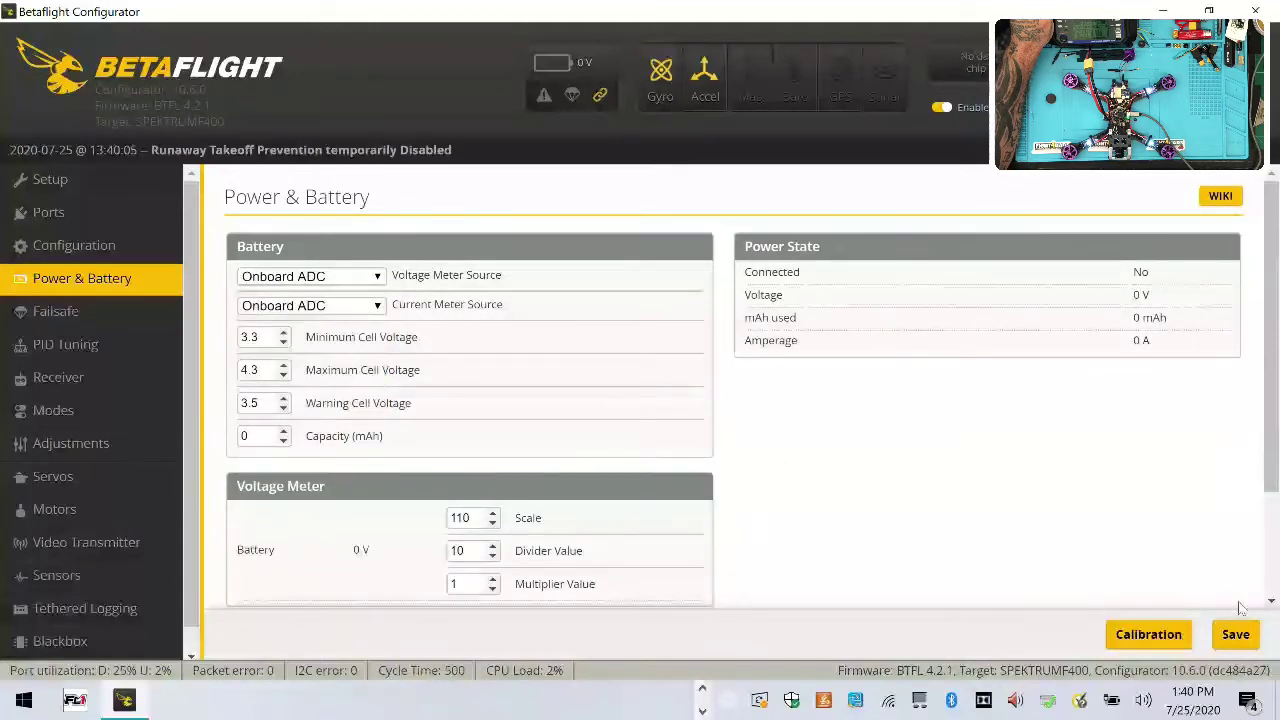
pyautogui.click(1230, 635)
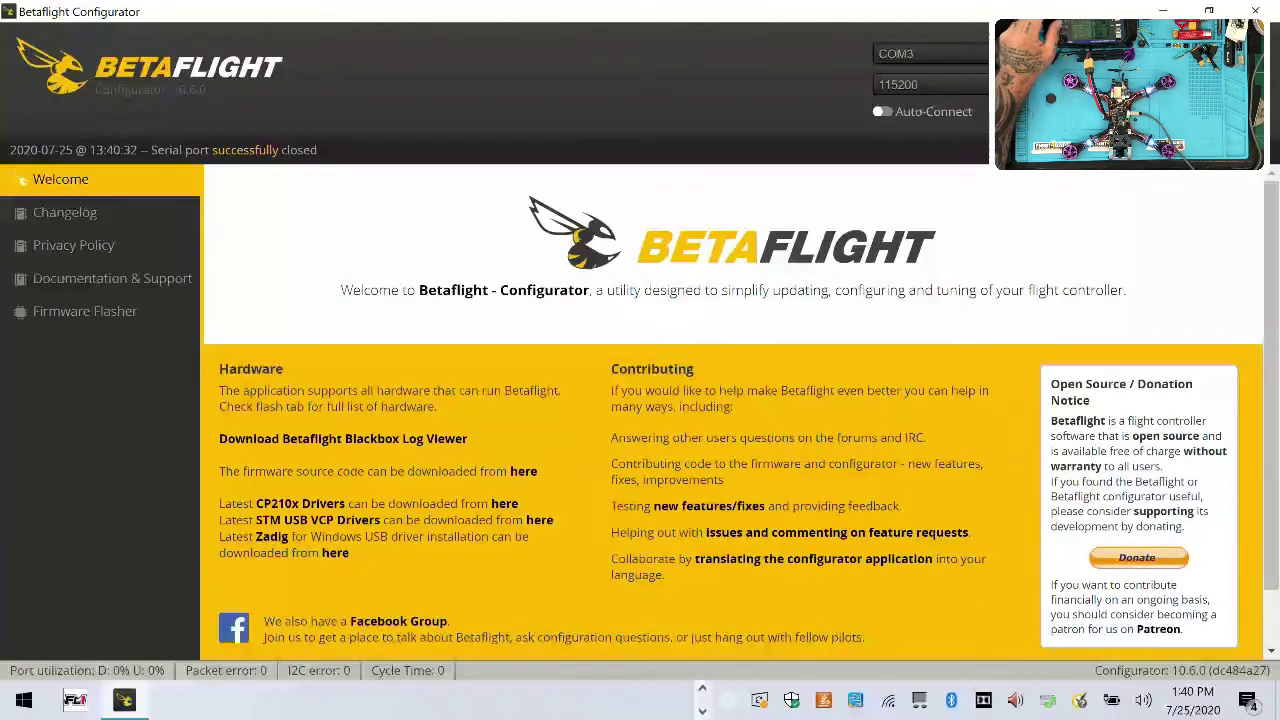
# Reconnect to the flight controller and review the Power & Battery readings, meter settings and Calibration Manager.
pyautogui.click(1040, 70)
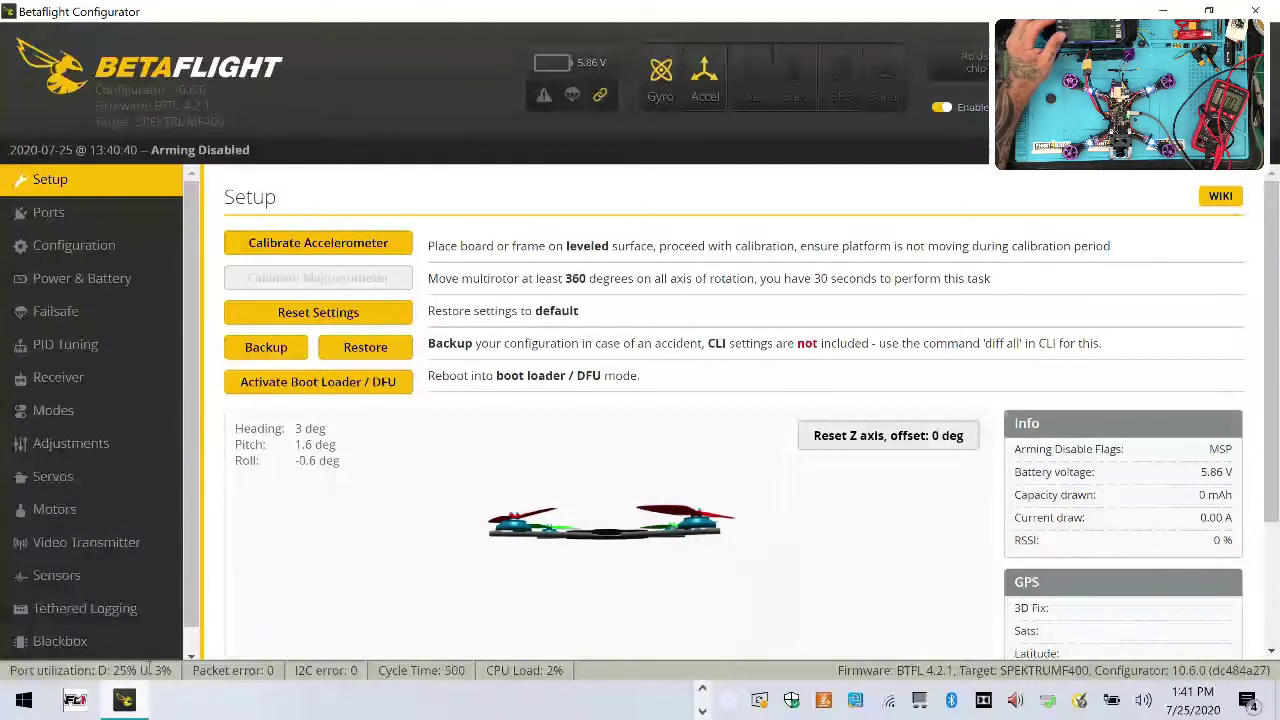
pyautogui.click(130, 276)
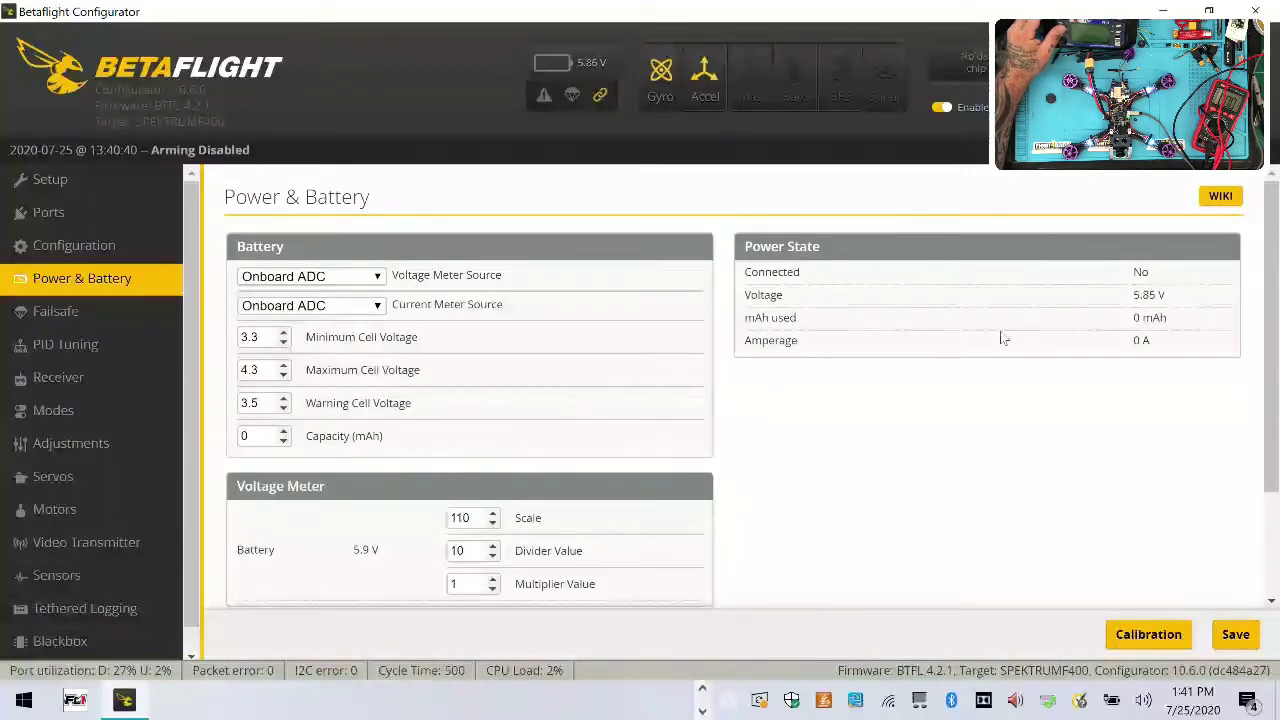
pyautogui.scroll(-2, 1027, 305)
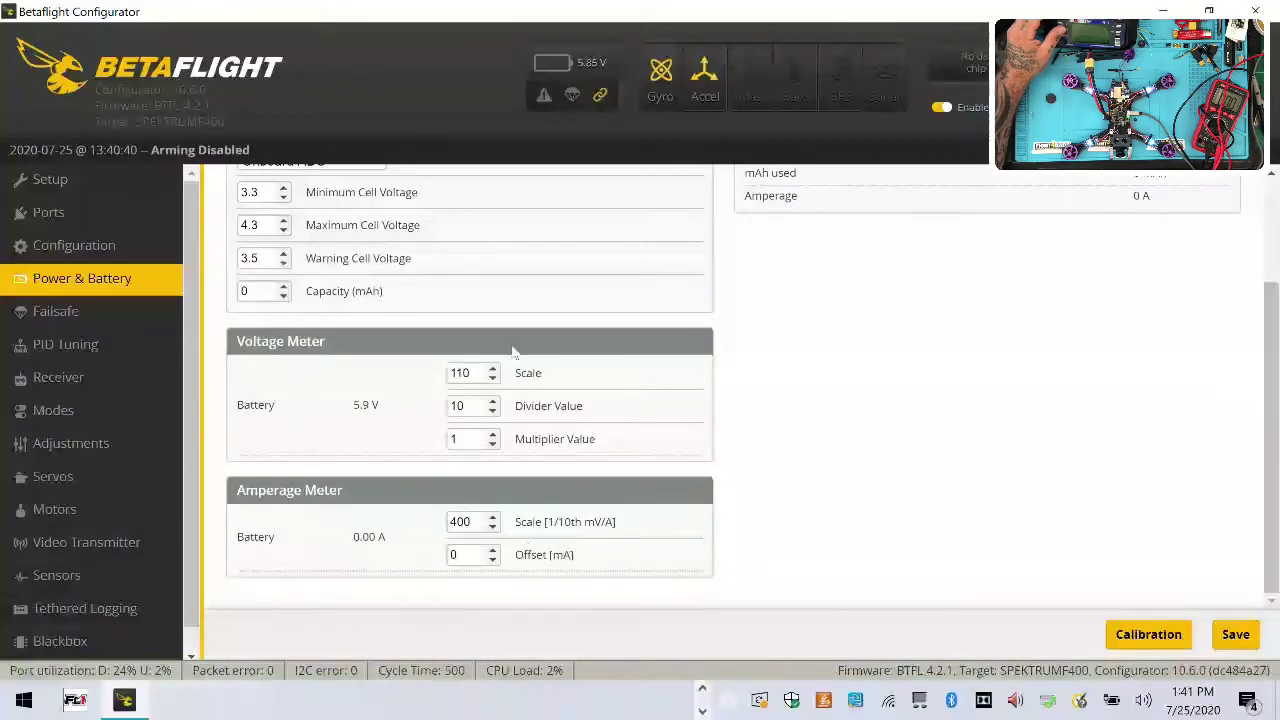
pyautogui.scroll(2, 984, 374)
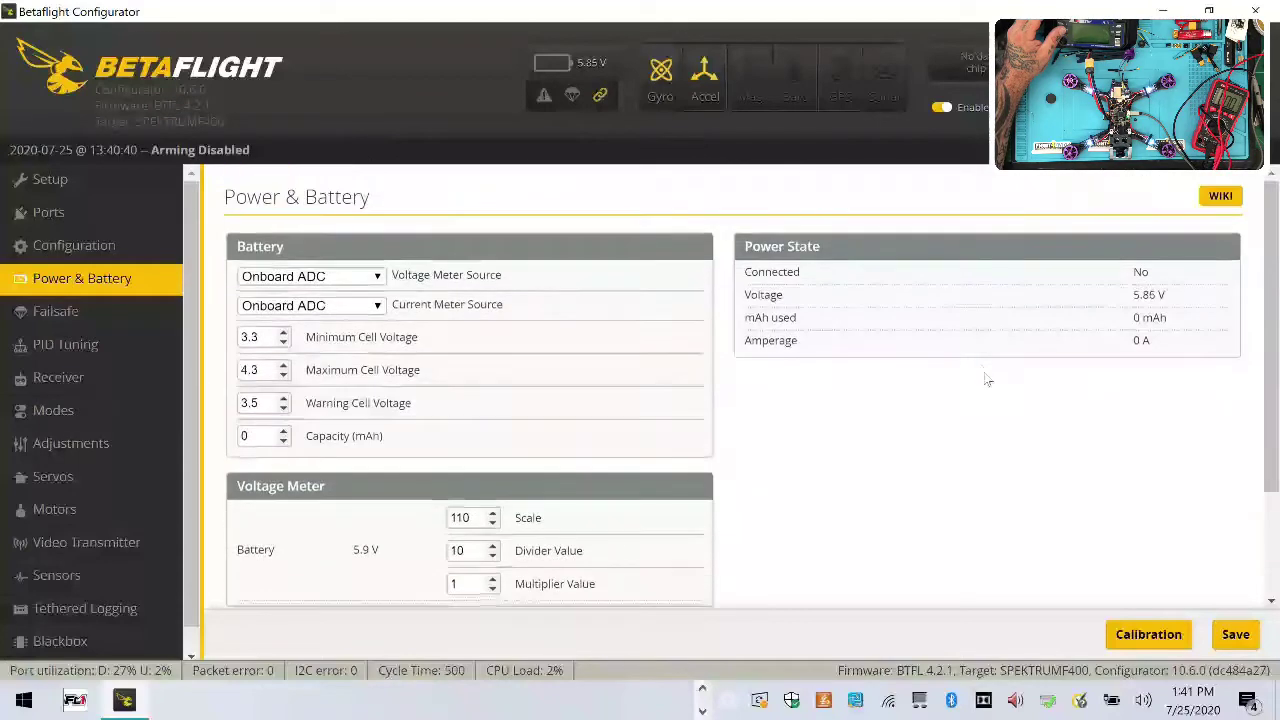
pyautogui.click(1148, 634)
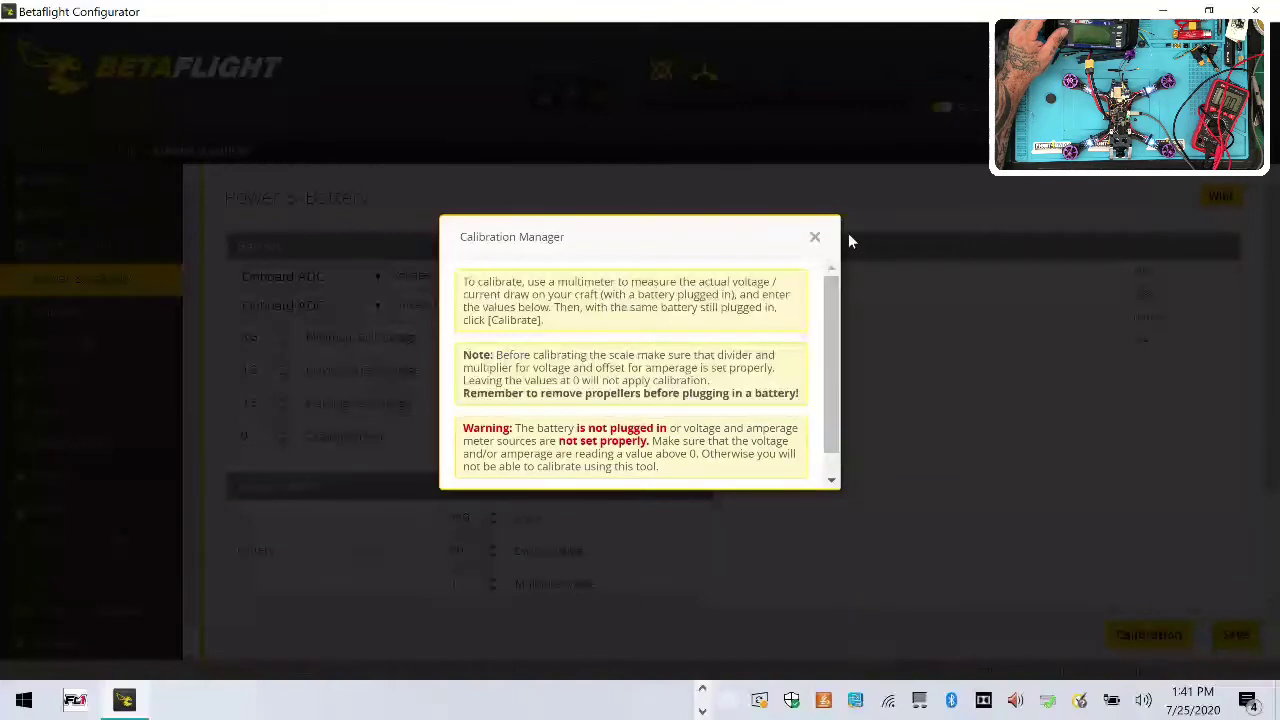
pyautogui.click(815, 240)
# Set the Amperage Meter offset to 1 mA and save the power settings.
pyautogui.scroll(-2, 546, 570)
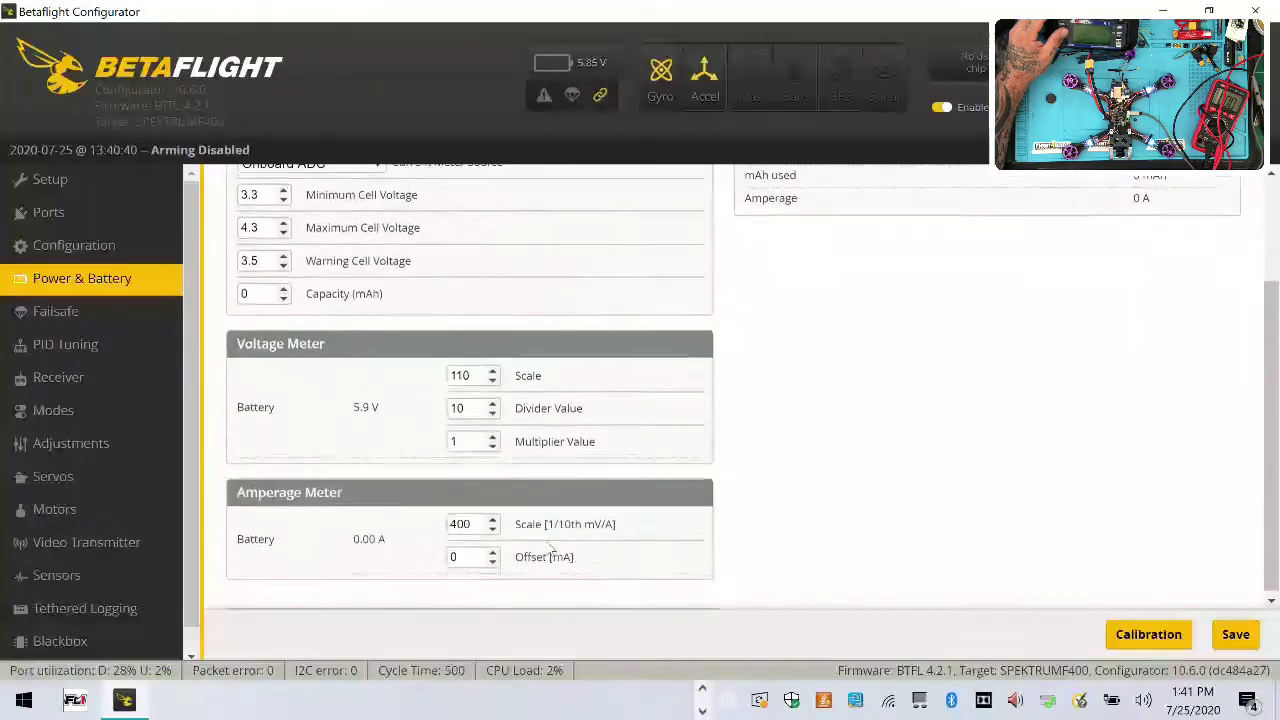
pyautogui.click(493, 550)
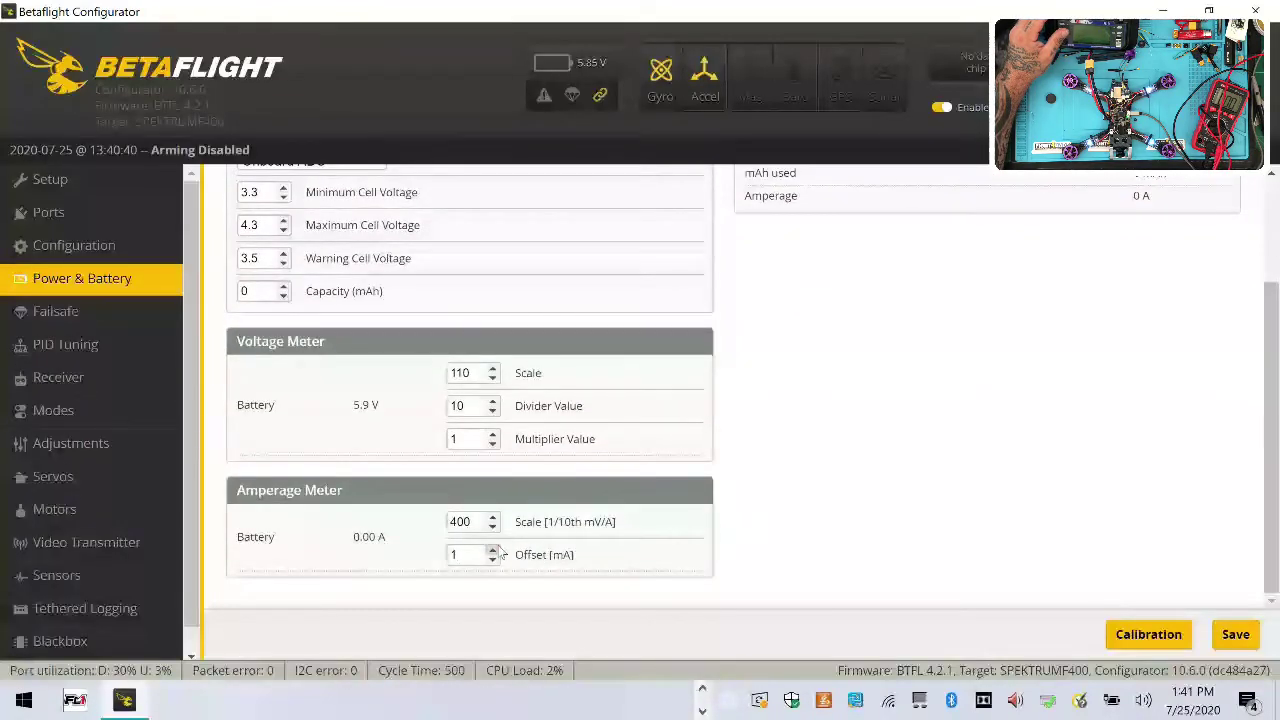
pyautogui.click(1236, 634)
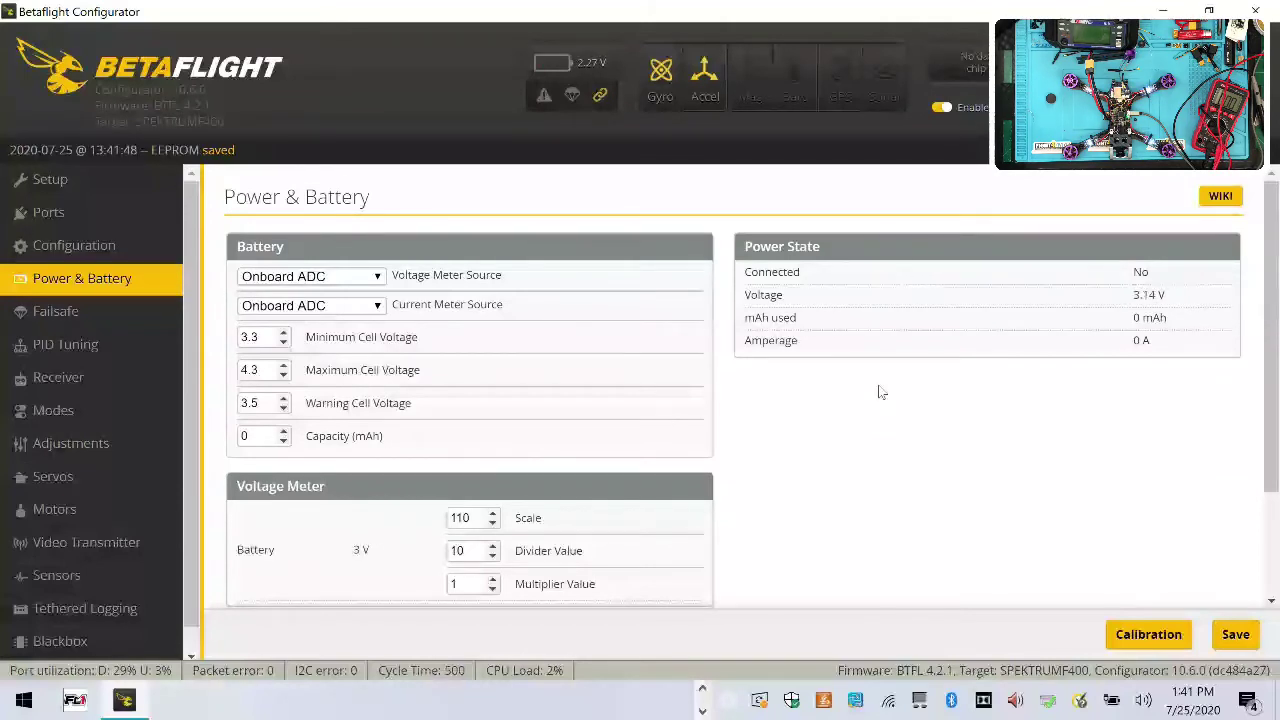
# Set the Amperage Meter offset to 5 mA and save the power settings.
pyautogui.scroll(-3, 884, 404)
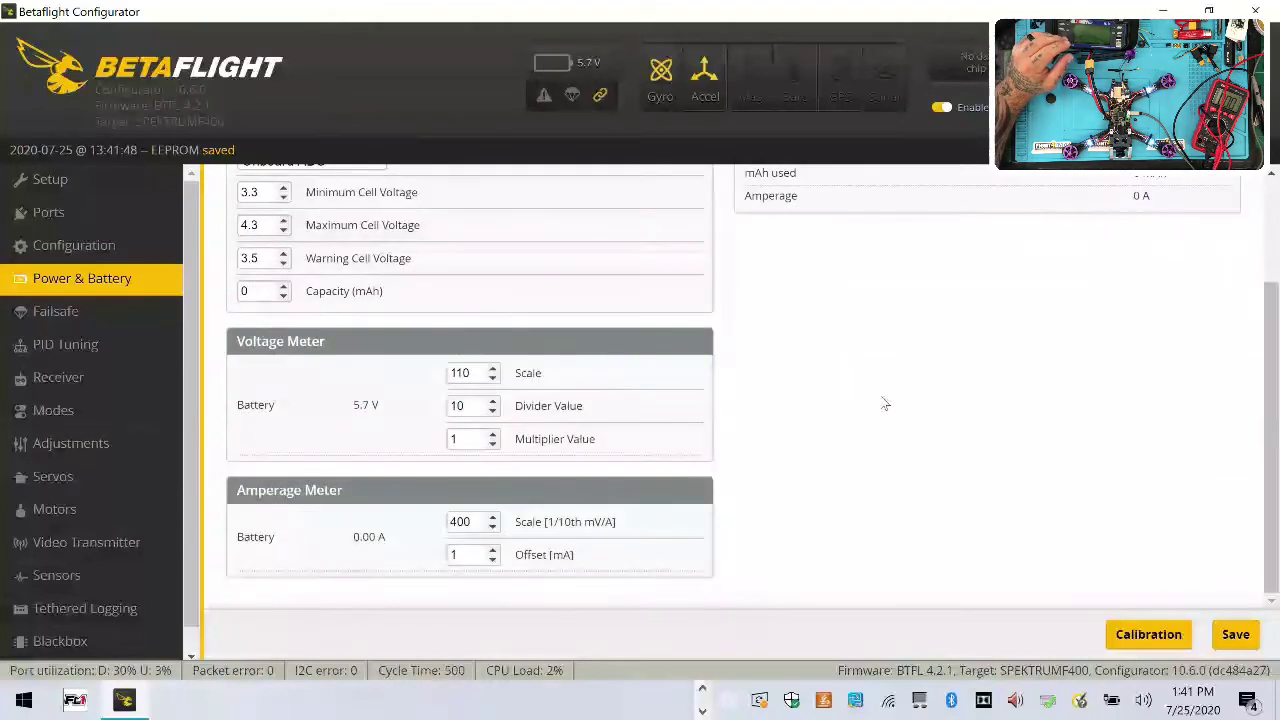
pyautogui.click(493, 559)
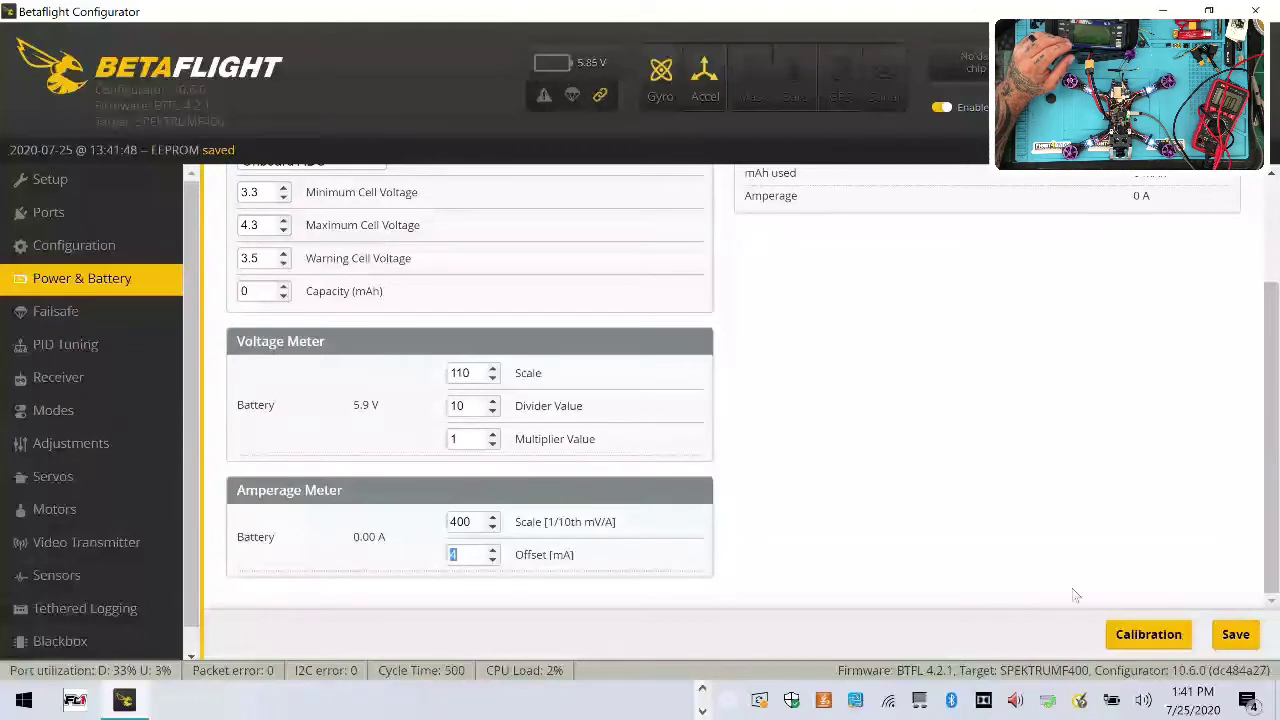
pyautogui.click(1229, 634)
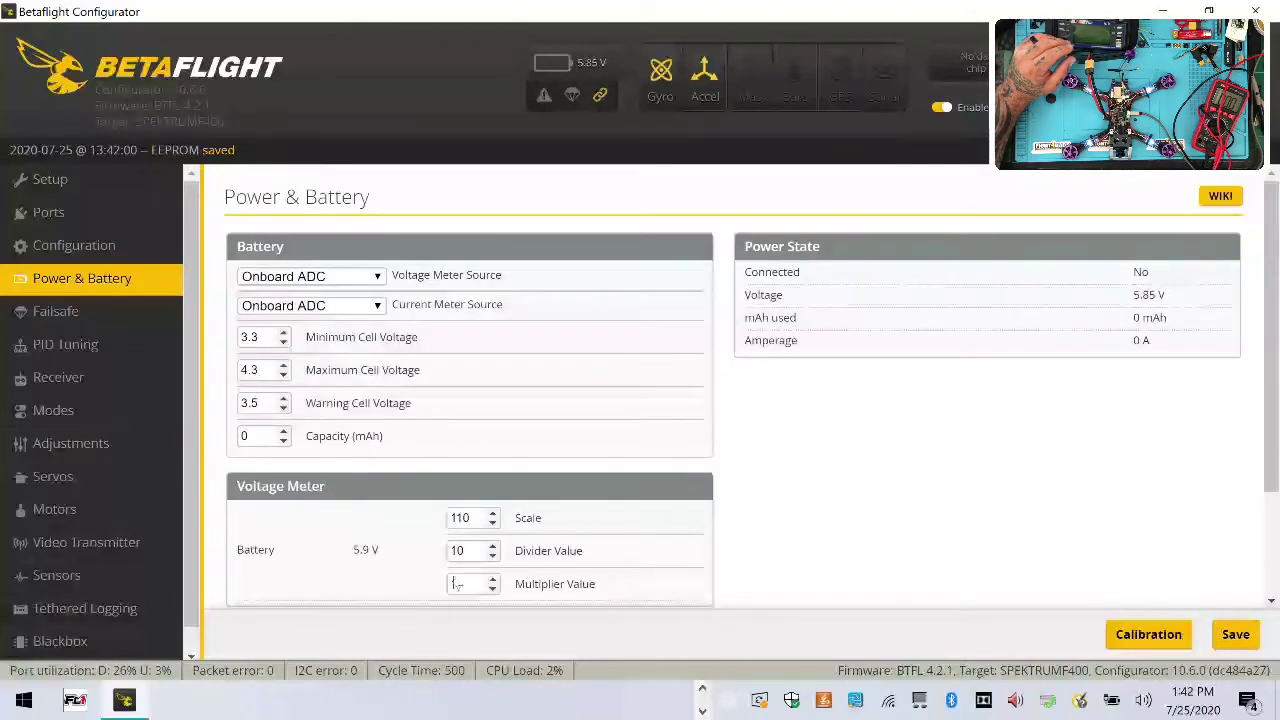
# Set the Voltage Meter divider value to 8 with a scale of 110, and save the power settings.
pyautogui.scroll(-2, 578, 556)
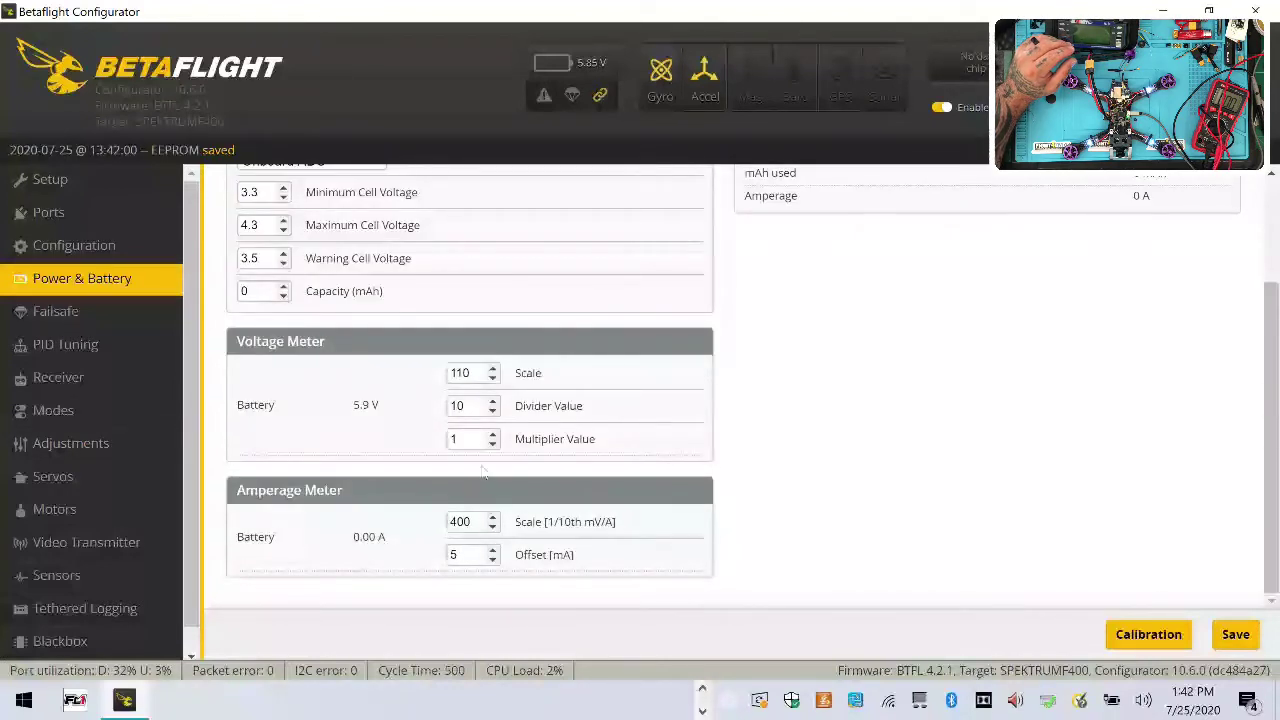
pyautogui.click(470, 406)
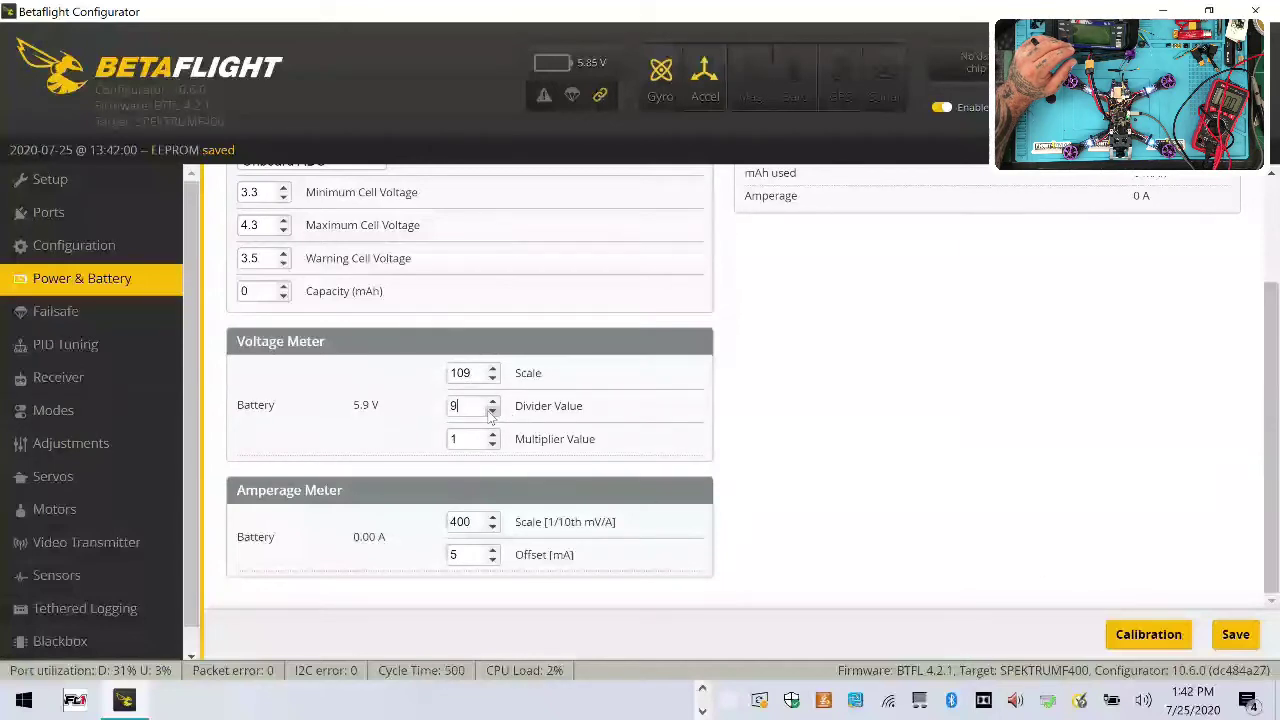
pyautogui.click(492, 368)
pyautogui.click(1250, 632)
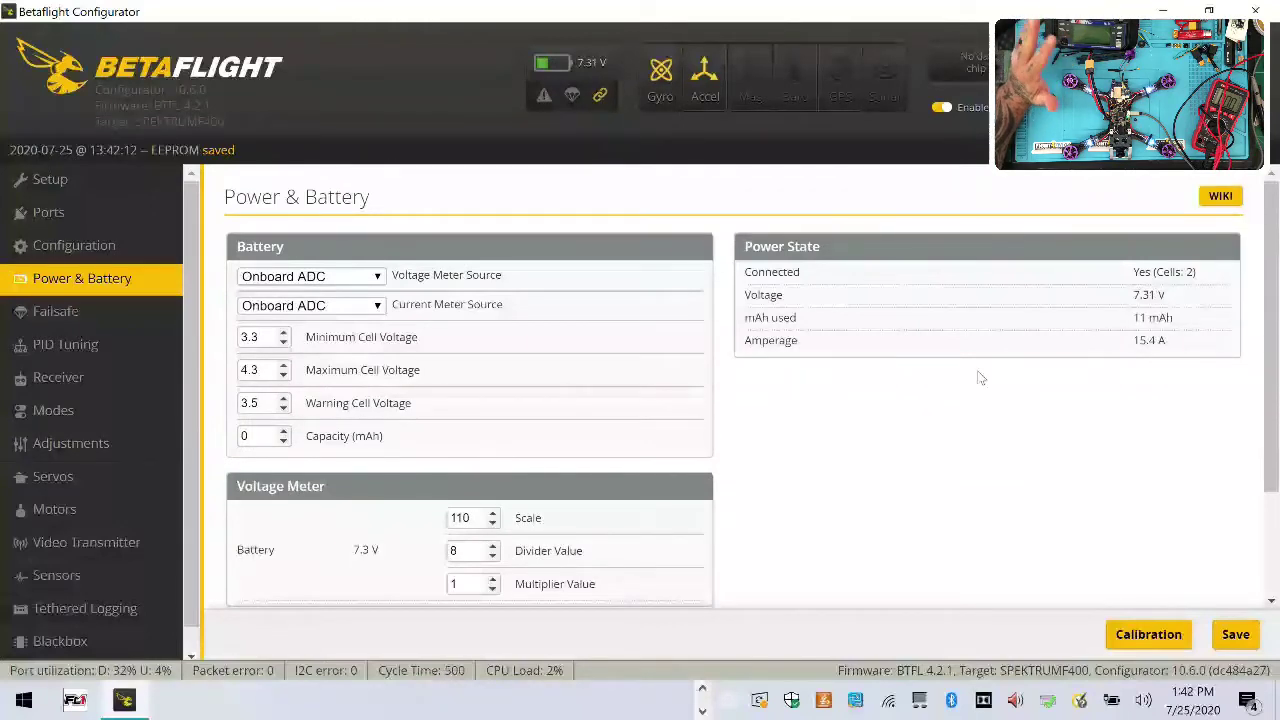
# Calibrate the meters with a measured voltage of 11.49 and a measured amperage of .38, apply the calibration and save it.
pyautogui.scroll(-3, 1011, 401)
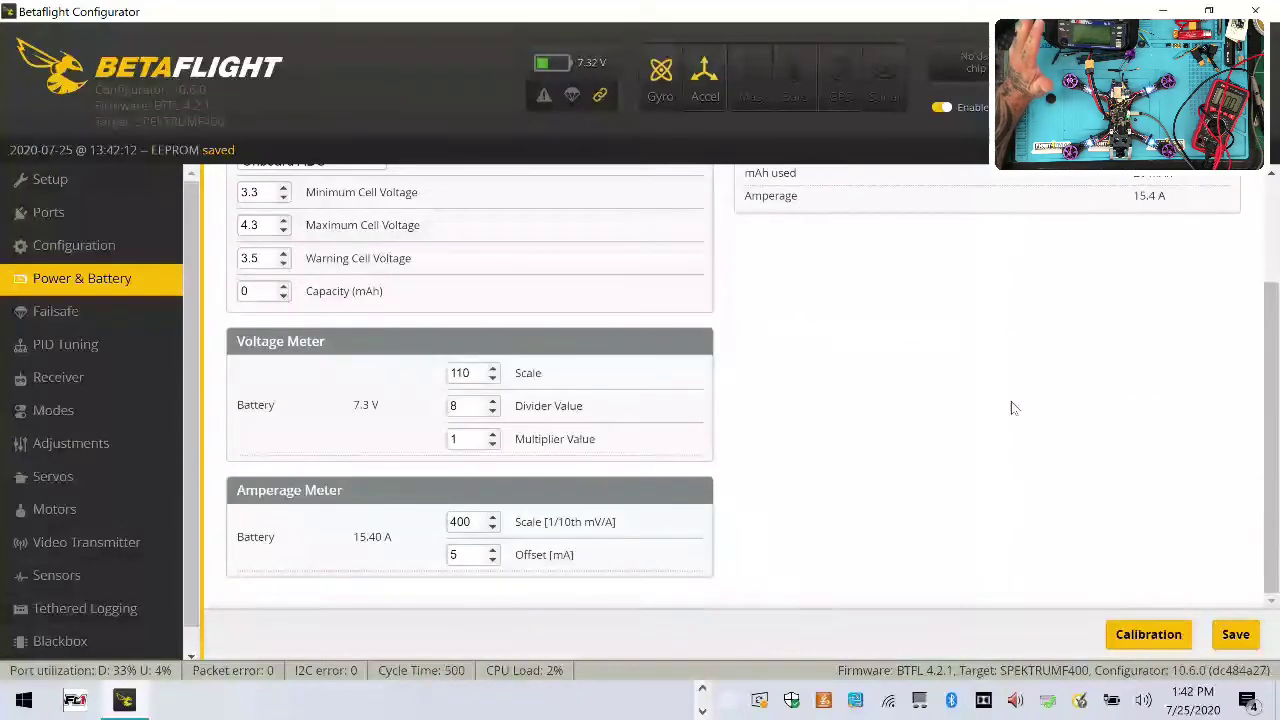
pyautogui.click(1150, 633)
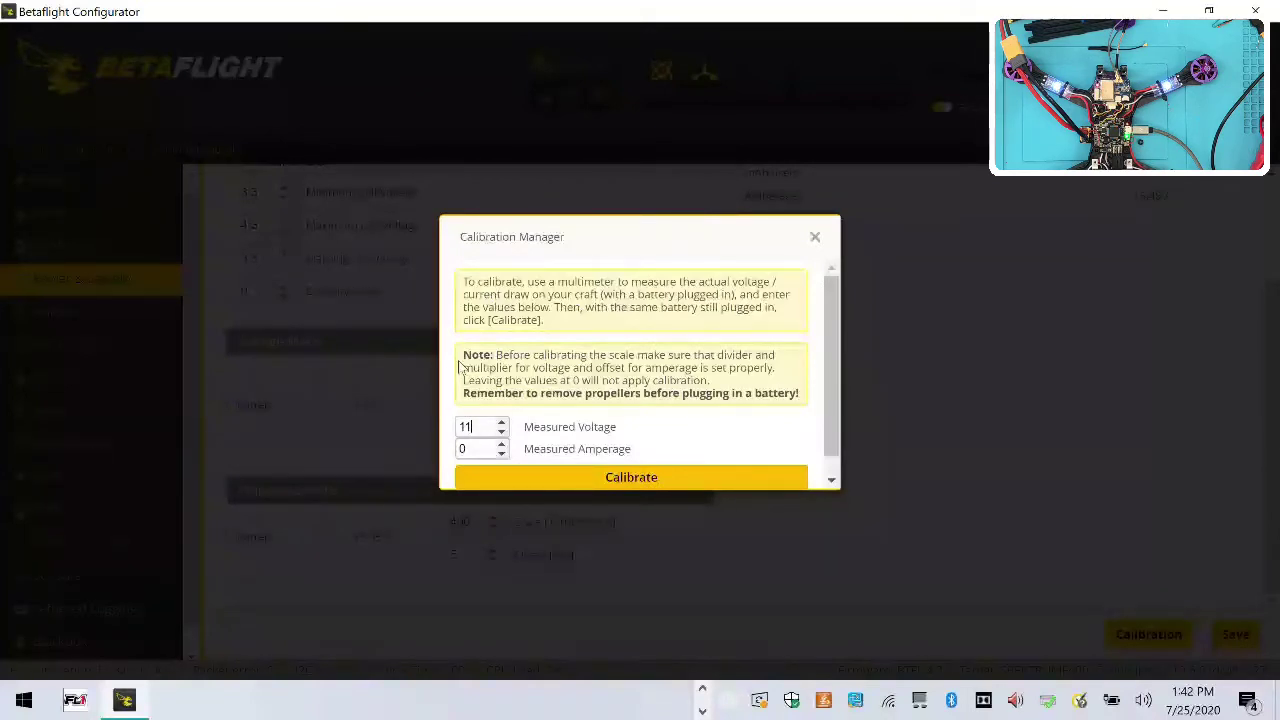
pyautogui.write('9')
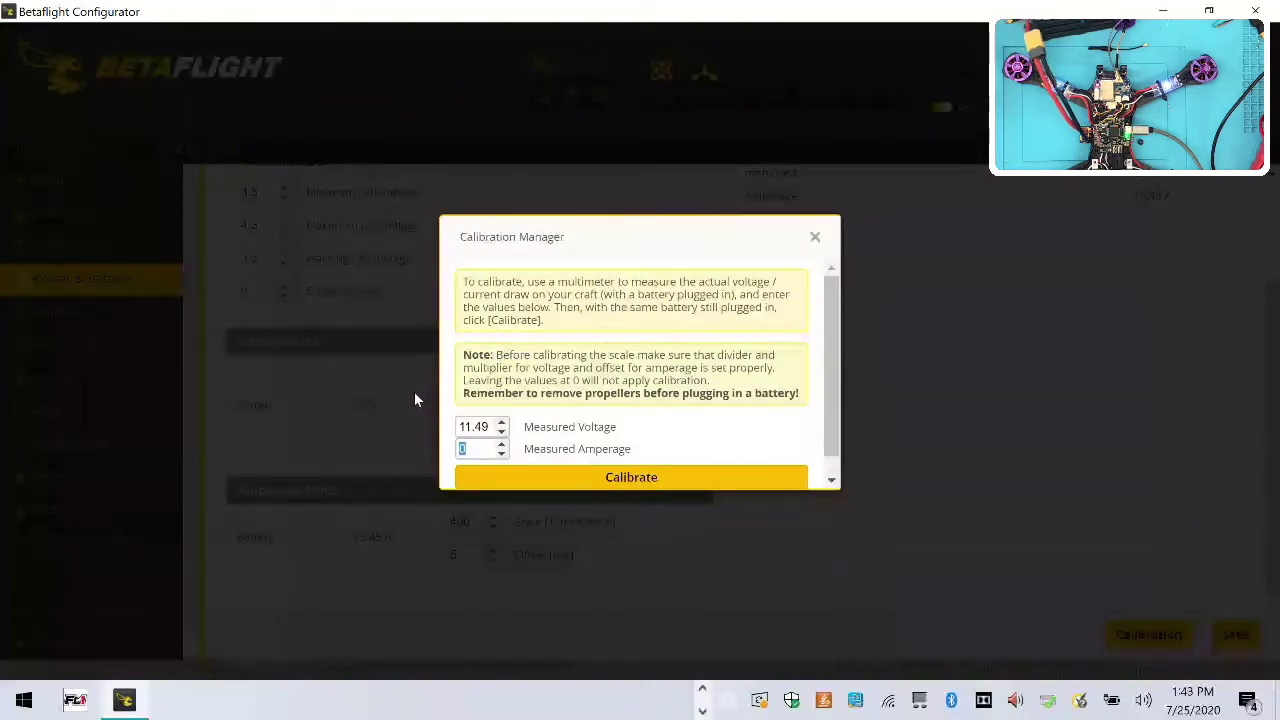
pyautogui.press('BackSpace')
pyautogui.write('.')
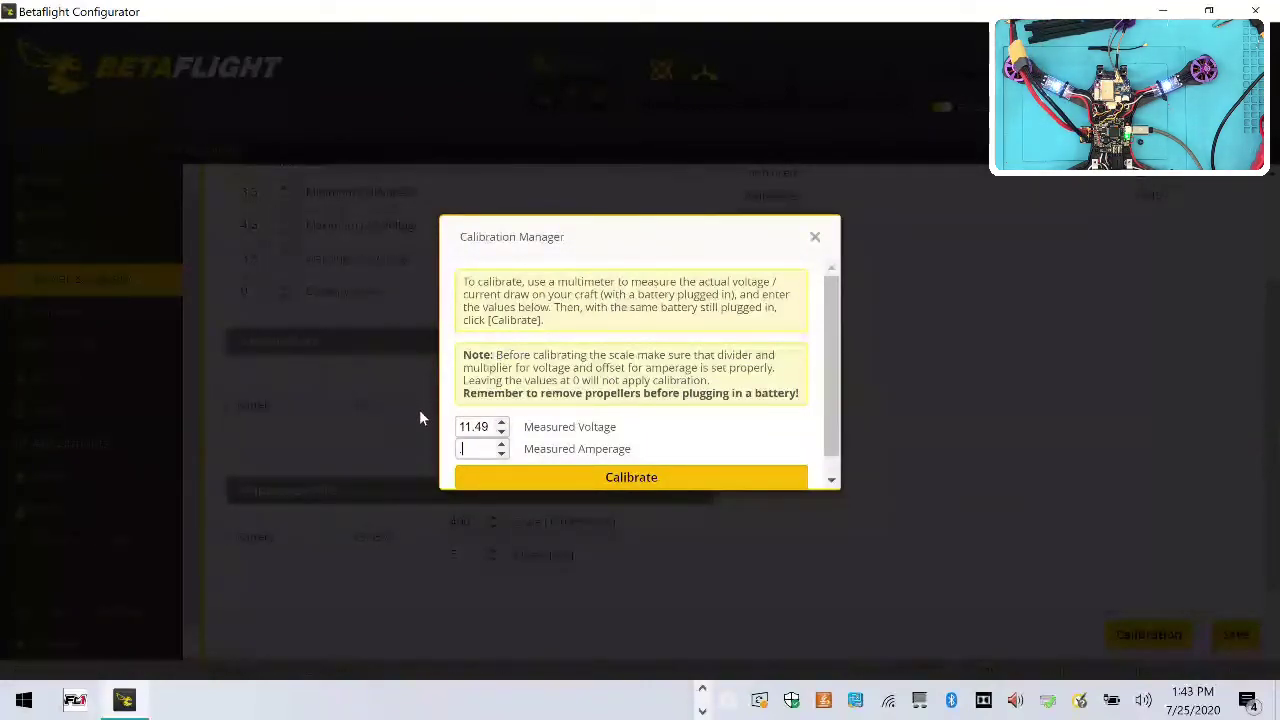
pyautogui.write('38')
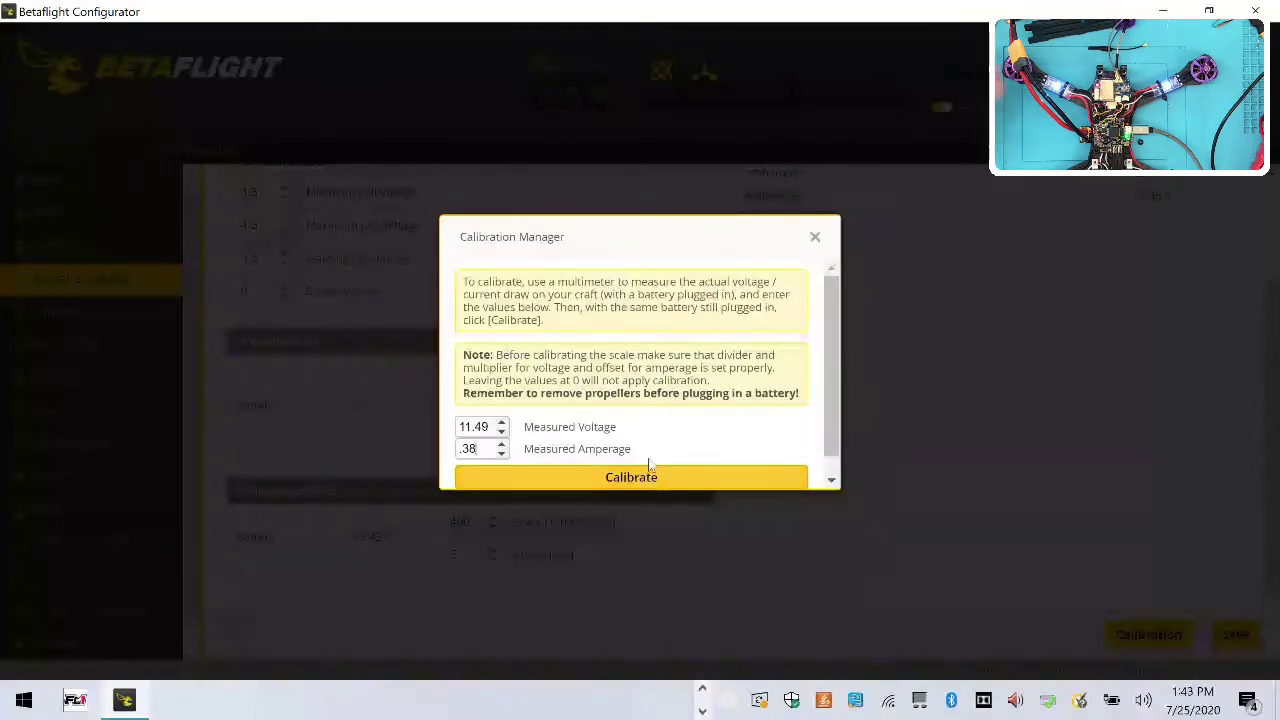
pyautogui.scroll(-1, 650, 465)
pyautogui.click(649, 463)
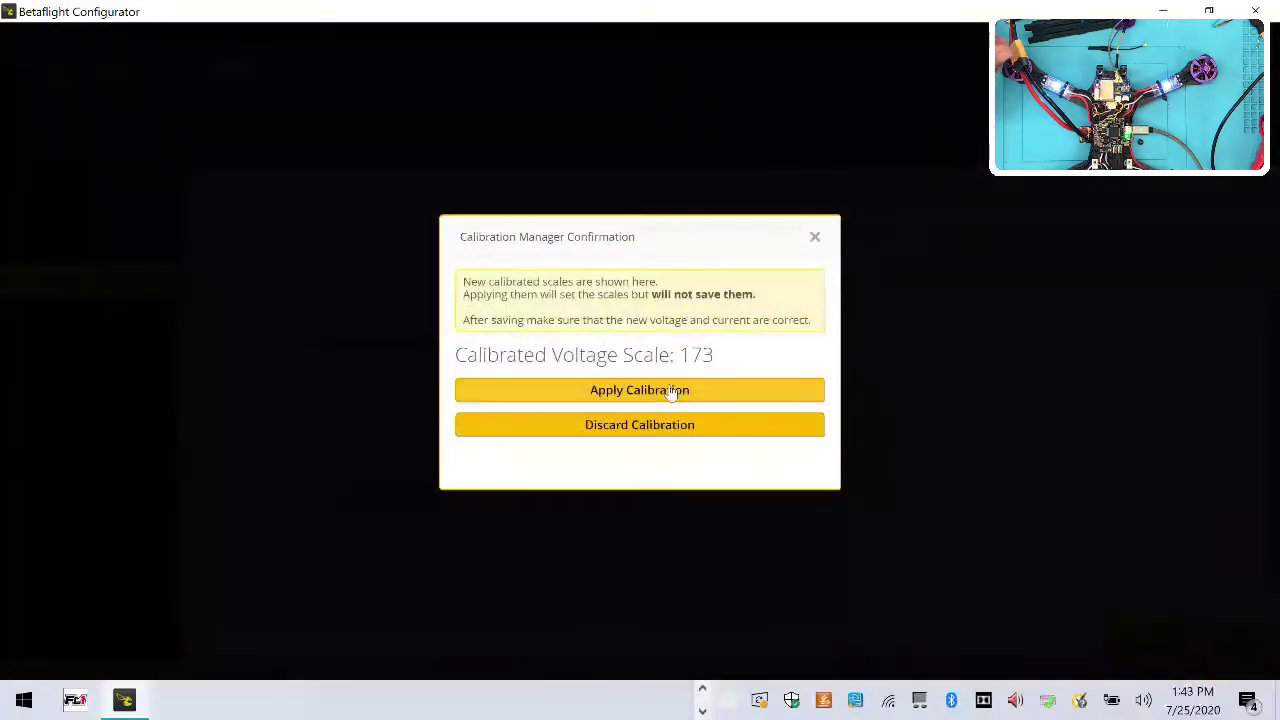
pyautogui.click(671, 391)
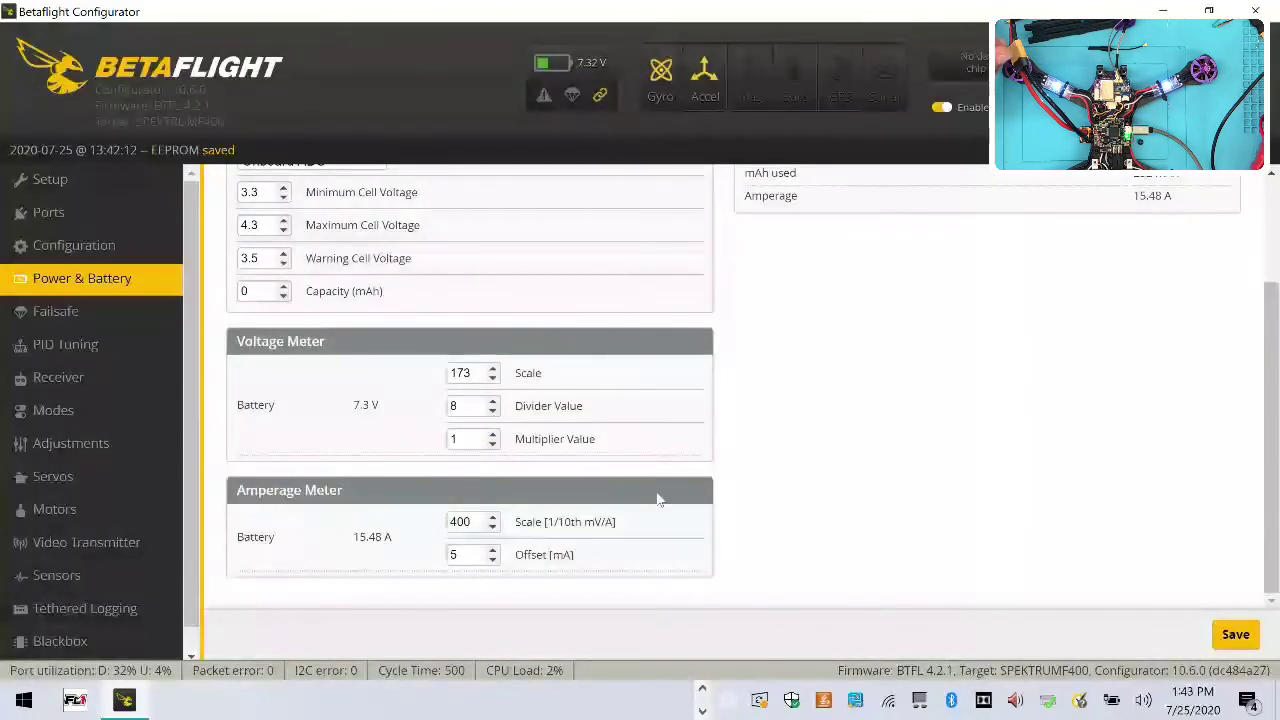
pyautogui.scroll(2, 936, 495)
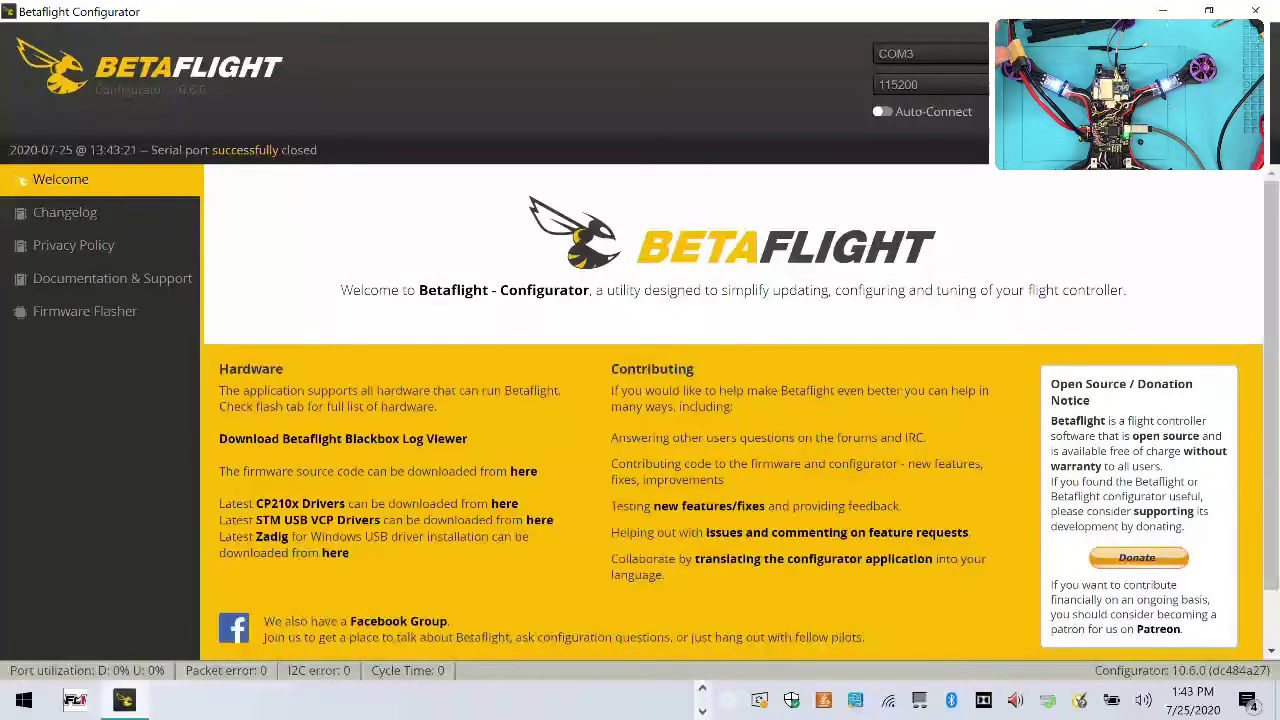
# Reconnect to the flight controller, set the Current Meter Source to None and save the power settings.
pyautogui.click(1228, 80)
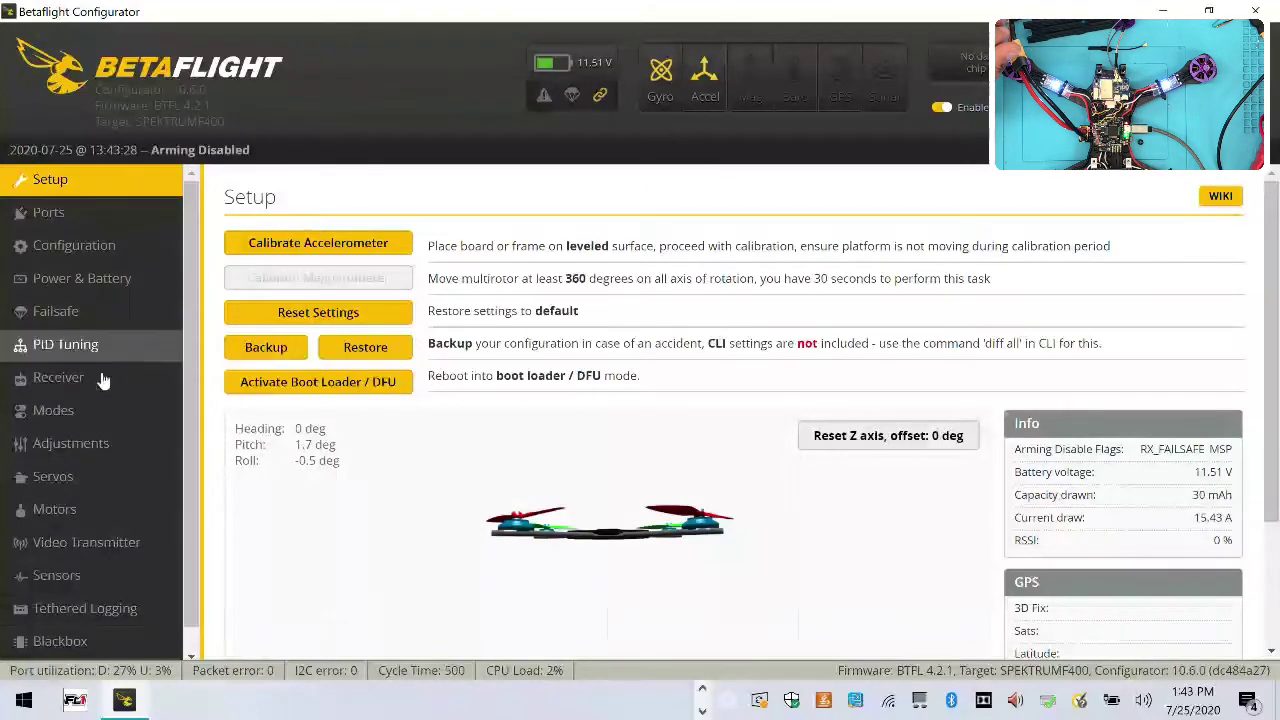
pyautogui.click(95, 280)
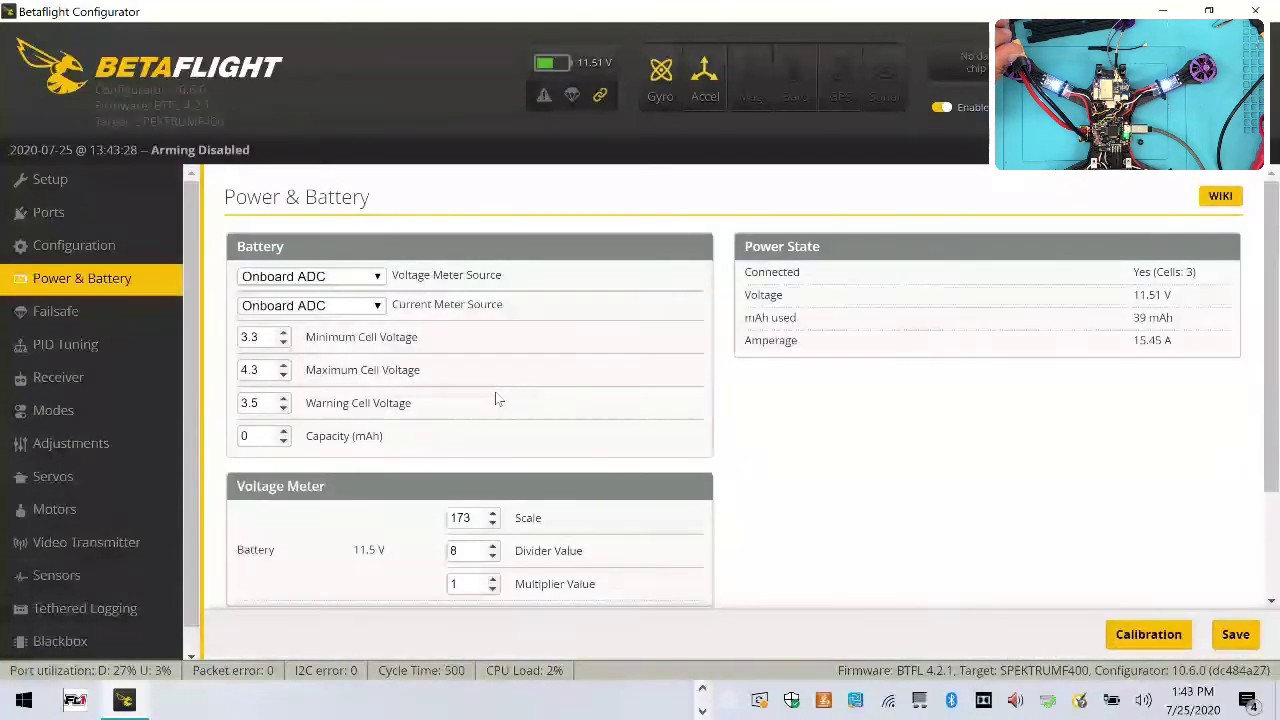
pyautogui.click(378, 305)
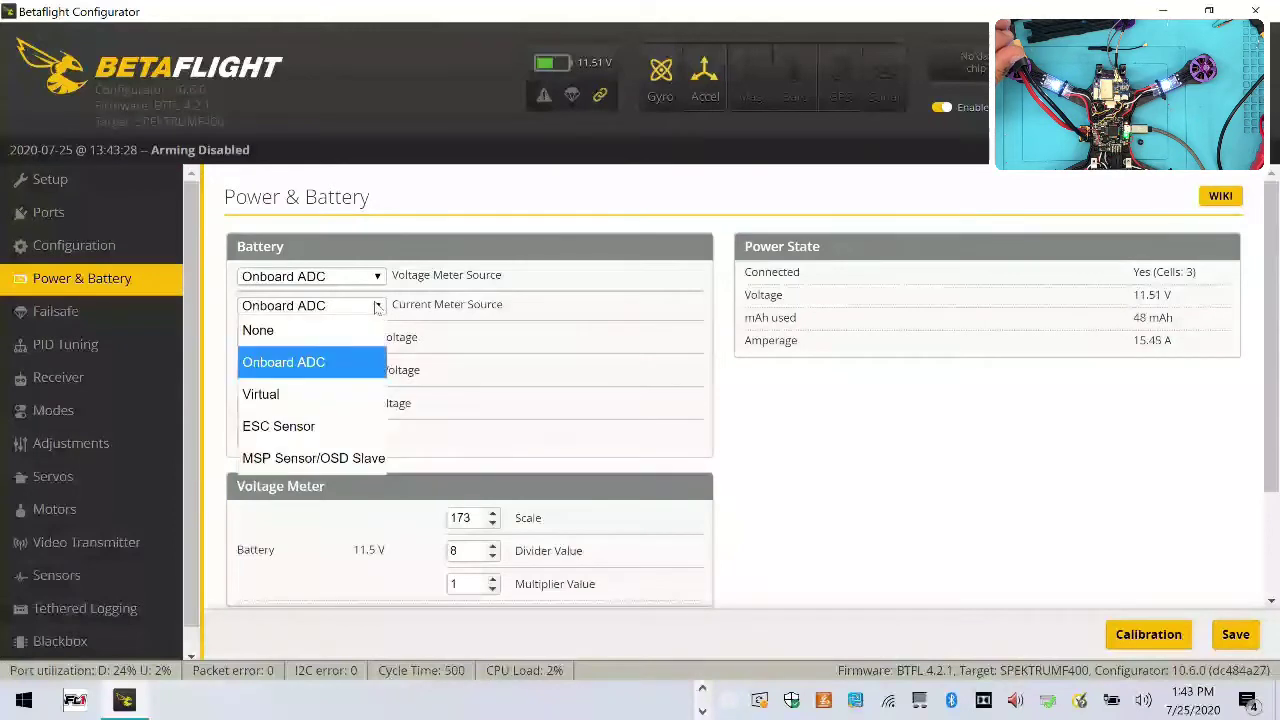
pyautogui.click(262, 329)
pyautogui.click(1232, 640)
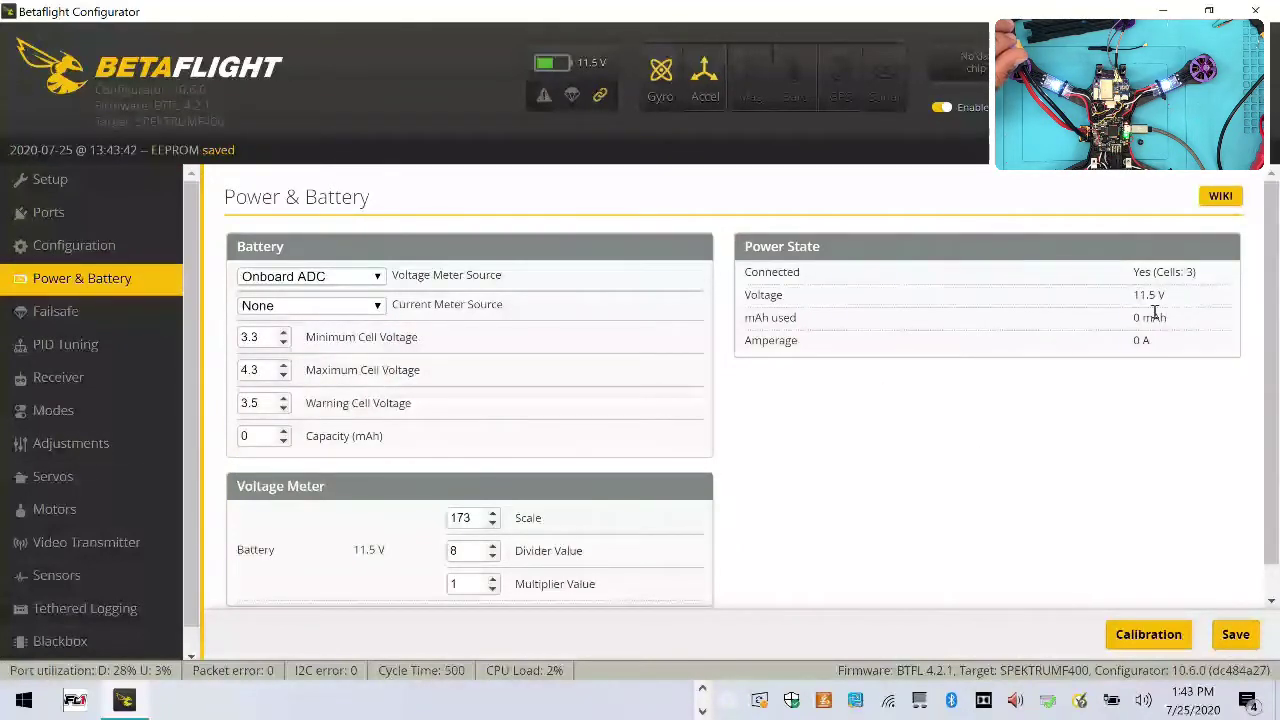
# Set the Current Meter Source to Onboard ADC and save the power settings.
pyautogui.scroll(-1, 615, 480)
pyautogui.click(332, 274)
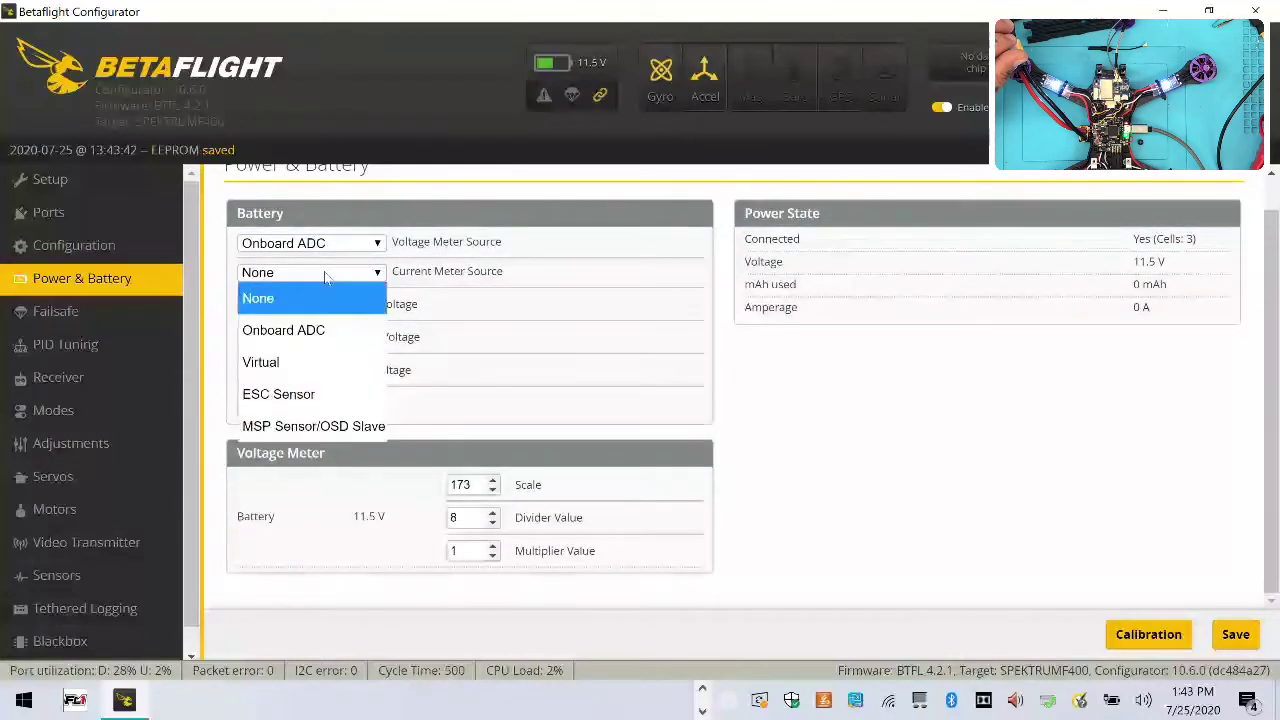
pyautogui.click(344, 326)
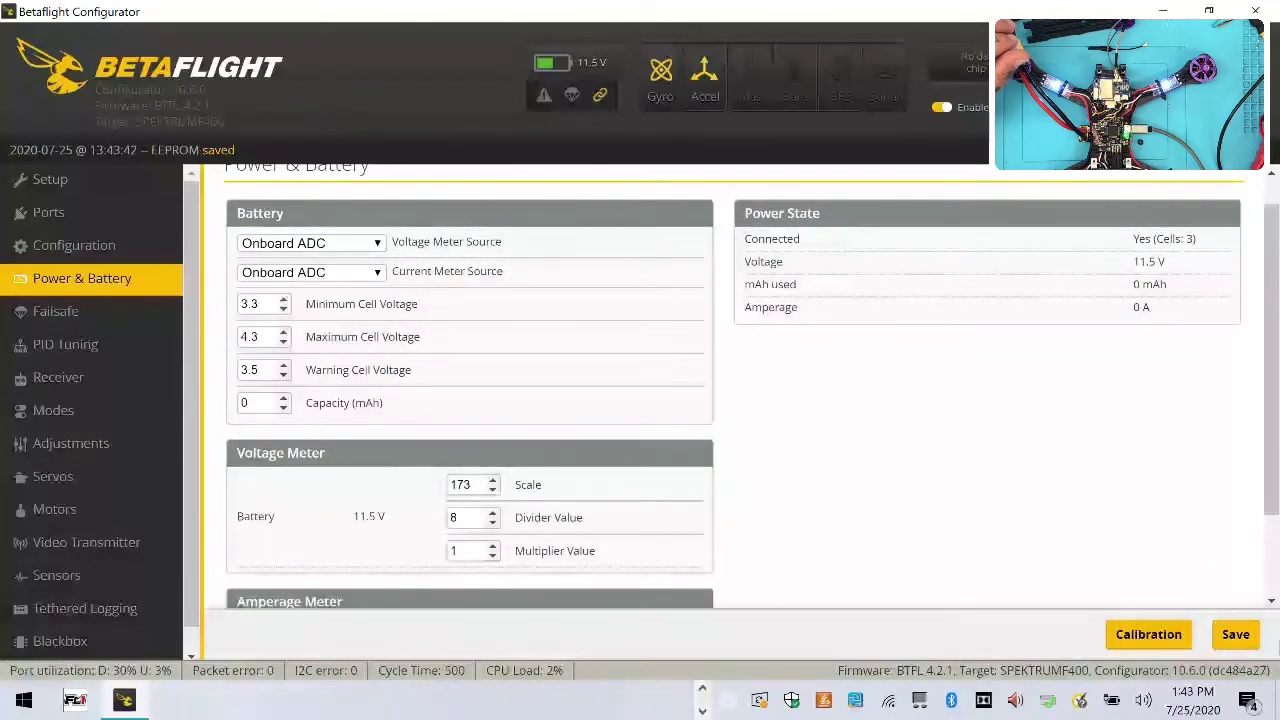
pyautogui.click(1232, 634)
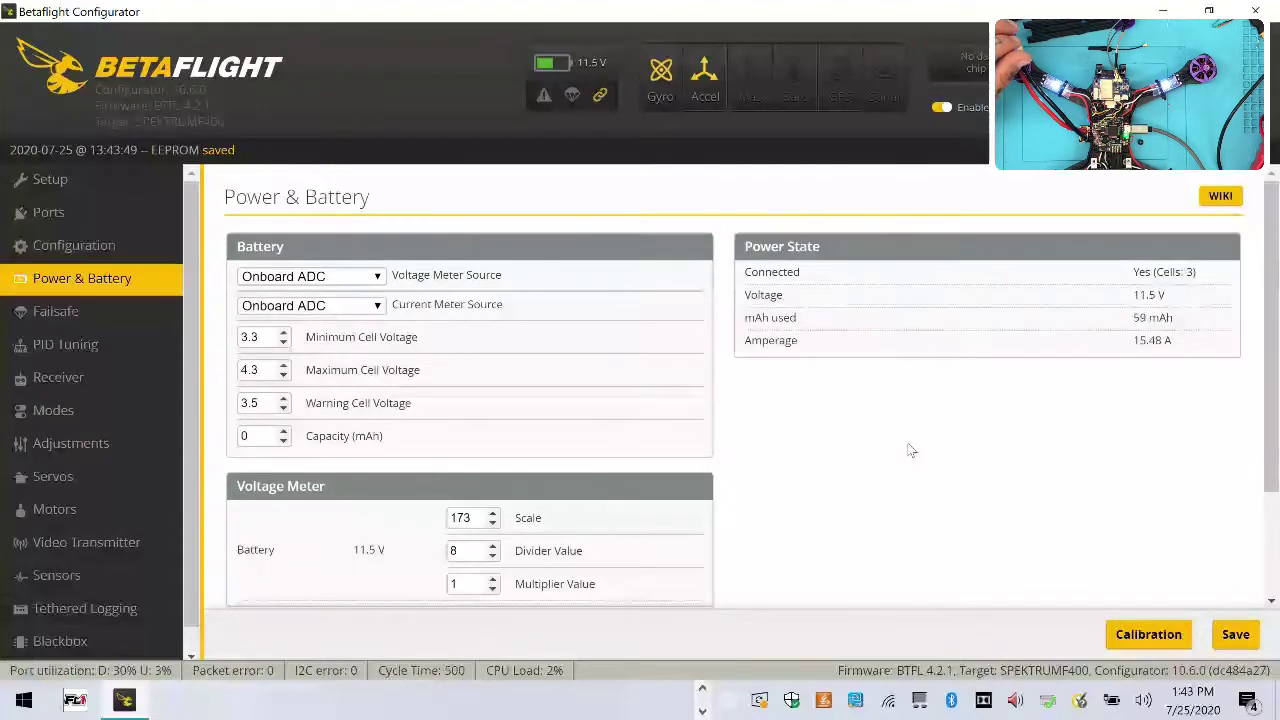
# Set the Amperage Meter offset to 1 mA and save the power settings.
pyautogui.scroll(-3, 910, 450)
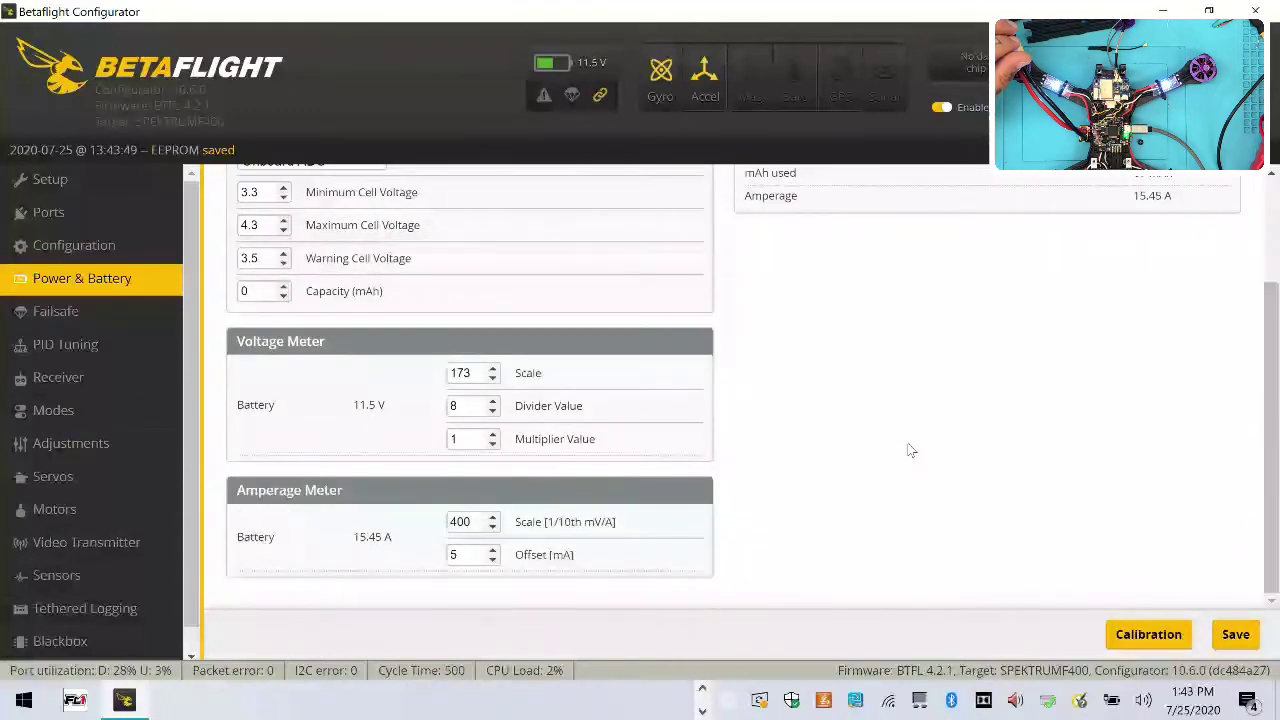
pyautogui.click(492, 560)
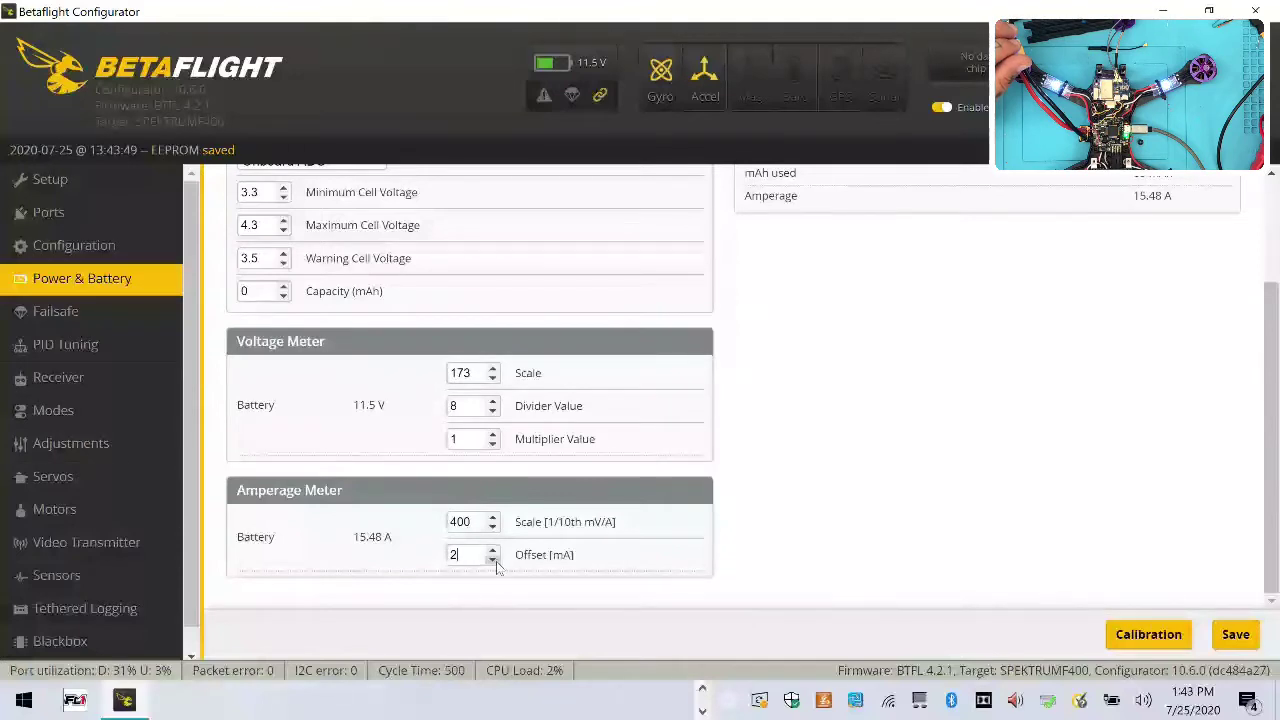
pyautogui.click(492, 559)
pyautogui.click(1245, 645)
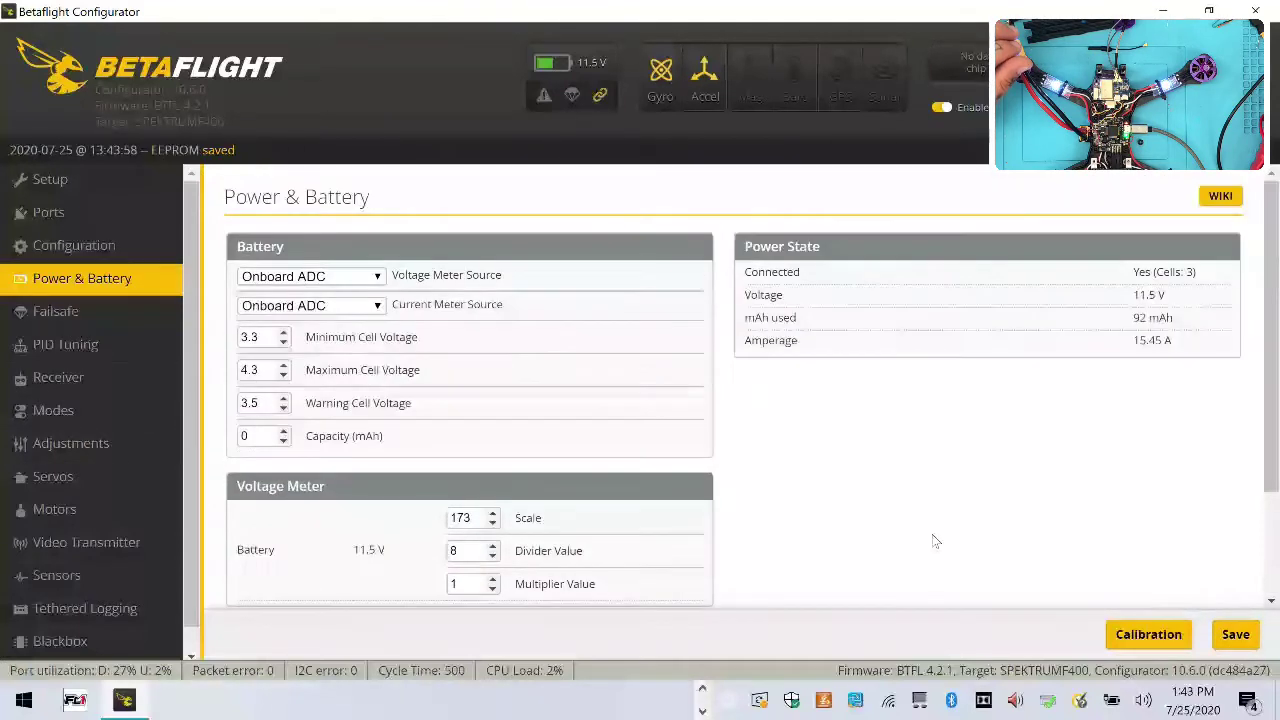
# Set the Amperage Meter offset to 0 mA and the Current Meter Source to None, and save the power settings.
pyautogui.scroll(-3, 889, 549)
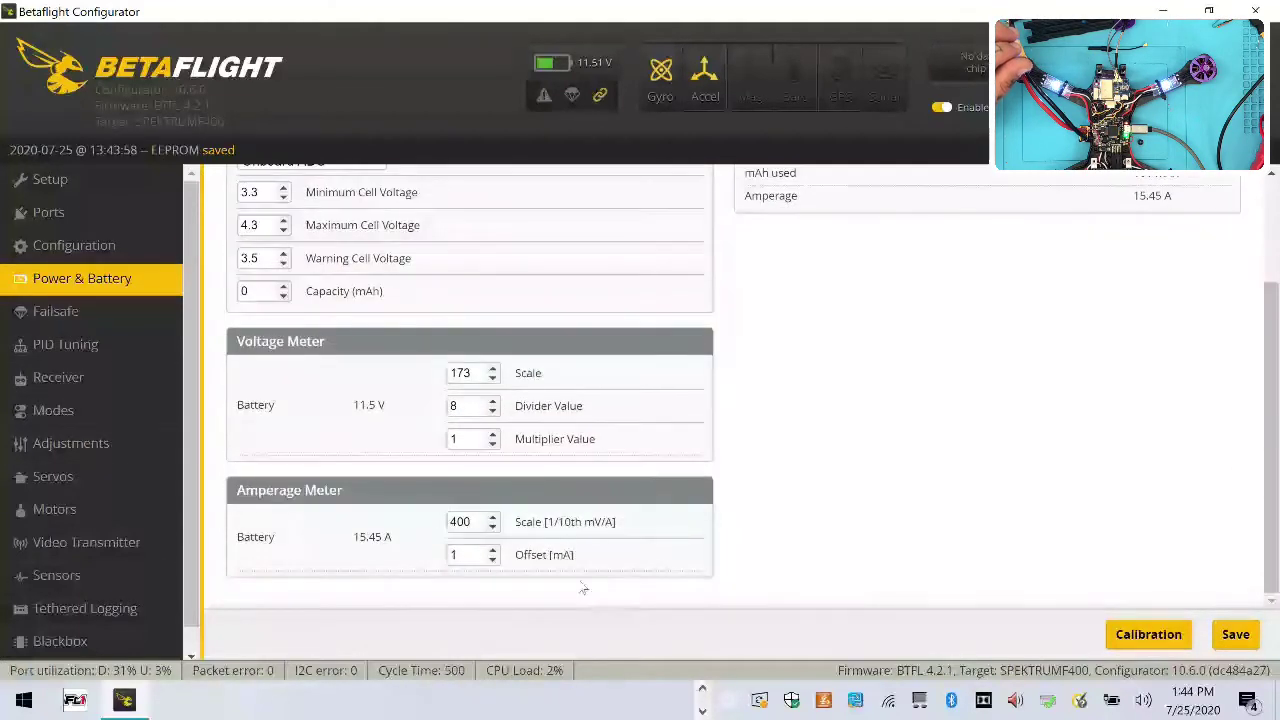
pyautogui.click(492, 560)
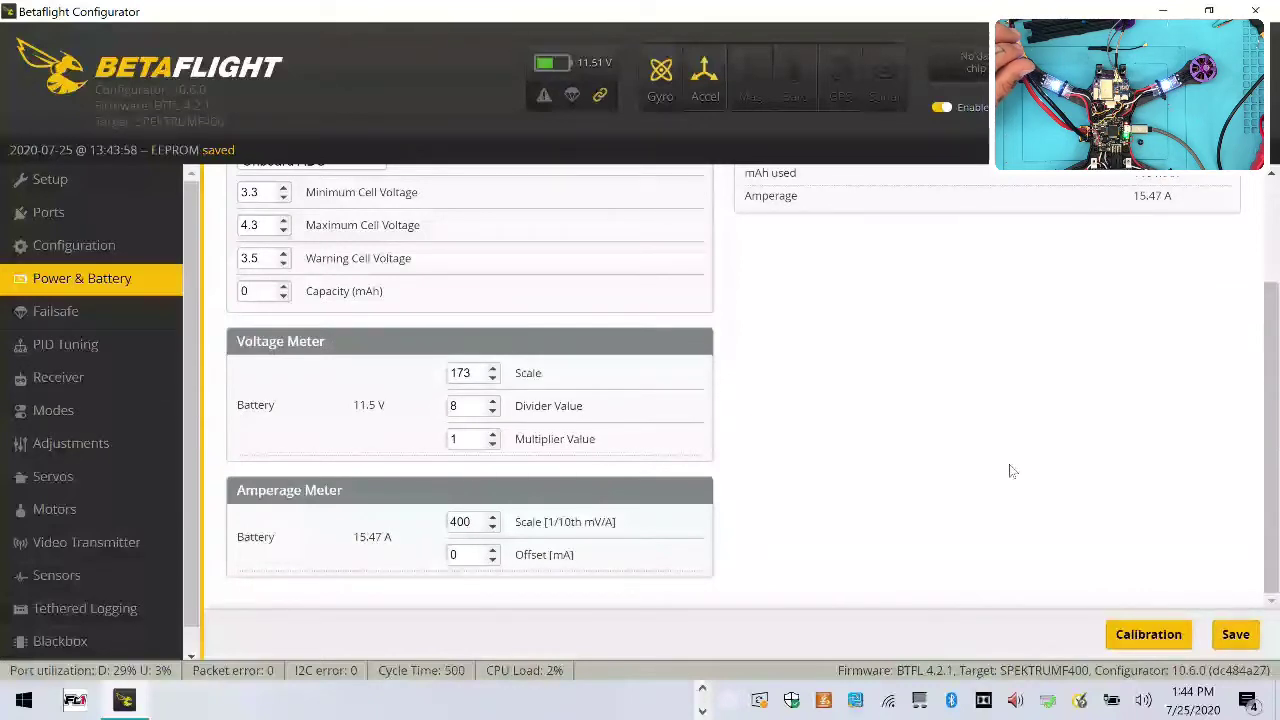
pyautogui.scroll(3, 1000, 471)
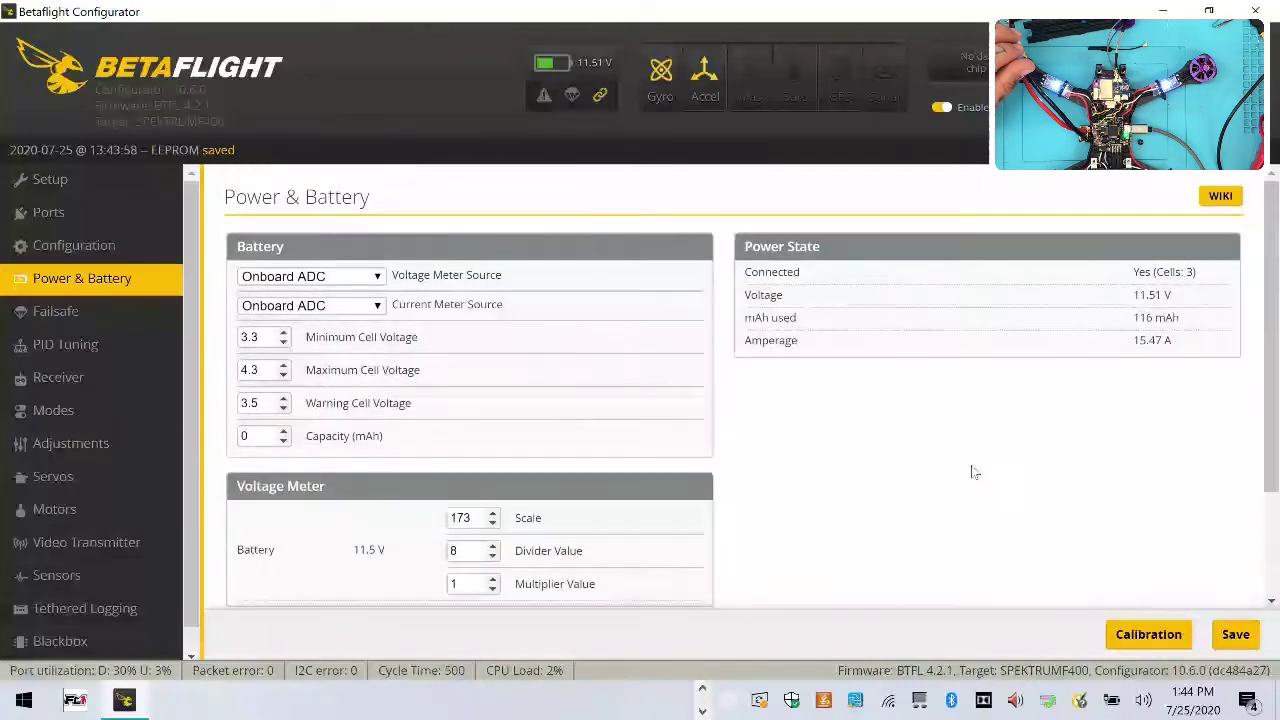
pyautogui.click(350, 305)
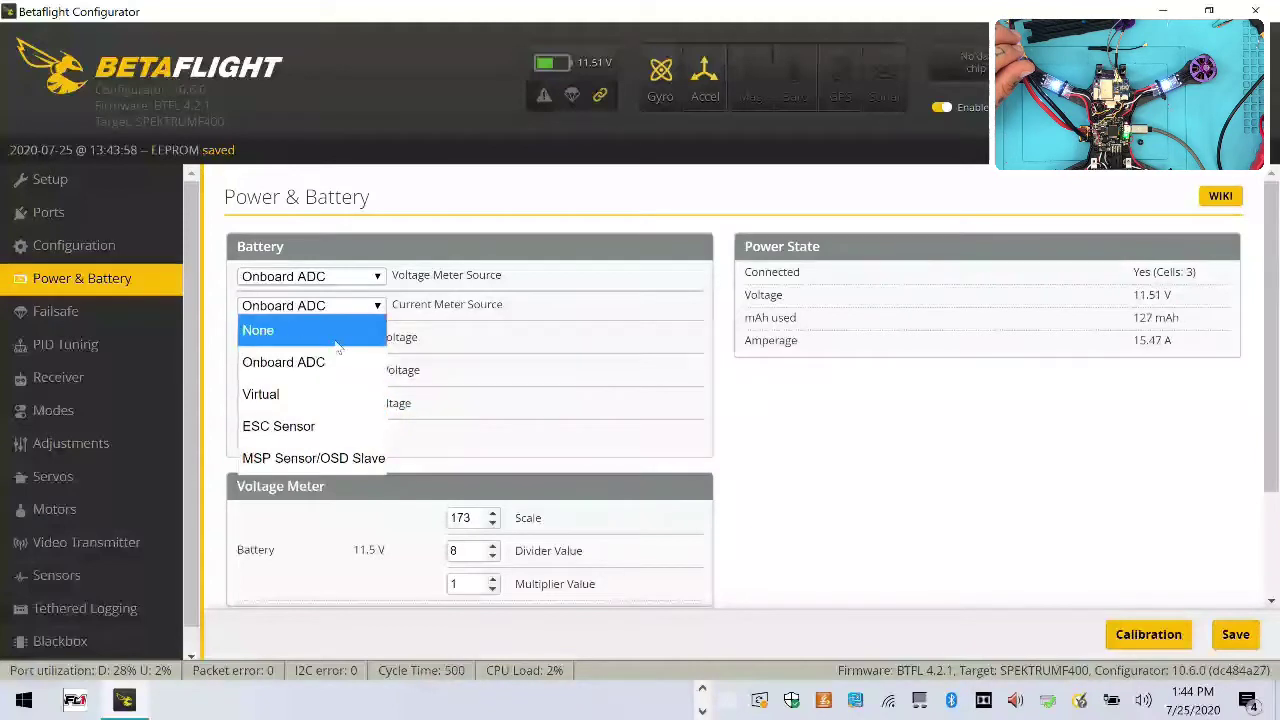
pyautogui.click(260, 330)
pyautogui.click(1236, 640)
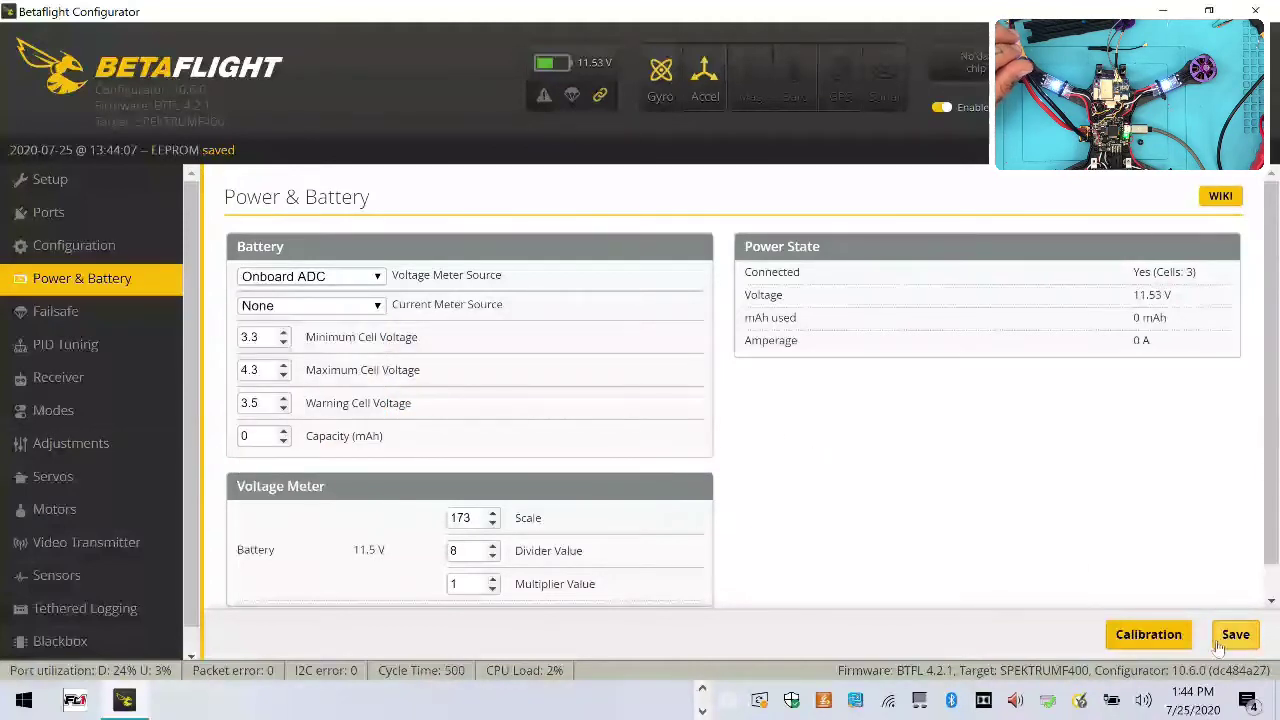
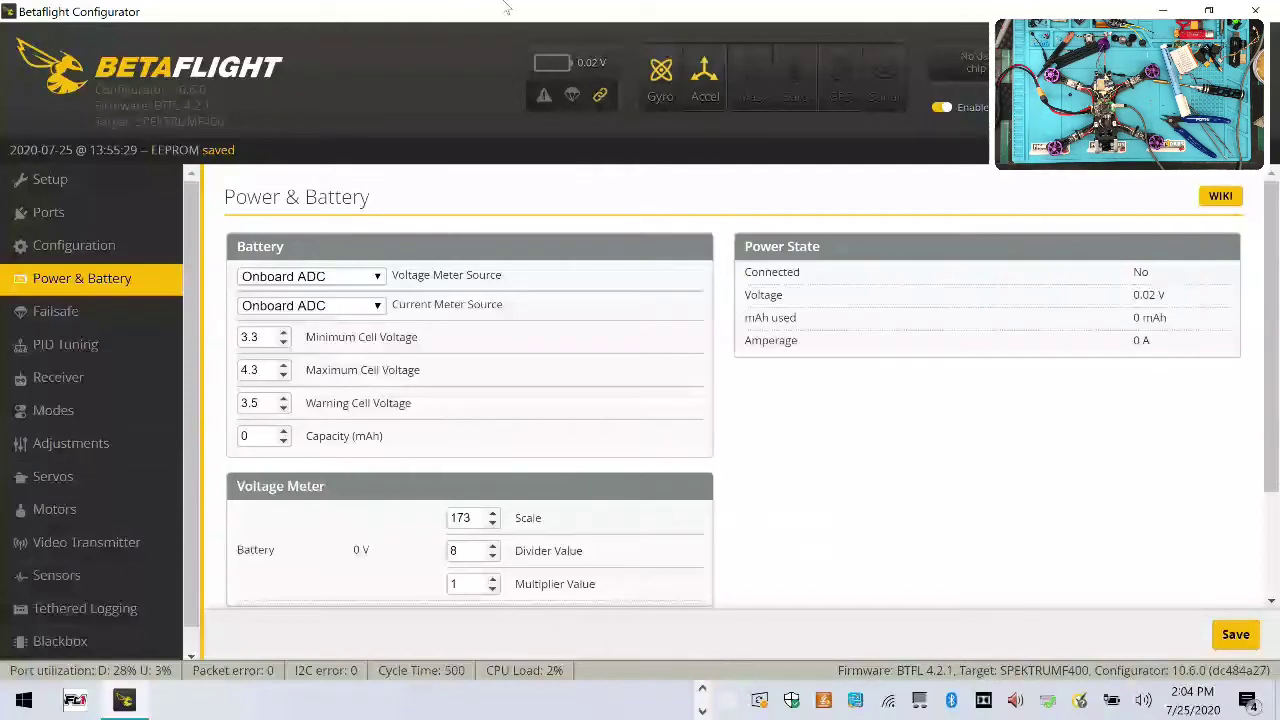
# Assign the VTX (TBS SmartAudio) peripheral to UART4 in the port configuration, then save and reboot the flight controller.
pyautogui.click(44, 222)
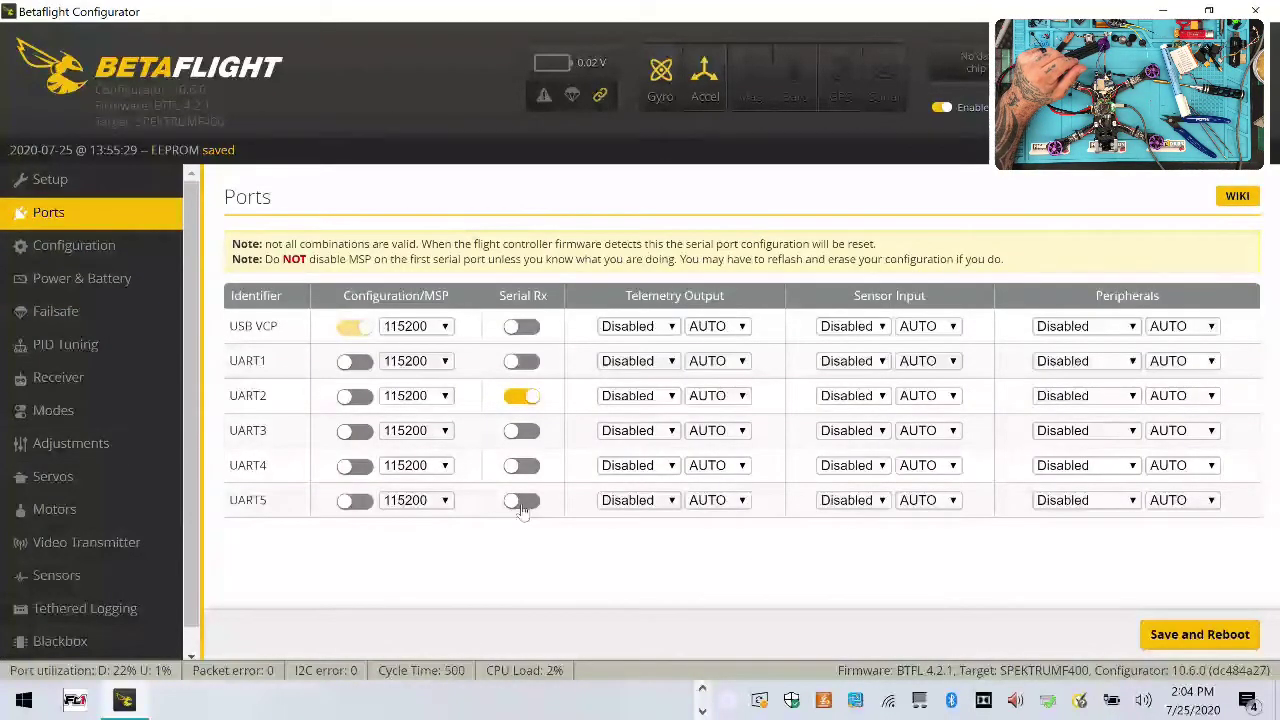
pyautogui.click(1108, 469)
pyautogui.click(1100, 556)
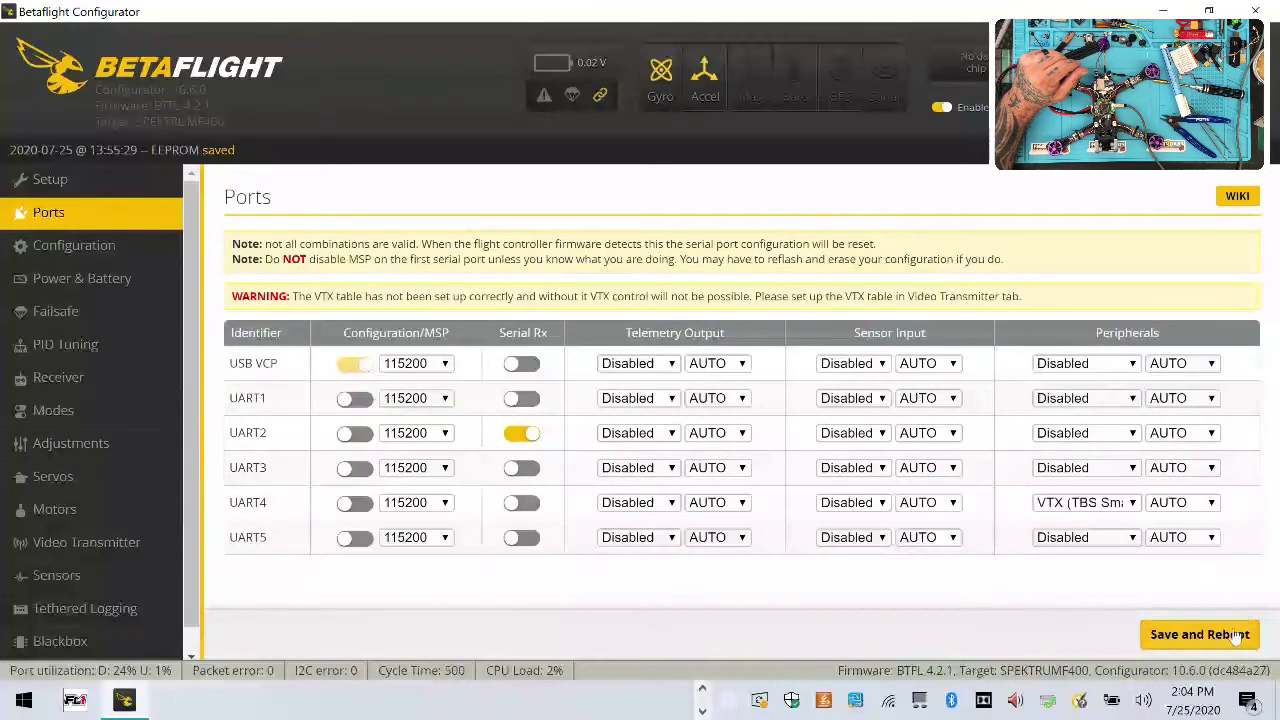
pyautogui.click(1238, 636)
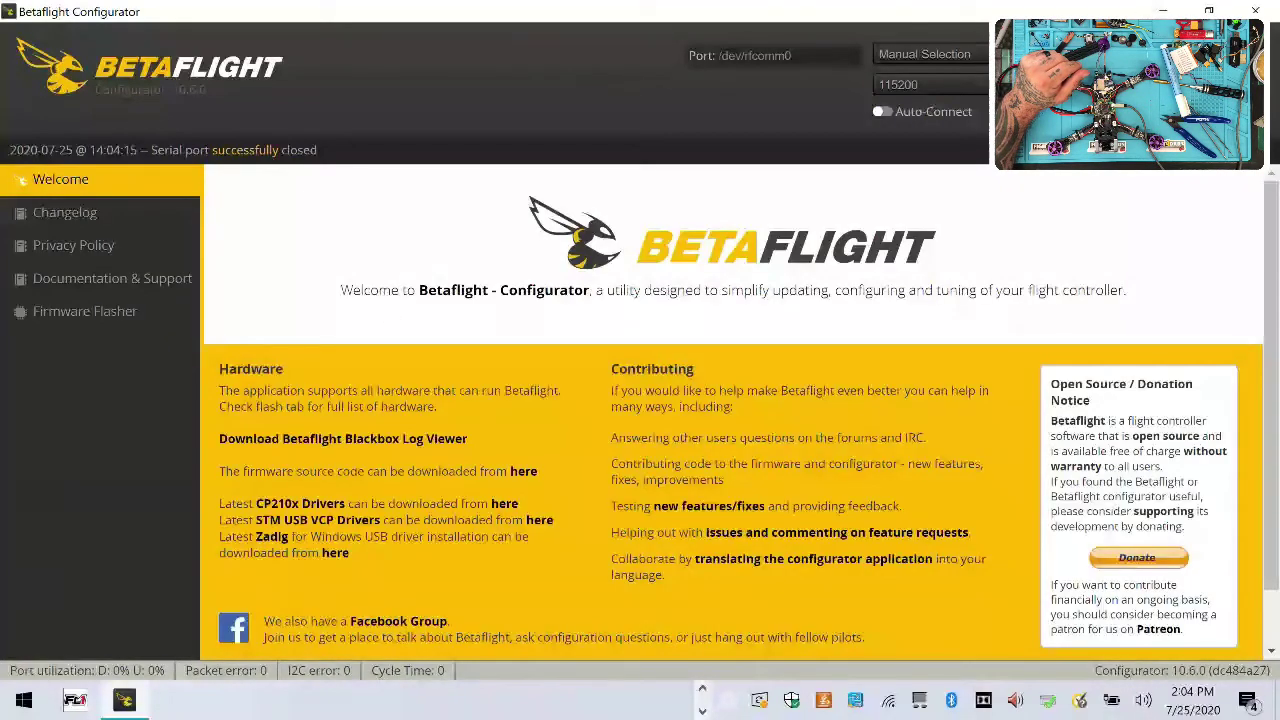
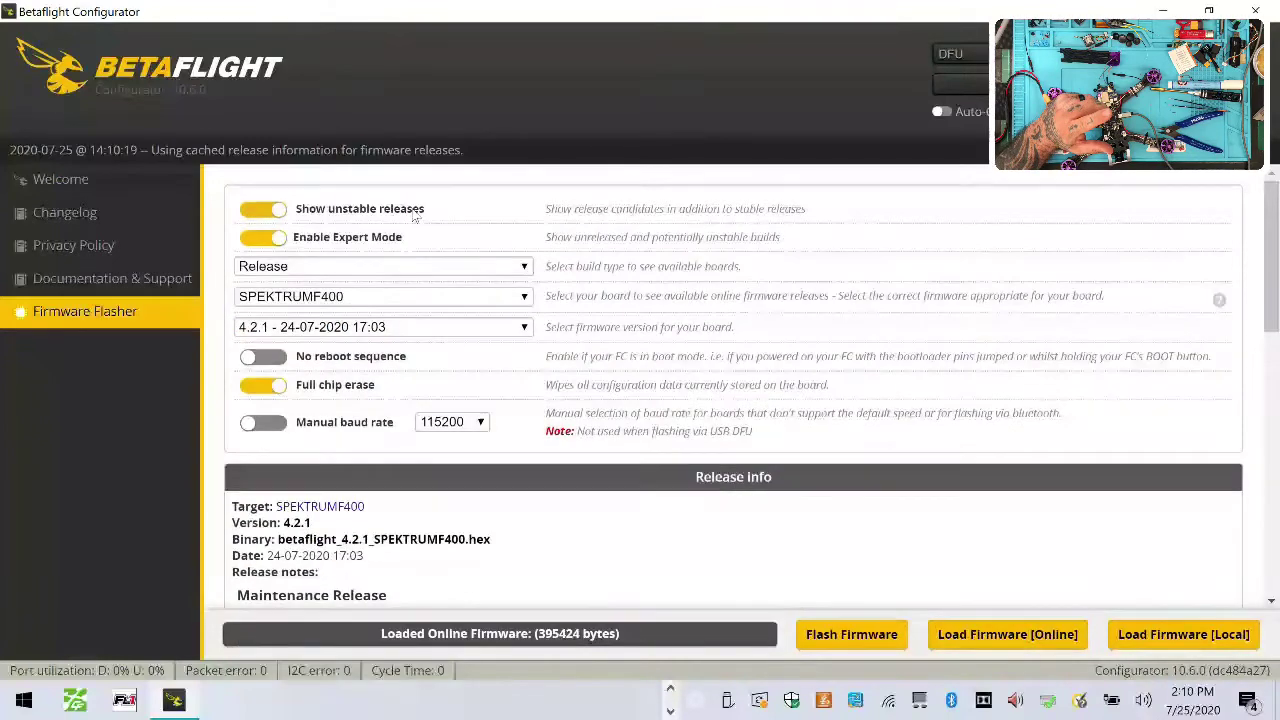
# Disable Expert Mode and the display of unstable releases in the firmware flasher.
pyautogui.click(396, 335)
pyautogui.scroll(-2, 393, 670)
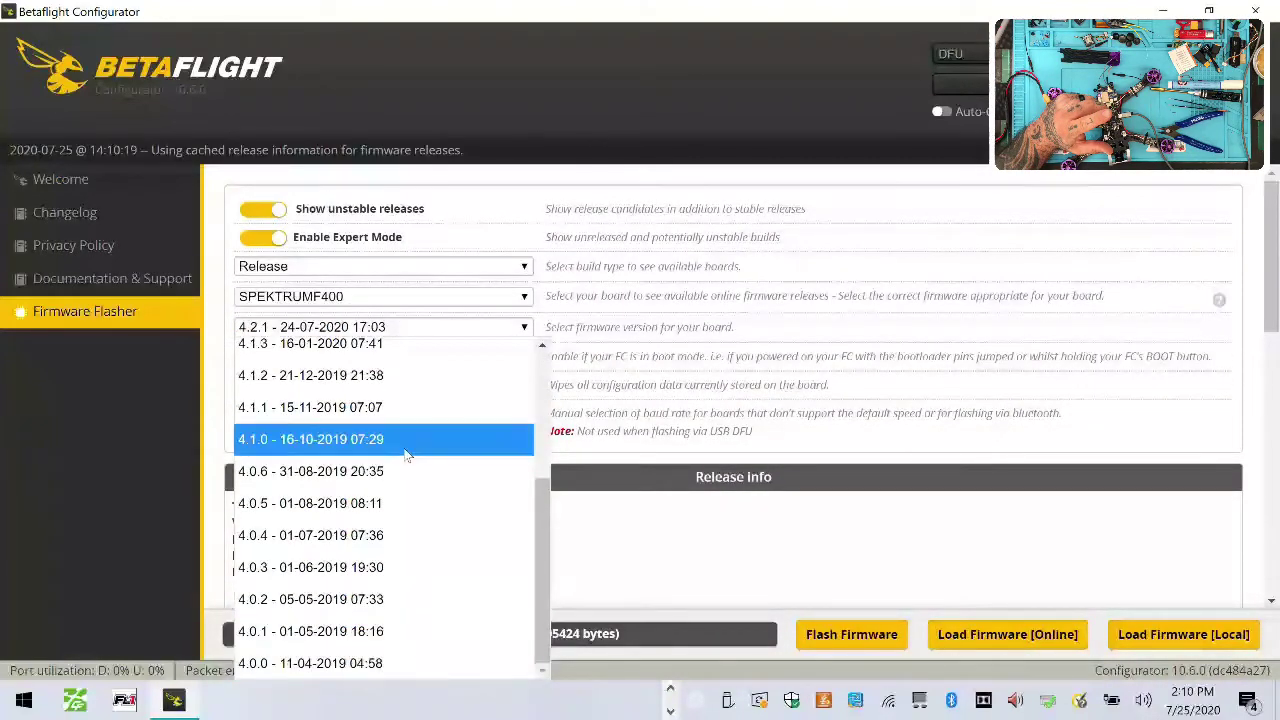
pyautogui.click(335, 439)
pyautogui.click(274, 241)
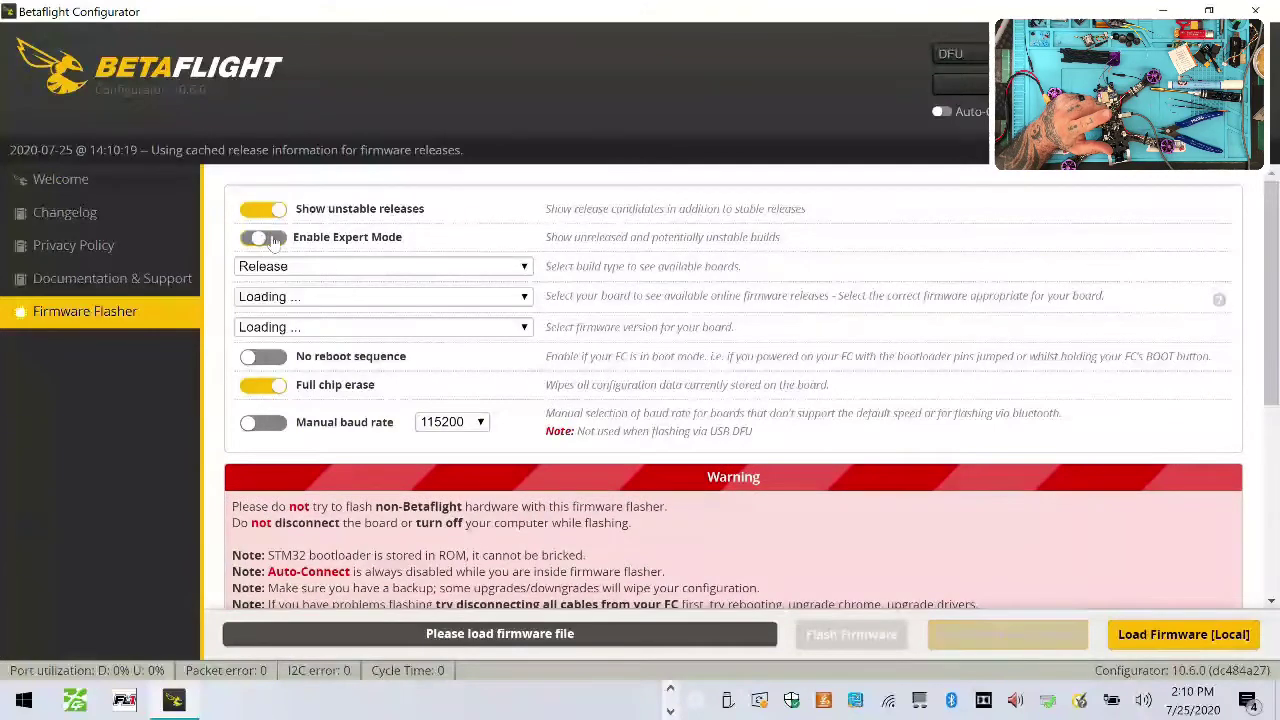
pyautogui.click(270, 212)
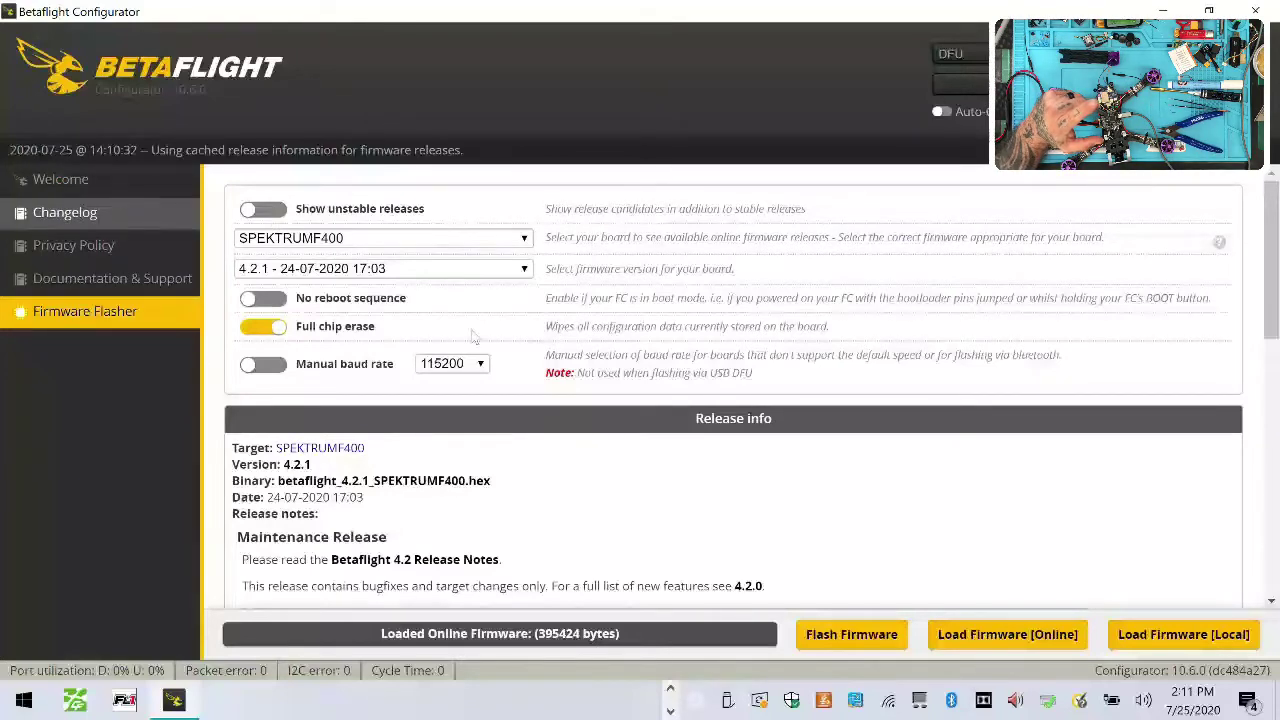
# Look through the available firmware versions for the SPEKTRUMF400 board down to the oldest release.
pyautogui.click(428, 270)
pyautogui.scroll(-3, 380, 500)
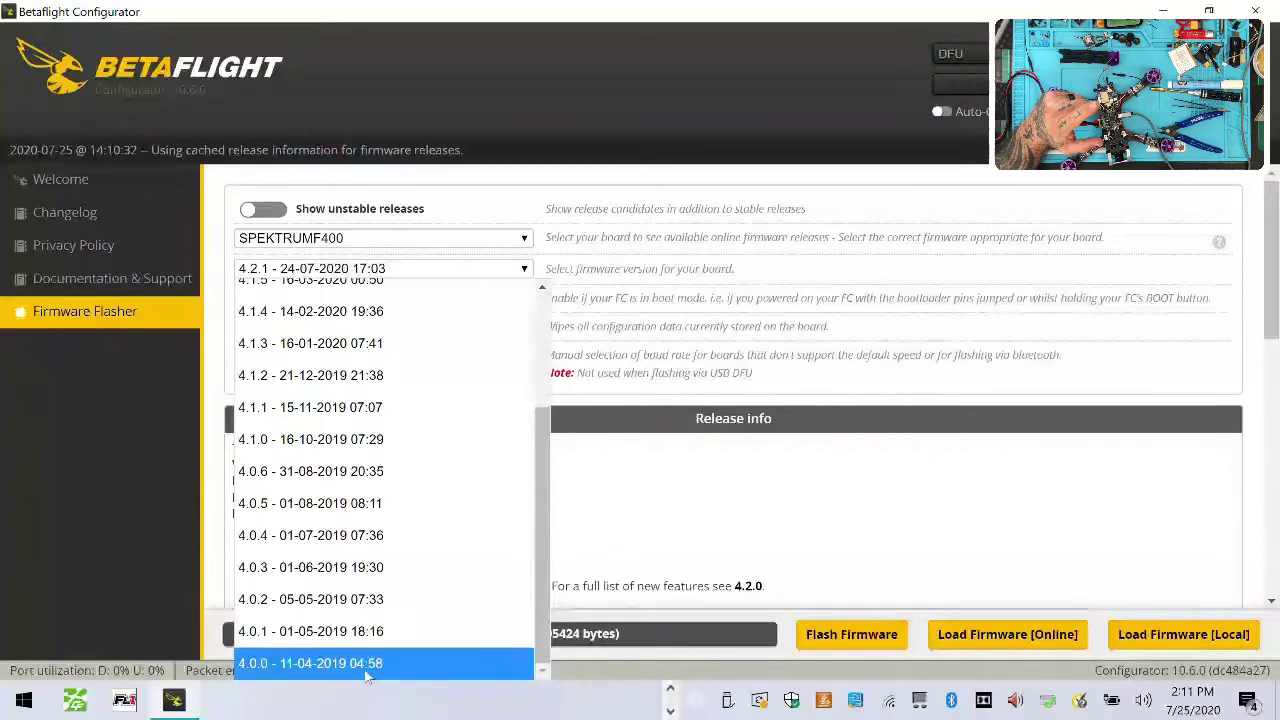
pyautogui.click(742, 124)
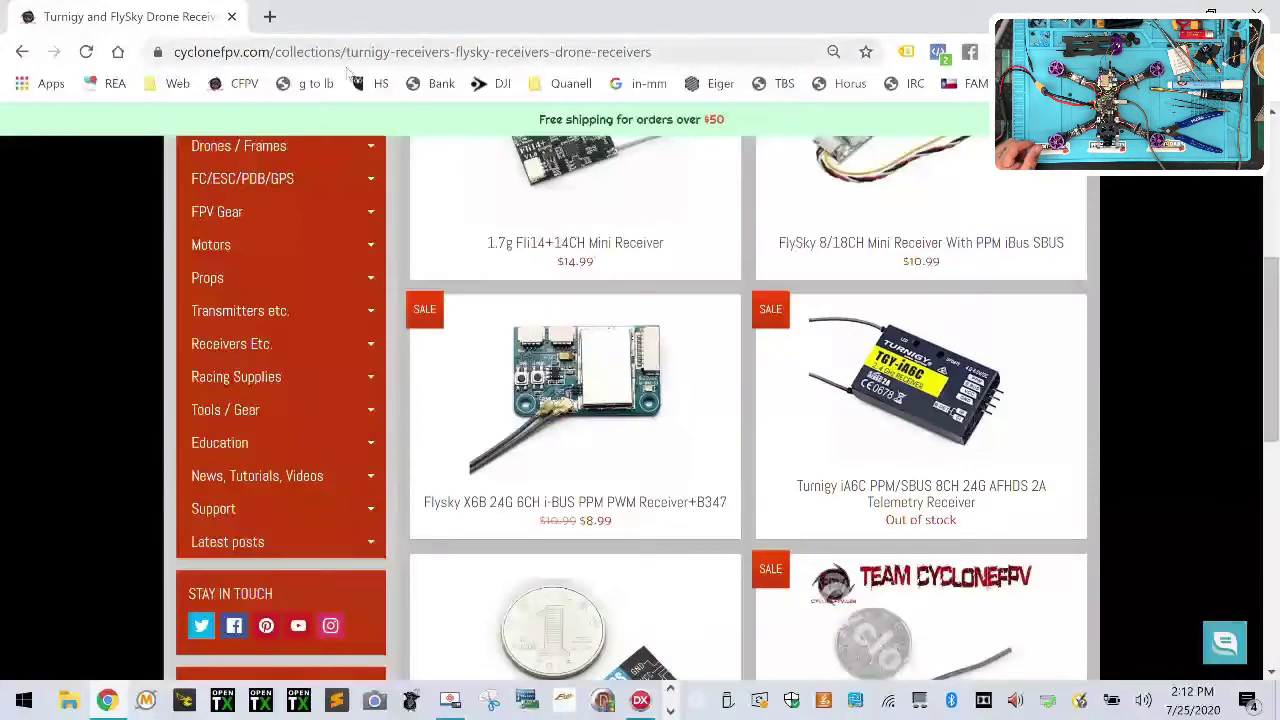
# Search the web in Chrome for "betaflight hex files" and open the betaflight/betaflight releases page on GitHub.
pyautogui.click(364, 54)
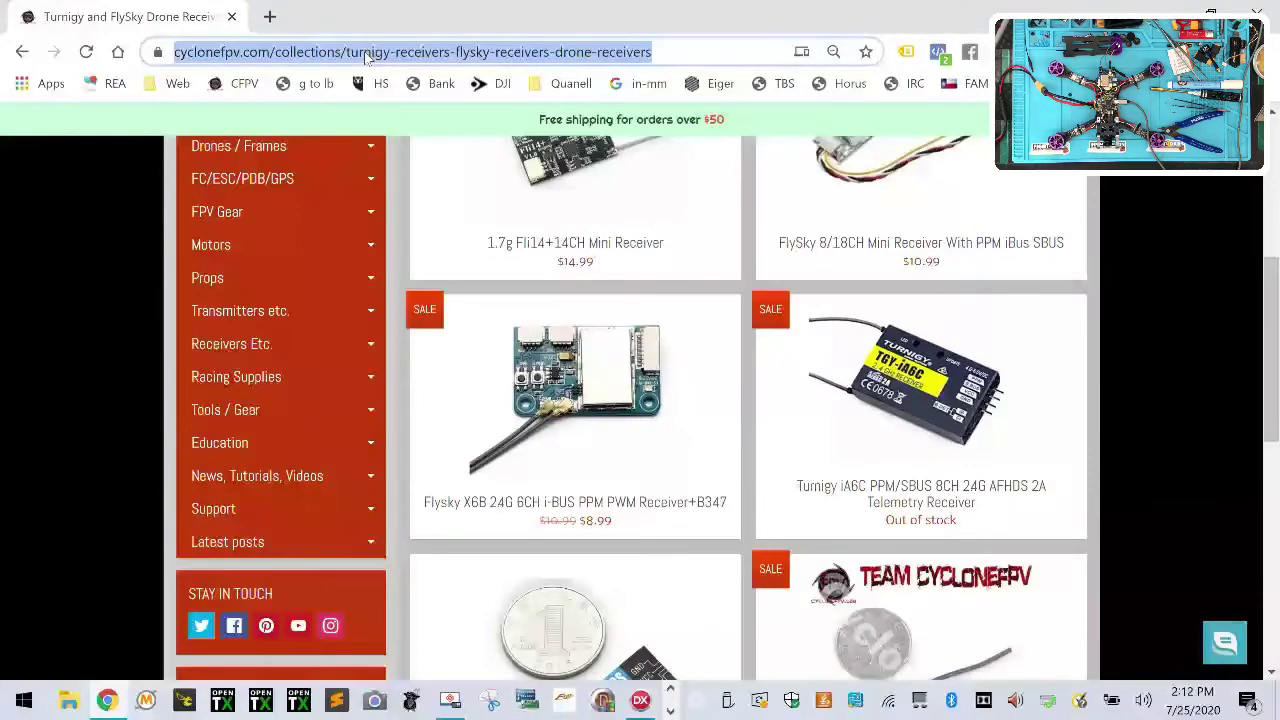
pyautogui.write('betaflight ')
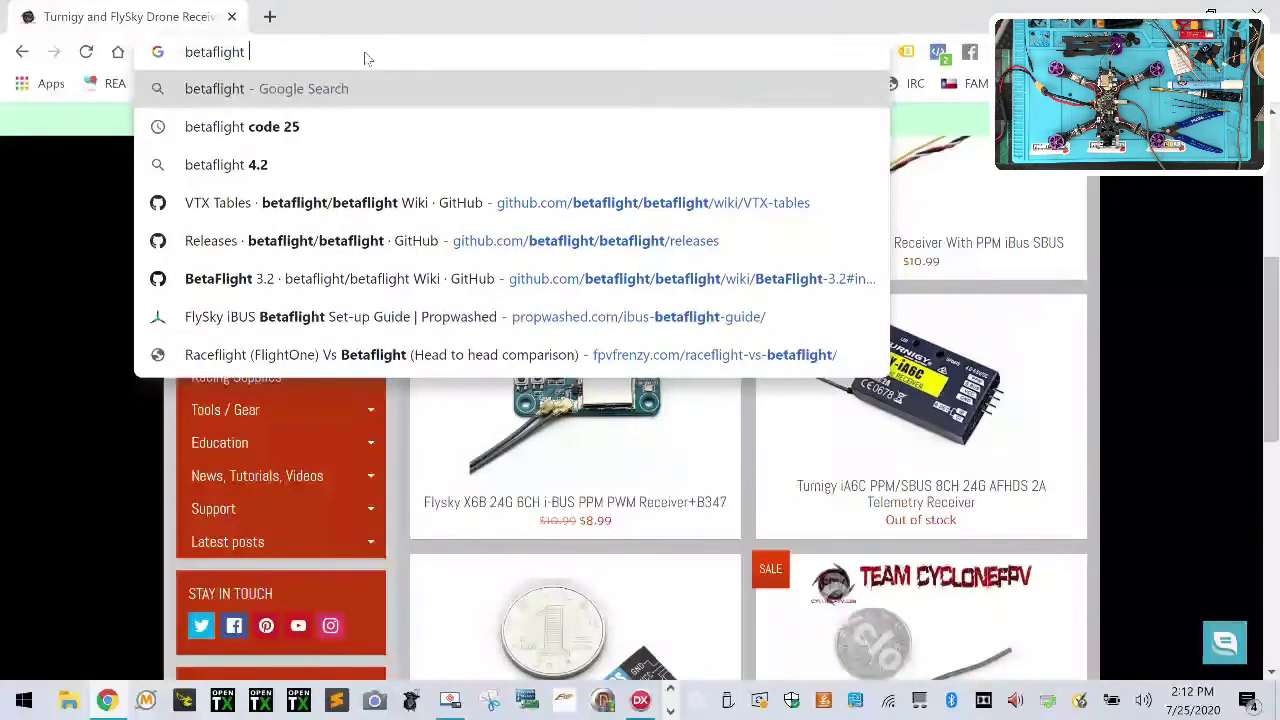
pyautogui.write('hex files')
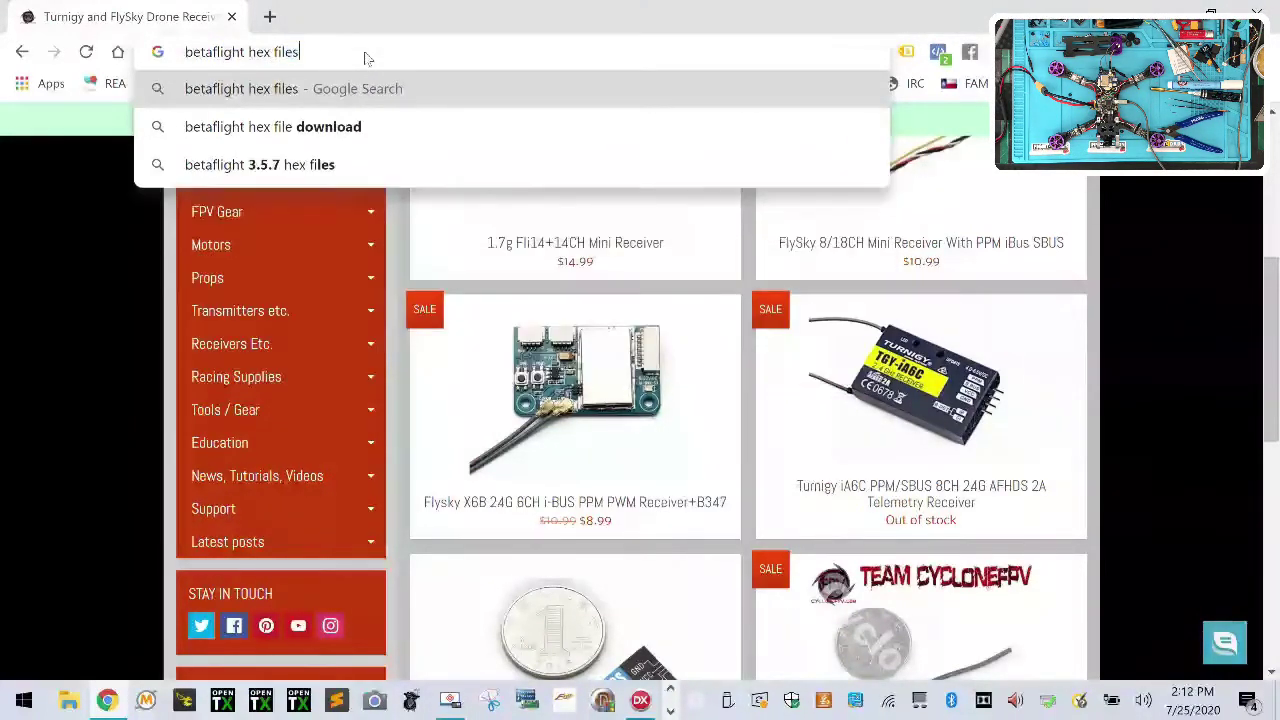
pyautogui.press('Return')
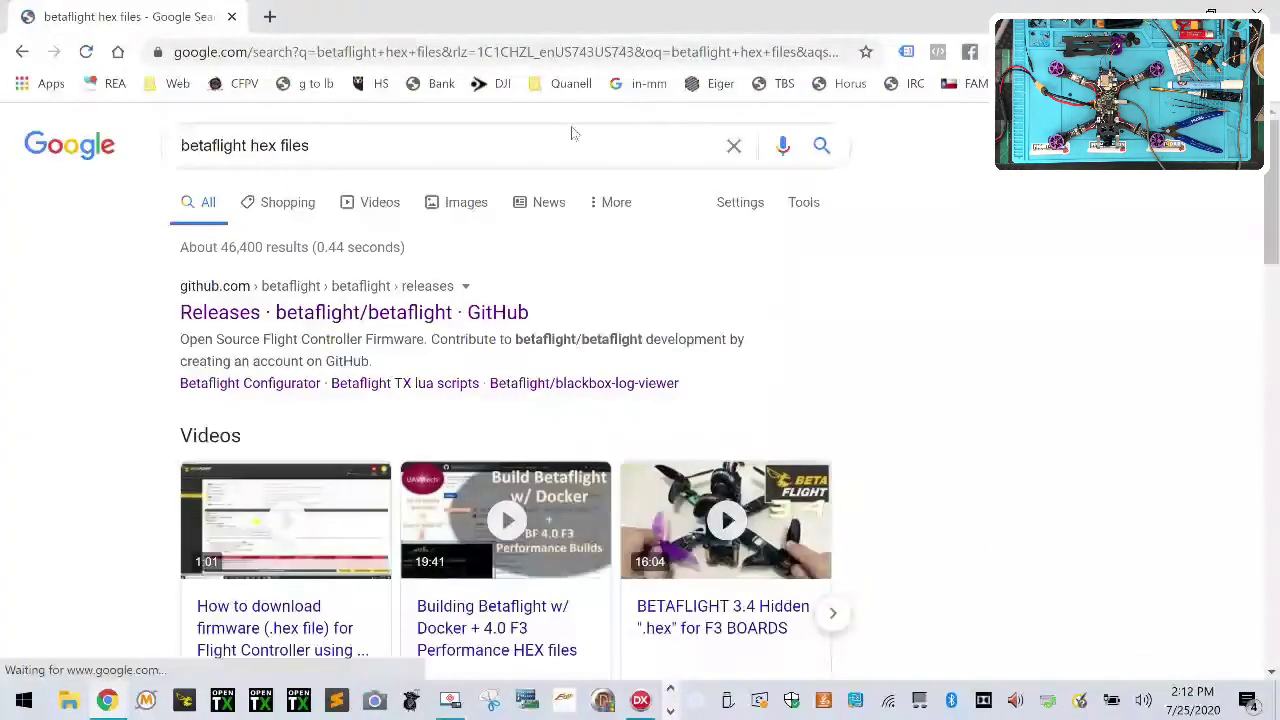
pyautogui.click(385, 312)
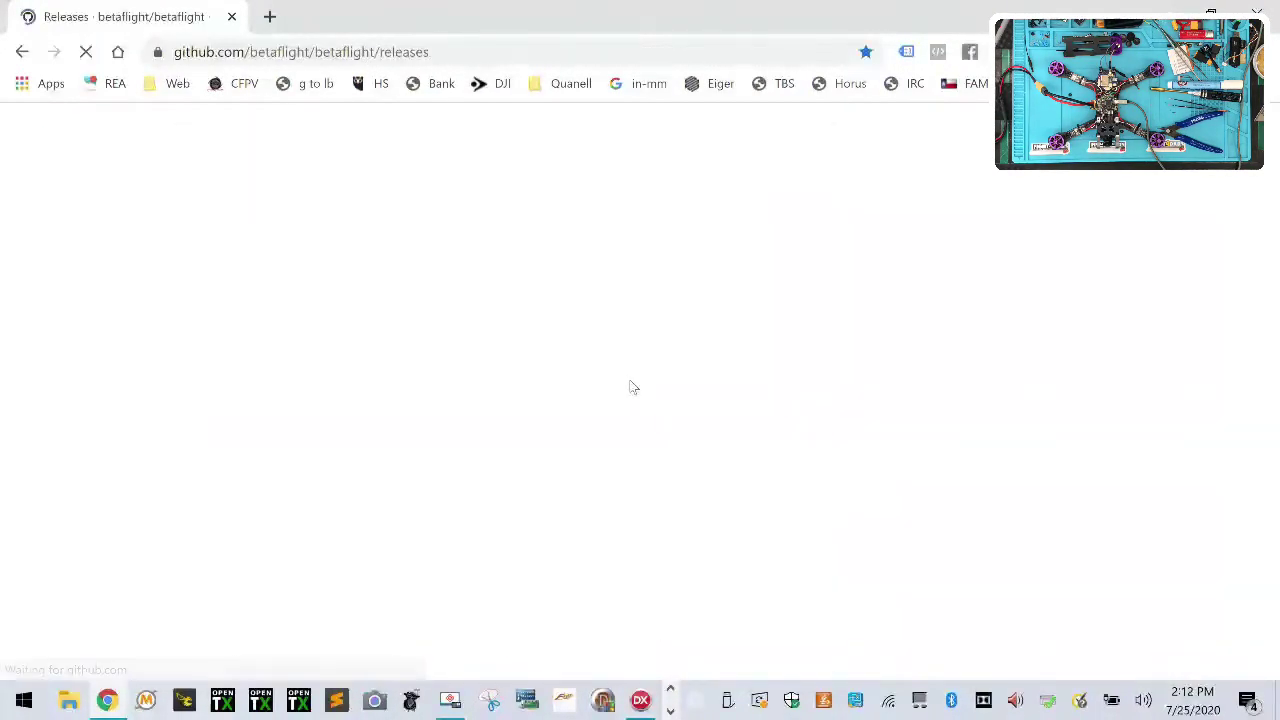
# Examine the Betaflight releases page from 4.2.1 down to the oldest listed release for an older SPEKTRUMF400 hex file.
pyautogui.scroll(-10, 554, 506)
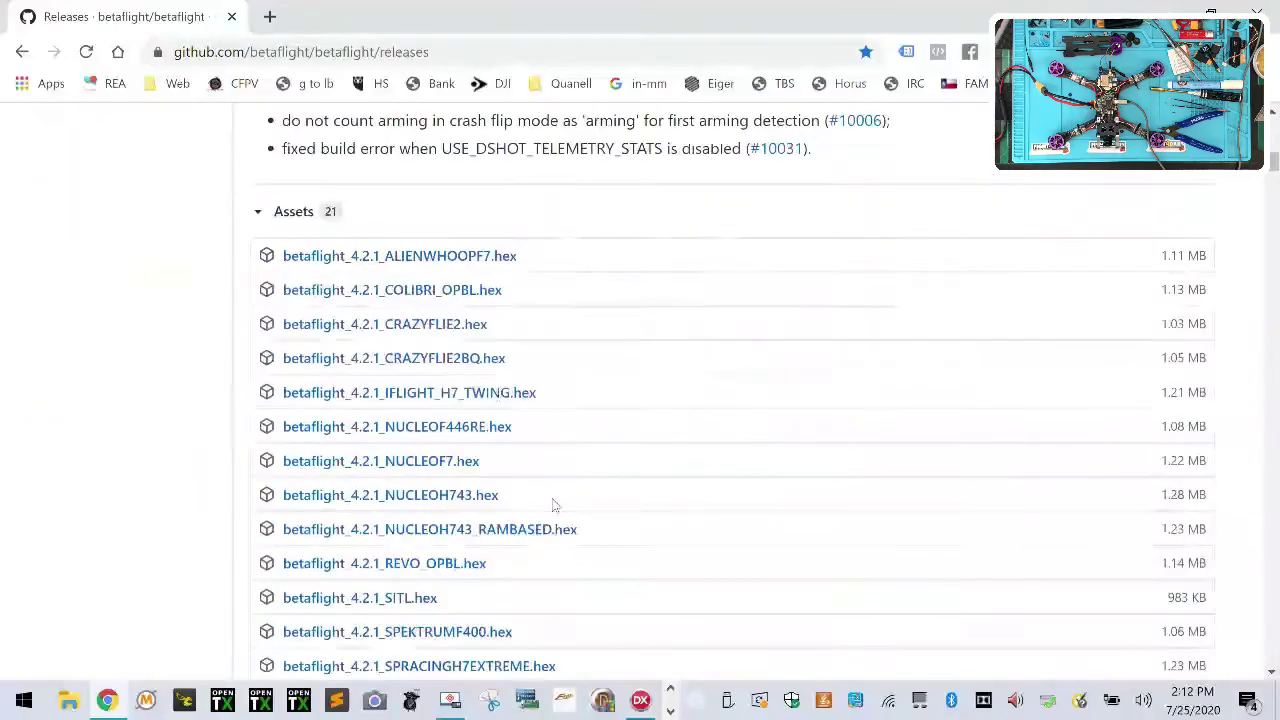
pyautogui.scroll(-20, 551, 497)
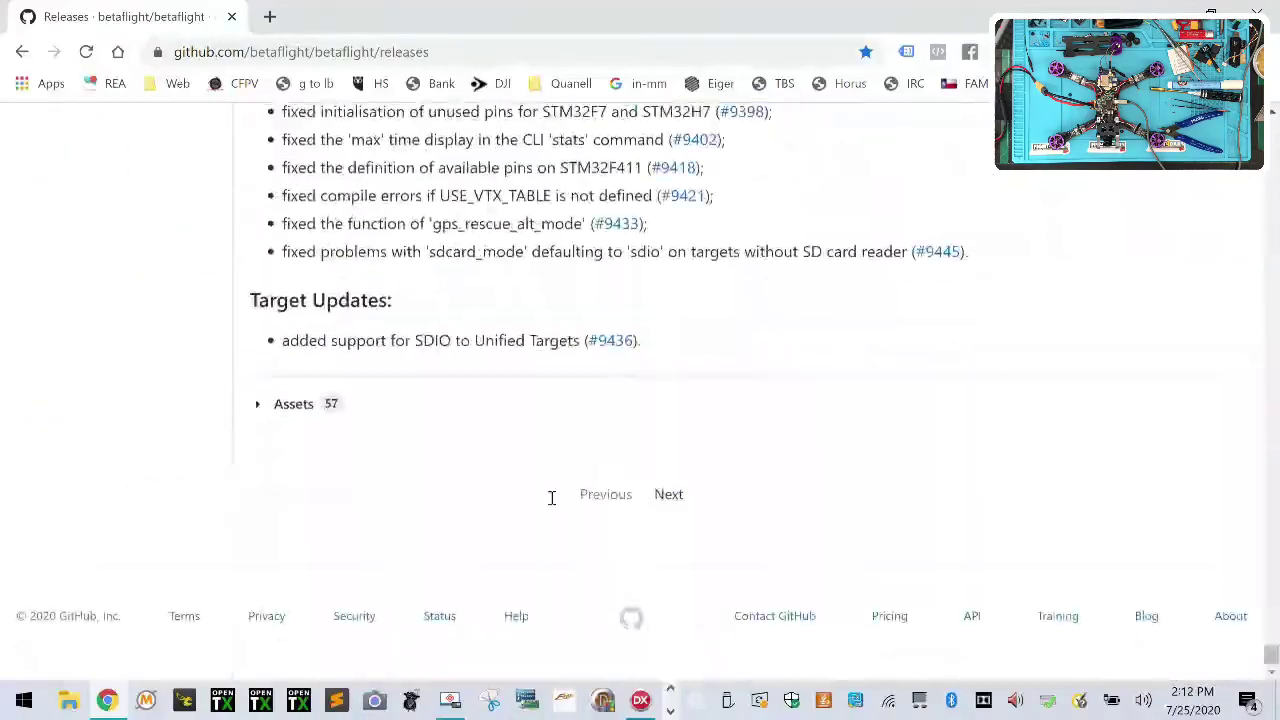
pyautogui.scroll(10, 550, 495)
pyautogui.scroll(15, 550, 495)
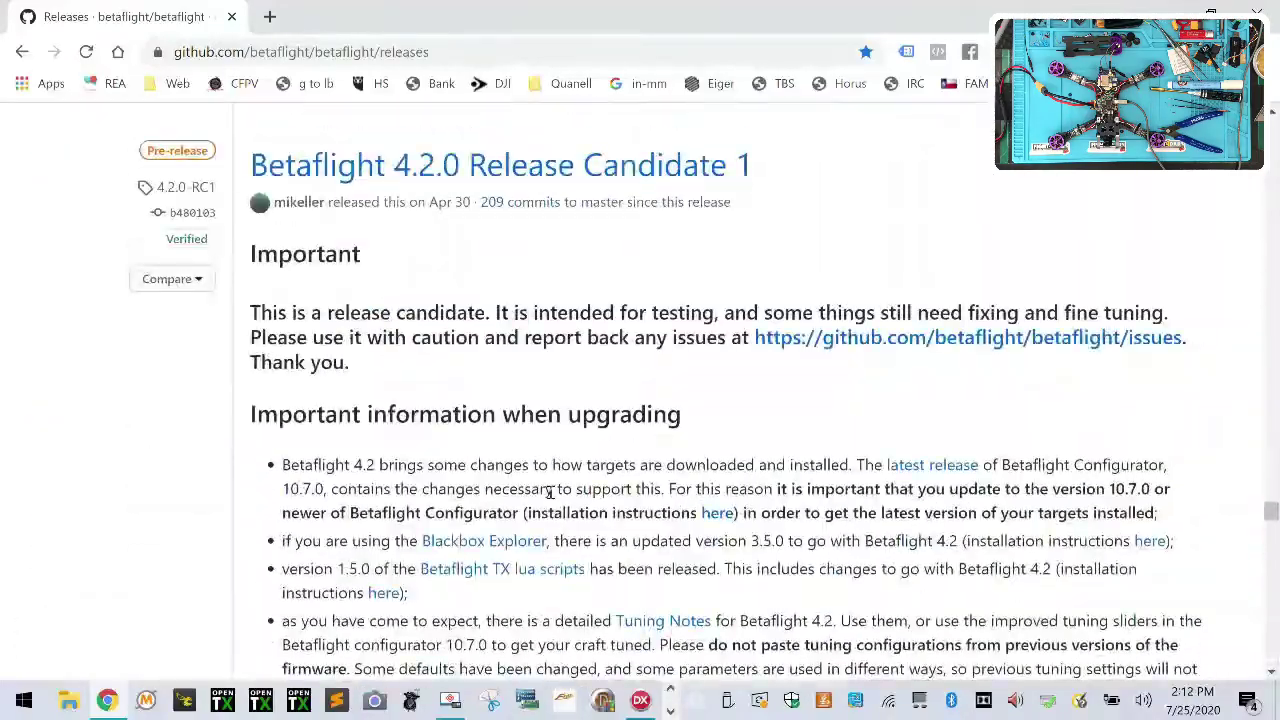
pyautogui.scroll(-2, 548, 491)
pyautogui.scroll(-5, 550, 492)
pyautogui.scroll(10, 550, 495)
pyautogui.scroll(-8, 551, 497)
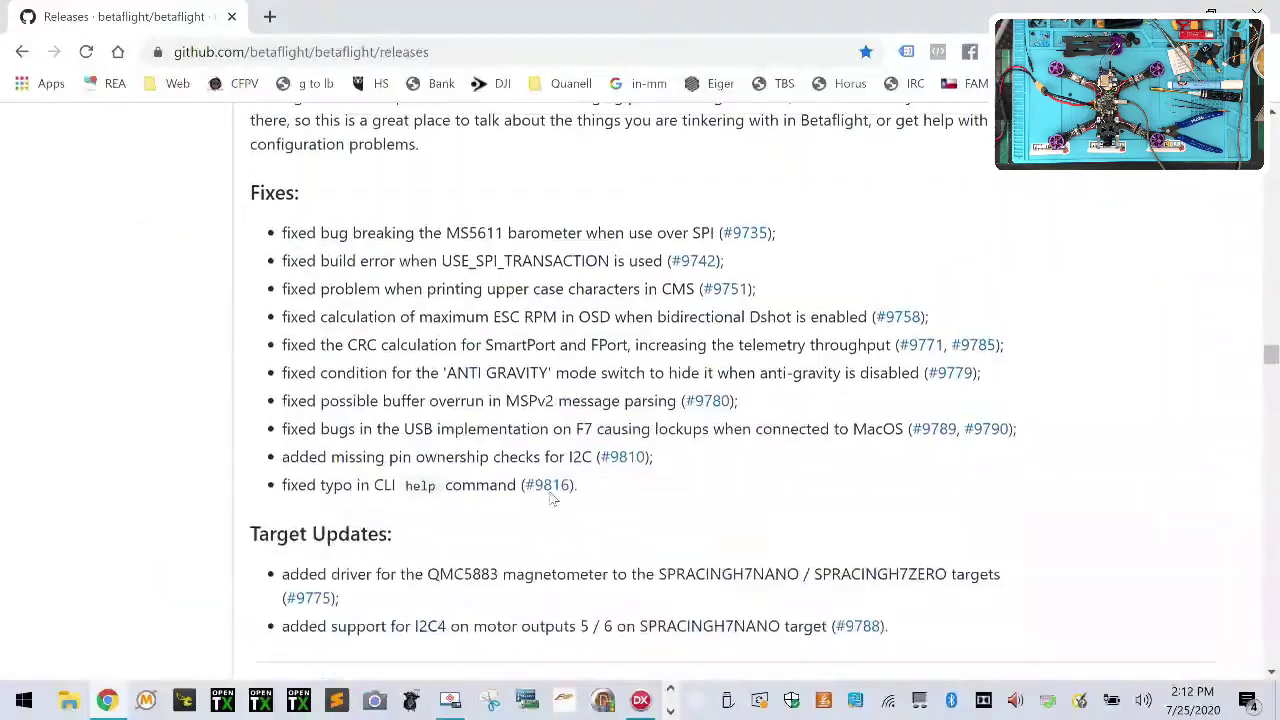
pyautogui.scroll(-10, 552, 500)
pyautogui.scroll(-5, 551, 497)
pyautogui.scroll(1, 551, 497)
pyautogui.scroll(10, 551, 497)
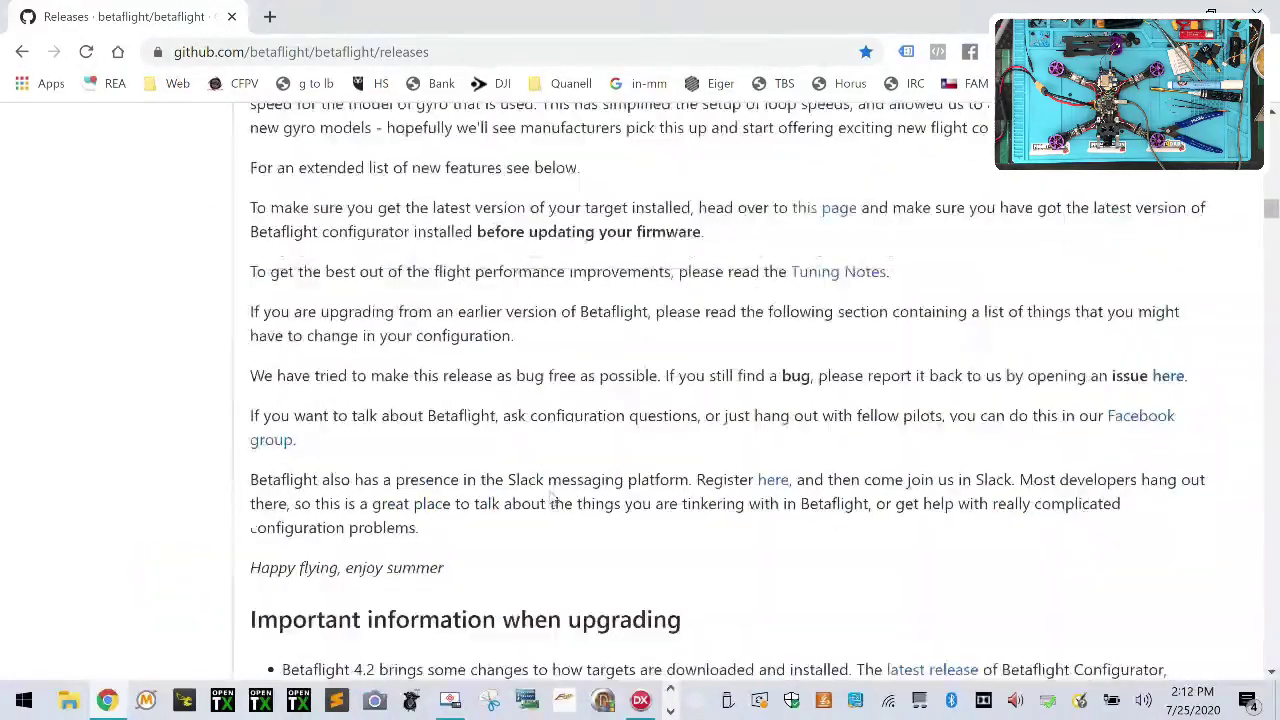
pyautogui.scroll(-20, 552, 498)
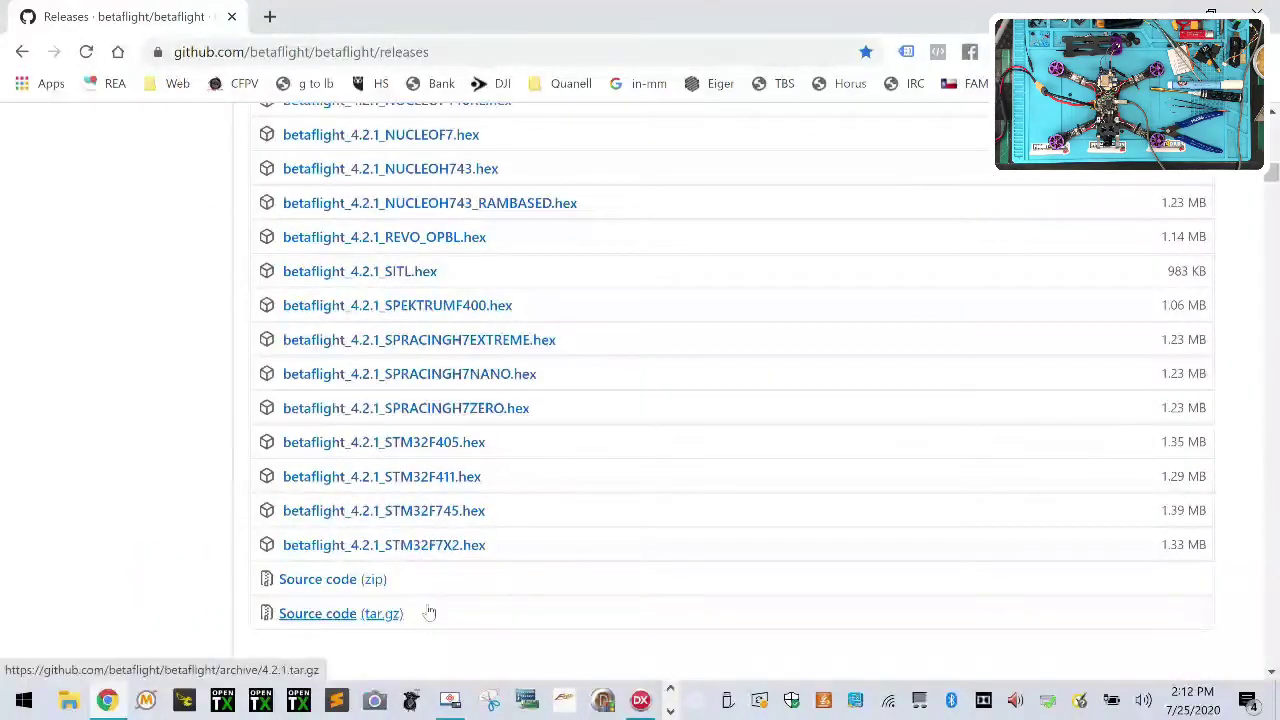
pyautogui.scroll(-5, 425, 615)
pyautogui.scroll(20, 1055, 567)
pyautogui.scroll(3, 1055, 567)
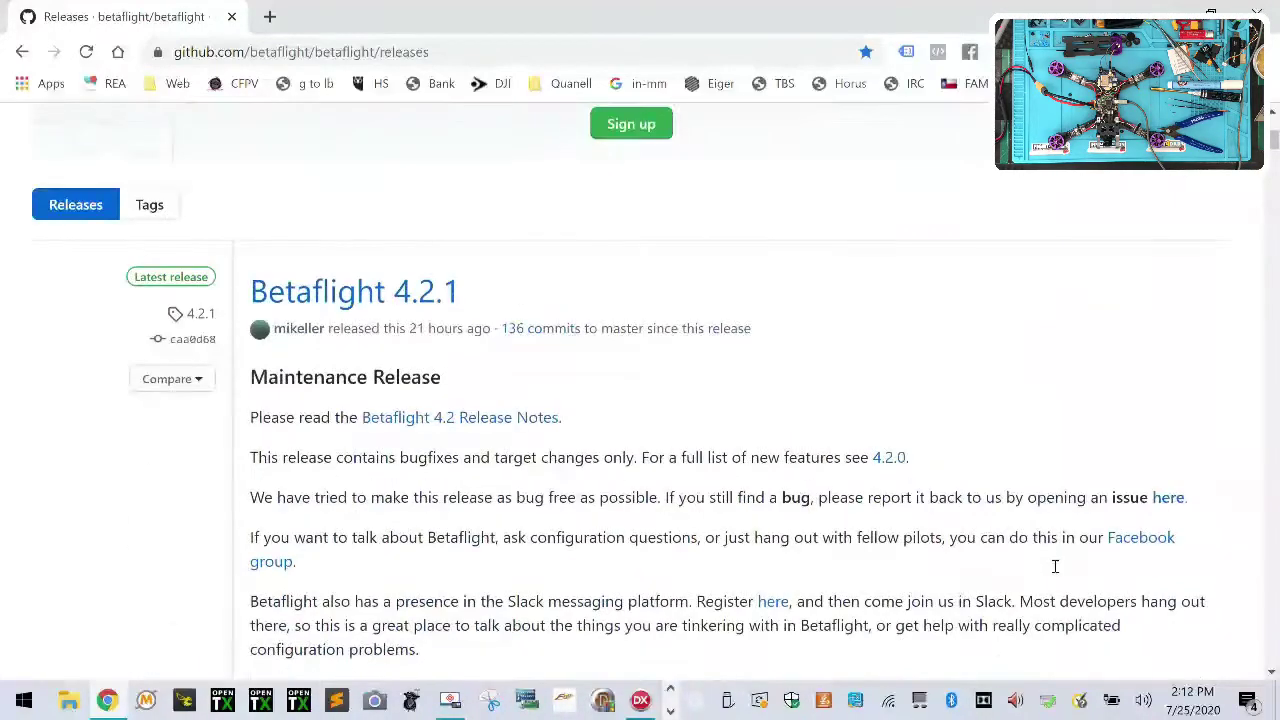
pyautogui.scroll(-6, 1055, 567)
pyautogui.scroll(-20, 1057, 573)
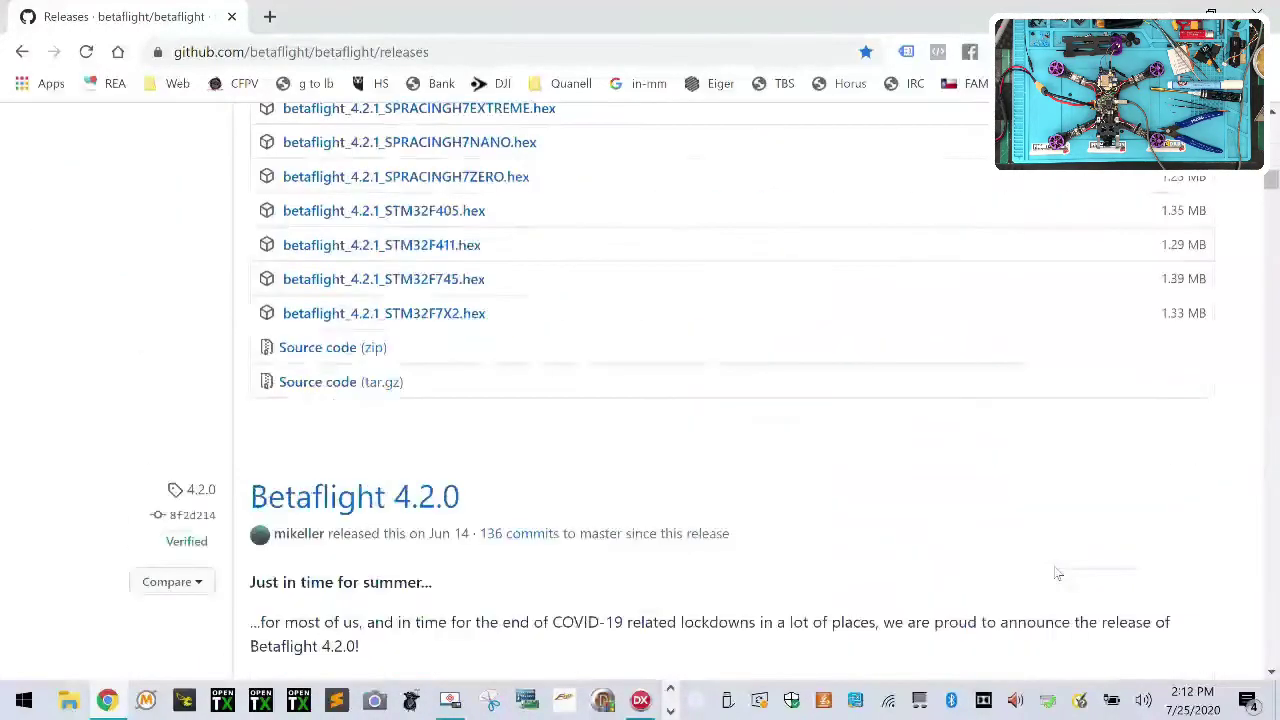
pyautogui.scroll(-10, 1053, 569)
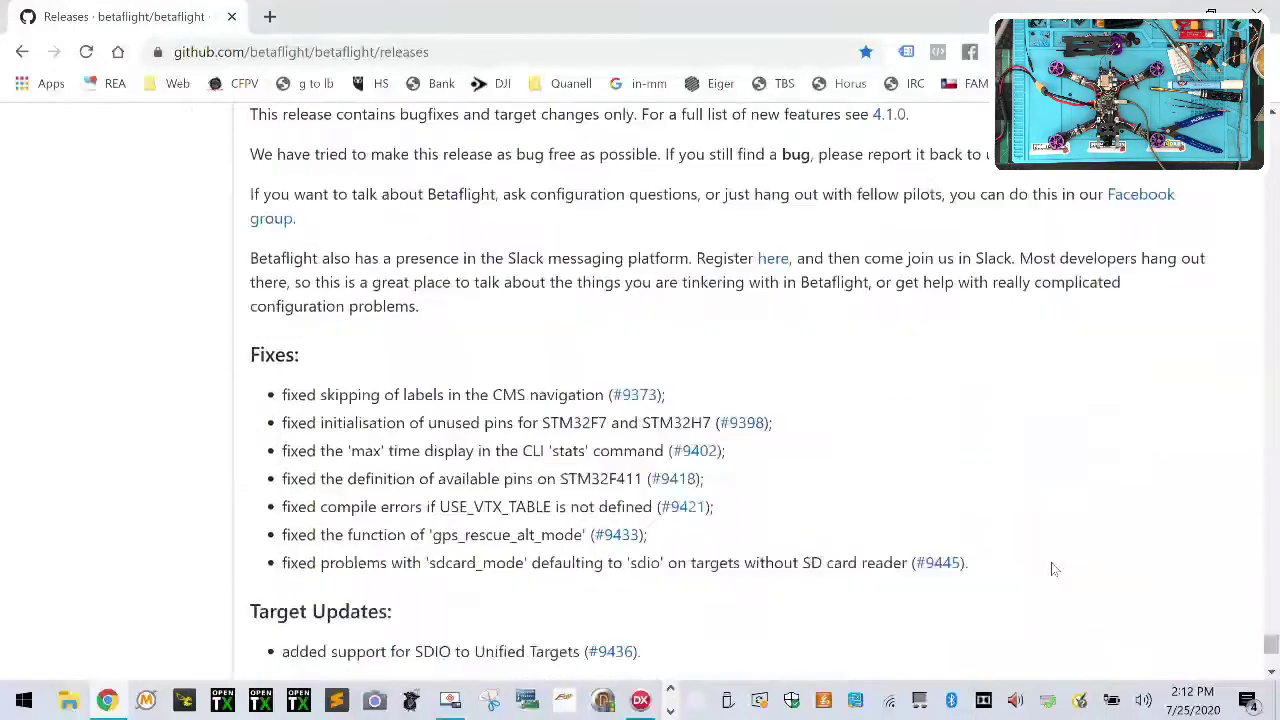
pyautogui.scroll(2, 1053, 569)
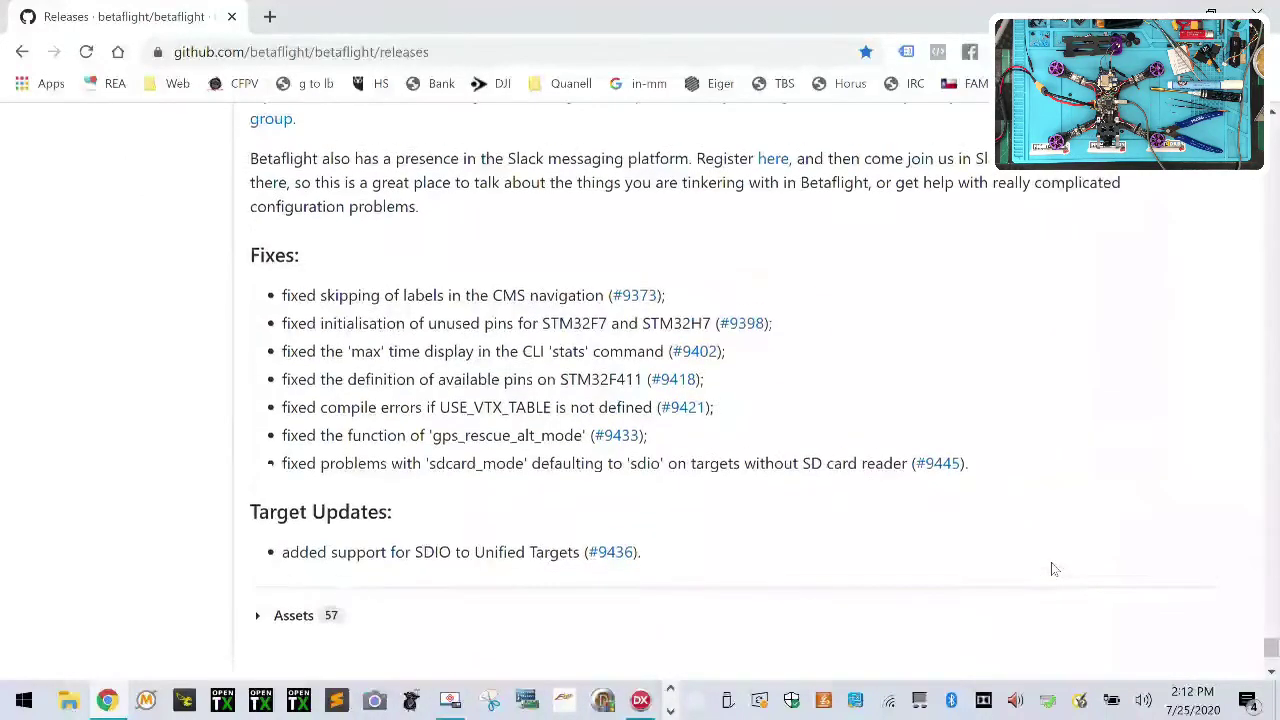
pyautogui.scroll(-8, 1052, 568)
pyautogui.scroll(-7, 1053, 569)
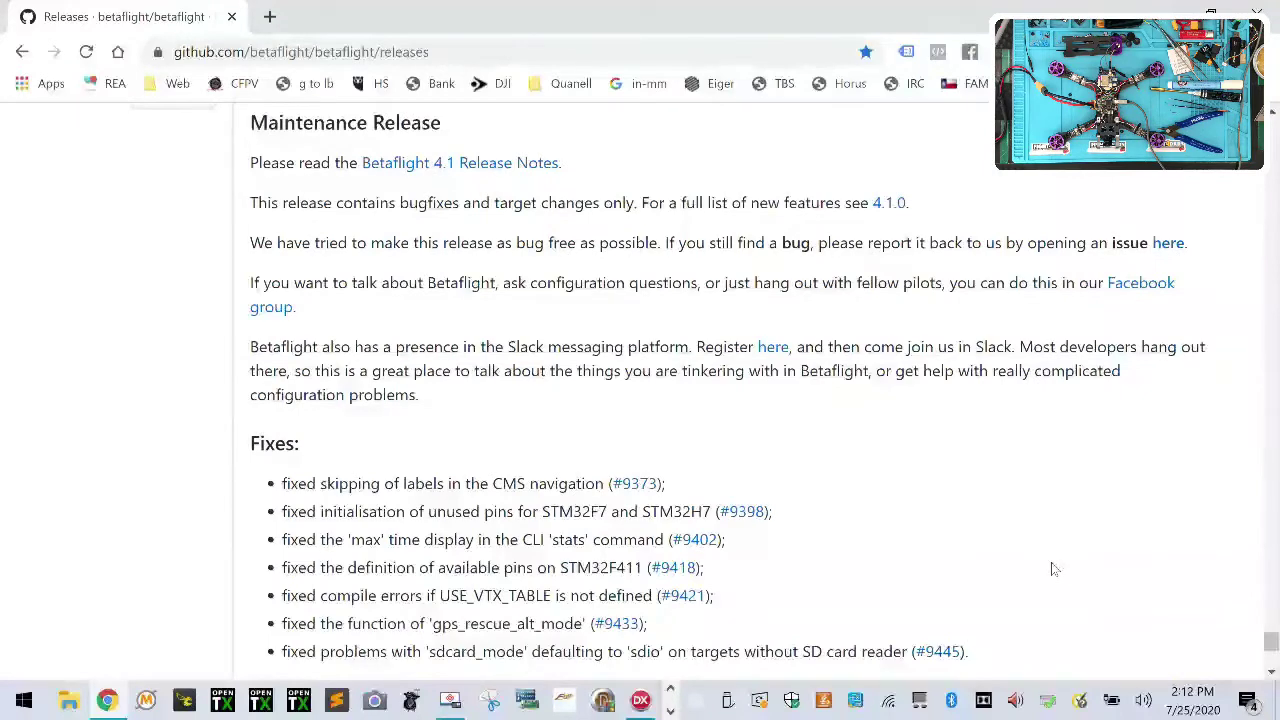
pyautogui.scroll(8, 1053, 569)
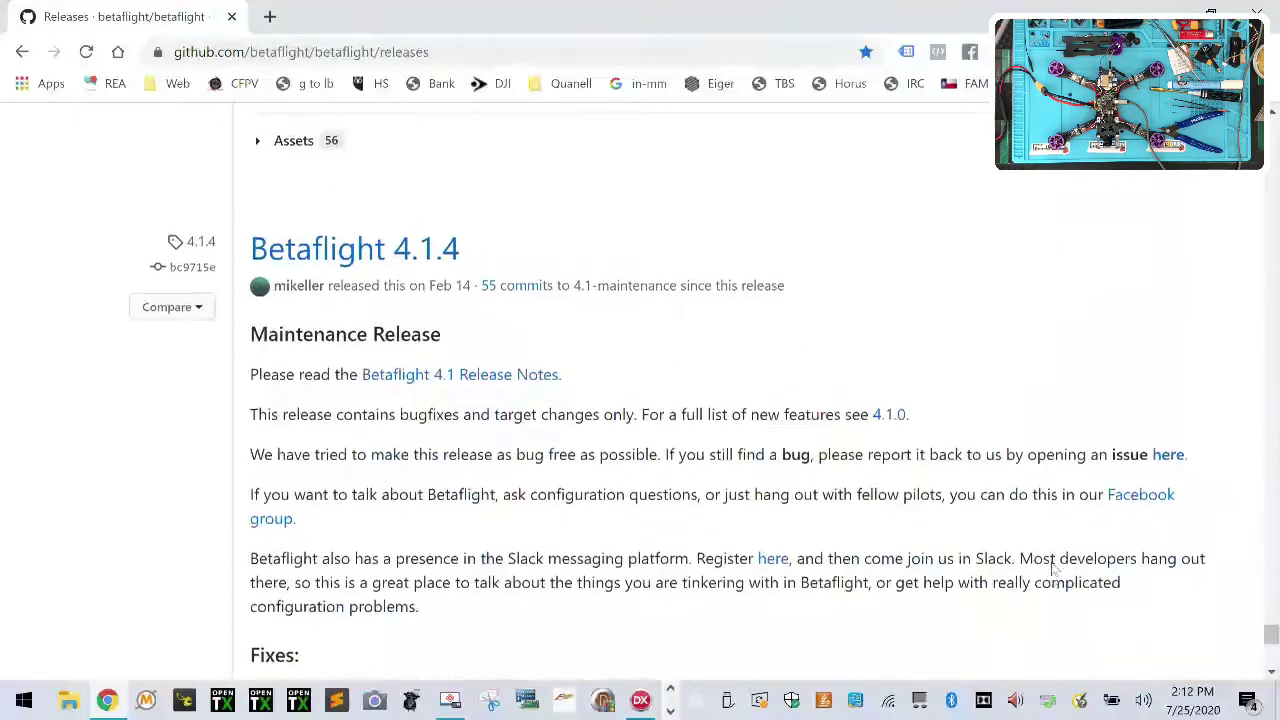
pyautogui.scroll(4, 1052, 568)
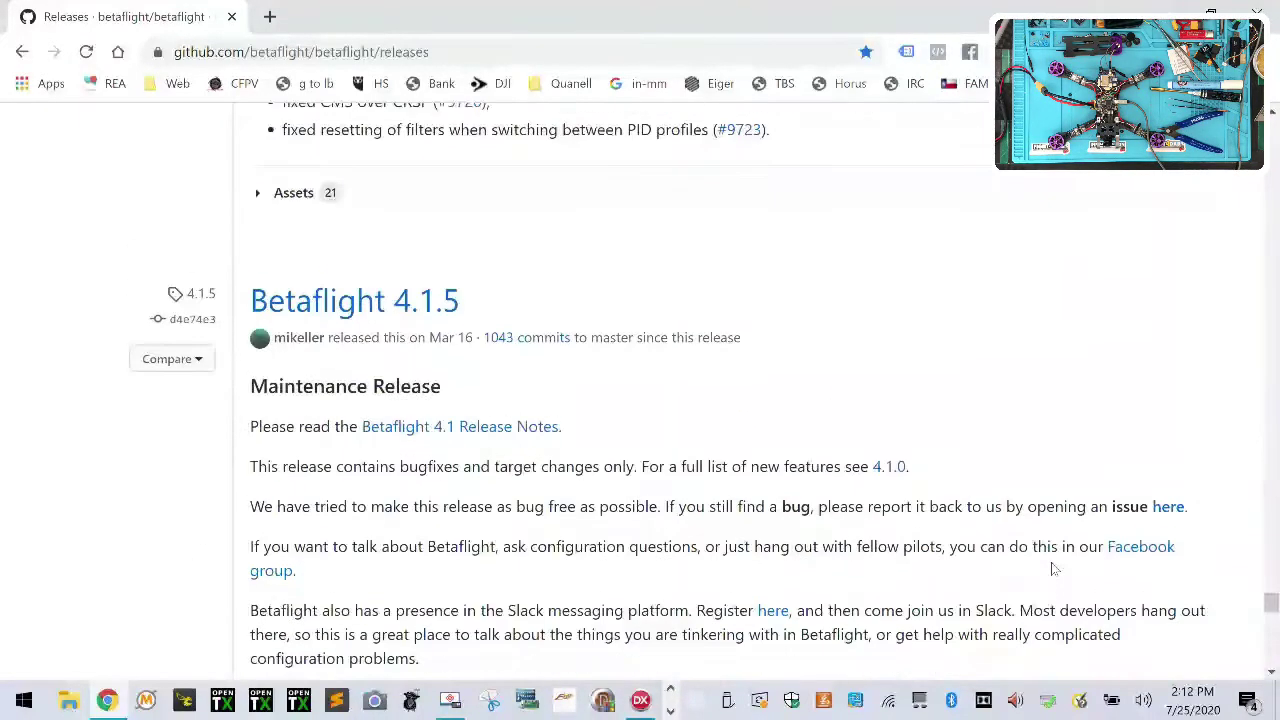
pyautogui.scroll(20, 1051, 568)
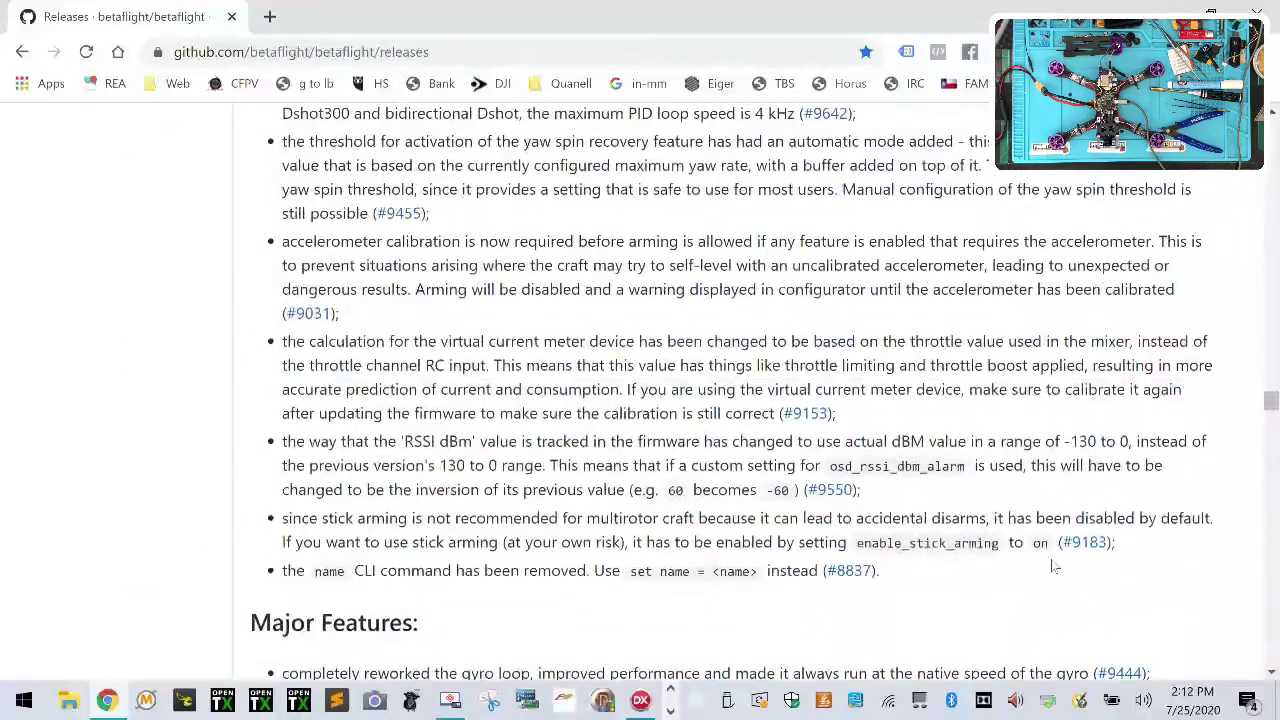
pyautogui.scroll(-18, 1052, 562)
pyautogui.scroll(-10, 1052, 567)
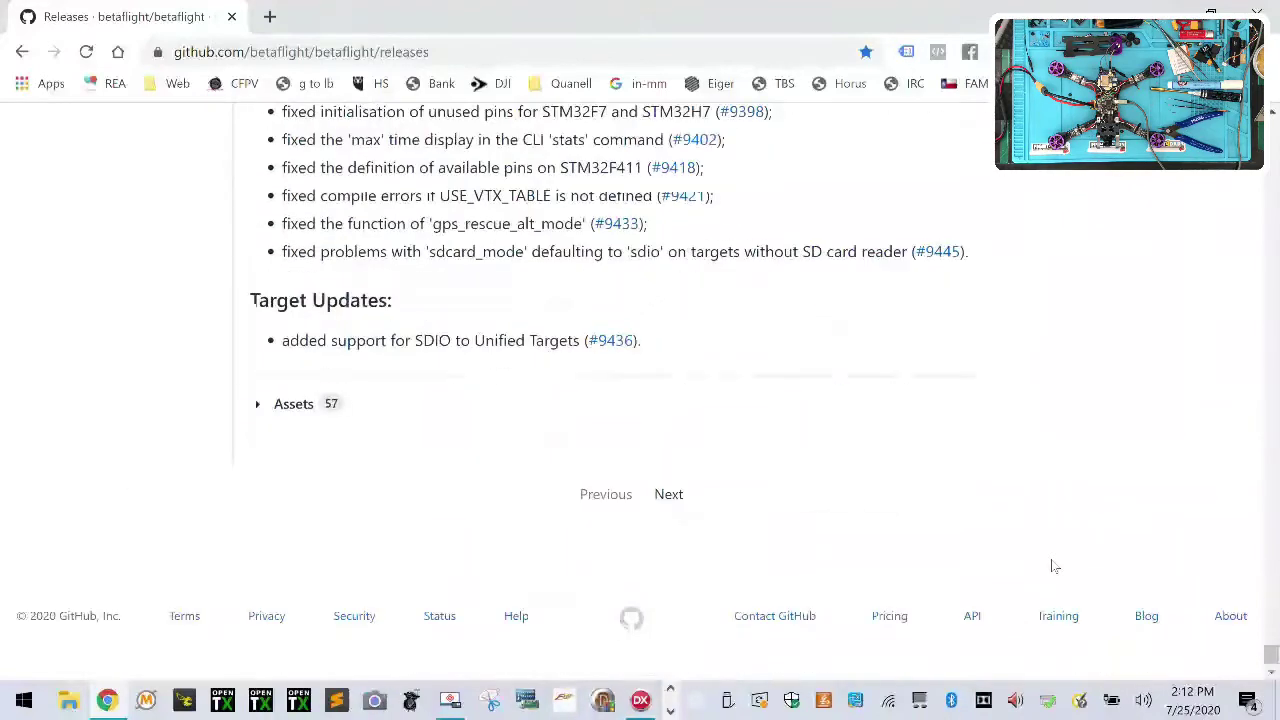
# Search the web for "betaflight firmware targets" and open the betaflight/betaflight releases page on GitHub from the results.
pyautogui.click(472, 50)
pyautogui.write('betaflight ')
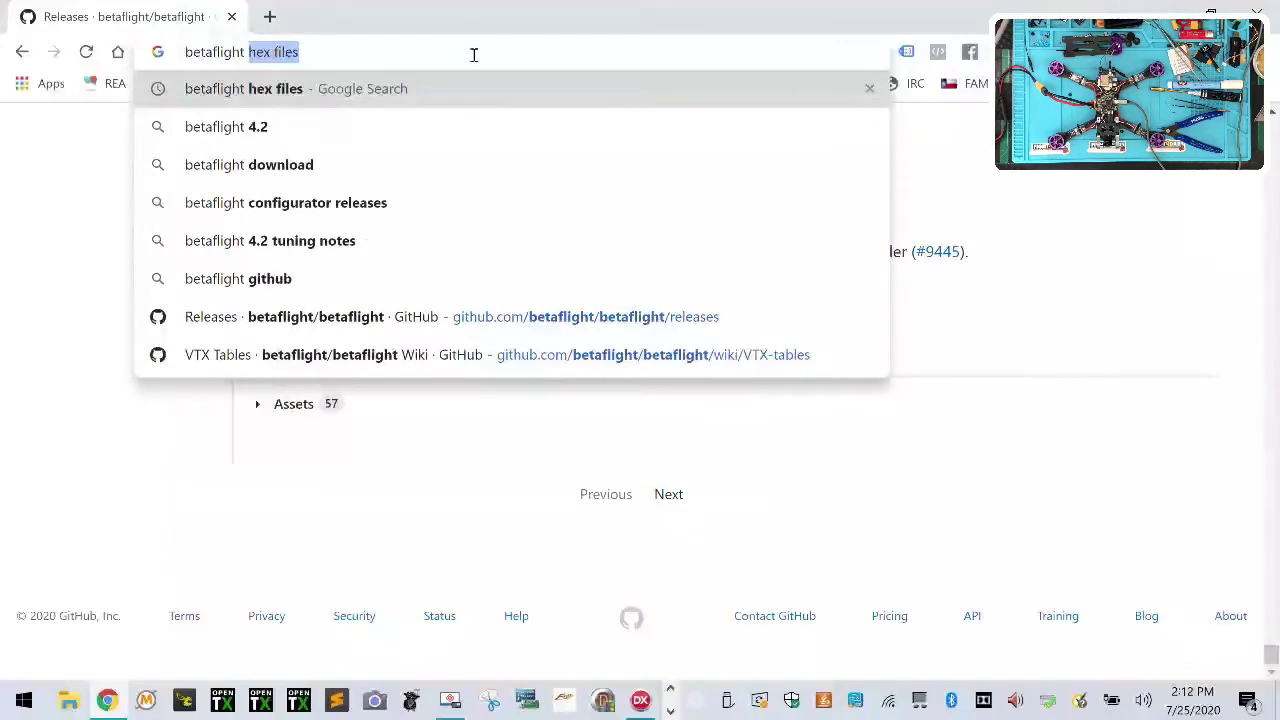
pyautogui.write('firmwar')
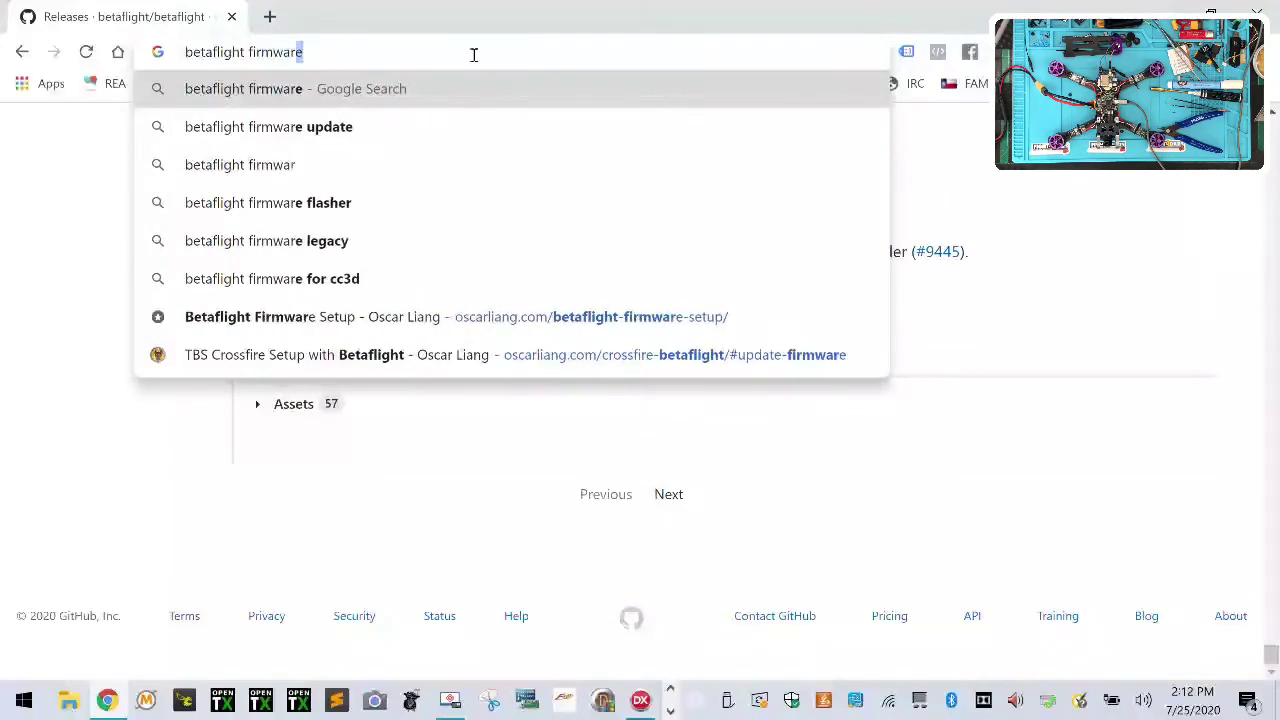
pyautogui.write('e targest')
pyautogui.press('BackSpace')
pyautogui.press('BackSpace')
pyautogui.write('target')
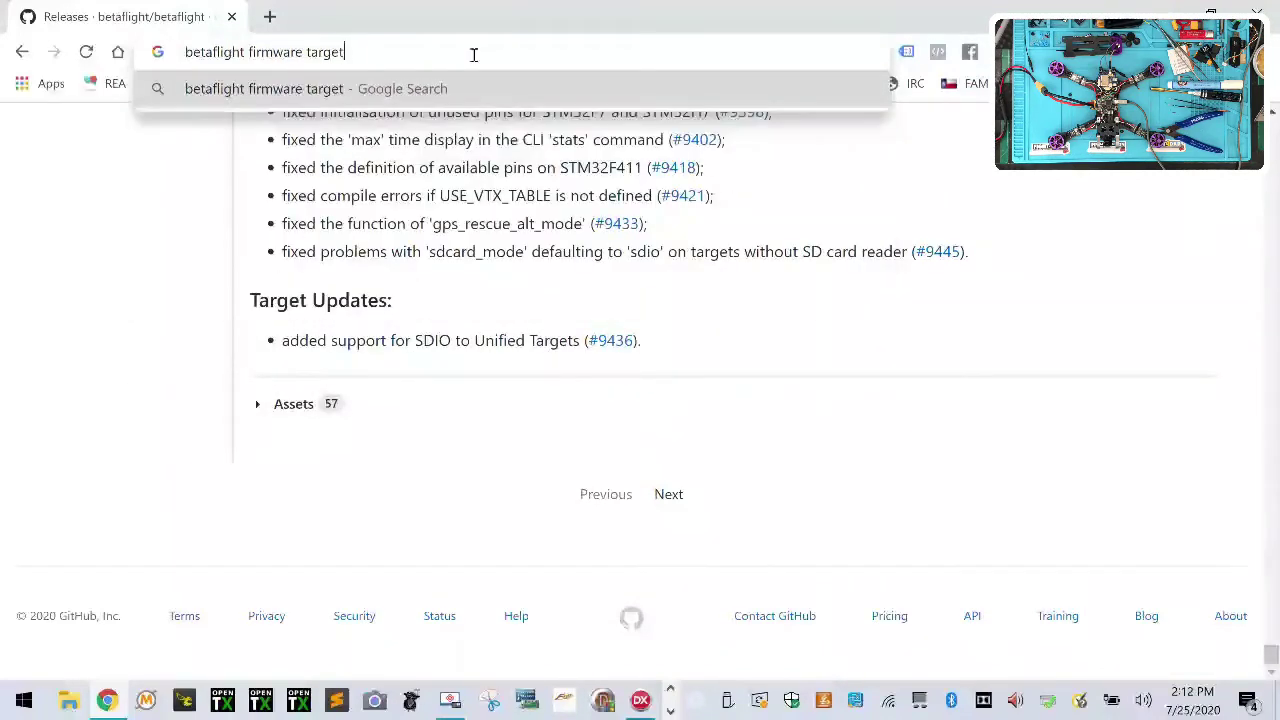
pyautogui.write('s')
pyautogui.press('Return')
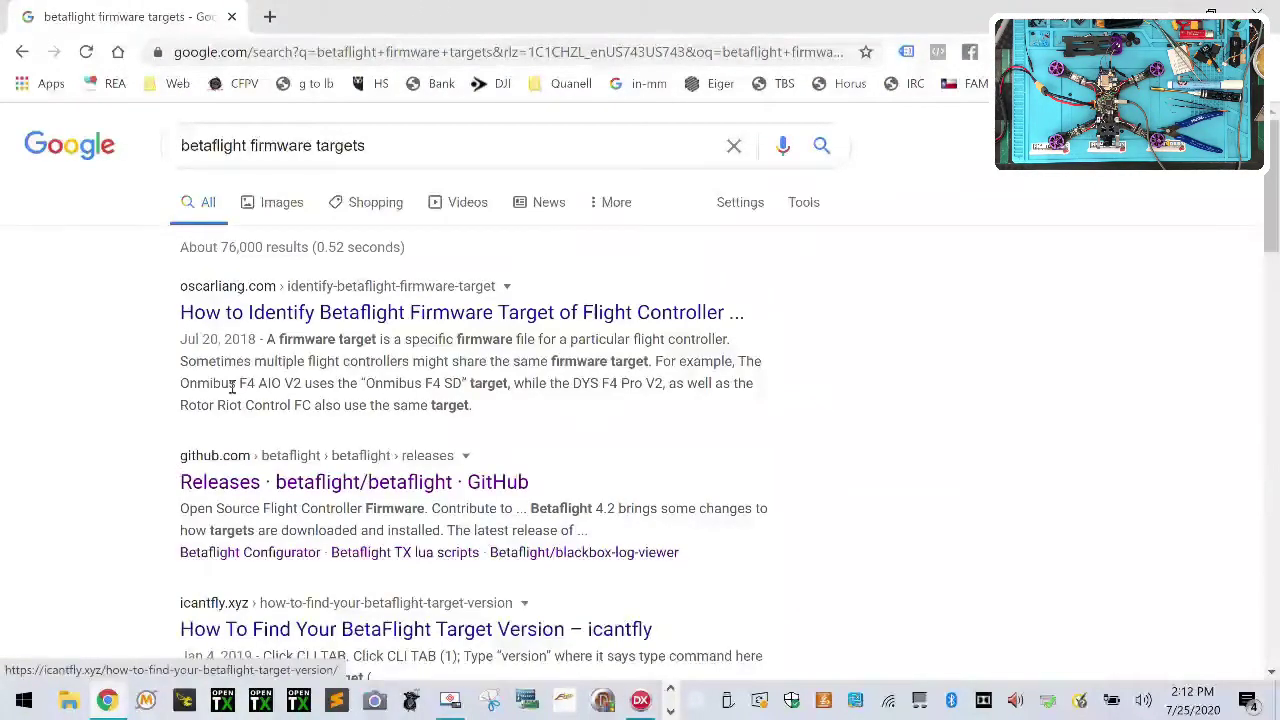
pyautogui.scroll(-2, 405, 600)
pyautogui.scroll(-1, 405, 604)
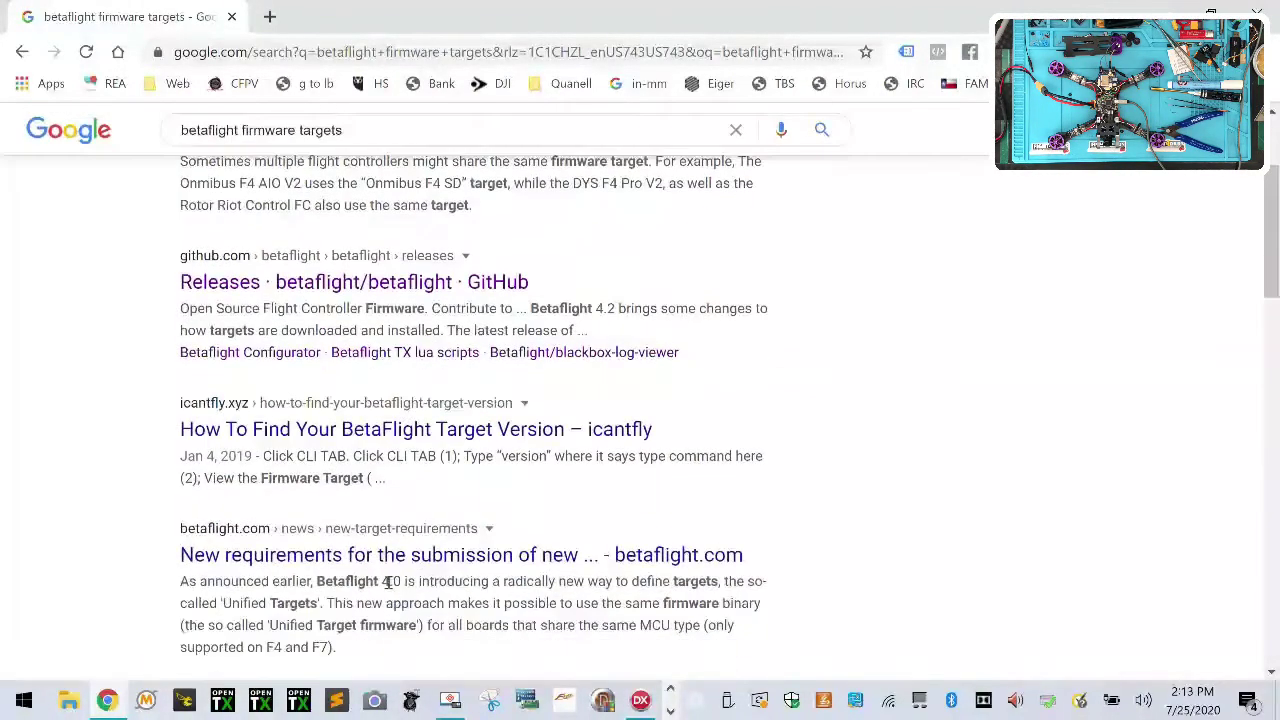
pyautogui.click(412, 282)
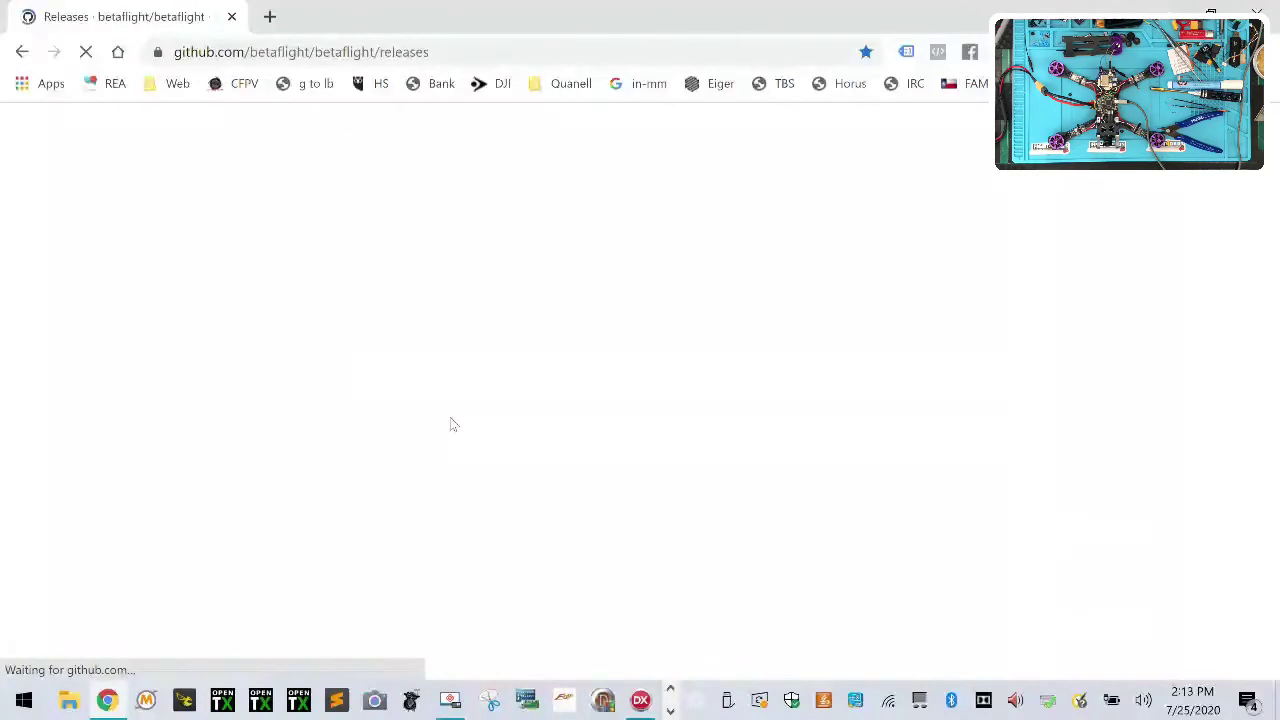
# Read through the 4.2.1, 4.2.0, release candidate and 4.1.7 entries, checking their notes and assets for older target firmware.
pyautogui.scroll(-2, 440, 490)
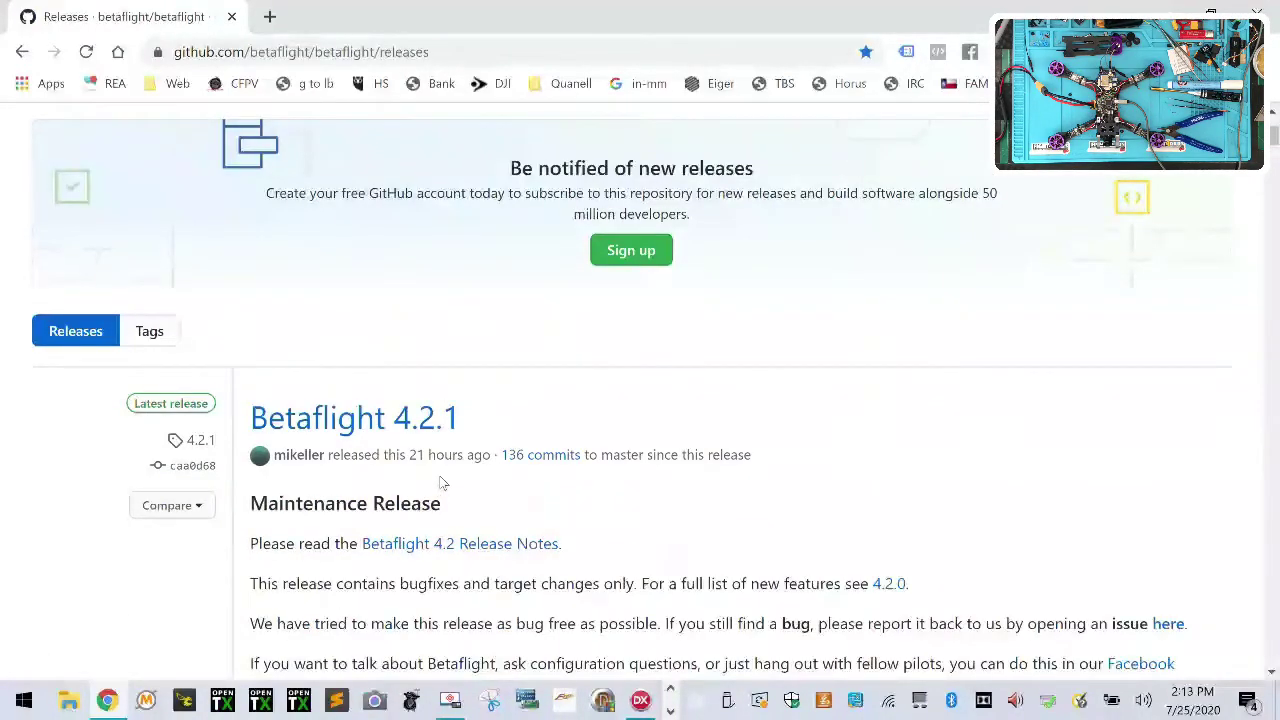
pyautogui.scroll(2, 443, 483)
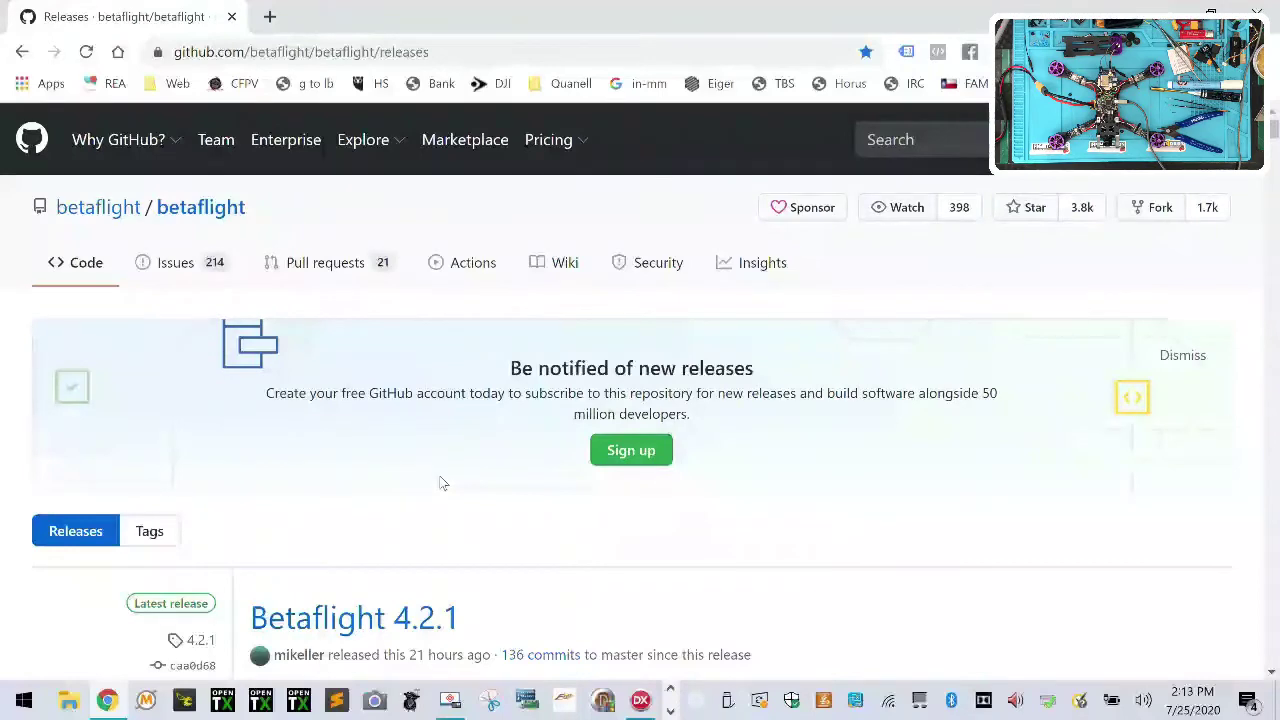
pyautogui.scroll(-6, 443, 483)
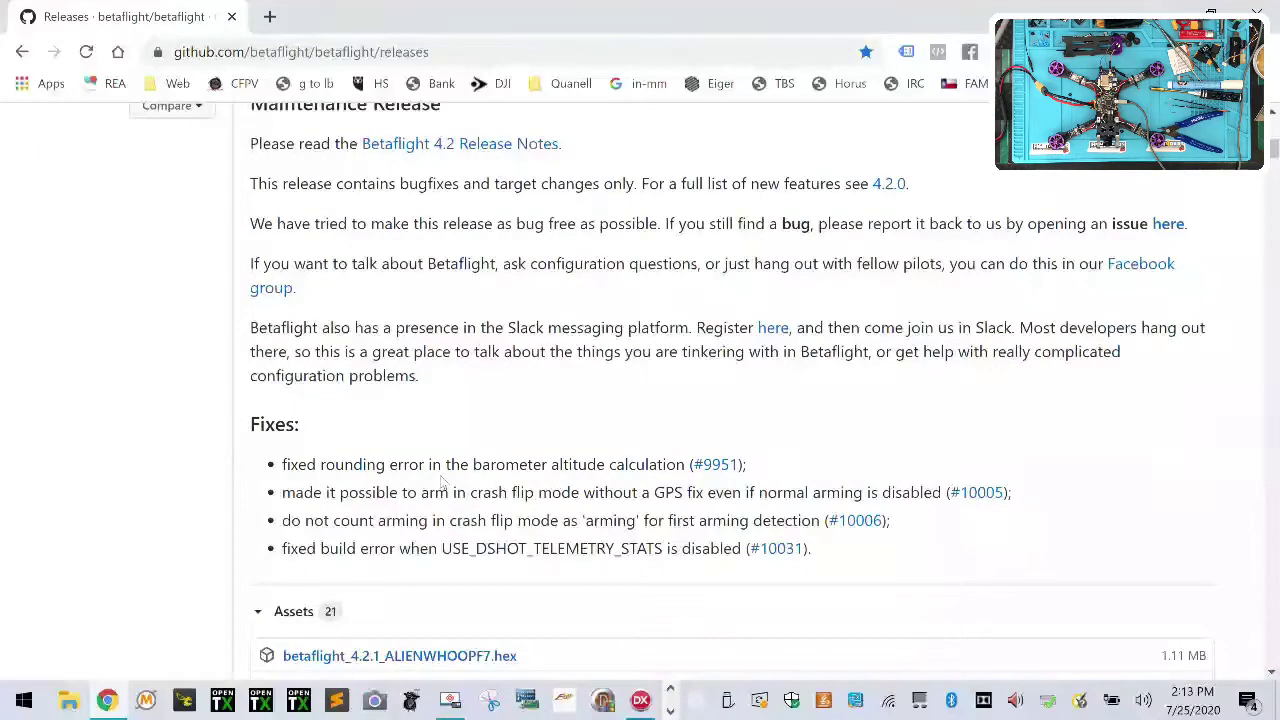
pyautogui.scroll(-4, 443, 483)
pyautogui.scroll(-6, 443, 483)
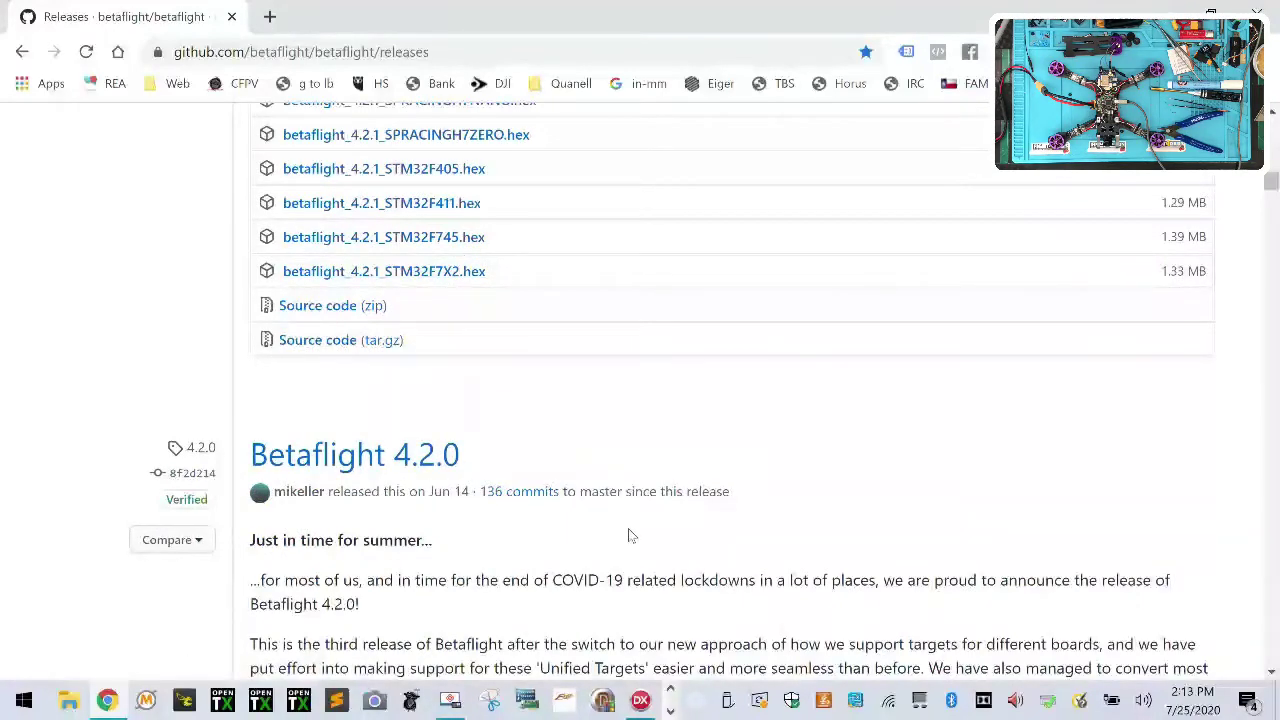
pyautogui.scroll(-10, 546, 523)
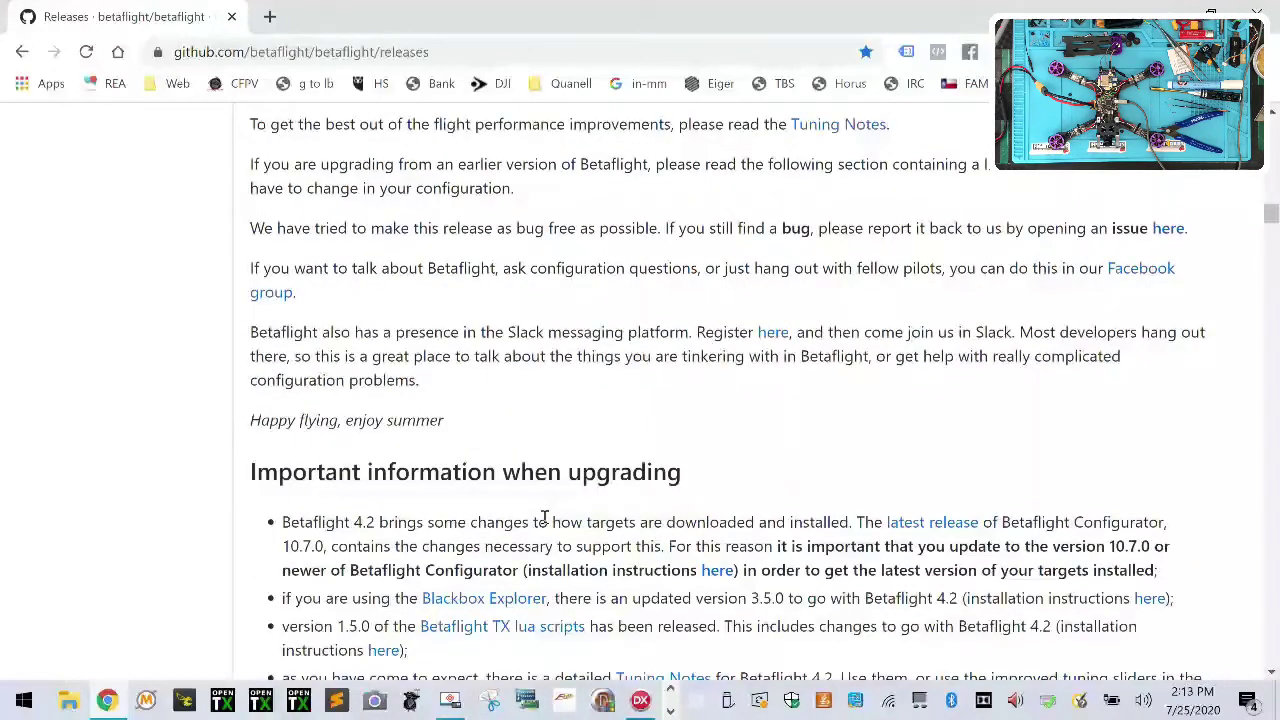
pyautogui.scroll(2, 546, 517)
pyautogui.scroll(-2, 546, 517)
pyautogui.scroll(-4, 545, 517)
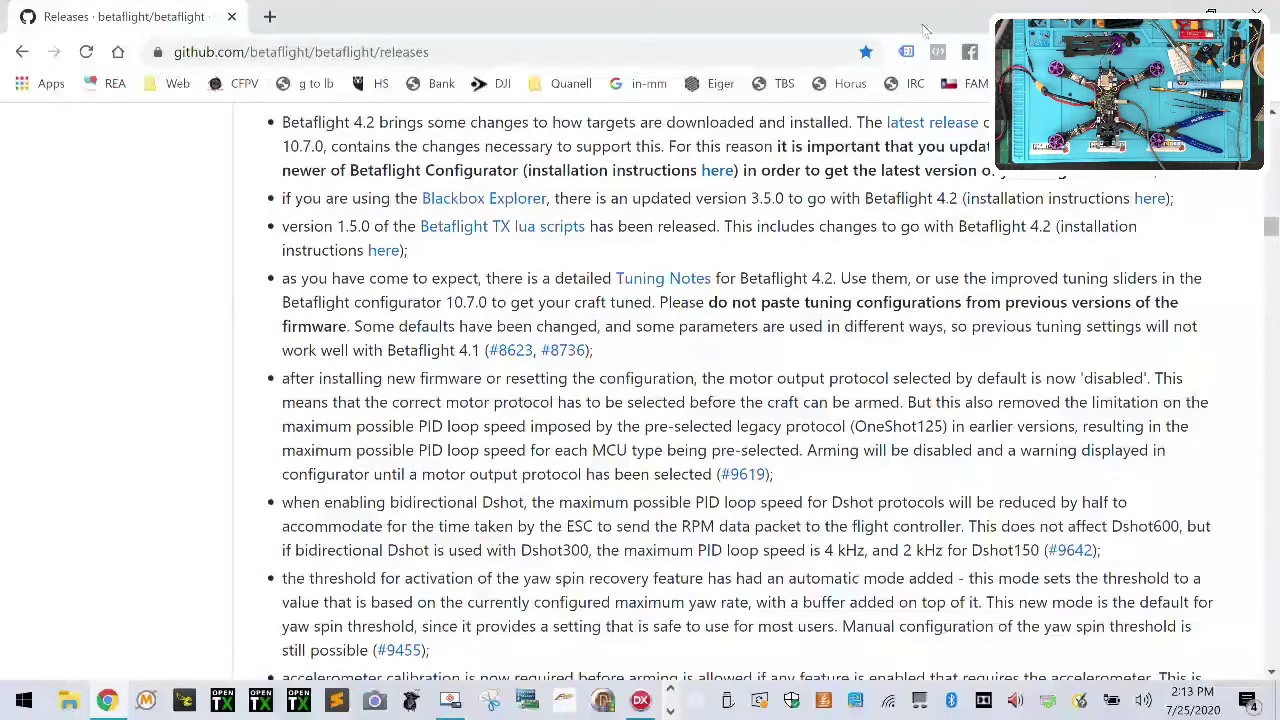
pyautogui.scroll(3, 790, 290)
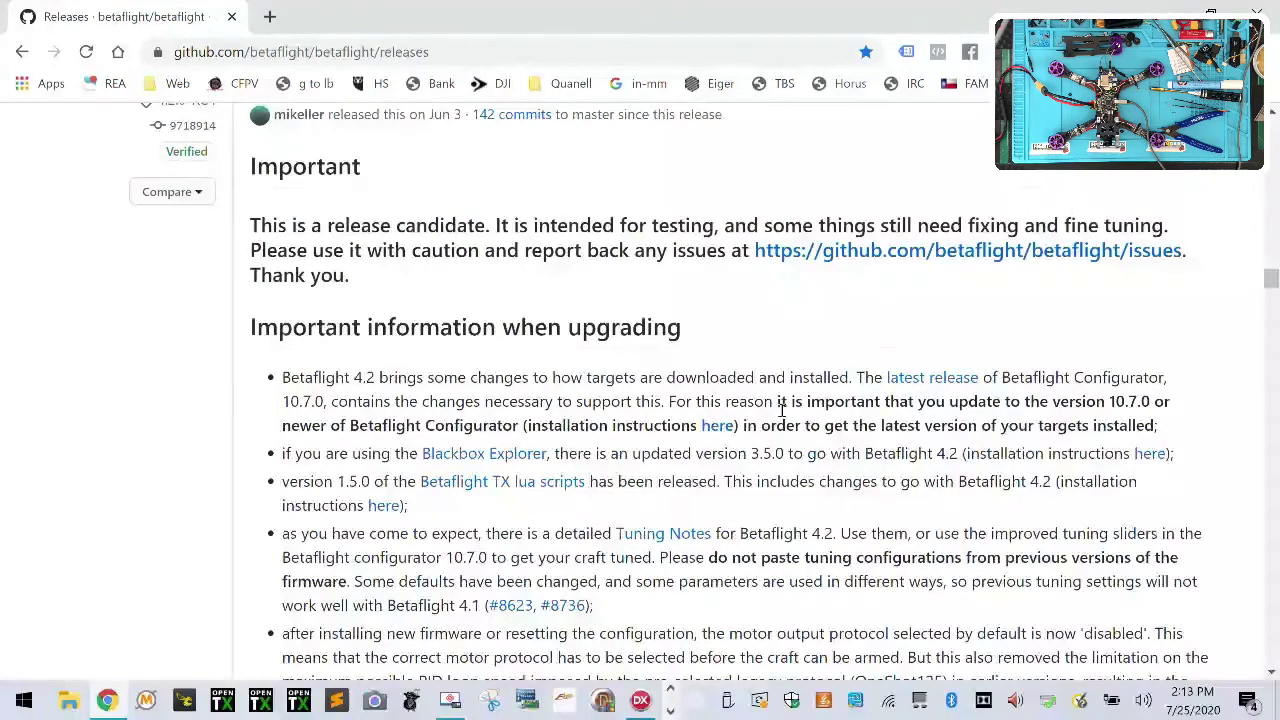
pyautogui.scroll(-2, 782, 409)
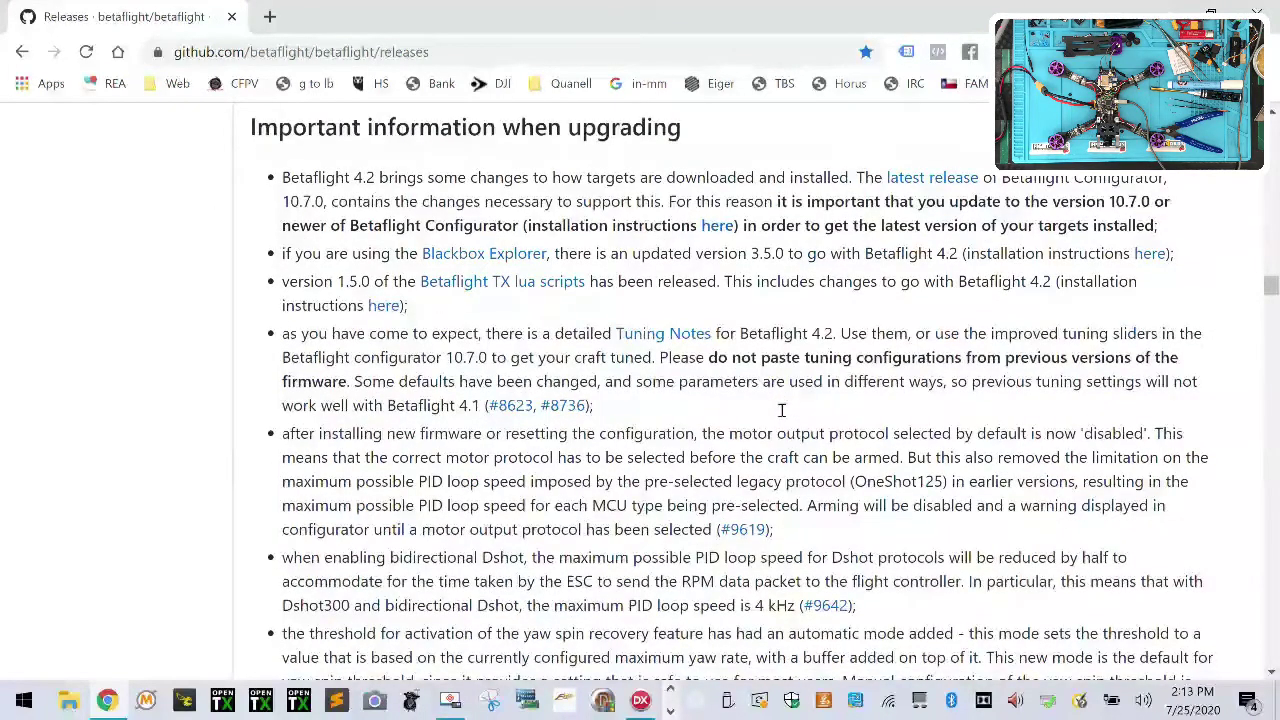
pyautogui.scroll(-10, 782, 409)
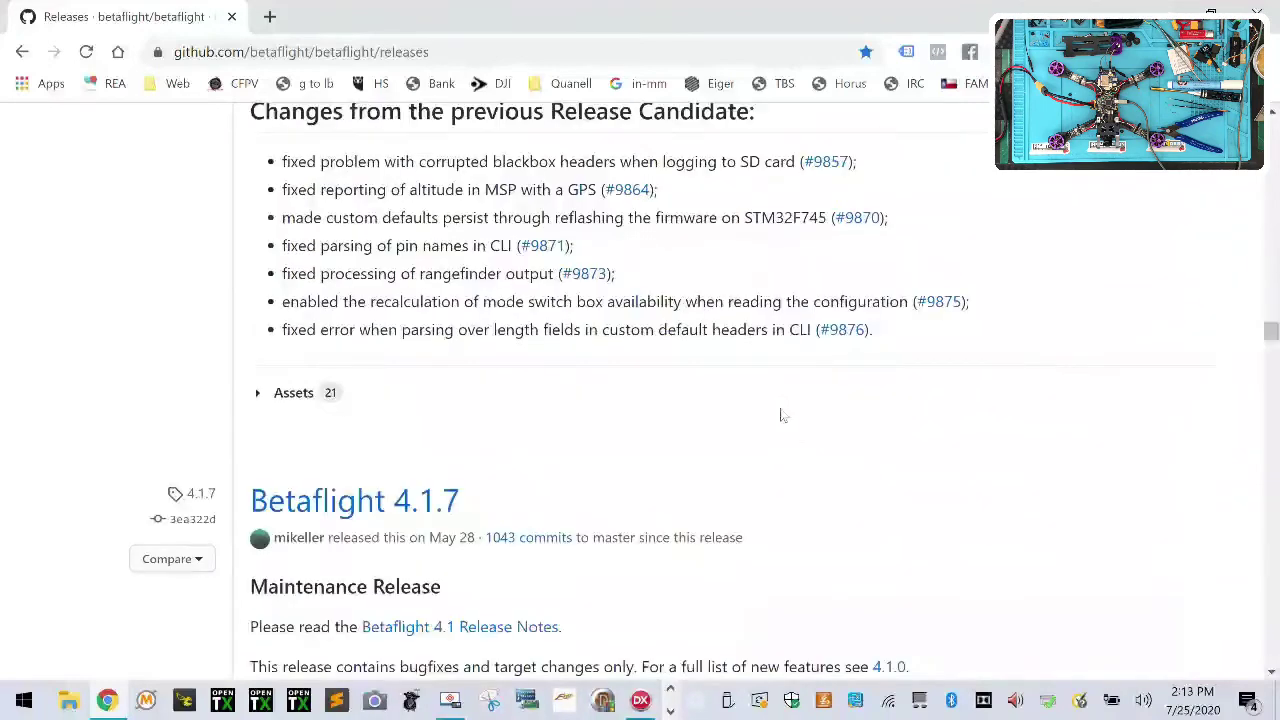
pyautogui.scroll(-6, 783, 392)
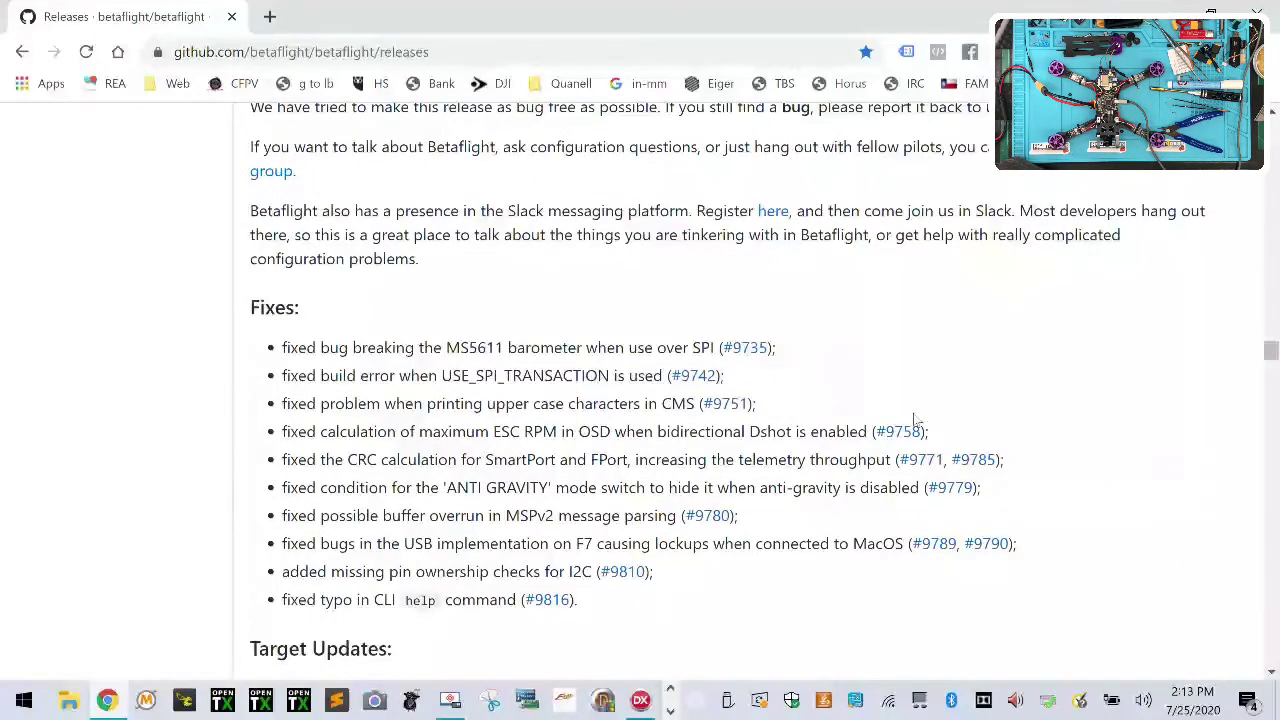
pyautogui.scroll(-4, 913, 421)
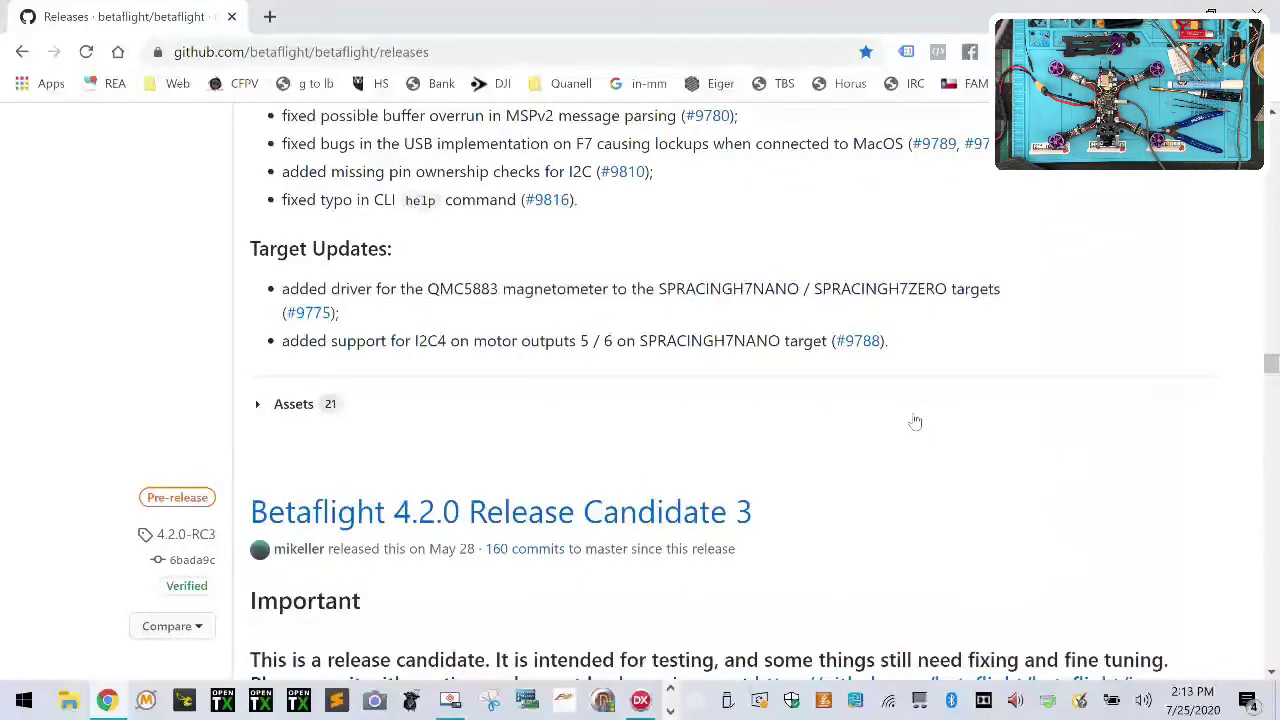
pyautogui.scroll(-5, 915, 418)
pyautogui.scroll(-6, 915, 418)
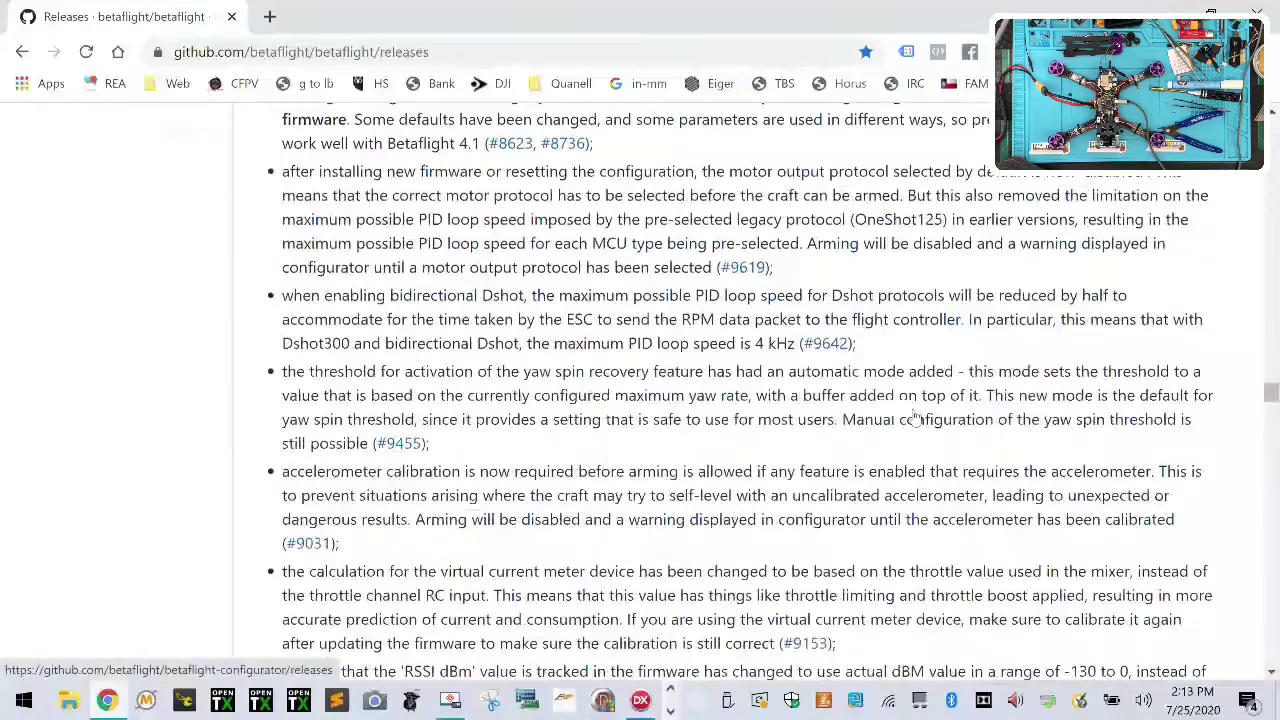
pyautogui.scroll(3, 913, 418)
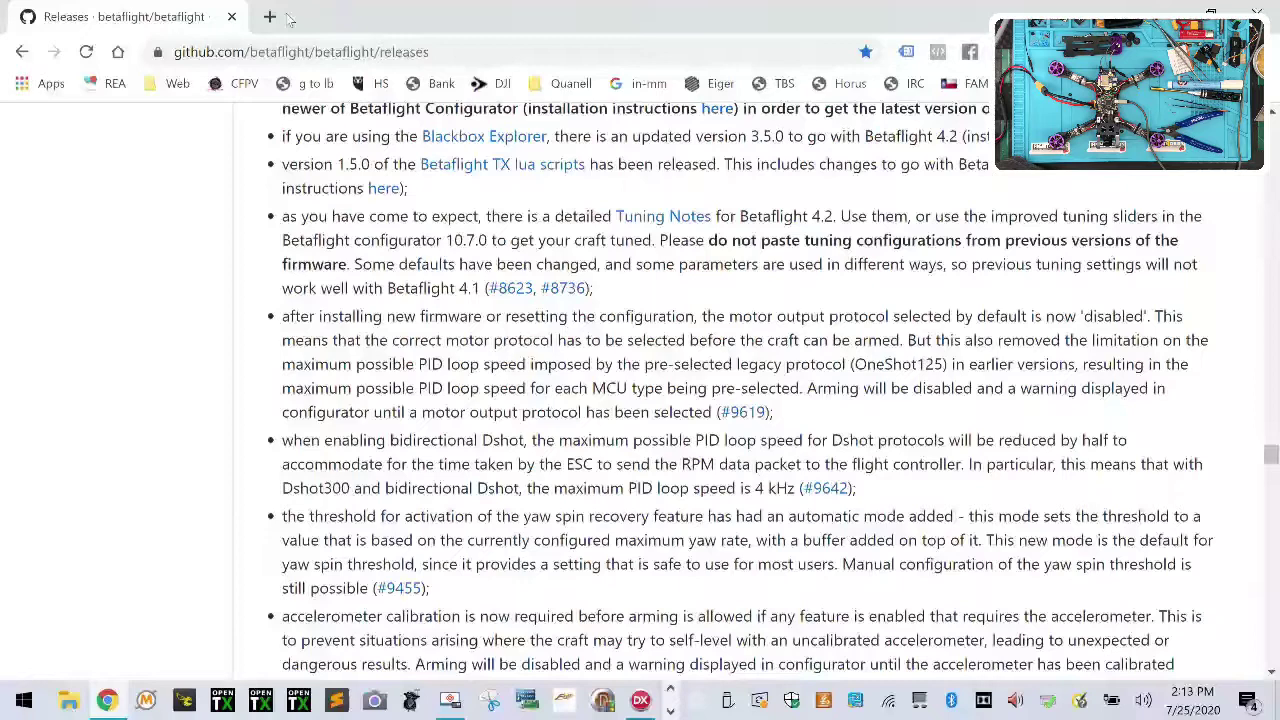
# Open the bookmarked CycloneFPV site in a new browser tab and go to its CFPV Tutorials page.
pyautogui.hotkey('ctrl', 't')
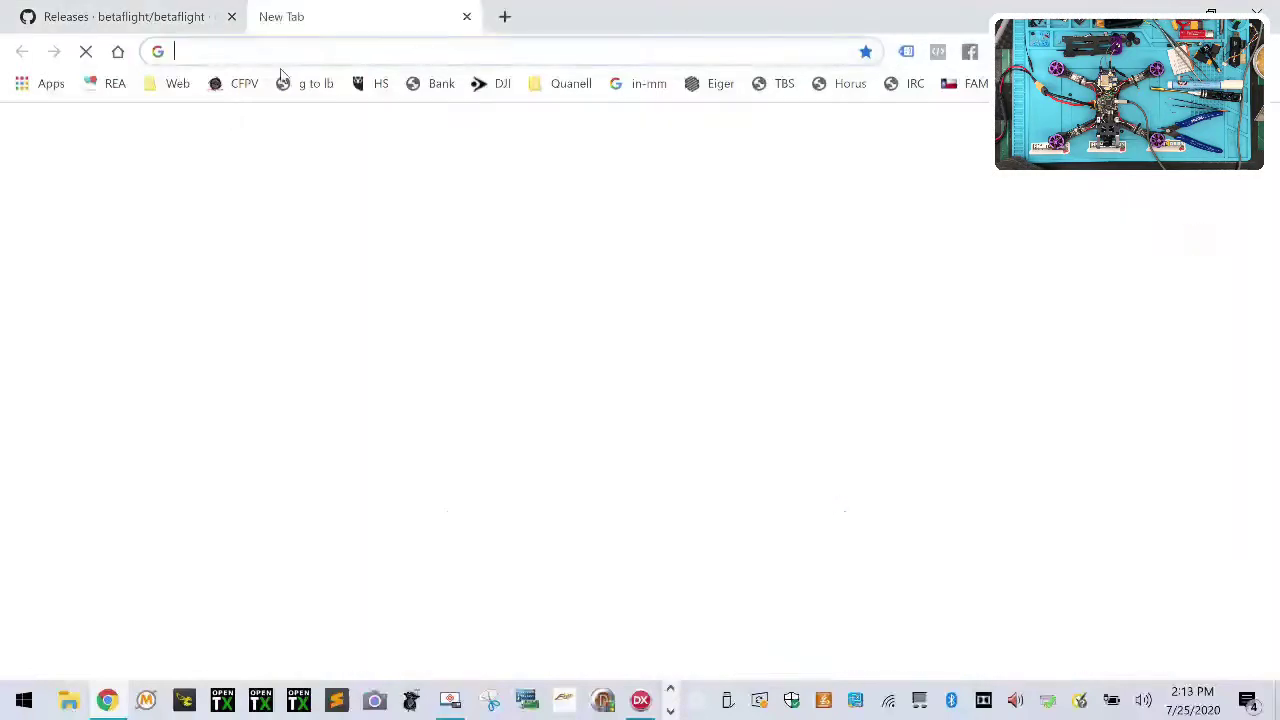
pyautogui.click(243, 88)
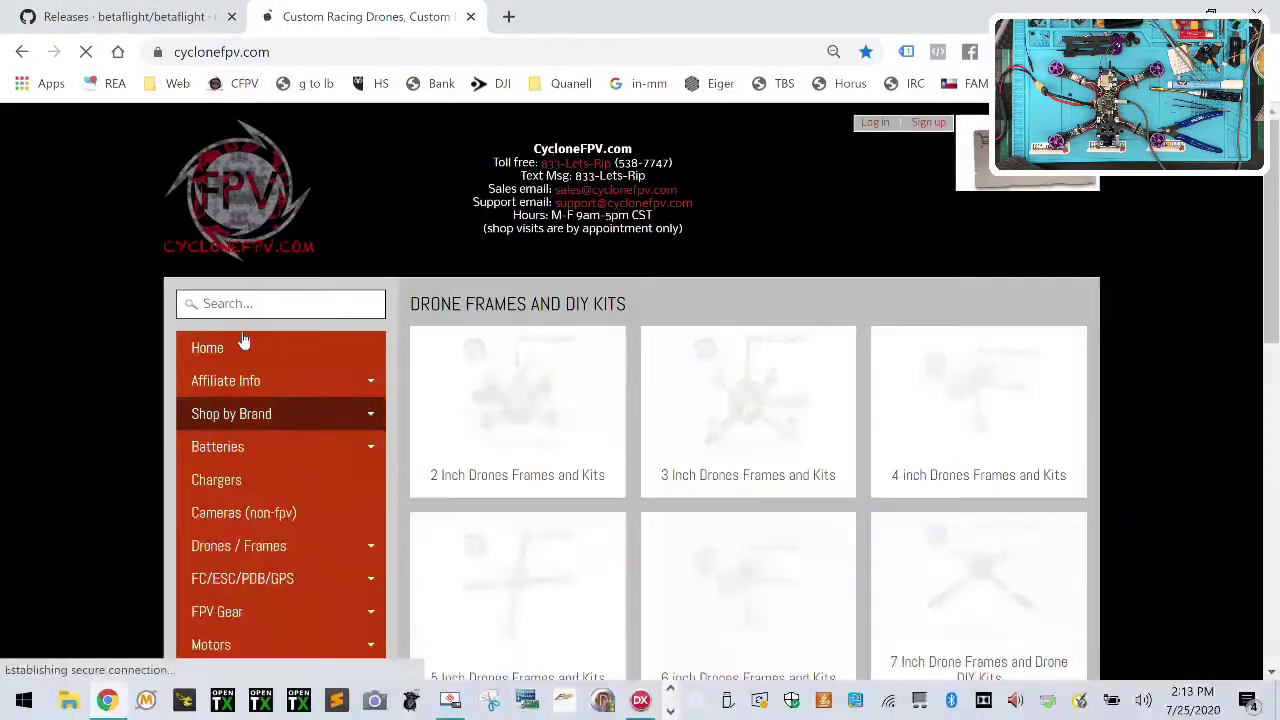
pyautogui.scroll(-10, 281, 515)
pyautogui.scroll(7, 282, 510)
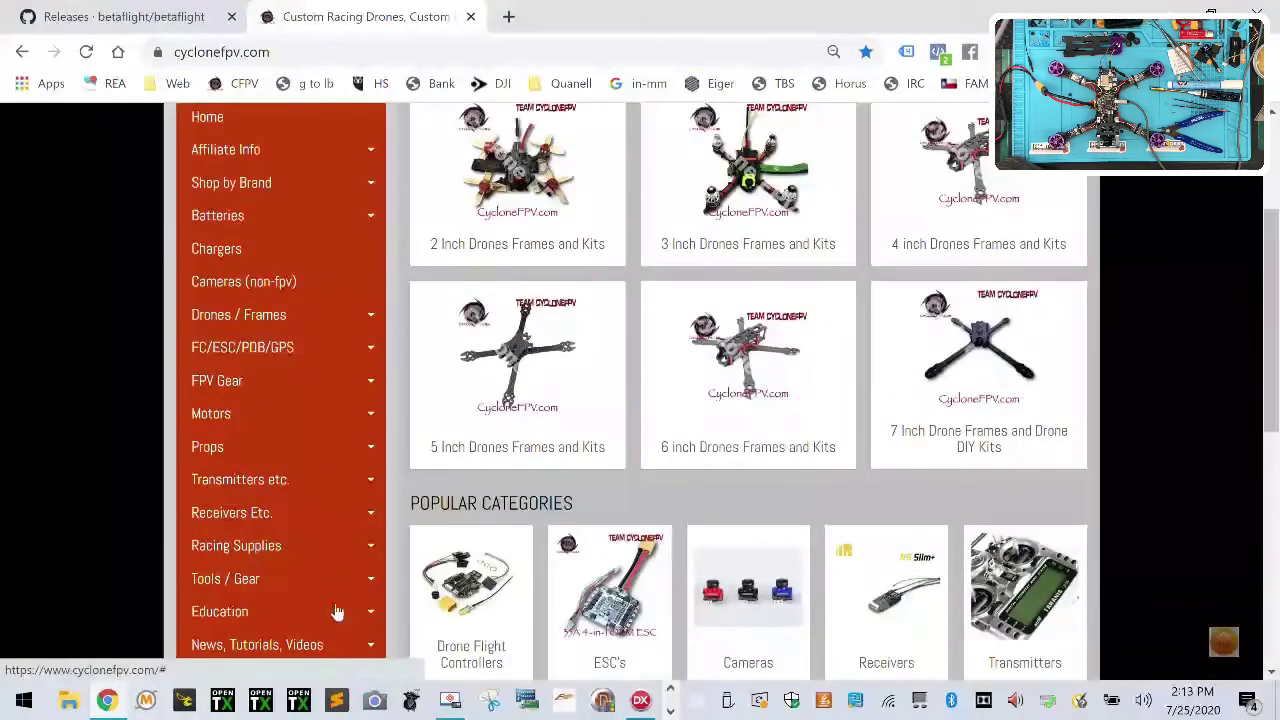
pyautogui.scroll(-2, 370, 515)
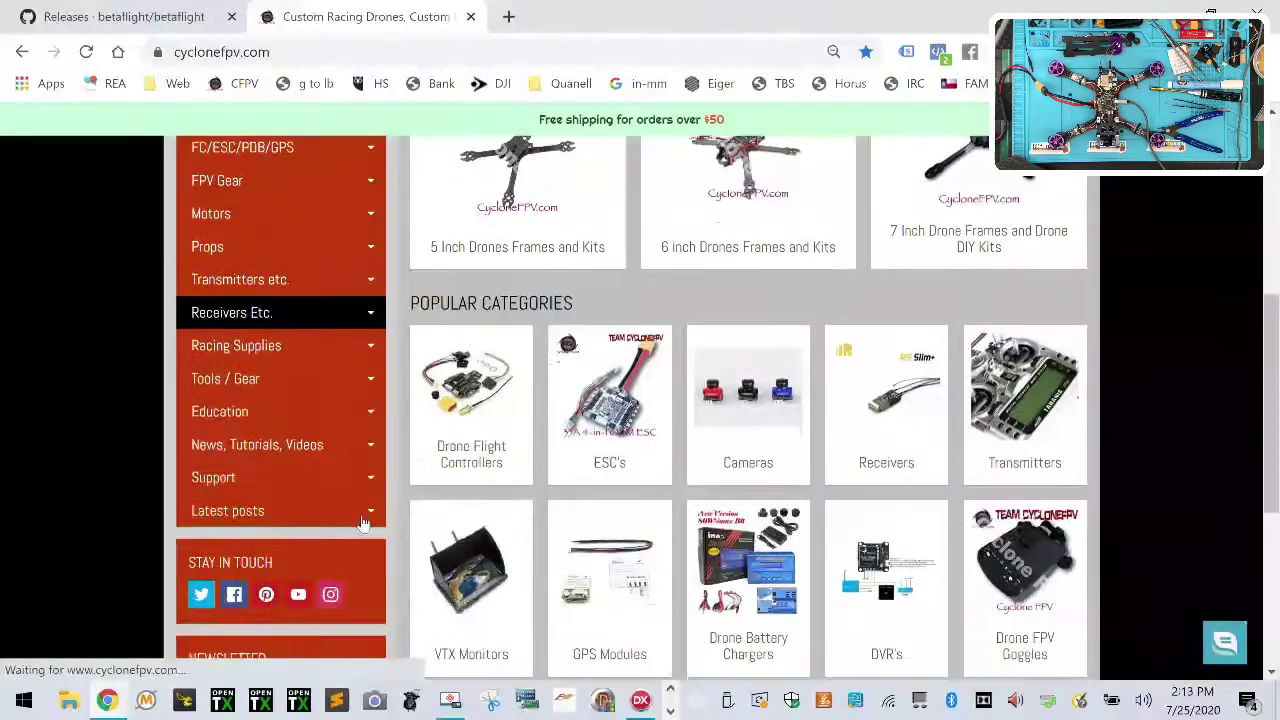
pyautogui.click(371, 445)
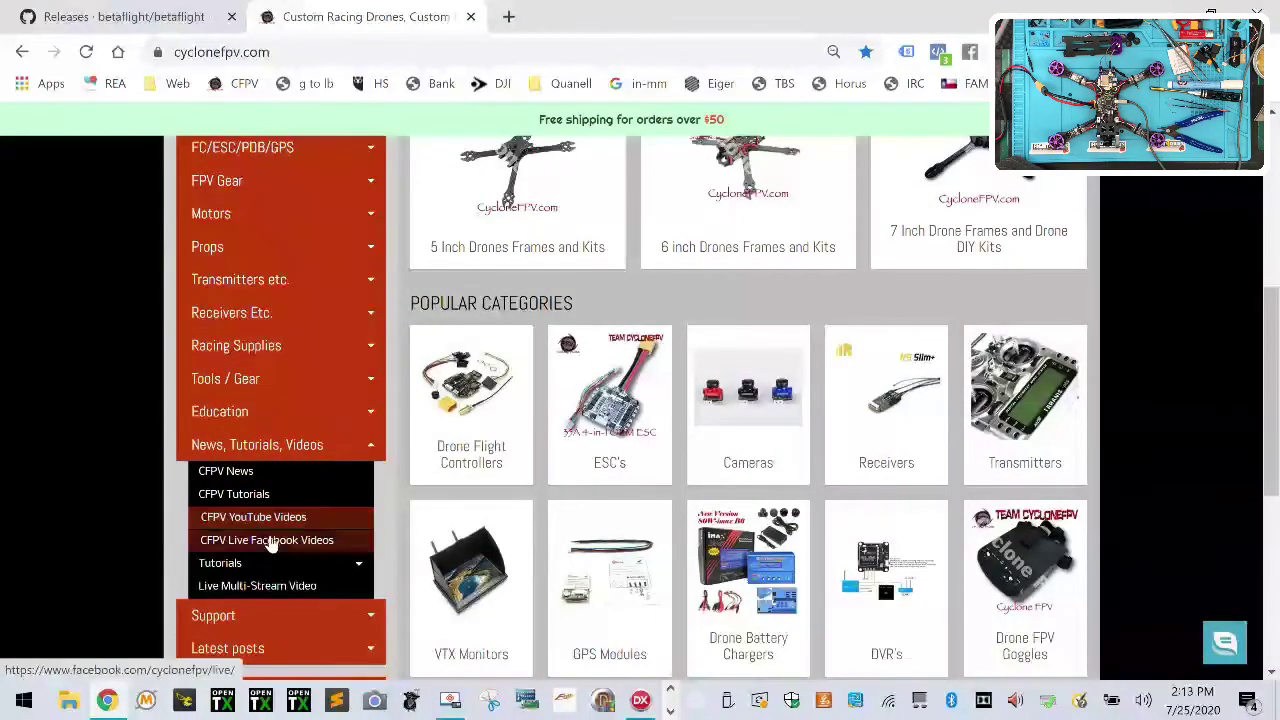
pyautogui.click(243, 502)
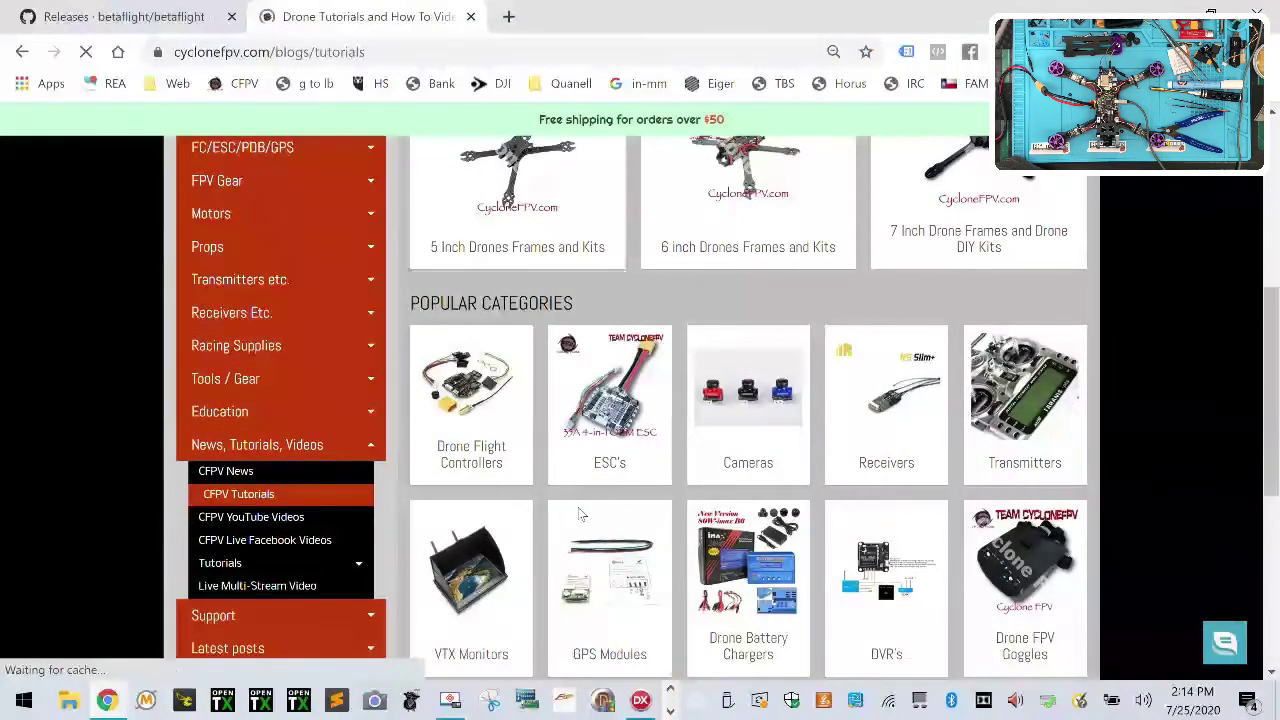
# Filter the drone tutorials by the BetaFlight Download topic and open the "Drones for Beginners Videos and Tutorials" article.
pyautogui.scroll(-8, 762, 494)
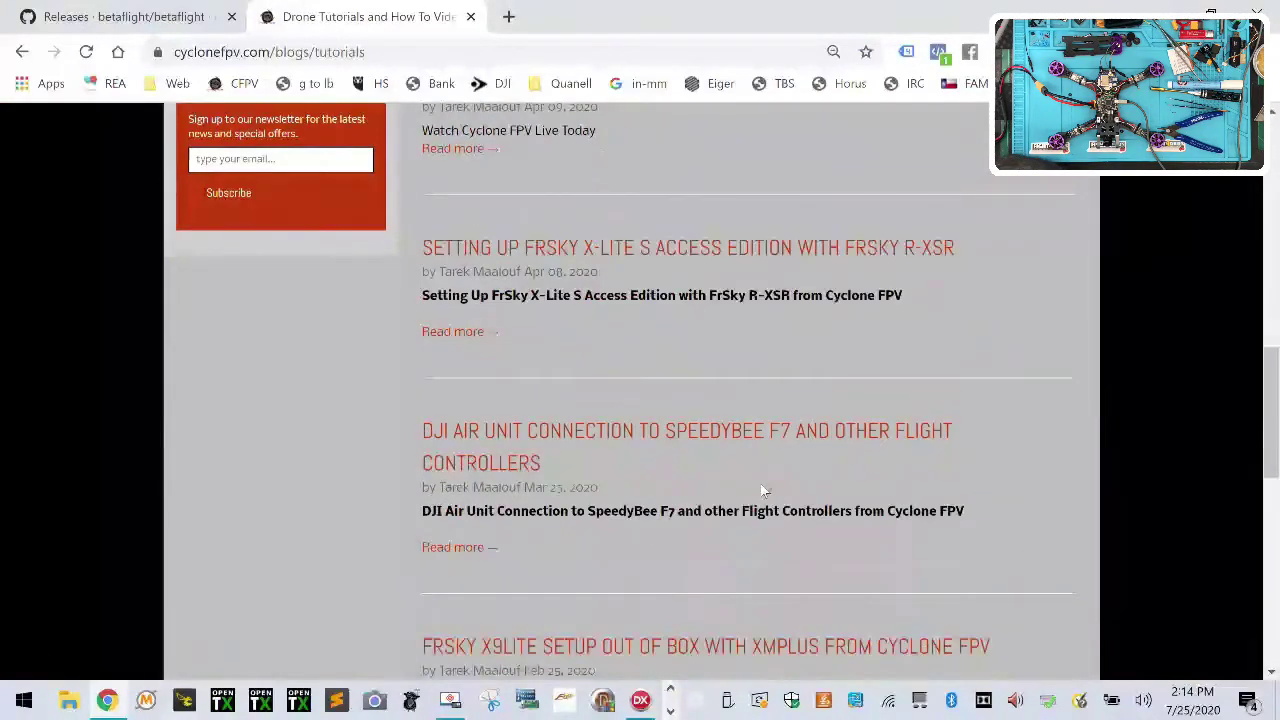
pyautogui.scroll(10, 760, 480)
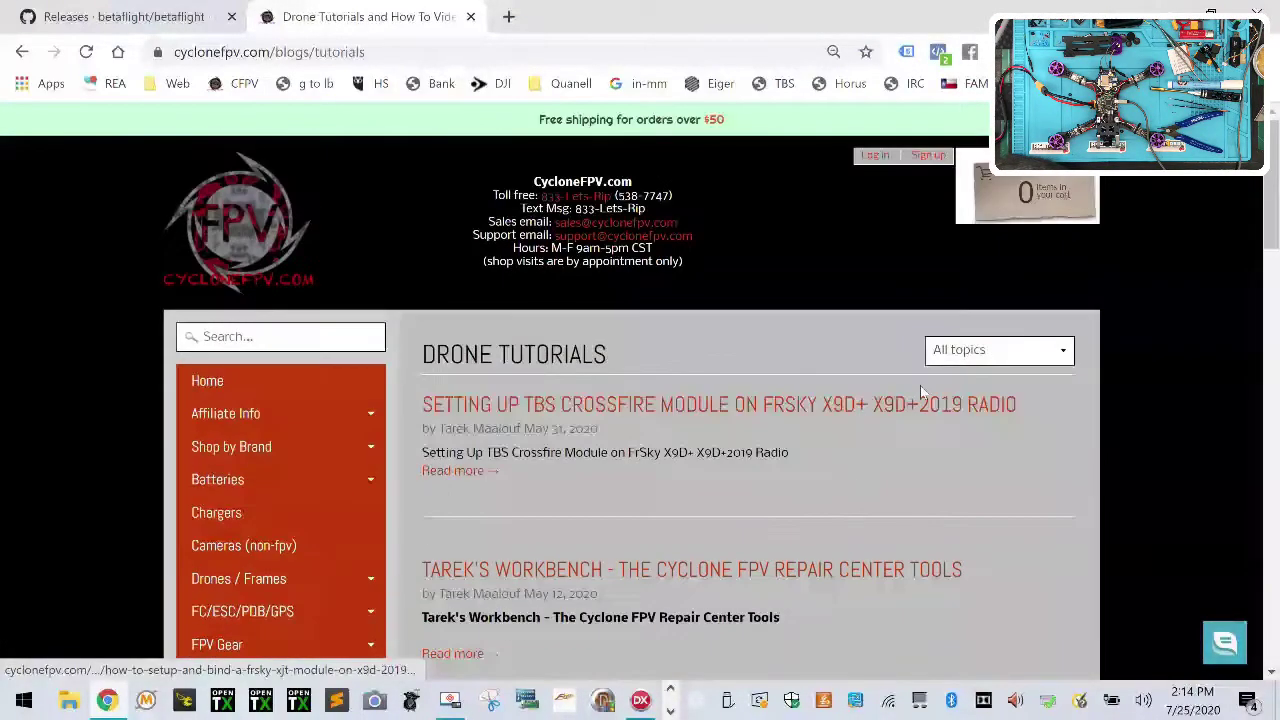
pyautogui.click(950, 350)
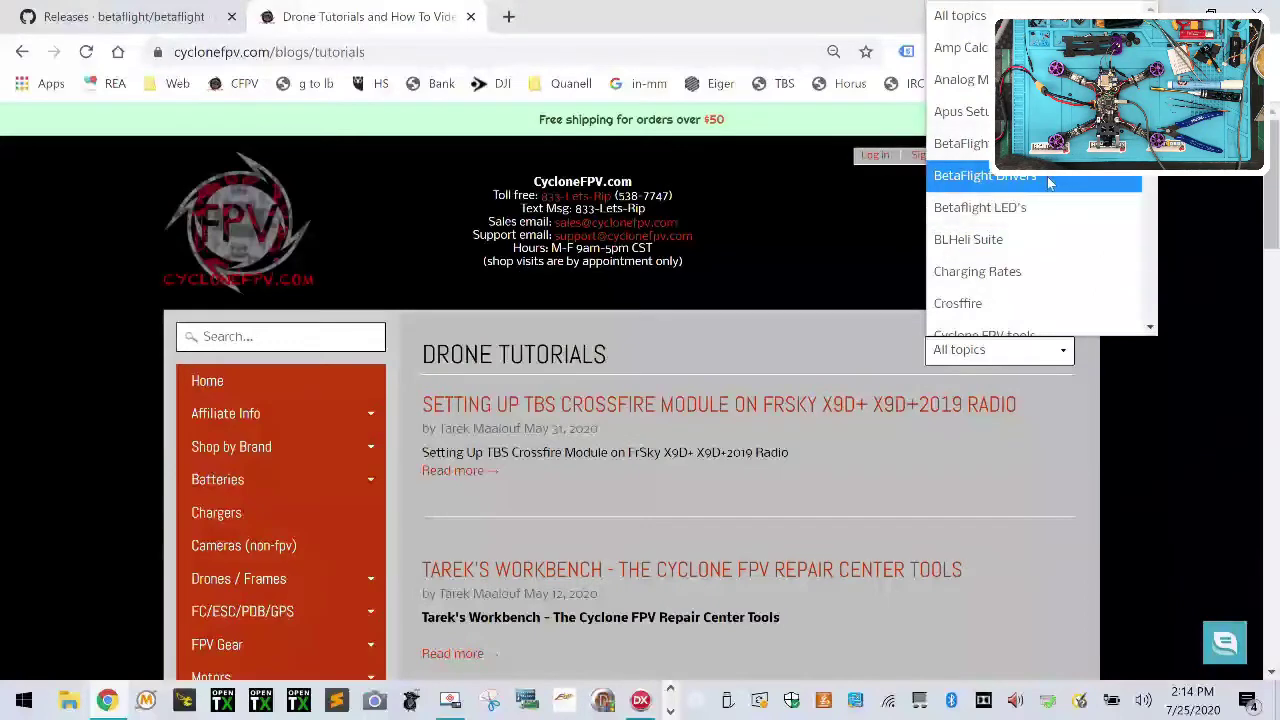
pyautogui.click(960, 143)
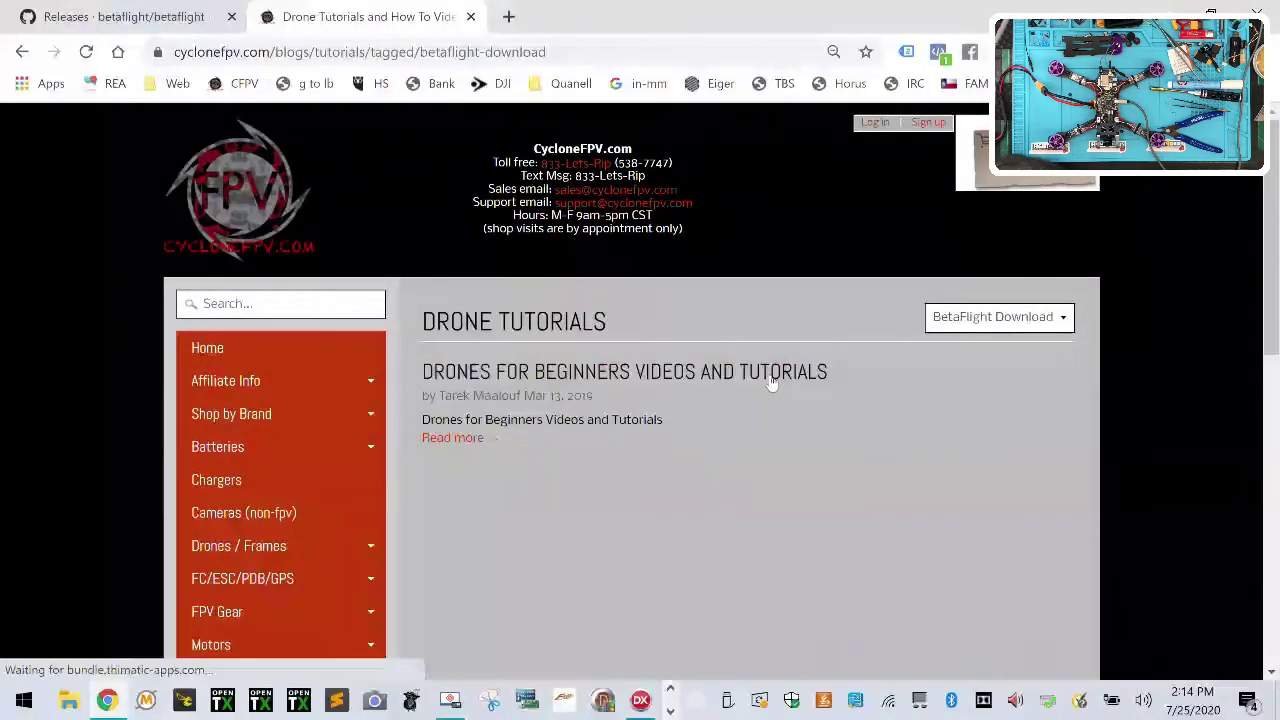
pyautogui.click(760, 405)
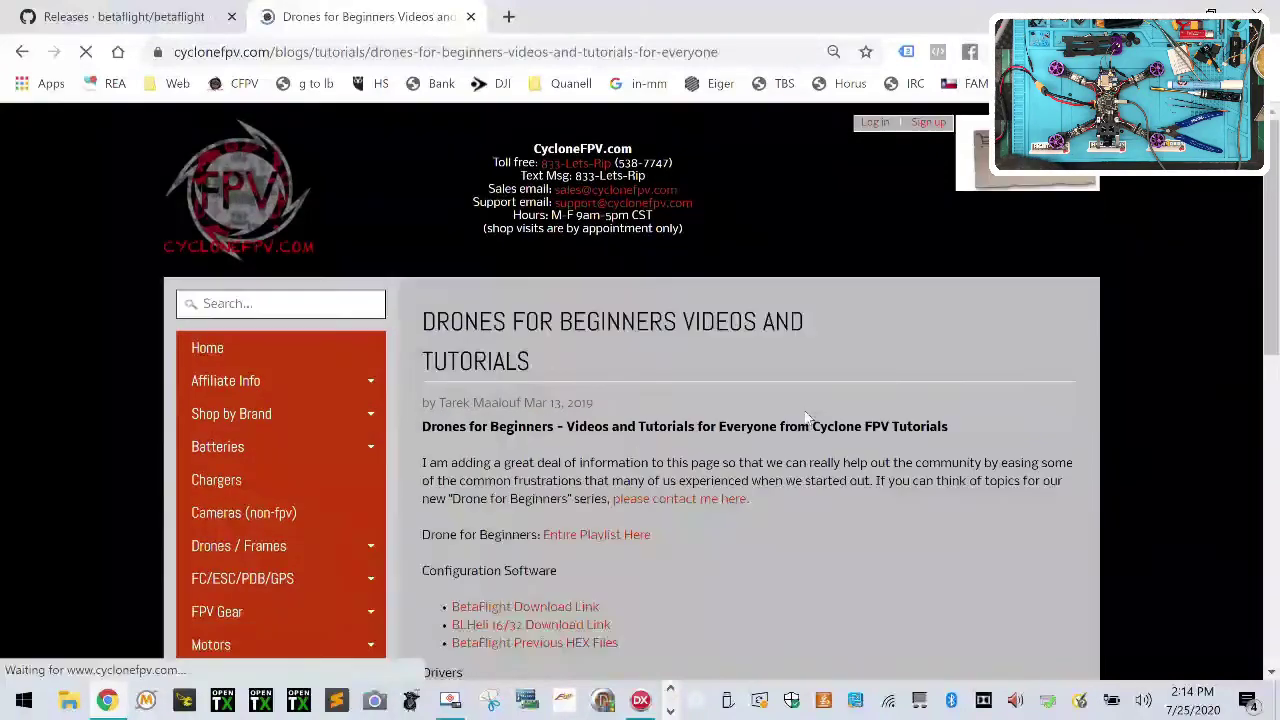
# Open the BetaFlight Previous HEX Files link from the tutorials page and look over the Betaflight 4.2.1 release and its hex files.
pyautogui.scroll(-4, 805, 407)
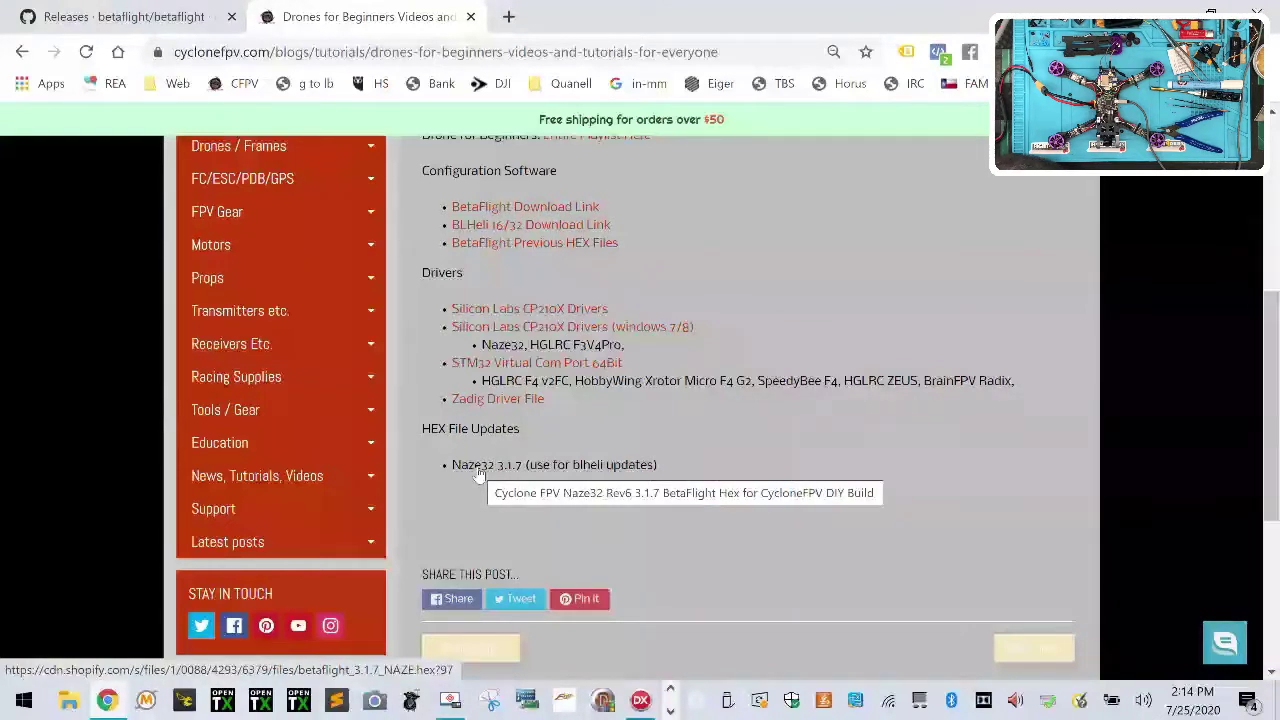
pyautogui.click(558, 244)
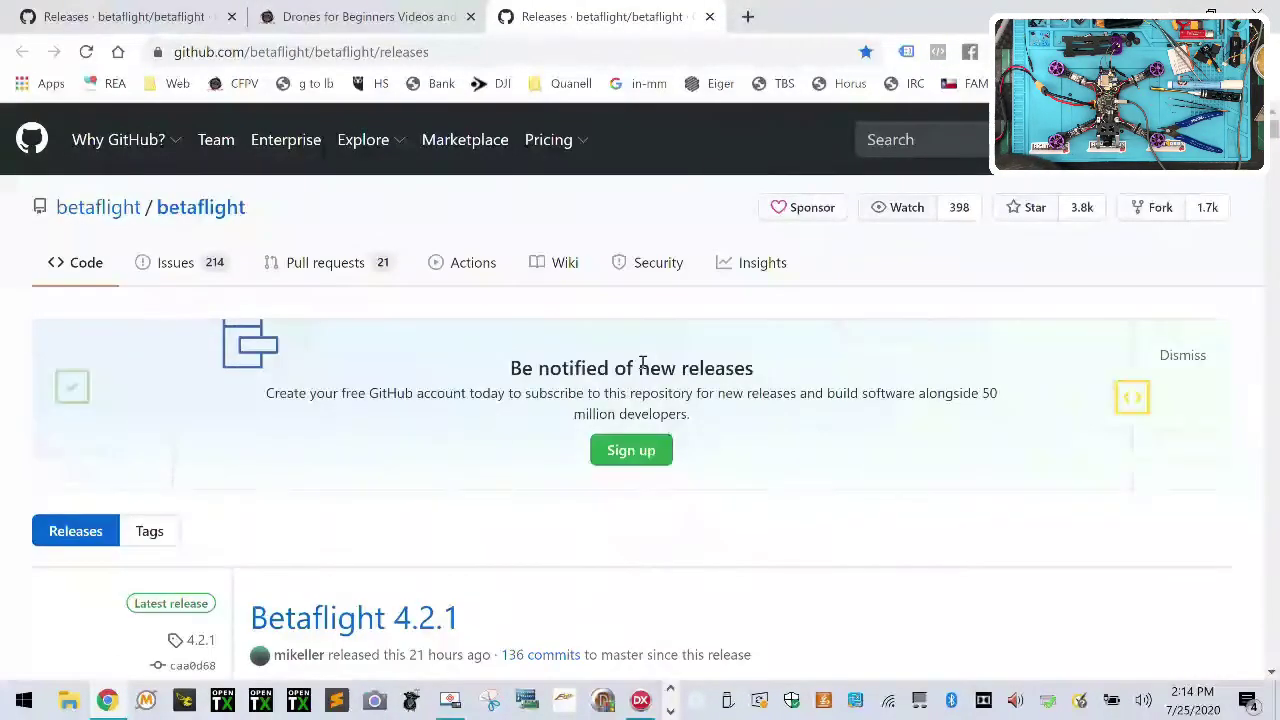
pyautogui.scroll(-6, 640, 362)
pyautogui.scroll(-12, 640, 356)
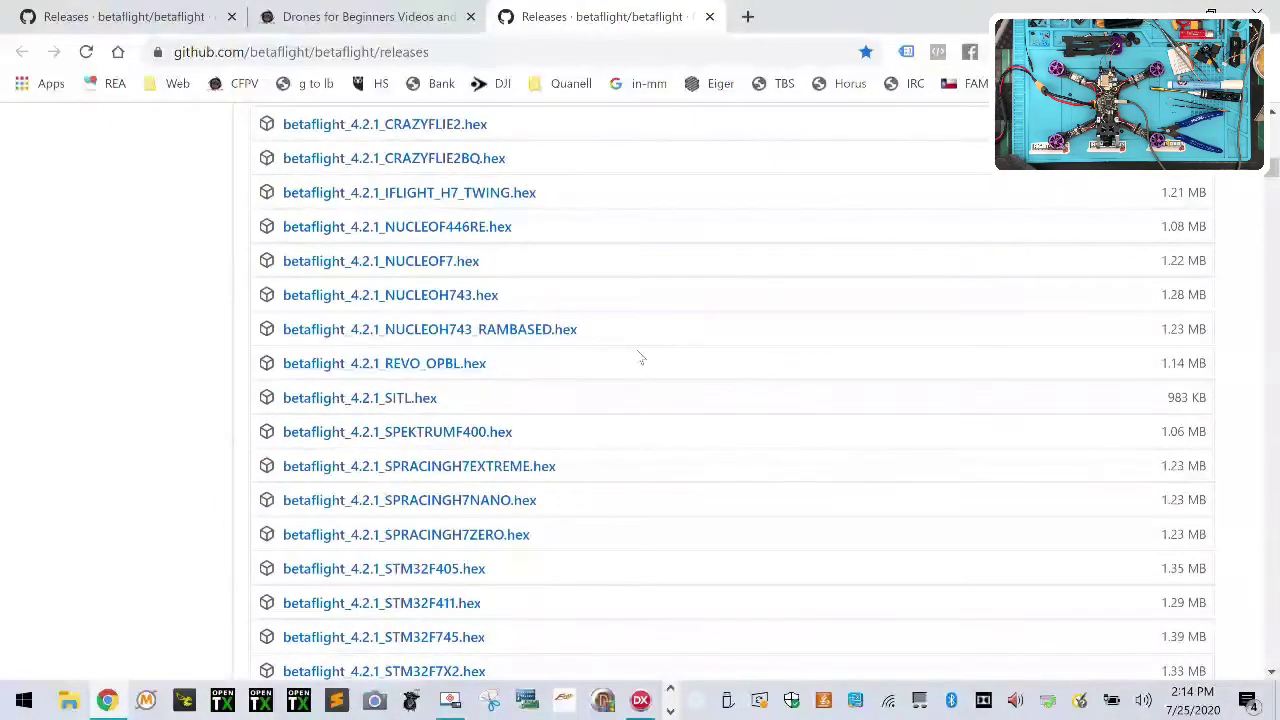
pyautogui.scroll(4, 641, 353)
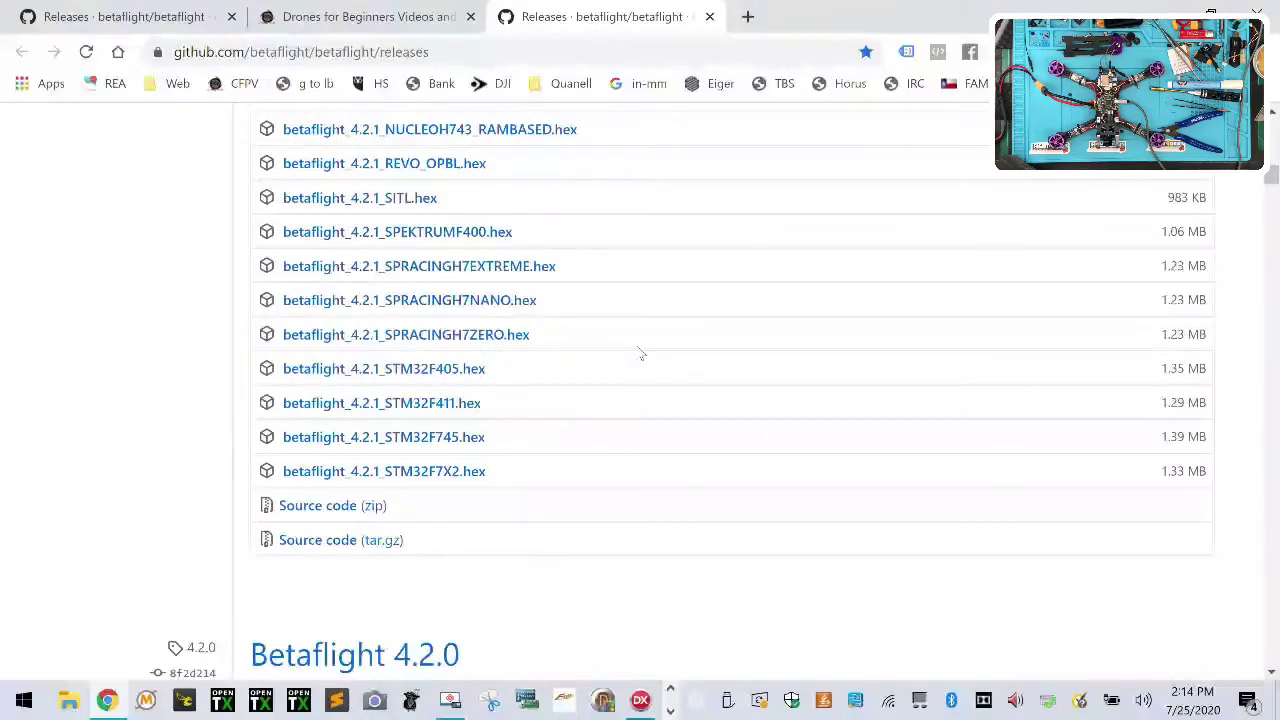
pyautogui.scroll(8, 641, 353)
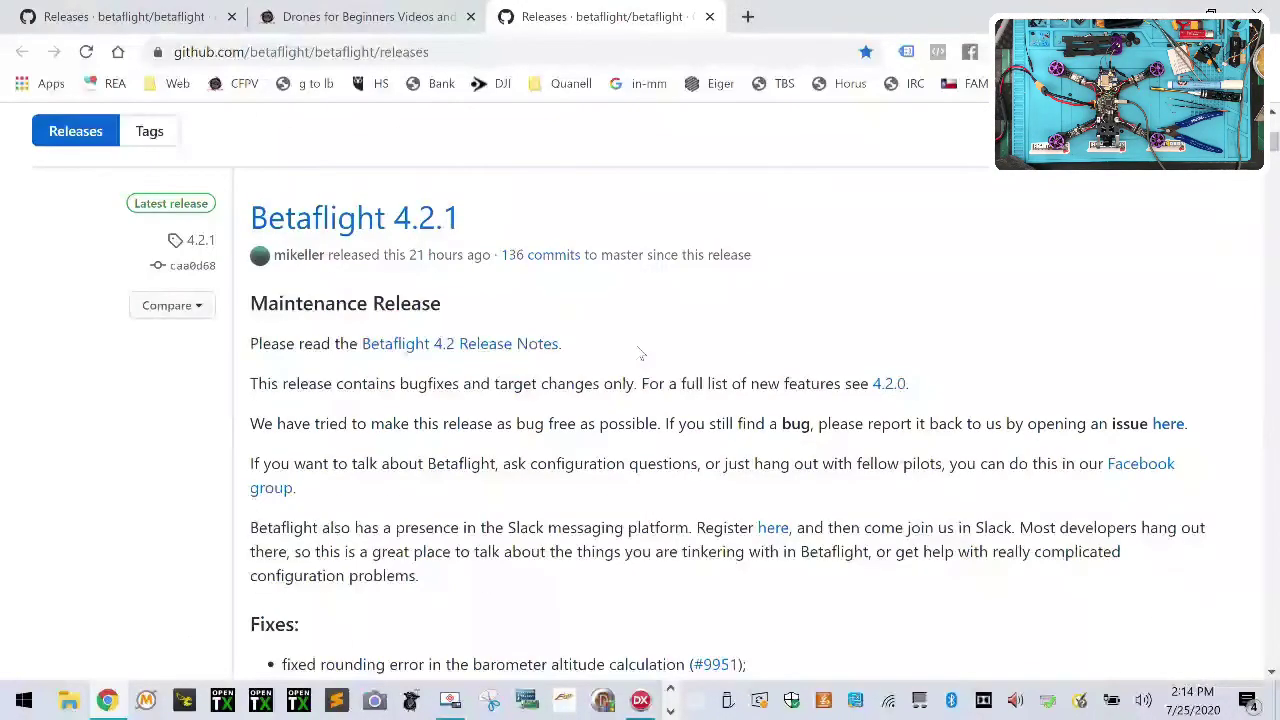
# Page back through the Betaflight releases list to the releases older than 4.0.0-RC4.
pyautogui.scroll(-20, 641, 353)
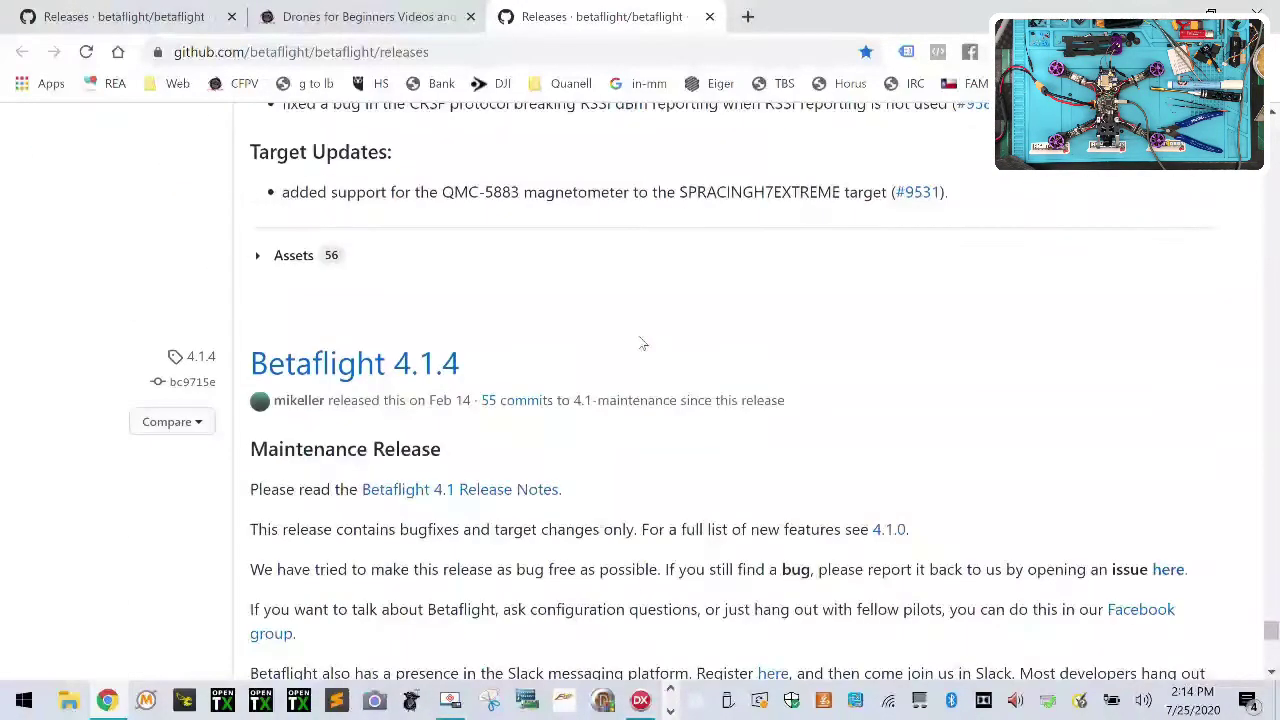
pyautogui.scroll(-10, 643, 344)
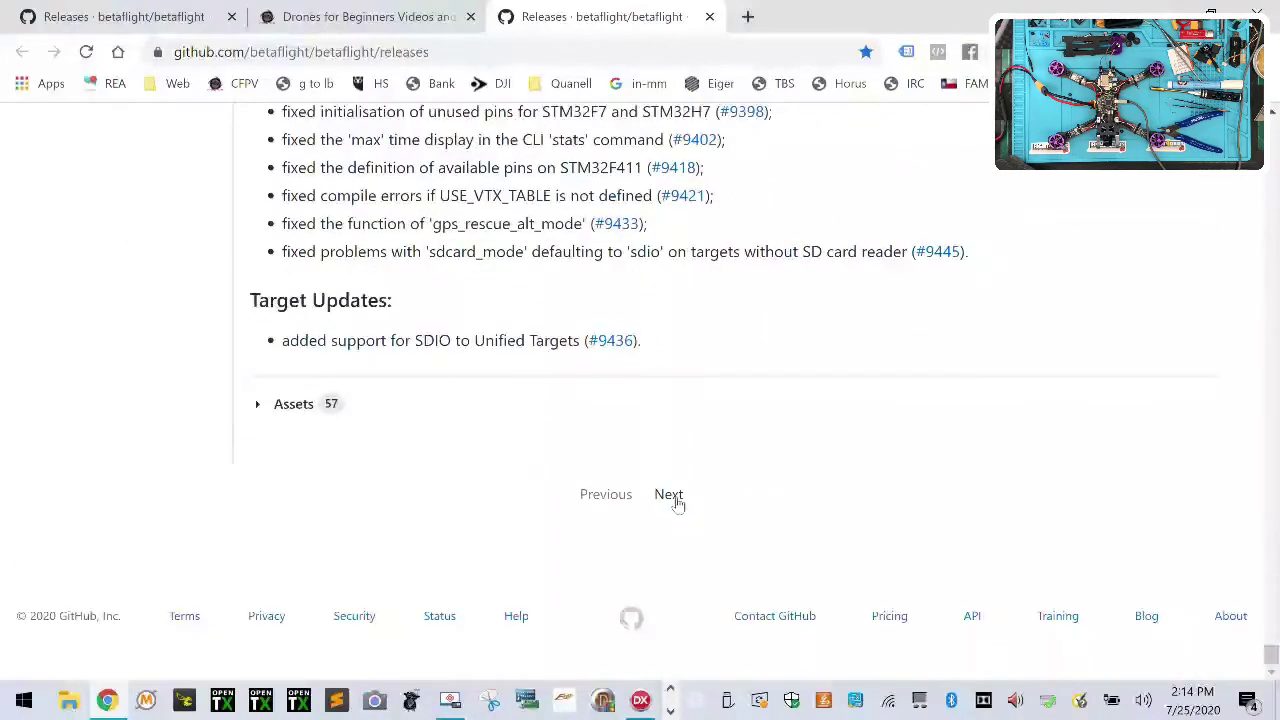
pyautogui.click(669, 494)
pyautogui.scroll(-15, 689, 460)
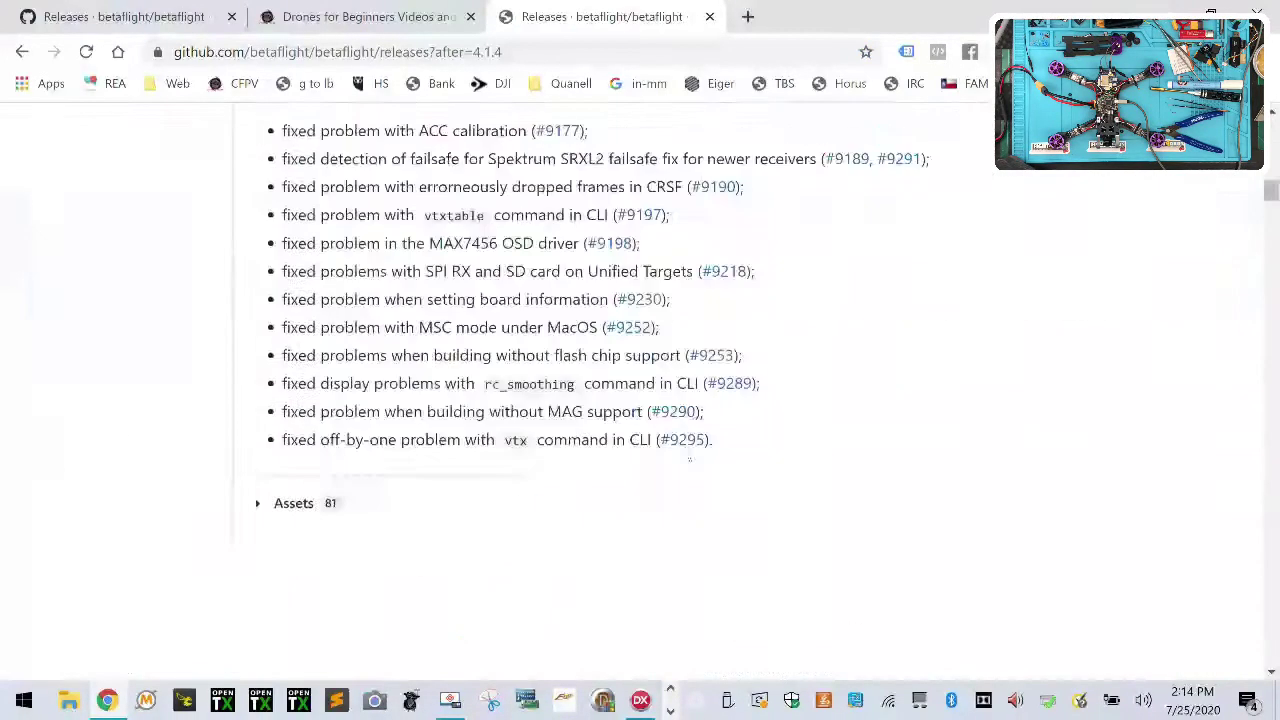
pyautogui.scroll(-10, 689, 460)
pyautogui.click(669, 494)
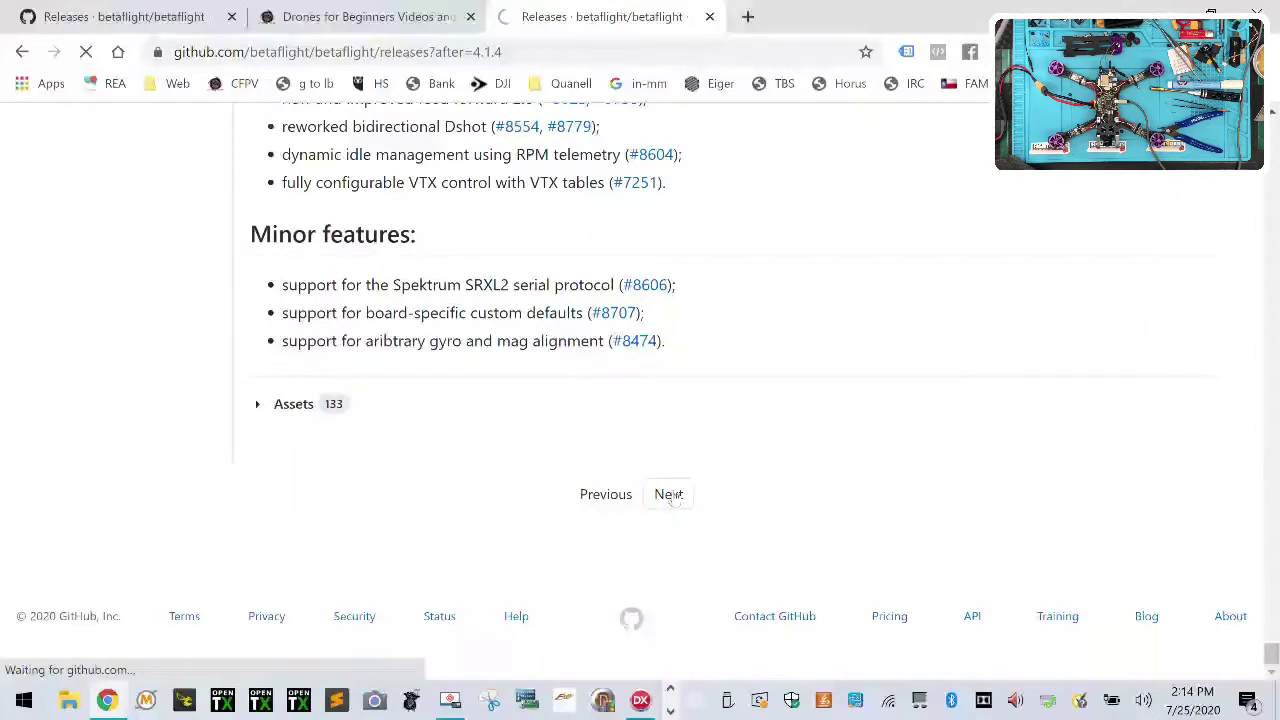
pyautogui.scroll(-20, 674, 490)
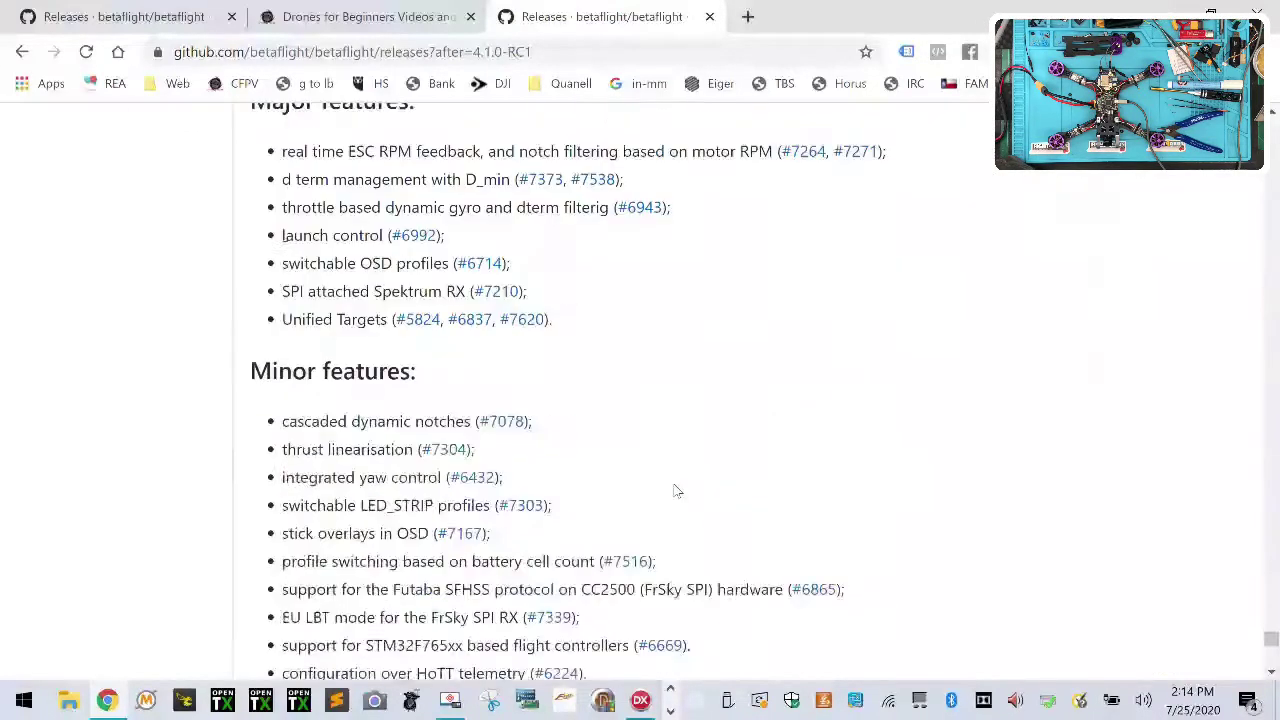
pyautogui.click(669, 494)
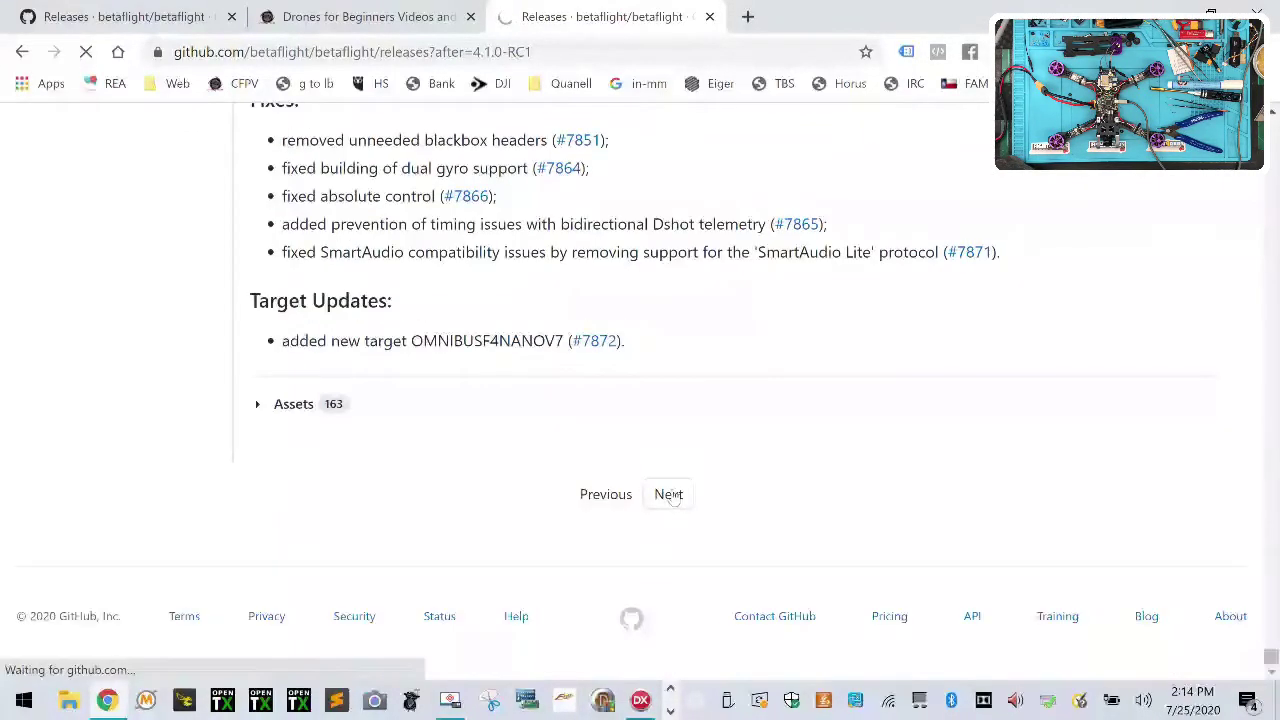
# Examine the Betaflight 4.0 and 3.5.x release entries on this page, including their upgrade information and target updates.
pyautogui.scroll(-10, 674, 492)
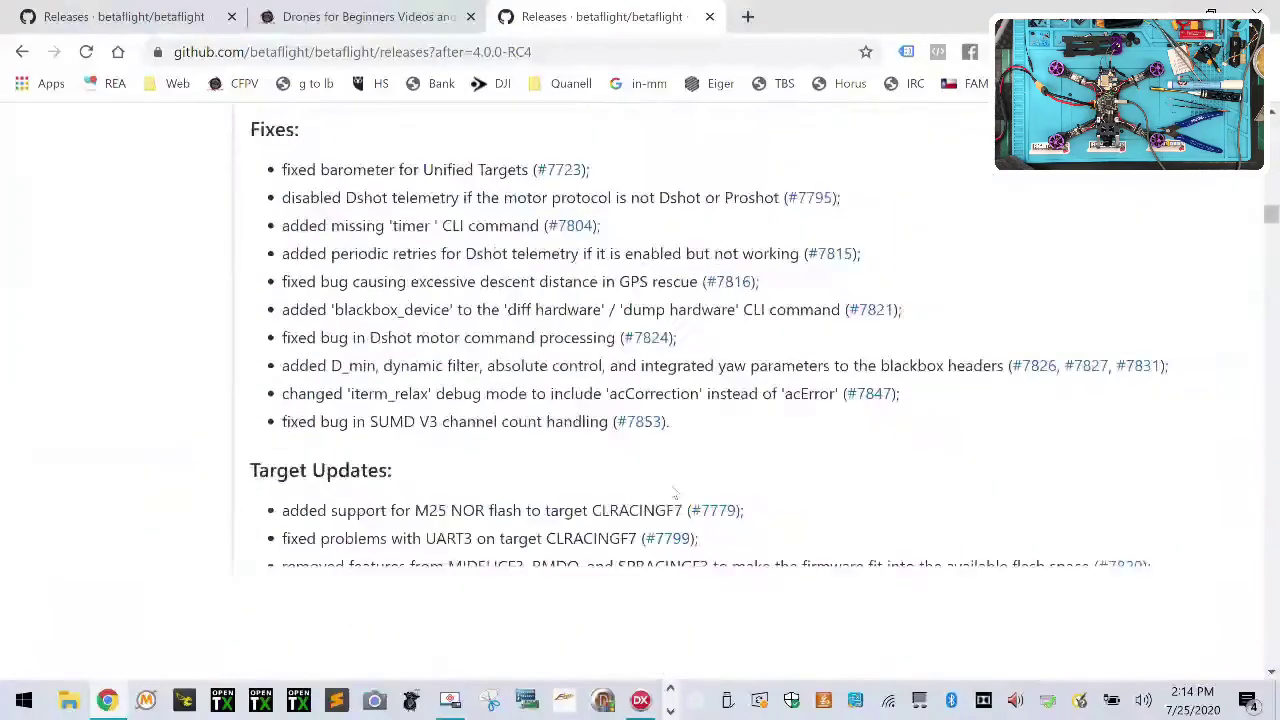
pyautogui.scroll(-15, 674, 492)
pyautogui.scroll(-10, 670, 485)
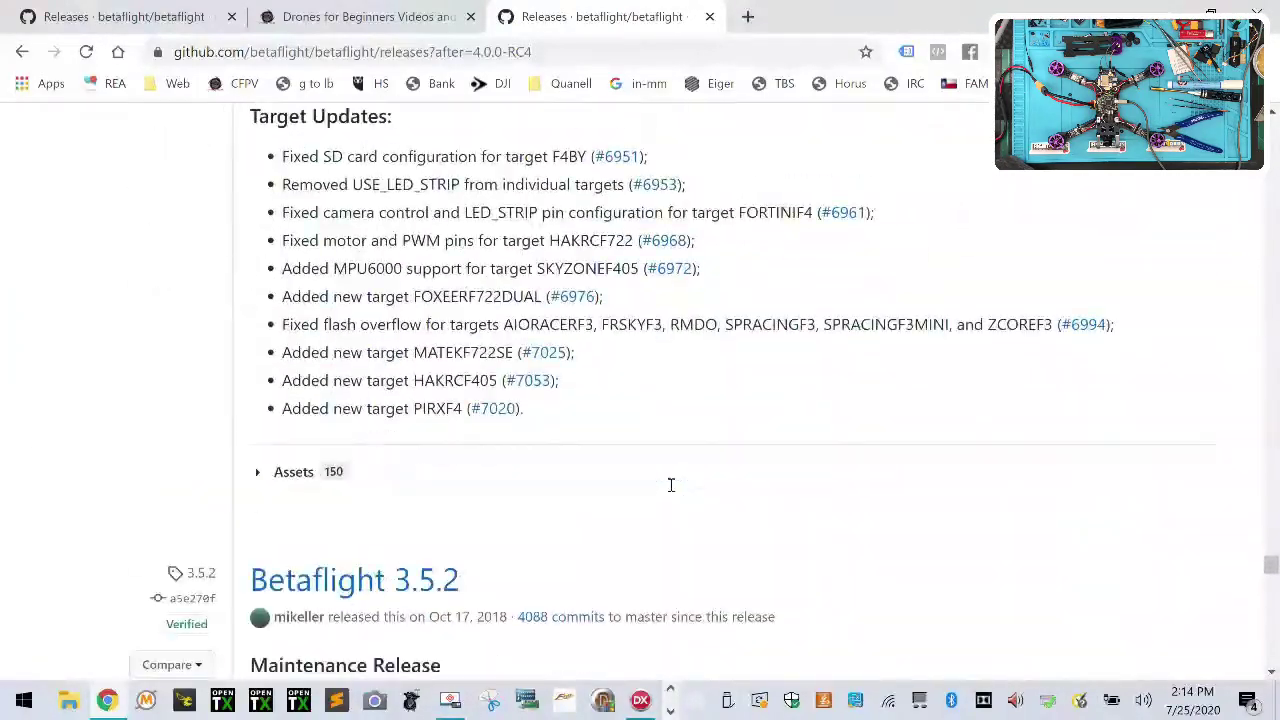
pyautogui.scroll(20, 672, 492)
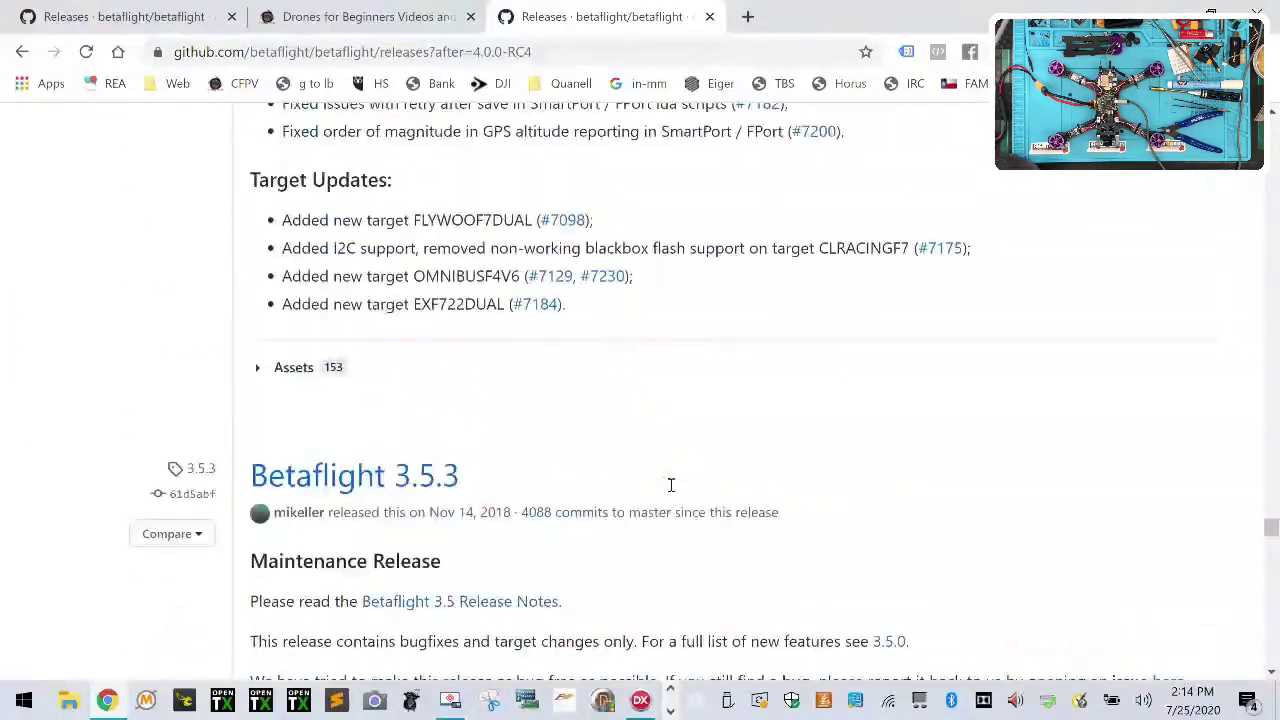
pyautogui.scroll(-10, 669, 482)
pyautogui.scroll(20, 670, 485)
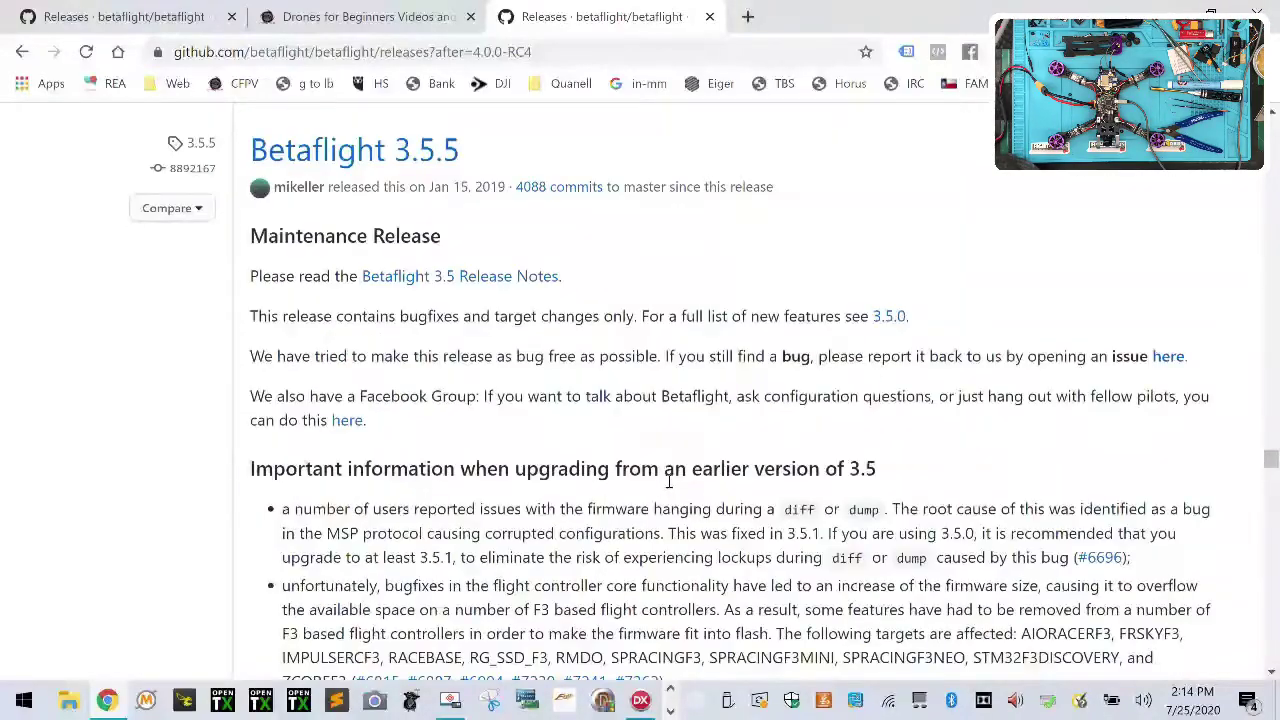
pyautogui.scroll(20, 670, 487)
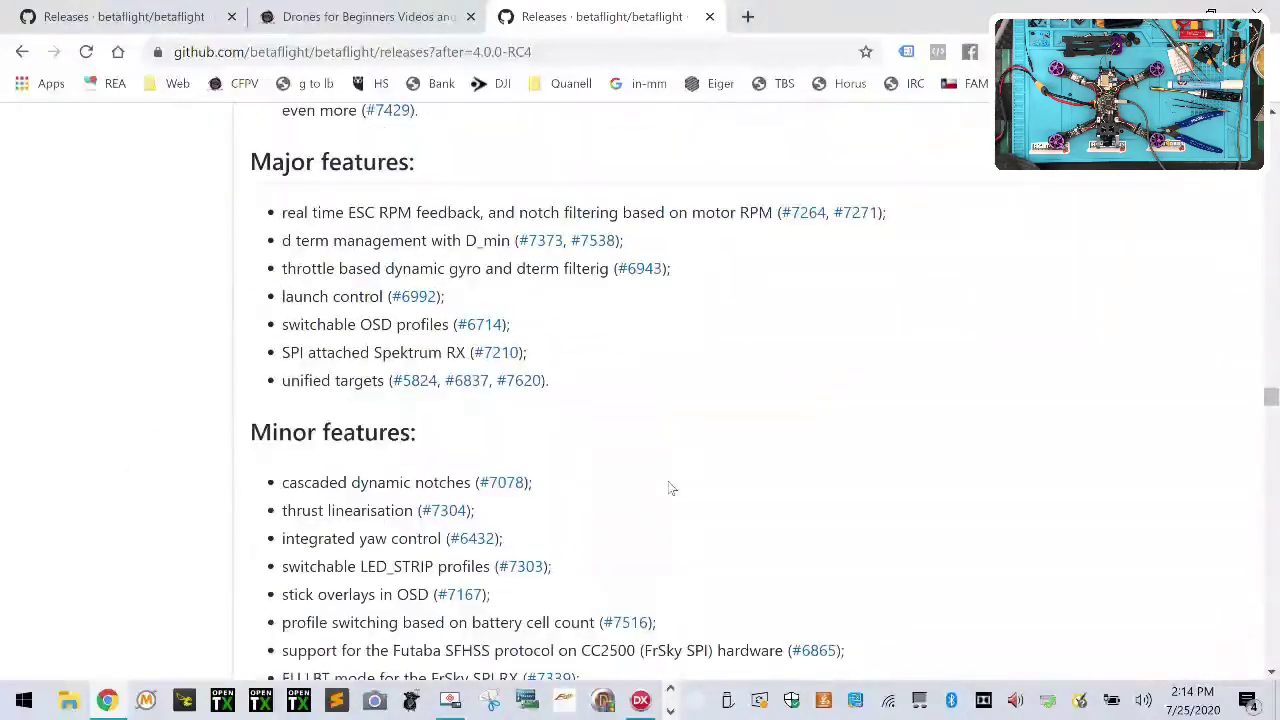
pyautogui.scroll(6, 670, 487)
pyautogui.scroll(-10, 670, 487)
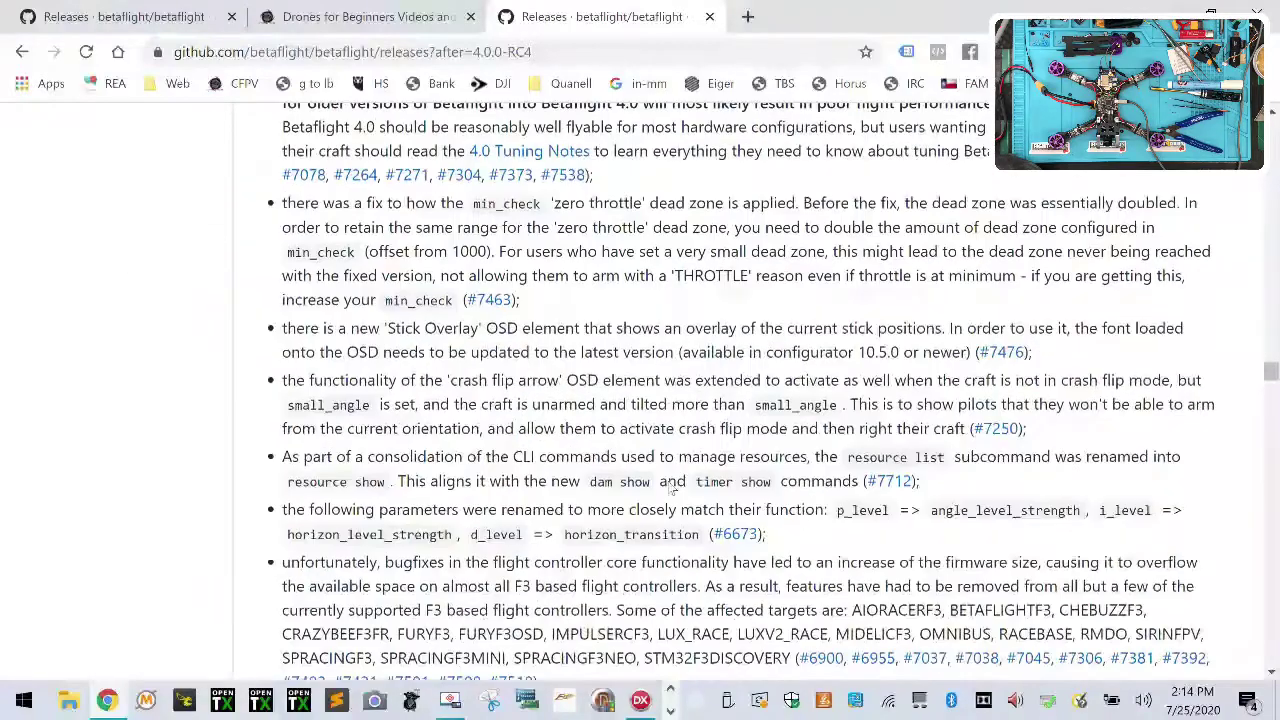
pyautogui.scroll(-10, 670, 487)
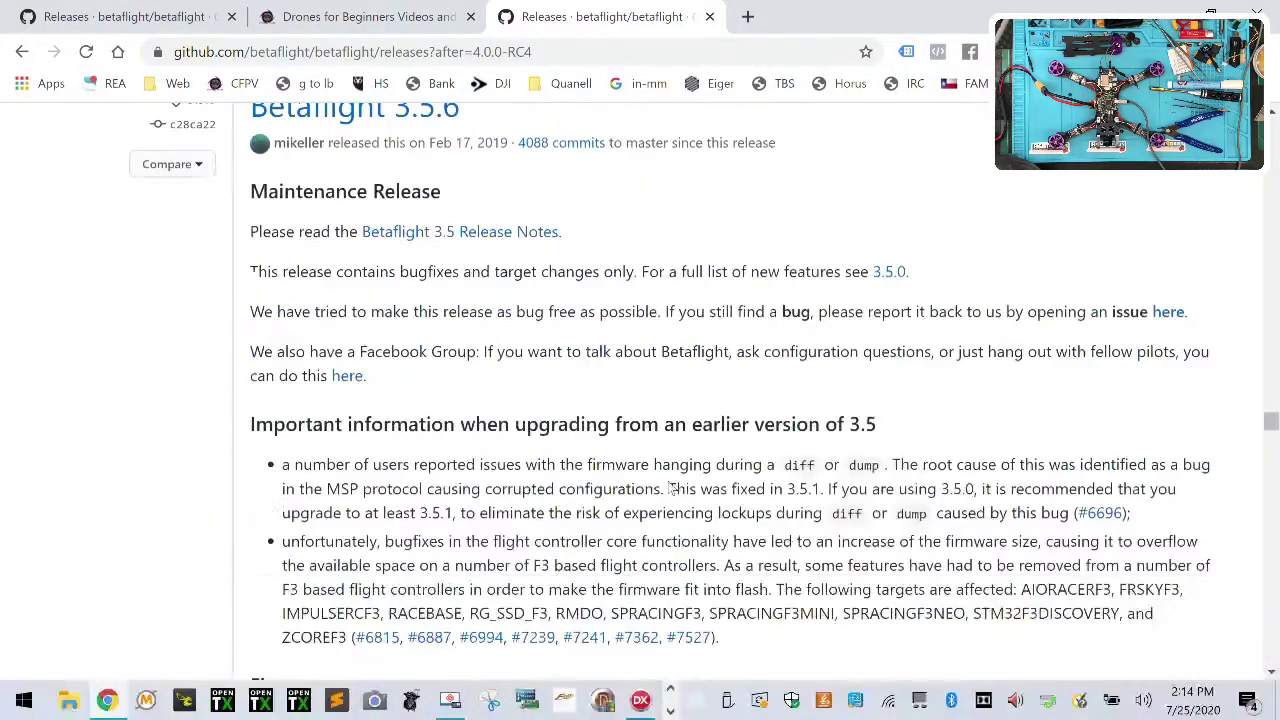
pyautogui.scroll(2, 669, 481)
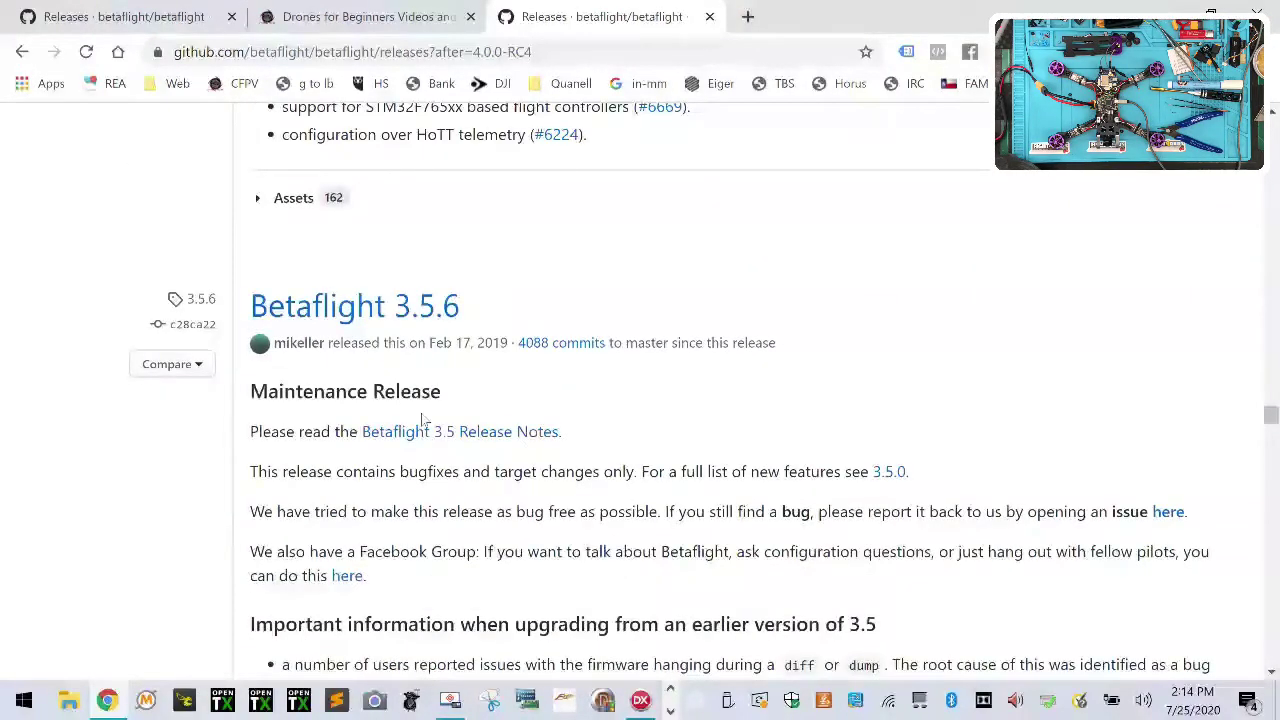
# Read through the Betaflight 3.5 Release Notes linked from the 3.5.6 release, and return to the releases list.
pyautogui.click(498, 441)
pyautogui.scroll(-15, 779, 428)
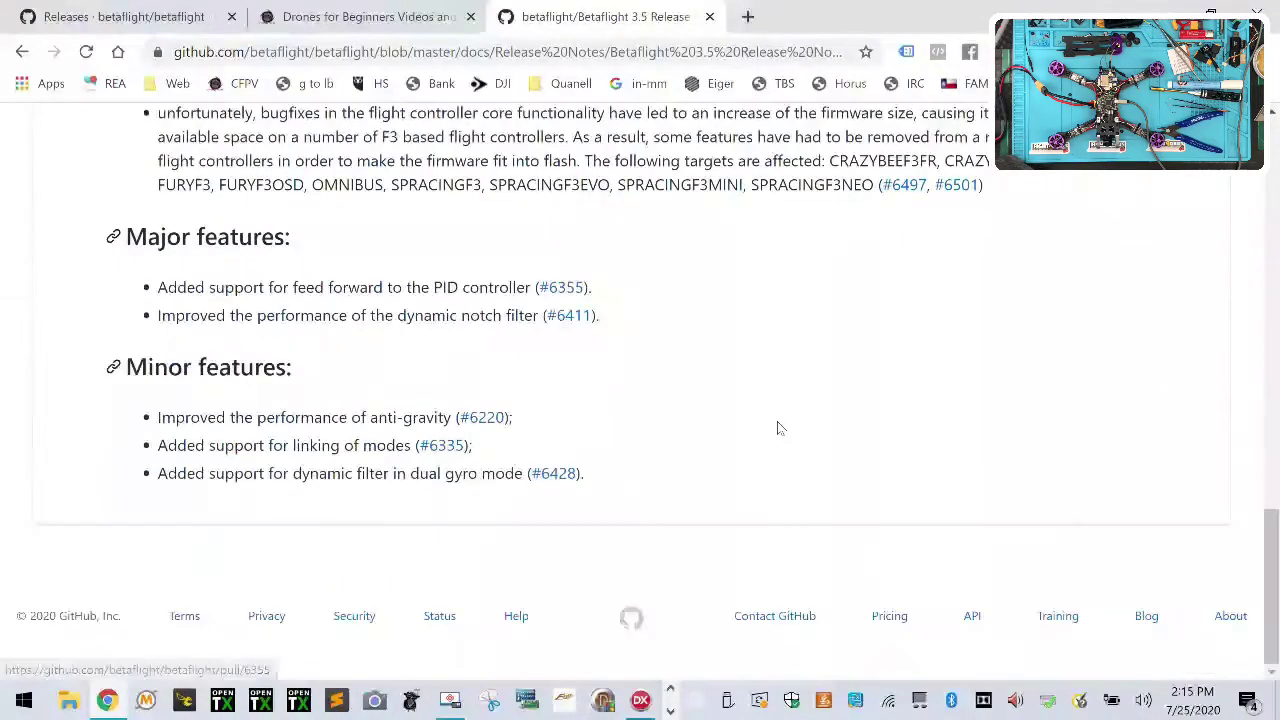
pyautogui.scroll(13, 779, 428)
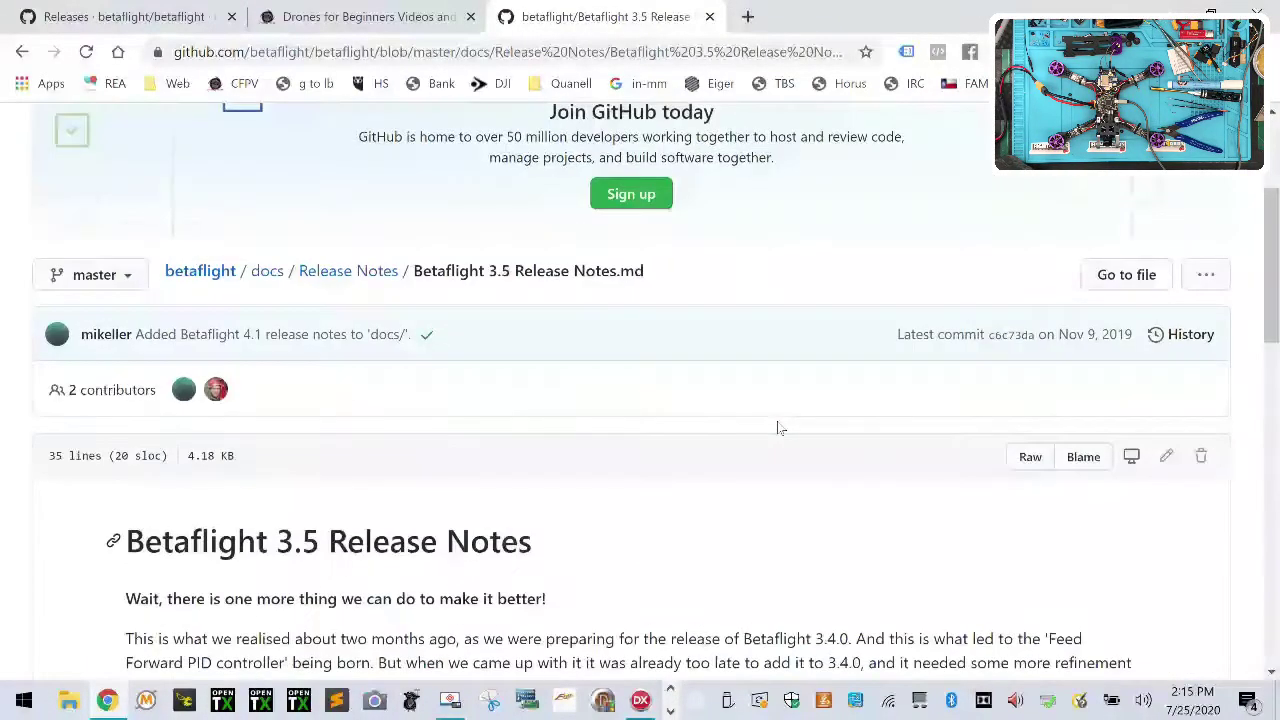
pyautogui.scroll(-6, 779, 428)
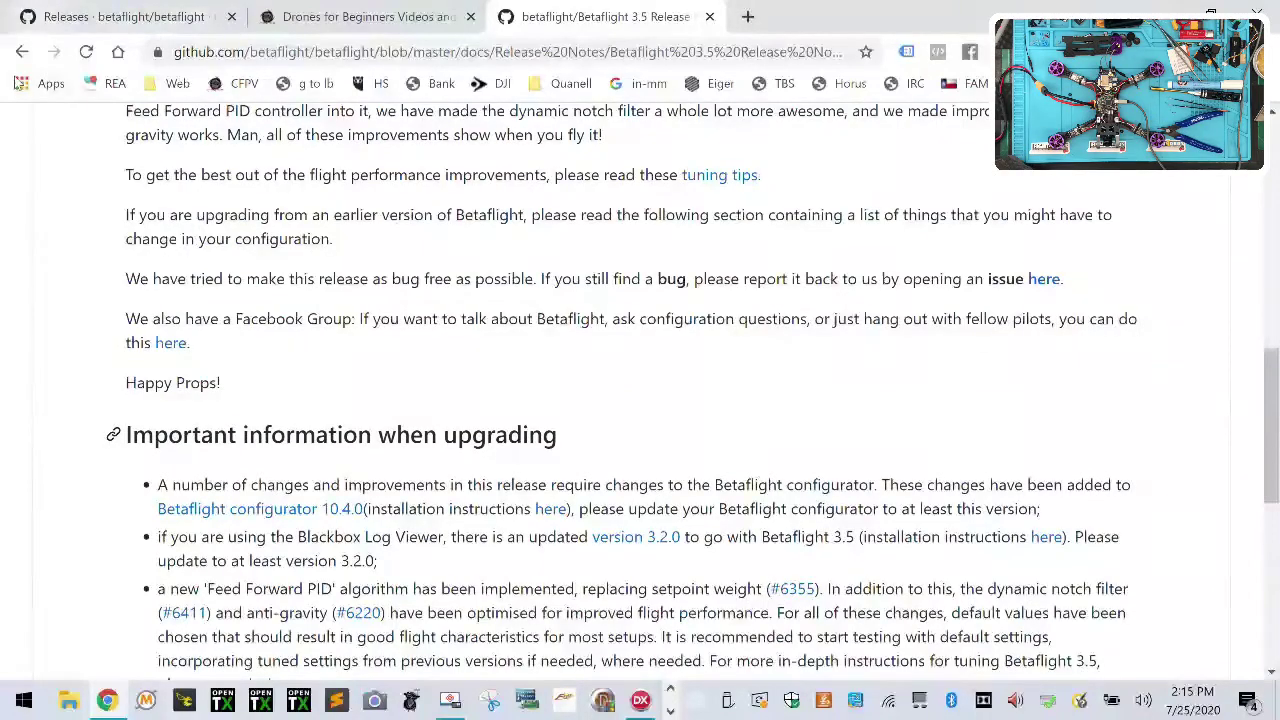
pyautogui.hotkey('alt', 'Left')
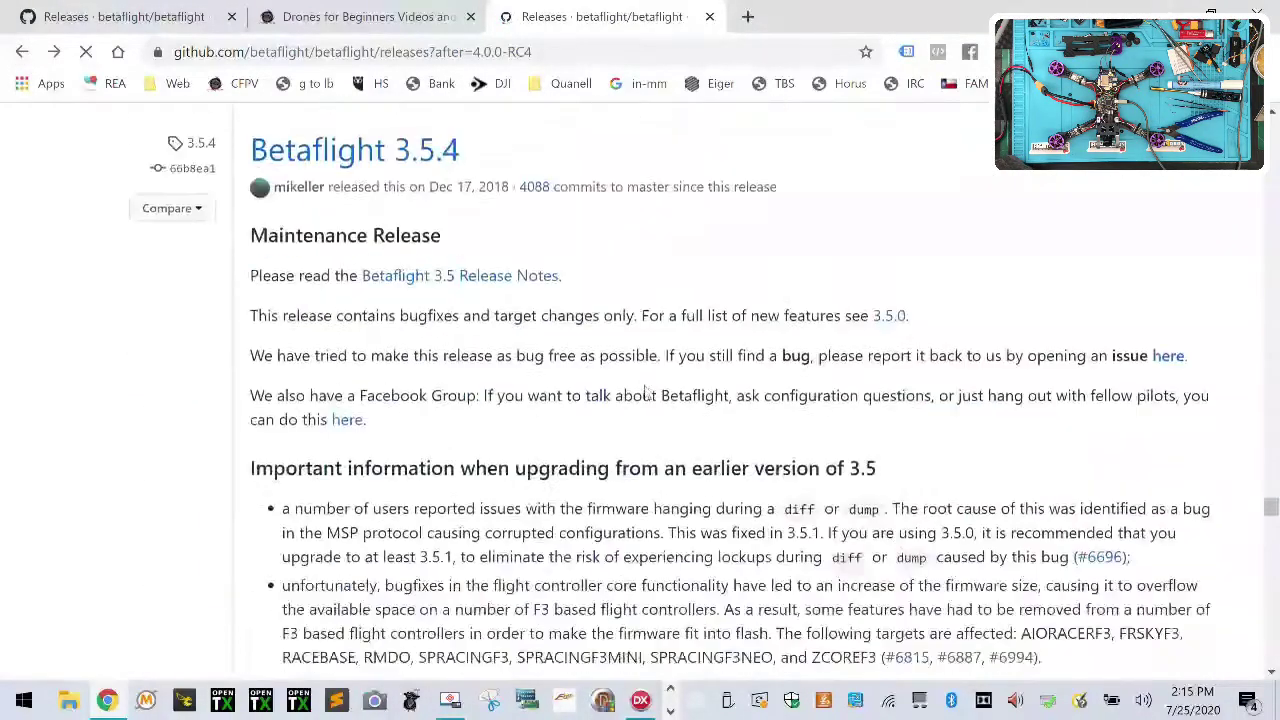
# Look over the remaining 3.5.x entries and page back through the list to the releases older than v3.2.3.
pyautogui.scroll(-10, 645, 390)
pyautogui.scroll(20, 645, 388)
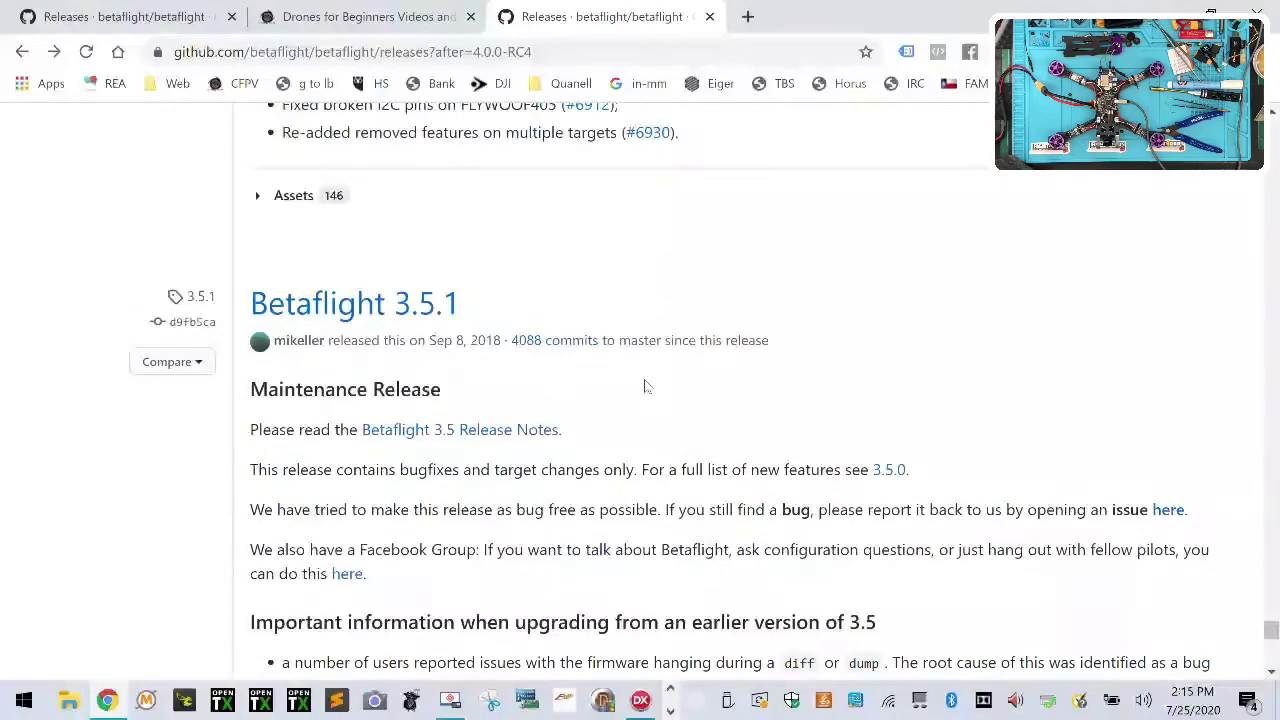
pyautogui.scroll(10, 645, 386)
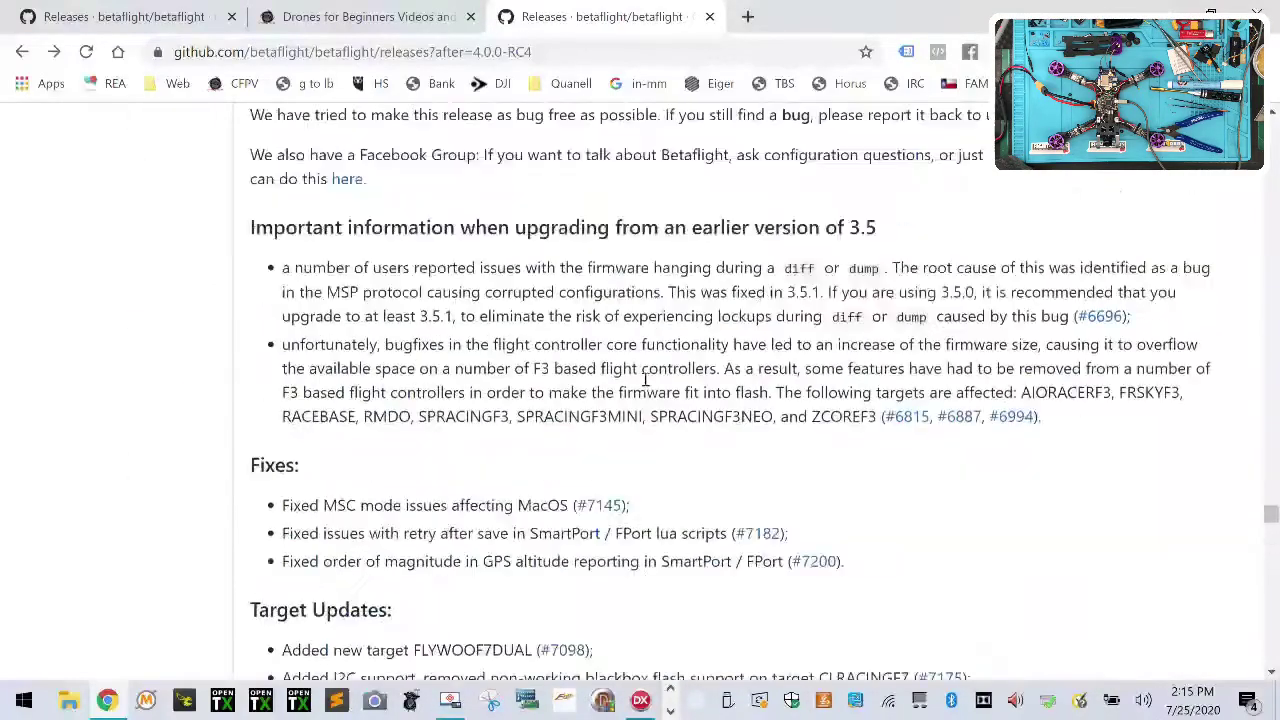
pyautogui.scroll(-15, 645, 380)
pyautogui.click(668, 494)
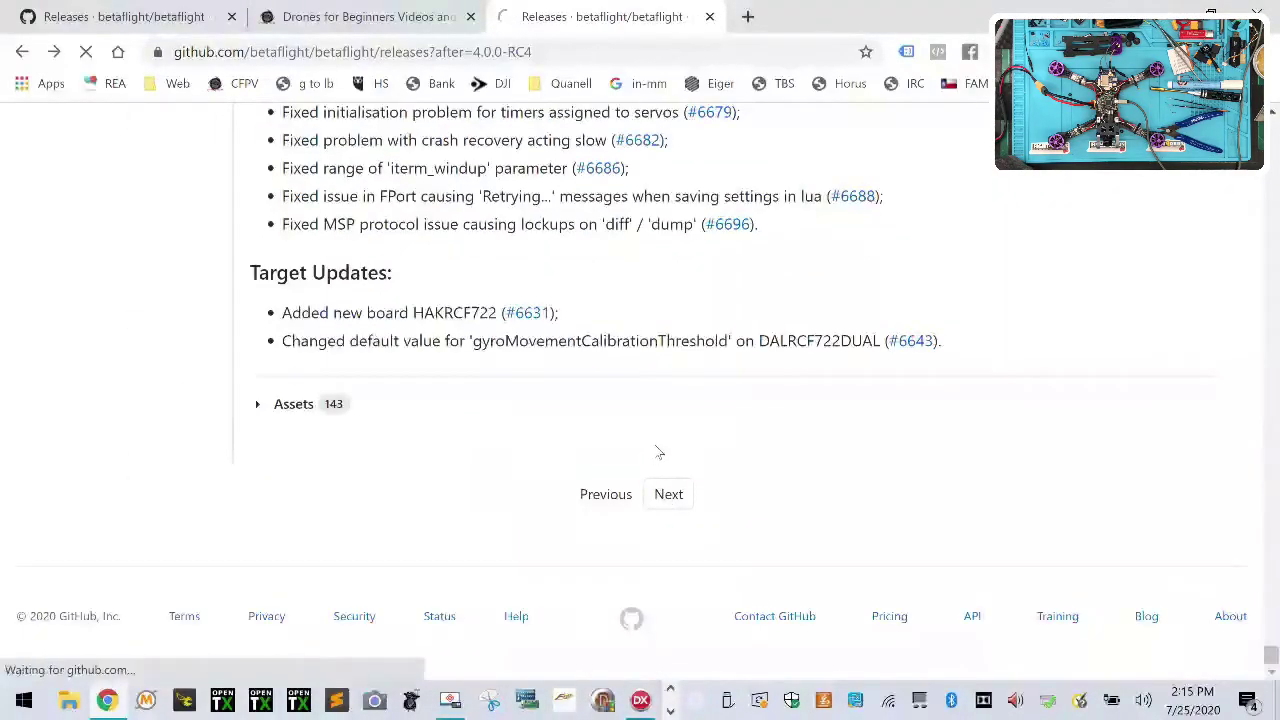
pyautogui.scroll(-20, 665, 420)
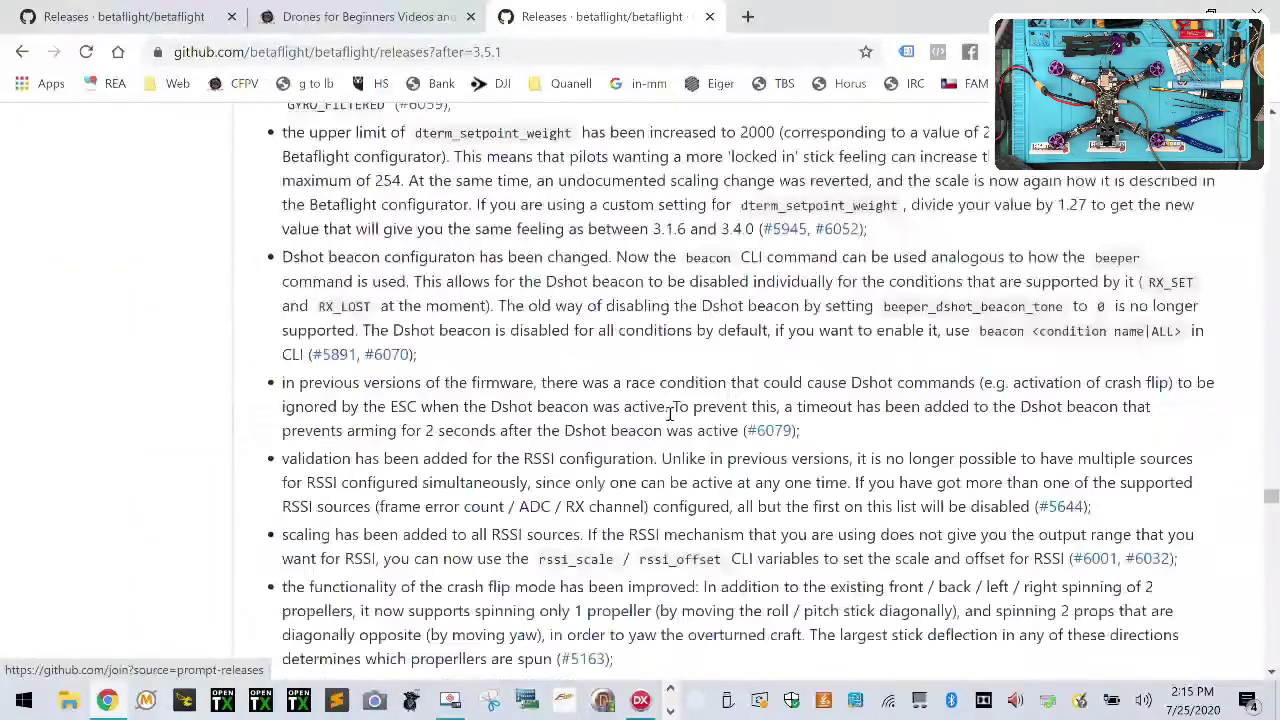
pyautogui.click(671, 494)
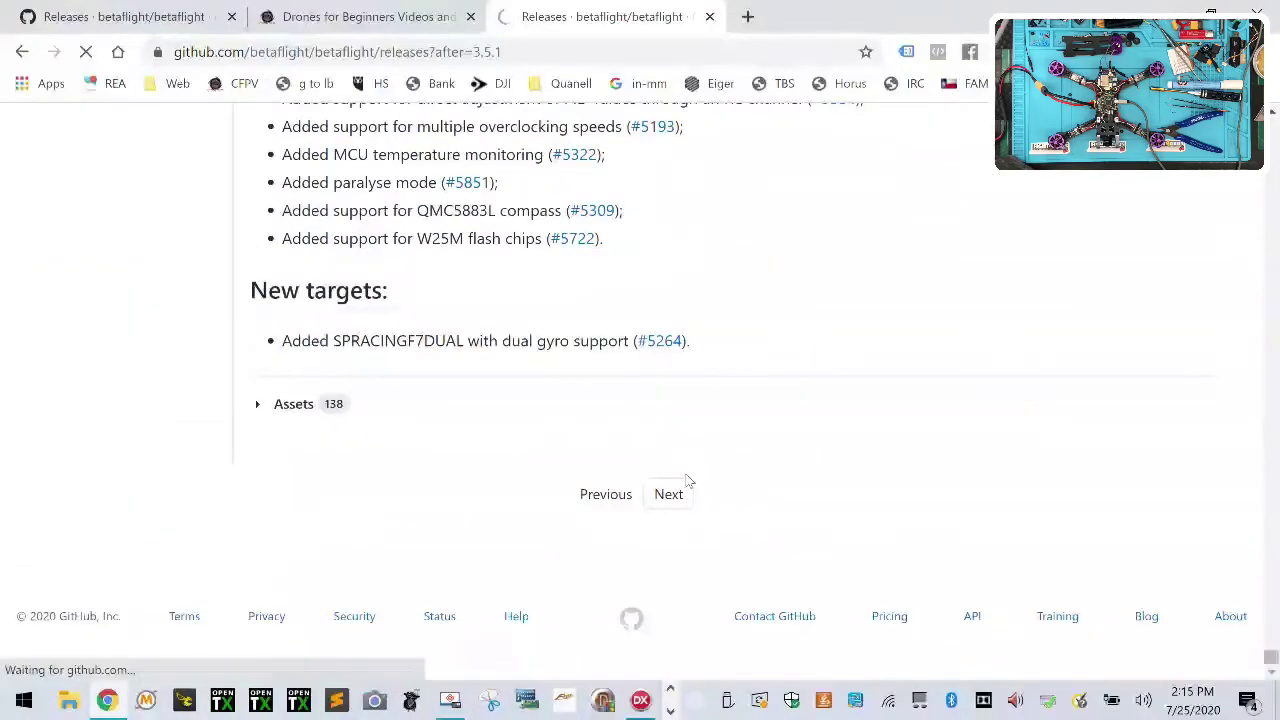
pyautogui.scroll(-20, 690, 470)
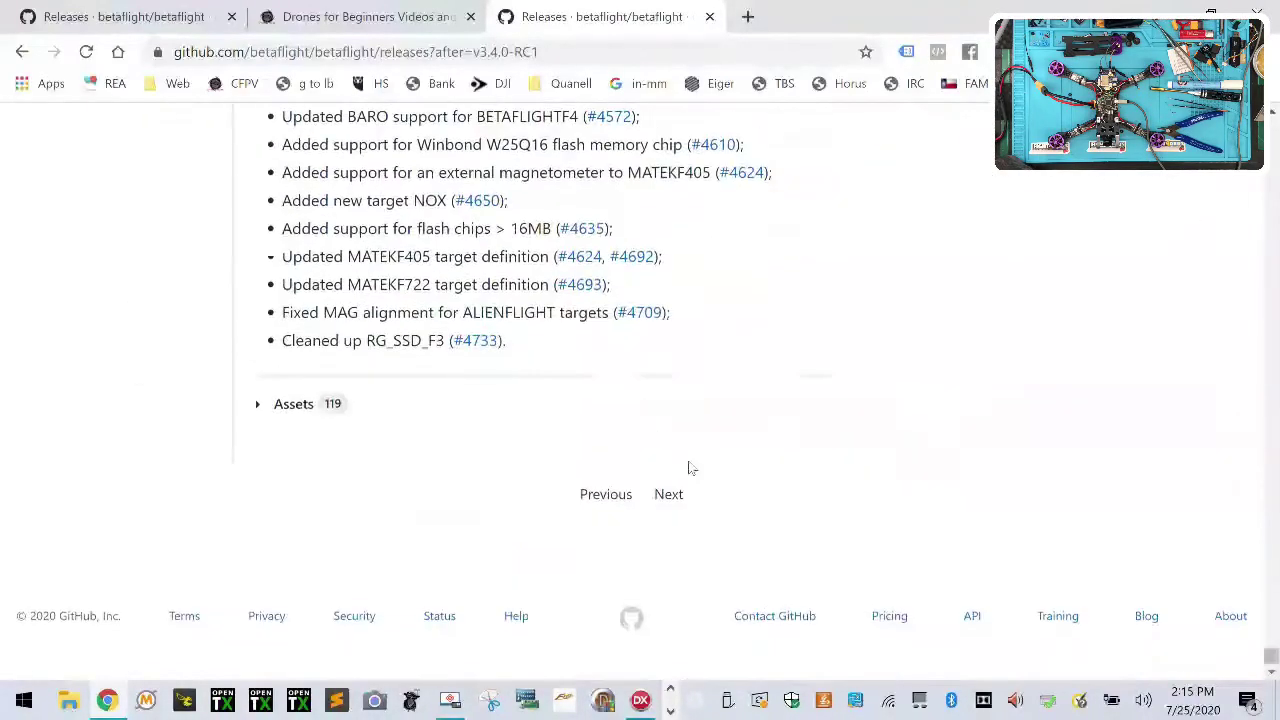
pyautogui.click(669, 494)
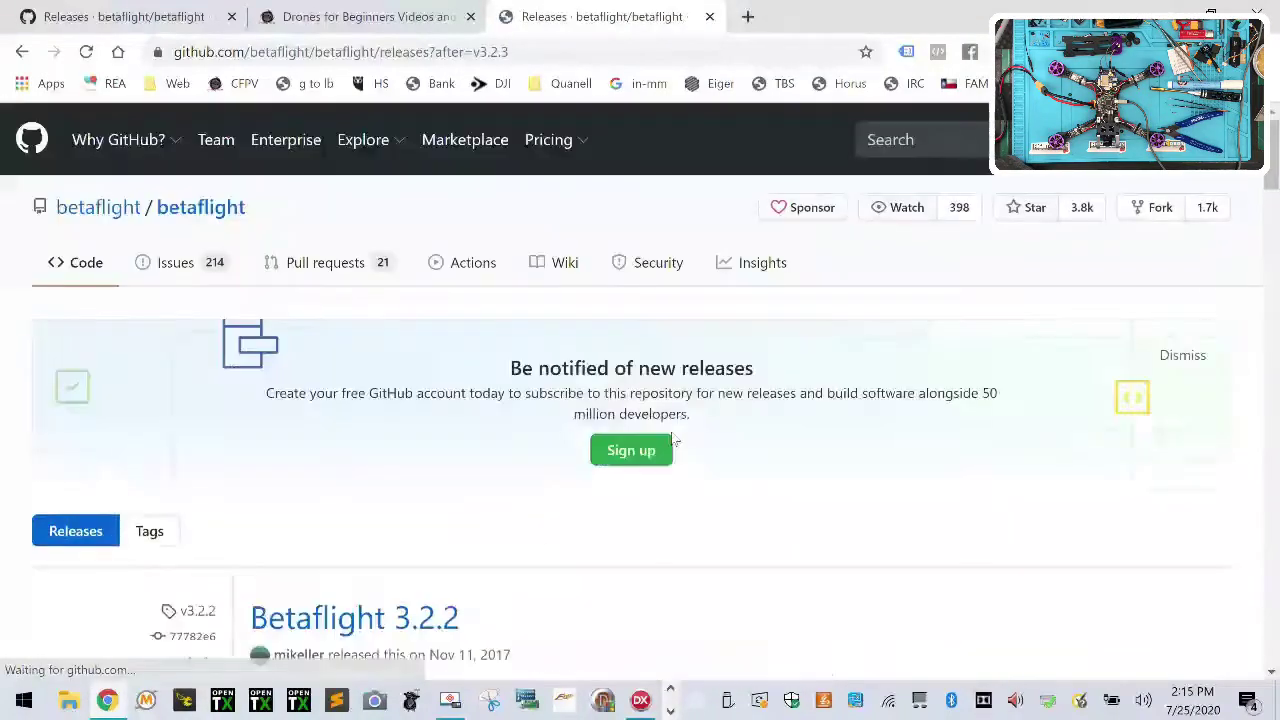
# Examine the Betaflight 3.2.x release entries and page back to the releases older than v3.2.0-RC1.
pyautogui.scroll(-20, 675, 436)
pyautogui.scroll(1, 673, 430)
pyautogui.scroll(-1, 673, 428)
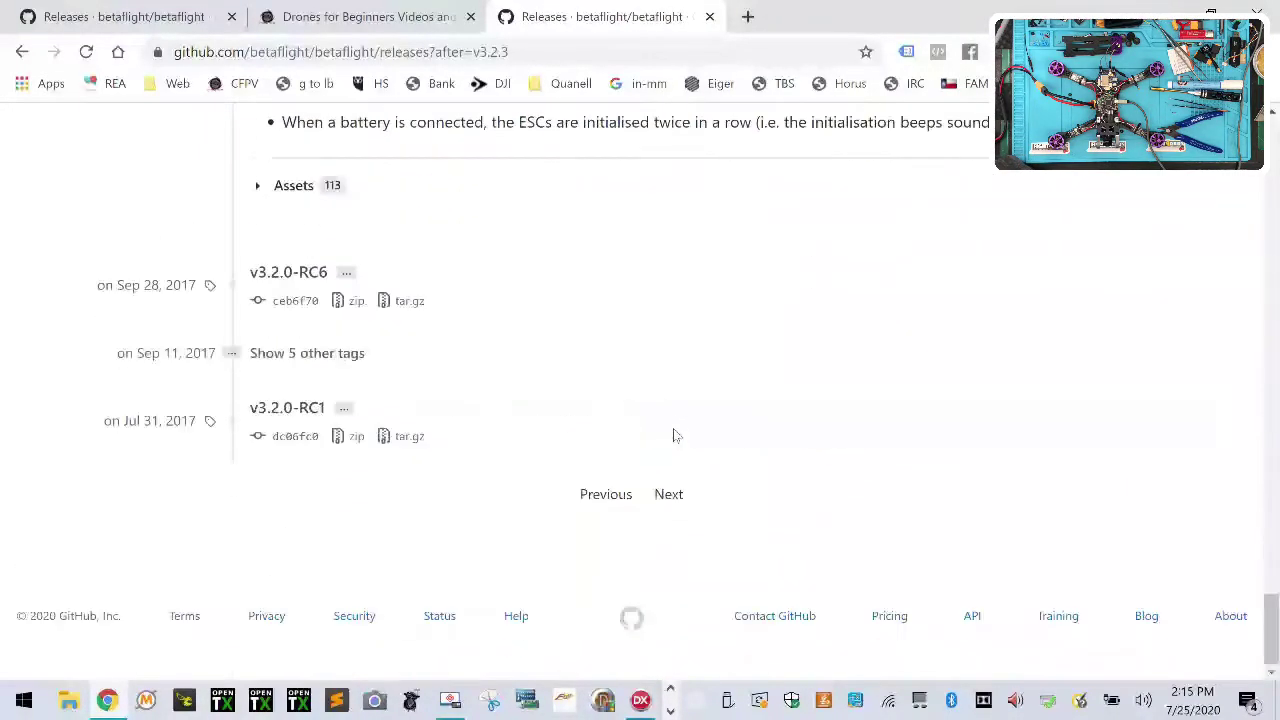
pyautogui.scroll(10, 594, 443)
pyautogui.scroll(-8, 507, 378)
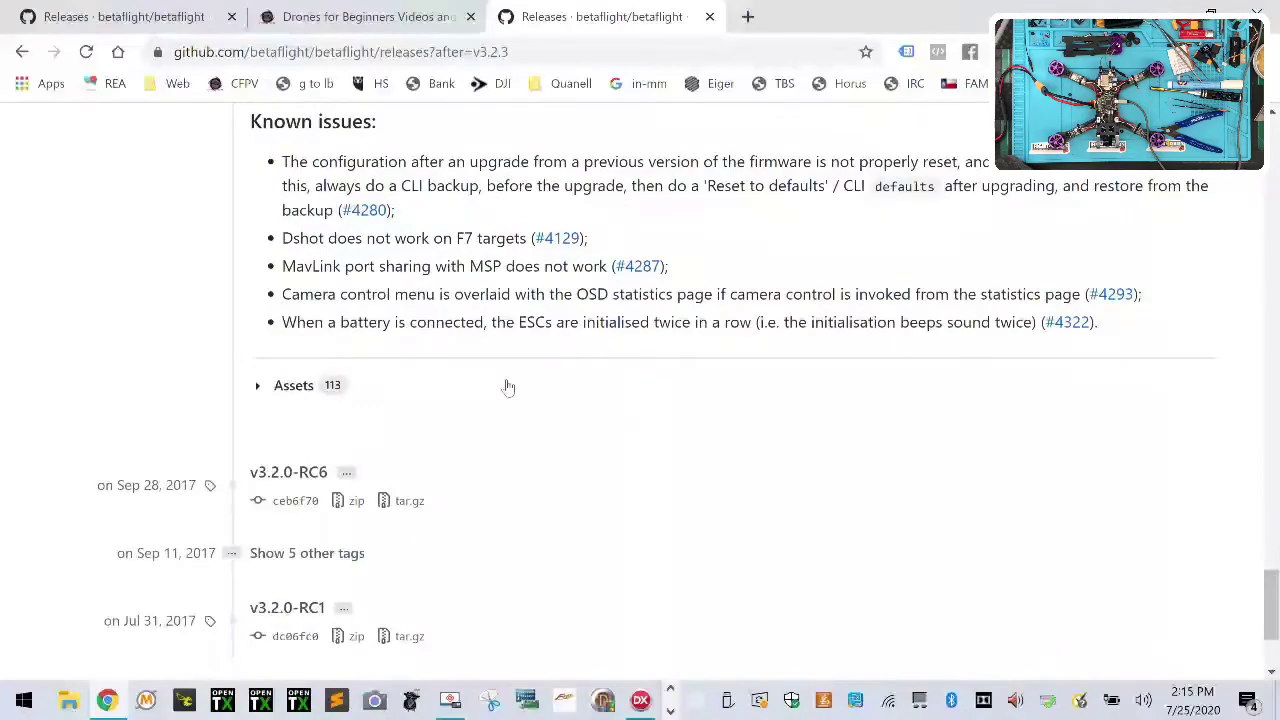
pyautogui.scroll(6, 508, 387)
pyautogui.scroll(15, 507, 380)
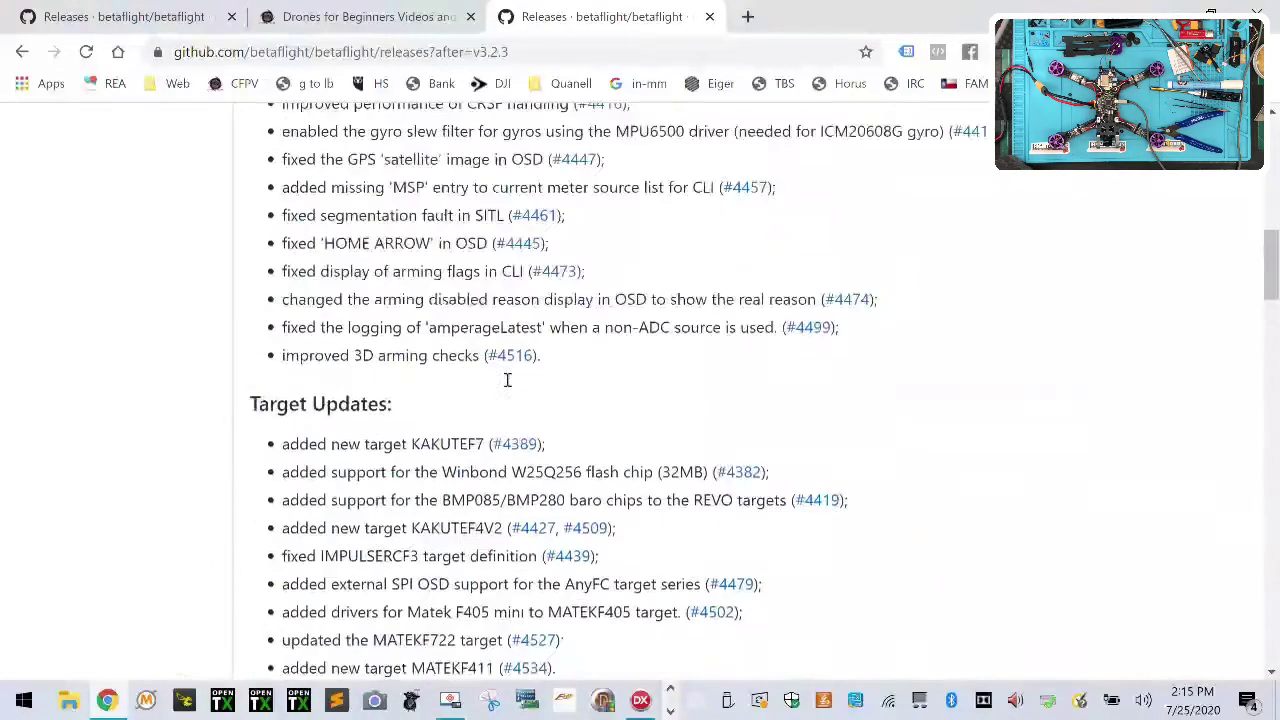
pyautogui.scroll(-20, 507, 385)
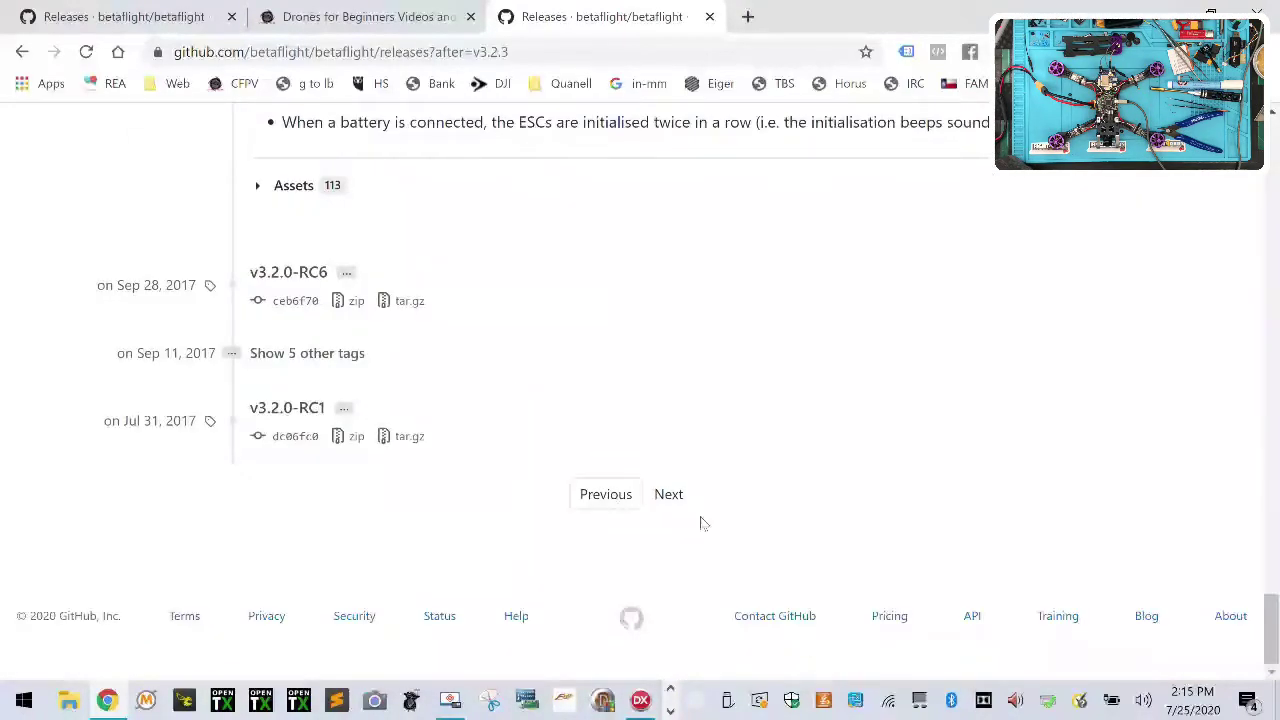
pyautogui.click(685, 500)
pyautogui.scroll(-15, 695, 455)
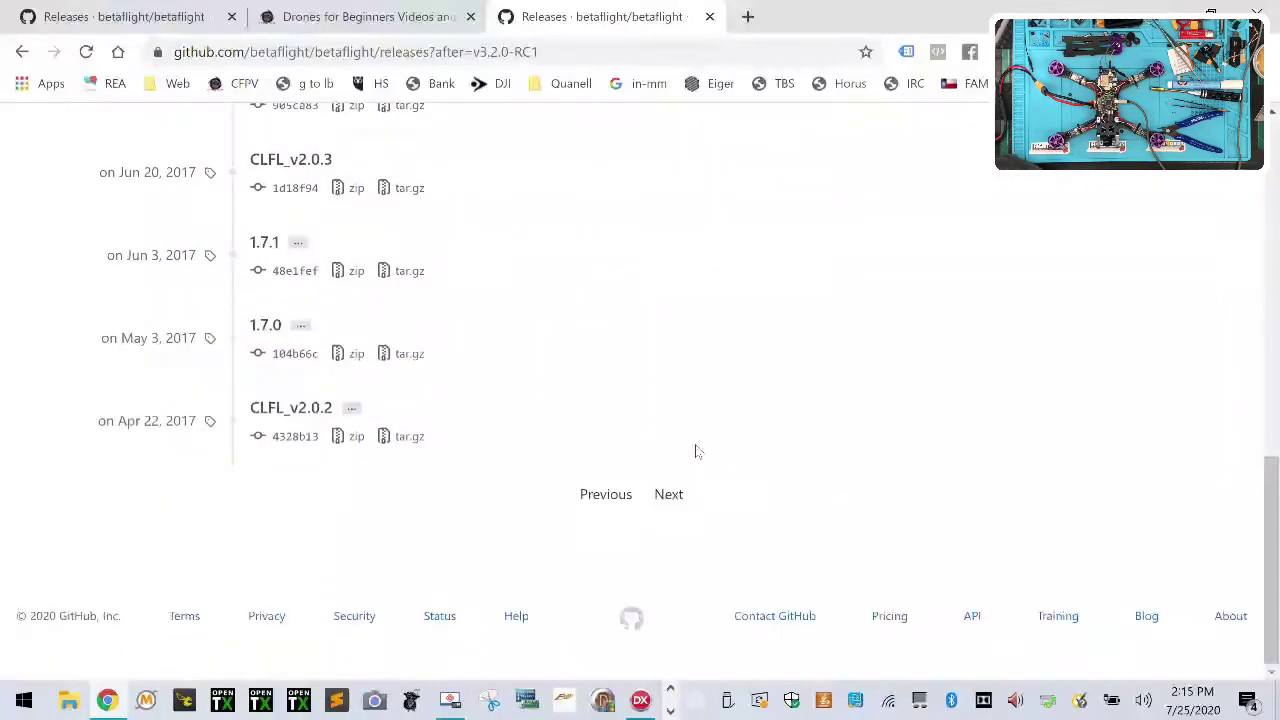
# Page through the older Betaflight releases until reaching the list of those older than v3.1.0.
pyautogui.click(681, 494)
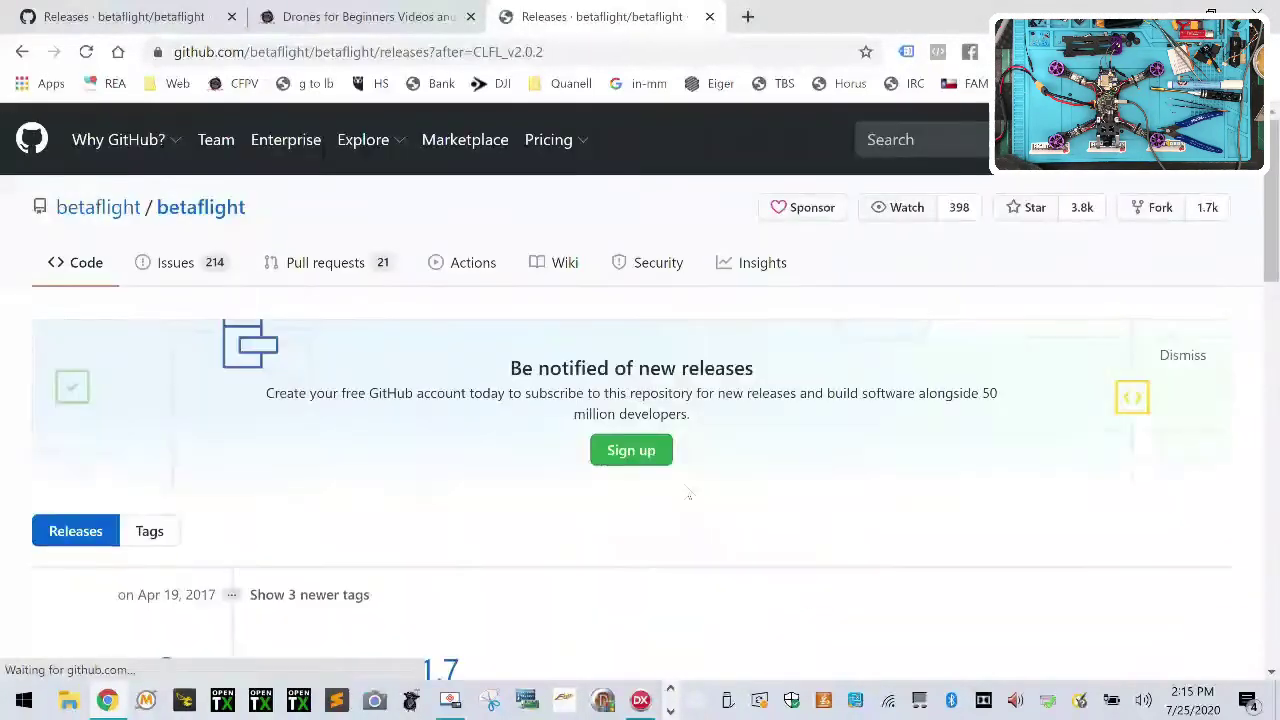
pyautogui.scroll(-6, 688, 483)
pyautogui.scroll(-10, 688, 483)
pyautogui.click(686, 495)
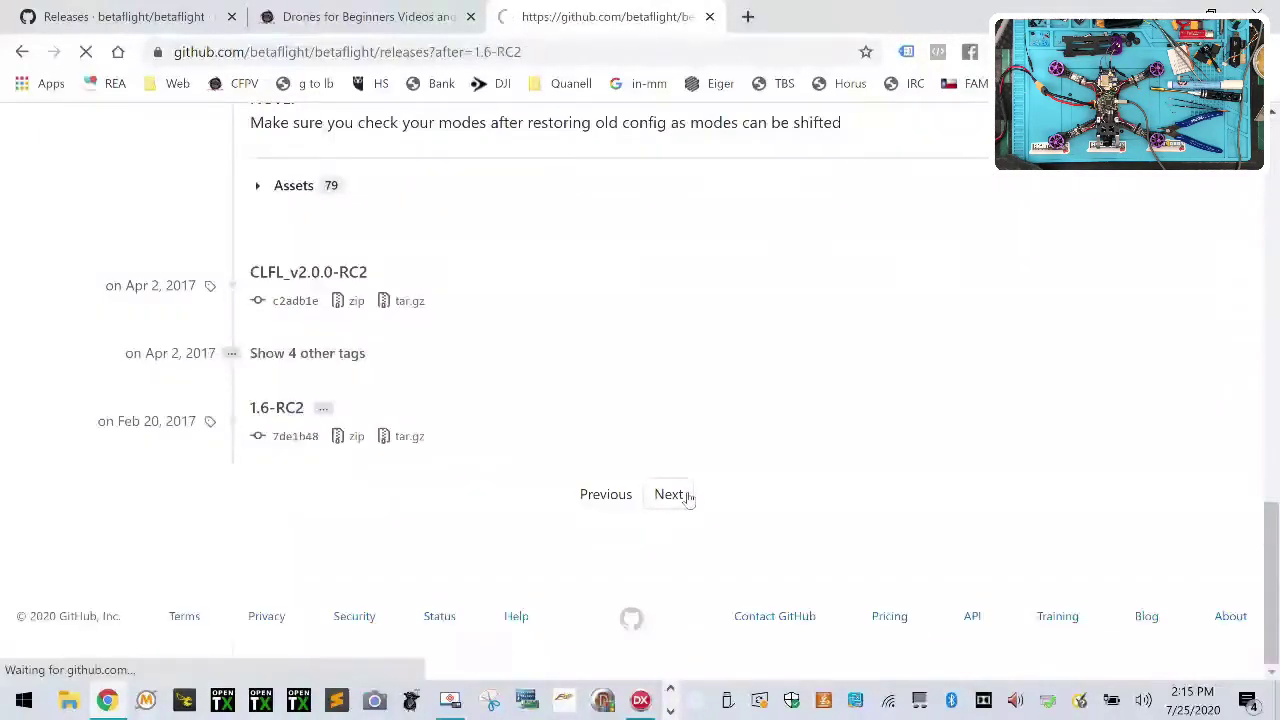
pyautogui.scroll(-12, 692, 496)
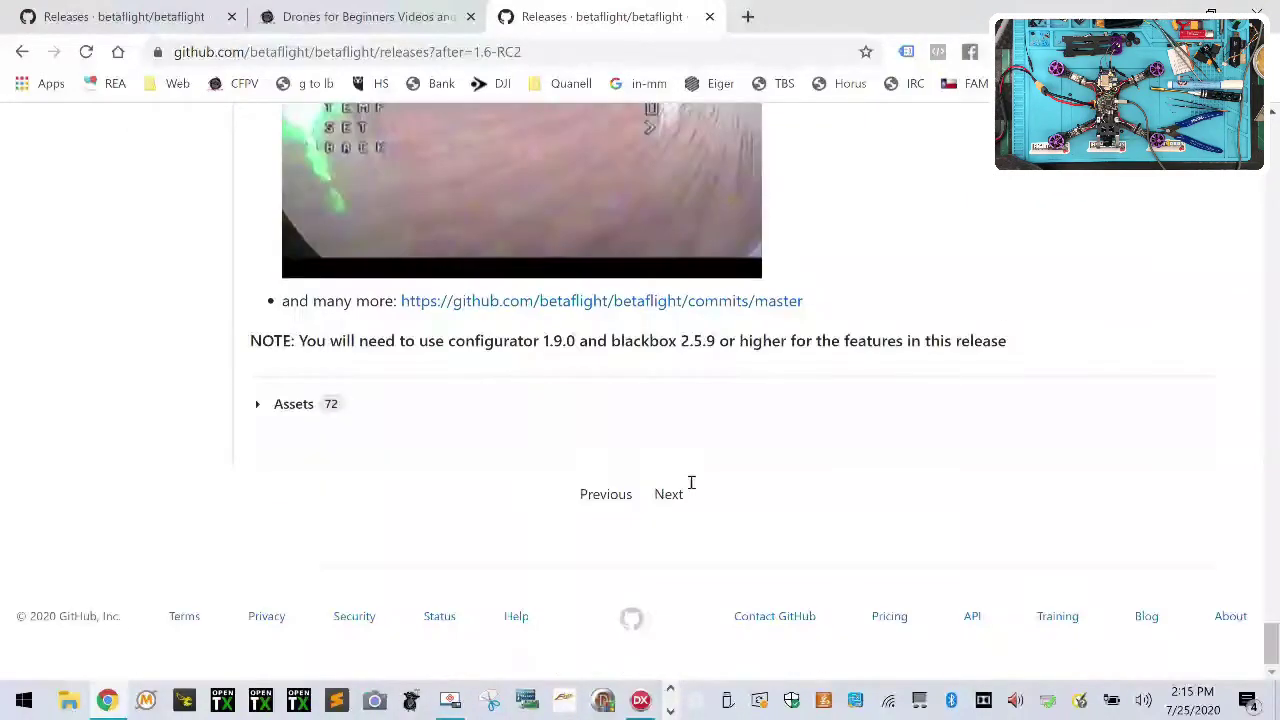
pyautogui.click(688, 495)
pyautogui.scroll(-12, 691, 487)
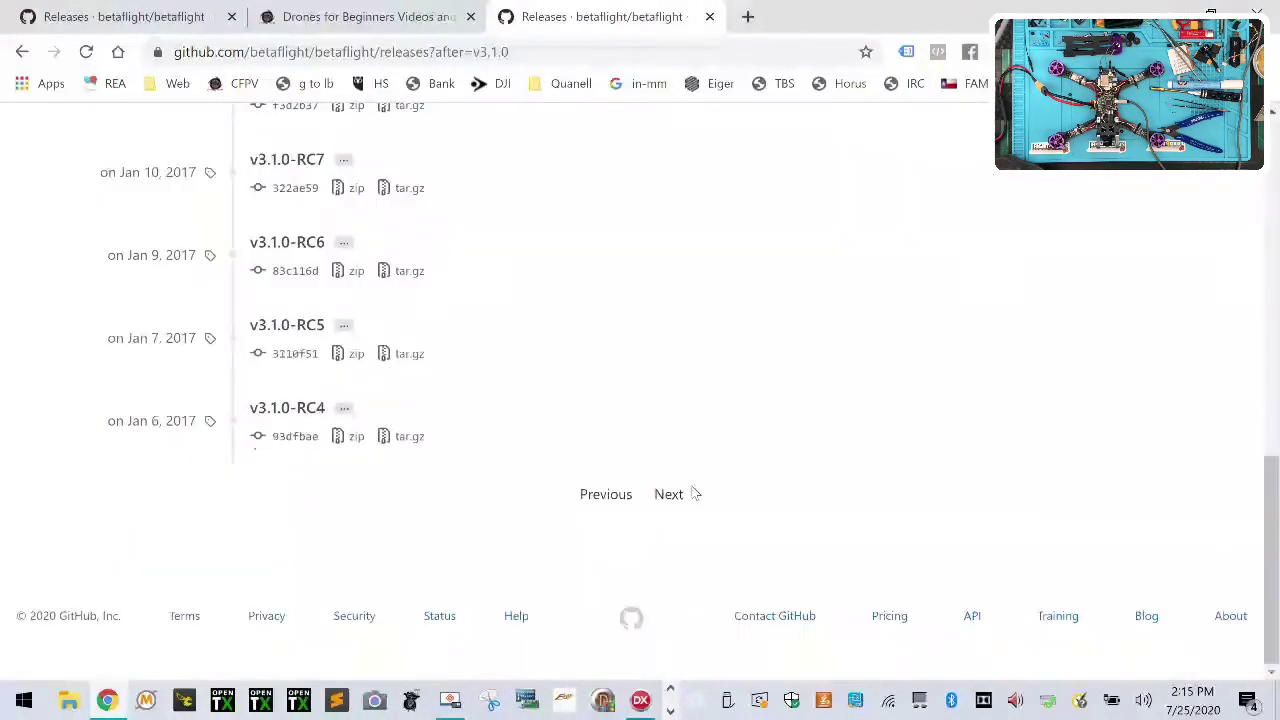
# Page back toward newer Betaflight releases until reaching the list of those older than v3.4.0-RC1.
pyautogui.click(607, 496)
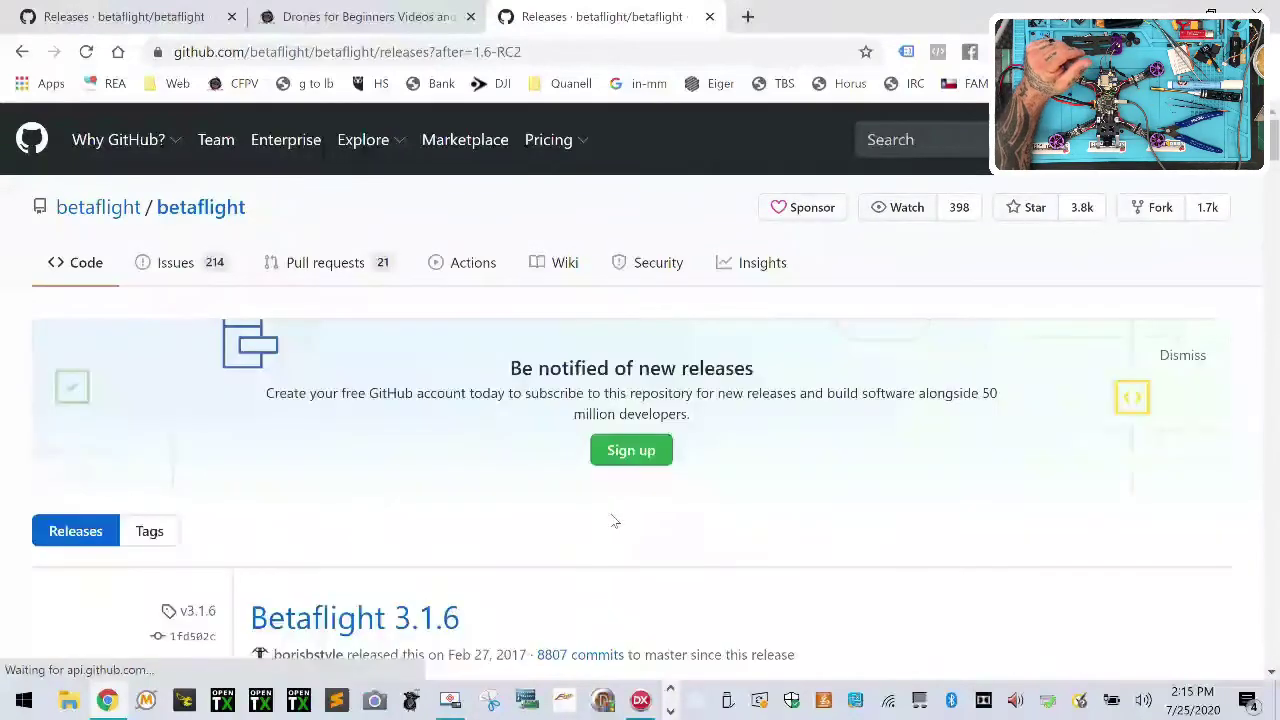
pyautogui.scroll(-12, 615, 515)
pyautogui.click(612, 494)
pyautogui.scroll(-12, 615, 490)
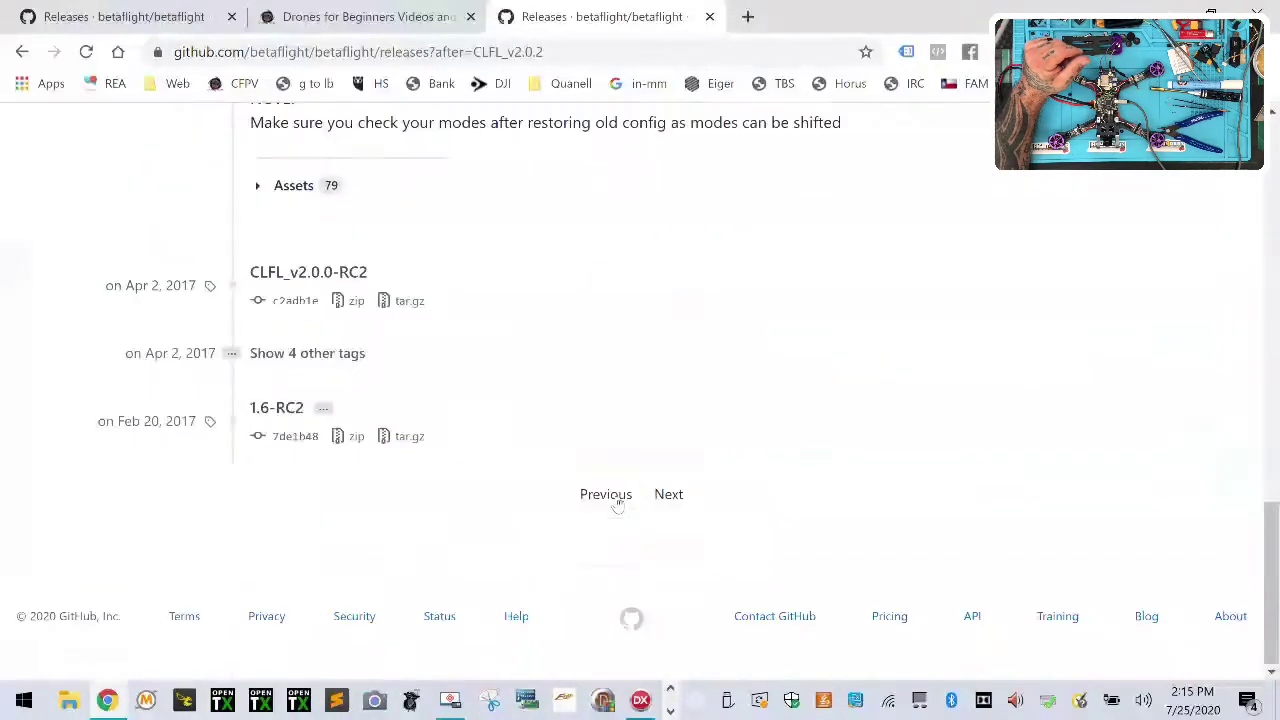
pyautogui.click(612, 496)
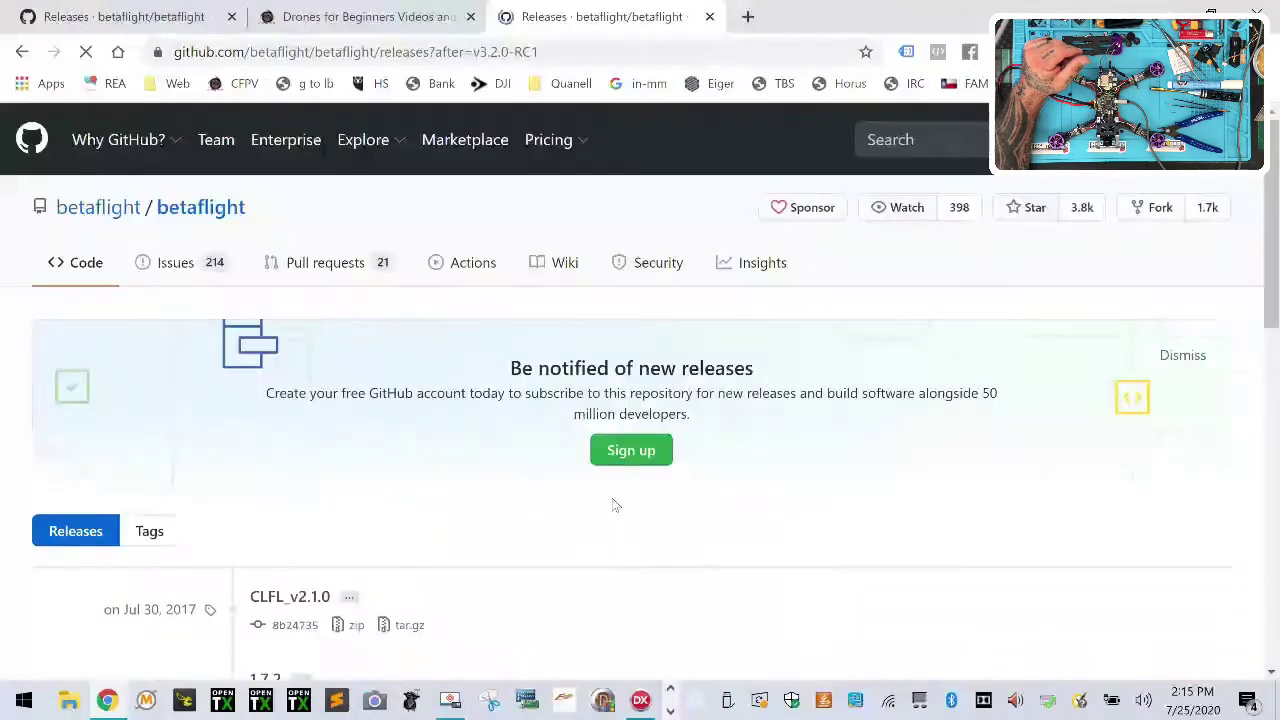
pyautogui.scroll(-12, 612, 505)
pyautogui.click(612, 494)
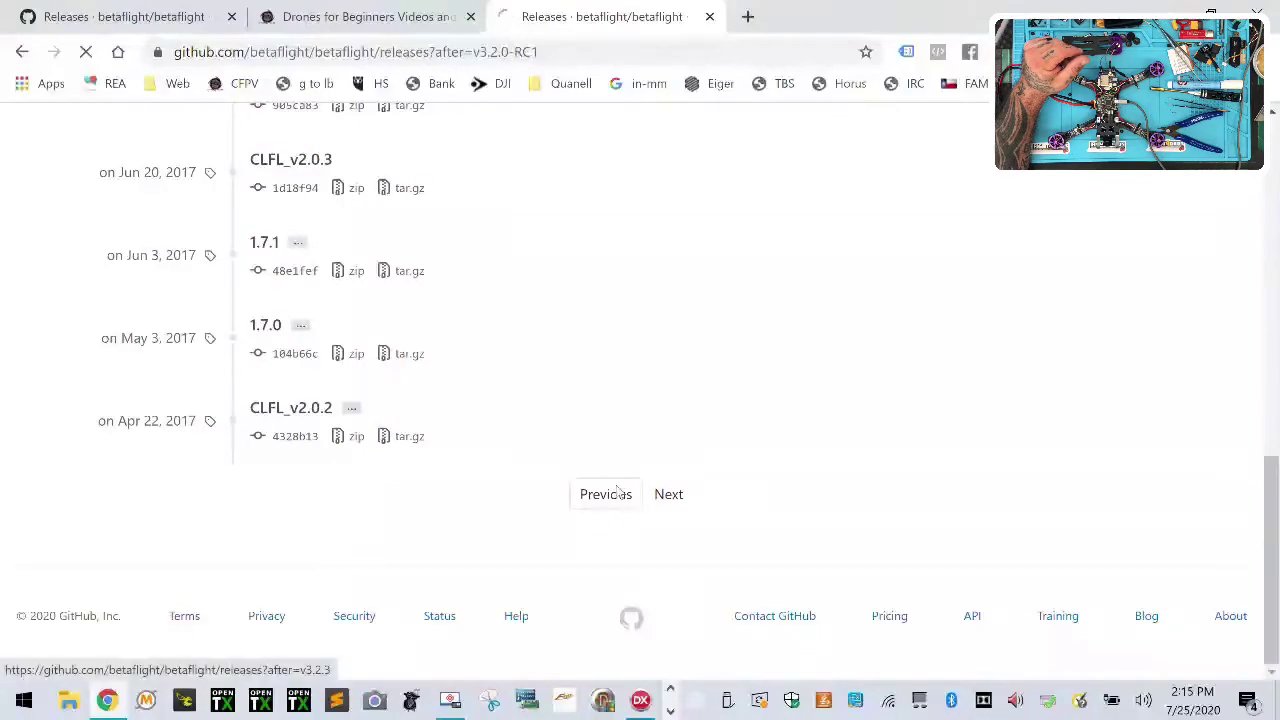
pyautogui.scroll(-12, 612, 490)
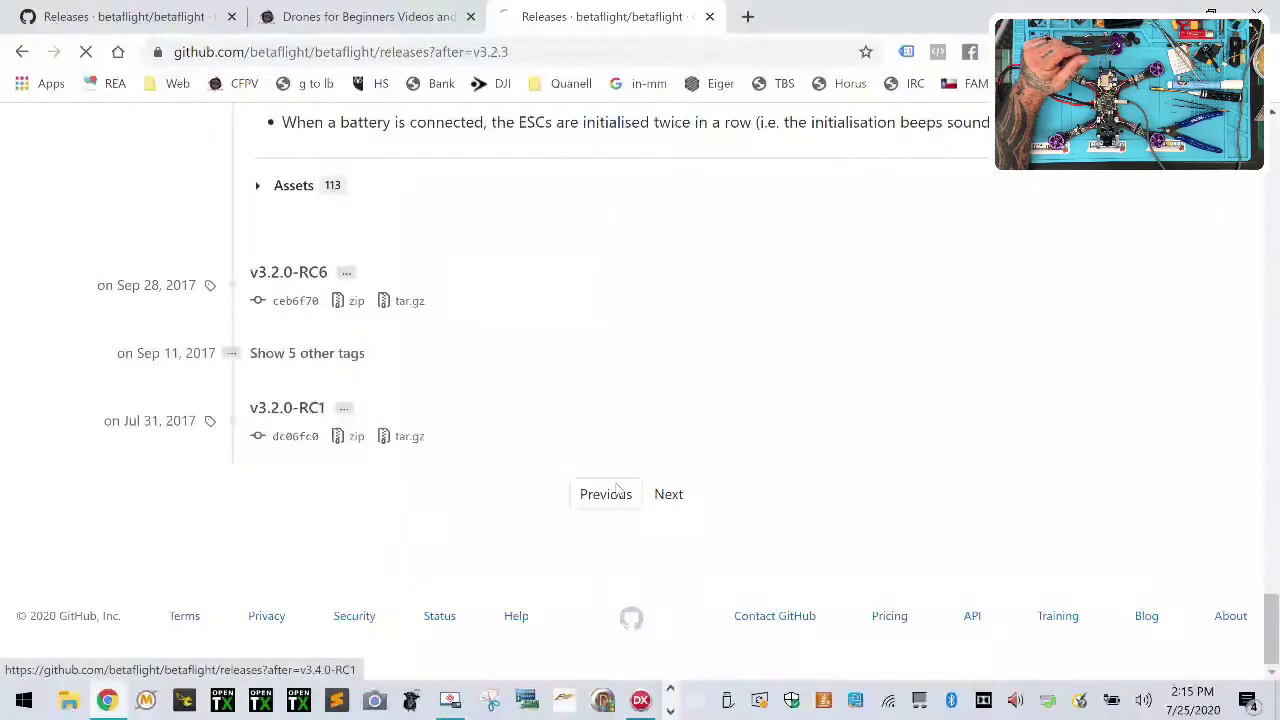
# Examine the feature, fix and target notes of the releases older than v3.4.0-RC1, and go to the next newer page of releases.
pyautogui.scroll(-10, 617, 480)
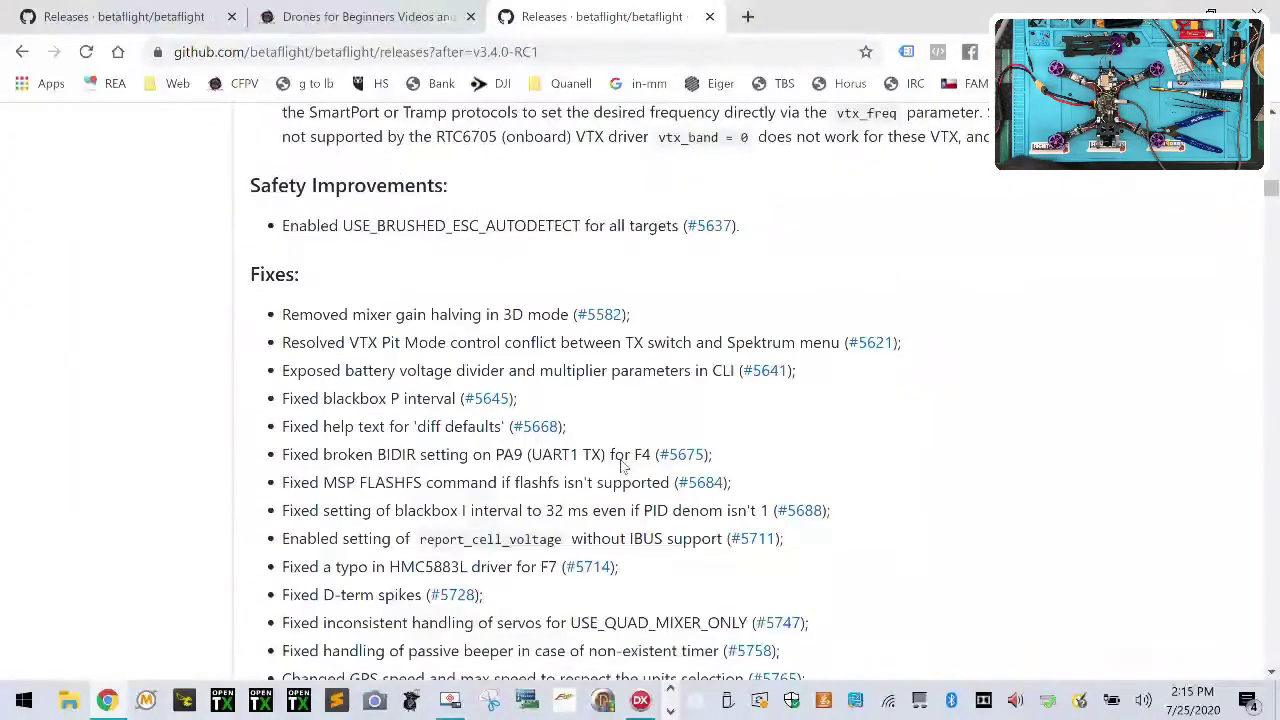
pyautogui.scroll(-20, 622, 465)
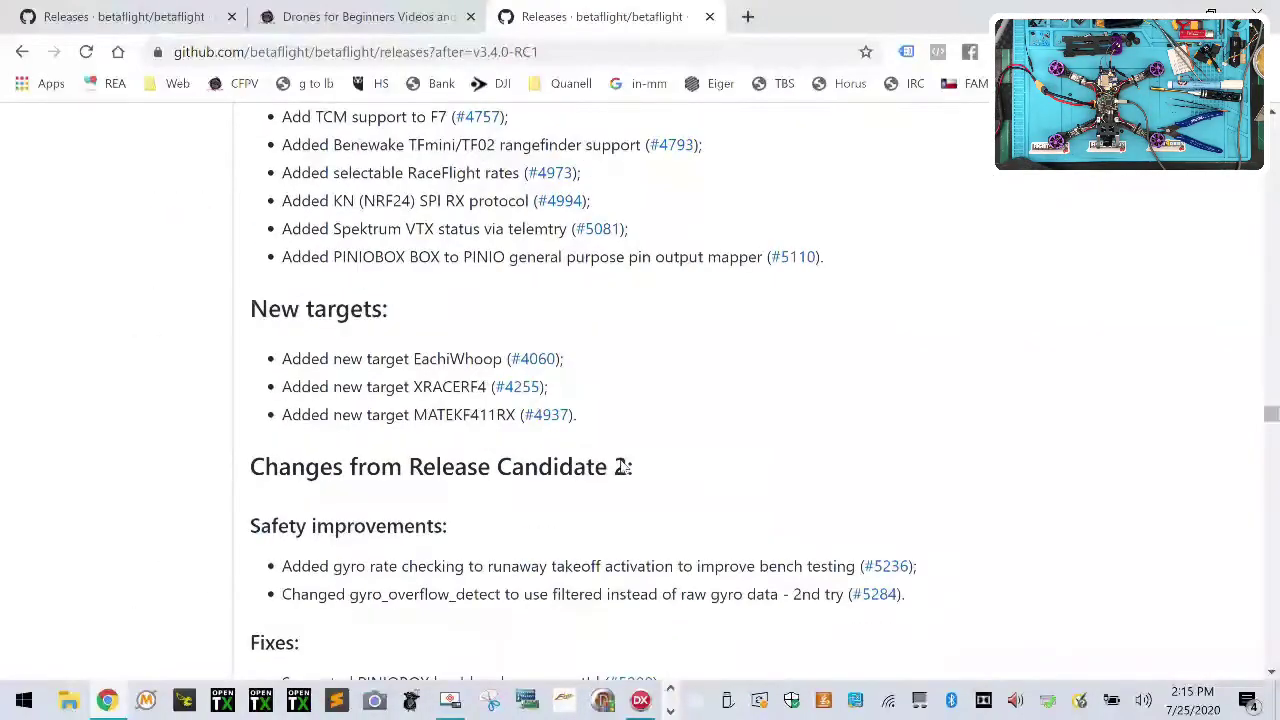
pyautogui.scroll(-5, 622, 465)
pyautogui.scroll(18, 621, 462)
pyautogui.scroll(-8, 621, 460)
pyautogui.scroll(2, 621, 459)
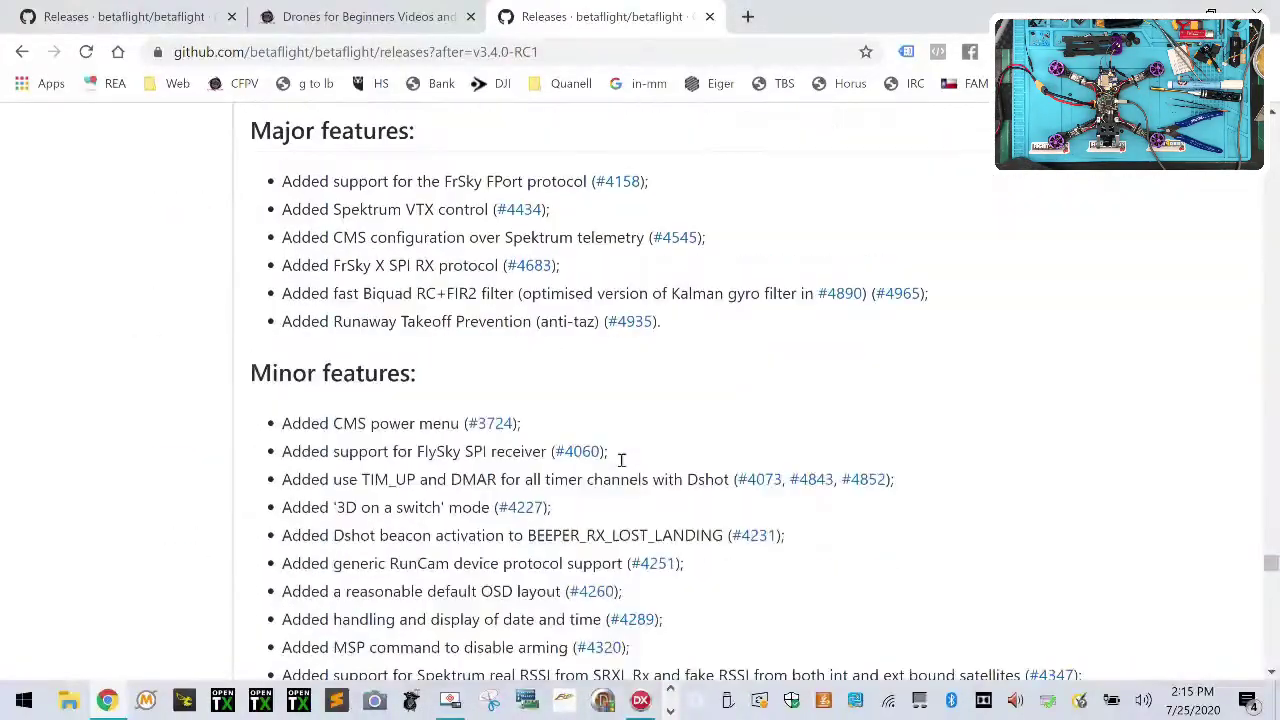
pyautogui.scroll(-20, 621, 465)
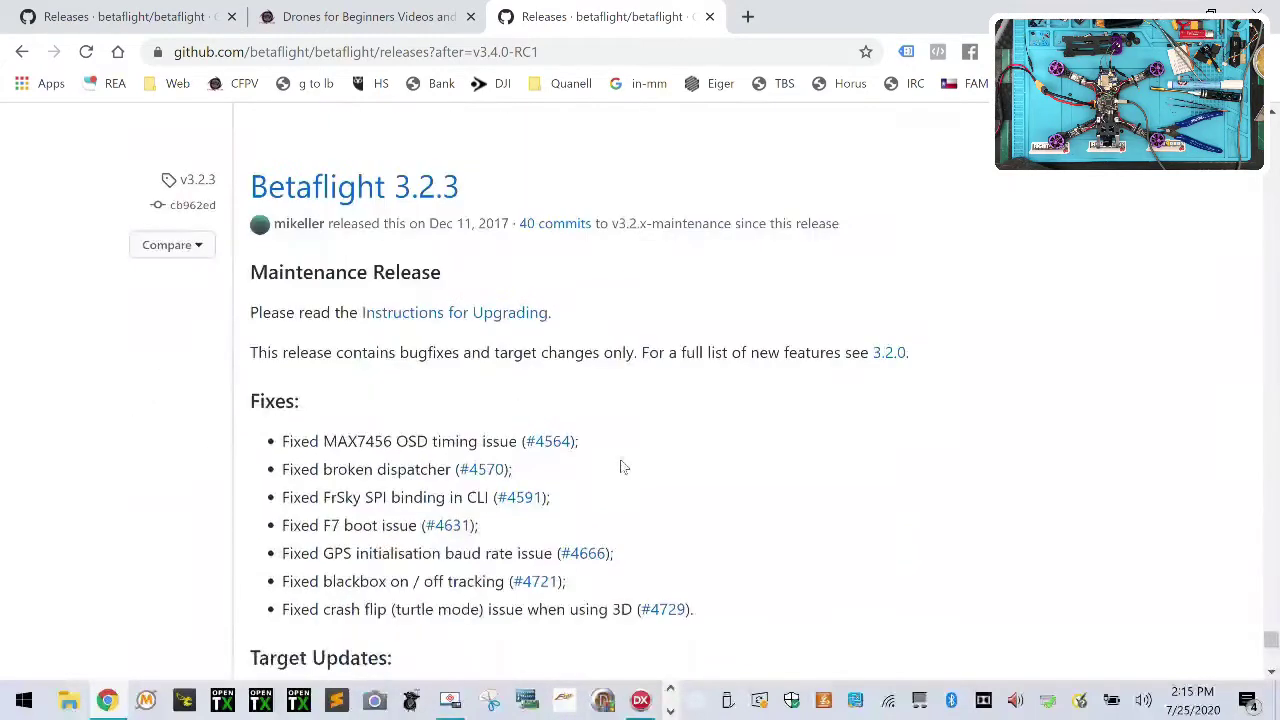
pyautogui.scroll(-5, 621, 466)
pyautogui.click(615, 496)
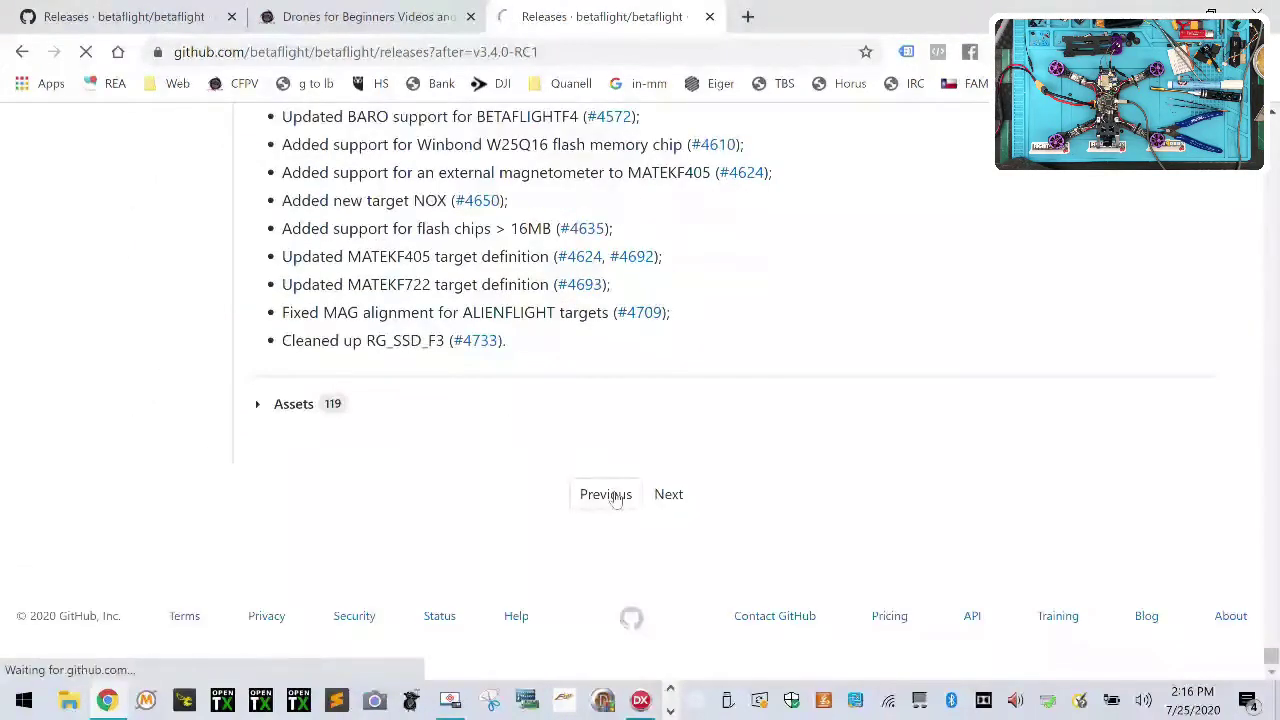
# Open the Betaflight 3.5.0 release, look through its notes and hex file assets, and return to the releases list.
pyautogui.scroll(-7, 617, 494)
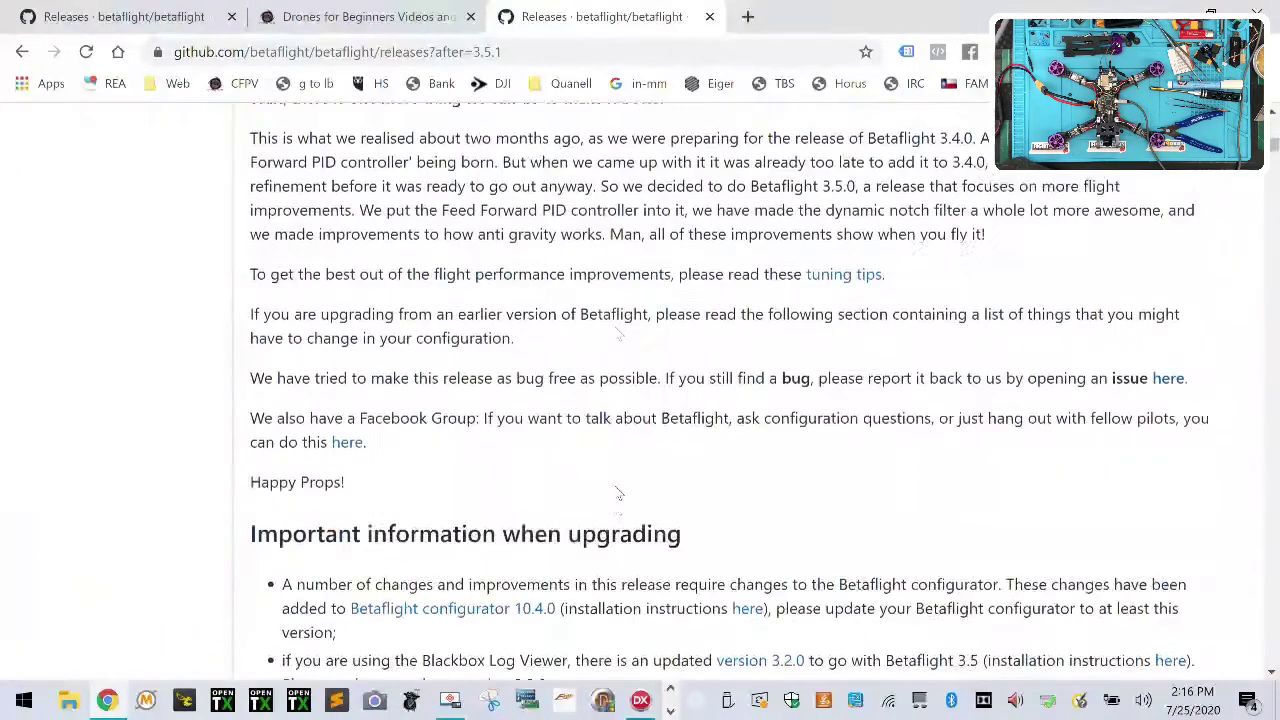
pyautogui.scroll(8, 415, 406)
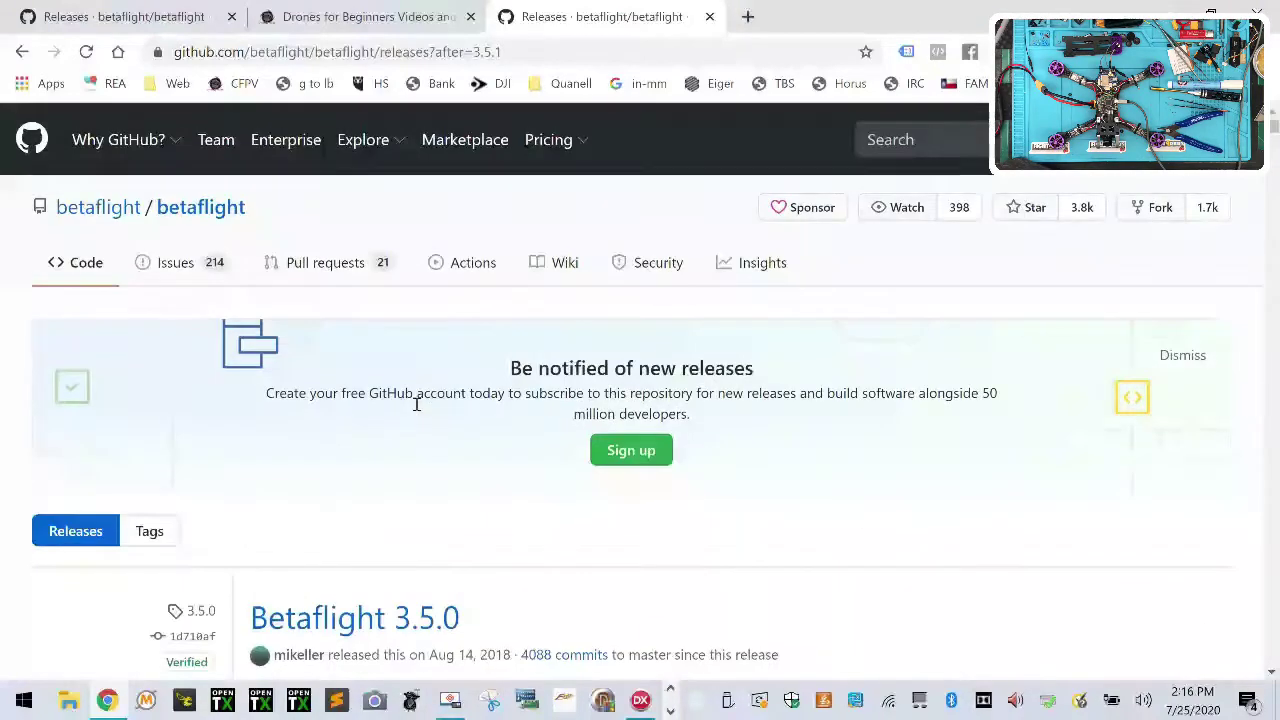
pyautogui.click(390, 620)
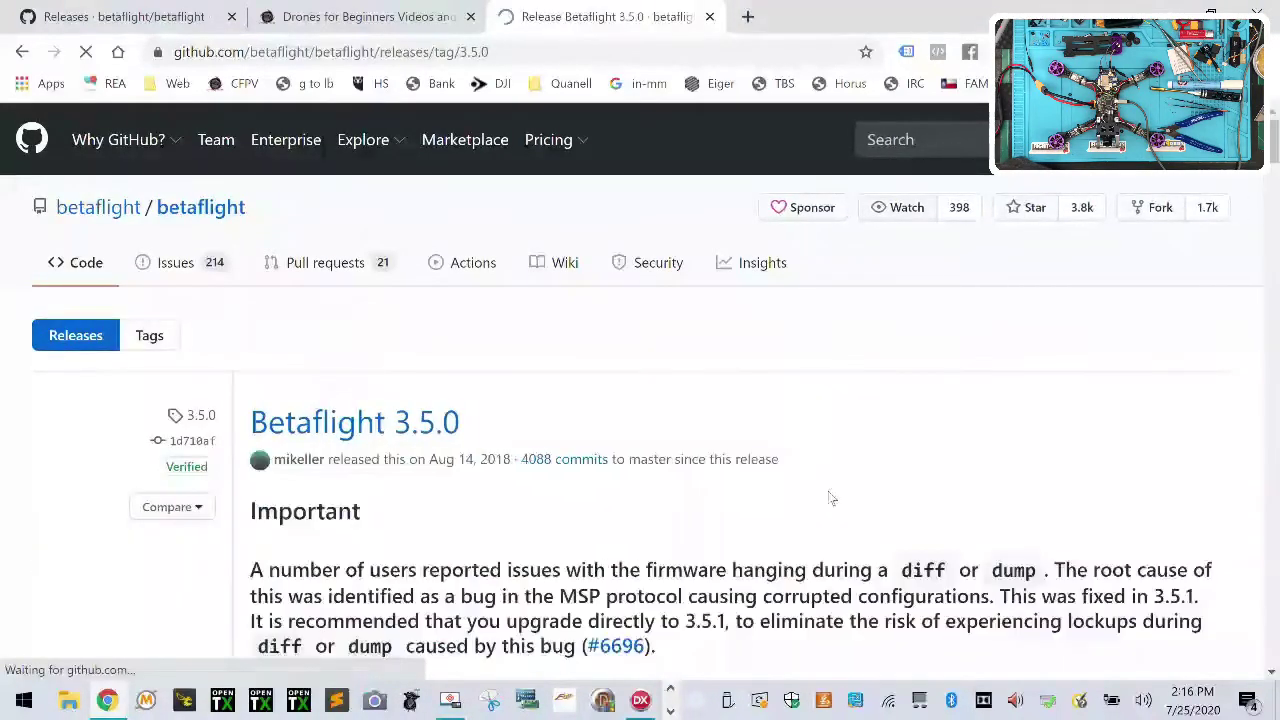
pyautogui.scroll(-5, 815, 500)
pyautogui.scroll(-15, 827, 487)
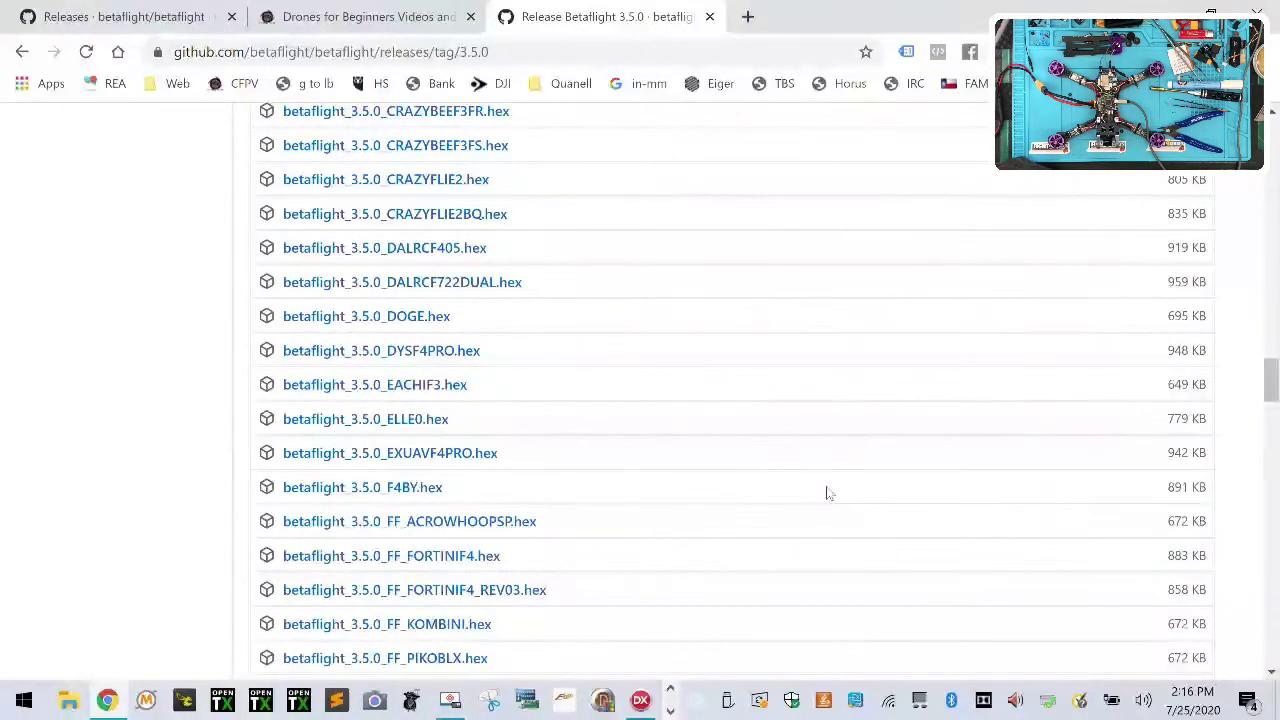
pyautogui.scroll(-20, 809, 471)
pyautogui.scroll(10, 597, 410)
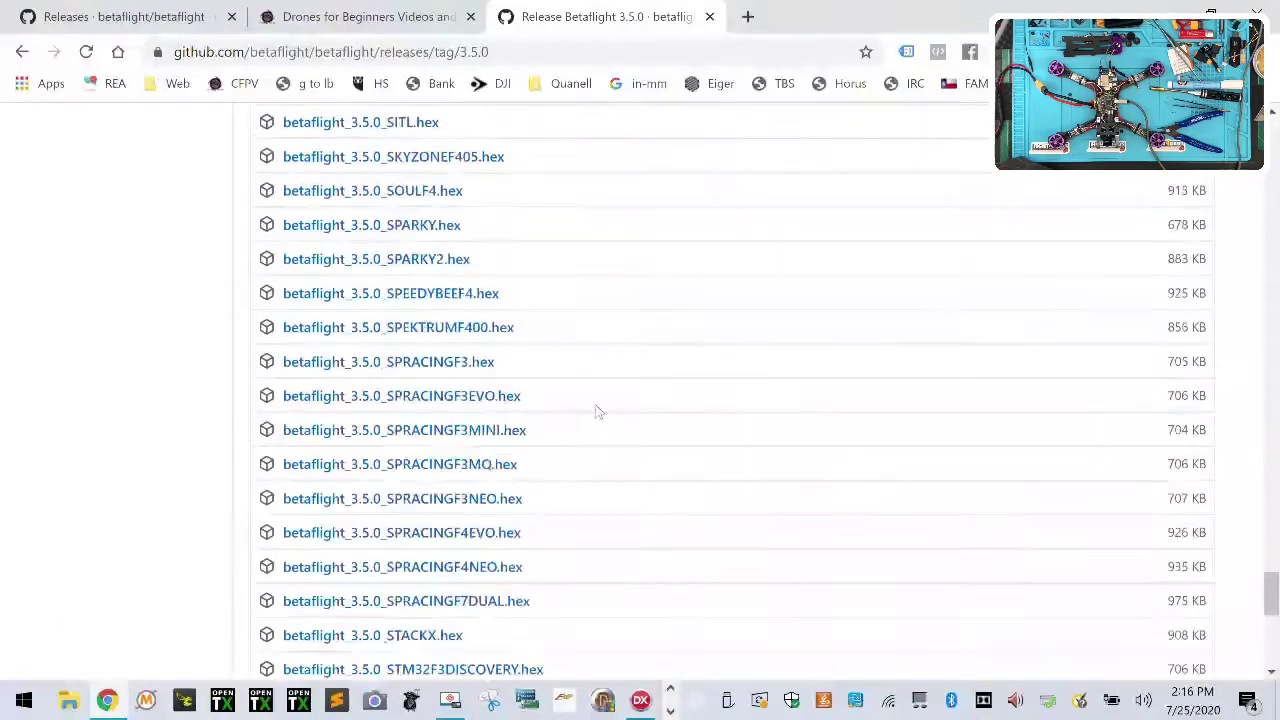
pyautogui.scroll(20, 597, 410)
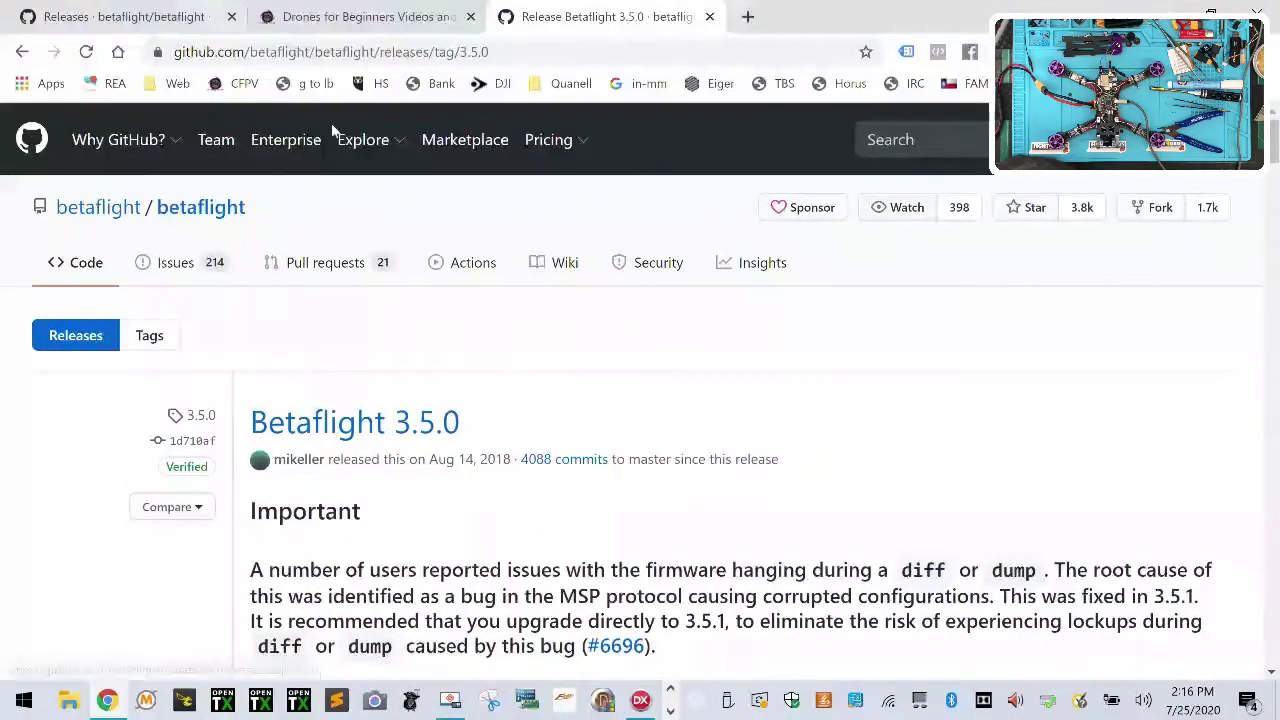
pyautogui.scroll(-10, 523, 491)
pyautogui.scroll(8, 523, 491)
pyautogui.click(20, 53)
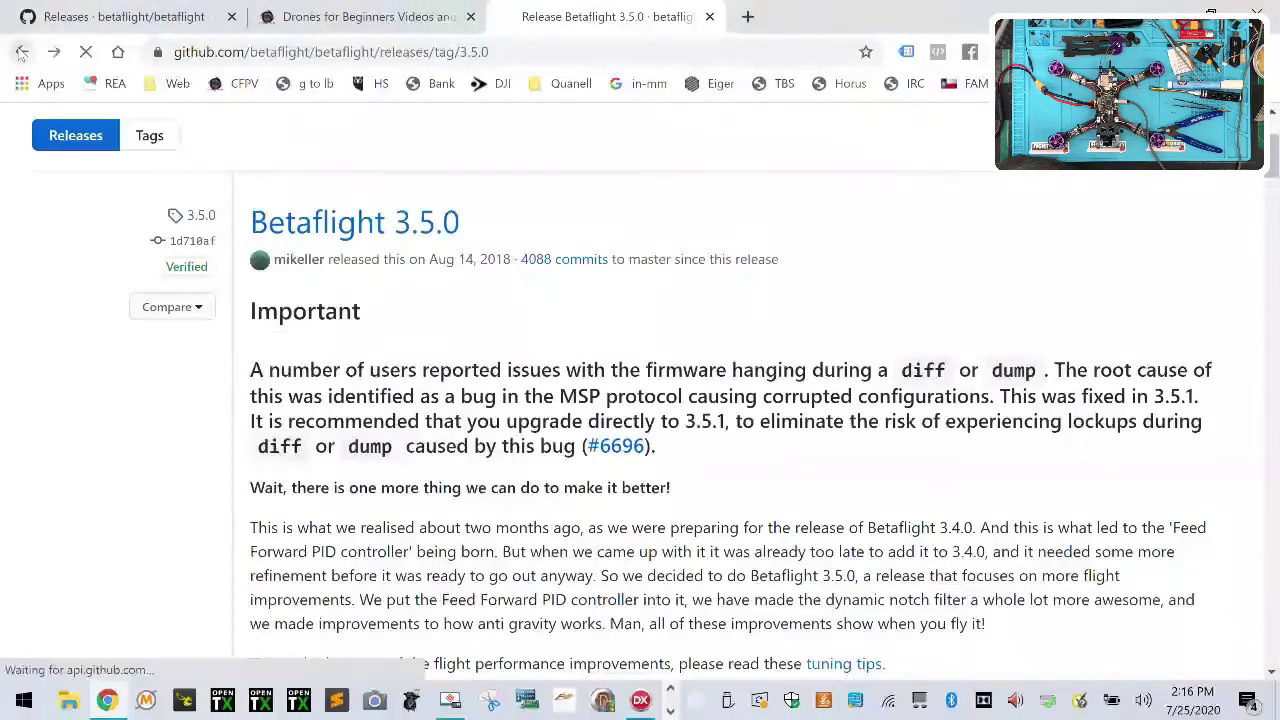
# Page to the releases older than 4.0.0-RC4 and open the Betaflight 3.5.7 release.
pyautogui.scroll(-15, 666, 437)
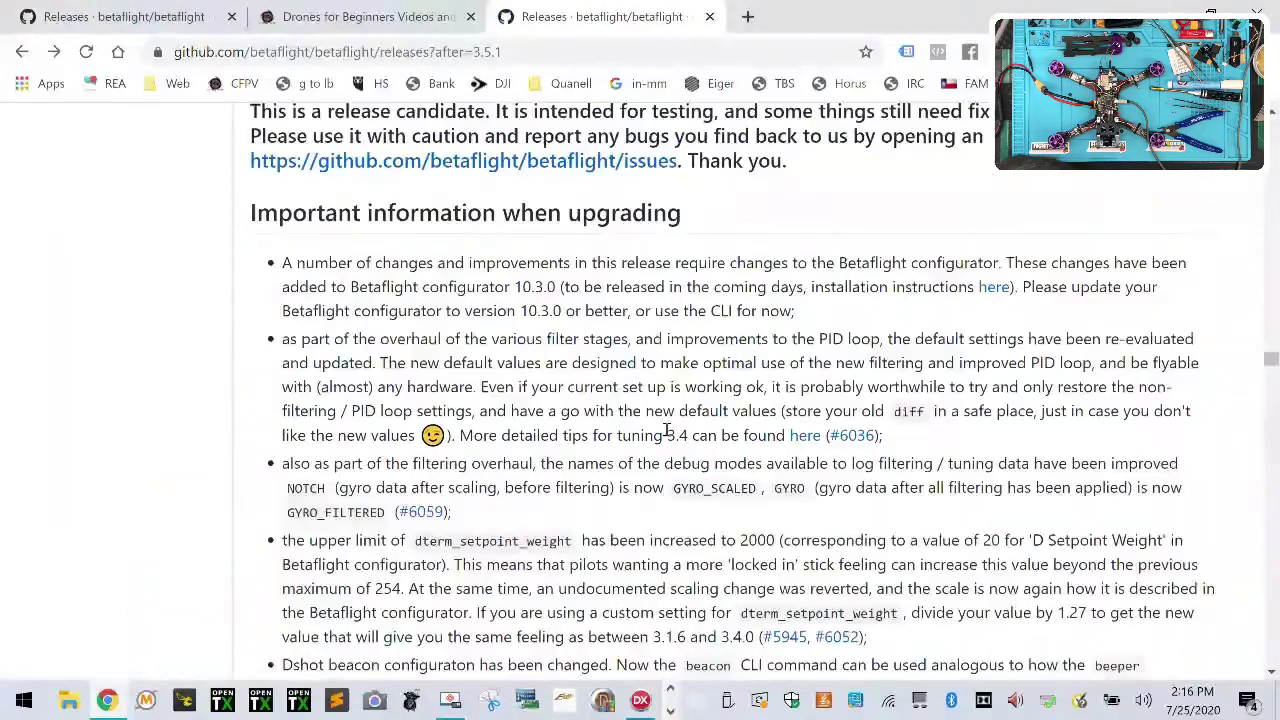
pyautogui.scroll(-20, 666, 437)
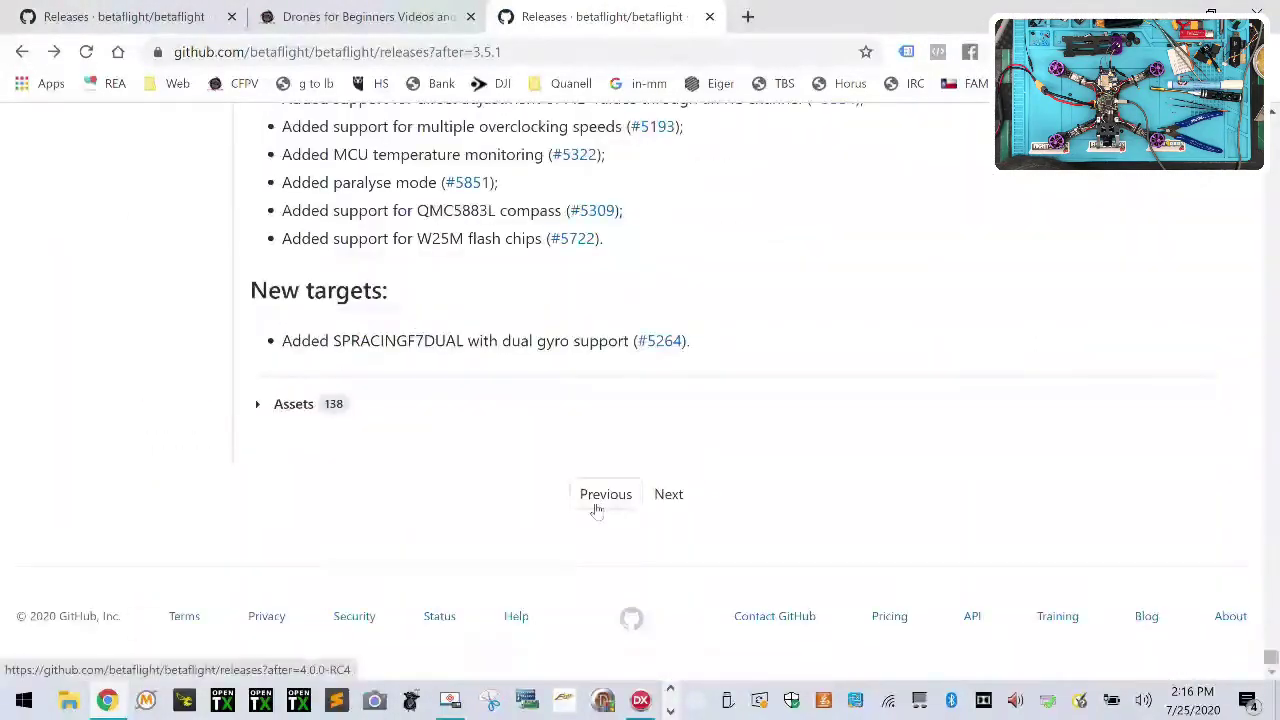
pyautogui.click(597, 508)
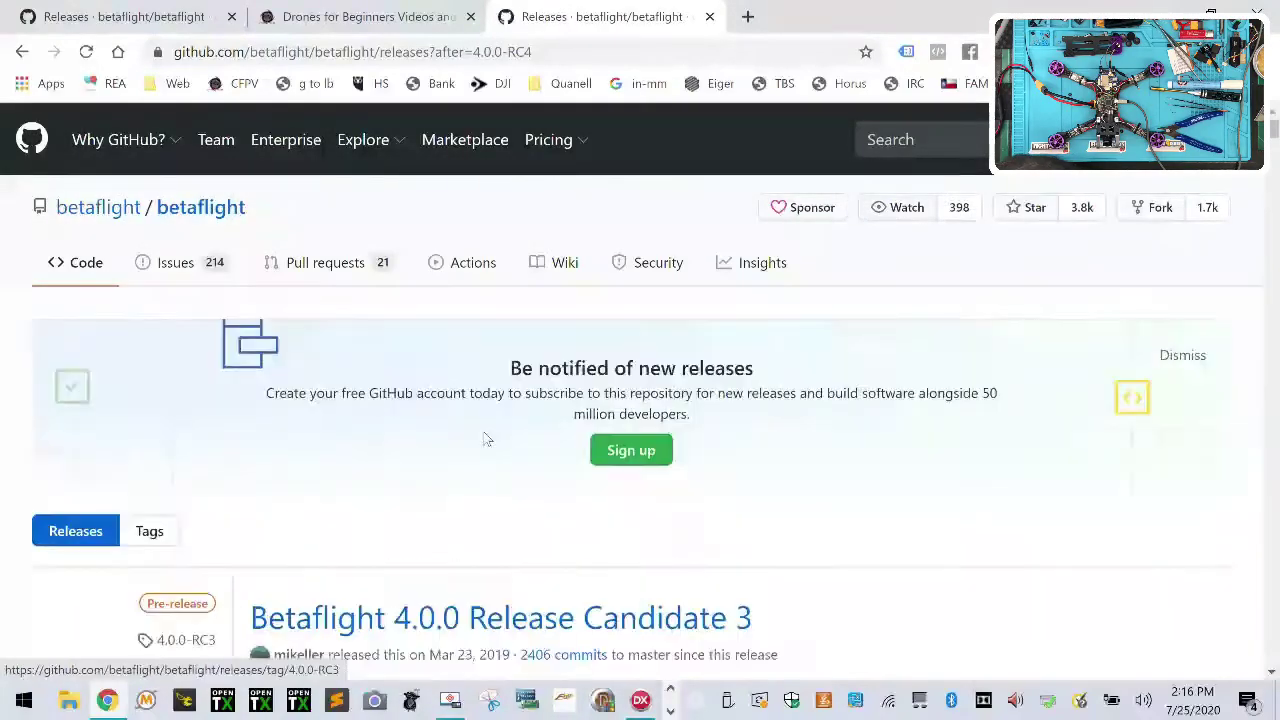
pyautogui.scroll(-15, 487, 440)
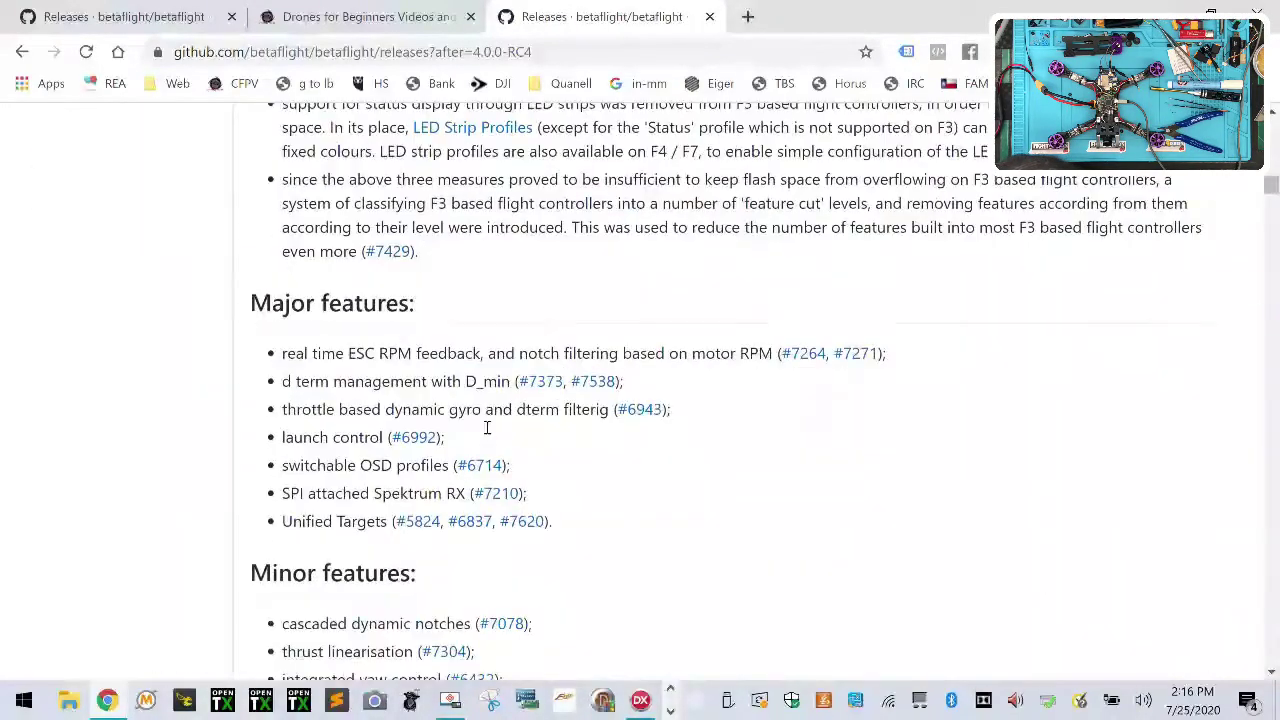
pyautogui.scroll(-15, 487, 428)
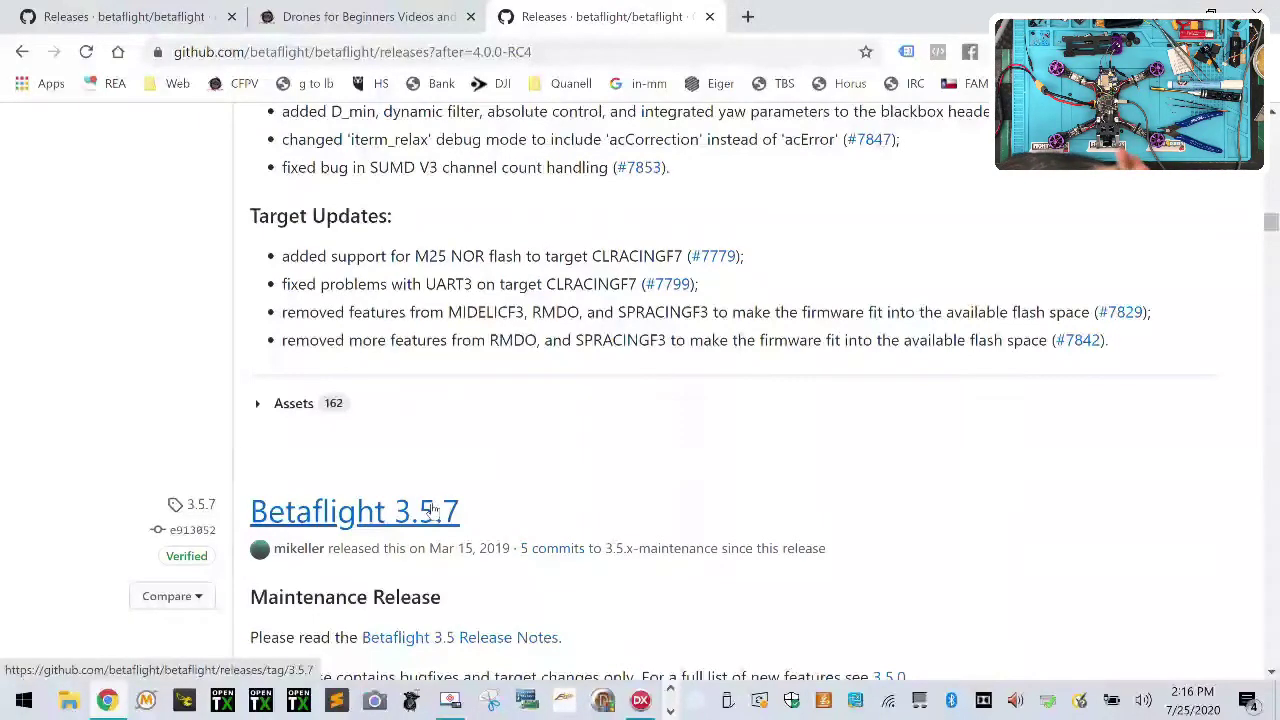
pyautogui.click(432, 511)
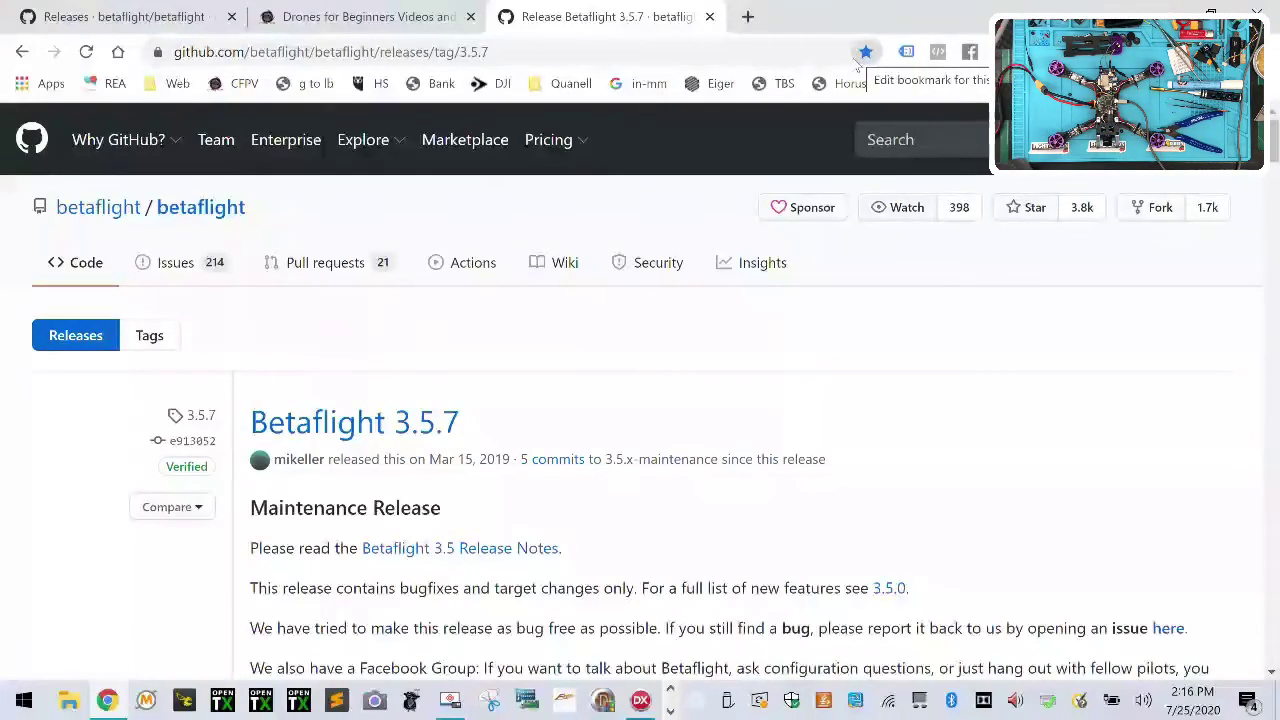
# Download betaflight_3.5.7_SPEKTRUMF400.hex from the Betaflight 3.5.7 release assets.
pyautogui.scroll(-20, 834, 420)
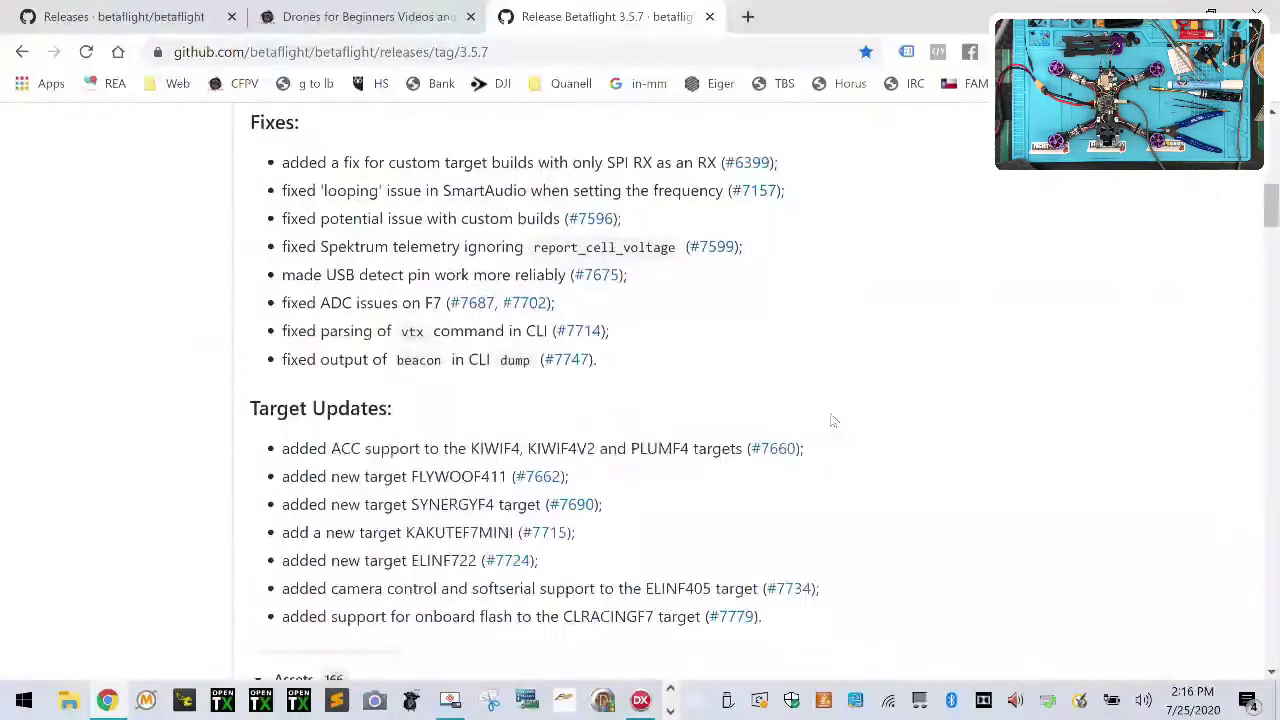
pyautogui.scroll(-20, 832, 416)
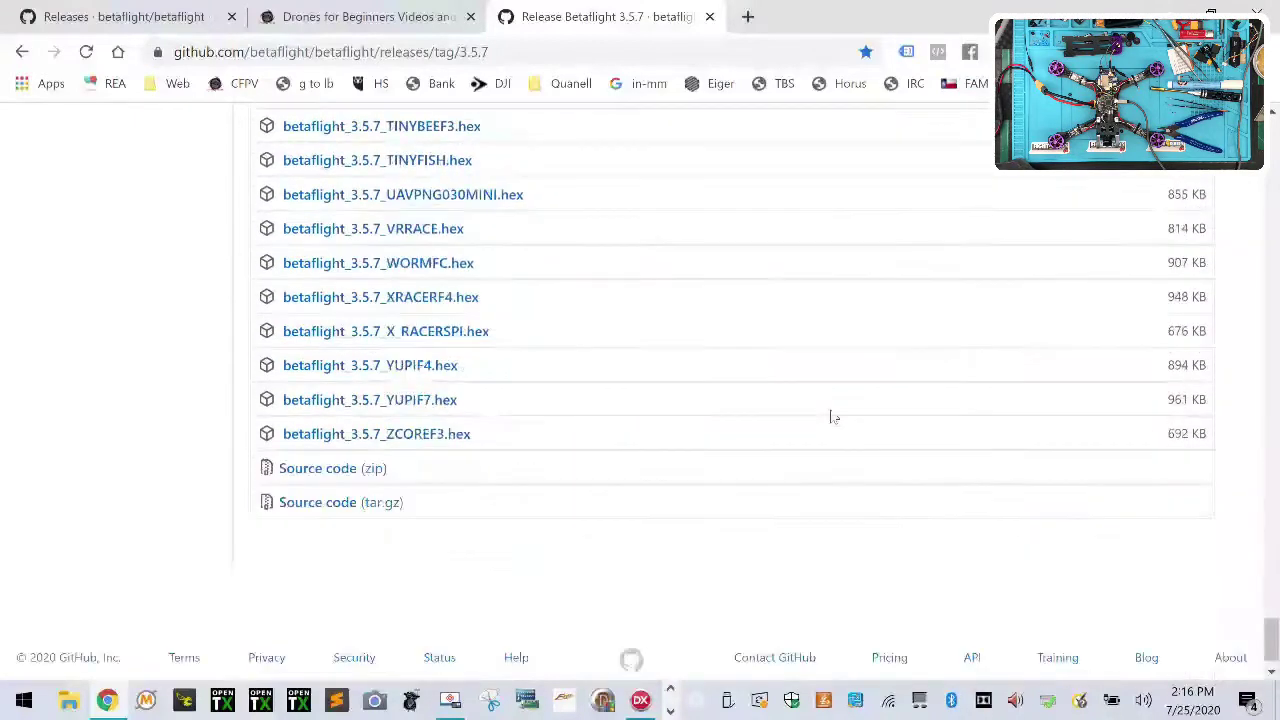
pyautogui.scroll(10, 832, 416)
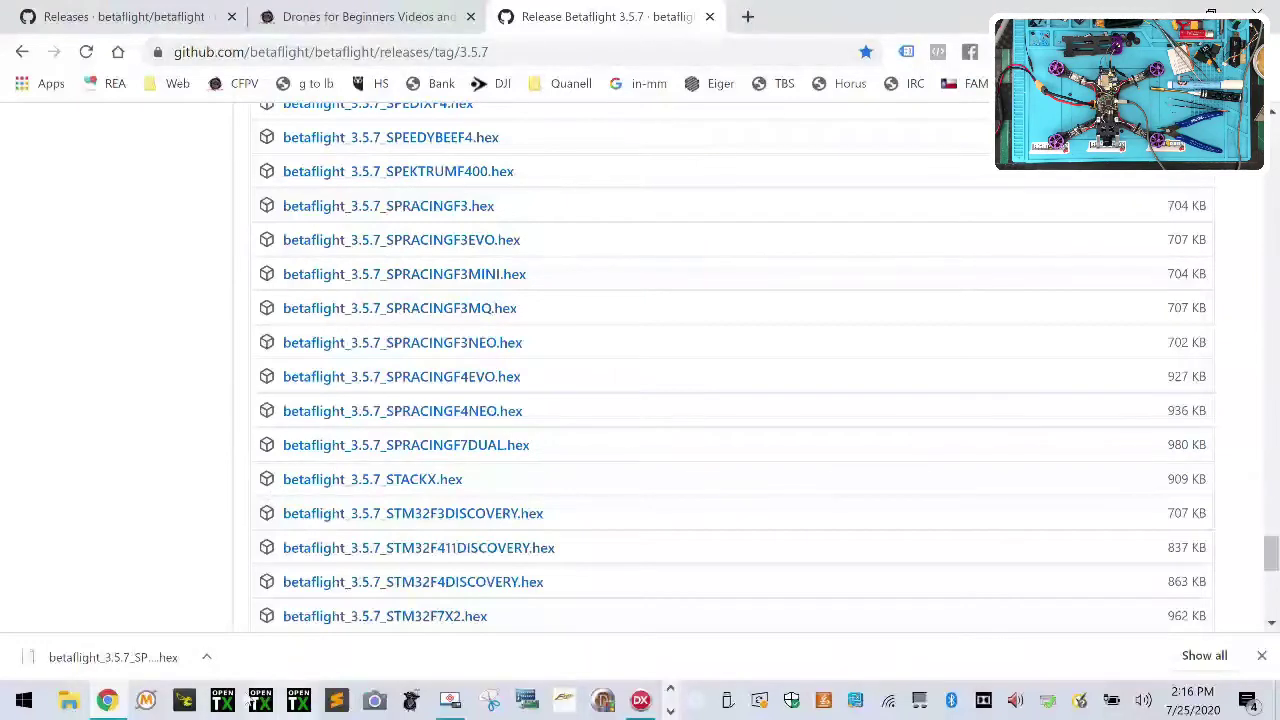
# Switch to Betaflight Configurator, load betaflight_3.5.7_SPEKTRUMF400.hex from the Downloads folder as local firmware, and flash it to the board.
pyautogui.click(670, 711)
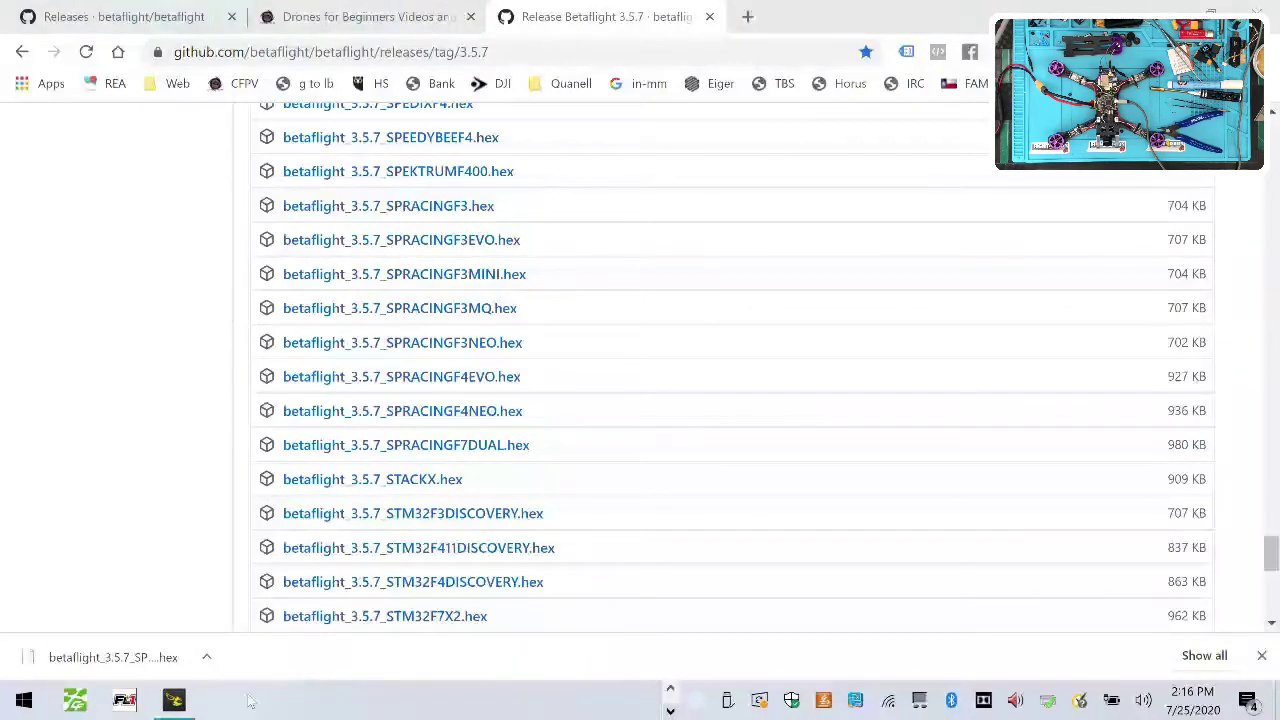
pyautogui.click(168, 708)
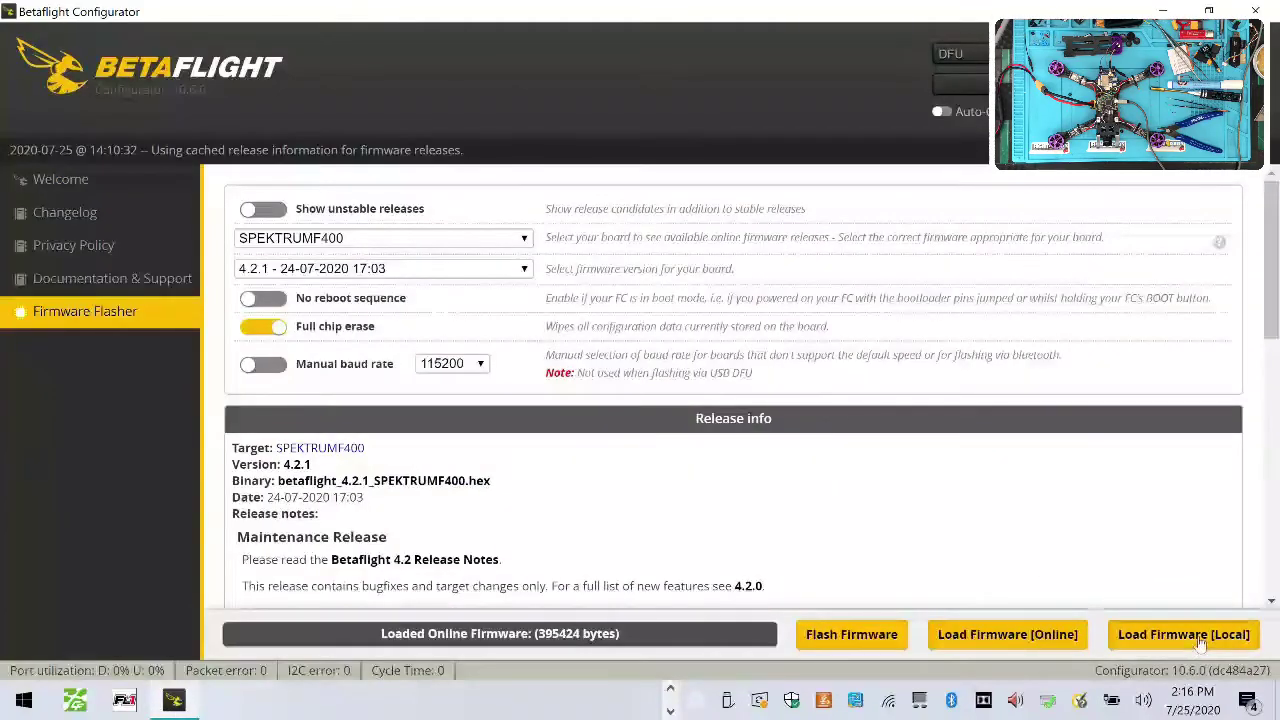
pyautogui.click(1183, 636)
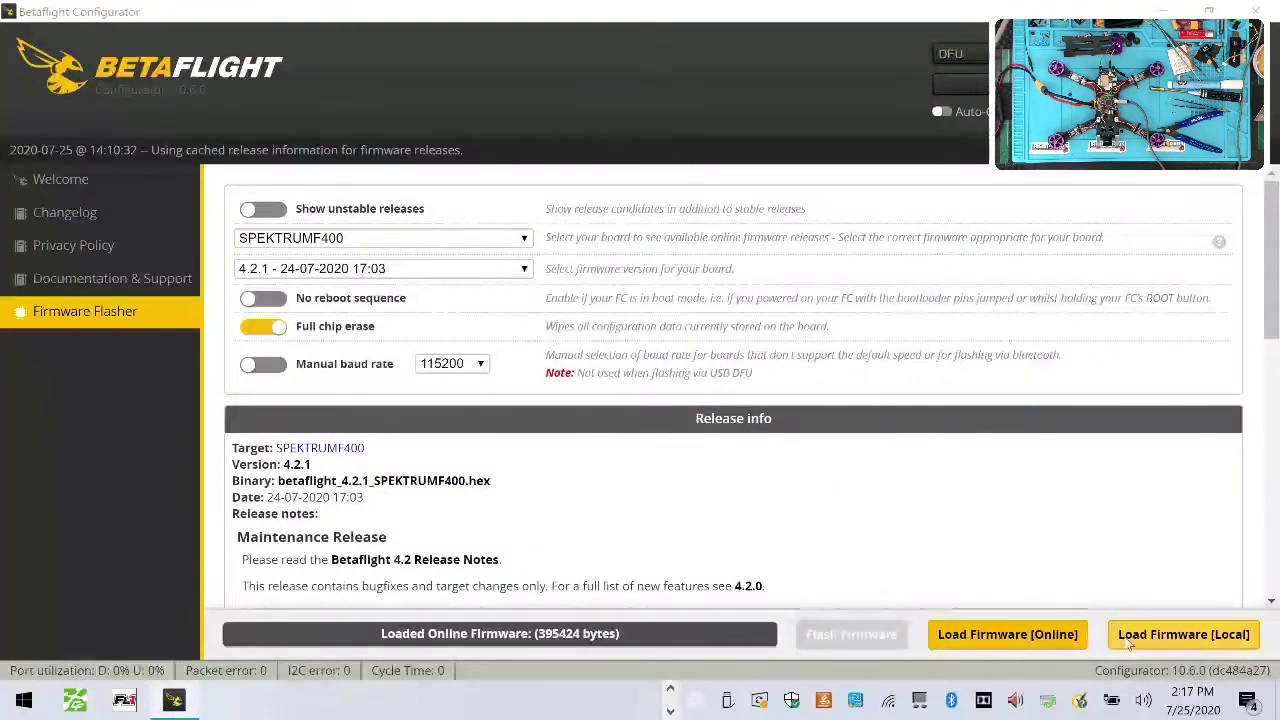
pyautogui.click(1128, 641)
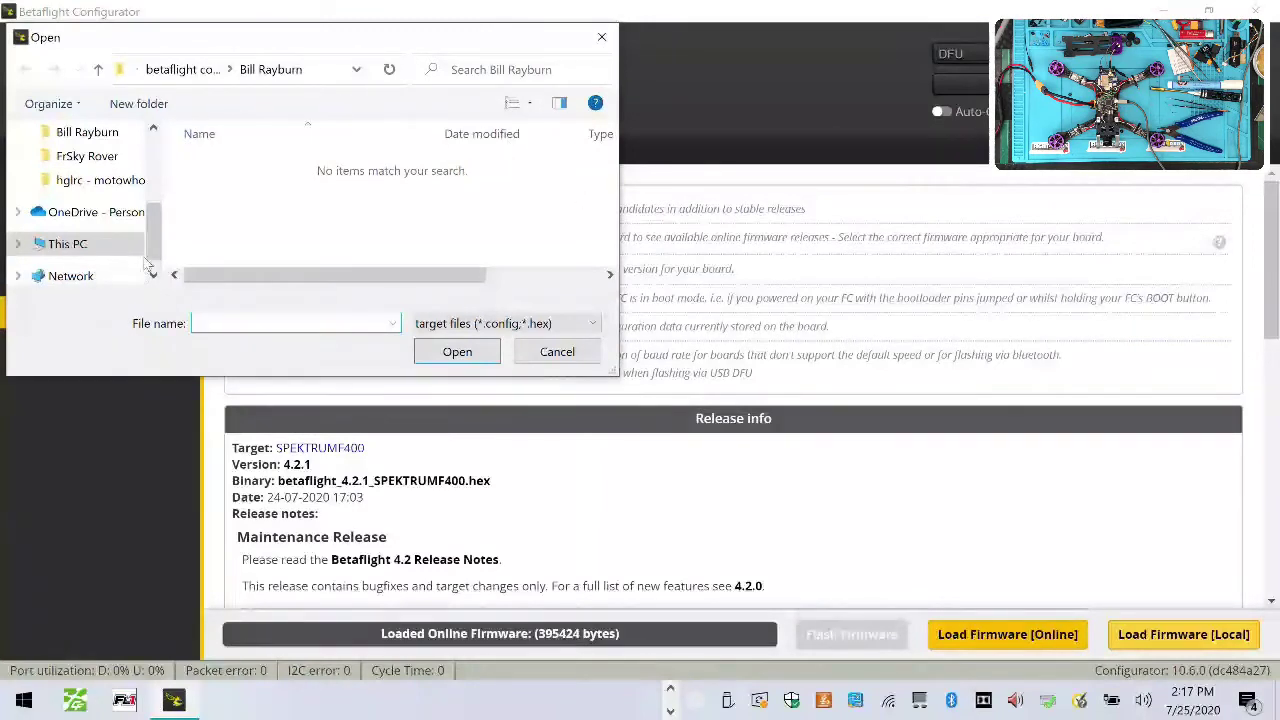
pyautogui.scroll(2, 90, 220)
pyautogui.click(80, 160)
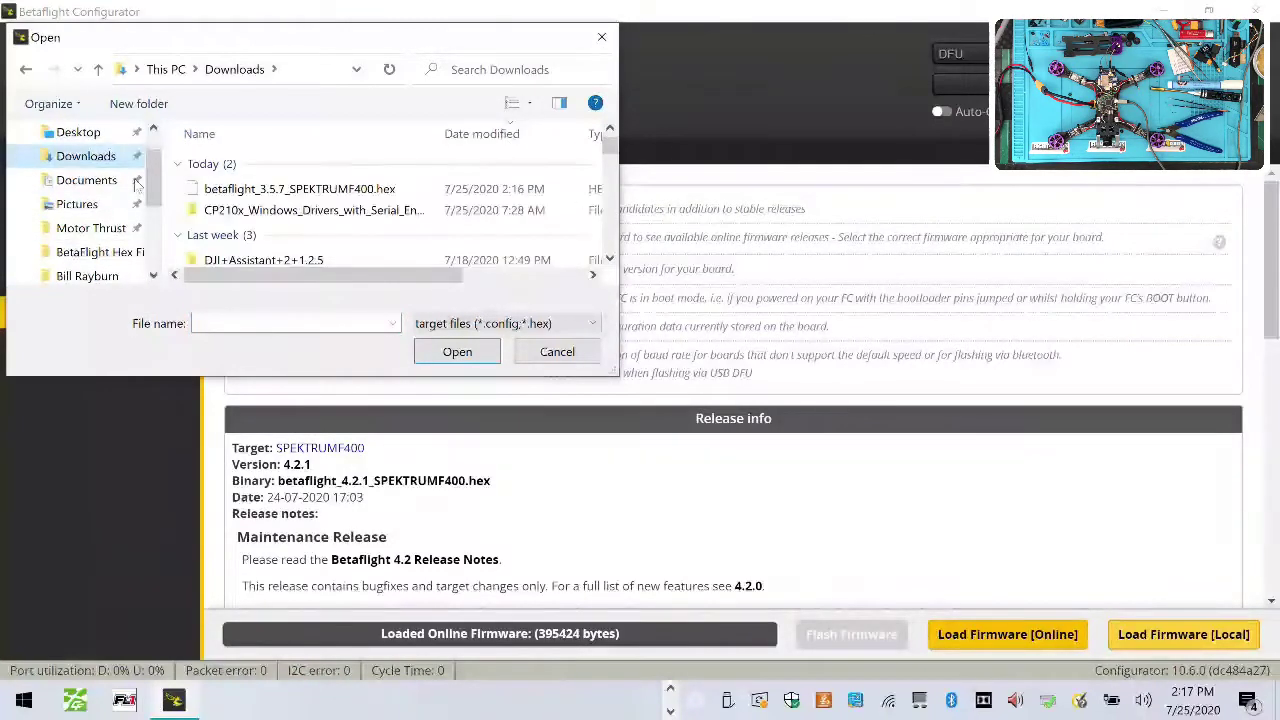
pyautogui.doubleClick(335, 178)
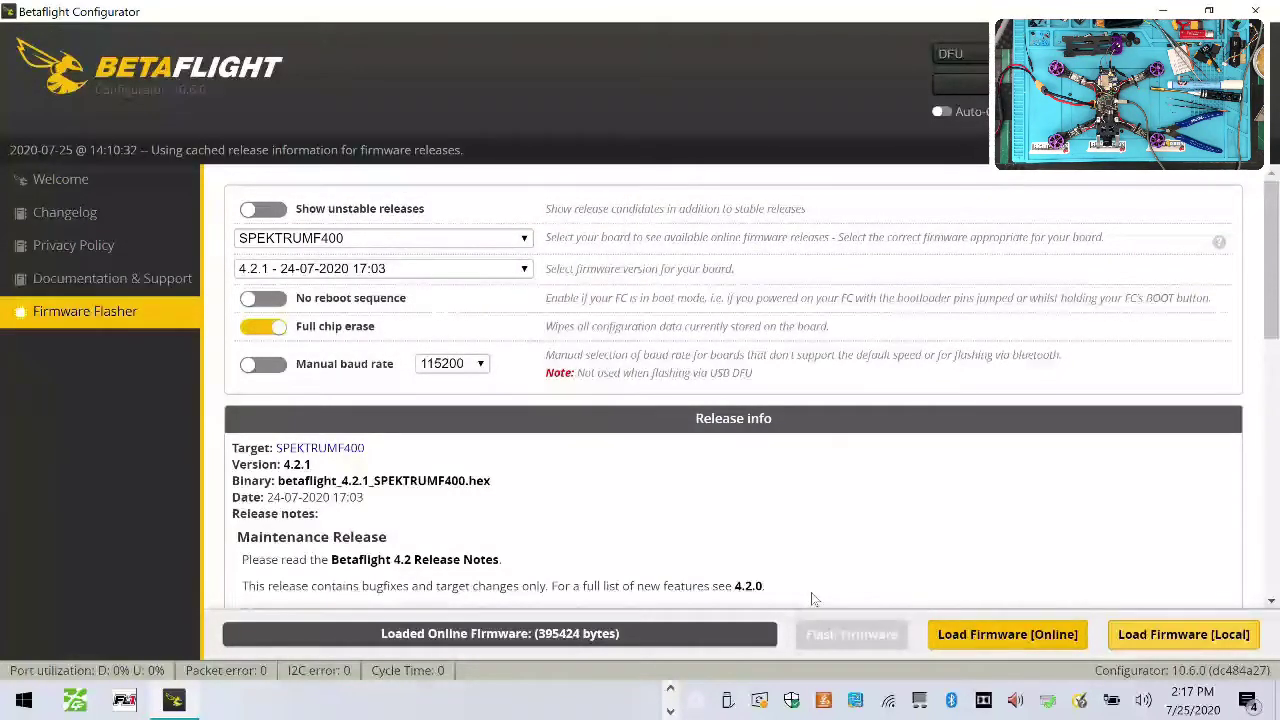
pyautogui.click(851, 634)
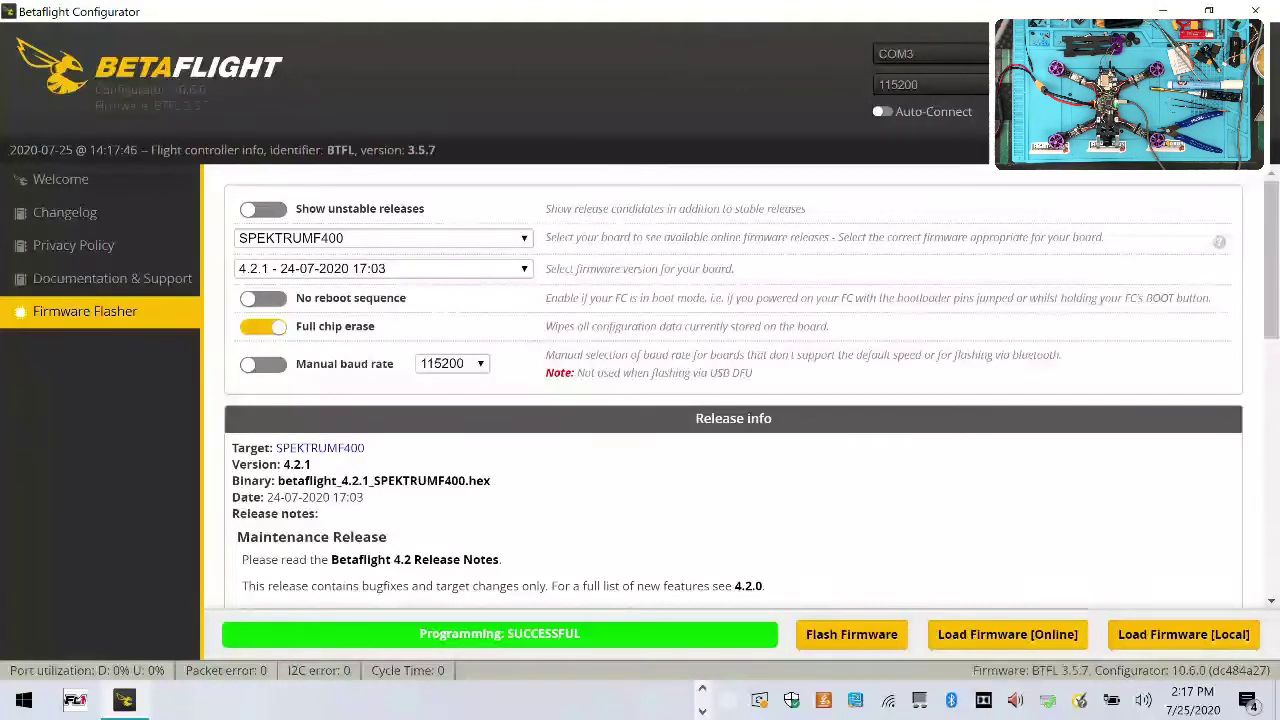
# Set the UART4 peripheral to VTX (TBS SmartAudio) in the port settings, then save and reboot the flight controller.
pyautogui.click(166, 226)
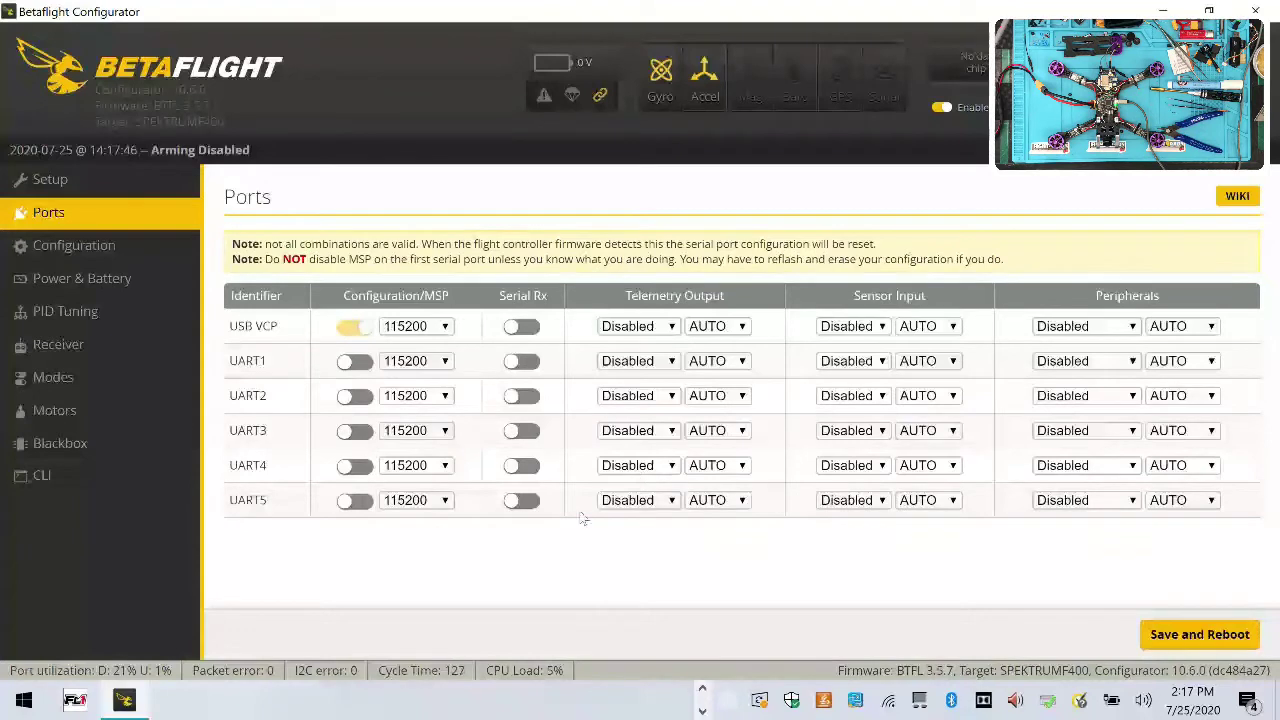
pyautogui.click(1120, 497)
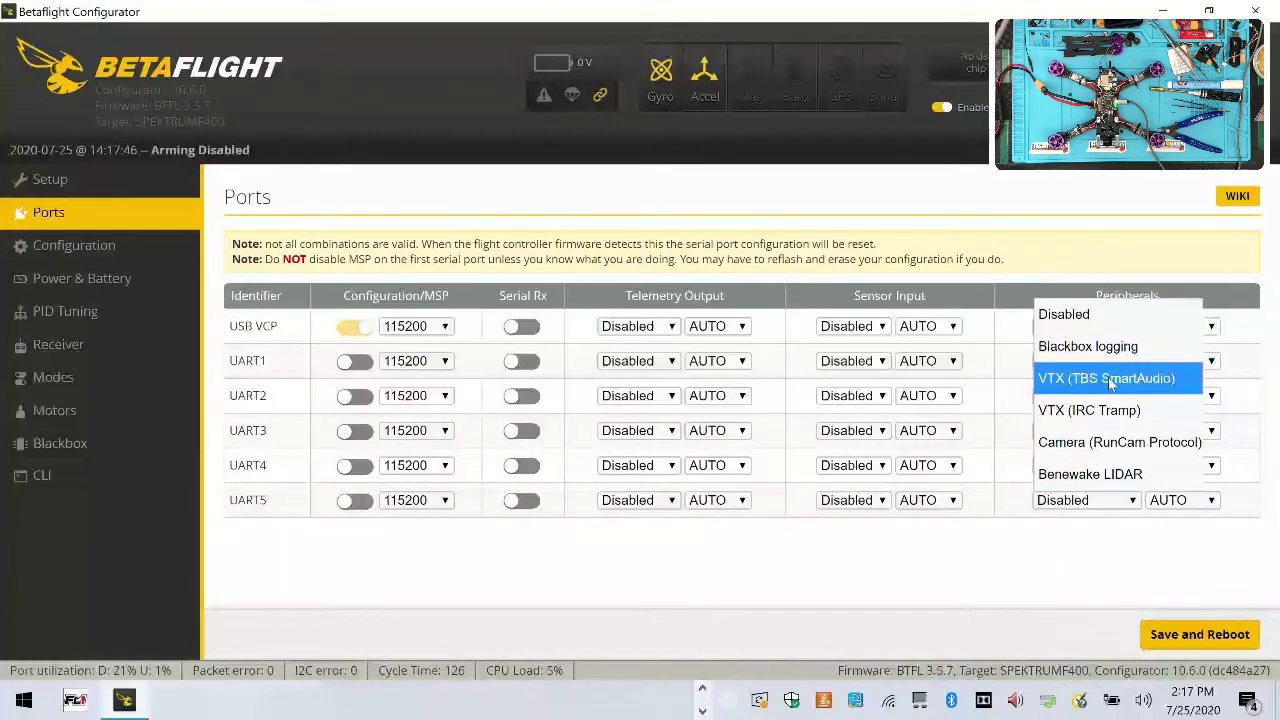
pyautogui.click(473, 505)
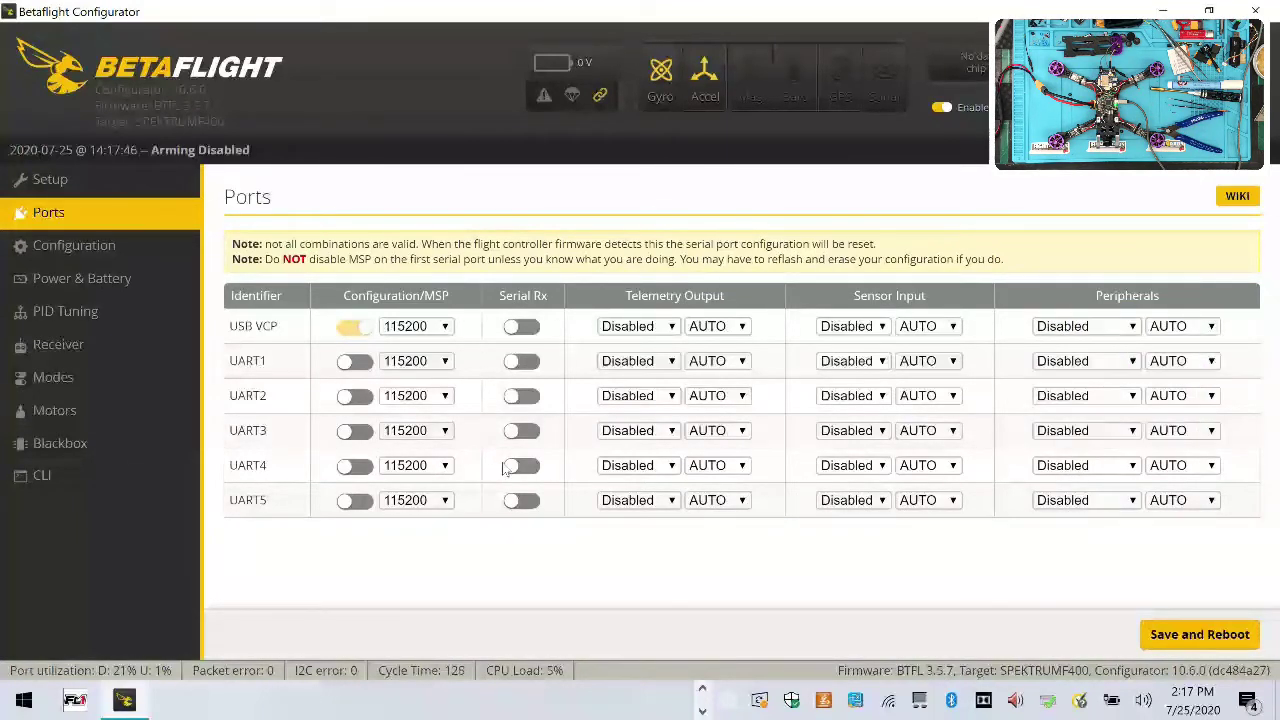
pyautogui.click(1100, 468)
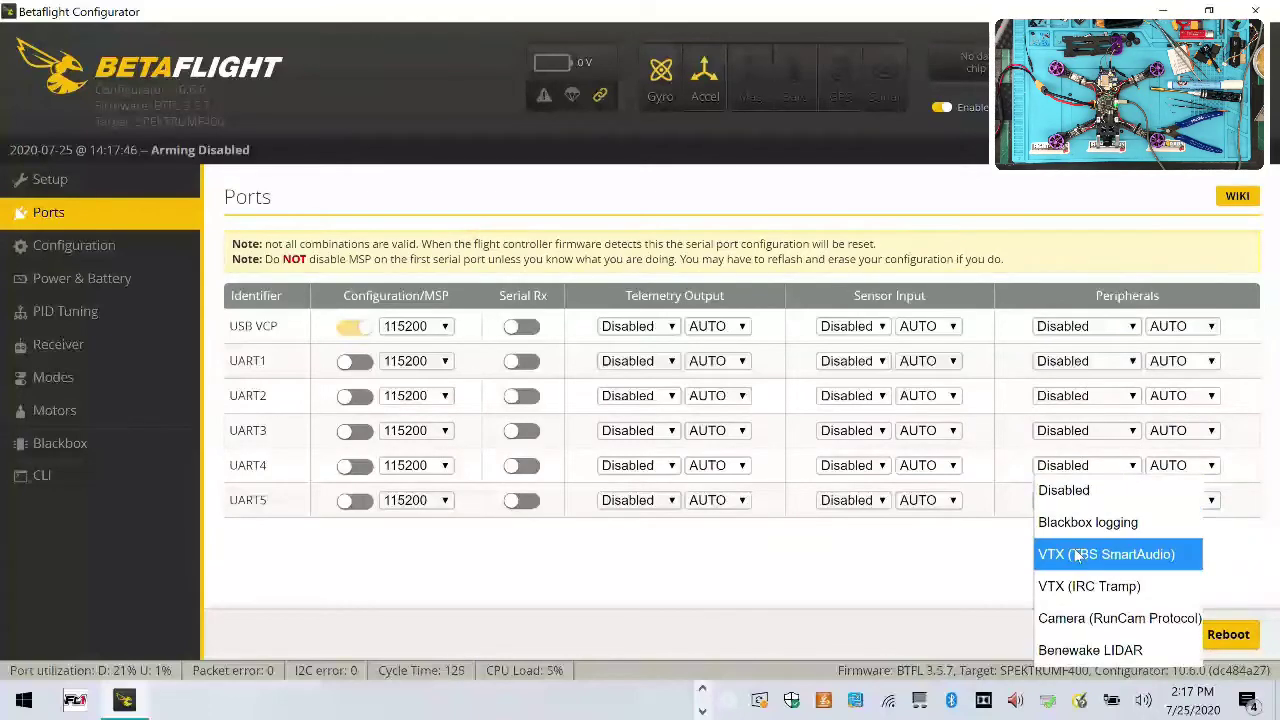
pyautogui.click(1106, 554)
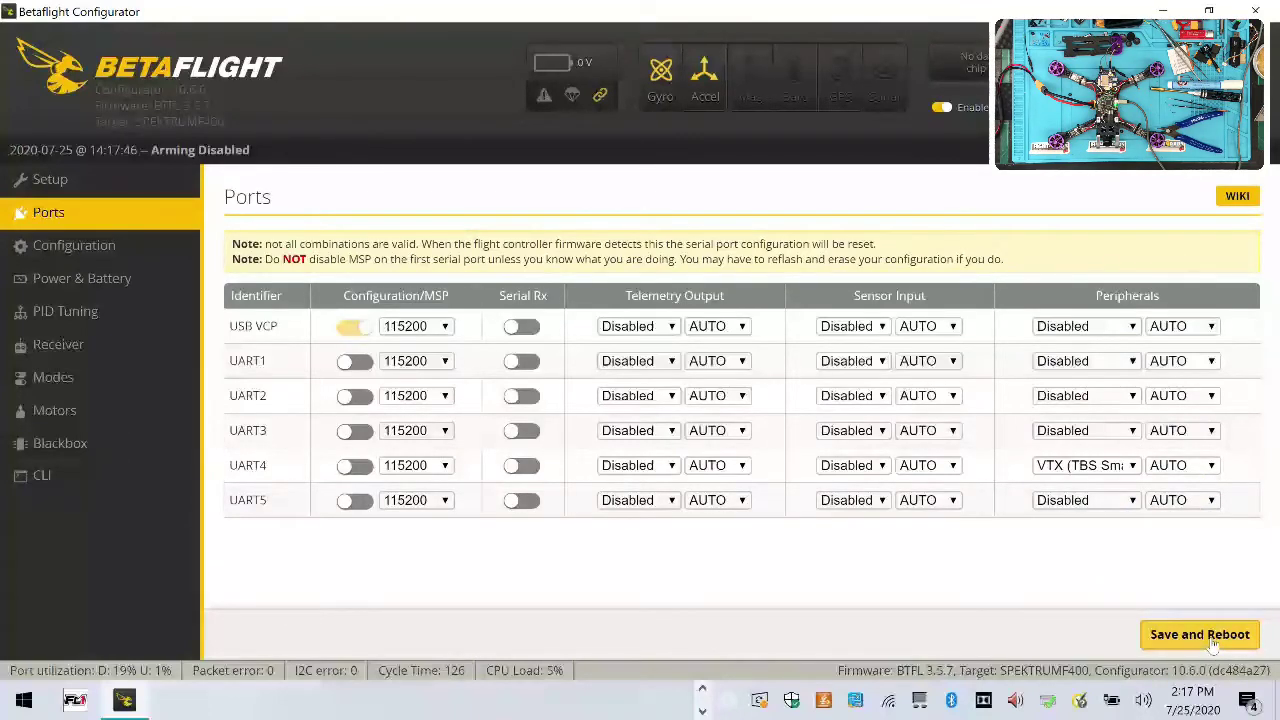
pyautogui.click(1200, 634)
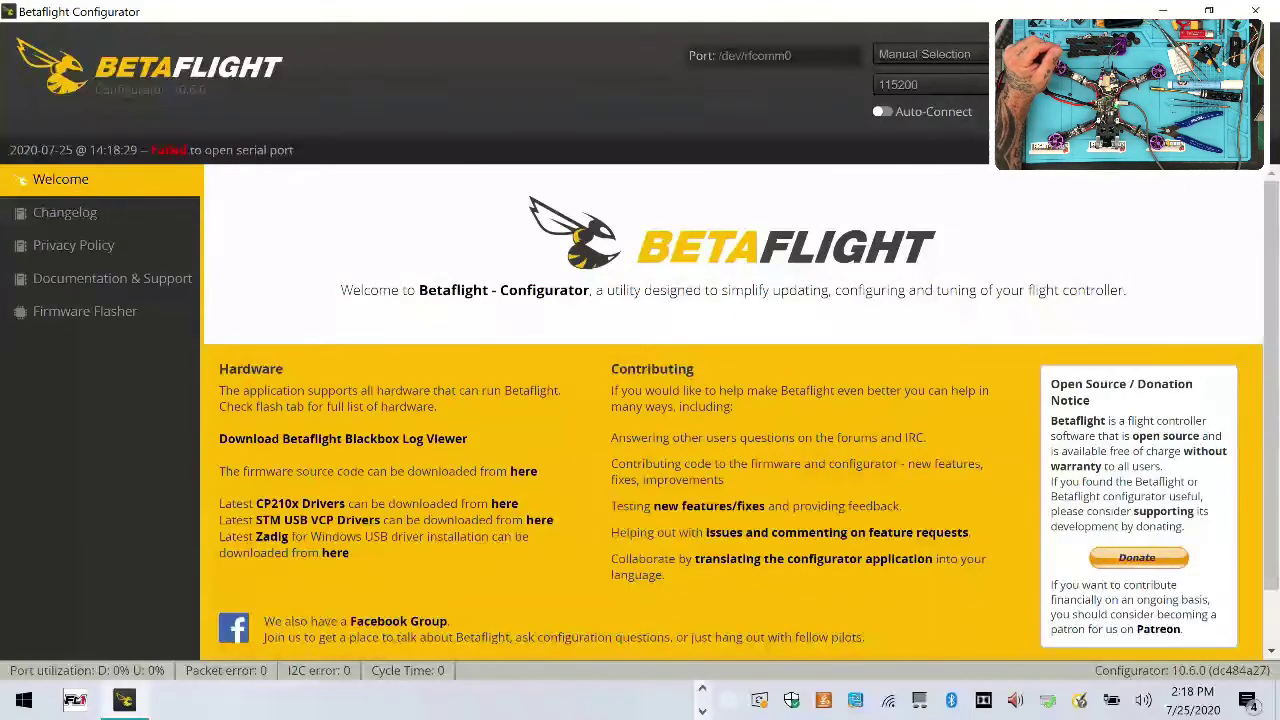
# Reload the local betaflight_3.5.7_SPEKTRUMF400.hex in the Firmware Flasher and flash the board again.
pyautogui.click(85, 311)
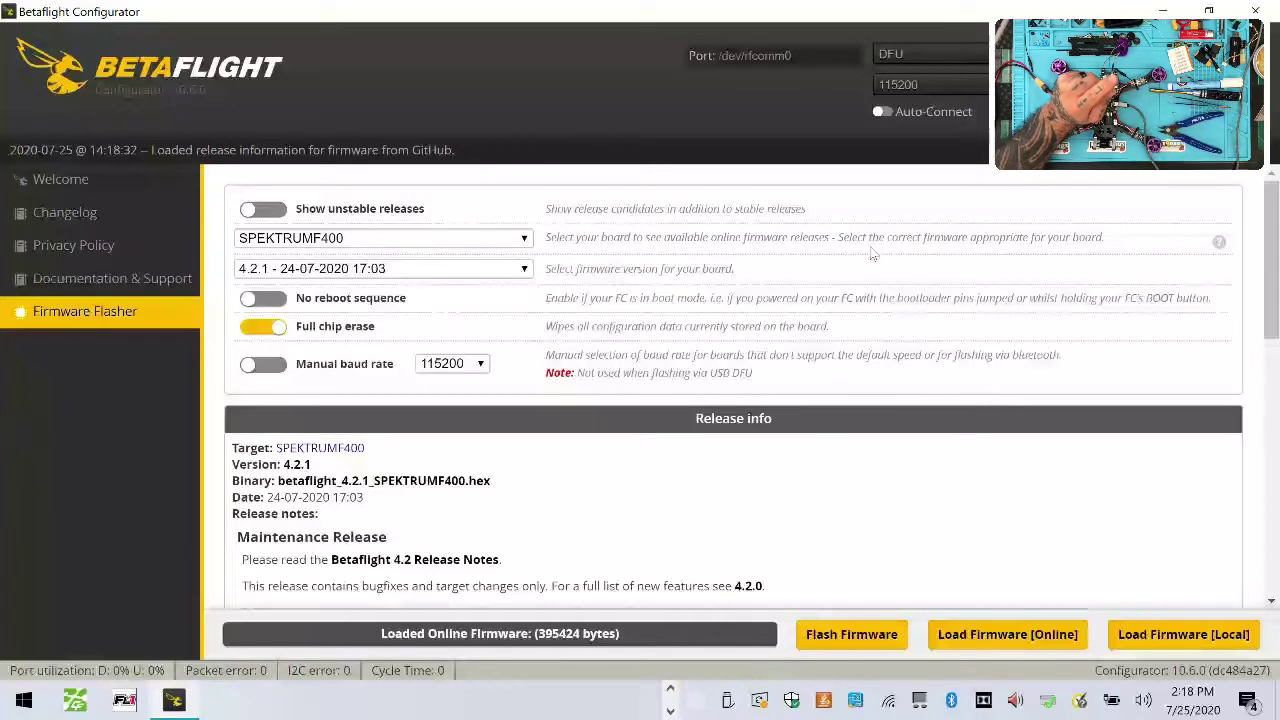
pyautogui.click(1183, 634)
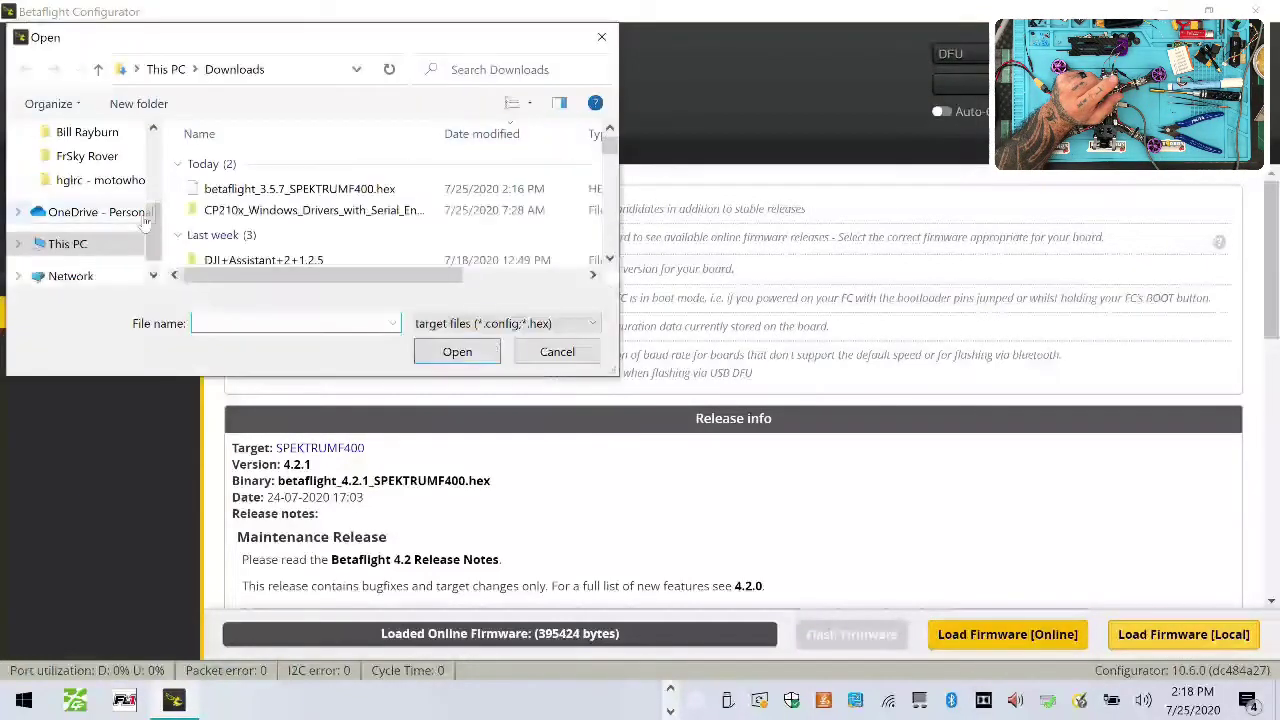
pyautogui.click(317, 190)
pyautogui.doubleClick(317, 195)
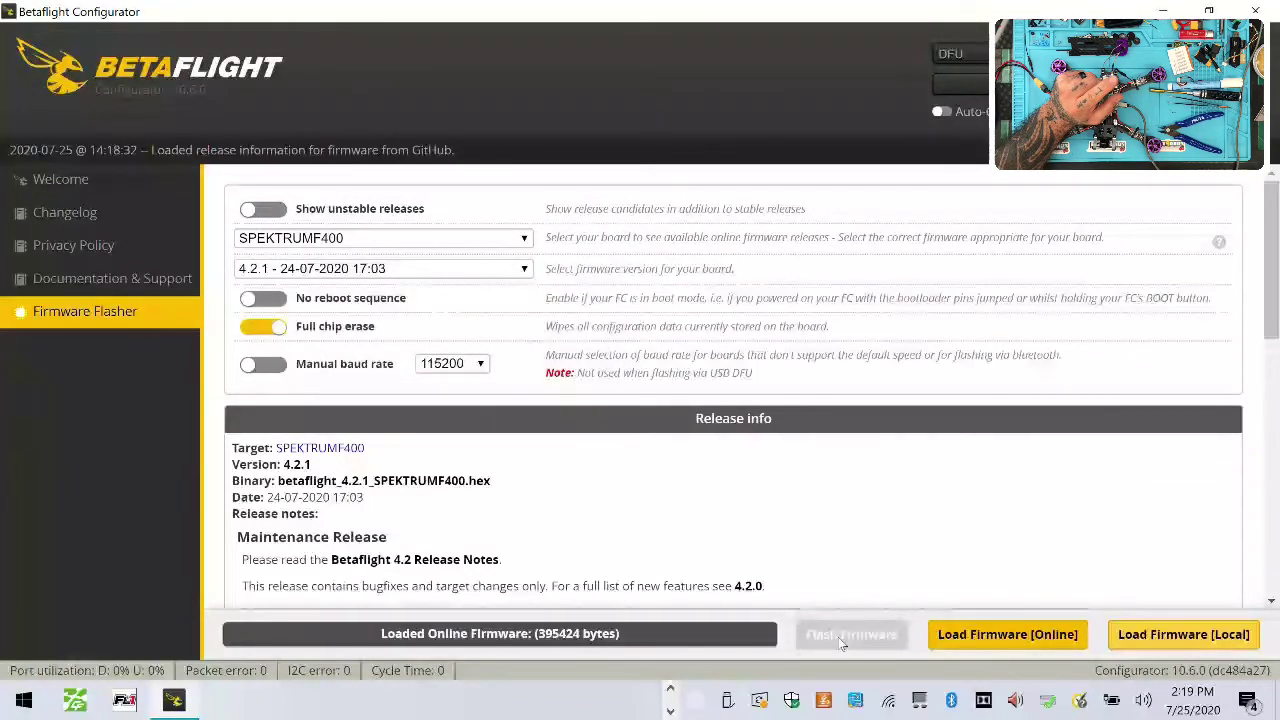
pyautogui.click(838, 637)
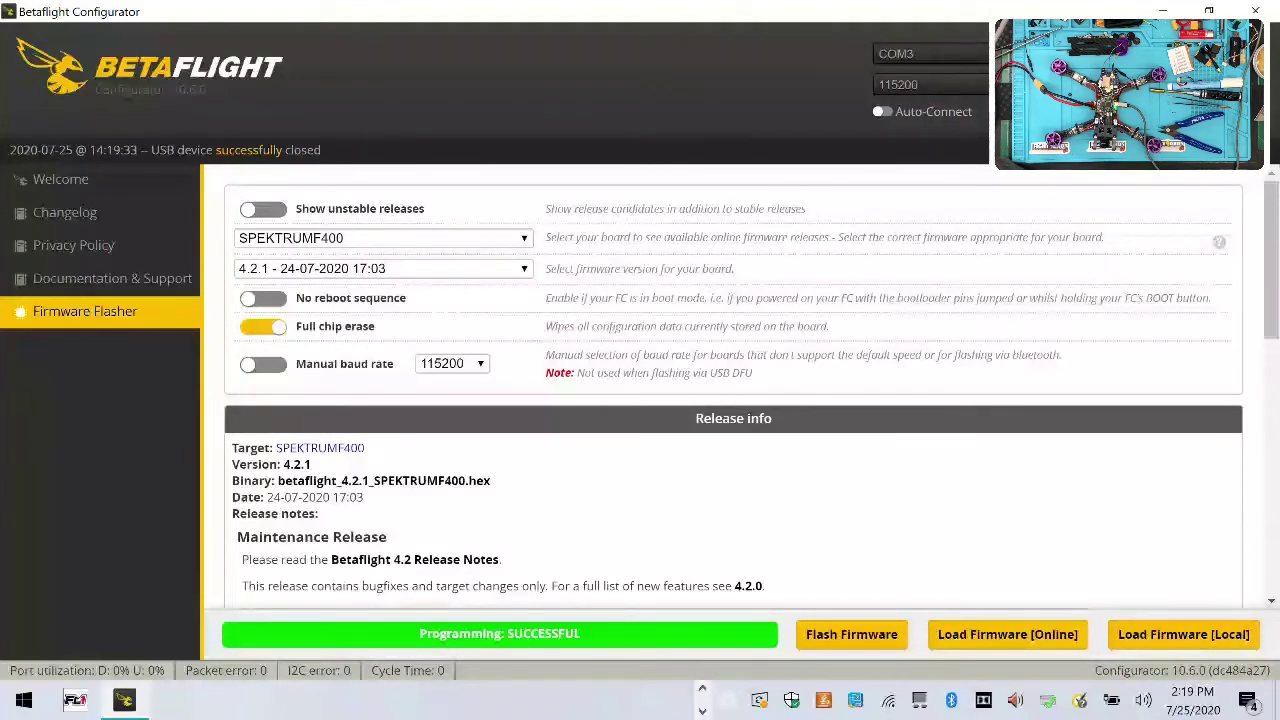
# Connect to the flight controller, enable Serial Rx on UART2, and save the port settings with a reboot.
pyautogui.click(1225, 75)
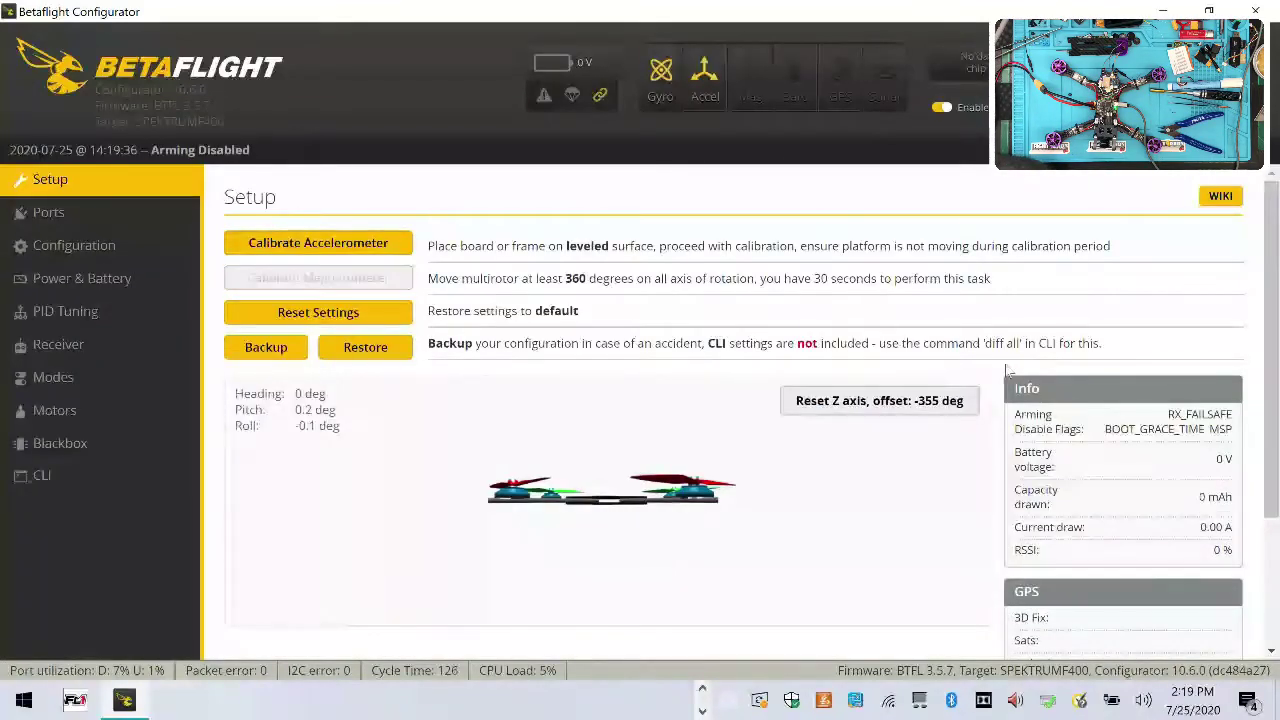
pyautogui.click(70, 214)
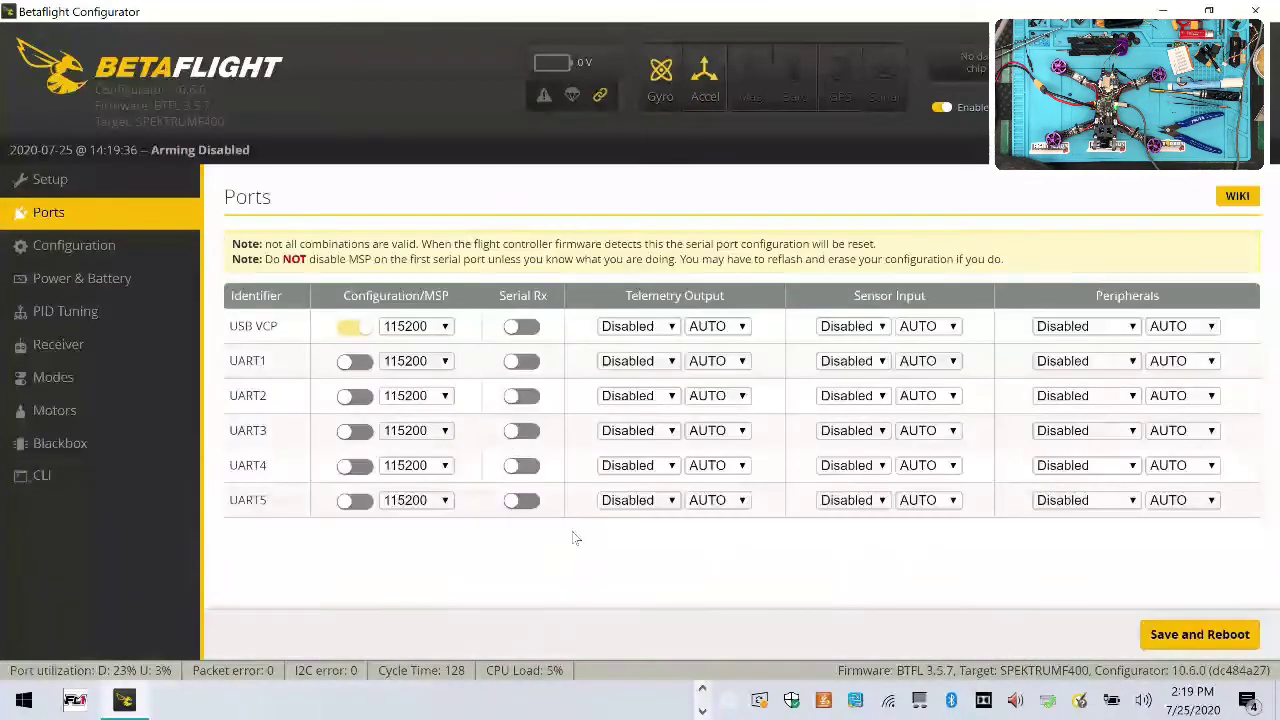
pyautogui.click(522, 396)
pyautogui.click(1200, 634)
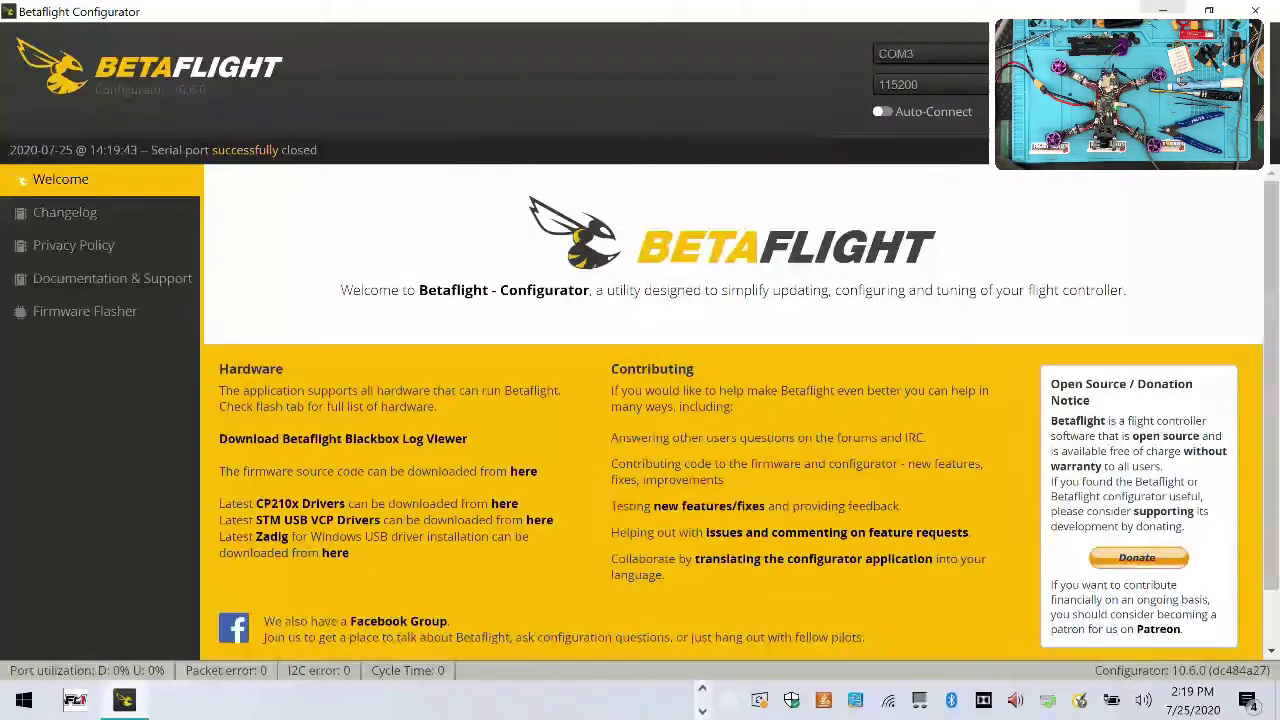
# Reconnect, try setting the UART2 peripheral to VTX (TBS SmartAudio) alongside Serial Rx, and save with a reboot.
pyautogui.click(1228, 80)
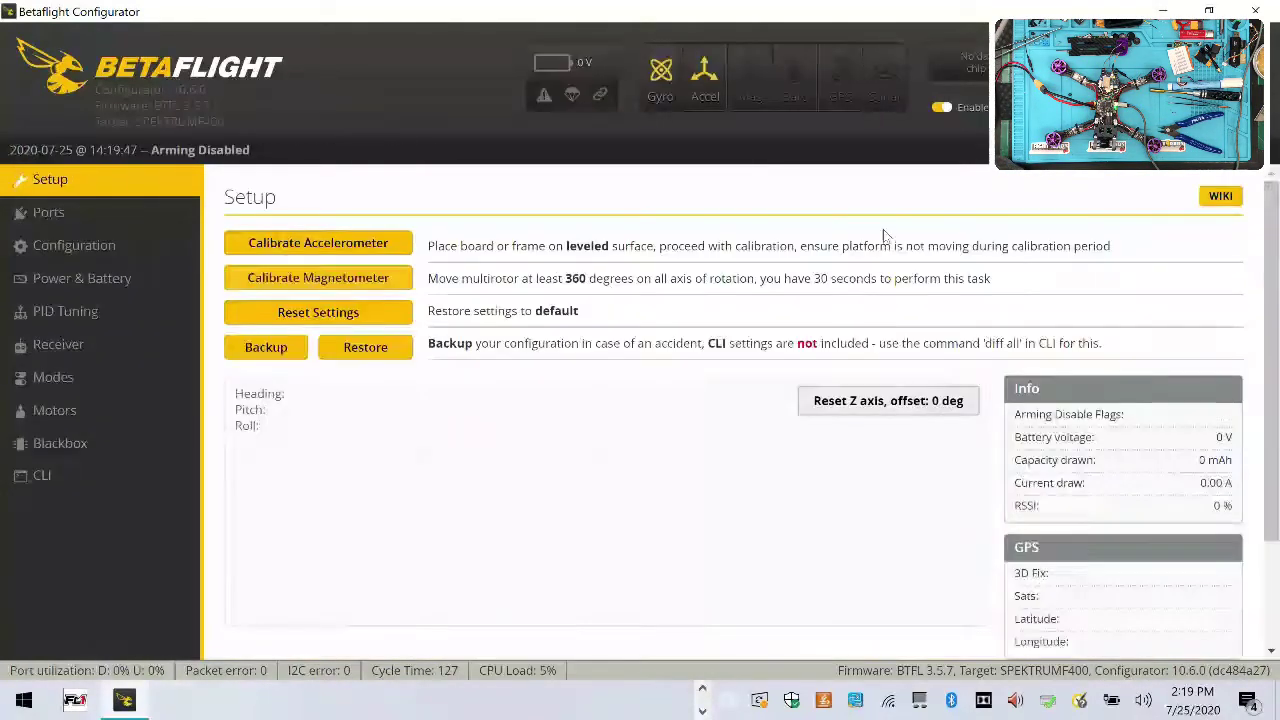
pyautogui.click(78, 222)
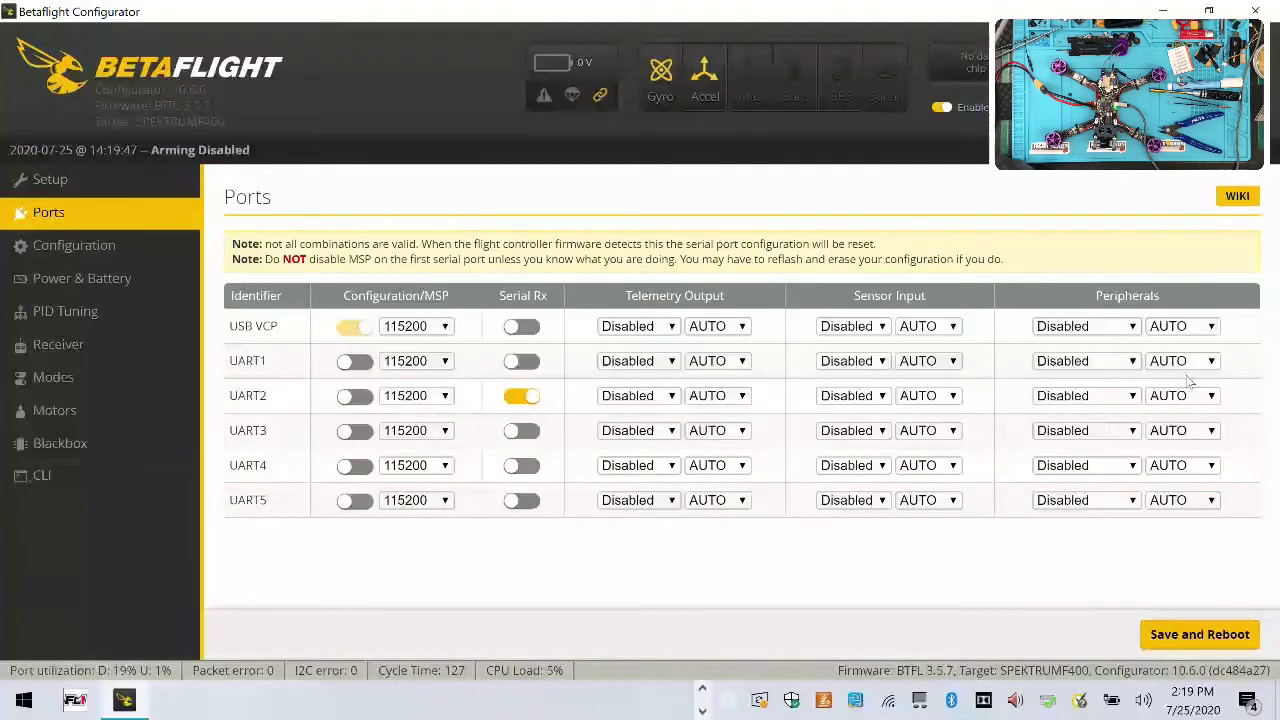
pyautogui.click(1120, 400)
pyautogui.click(1108, 496)
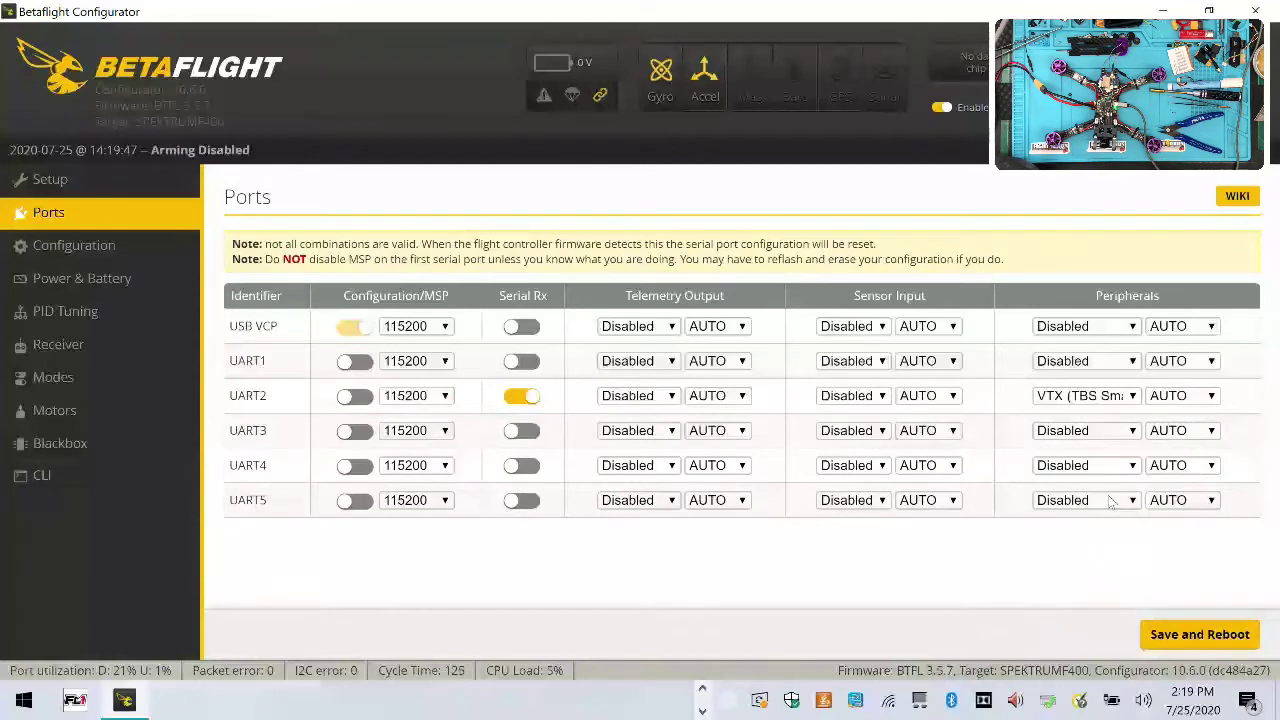
pyautogui.click(1205, 634)
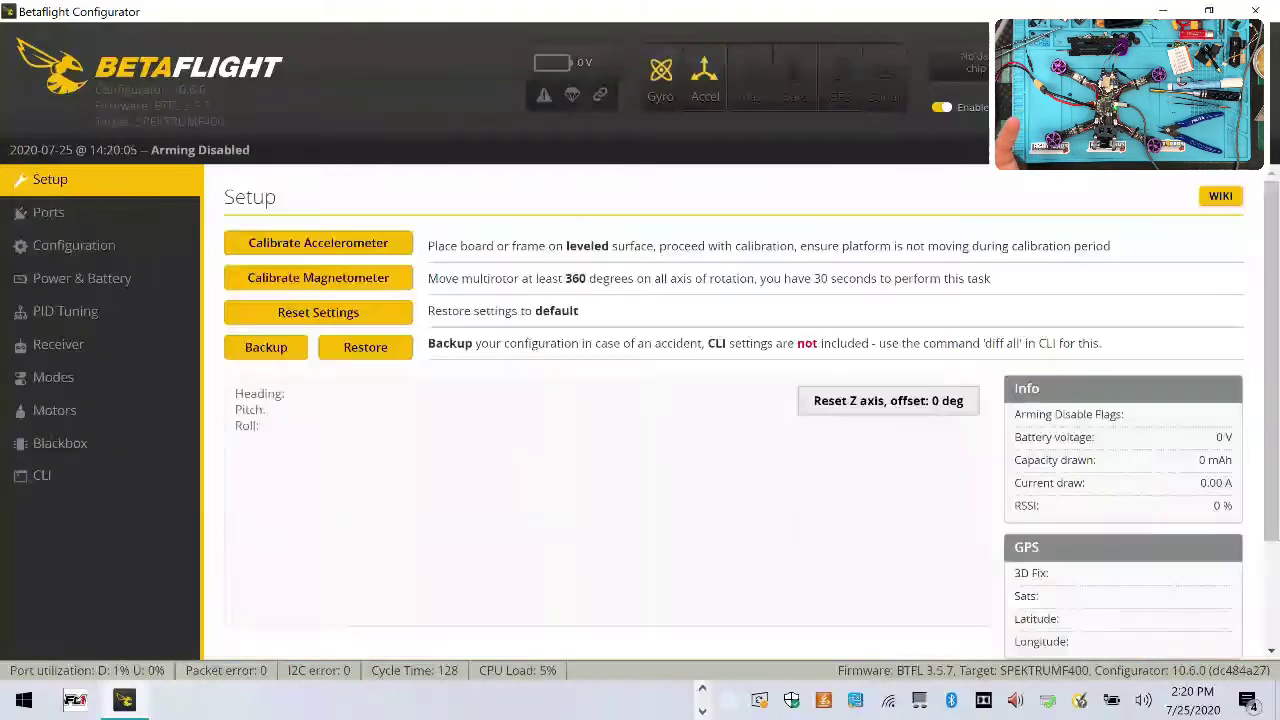
# Set the UART3 peripheral to VTX (TBS SmartAudio) in the port settings, and save with a reboot.
pyautogui.click(113, 218)
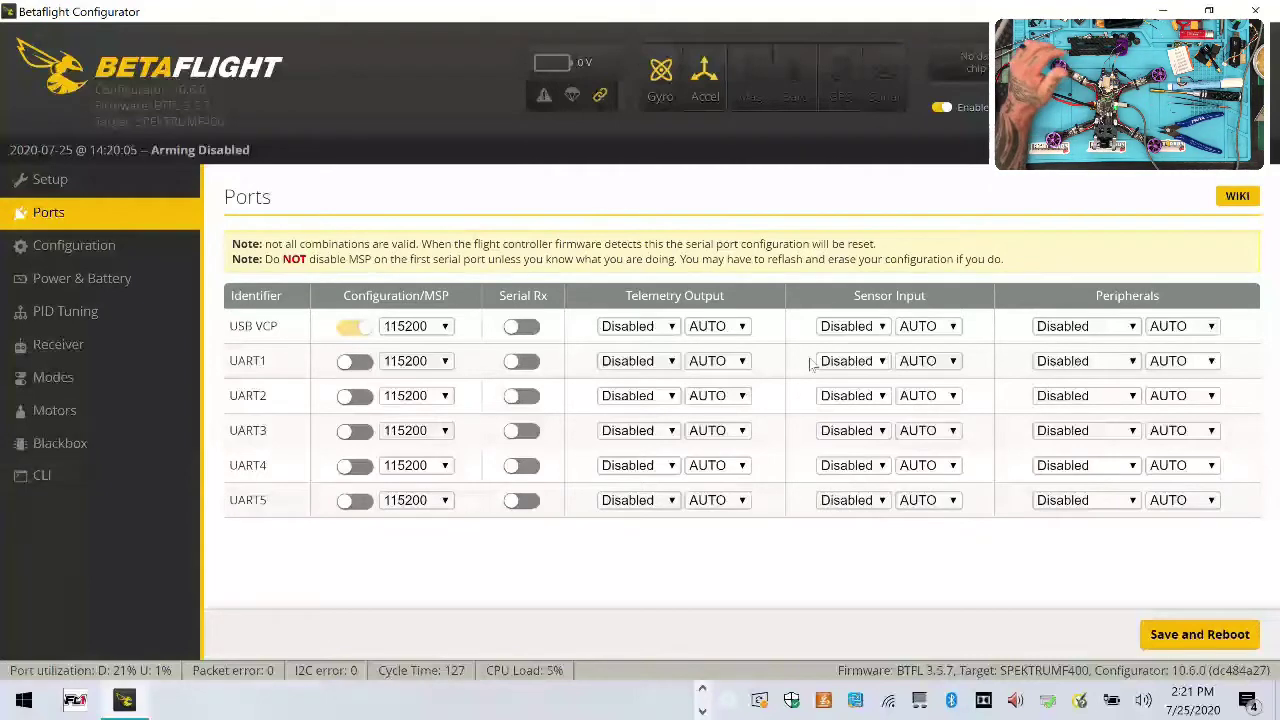
pyautogui.click(1088, 432)
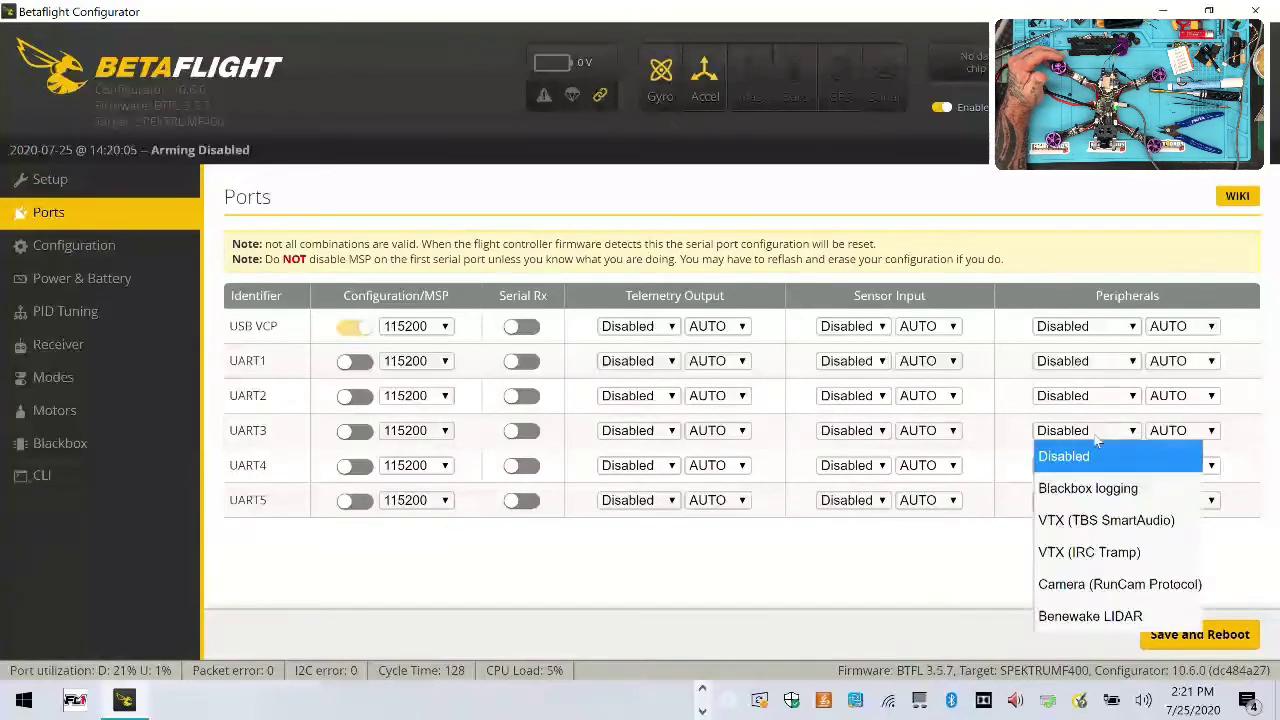
pyautogui.click(1106, 520)
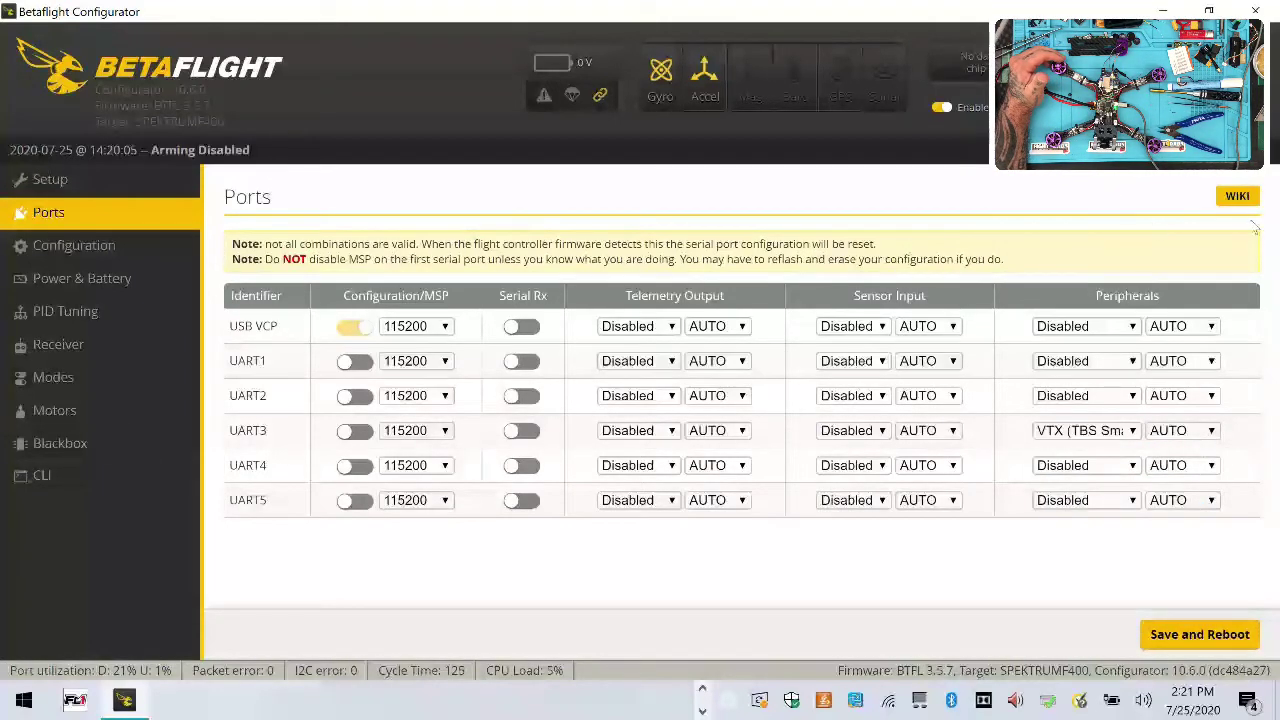
pyautogui.click(1200, 634)
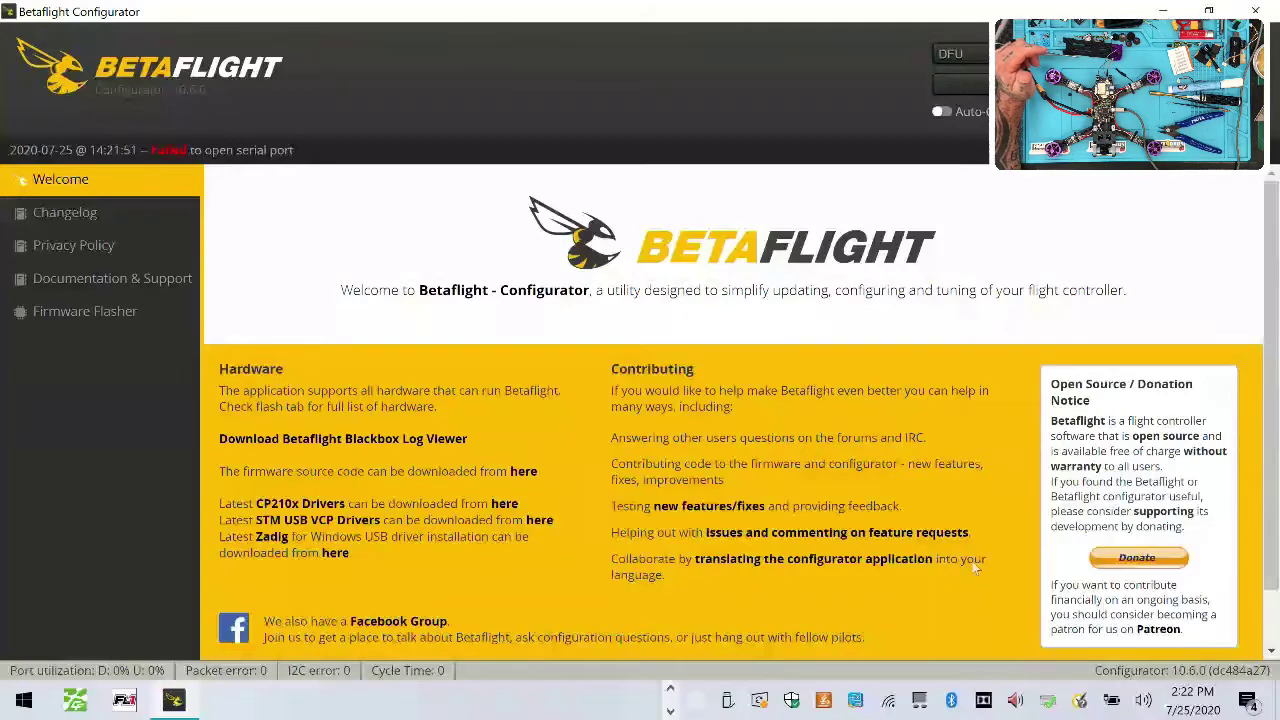
# Flash the board in DFU mode with the local betaflight_3.5.7_SPEKTRUMF400.hex from Downloads once more, keeping full chip erase on.
pyautogui.click(85, 311)
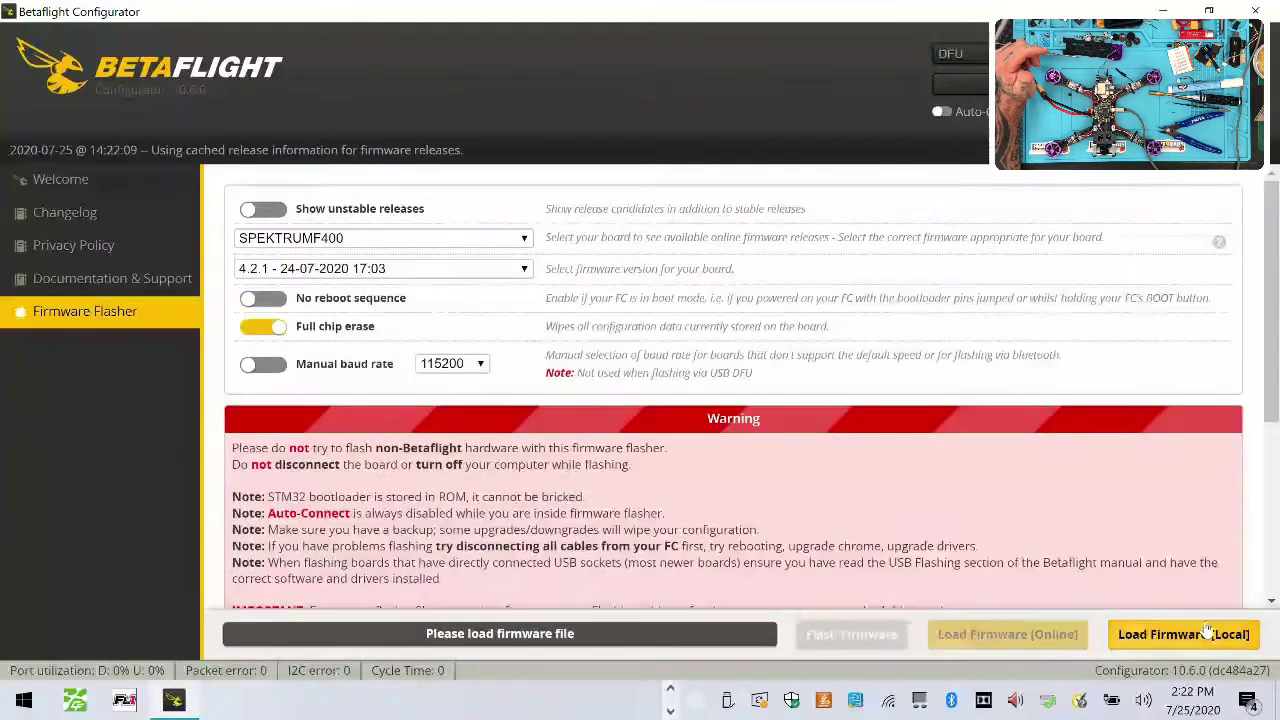
pyautogui.click(1040, 634)
pyautogui.click(1183, 634)
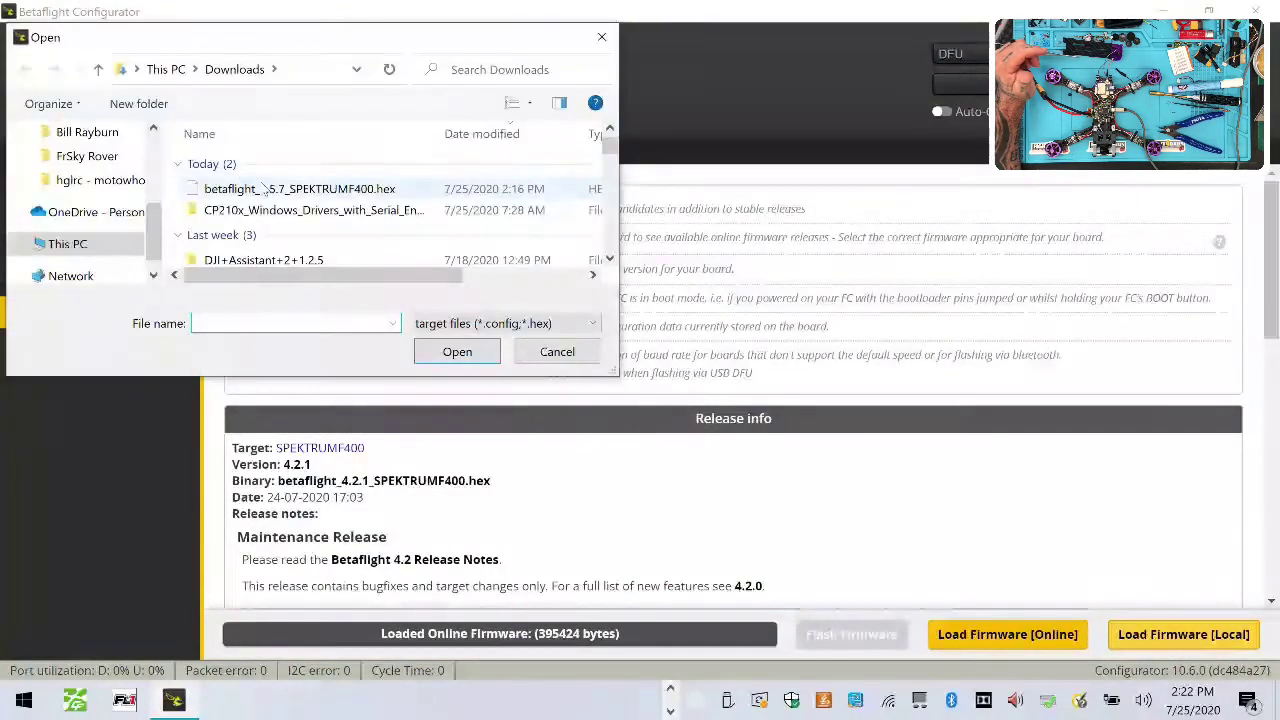
pyautogui.click(265, 190)
pyautogui.doubleClick(265, 190)
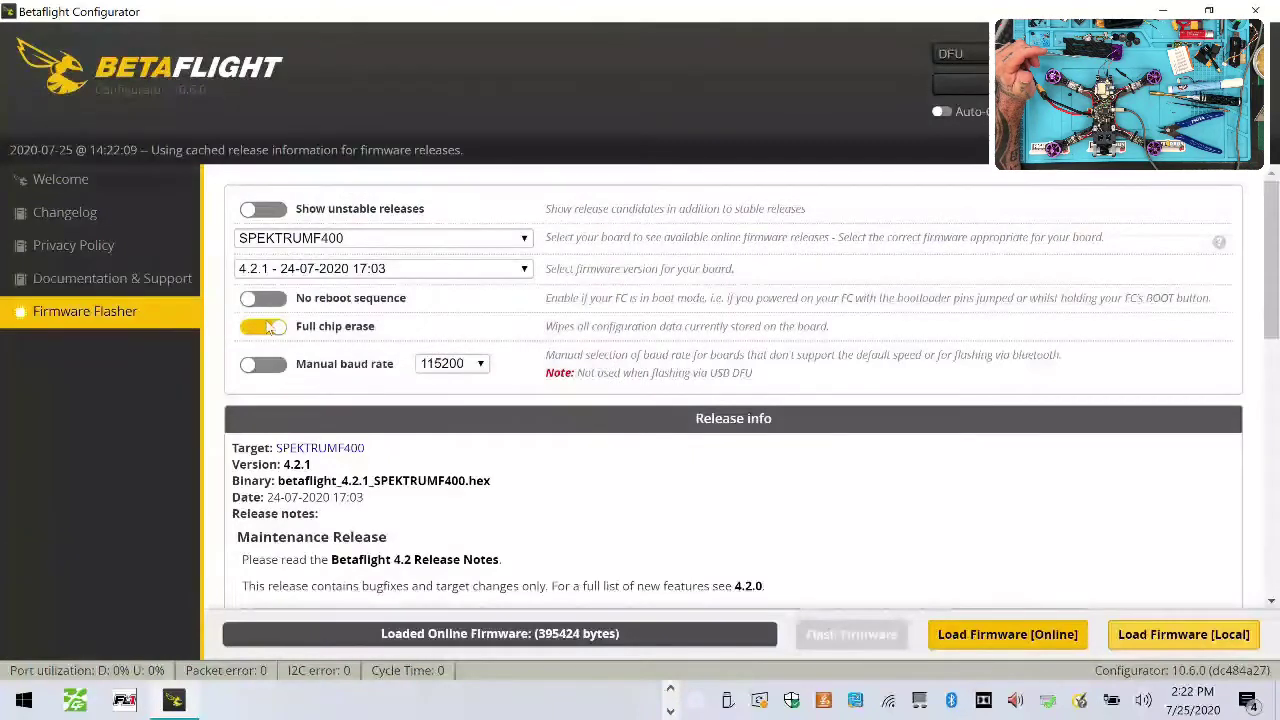
pyautogui.click(847, 638)
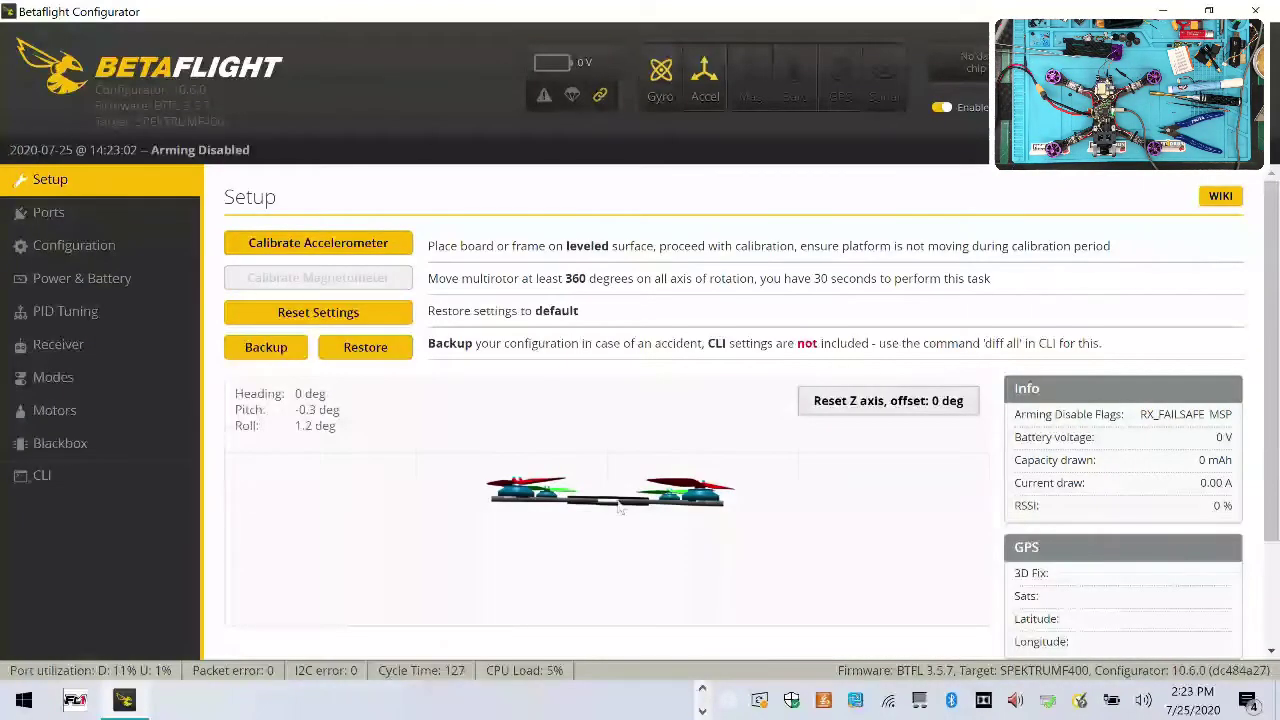
# Set only the UART2 peripheral to VTX (TBS SmartAudio), leaving its Serial Rx off, and save with a reboot.
pyautogui.click(131, 212)
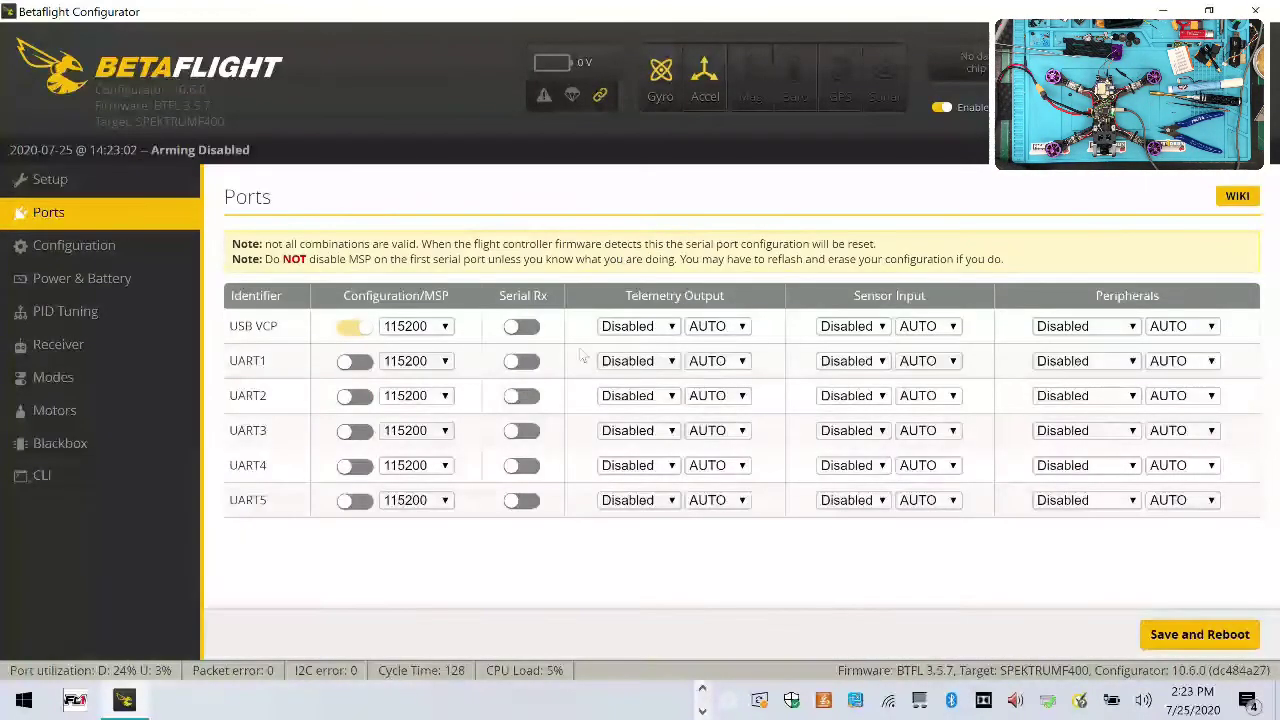
pyautogui.click(1077, 400)
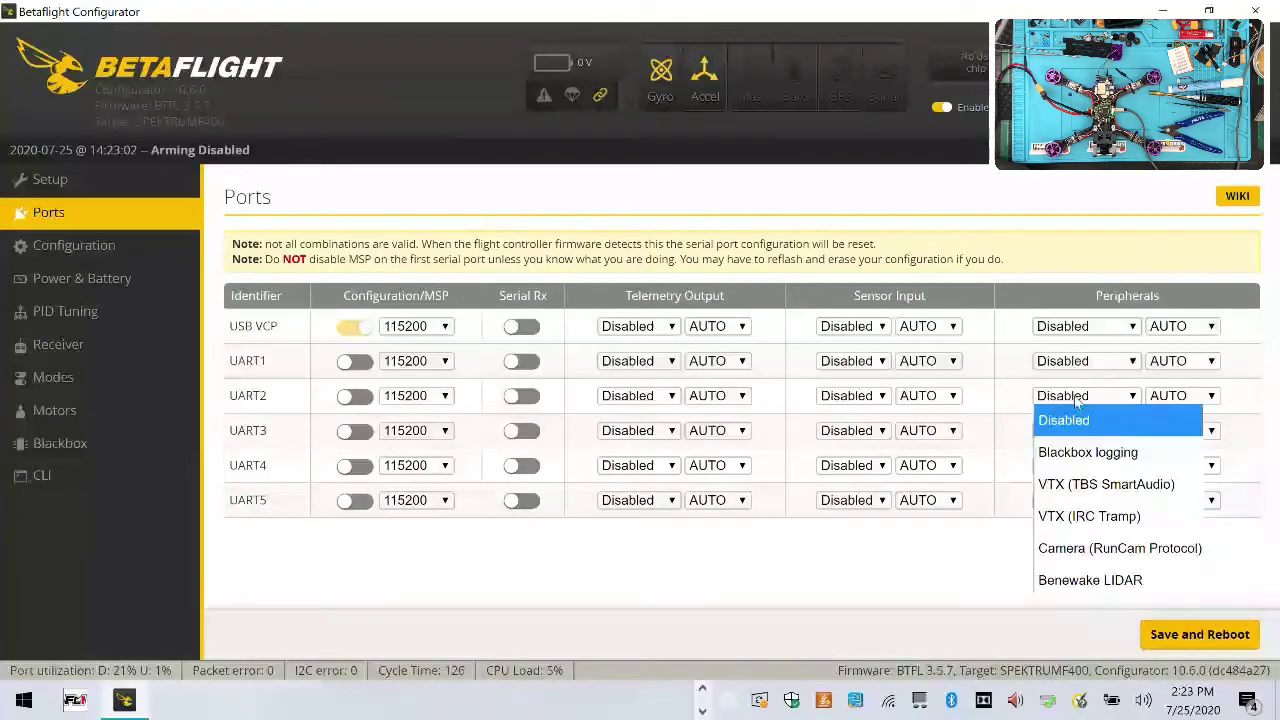
pyautogui.click(1143, 484)
pyautogui.click(1199, 634)
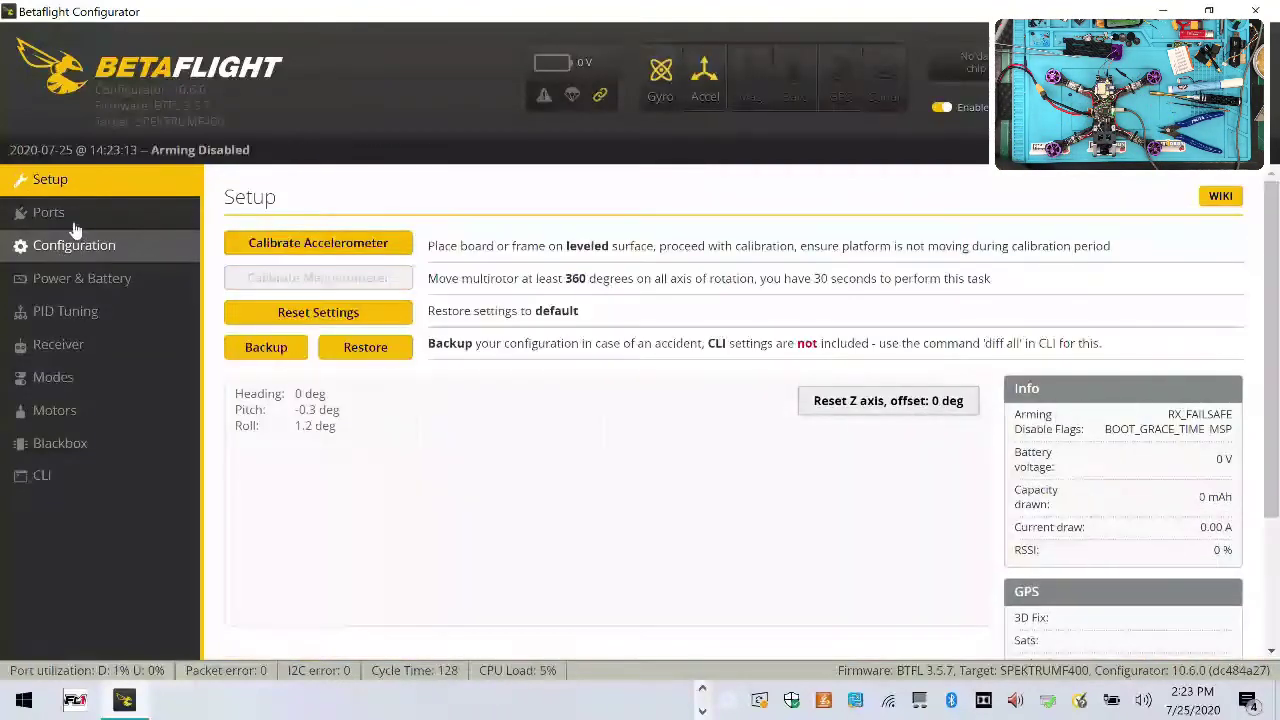
# Enable Serial Rx on UART4 in the port settings, save with a reboot, and check the ports again.
pyautogui.click(76, 226)
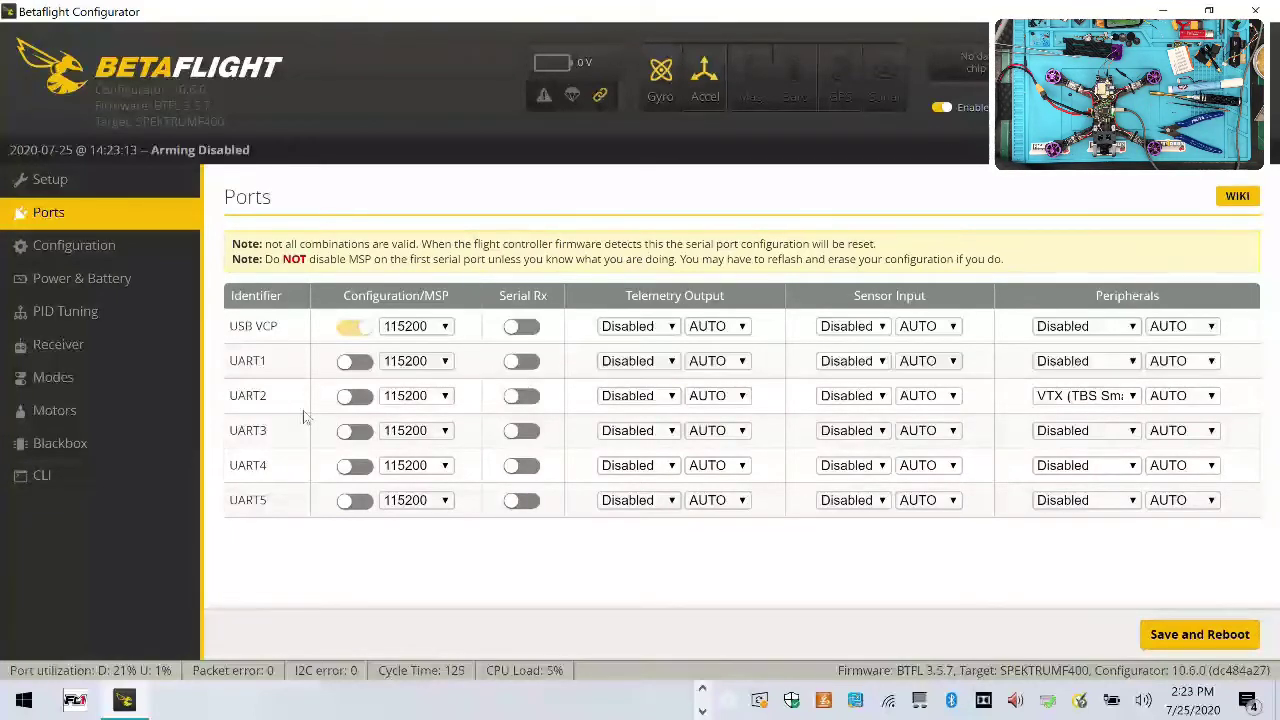
pyautogui.click(521, 466)
pyautogui.click(1160, 632)
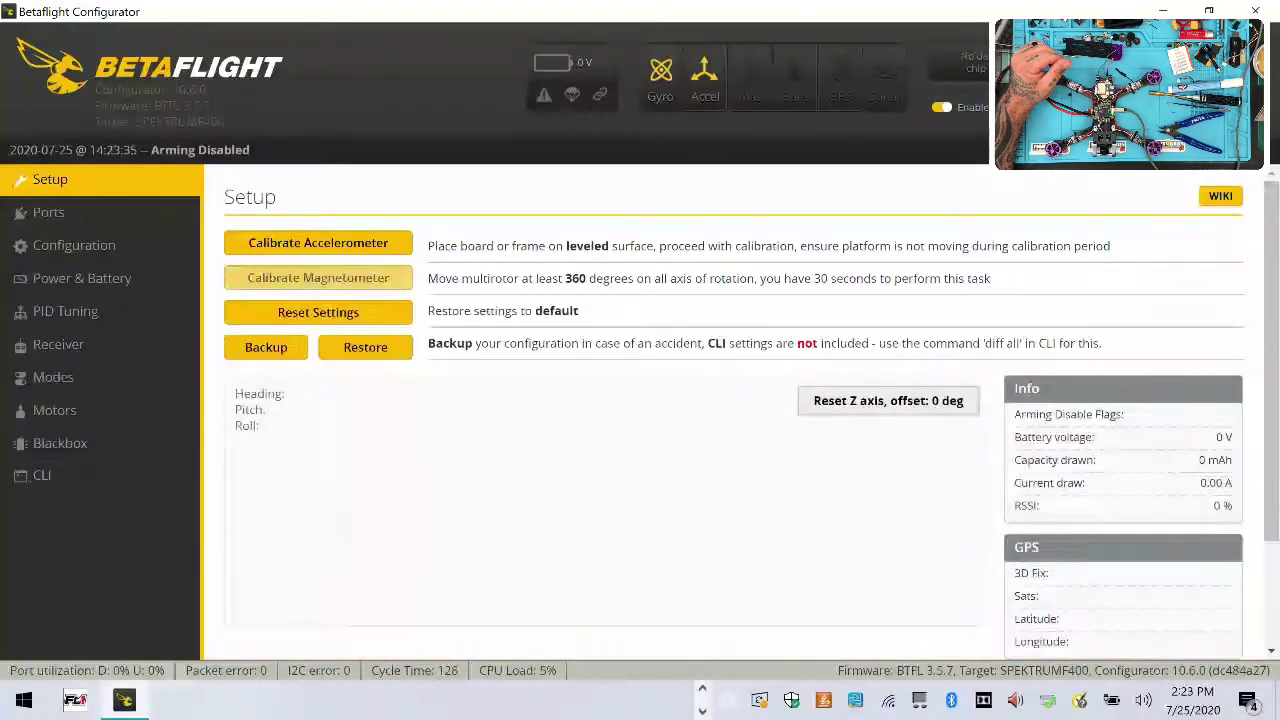
pyautogui.click(88, 216)
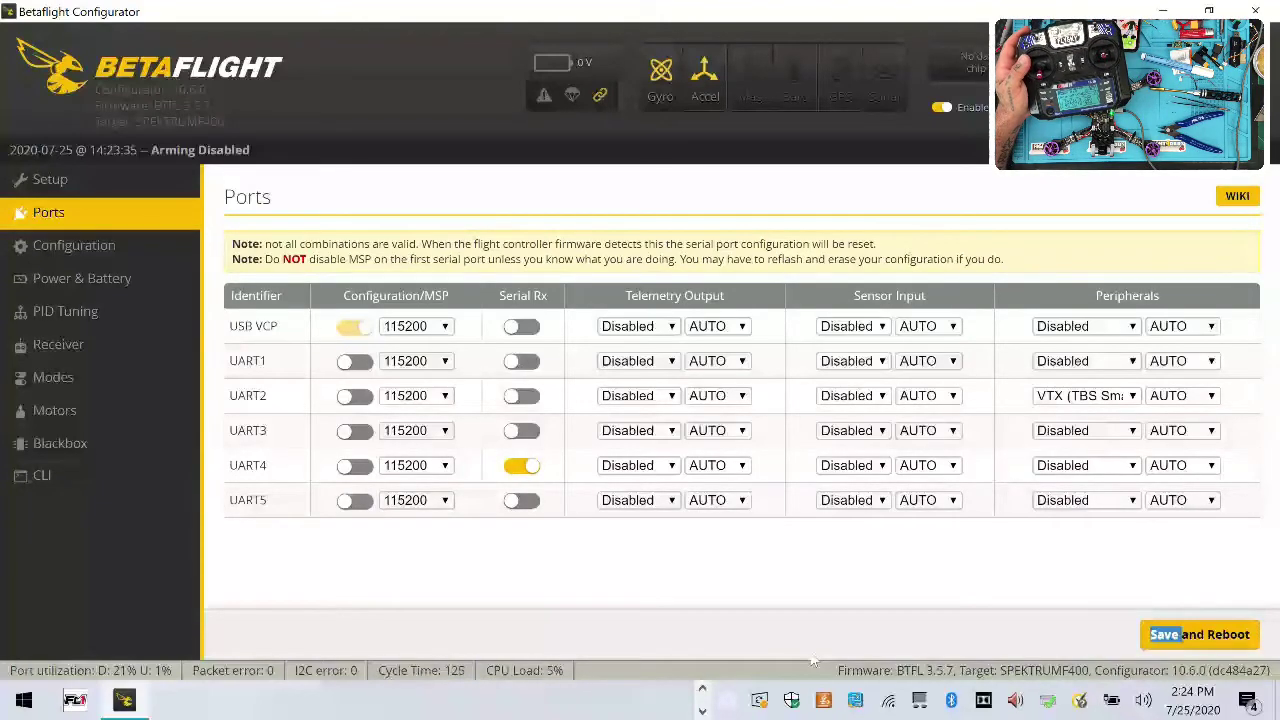
# Set the receiver mode to Serial-based receiver with IBUS as the serial receiver provider, and save with a reboot.
pyautogui.click(115, 344)
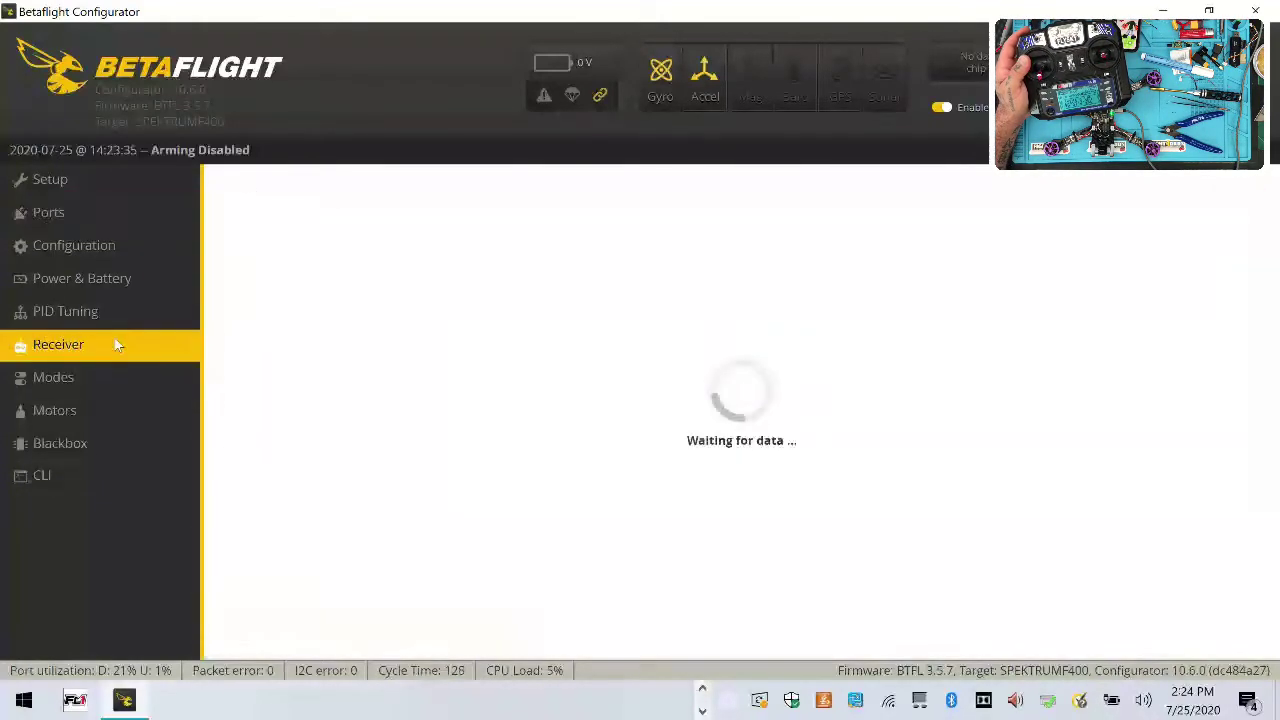
pyautogui.click(74, 245)
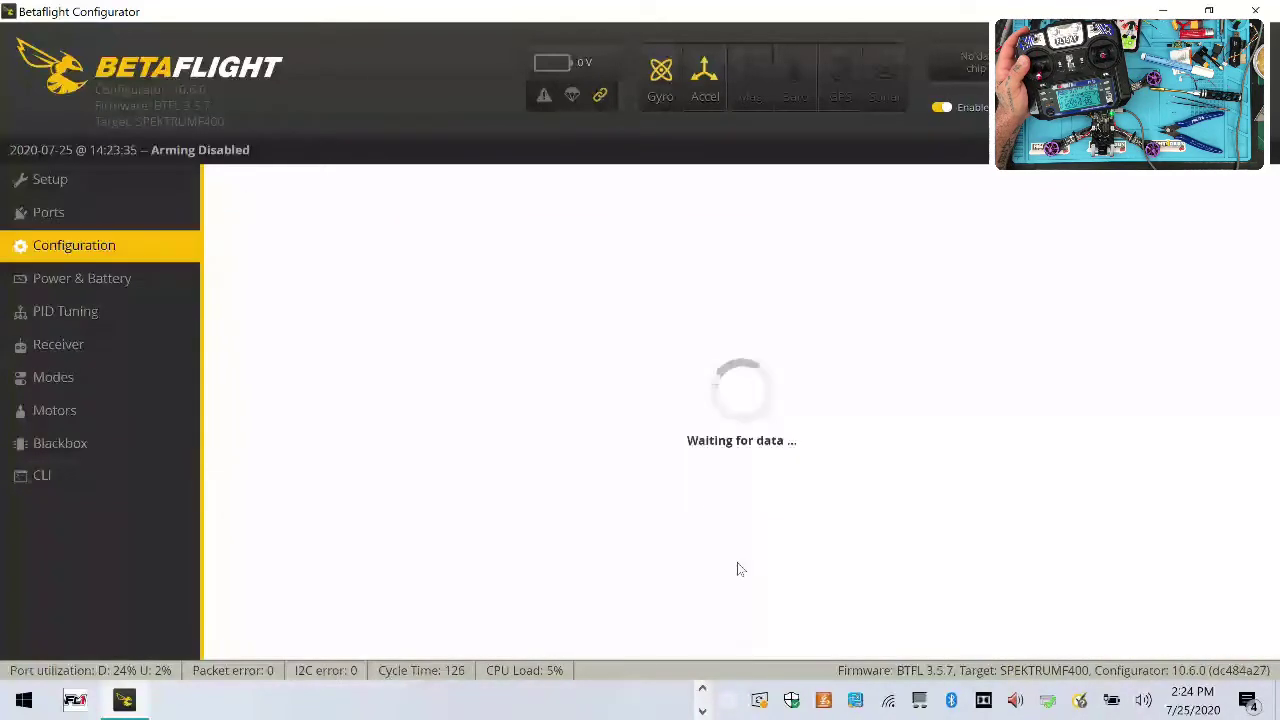
pyautogui.scroll(-5, 486, 591)
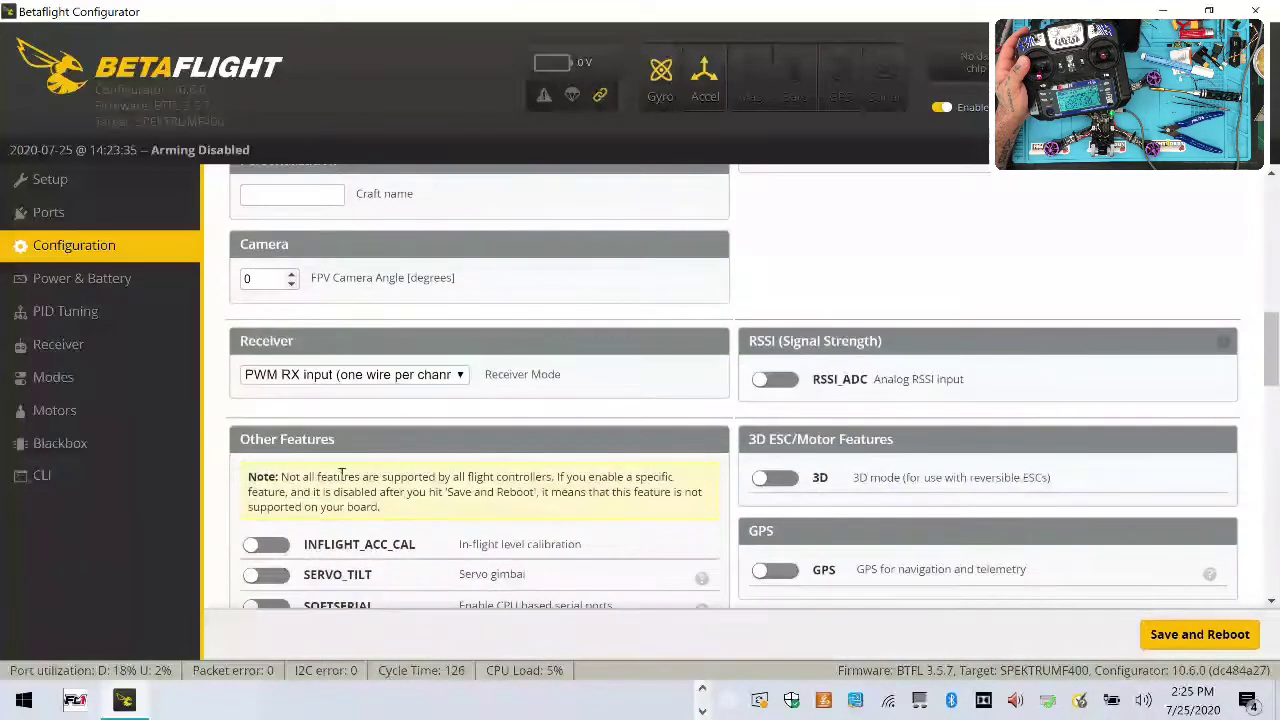
pyautogui.click(326, 378)
pyautogui.click(335, 464)
pyautogui.click(340, 459)
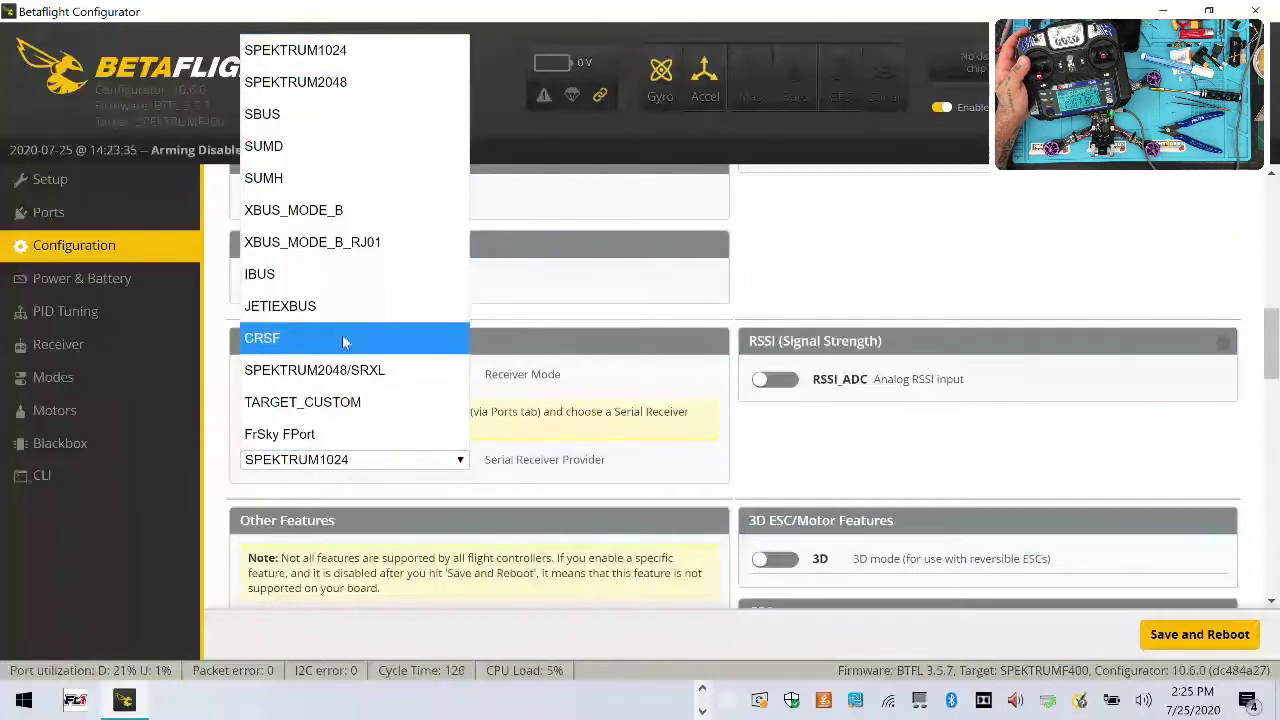
pyautogui.click(300, 274)
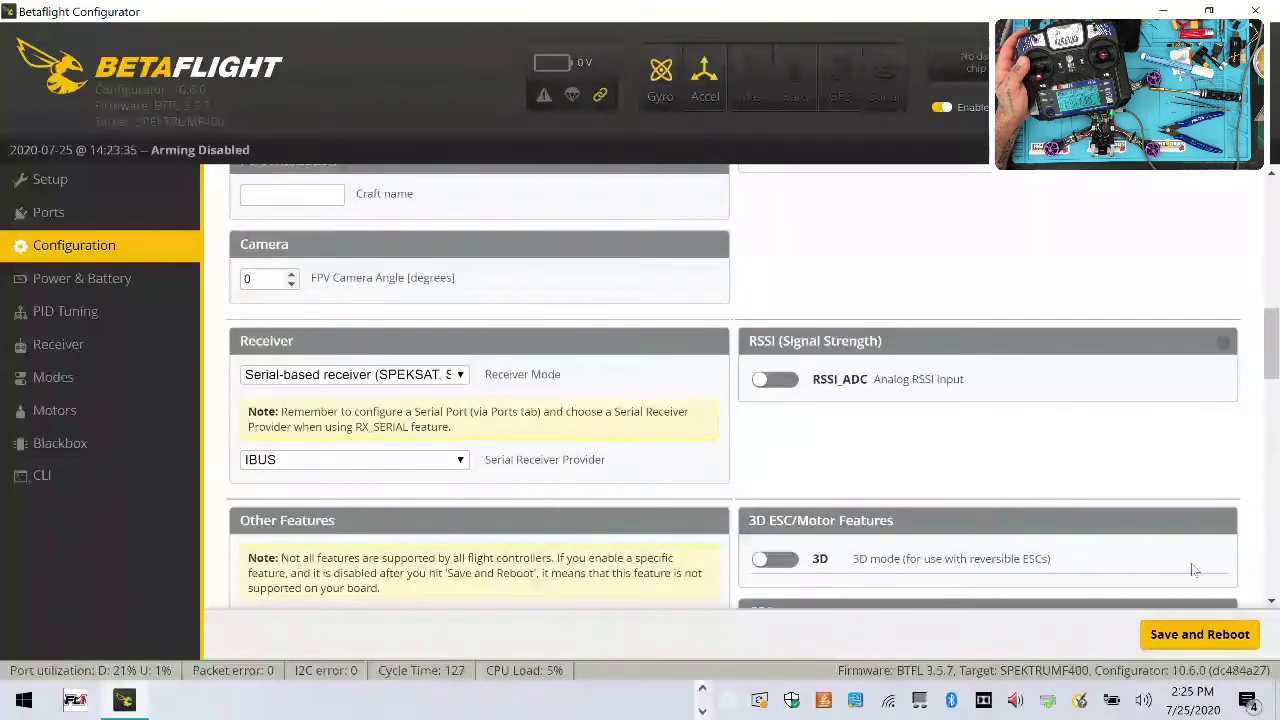
pyautogui.click(1190, 635)
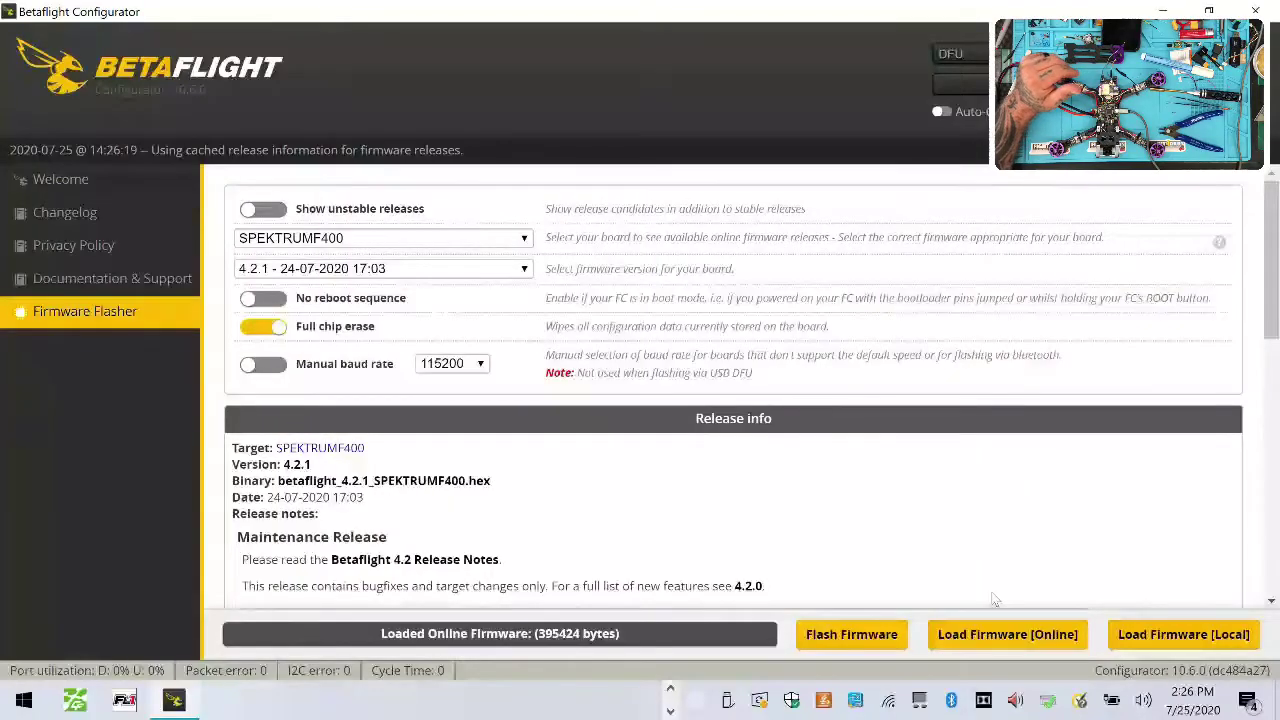
# Flash the board in DFU mode with the local betaflight_3.5.7_SPEKTRUMF400.hex from Downloads, reloading the file and retrying, with full chip erase on.
pyautogui.click(1183, 634)
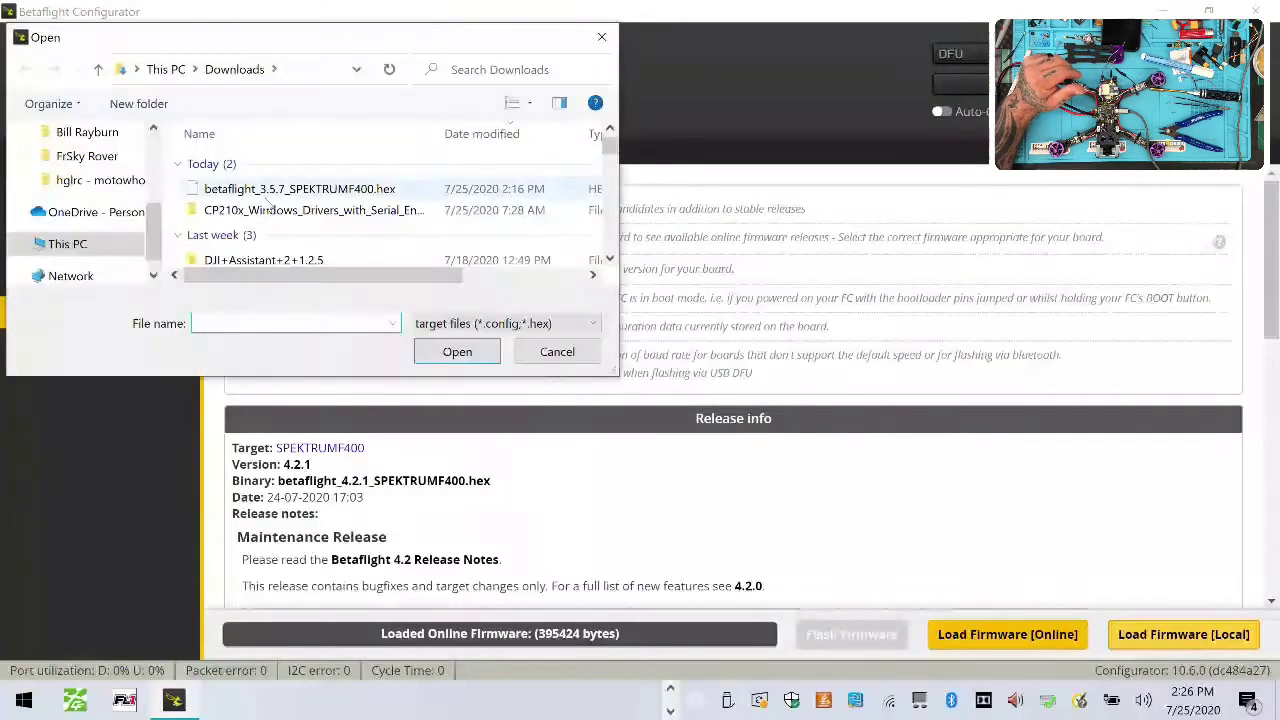
pyautogui.click(268, 190)
pyautogui.click(440, 350)
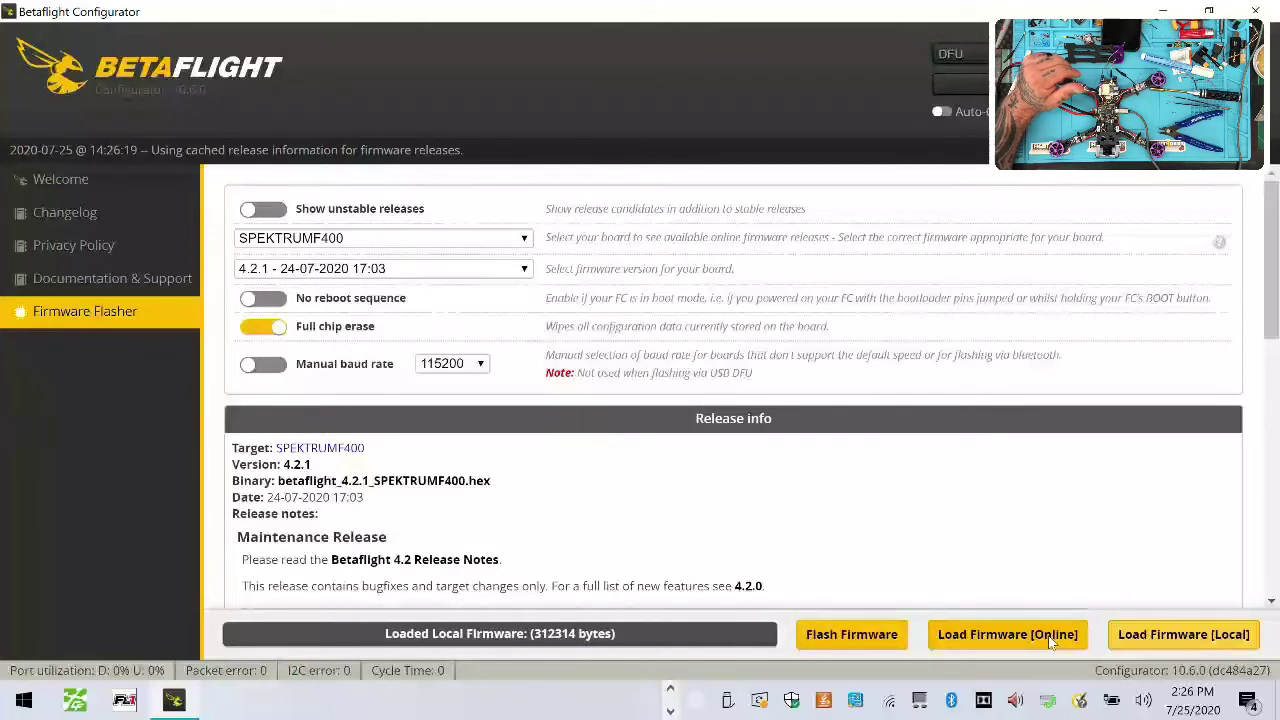
pyautogui.click(875, 643)
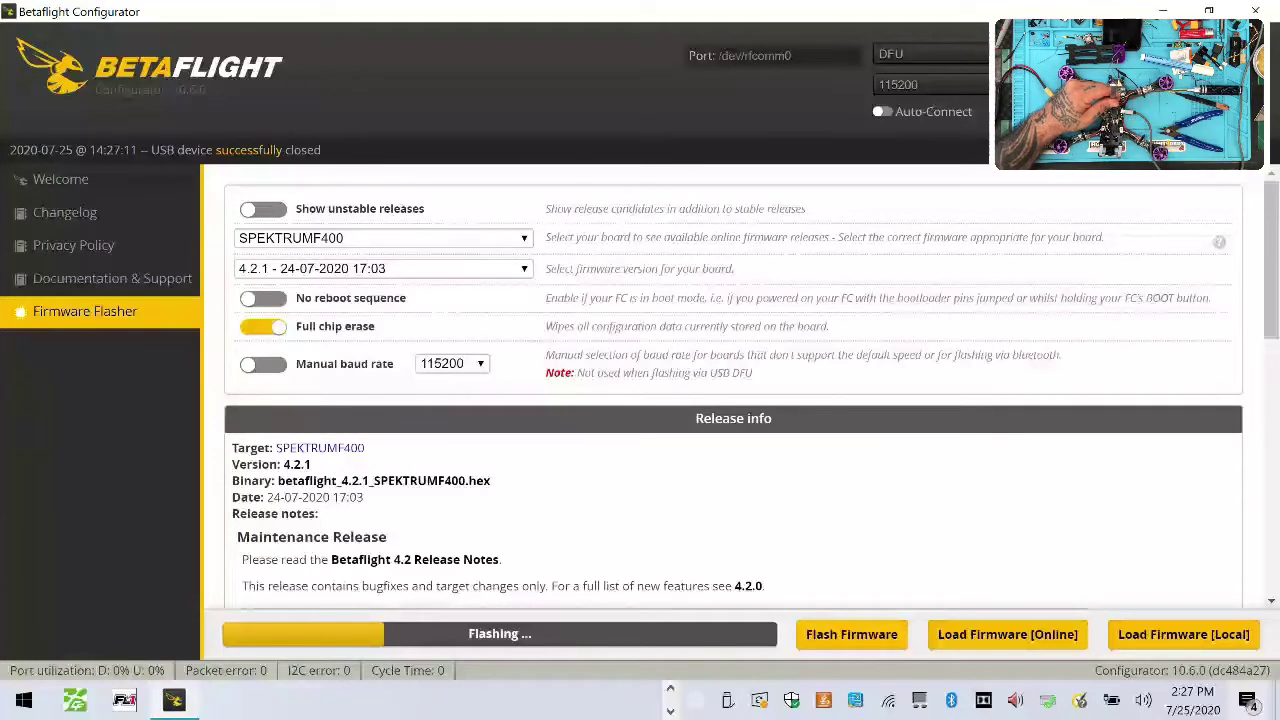
pyautogui.click(1183, 634)
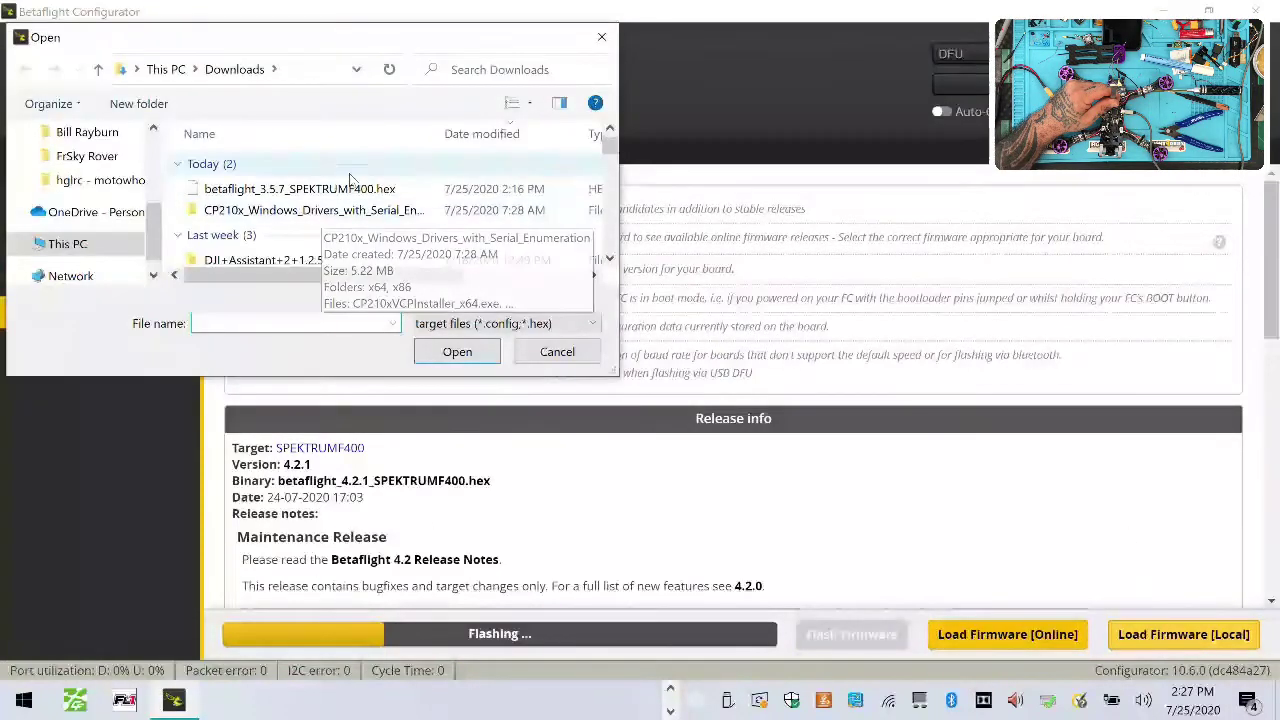
pyautogui.doubleClick(345, 187)
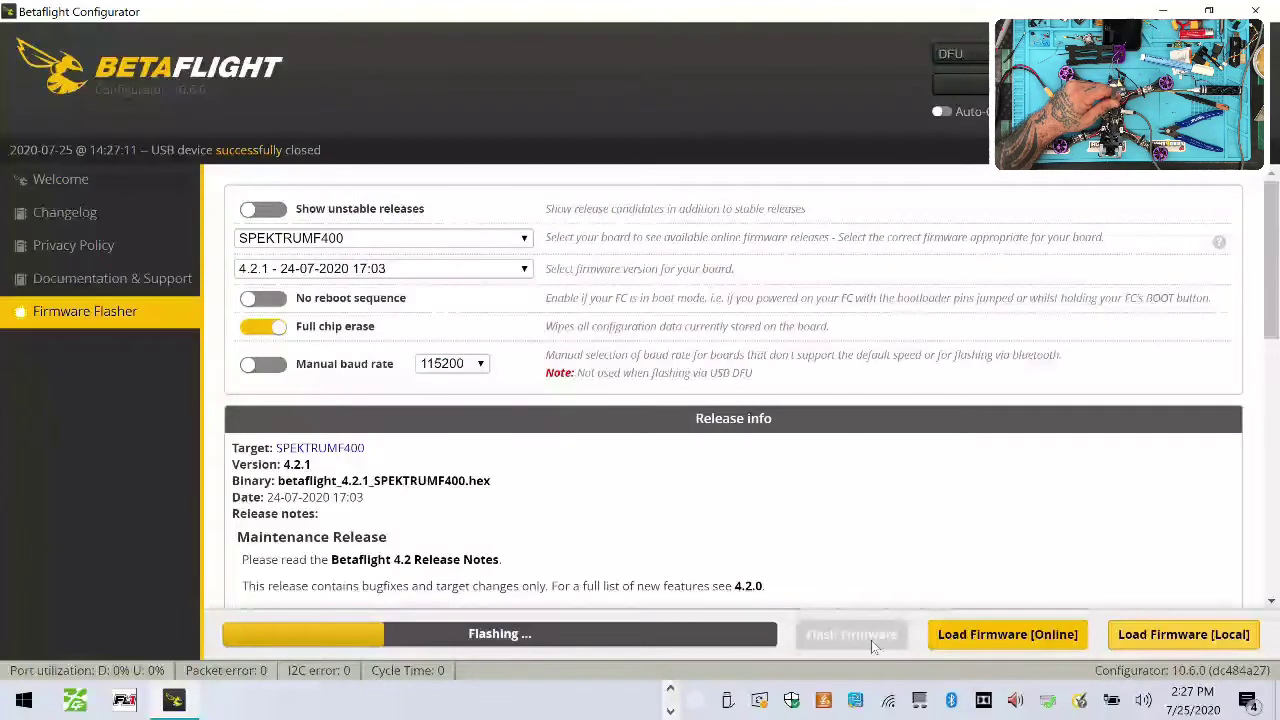
pyautogui.click(818, 638)
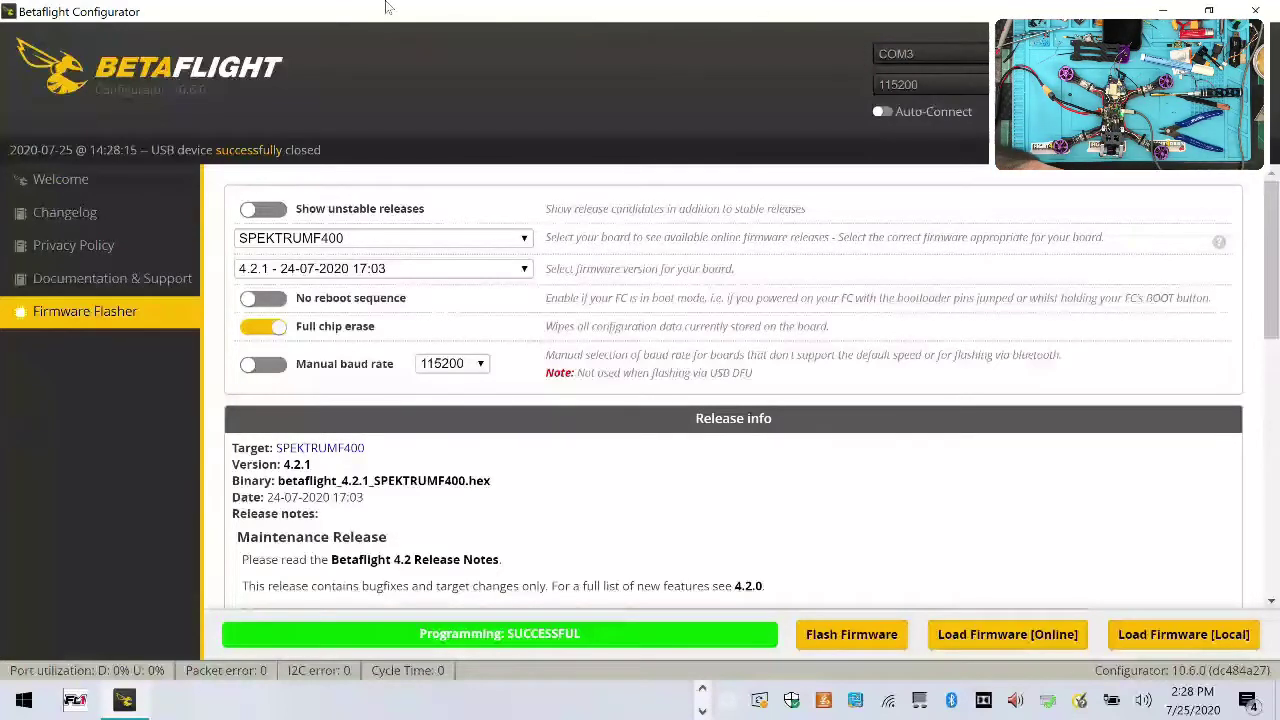
# Load the online Betaflight 4.2.1 firmware for SPEKTRUMF400 and flash it in DFU mode with full chip erase on.
pyautogui.click(445, 270)
pyautogui.click(372, 330)
pyautogui.click(949, 633)
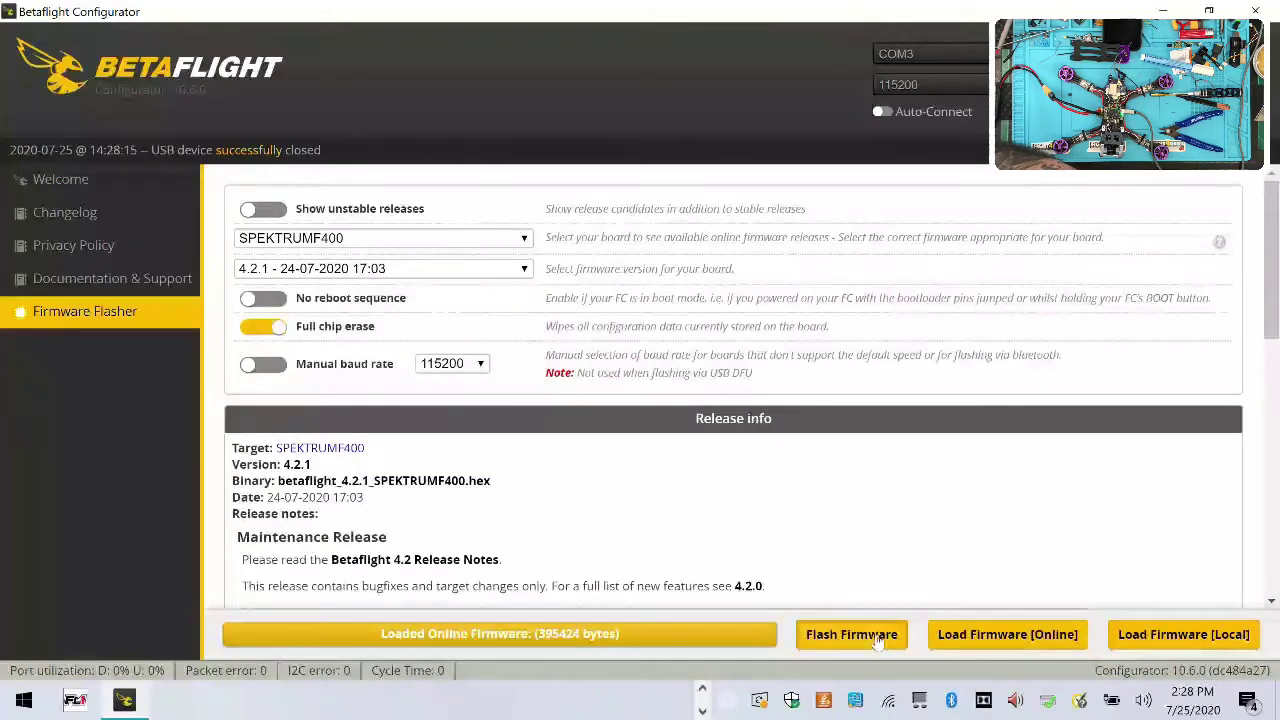
pyautogui.click(878, 636)
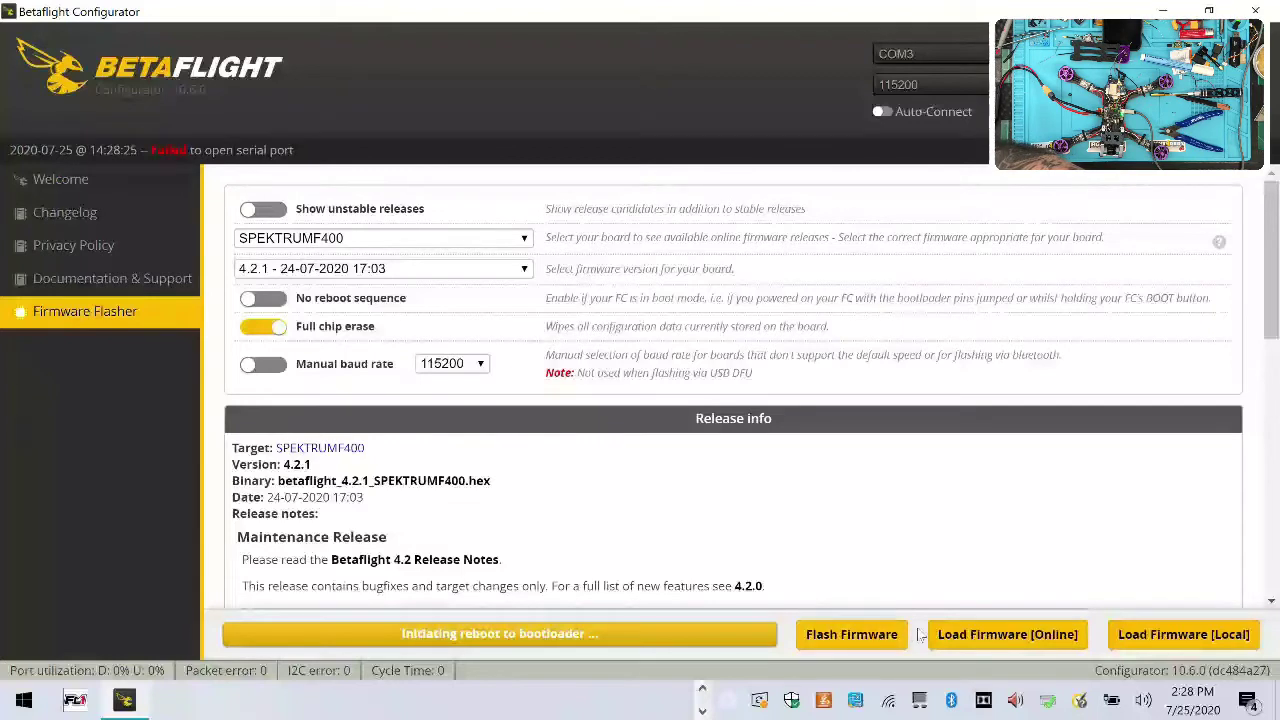
pyautogui.click(847, 636)
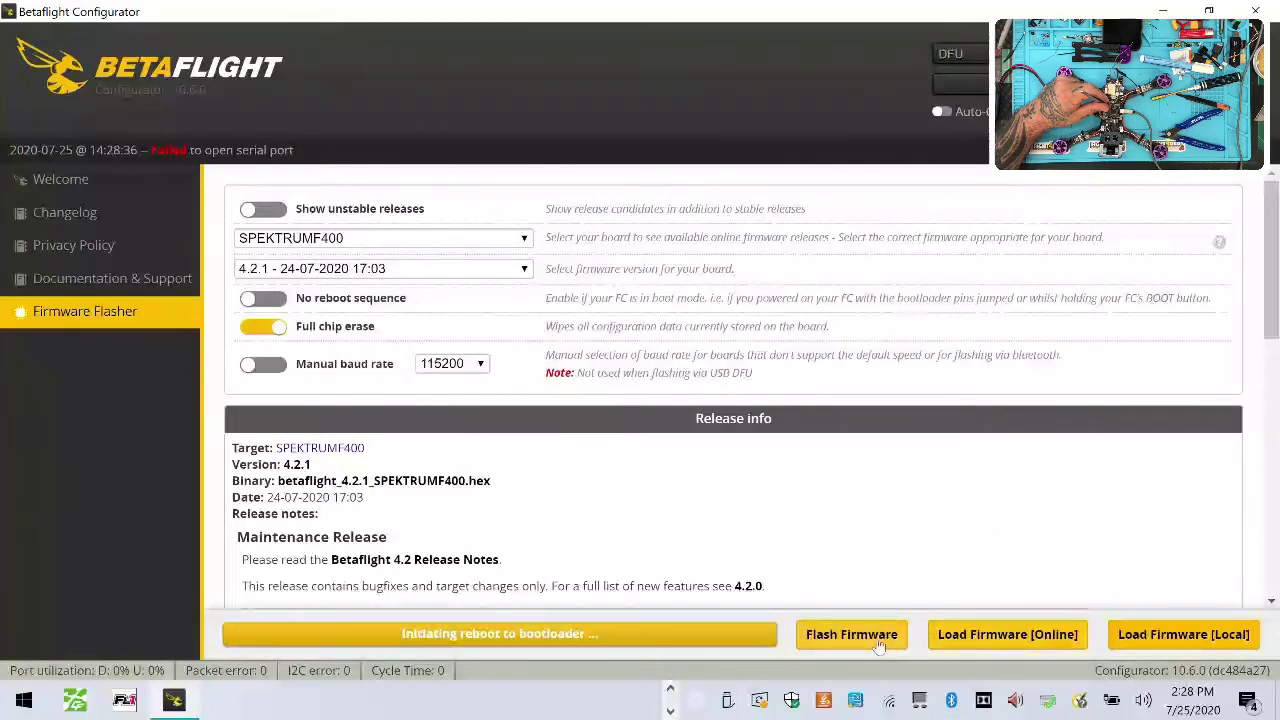
pyautogui.click(986, 643)
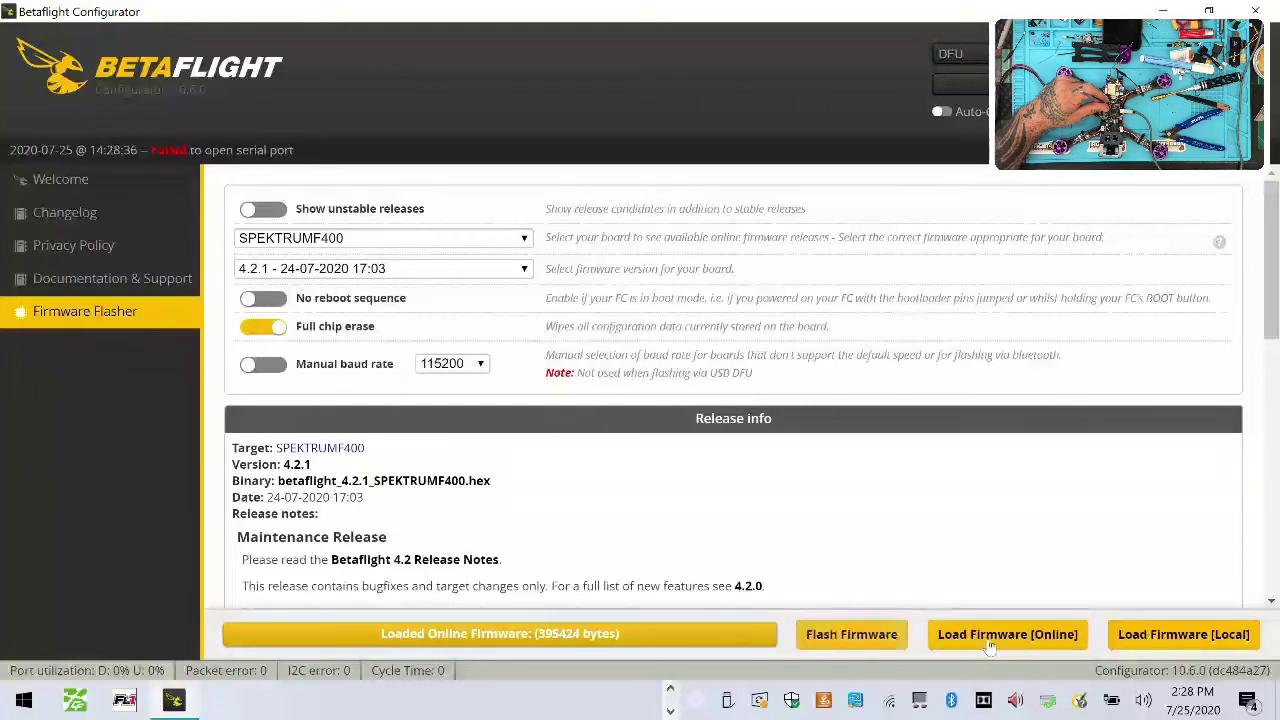
pyautogui.click(851, 634)
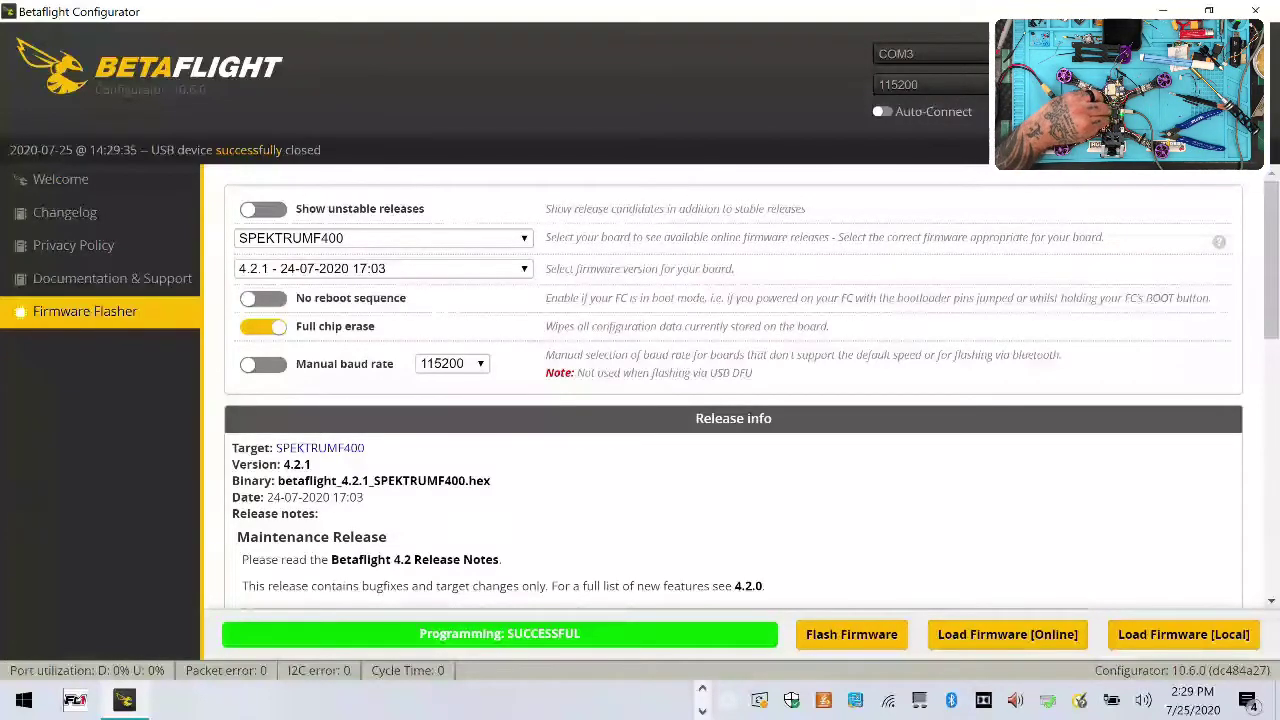
# Save the port settings with Serial Rx enabled on UART2 and reboot the board.
pyautogui.click(48, 212)
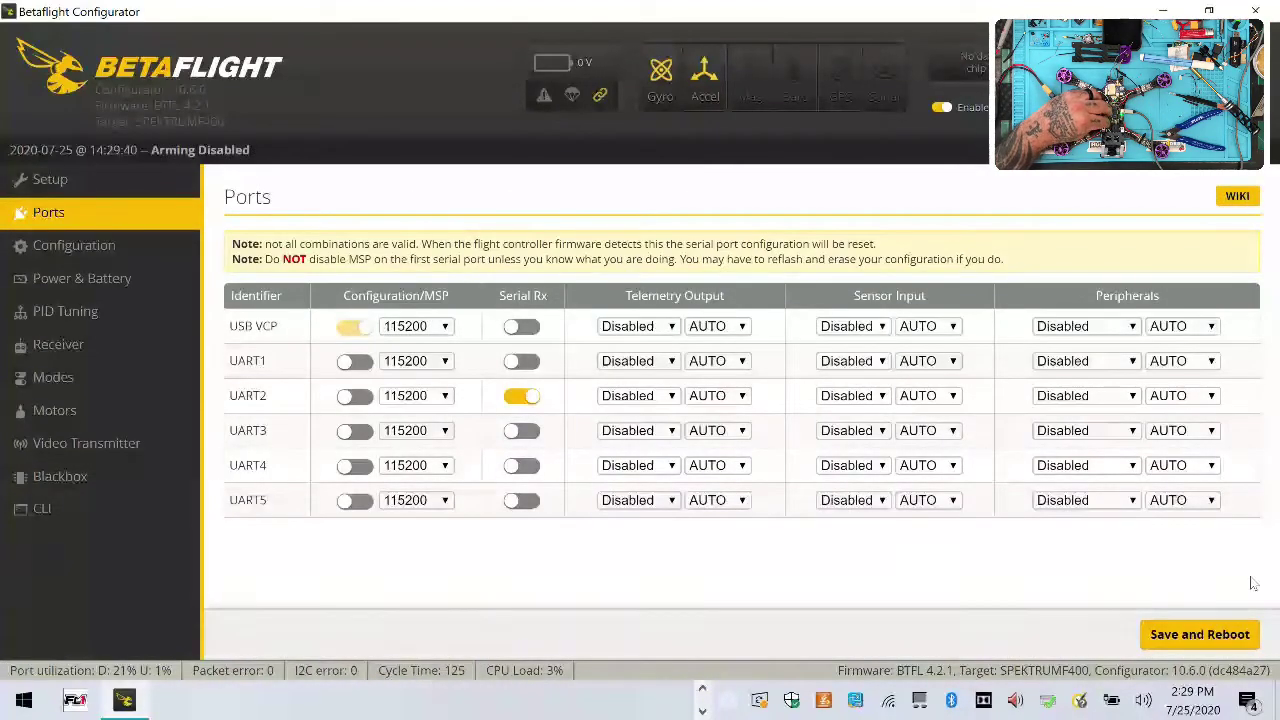
pyautogui.click(1190, 635)
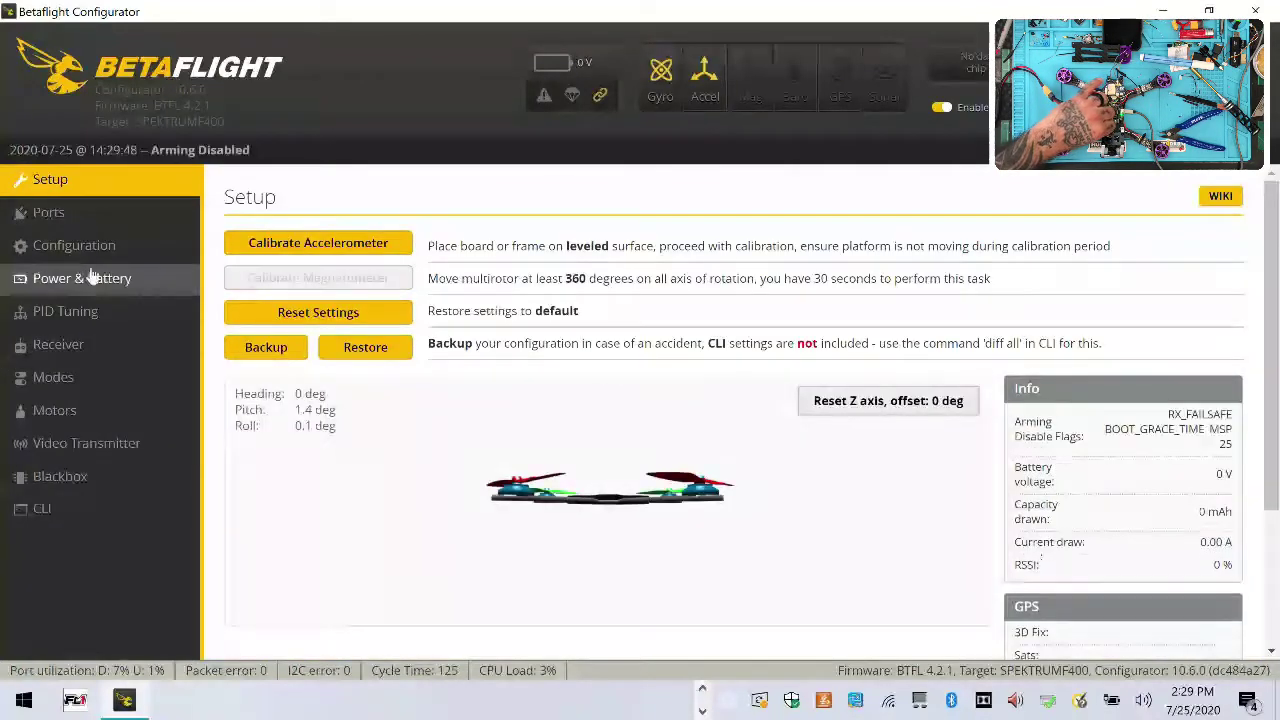
# Set the ESC/Motor protocol to DSHOT300 in the configuration and save with a reboot.
pyautogui.click(72, 245)
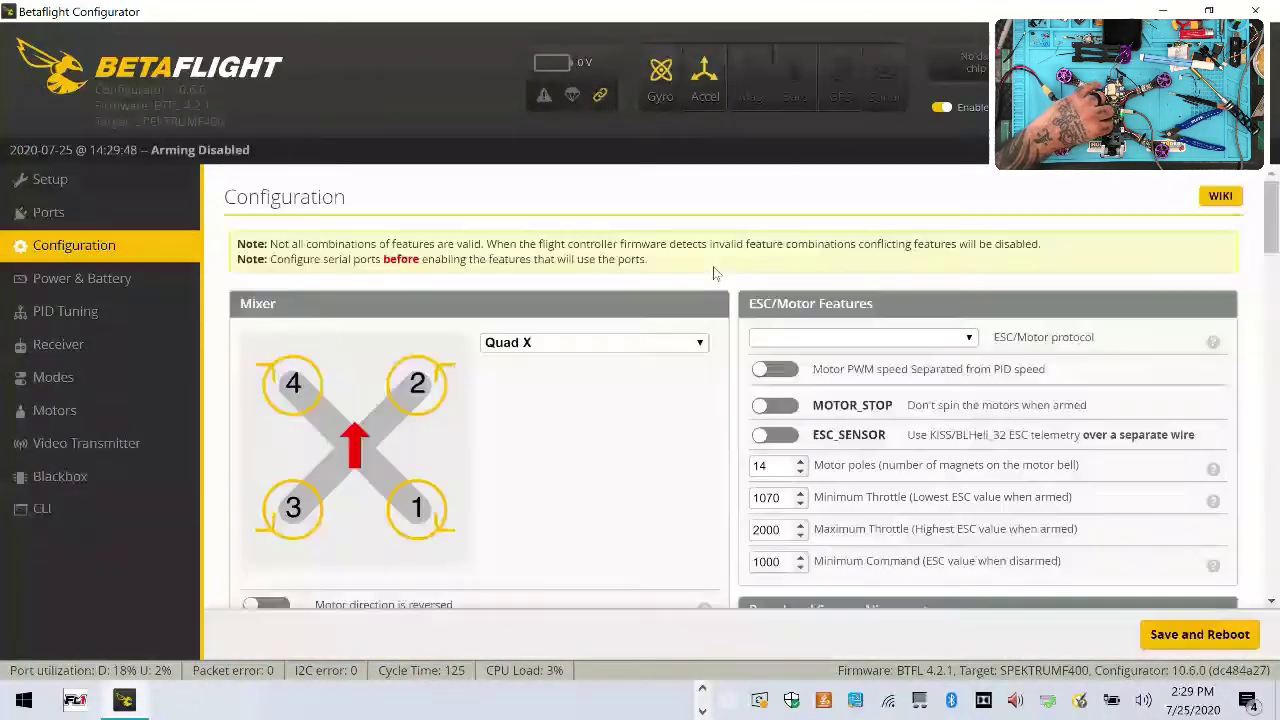
pyautogui.click(850, 337)
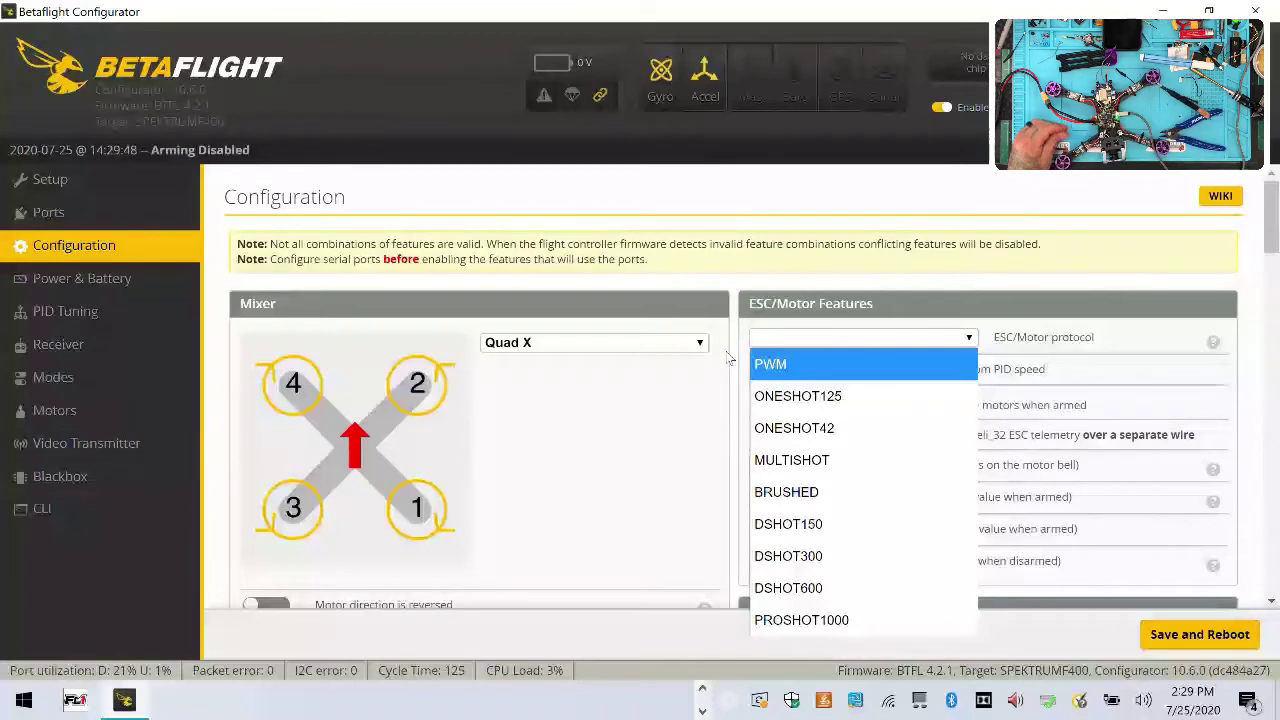
pyautogui.click(866, 565)
pyautogui.click(1195, 635)
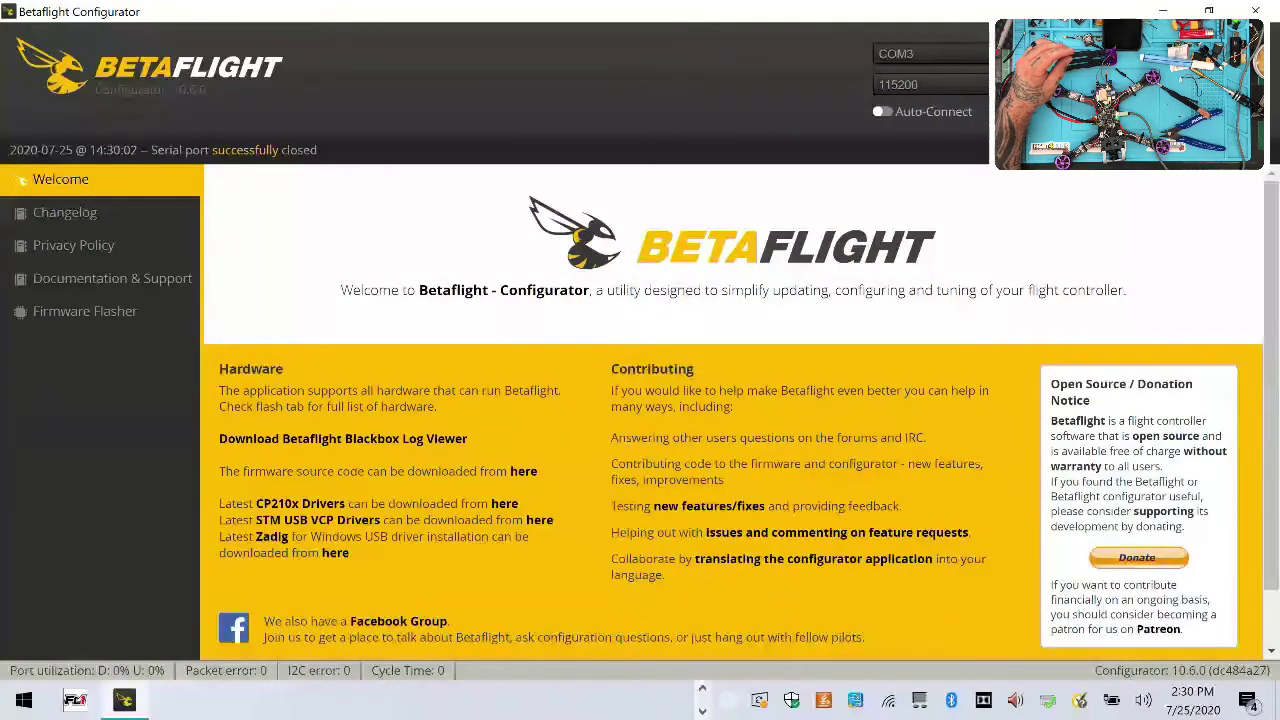
# Check the port settings, set the configuration's receiver mode to Serial-based receiver with the IBUS provider, and save with a reboot.
pyautogui.scroll(-2, 440, 498)
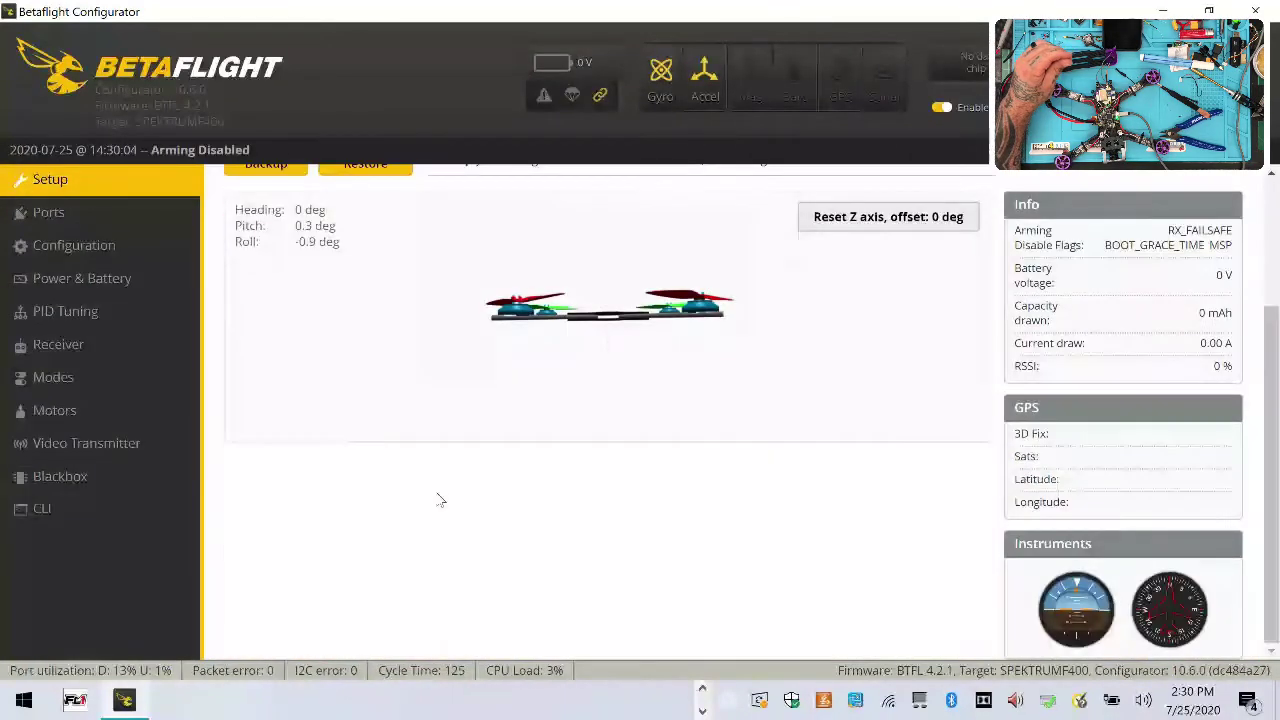
pyautogui.click(110, 218)
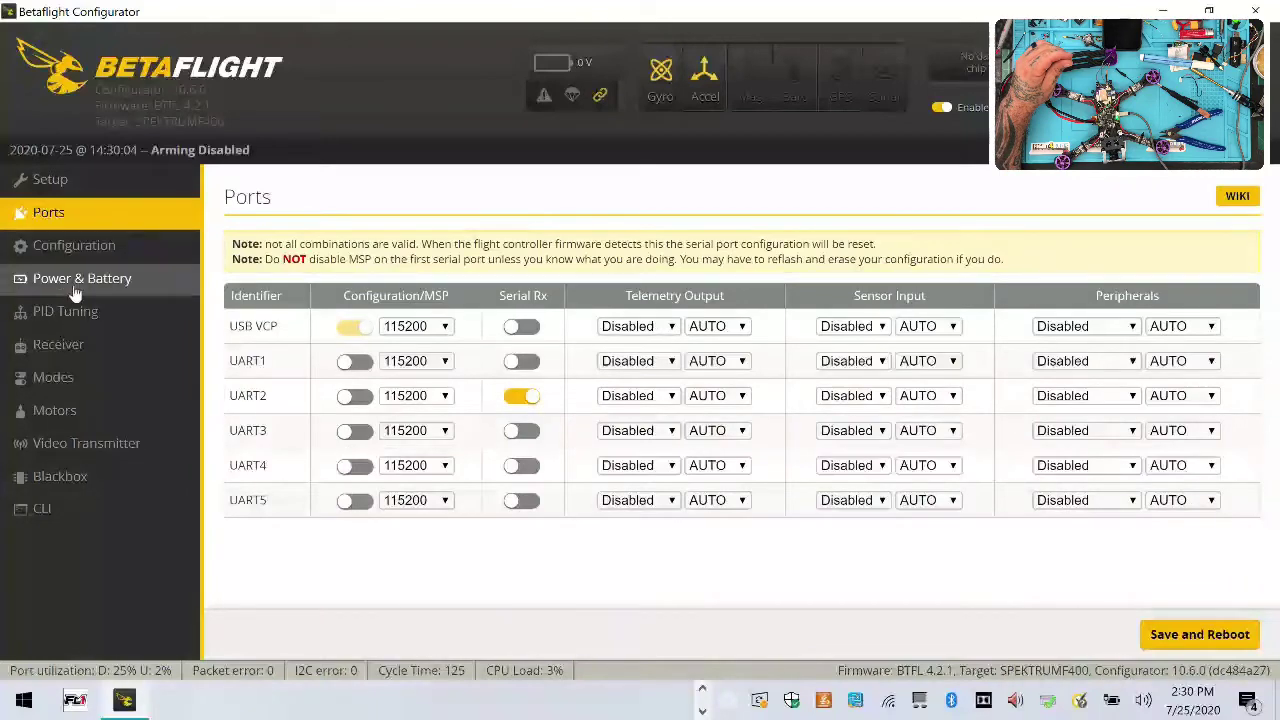
pyautogui.click(78, 285)
pyautogui.click(78, 248)
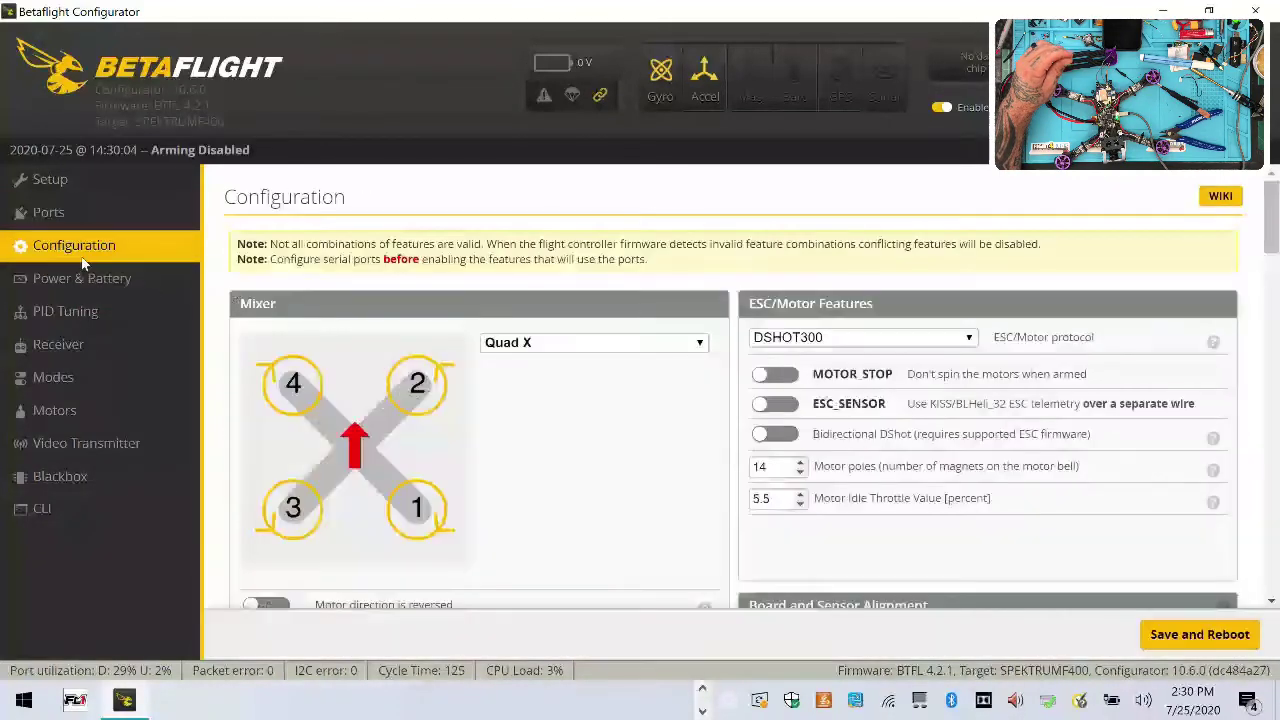
pyautogui.scroll(-10, 623, 437)
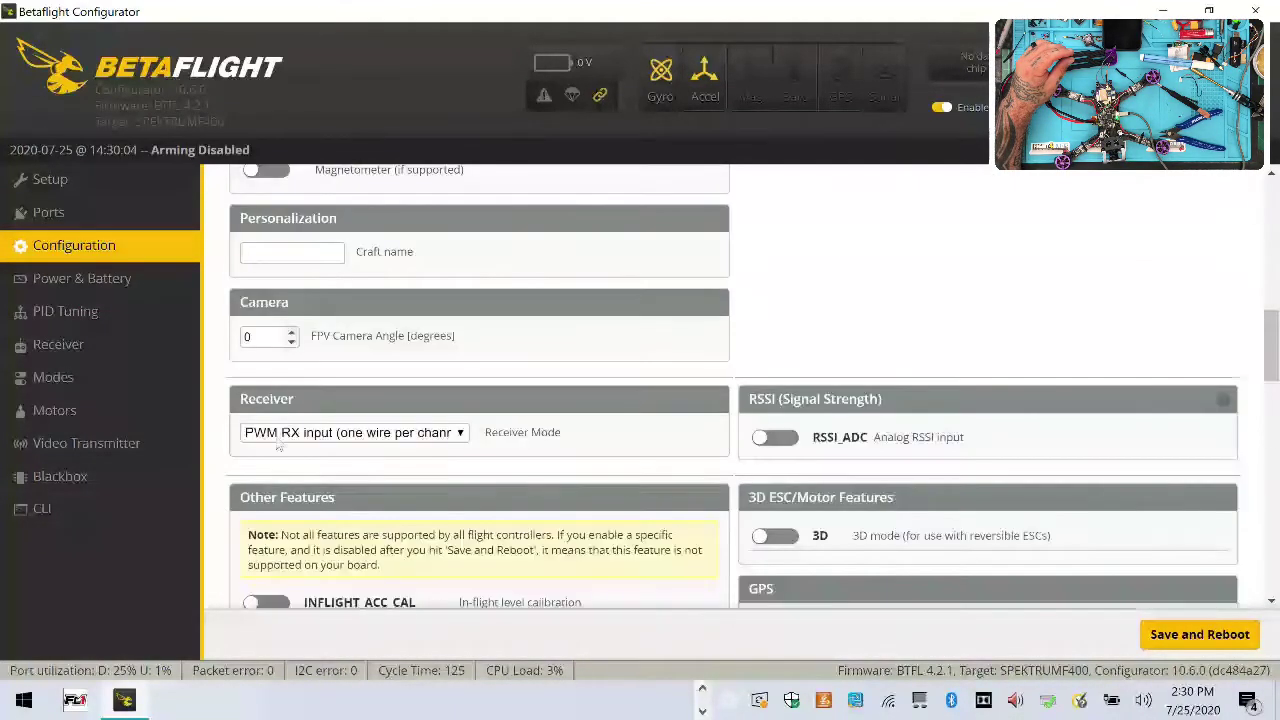
pyautogui.click(313, 436)
pyautogui.click(332, 524)
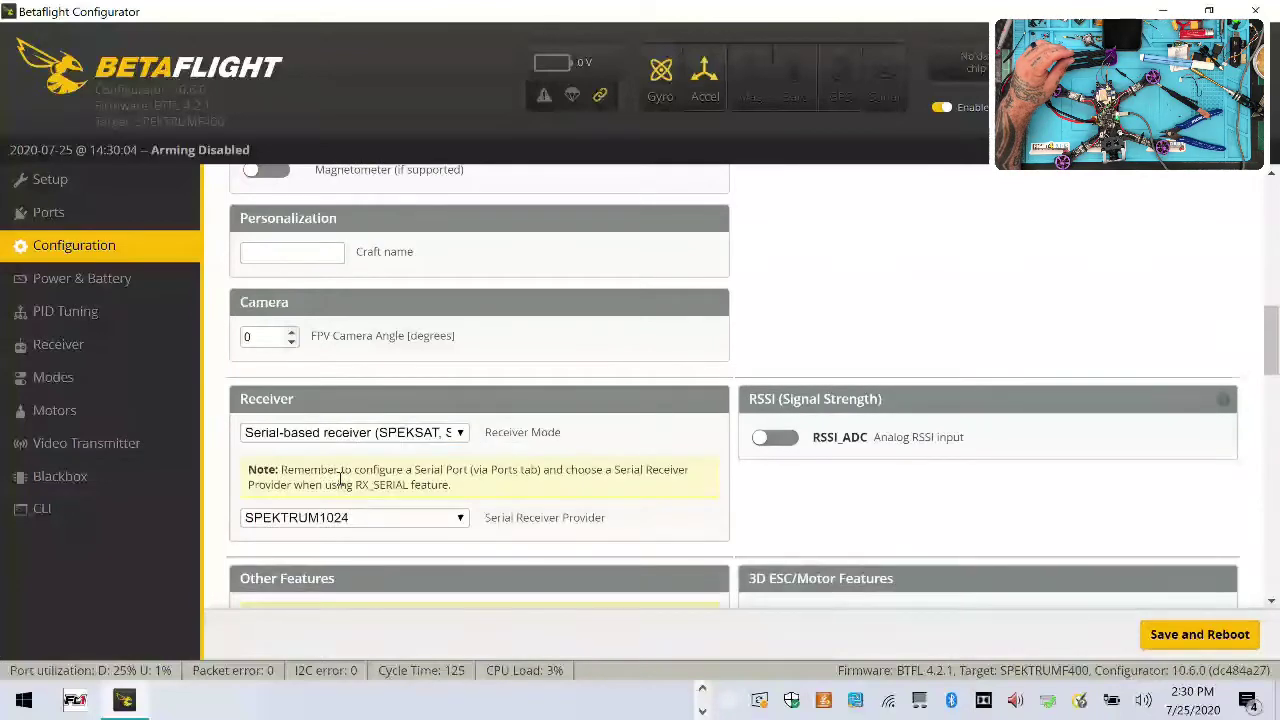
pyautogui.click(340, 518)
pyautogui.click(286, 297)
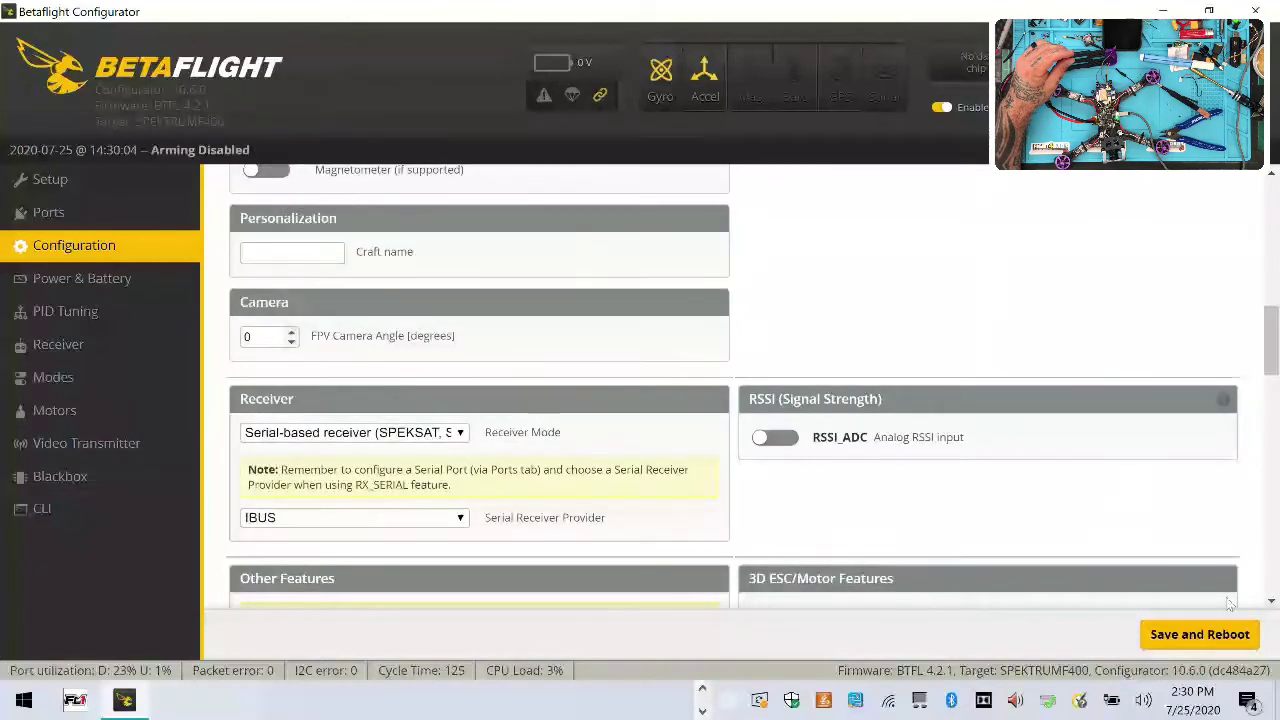
pyautogui.click(1216, 634)
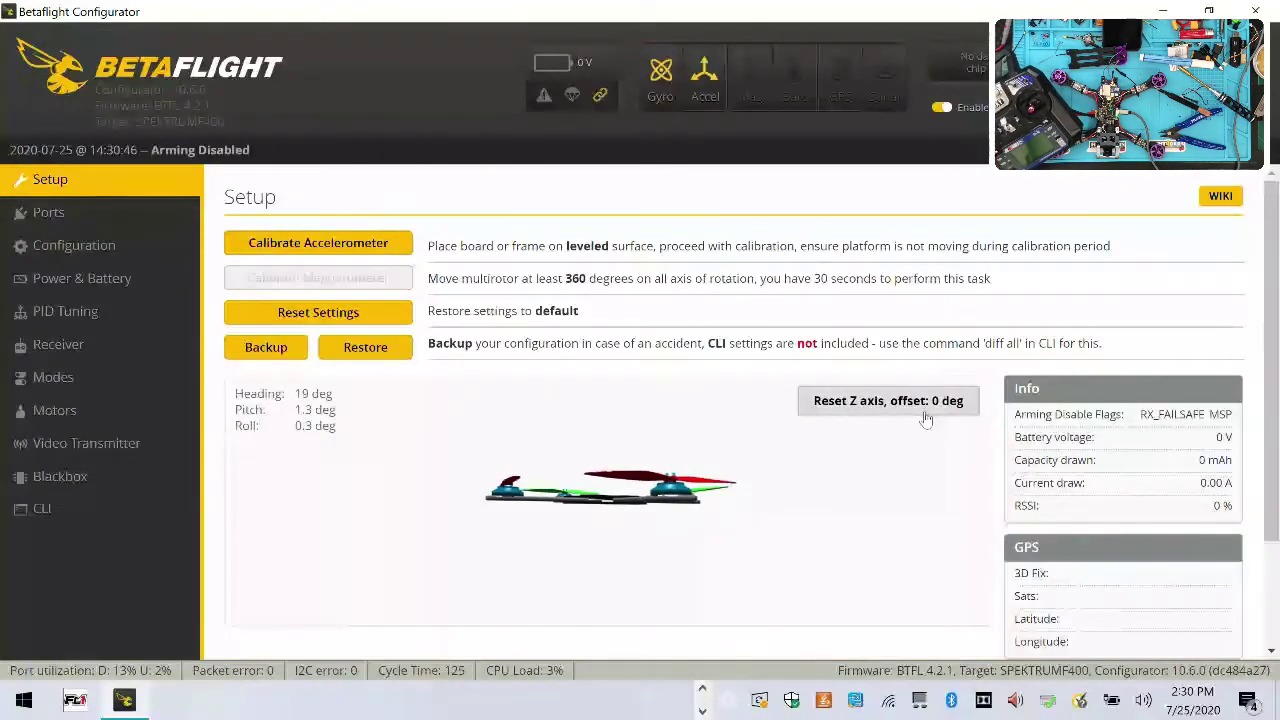
# Reset the Z axis offset of the model view and calibrate the accelerometer.
pyautogui.click(905, 403)
pyautogui.click(262, 245)
# Turn off the permanent AIRMODE feature in the configuration's other features and save with a reboot.
pyautogui.click(100, 212)
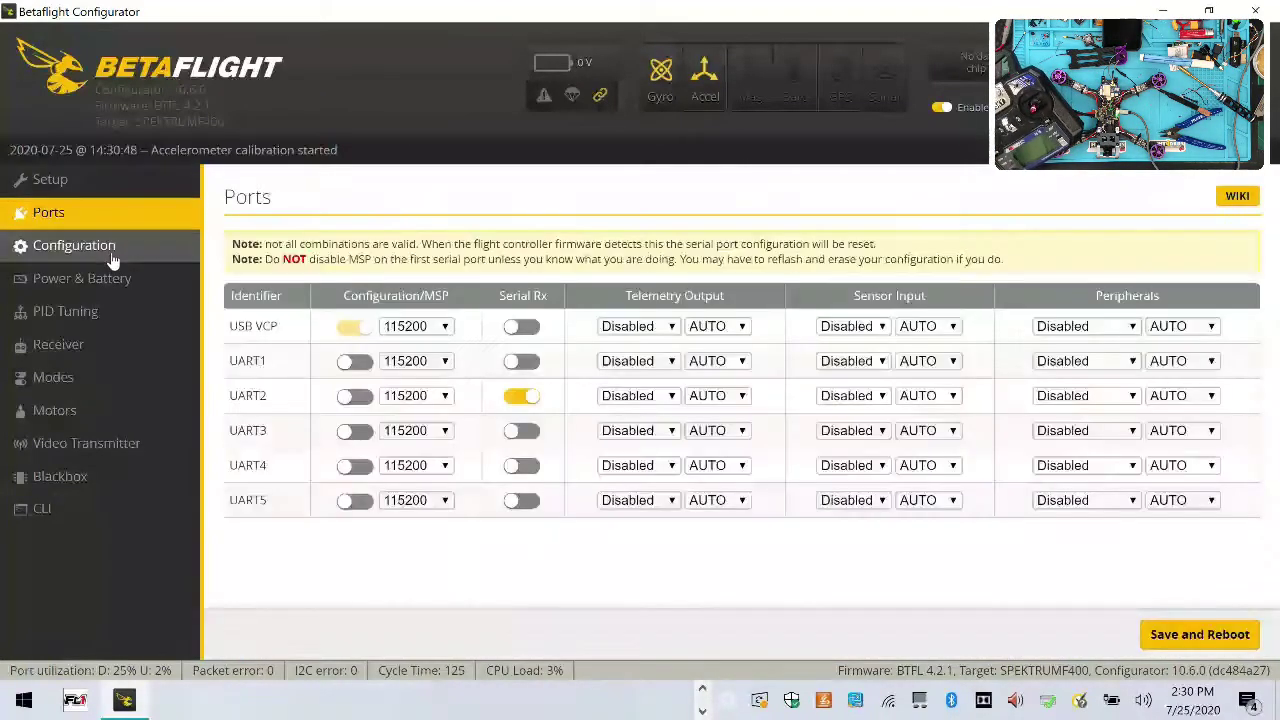
pyautogui.click(120, 245)
pyautogui.scroll(-12, 500, 440)
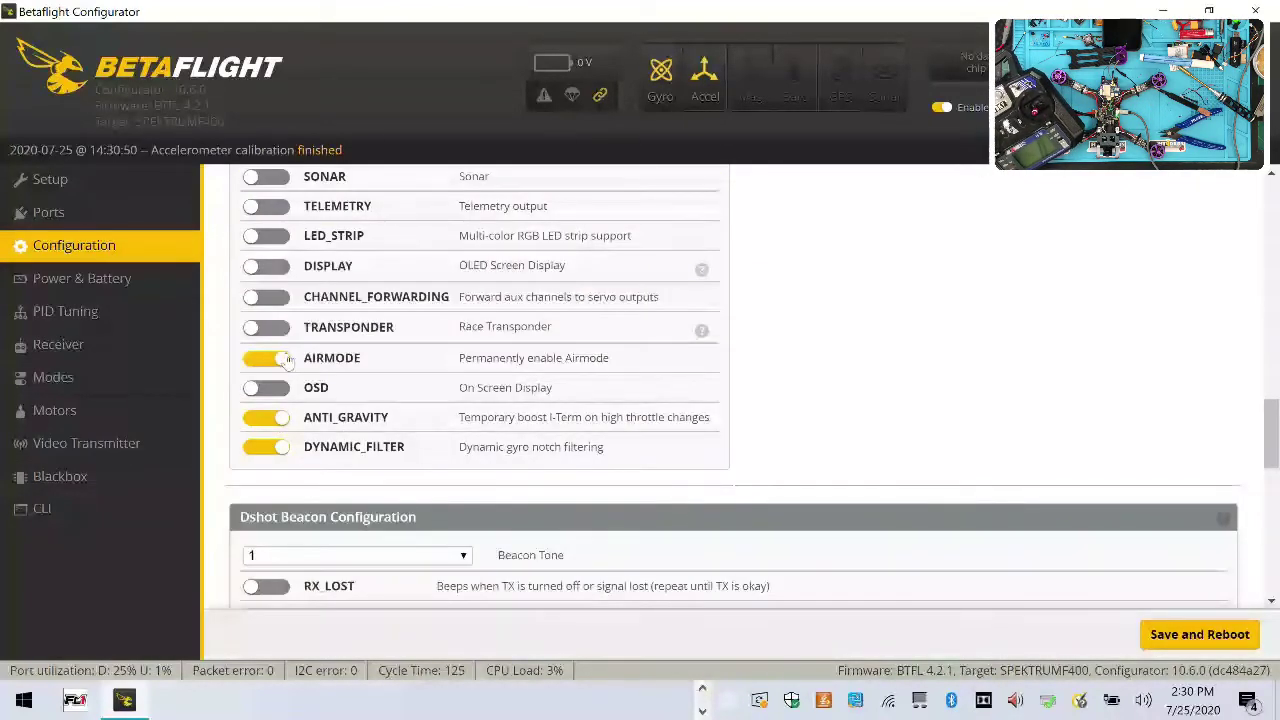
pyautogui.click(284, 358)
pyautogui.click(1199, 634)
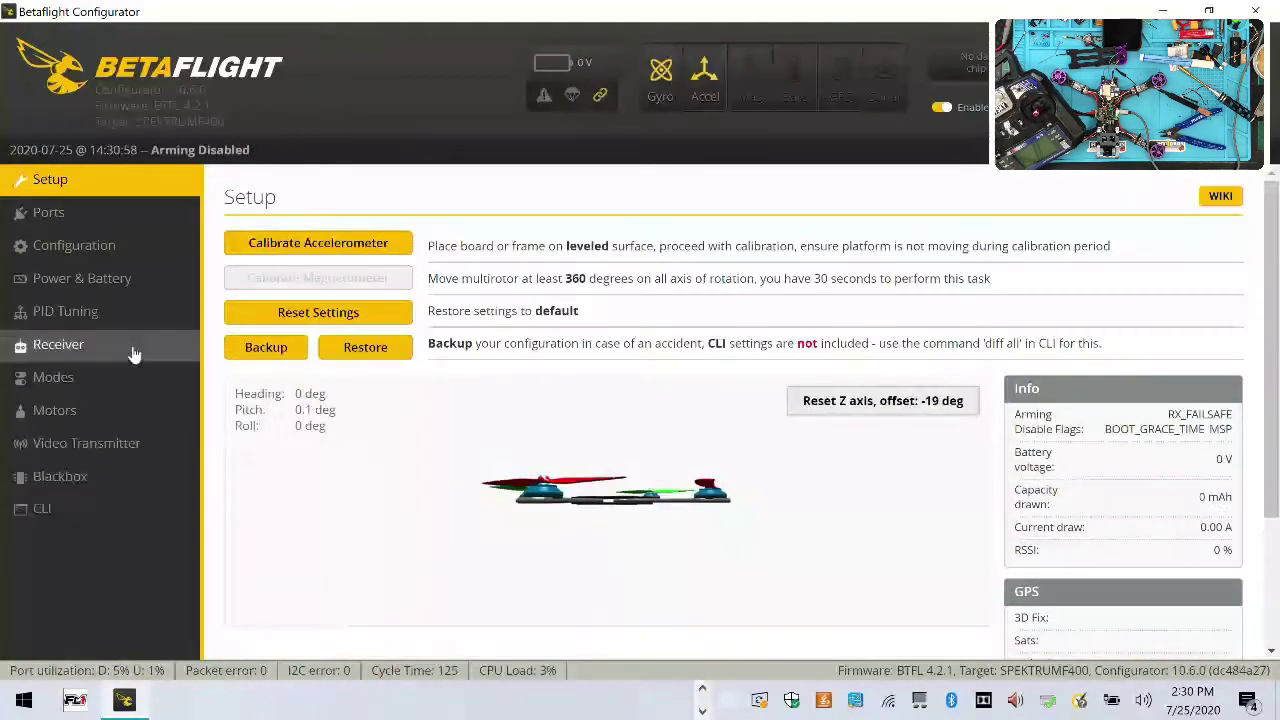
# Review the configuration's feature settings, set both the battery voltage and current meter sources to Onboard ADC, and save.
pyautogui.click(138, 250)
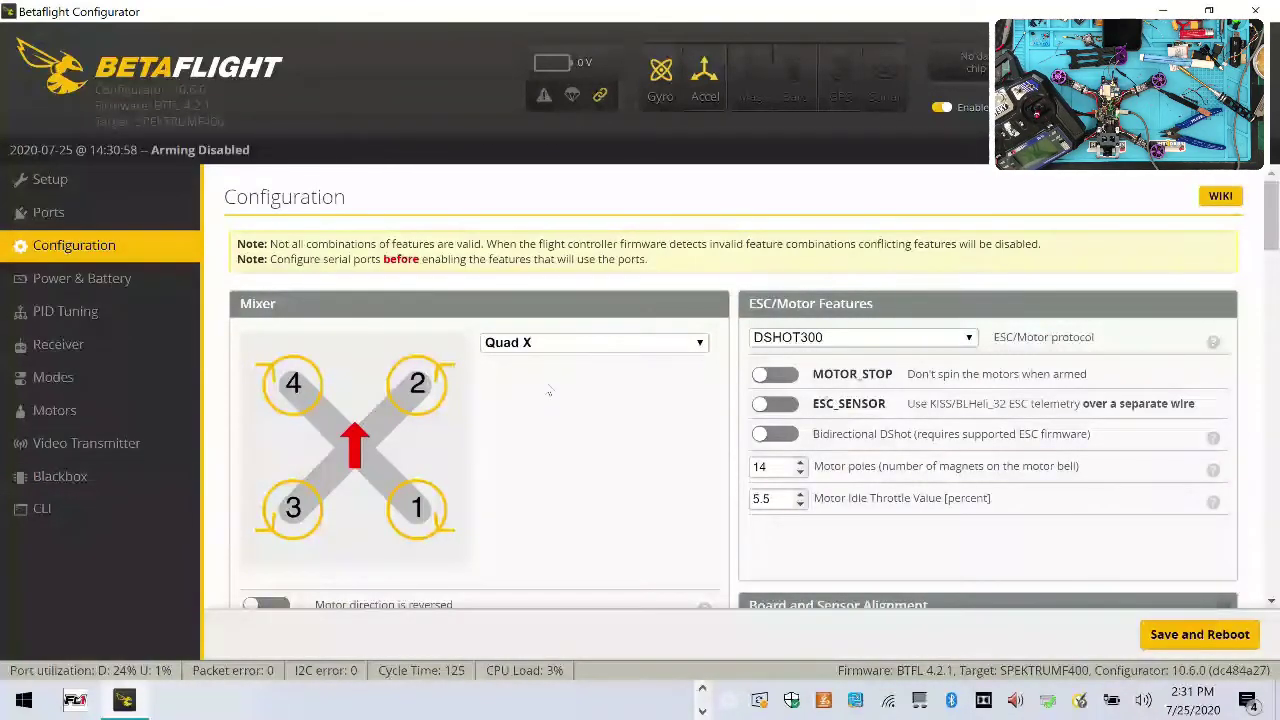
pyautogui.scroll(-8, 549, 391)
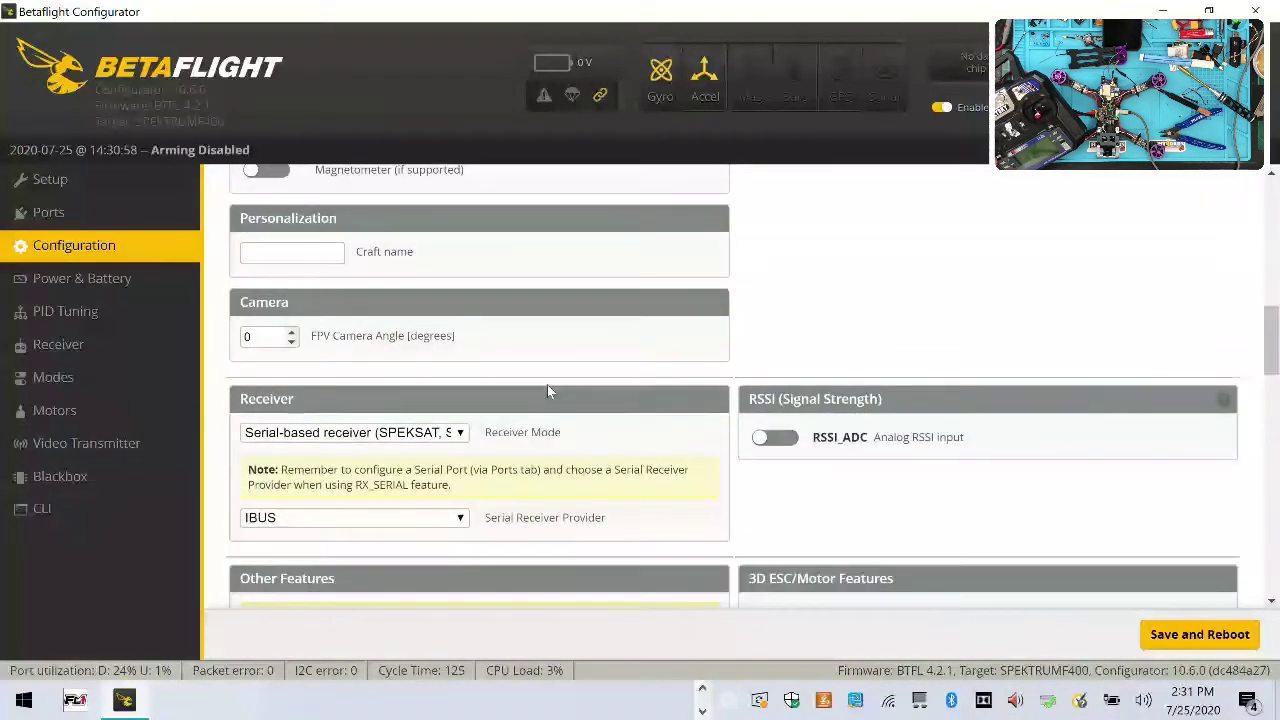
pyautogui.scroll(-10, 547, 384)
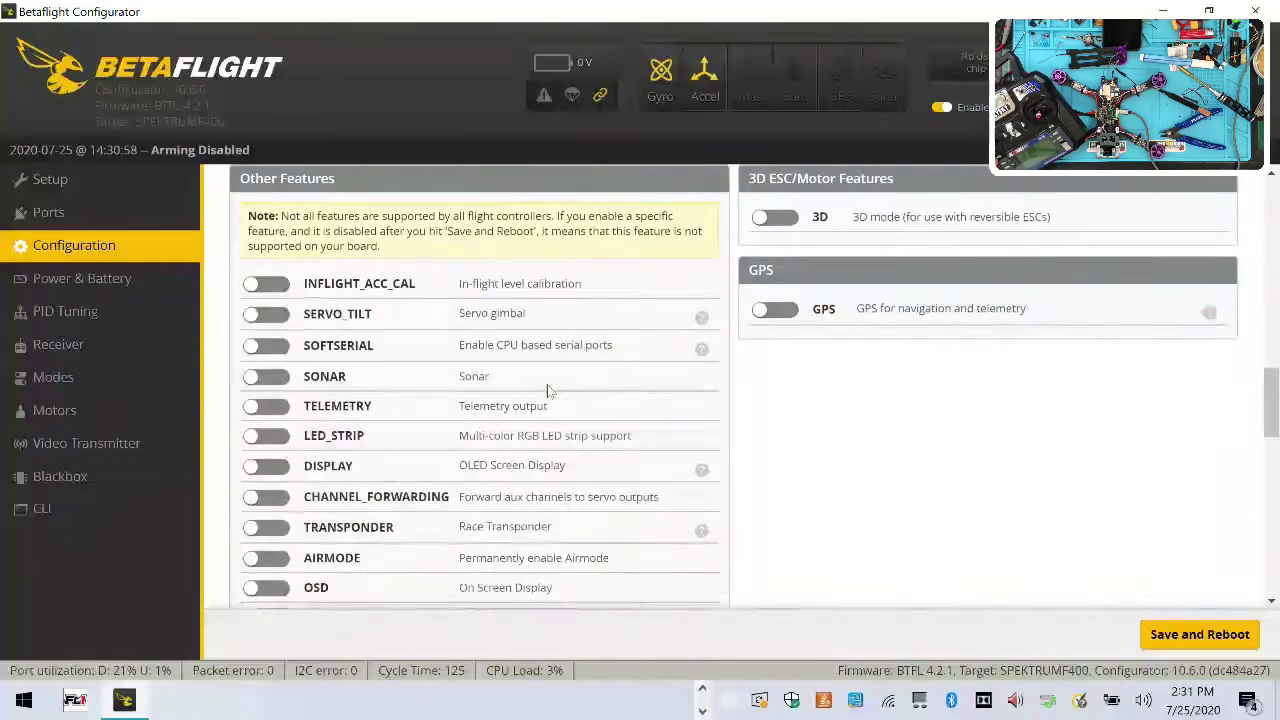
pyautogui.scroll(-5, 547, 384)
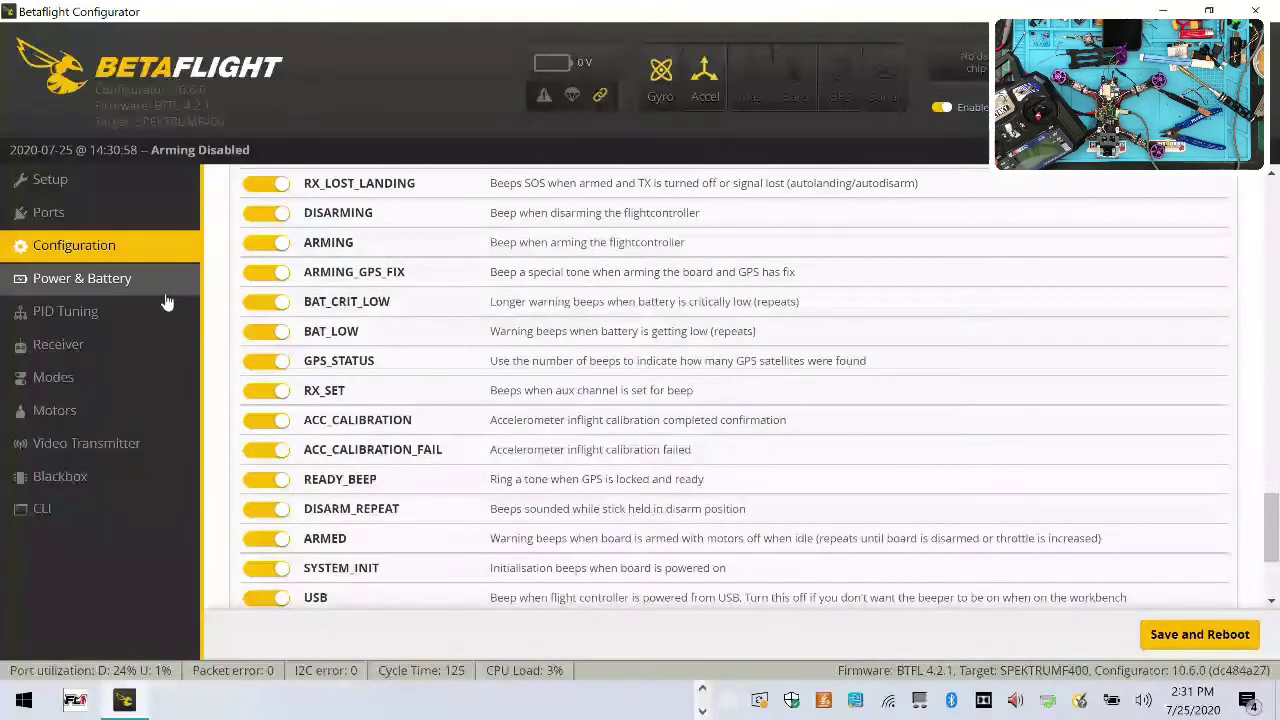
pyautogui.click(140, 285)
pyautogui.click(358, 280)
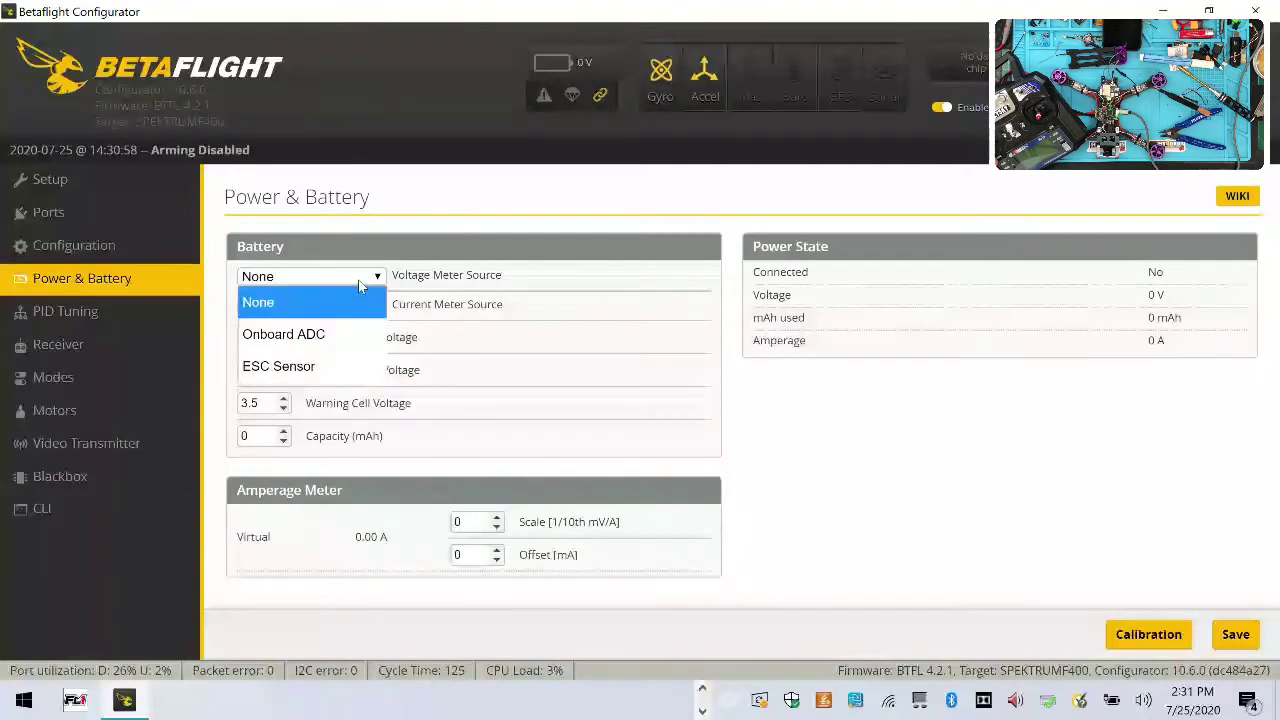
pyautogui.click(338, 337)
pyautogui.click(349, 308)
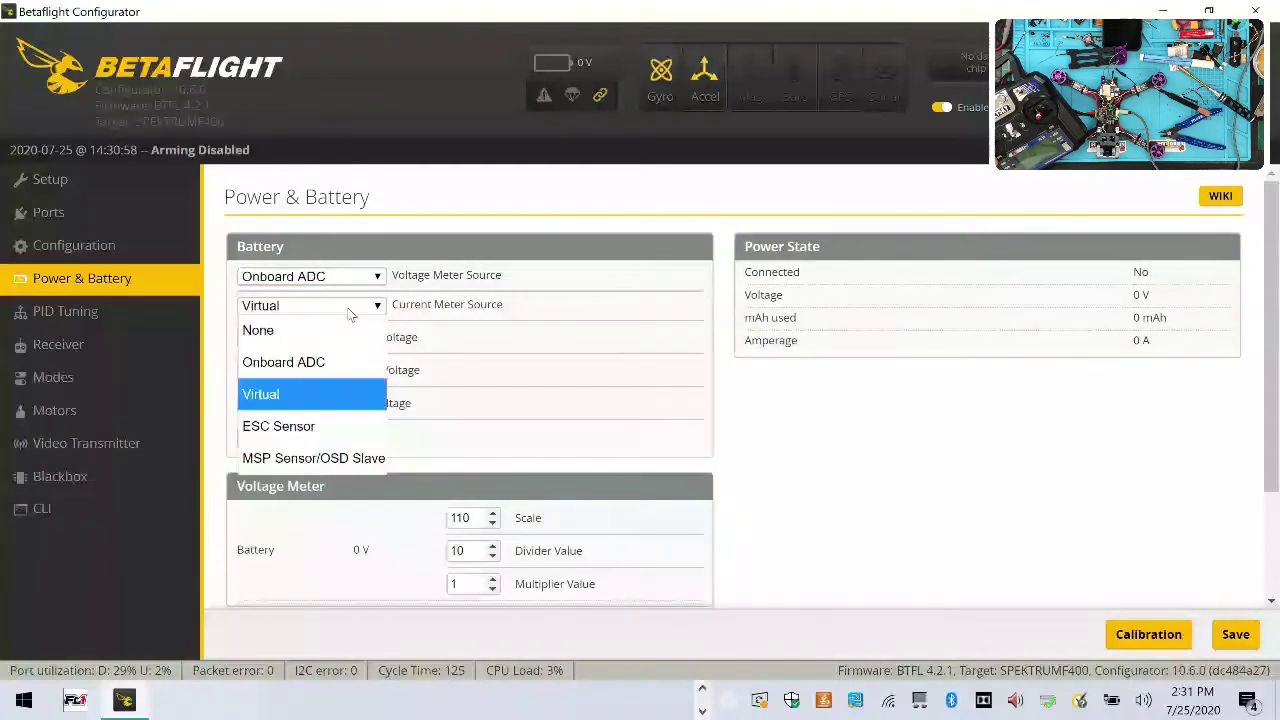
pyautogui.click(337, 362)
pyautogui.click(1246, 646)
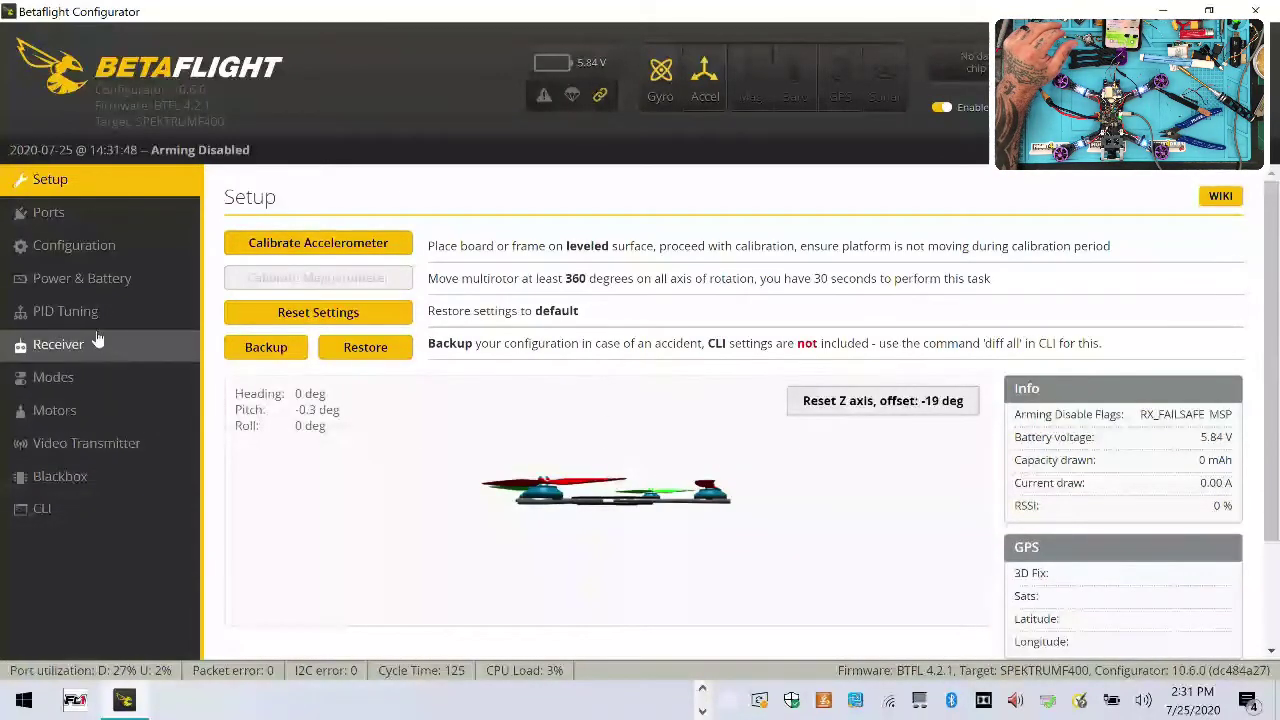
# Check the power and battery meter settings and the instructions in the Calibration Manager.
pyautogui.click(118, 278)
pyautogui.scroll(-3, 767, 500)
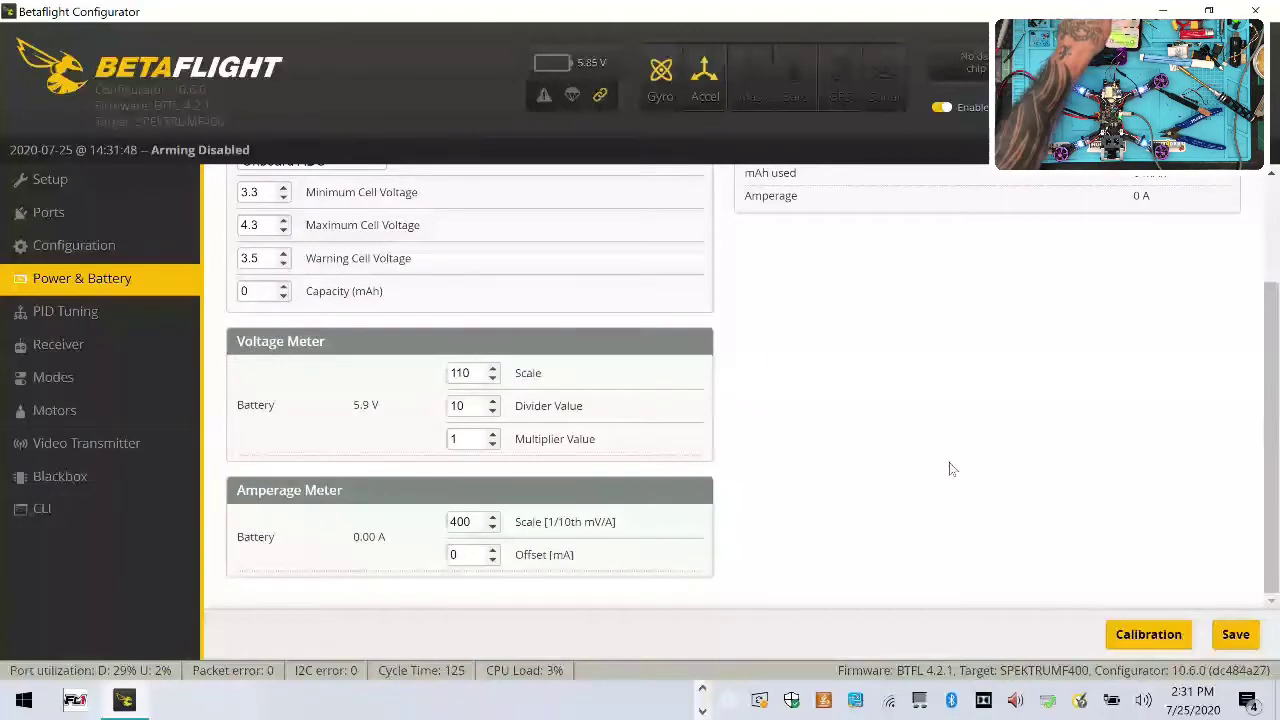
pyautogui.scroll(3, 1080, 449)
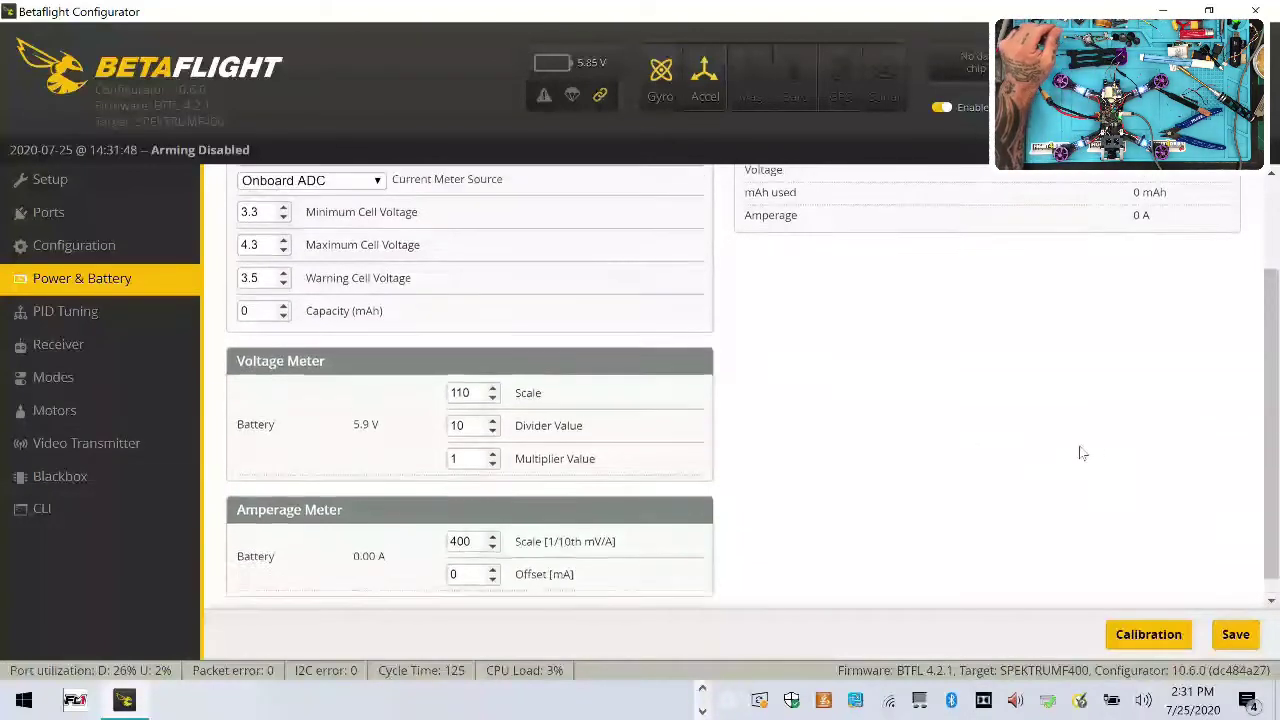
pyautogui.click(1150, 634)
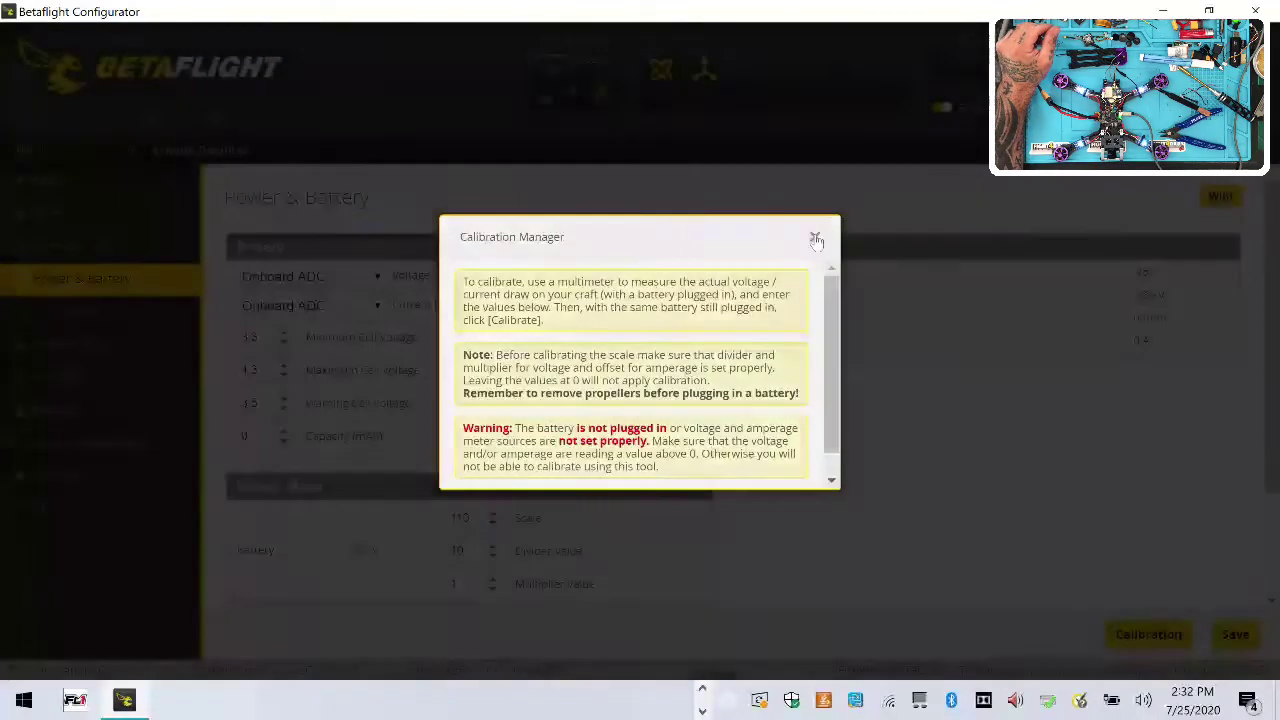
pyautogui.click(816, 240)
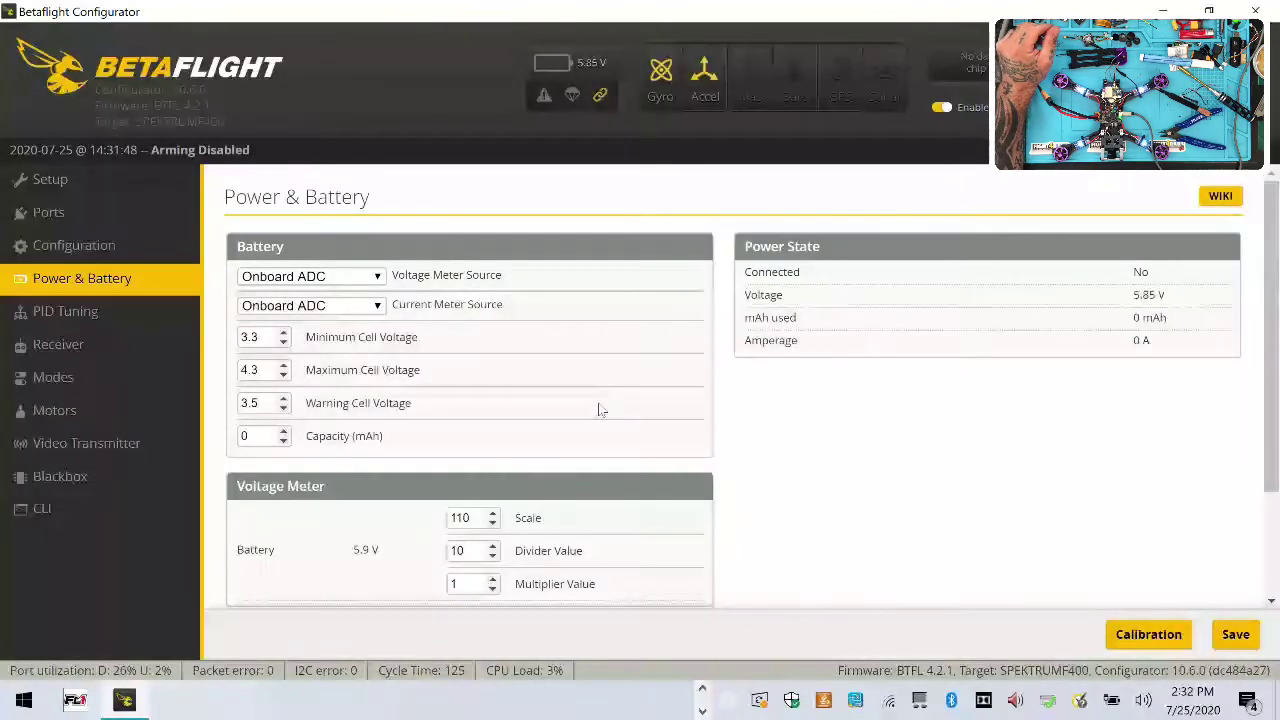
# Try an amperage meter offset of 1 mA, save the battery settings, and reconnect to the board.
pyautogui.click(493, 579)
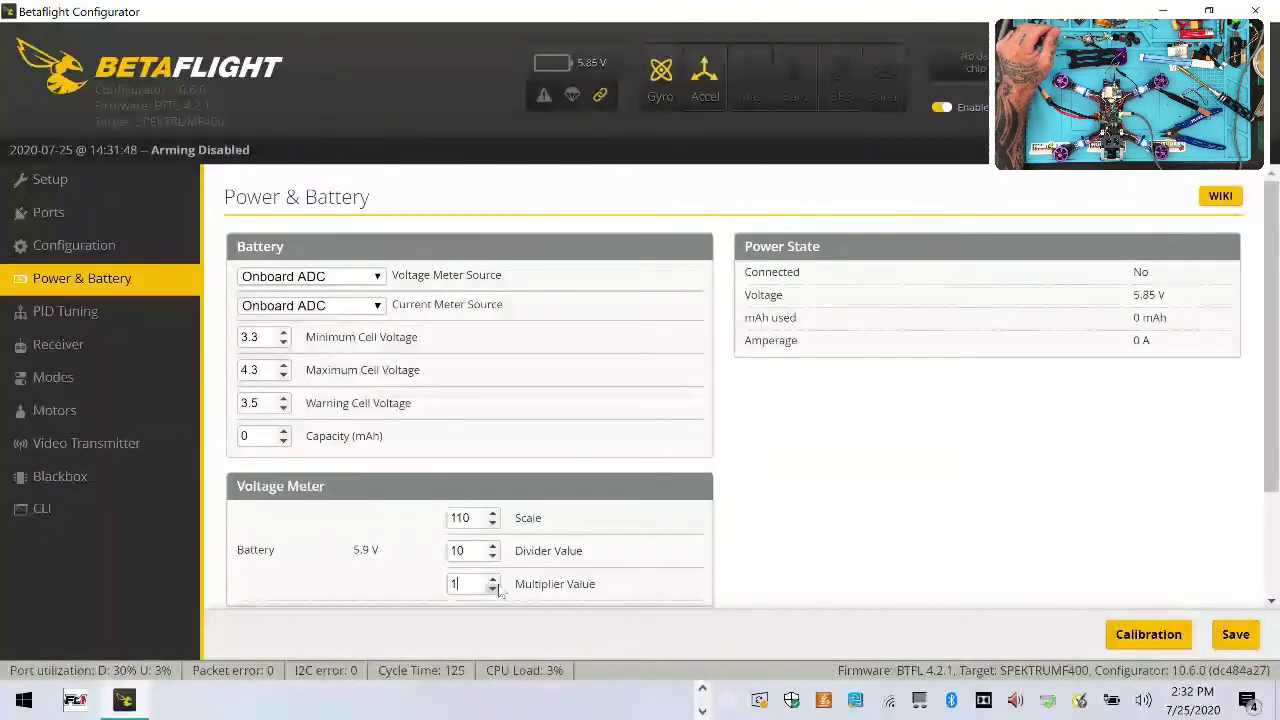
pyautogui.scroll(-2, 500, 588)
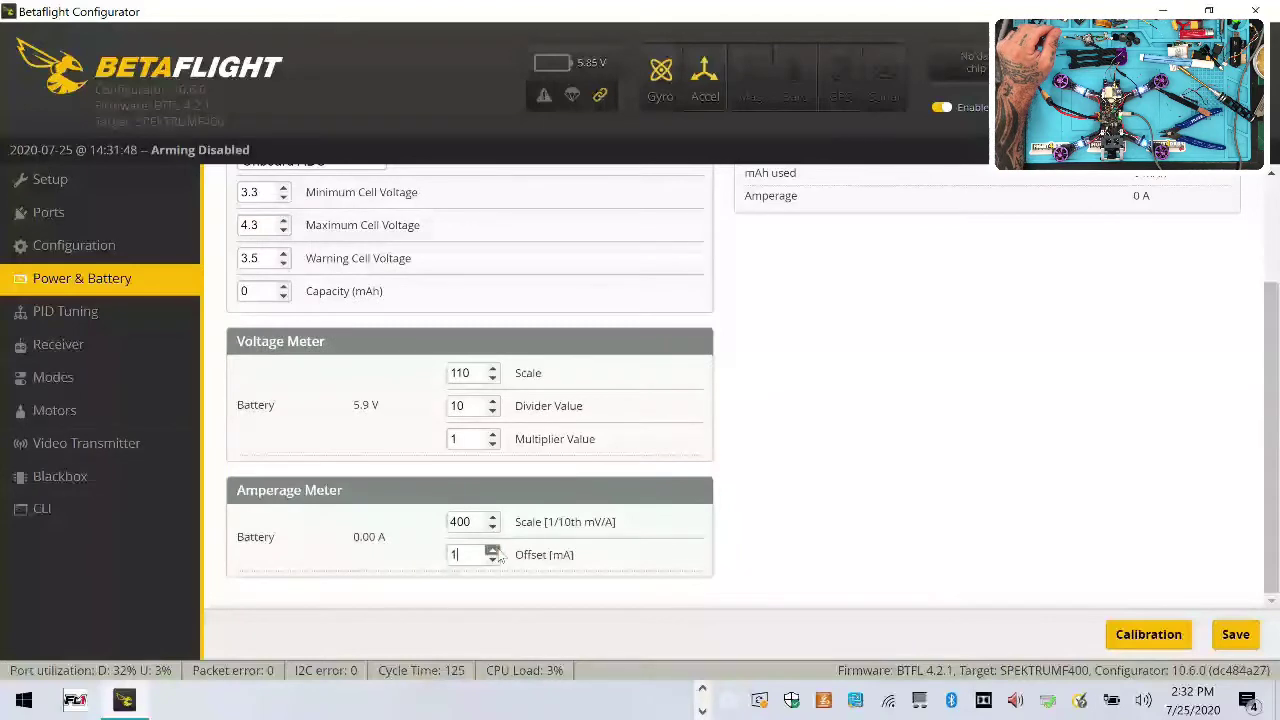
pyautogui.click(1232, 634)
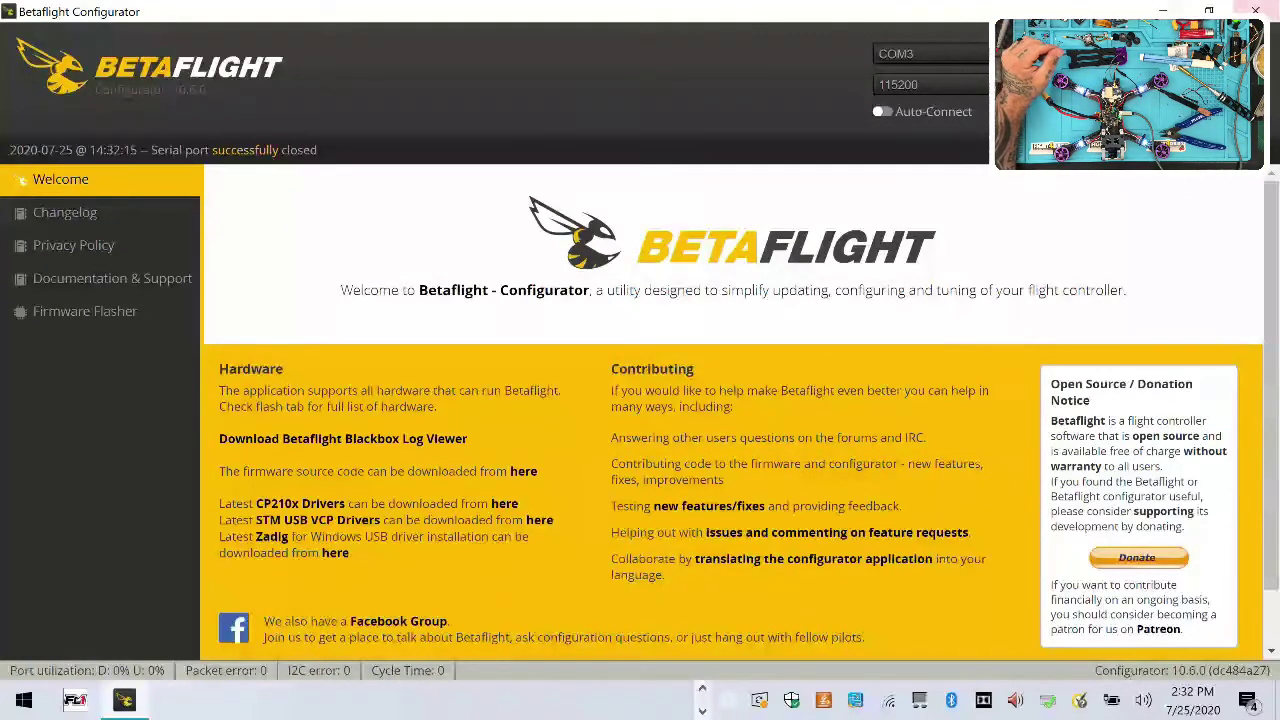
pyautogui.click(1225, 80)
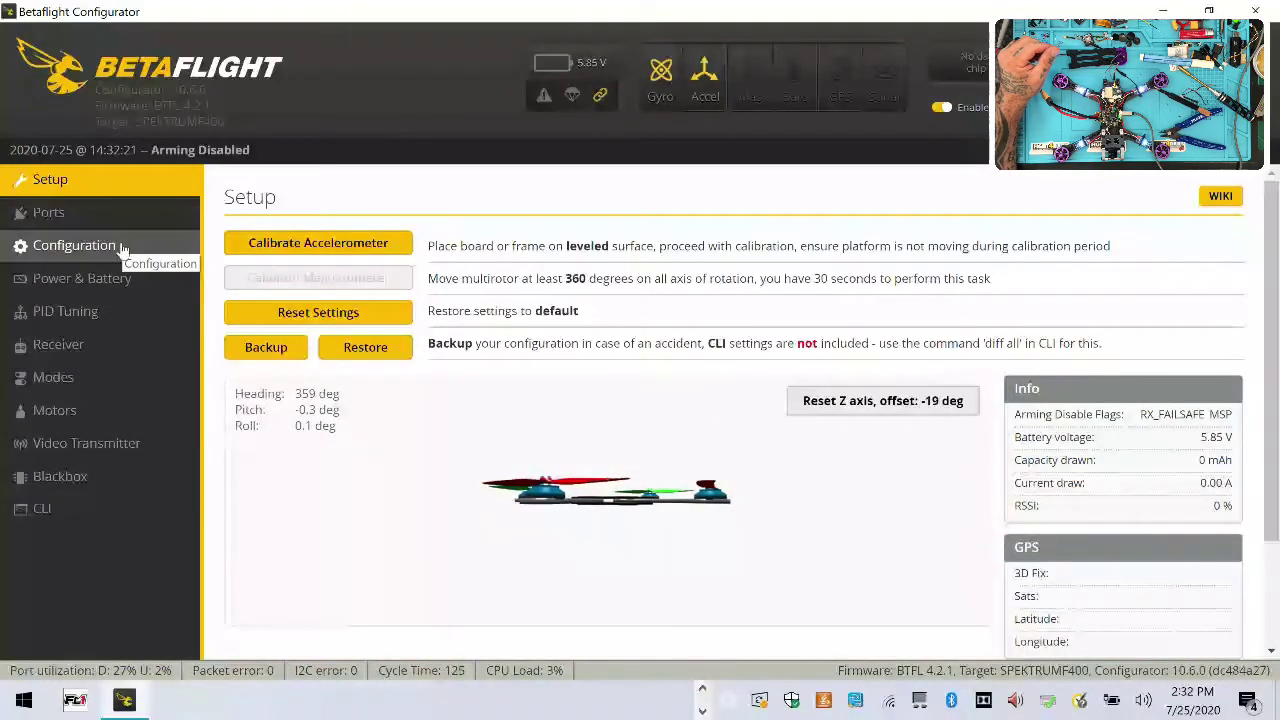
# Set the voltage meter's divider value to 8 and its scale to 114, and save the battery settings.
pyautogui.click(115, 284)
pyautogui.scroll(-3, 877, 545)
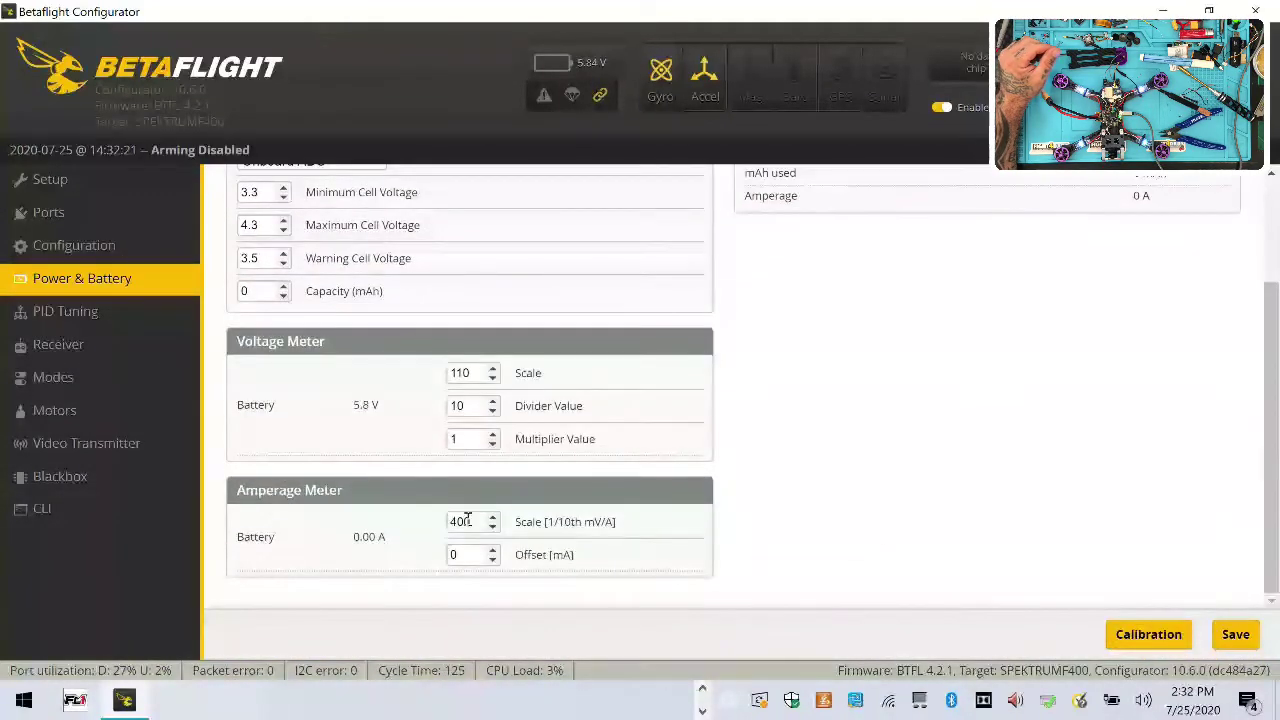
pyautogui.scroll(3, 489, 497)
pyautogui.scroll(-3, 320, 410)
pyautogui.moveTo(490, 450); pyautogui.dragTo(491, 428)
pyautogui.click(492, 410)
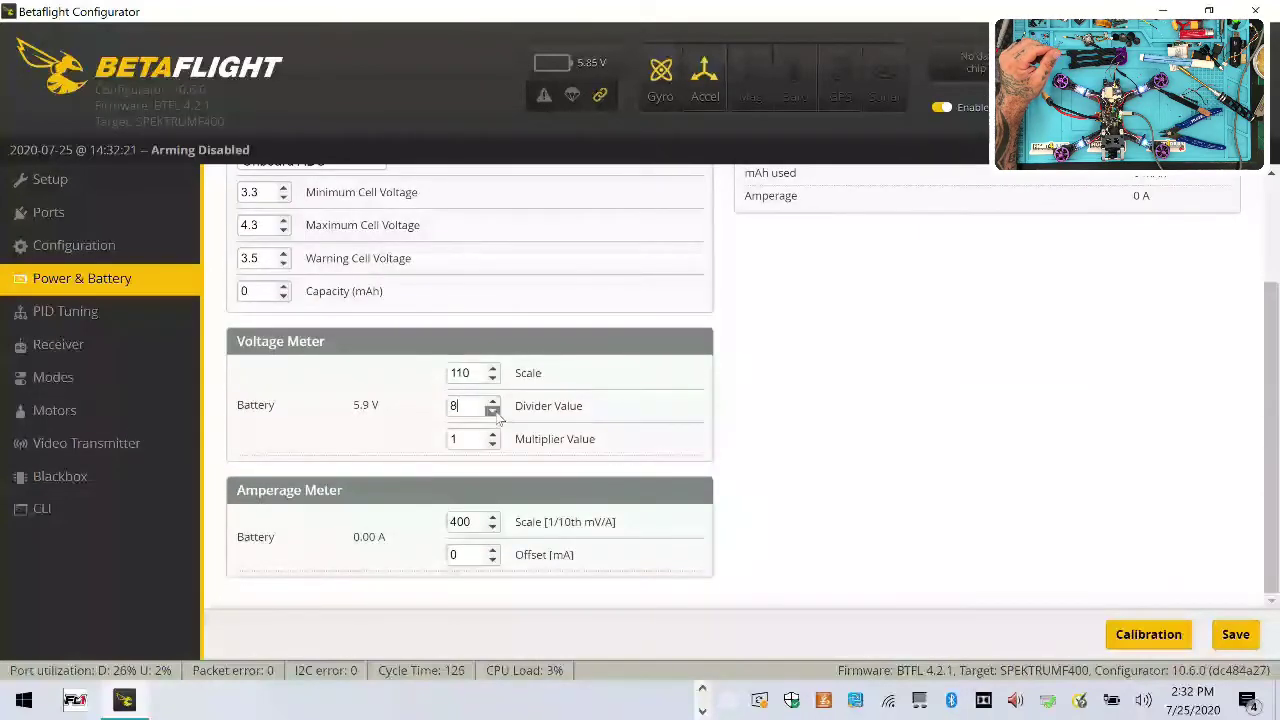
pyautogui.click(492, 410)
pyautogui.click(492, 368)
pyautogui.click(492, 368)
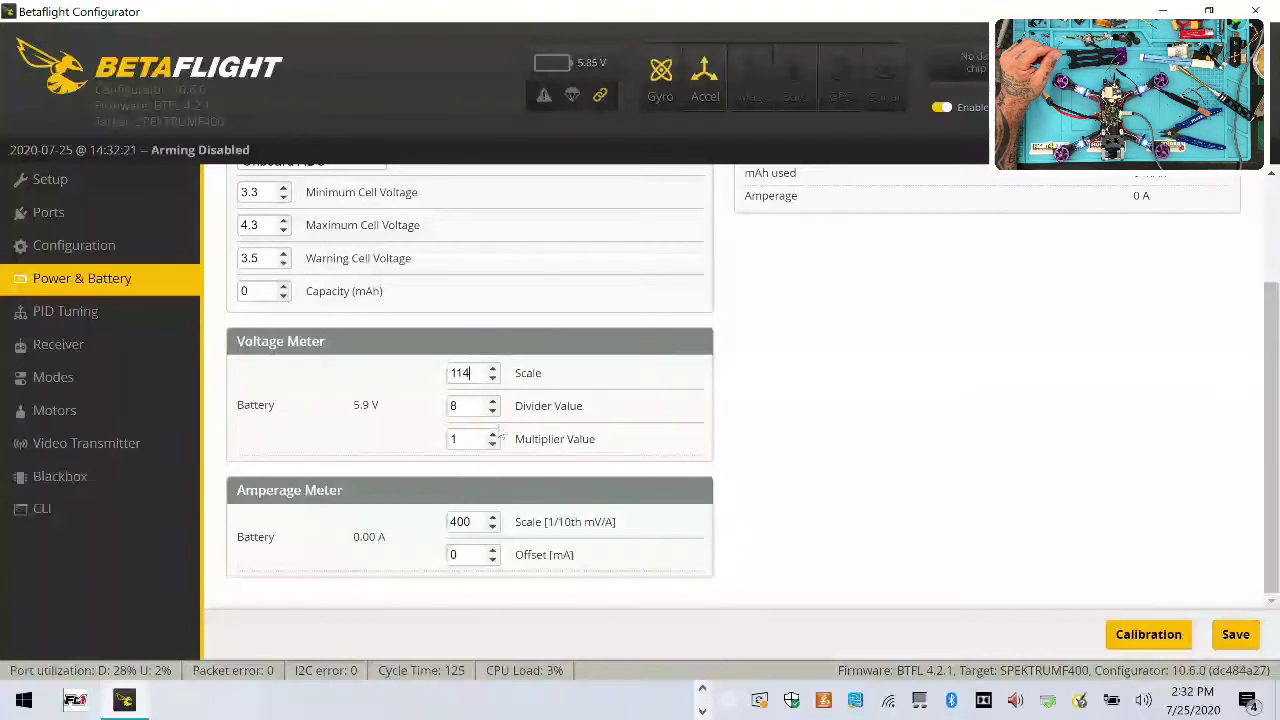
pyautogui.click(1236, 634)
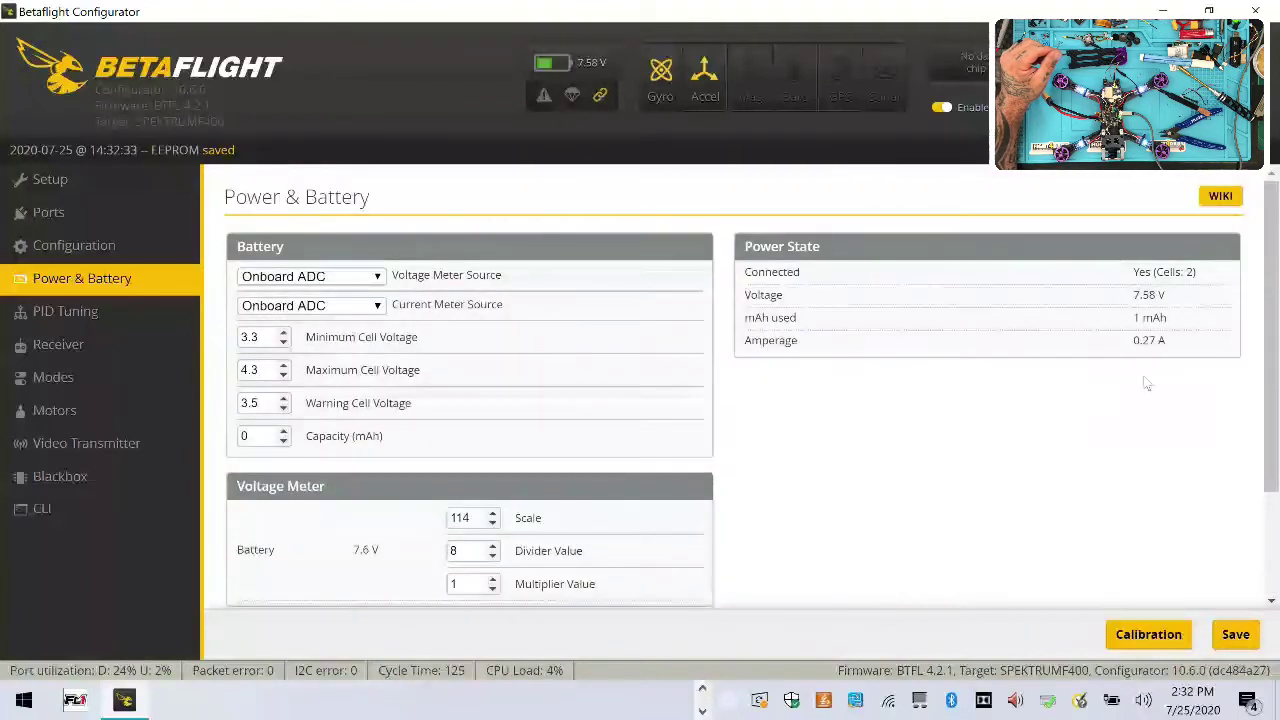
# Calibrate the battery meters with a measured voltage of 11.48 and a measured amperage of .39, and apply the calibration.
pyautogui.scroll(-3, 1145, 382)
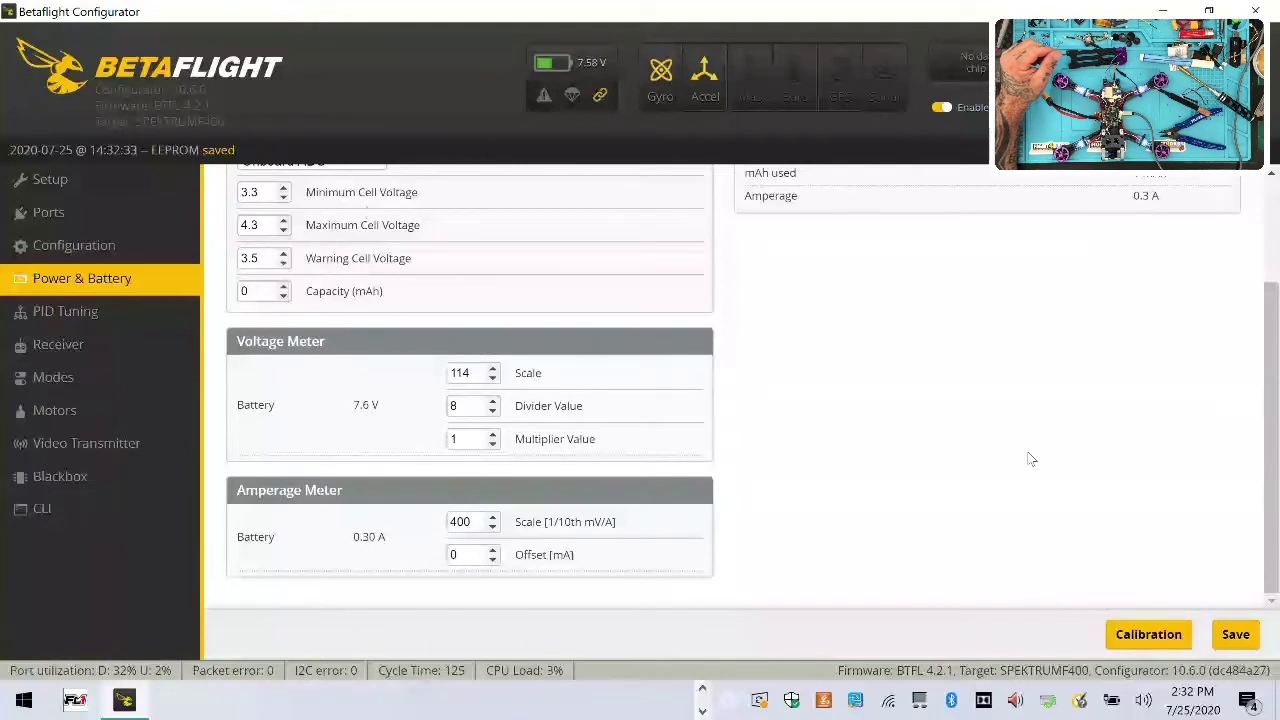
pyautogui.scroll(3, 1000, 520)
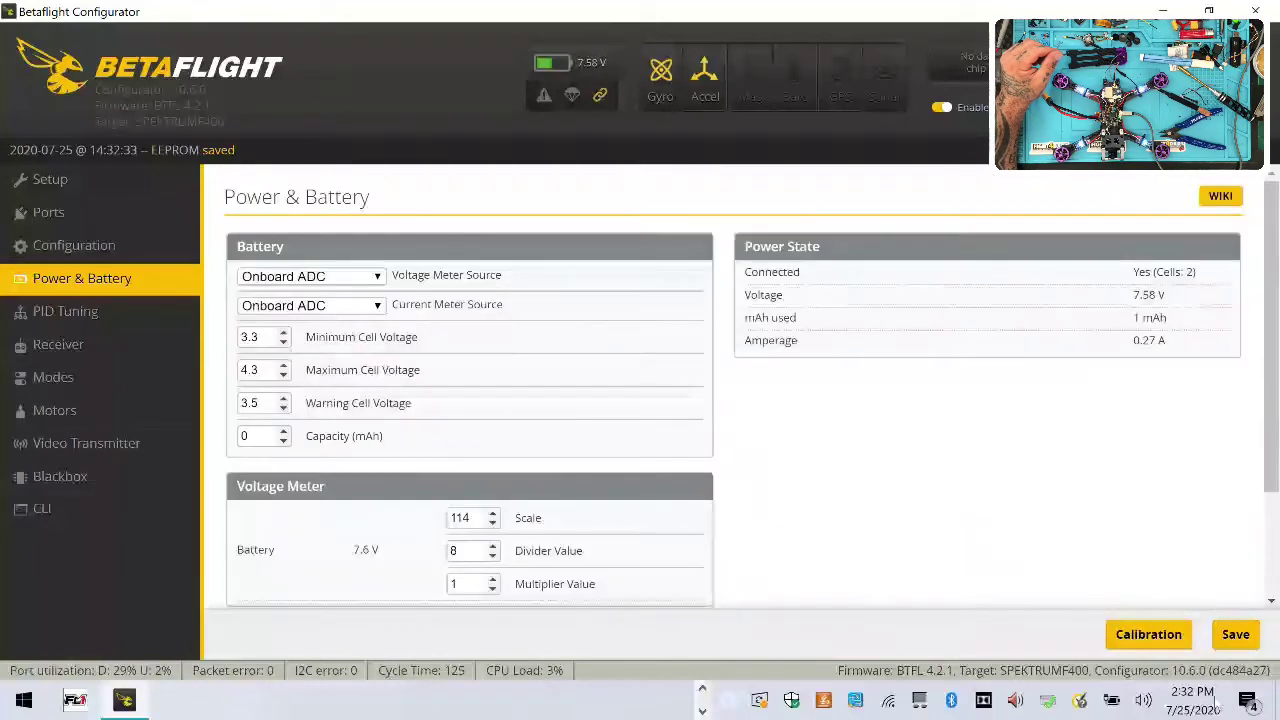
pyautogui.click(1155, 636)
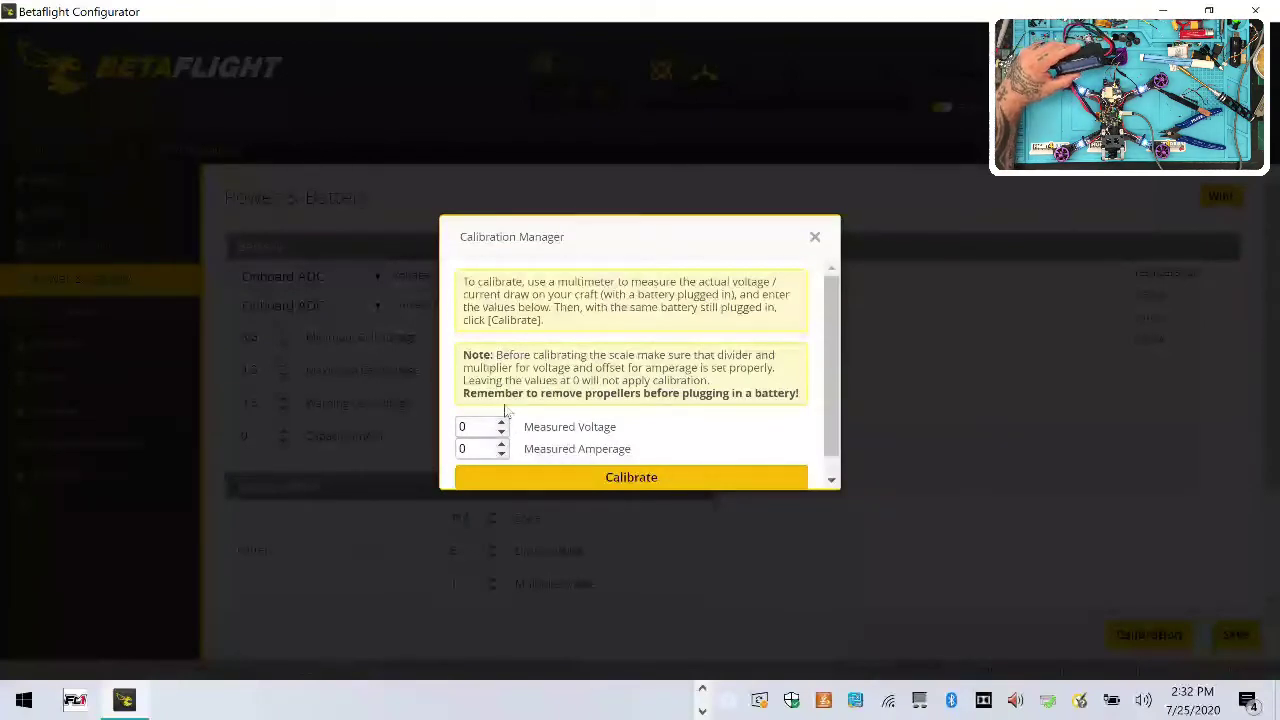
pyautogui.write('11')
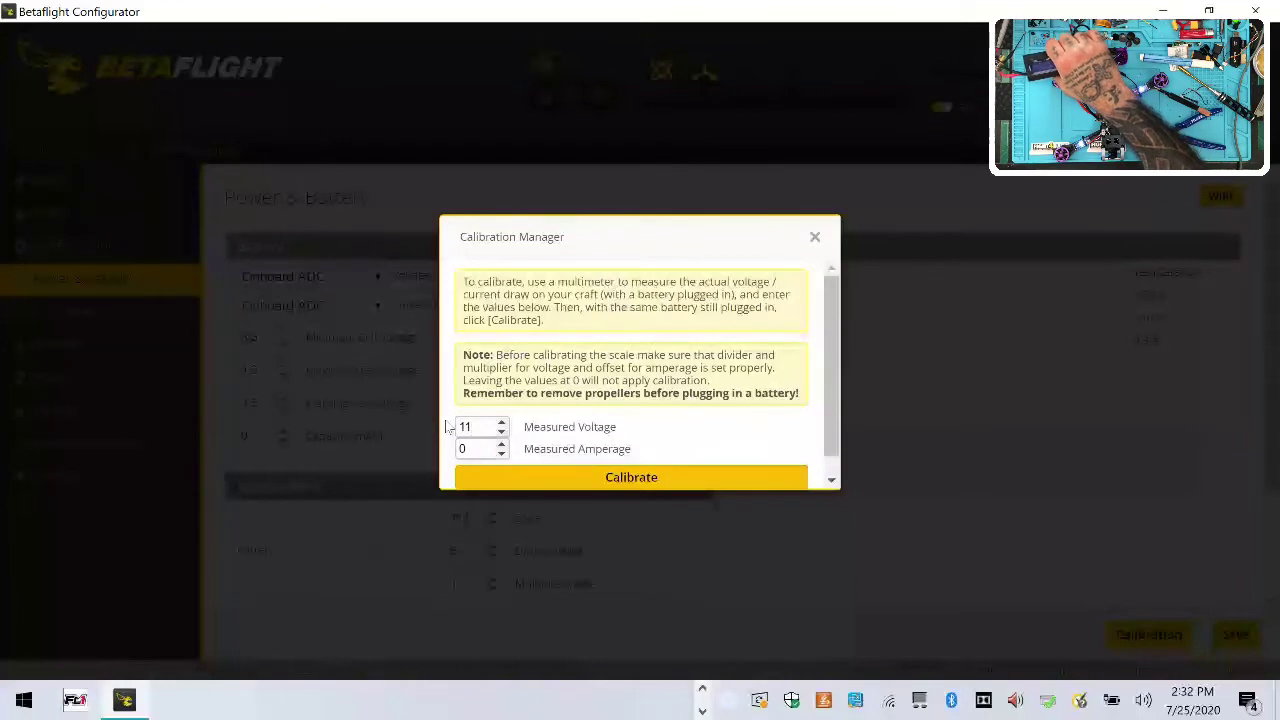
pyautogui.write('.48')
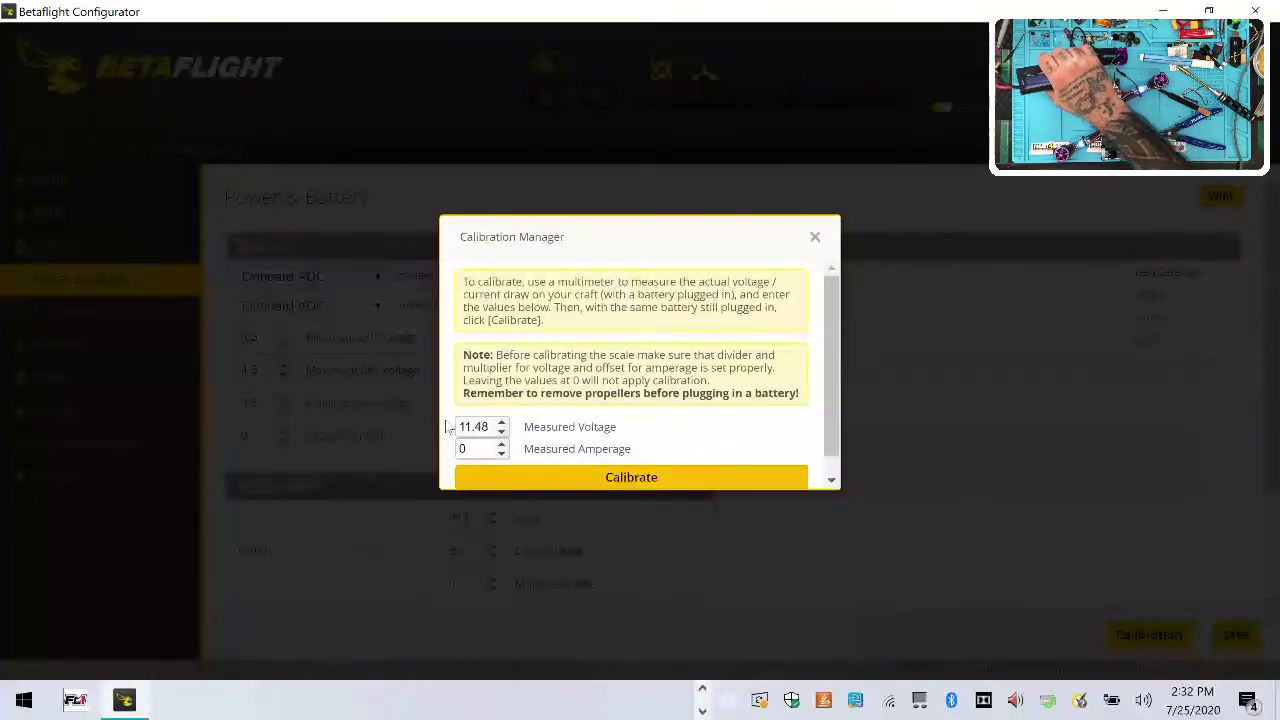
pyautogui.press('Tab')
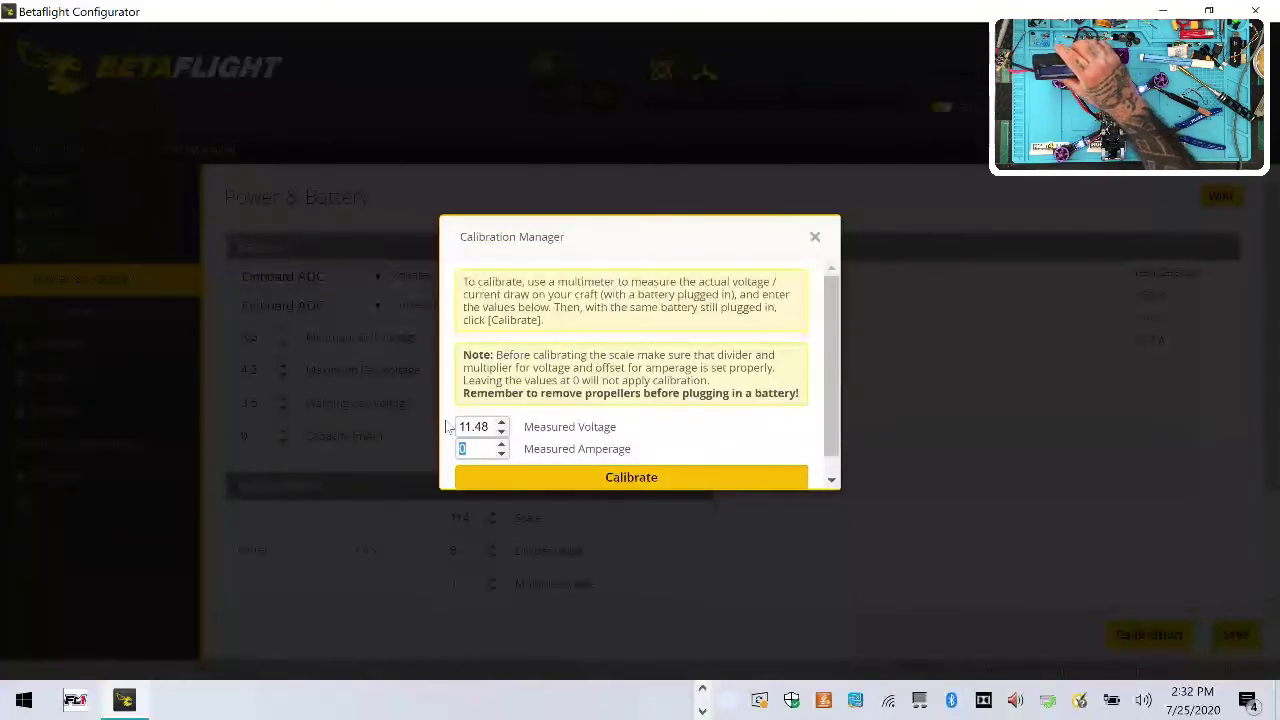
pyautogui.press('BackSpace')
pyautogui.write('.39')
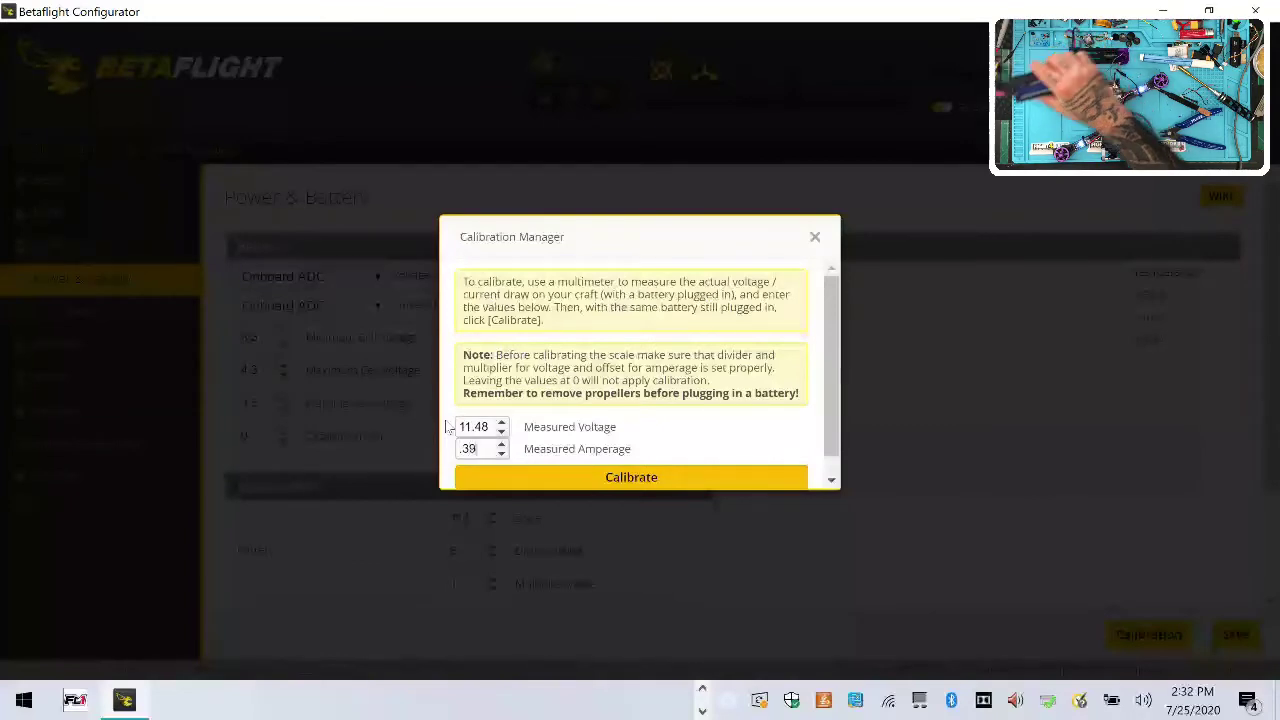
pyautogui.click(586, 485)
pyautogui.click(665, 421)
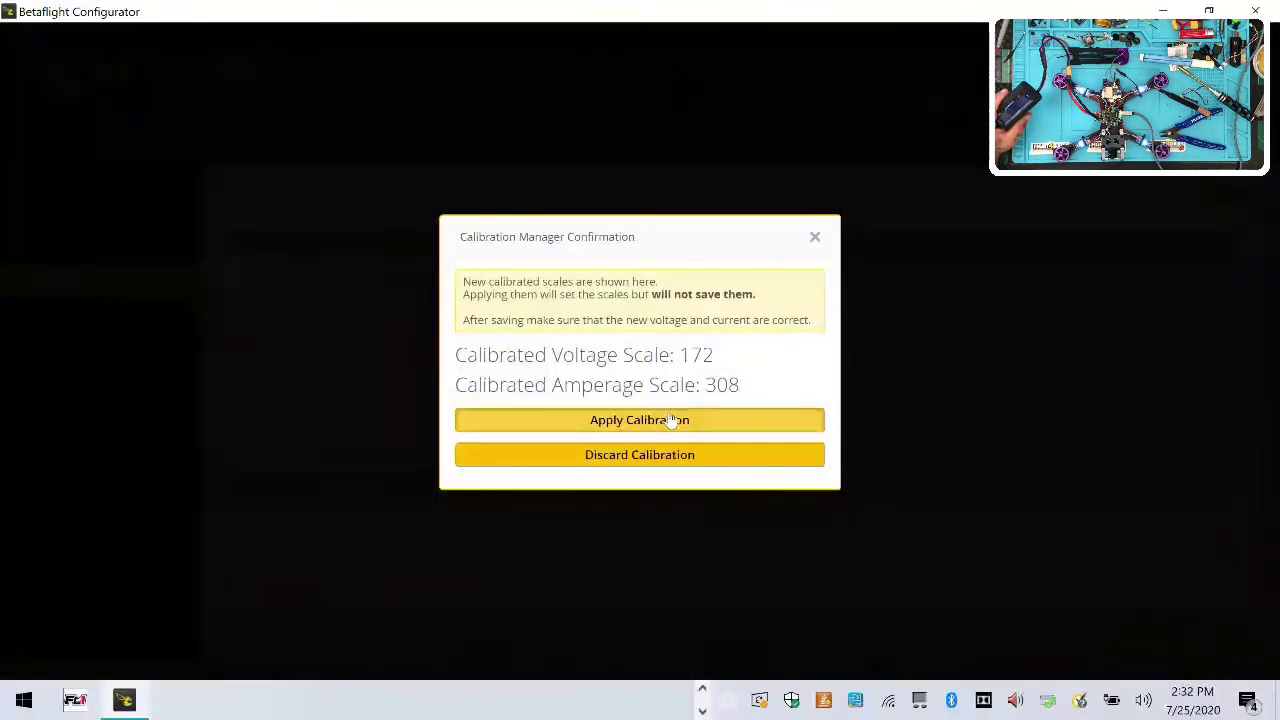
# Save the calibrated voltage and amperage scales and check the battery readings against them.
pyautogui.scroll(-3, 748, 456)
pyautogui.scroll(3, 748, 456)
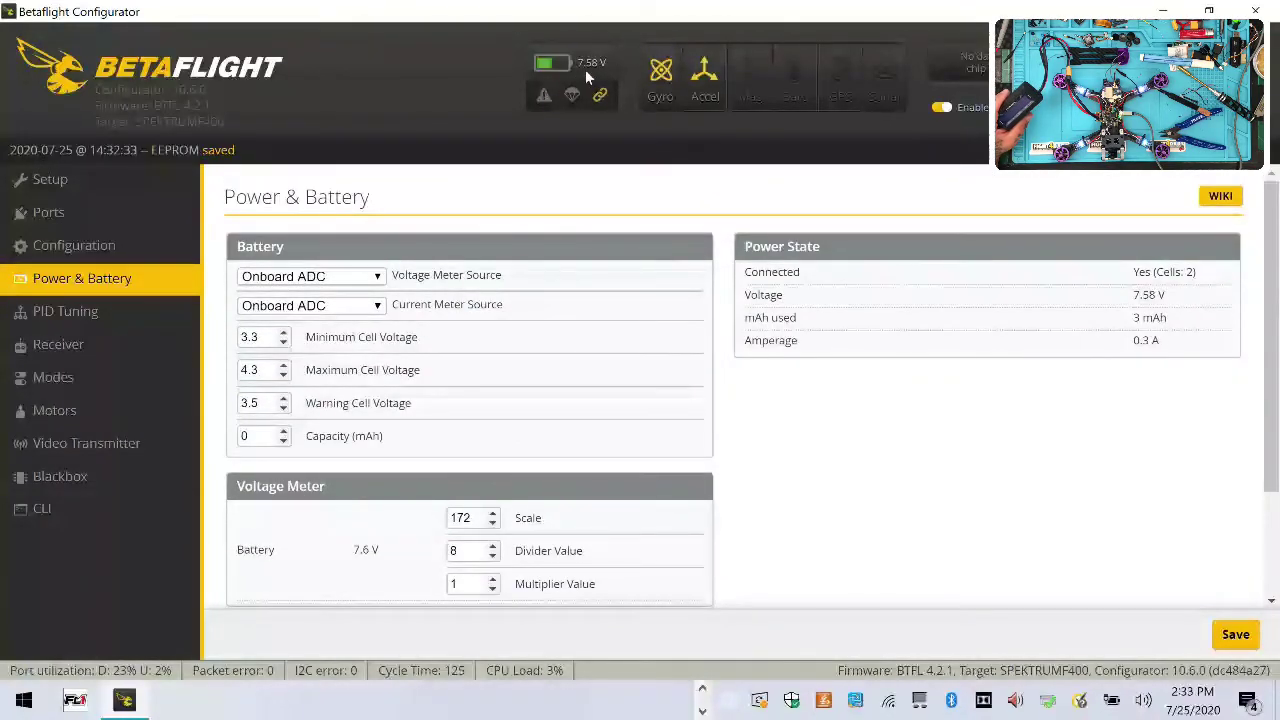
pyautogui.click(1238, 636)
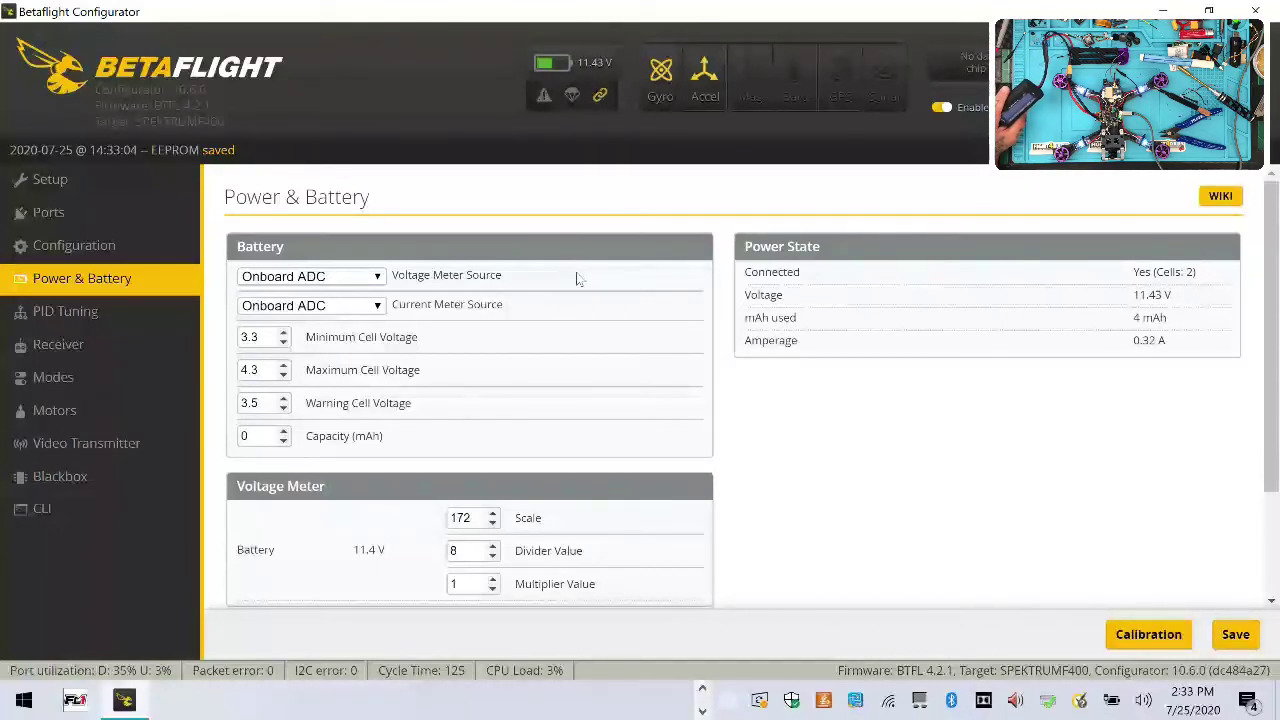
pyautogui.scroll(-3, 737, 434)
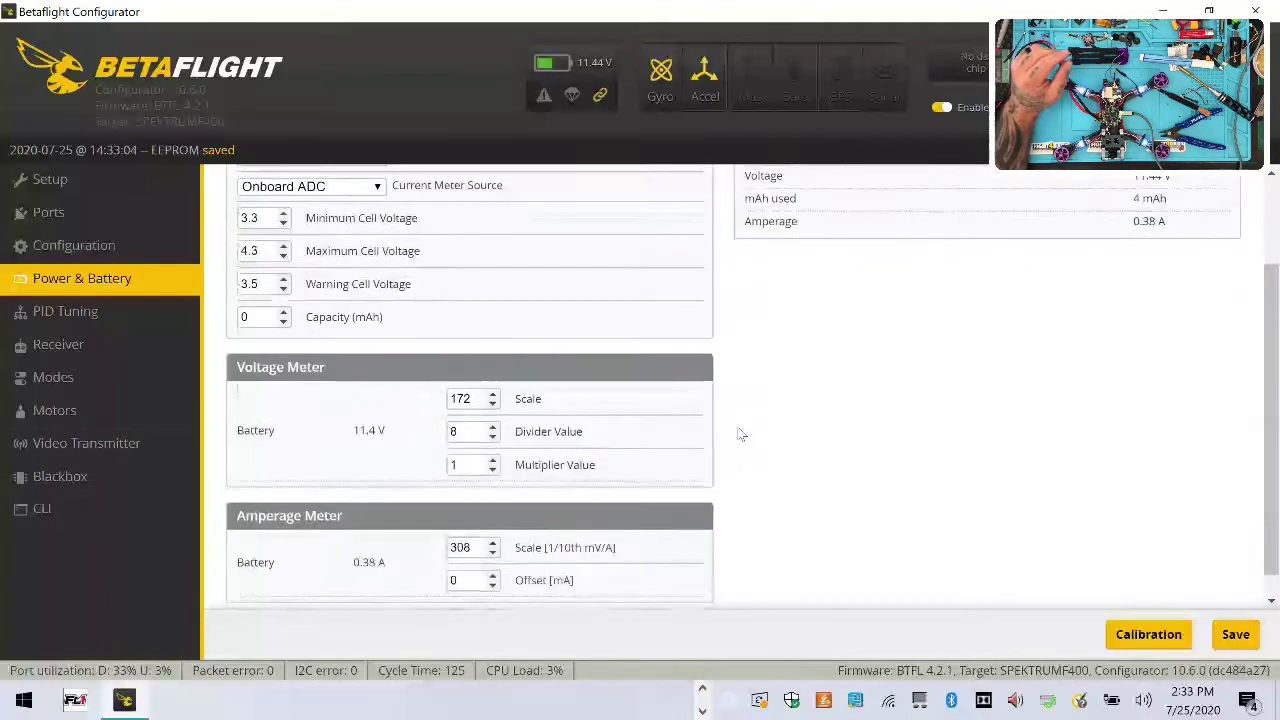
# Check the receiver data, the configuration's serial receiver settings, and the Serial Rx assignment in the ports.
pyautogui.click(60, 345)
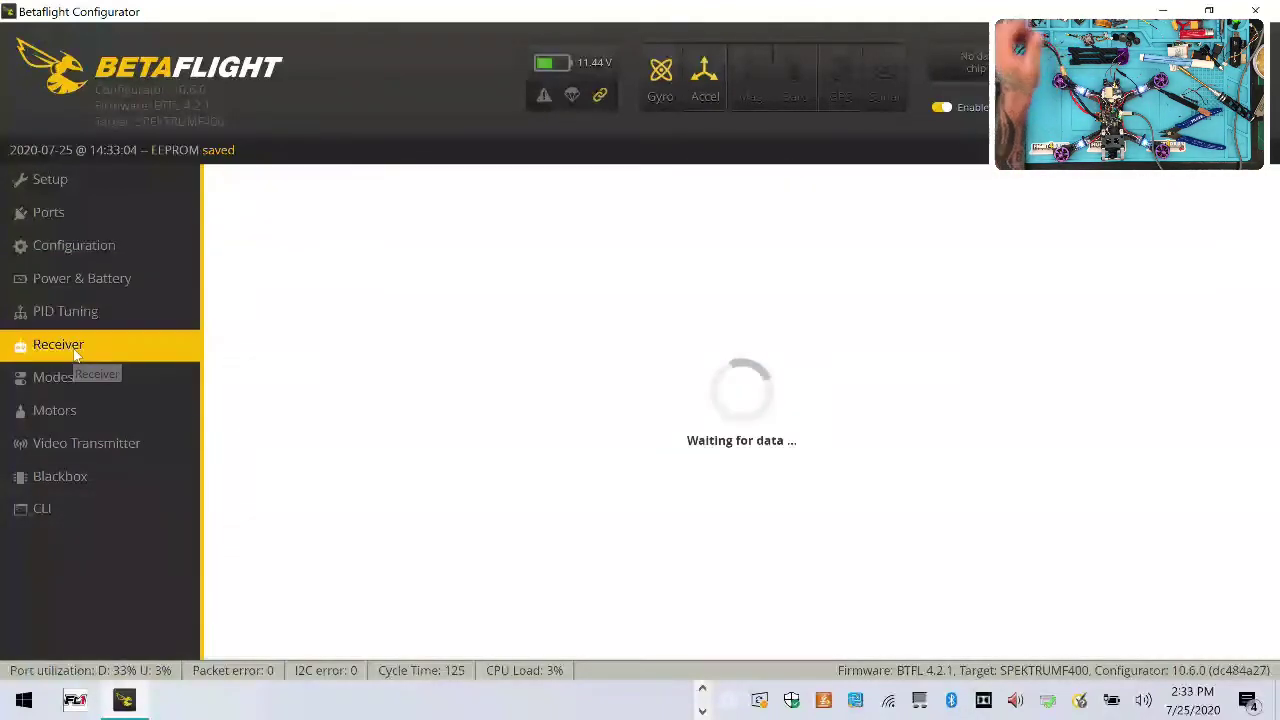
pyautogui.click(101, 250)
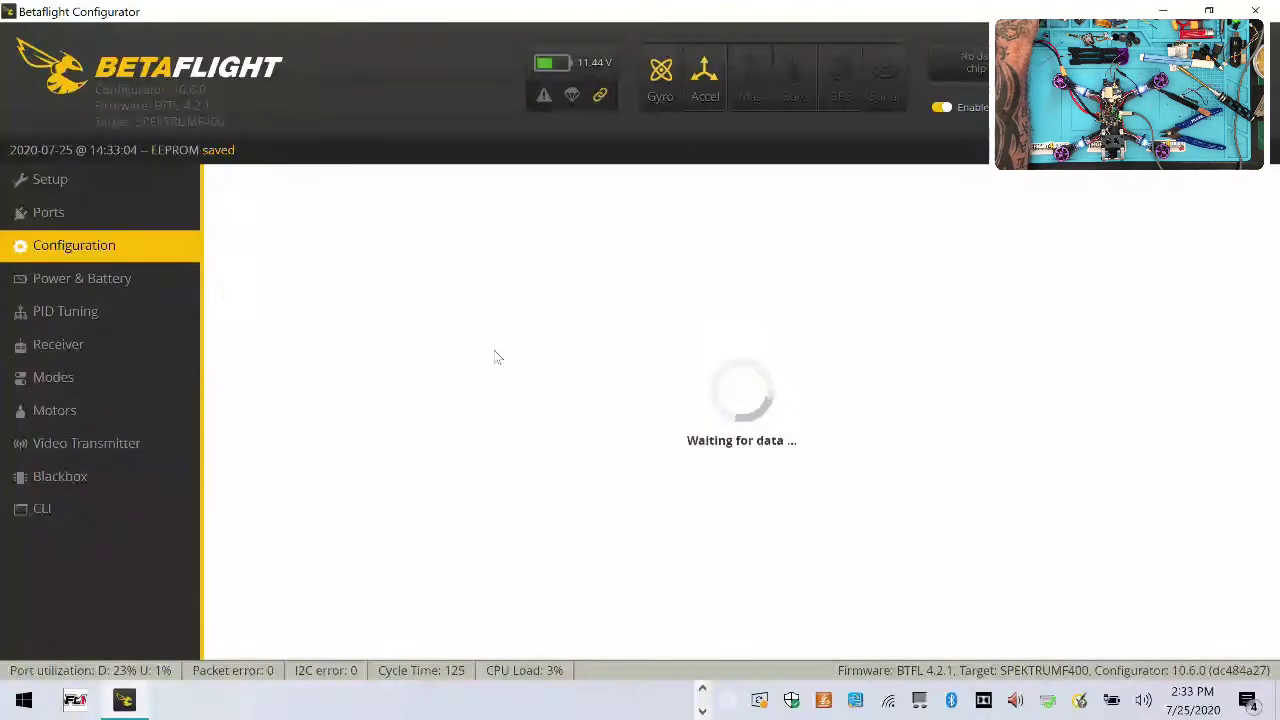
pyautogui.scroll(-5, 509, 398)
pyautogui.scroll(-5, 509, 396)
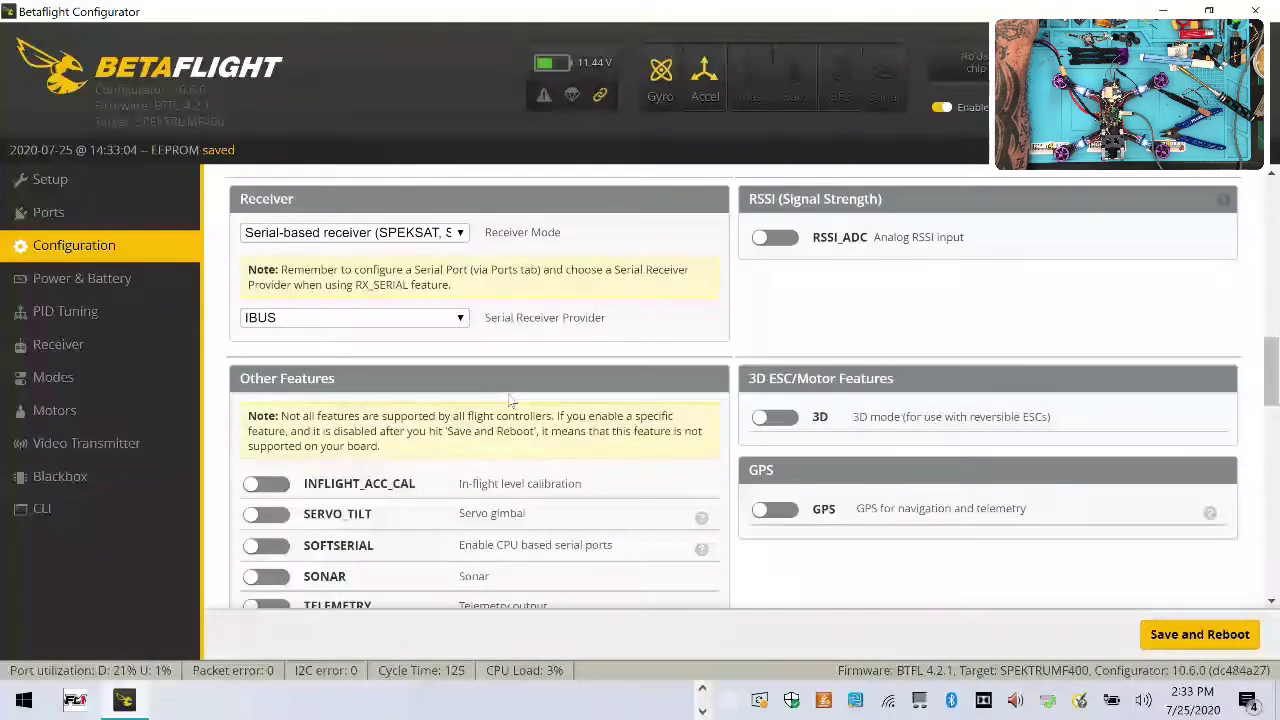
pyautogui.scroll(6, 509, 398)
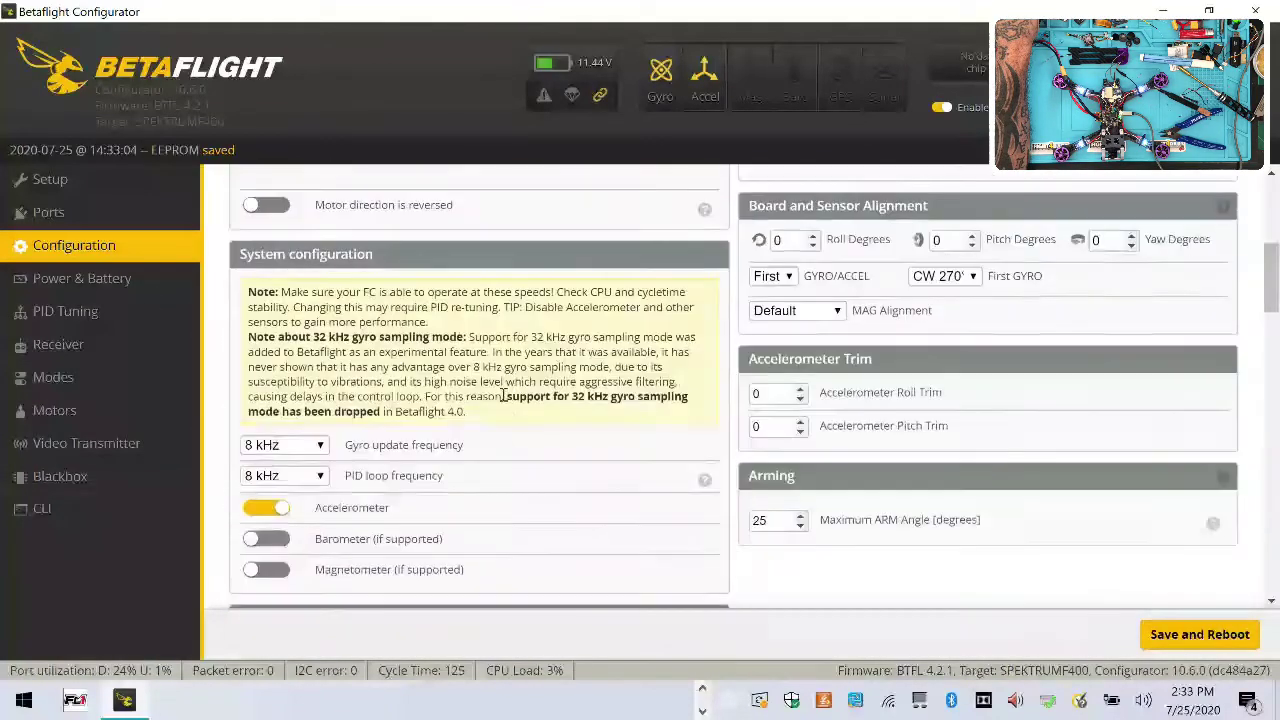
pyautogui.click(146, 214)
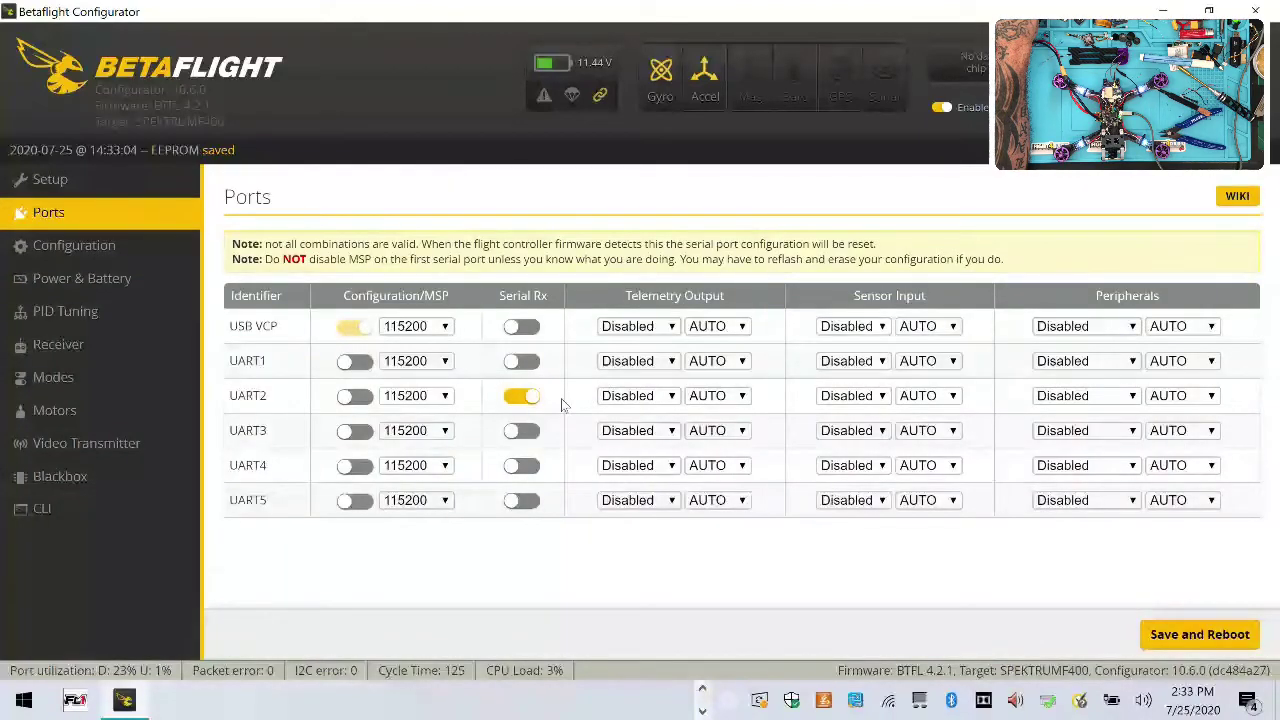
# Check the receiver channels and add an ARM mode range on AUX 1 from 1700 to 2100.
pyautogui.click(112, 340)
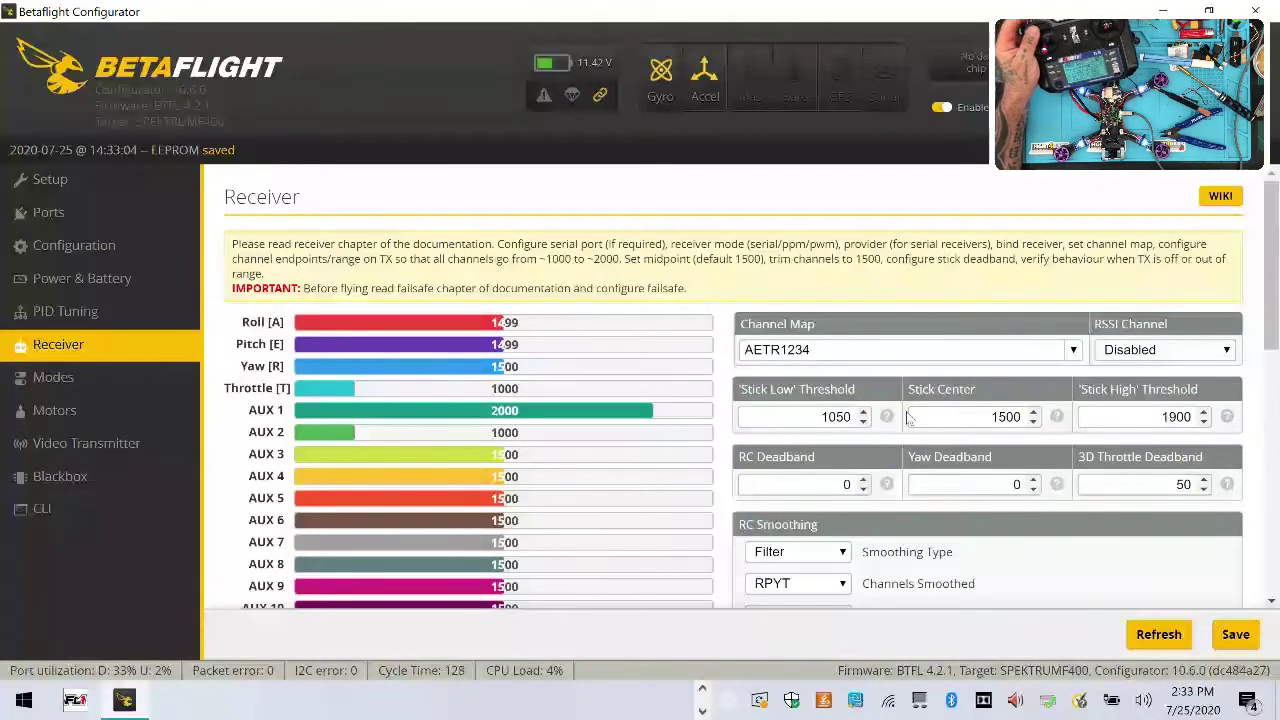
pyautogui.click(130, 378)
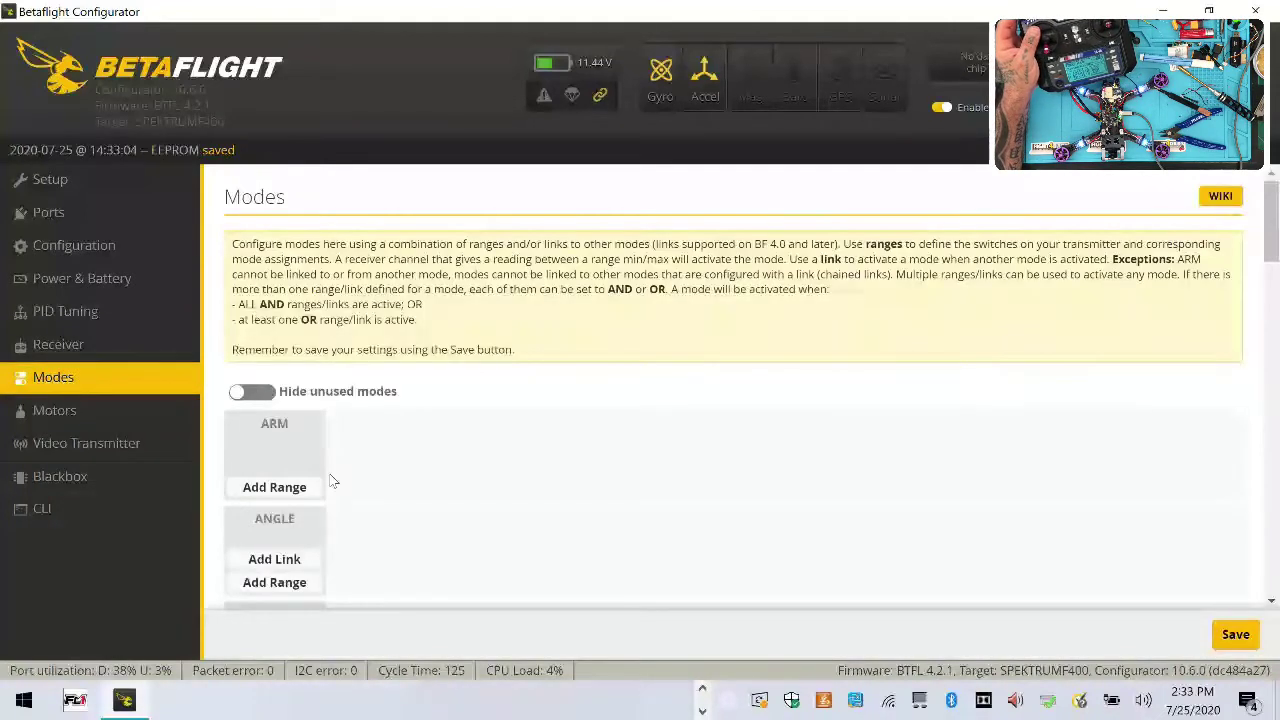
pyautogui.click(290, 488)
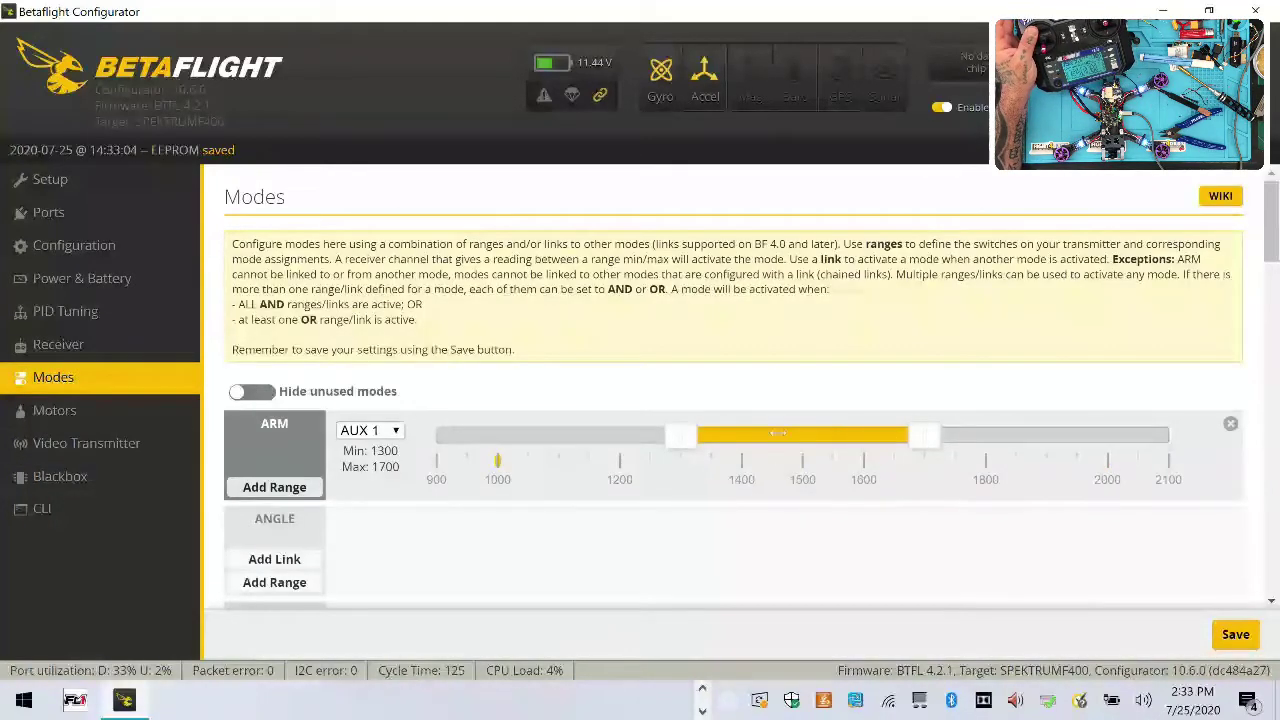
pyautogui.moveTo(778, 433); pyautogui.dragTo(1020, 433)
pyautogui.scroll(-2, 543, 480)
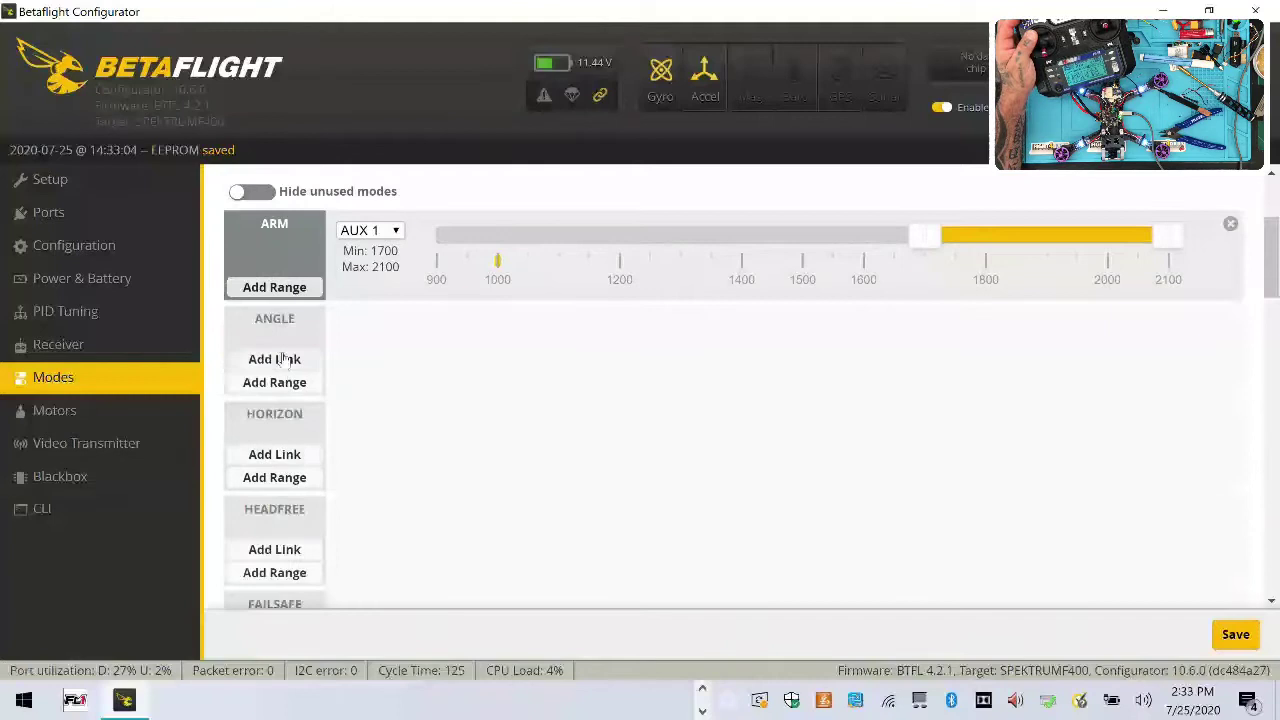
# Add Horizon and Angle mode ranges on AUX 2, each set from 1700 to 2100.
pyautogui.click(302, 477)
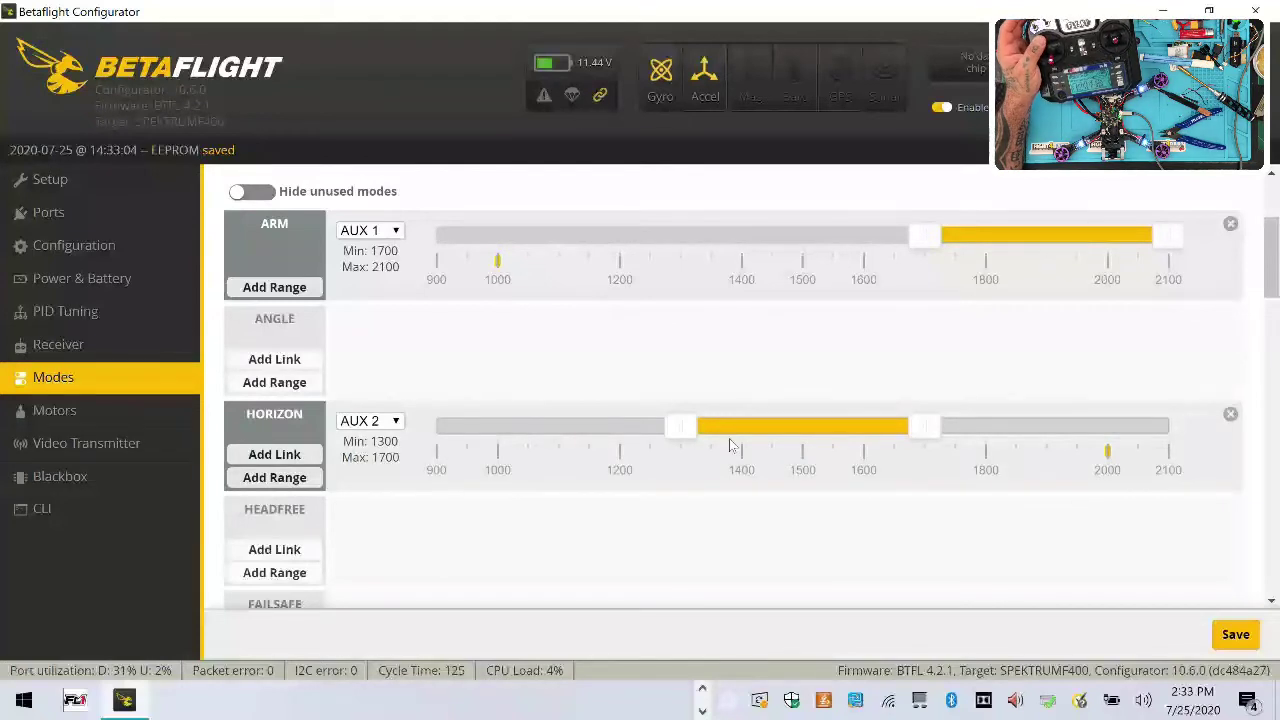
pyautogui.moveTo(729, 439); pyautogui.dragTo(1143, 435)
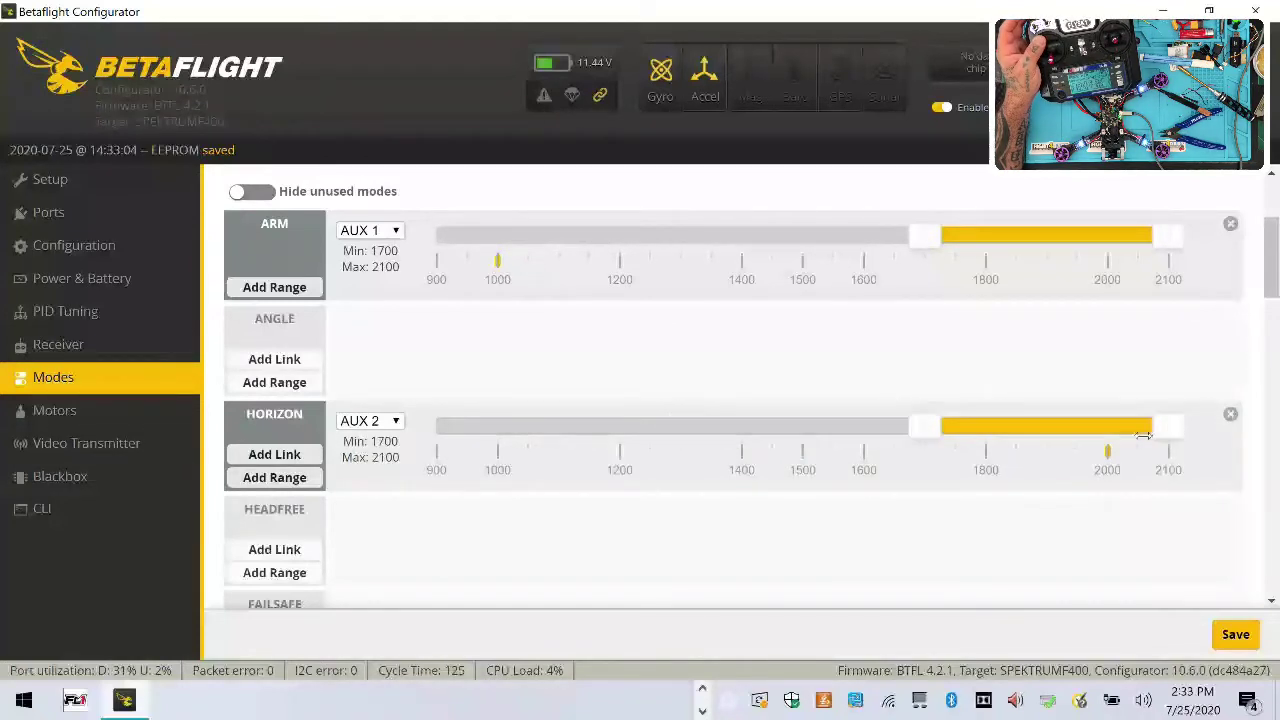
pyautogui.click(272, 382)
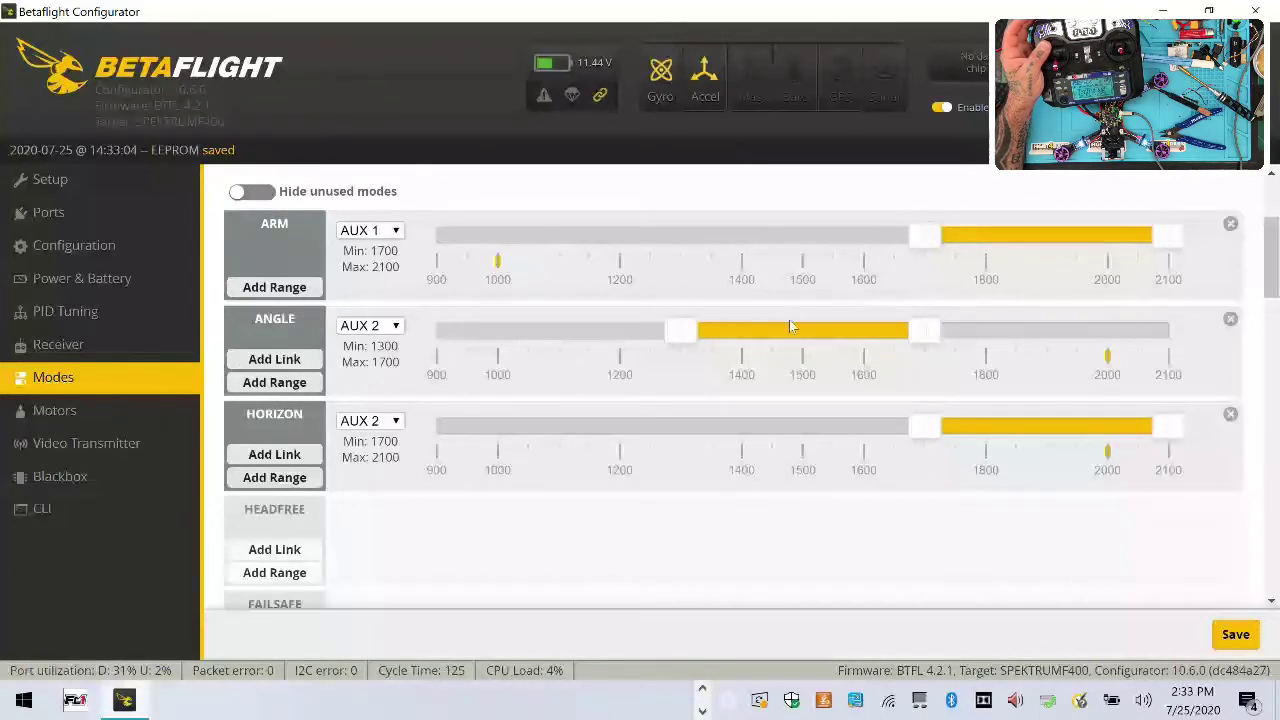
pyautogui.moveTo(790, 326); pyautogui.dragTo(1034, 327)
# Add an Air Mode range on AUX 2 and save the mode settings.
pyautogui.scroll(-2, 681, 534)
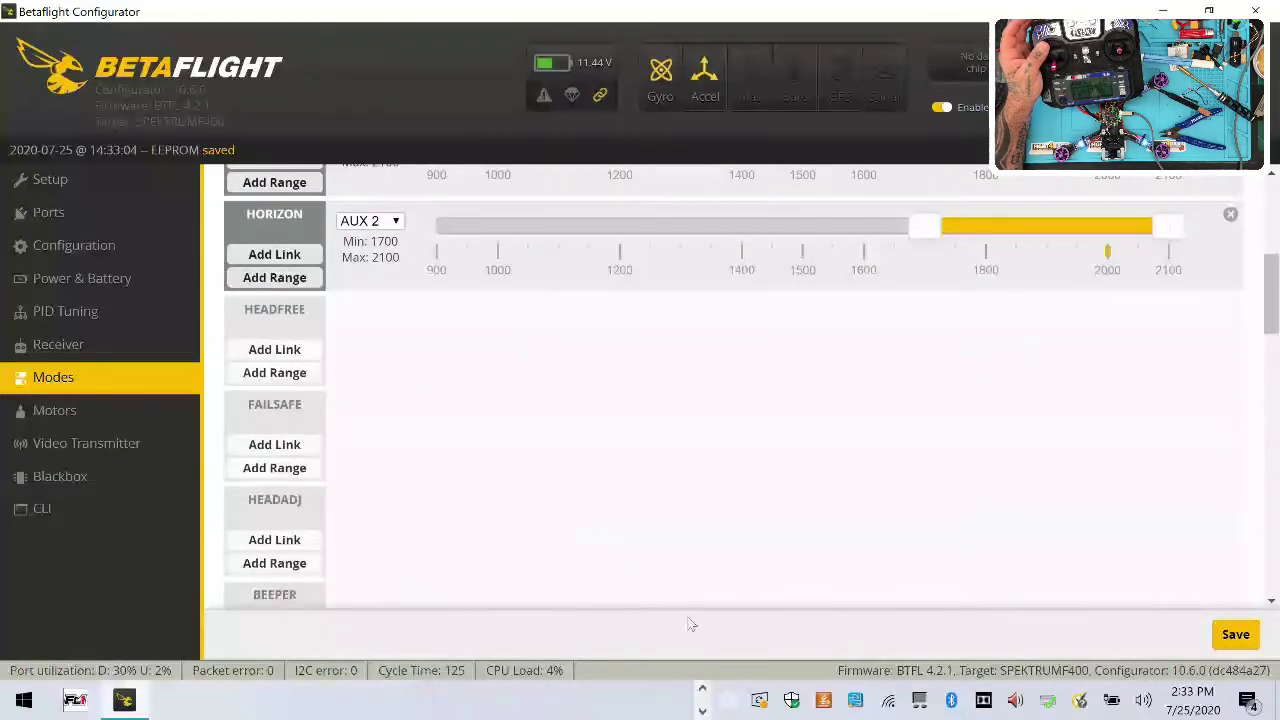
pyautogui.scroll(-2, 738, 541)
pyautogui.scroll(-2, 738, 541)
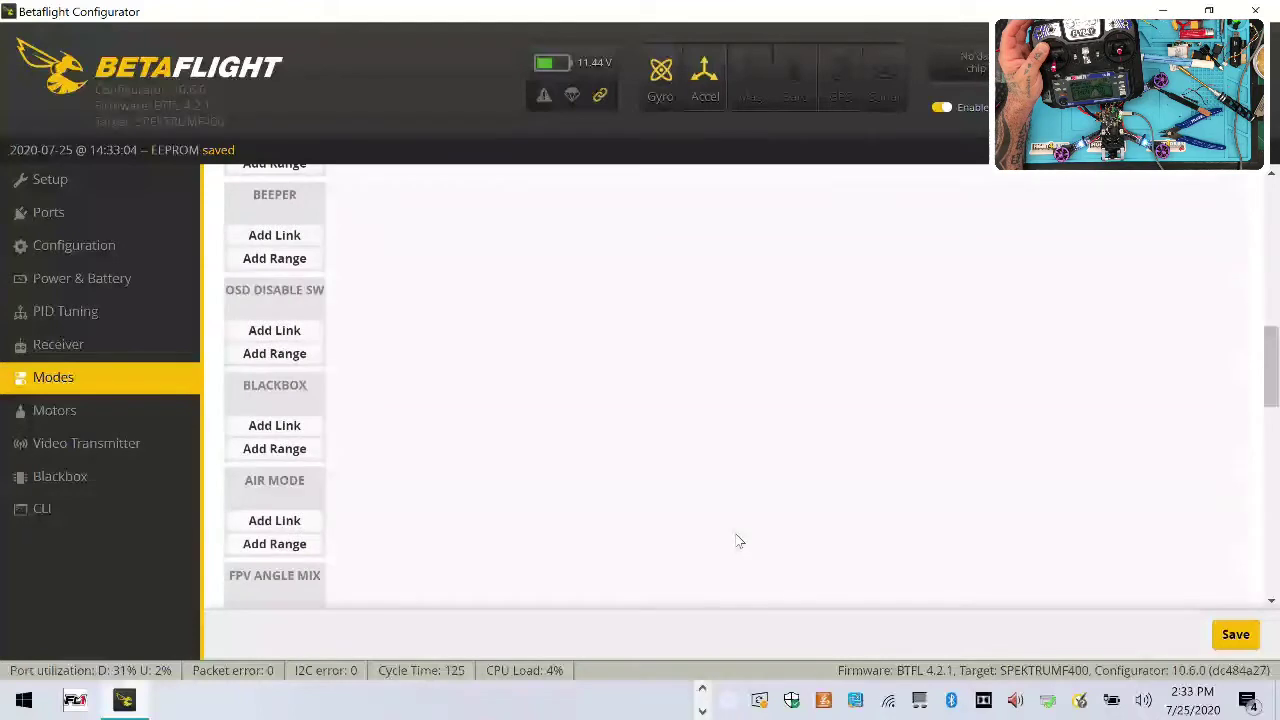
pyautogui.click(298, 546)
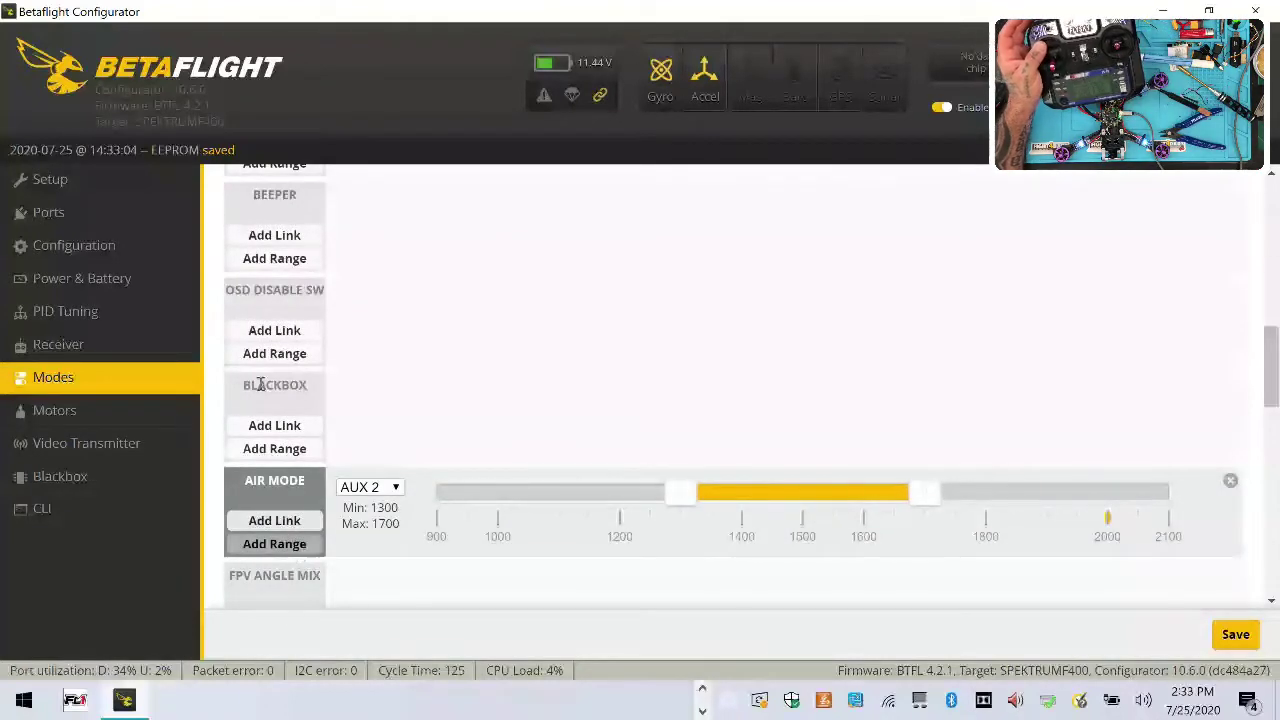
pyautogui.scroll(-4, 668, 496)
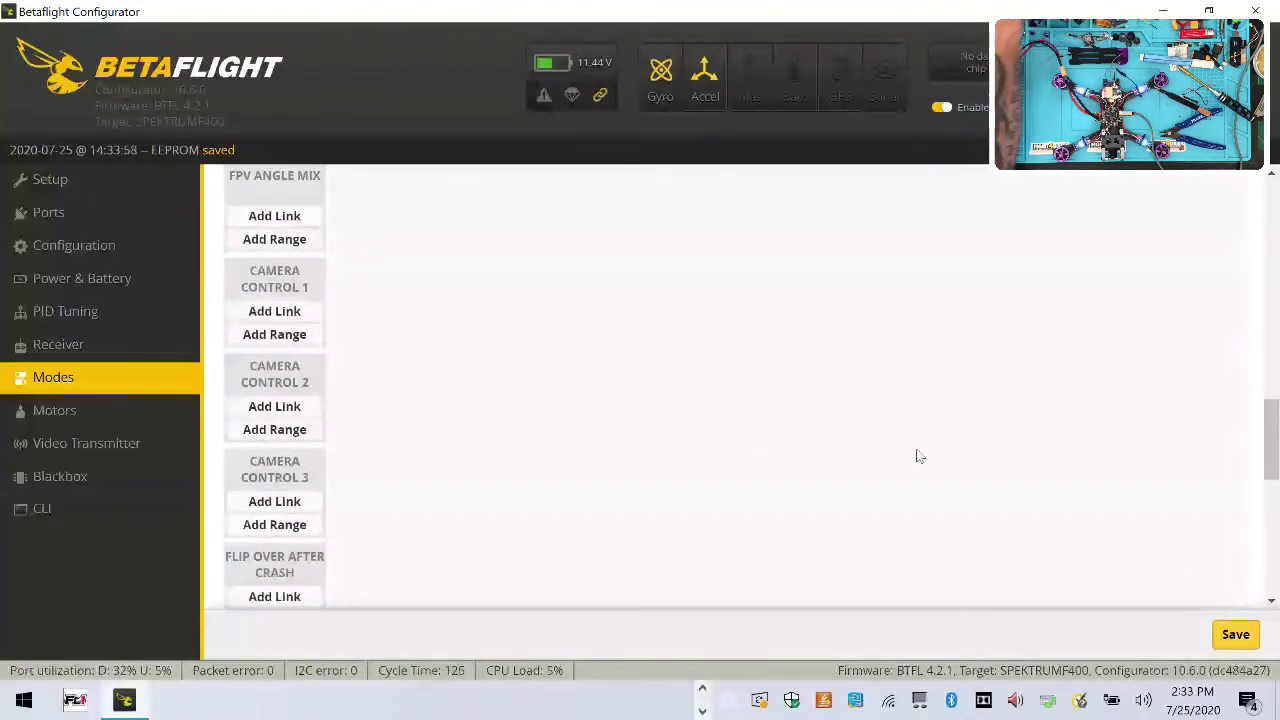
# Enable motor test mode in the motor settings by accepting the risk notice about removed propellers.
pyautogui.click(55, 410)
pyautogui.scroll(-1, 674, 515)
pyautogui.click(861, 619)
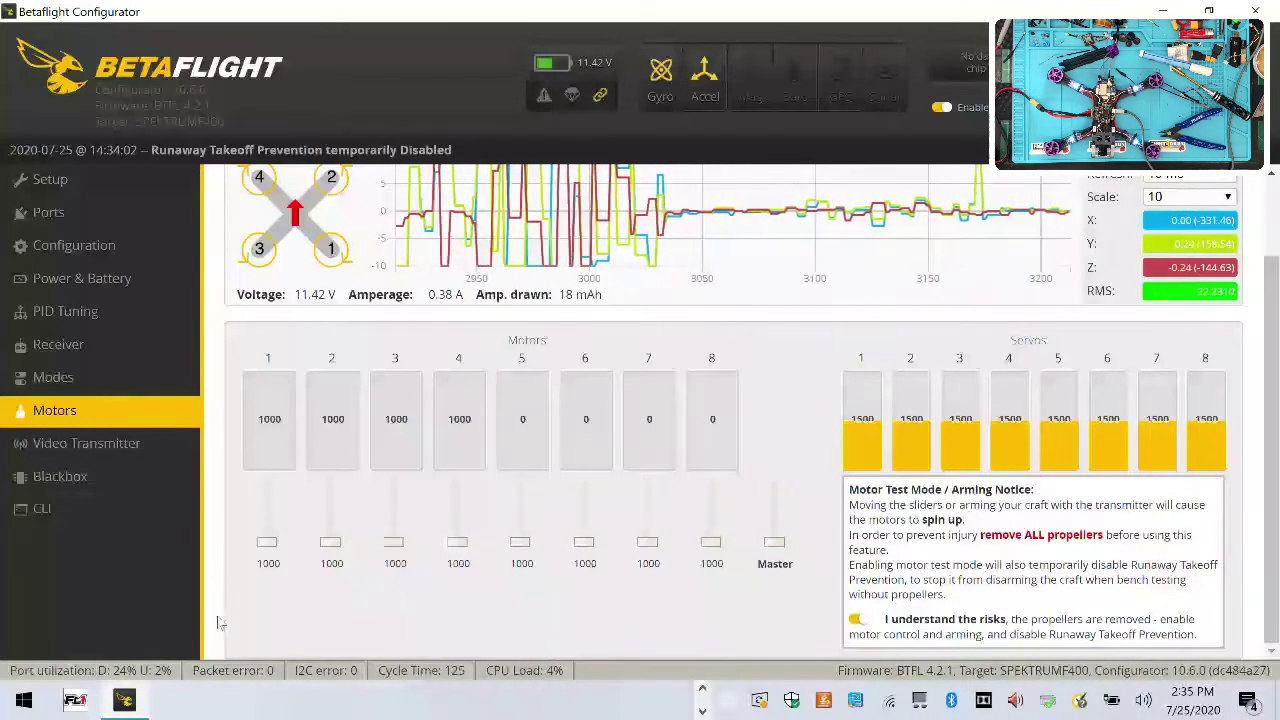
# Review the PID tuning settings and the serial port assignments.
pyautogui.click(143, 366)
pyautogui.click(137, 346)
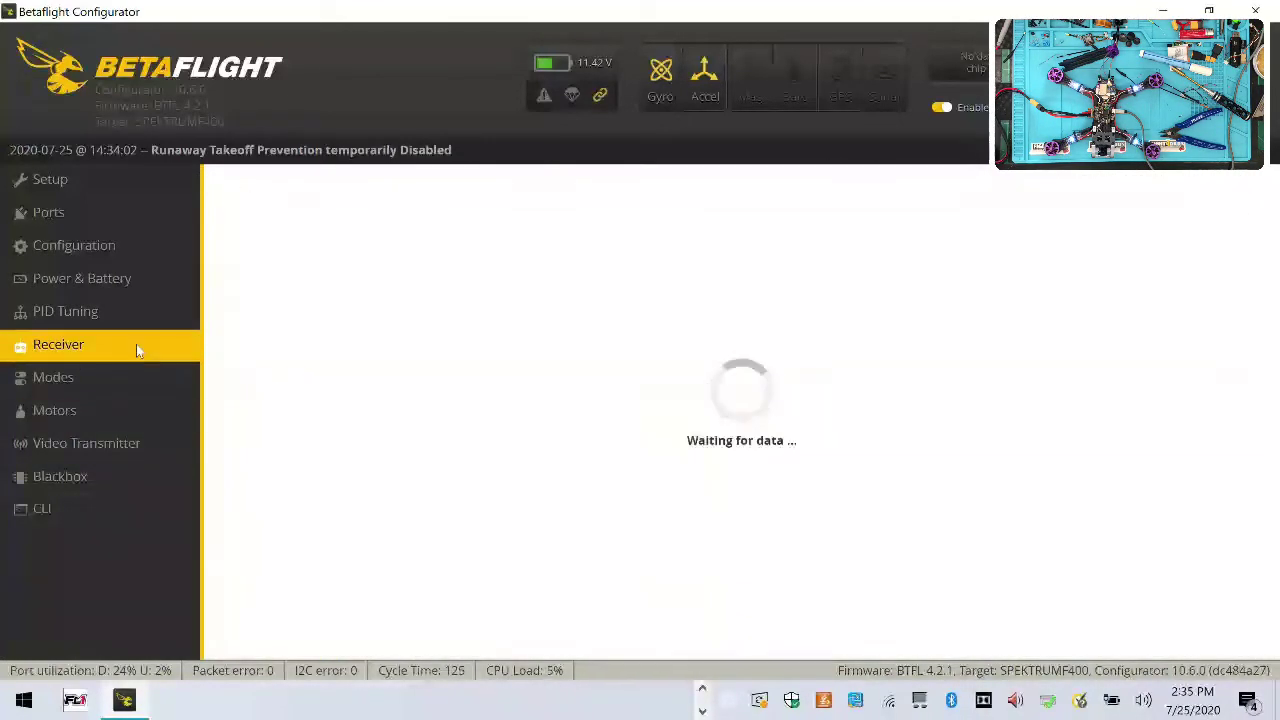
pyautogui.click(141, 324)
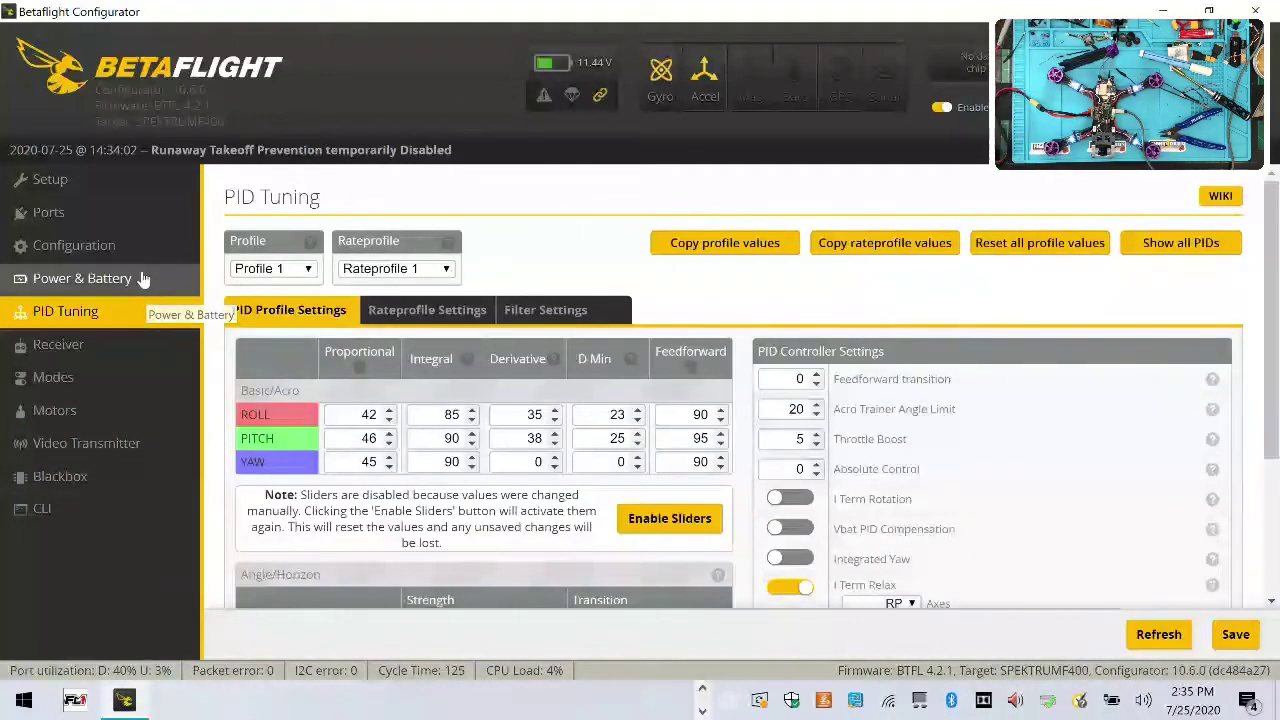
pyautogui.click(63, 279)
pyautogui.click(100, 250)
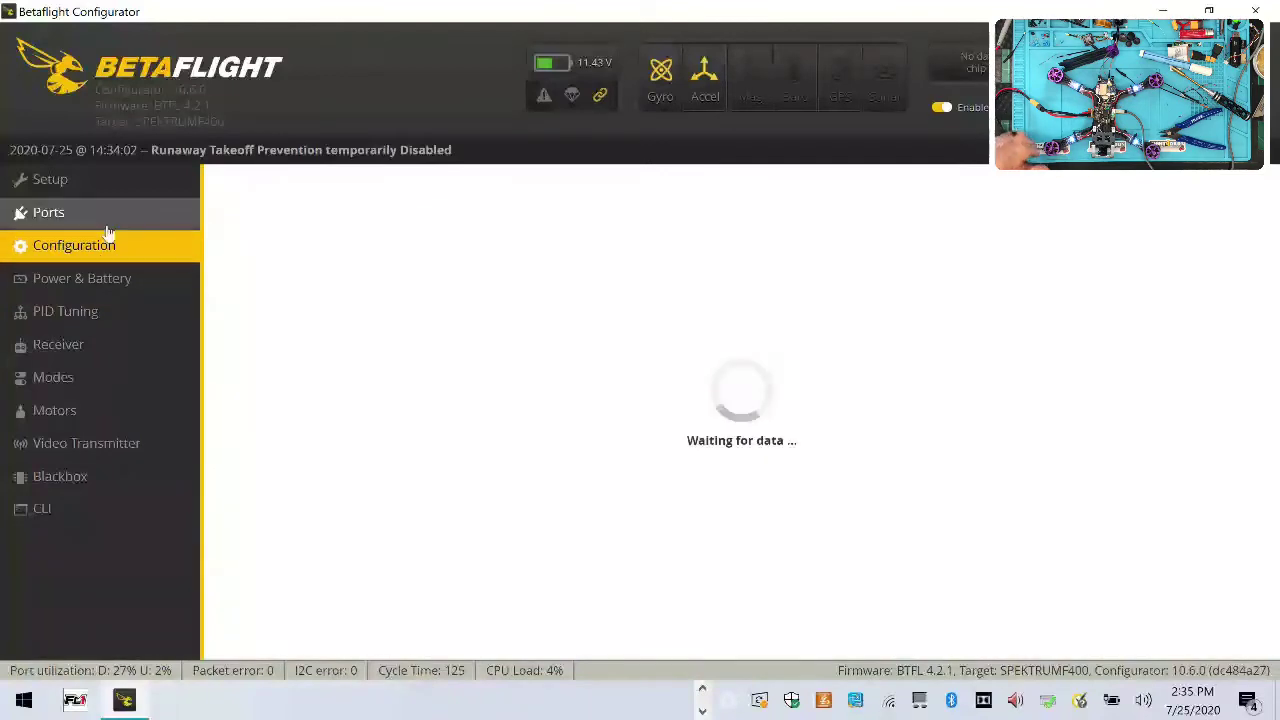
pyautogui.click(107, 224)
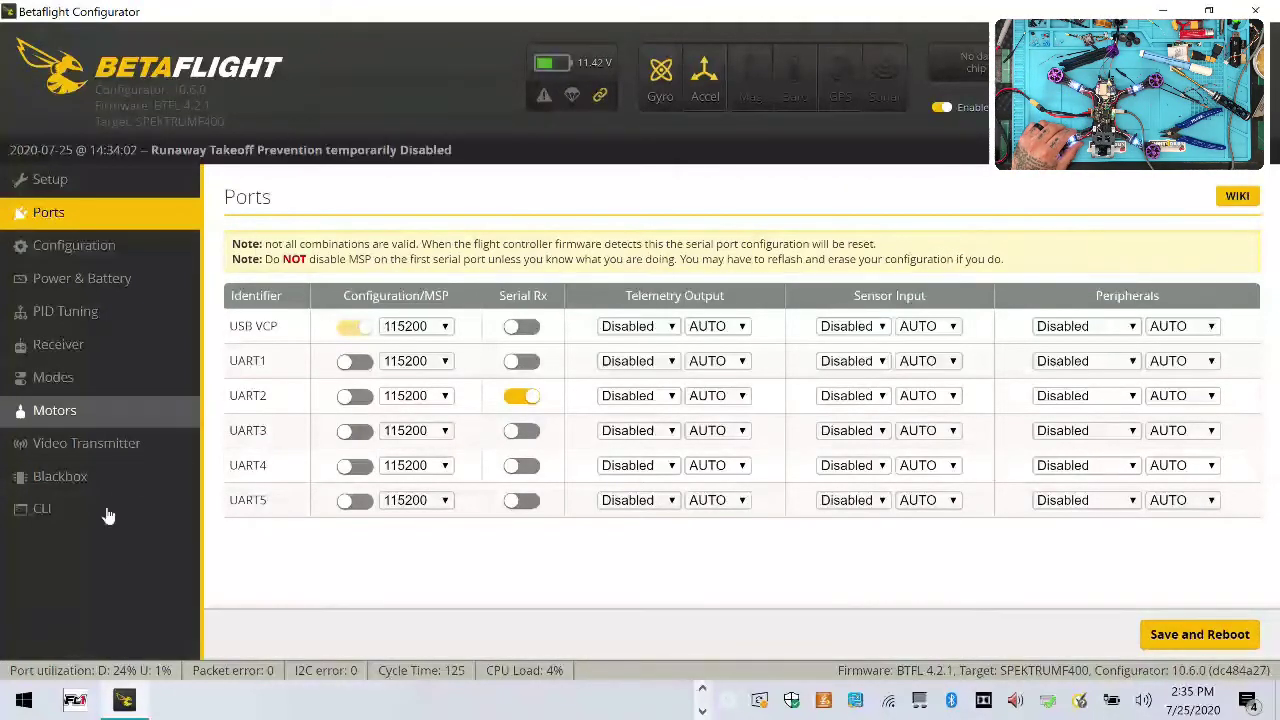
# Run the dump command in the CLI to output the full flight controller configuration.
pyautogui.click(40, 512)
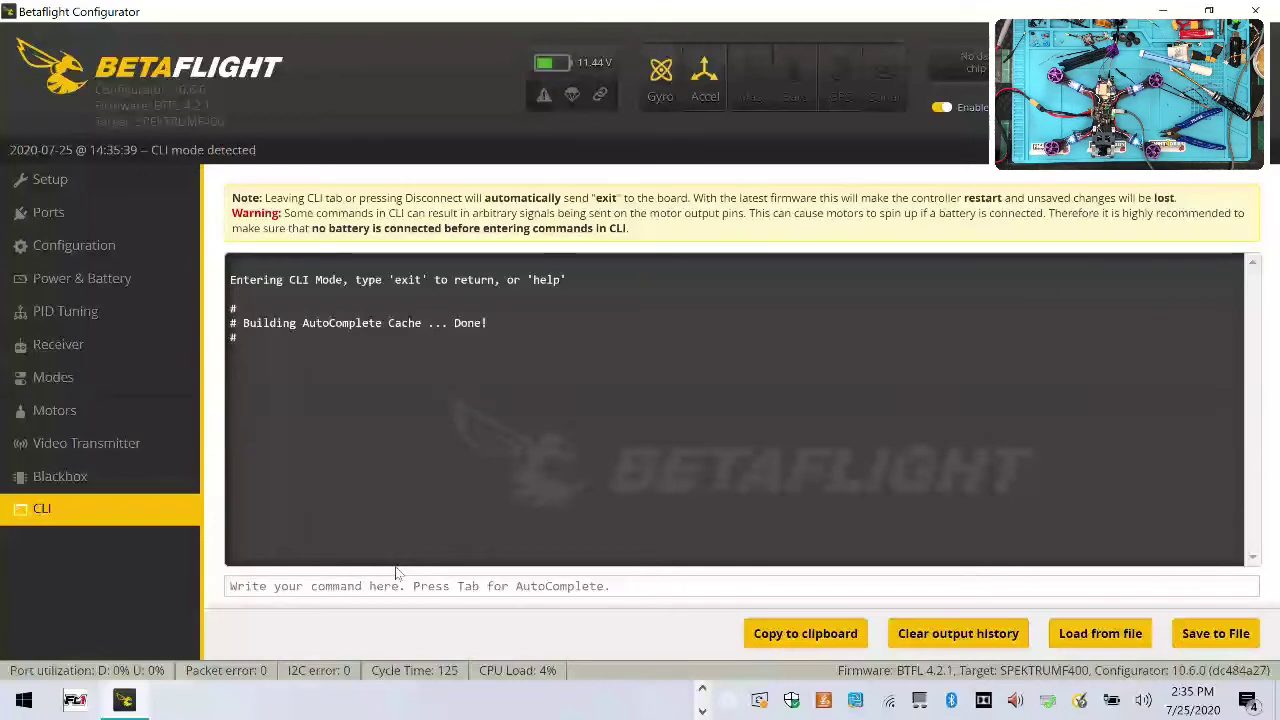
pyautogui.write('drump')
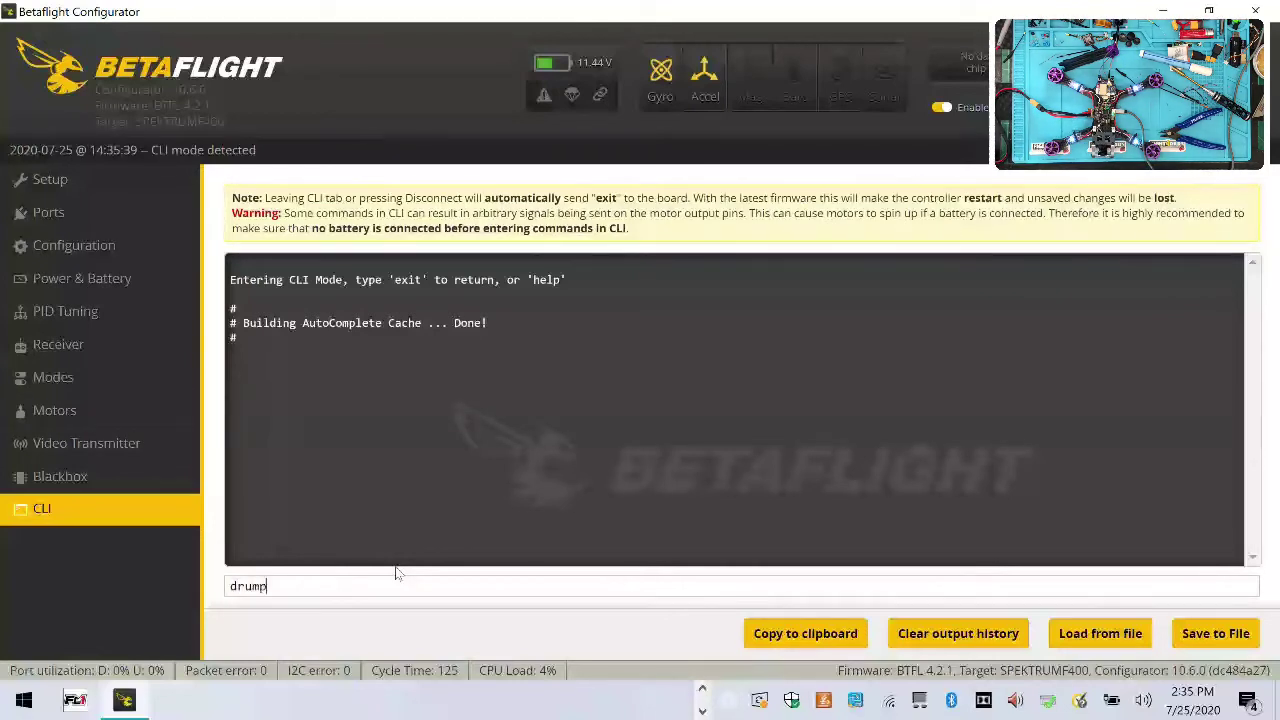
pyautogui.press('Return')
pyautogui.write('d')
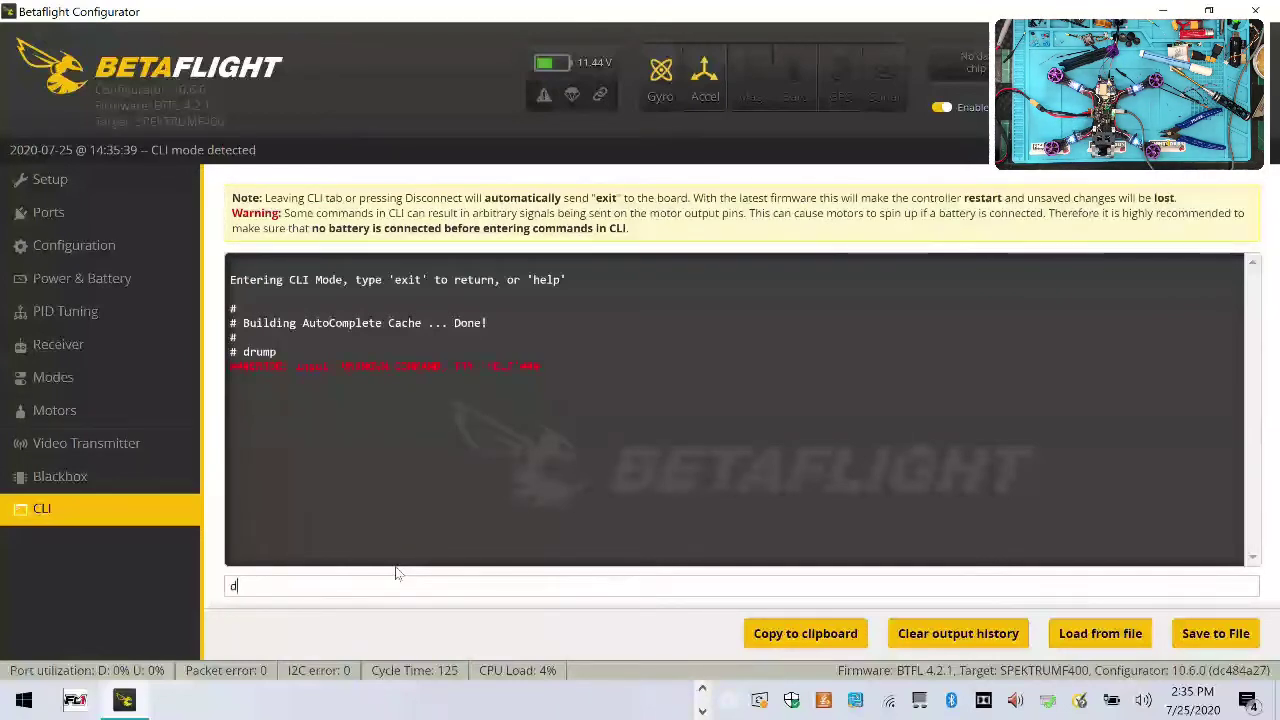
pyautogui.write('ump')
pyautogui.press('Return')
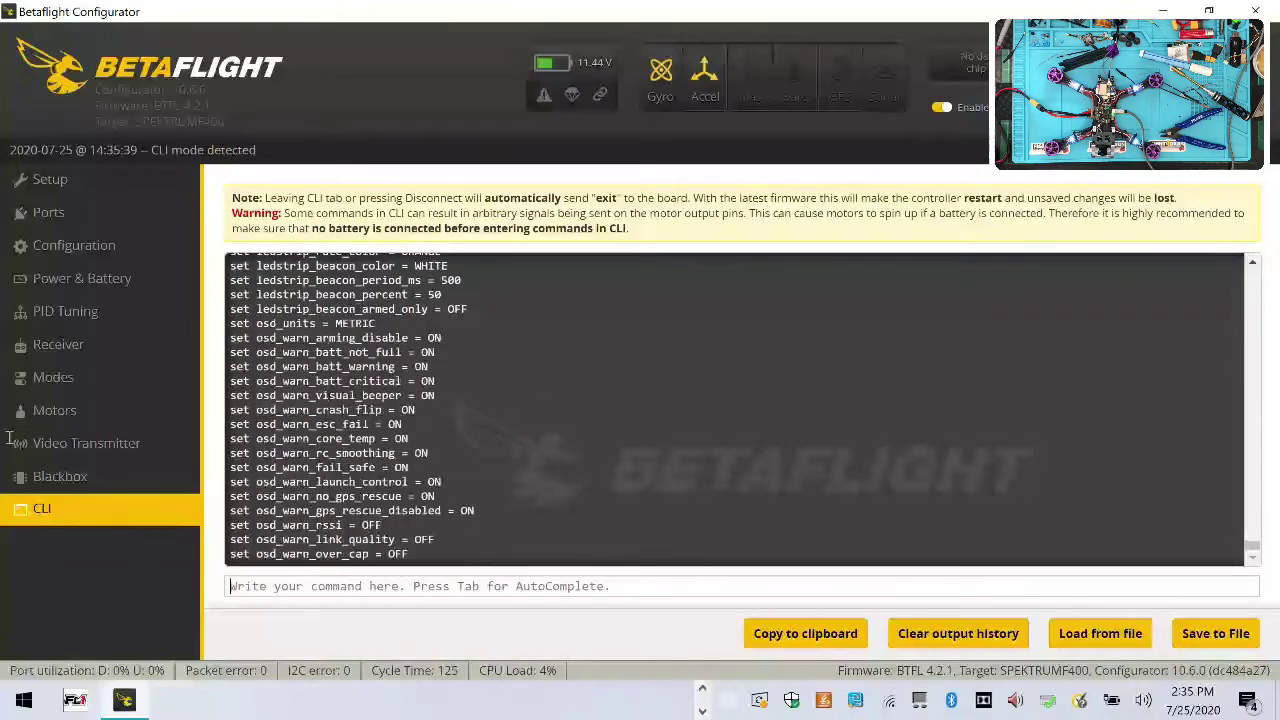
# Select the entire dump output, starting from the dump command line, and copy it.
pyautogui.moveTo(330, 540); pyautogui.dragTo(250, 378)
pyautogui.rightClick(250, 378)
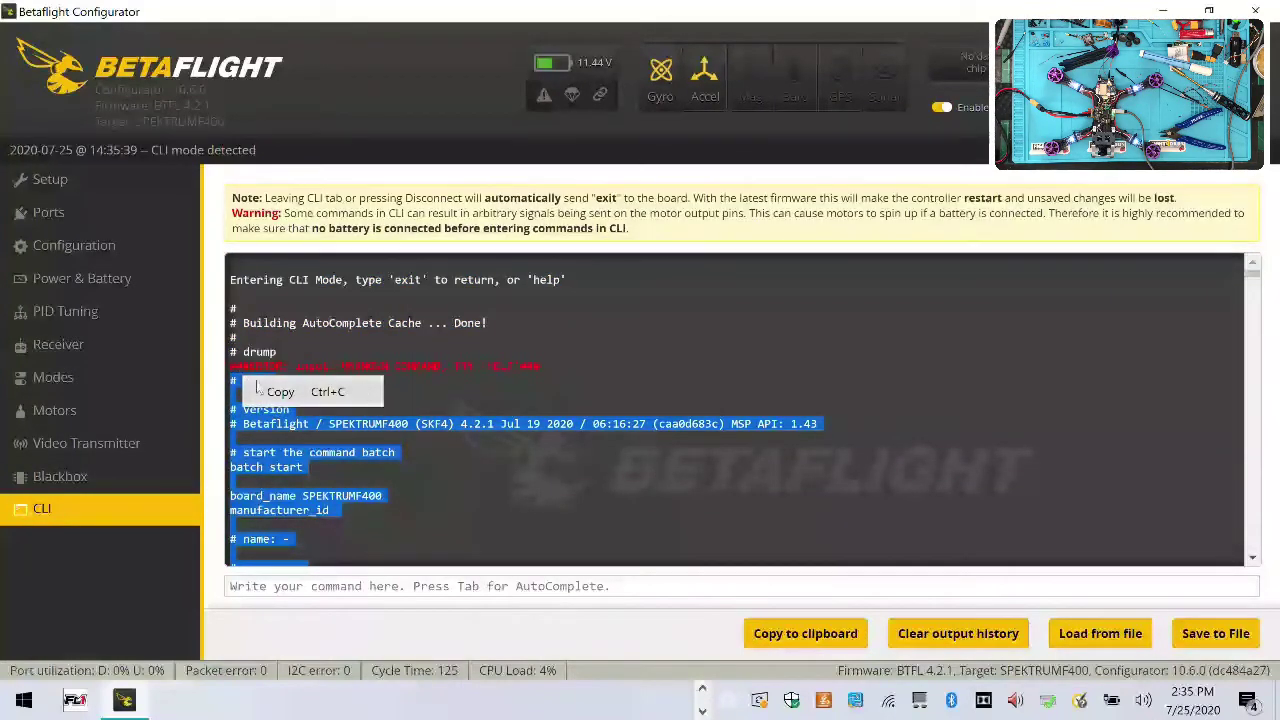
pyautogui.click(252, 382)
pyautogui.rightClick(250, 378)
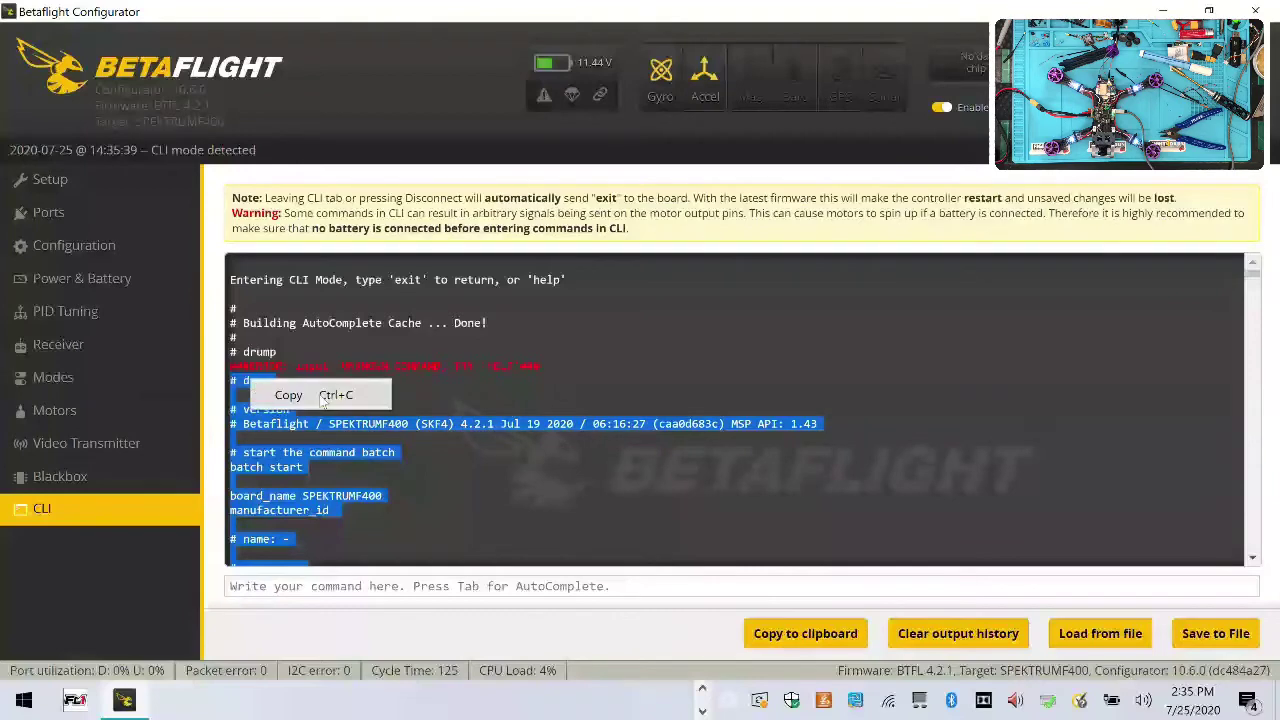
pyautogui.click(268, 393)
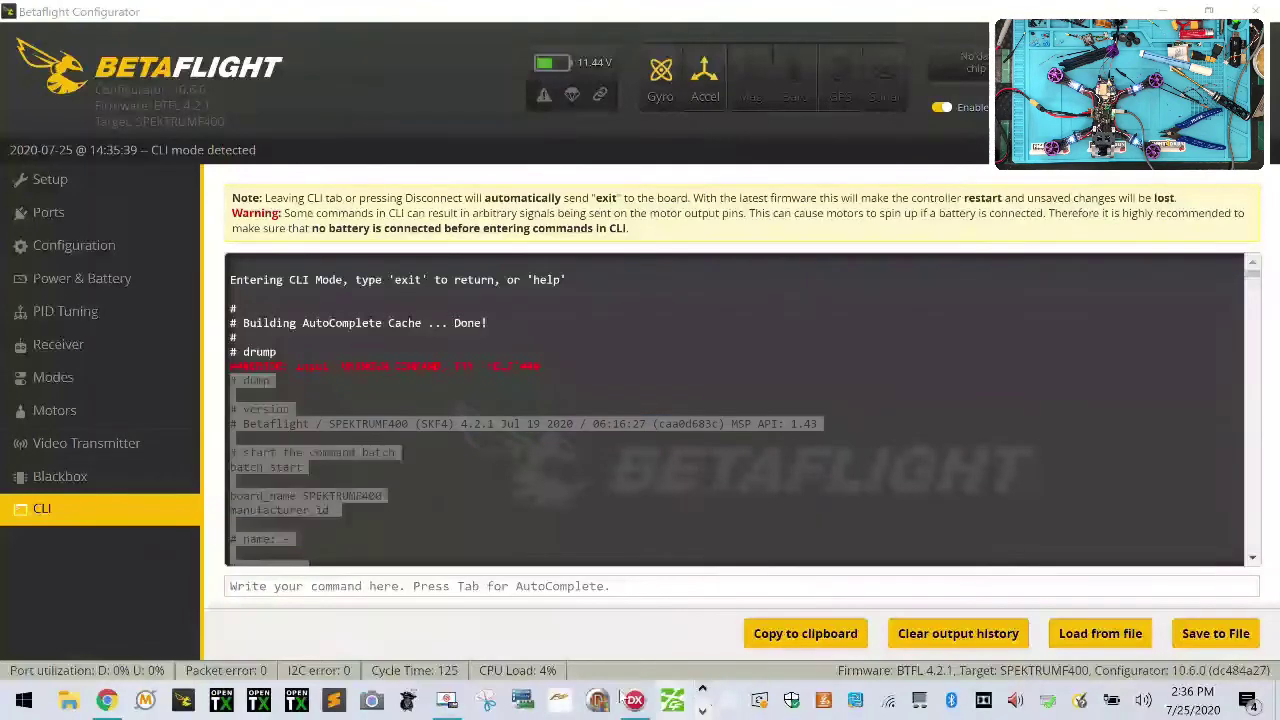
# Switch to Sublime Text and paste the copied dump into a new file.
pyautogui.click(333, 700)
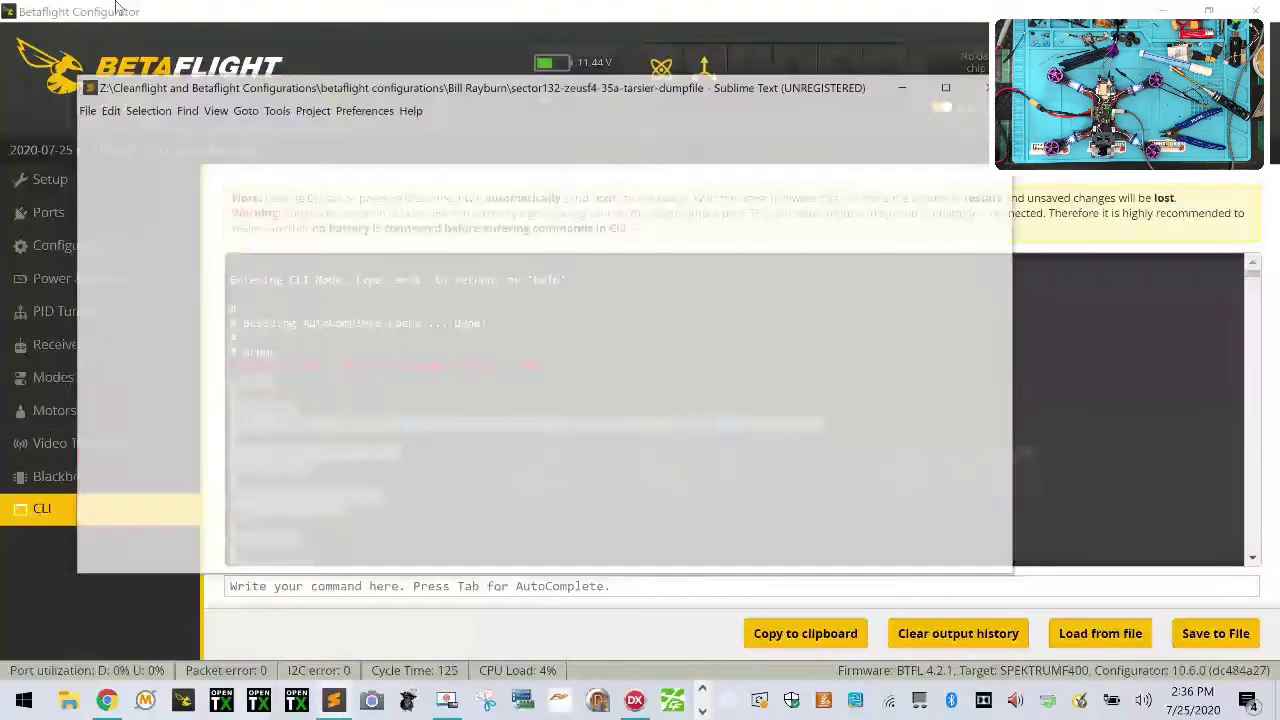
pyautogui.click(72, 72)
pyautogui.click(90, 94)
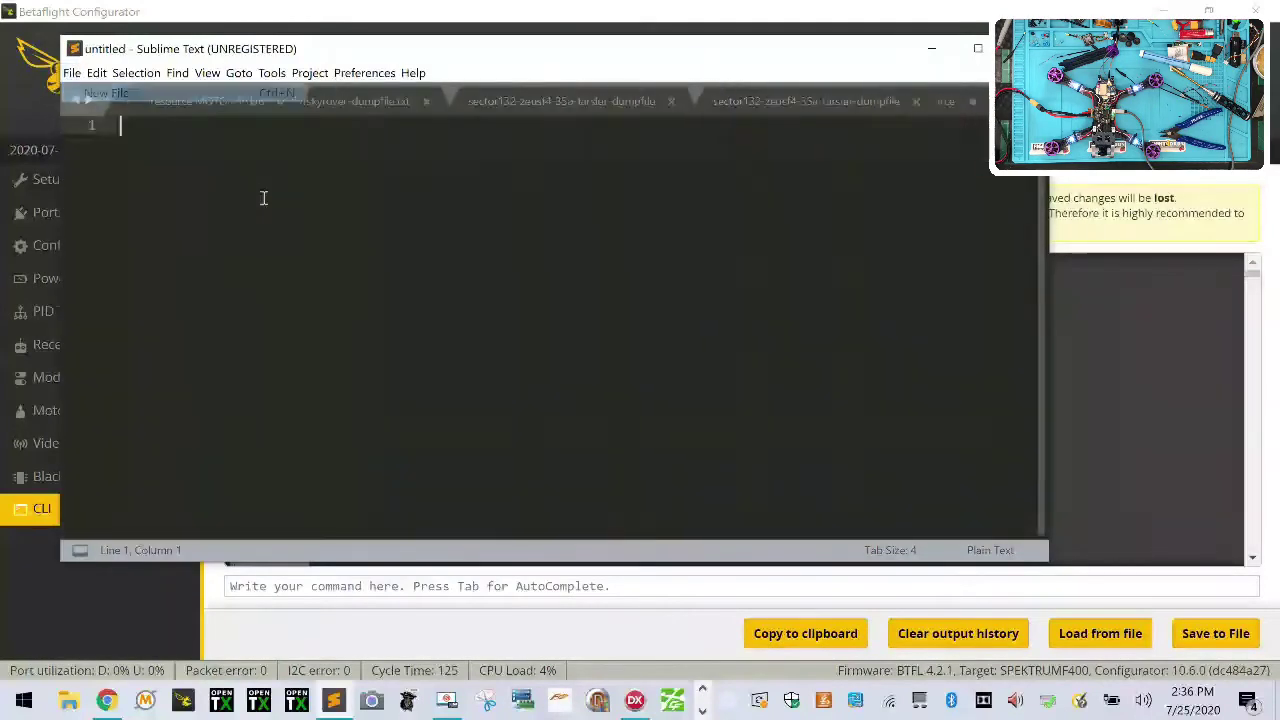
pyautogui.rightClick(263, 198)
pyautogui.click(351, 266)
# Start saving the dump file and create and open a new folder with the customer's first name inside the betaflight configurations folder.
pyautogui.click(72, 72)
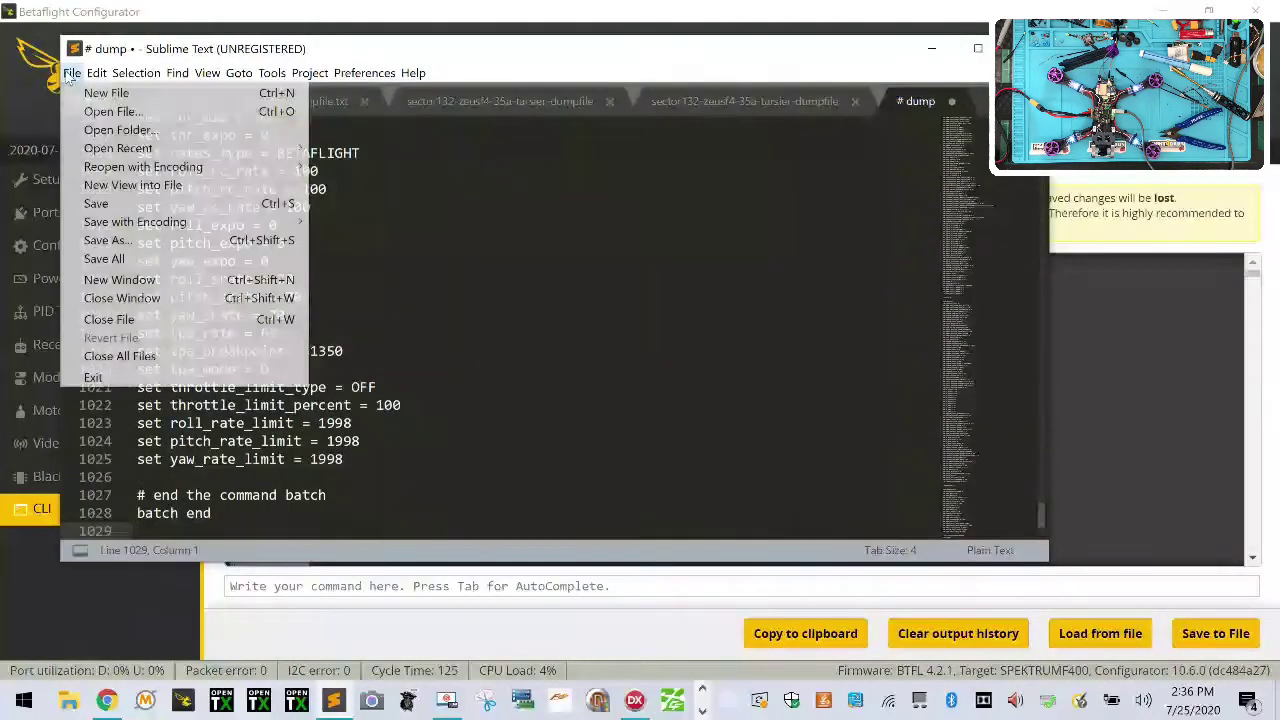
pyautogui.click(150, 258)
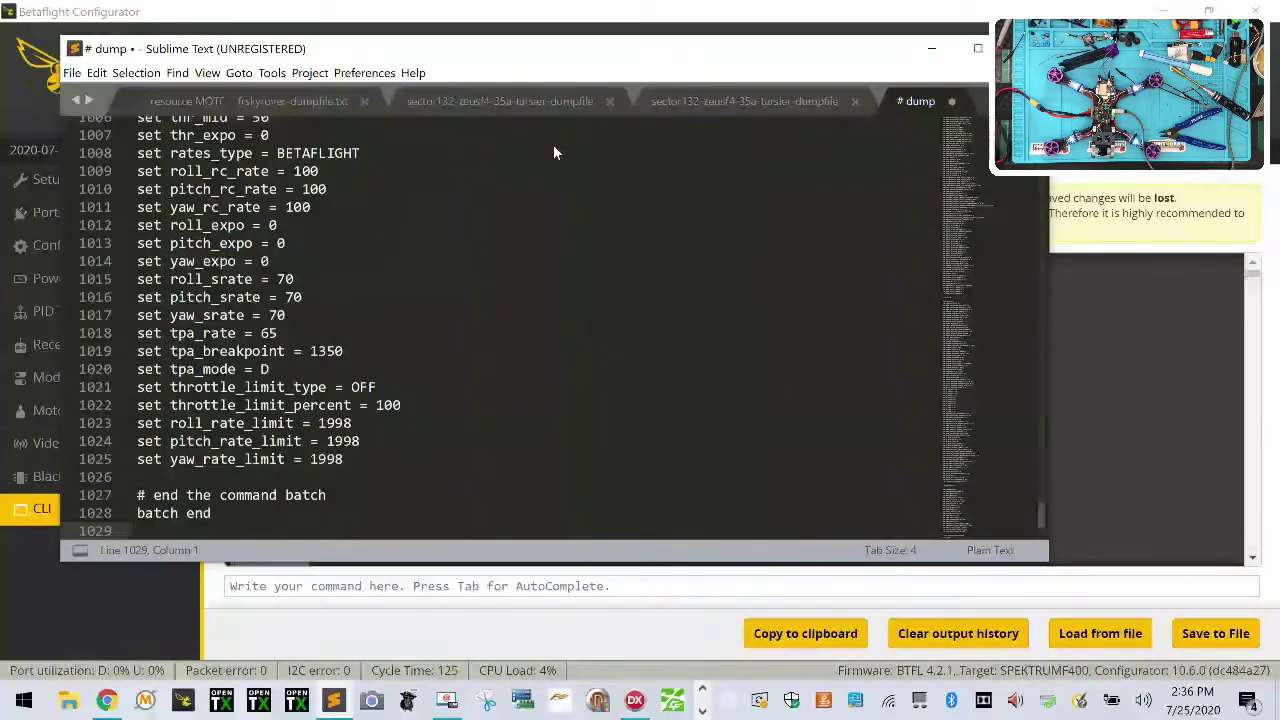
pyautogui.click(257, 128)
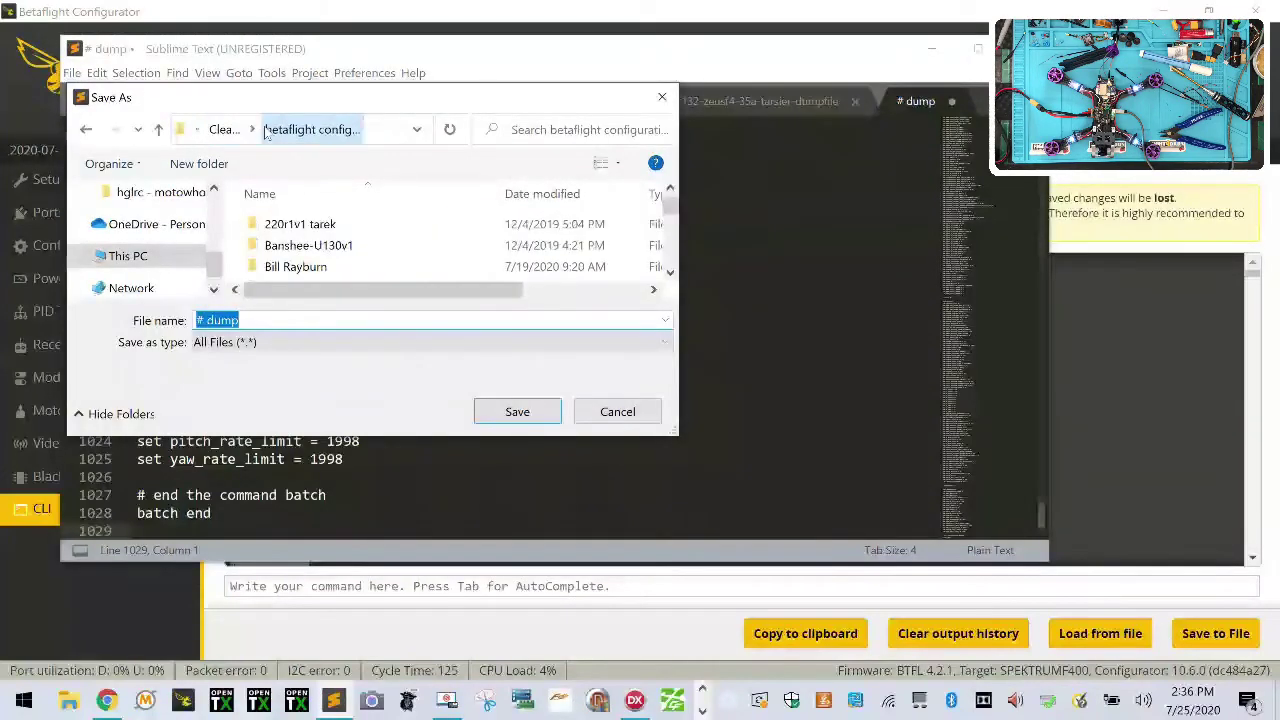
pyautogui.click(192, 164)
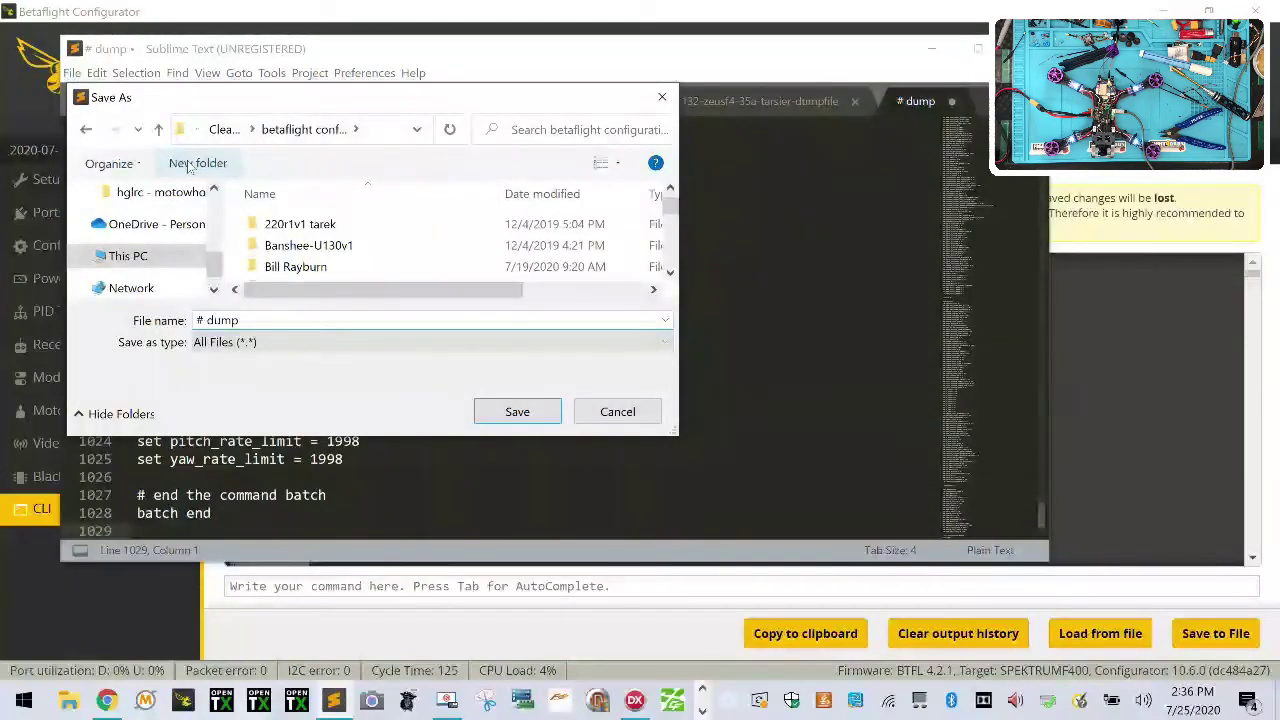
pyautogui.write('Liam')
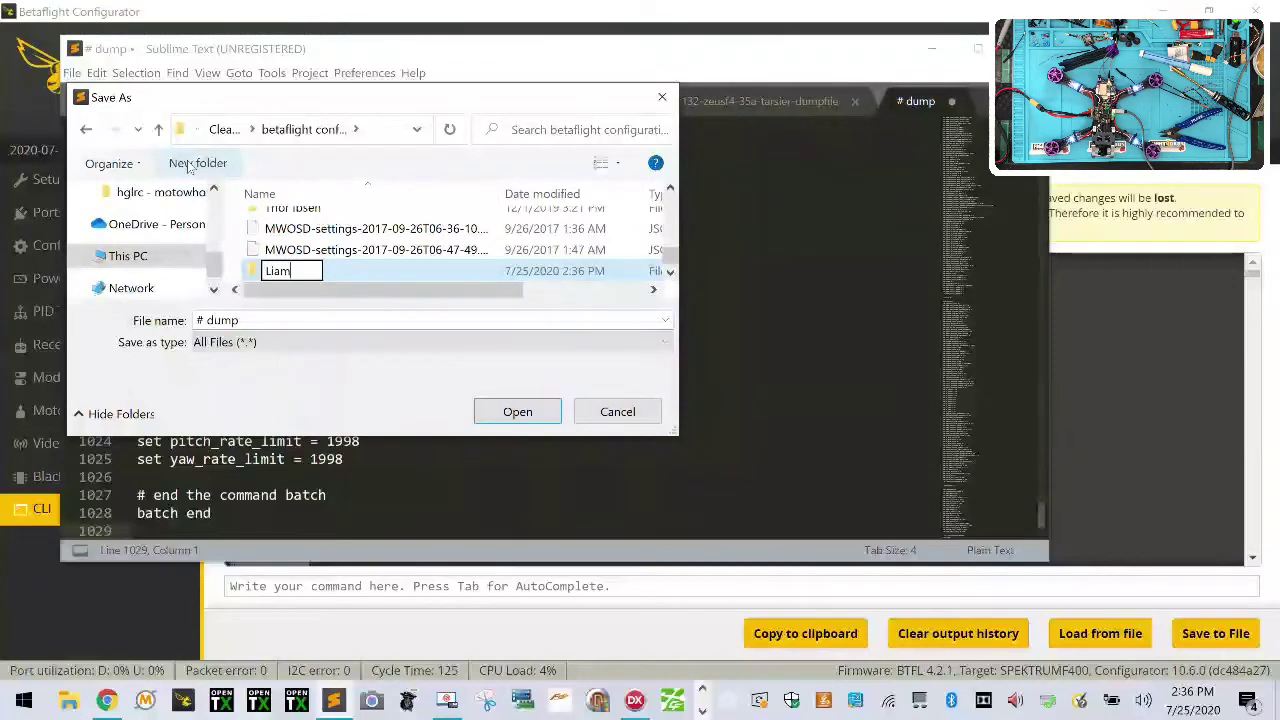
pyautogui.press('Return')
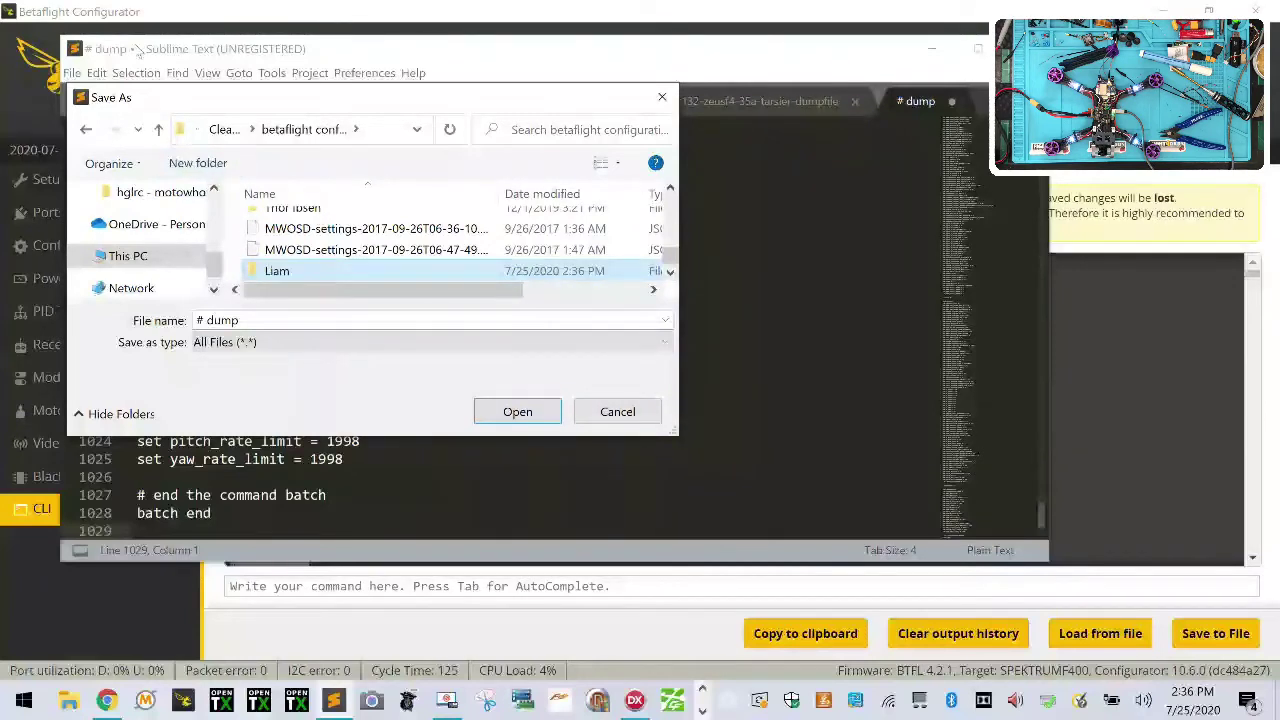
pyautogui.doubleClick(312, 274)
# Save the dump as "Updated Firmware Dump File Betaflight.txt" in the new folder.
pyautogui.moveTo(269, 318); pyautogui.dragTo(137, 300)
pyautogui.write('Updated')
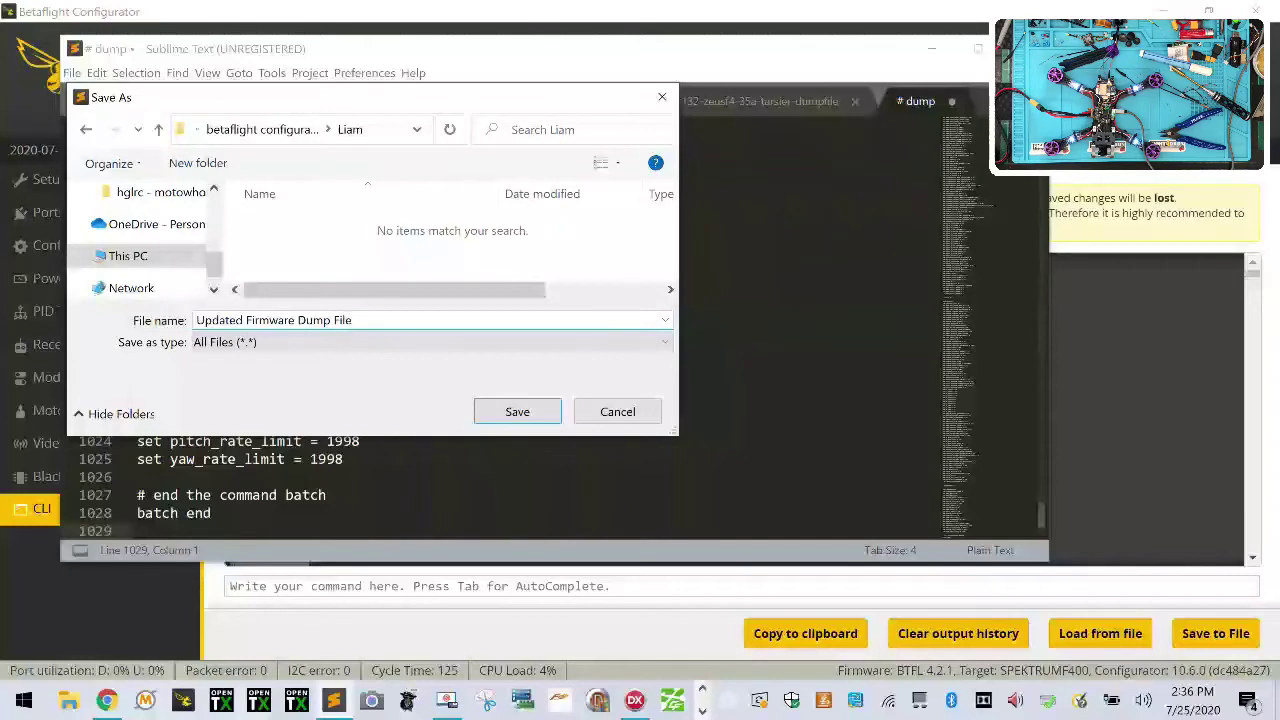
pyautogui.write('Betaflight.txt')
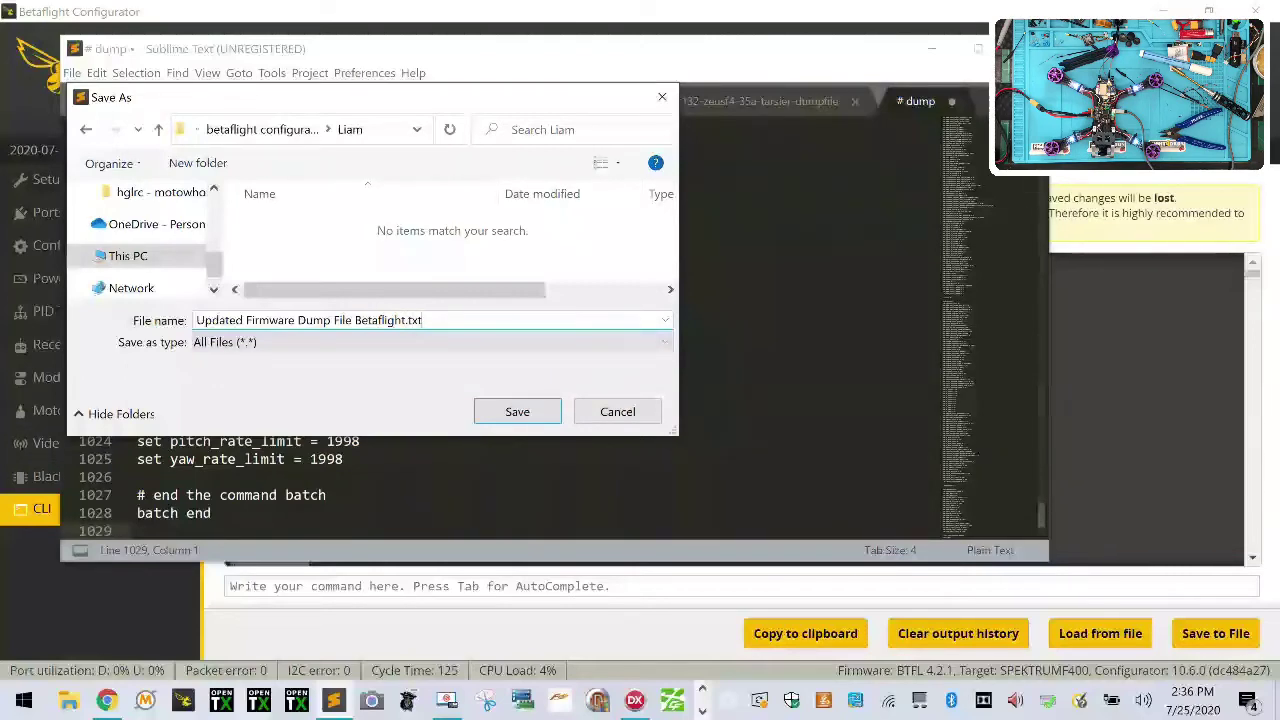
pyautogui.press('Return')
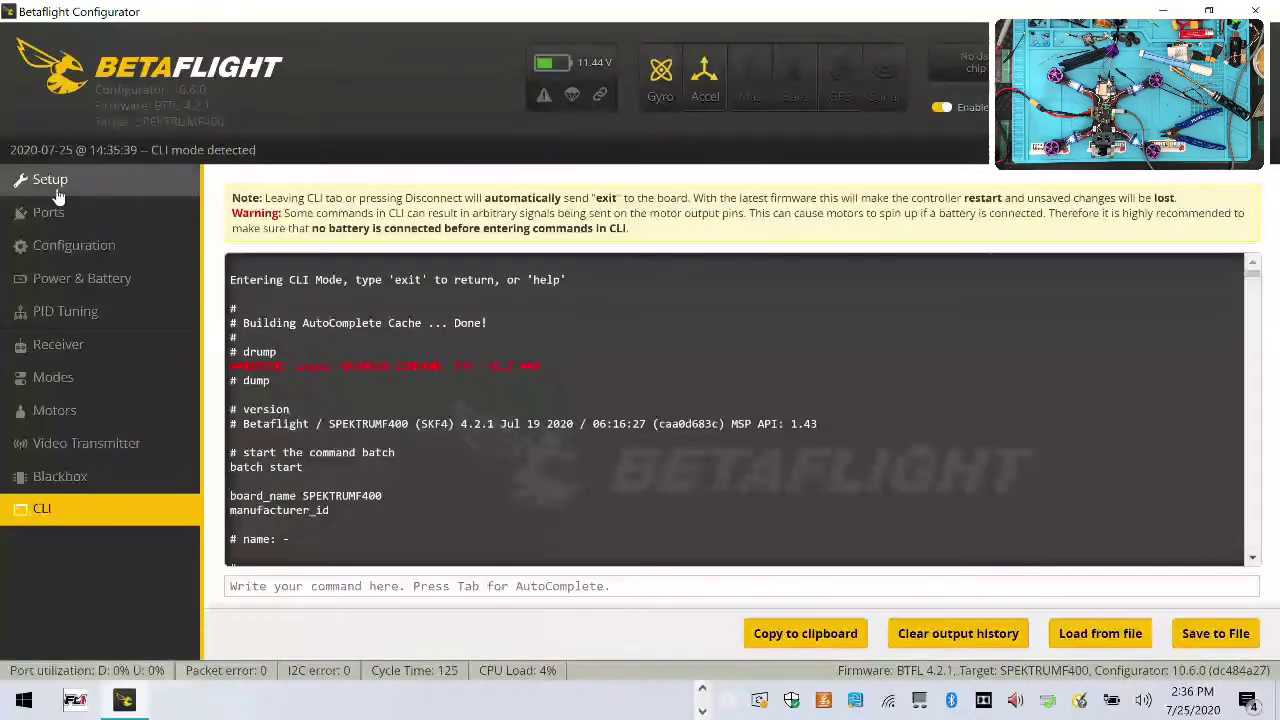
# Return to the Betaflight setup page, start a configuration backup, and look for its destination folder.
pyautogui.click(45, 179)
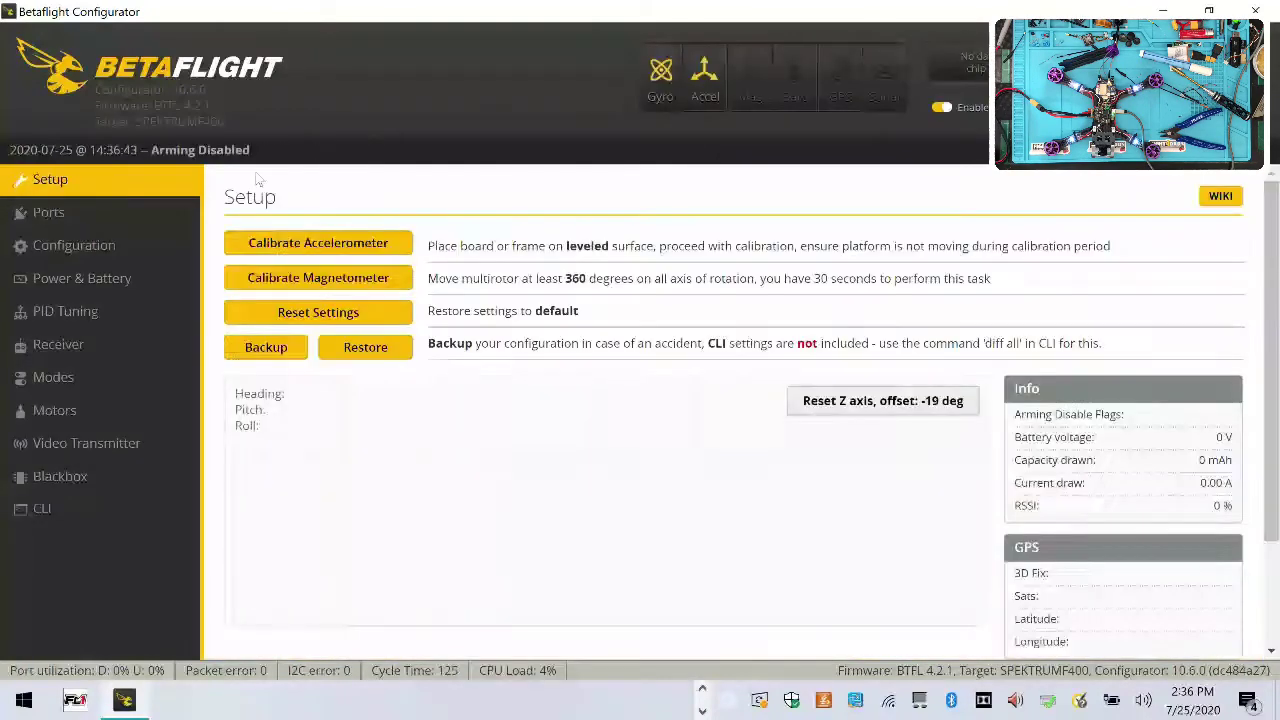
pyautogui.click(121, 245)
pyautogui.click(122, 186)
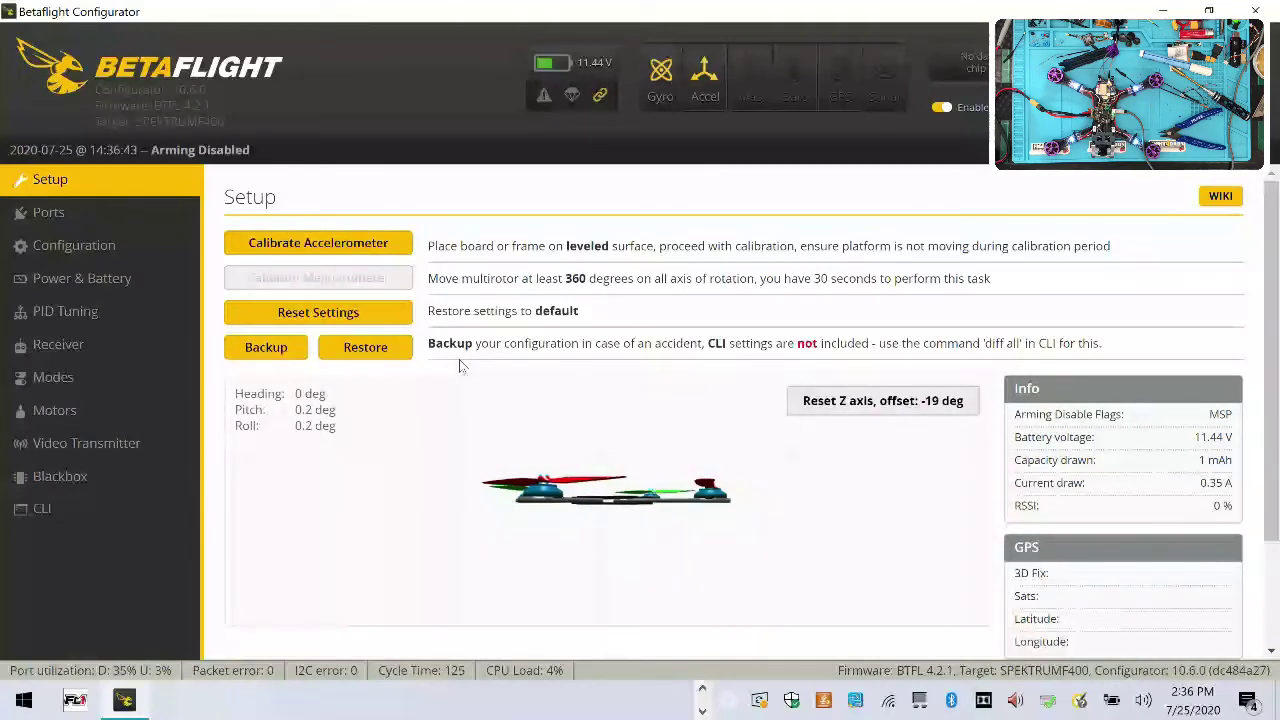
pyautogui.scroll(5, 108, 222)
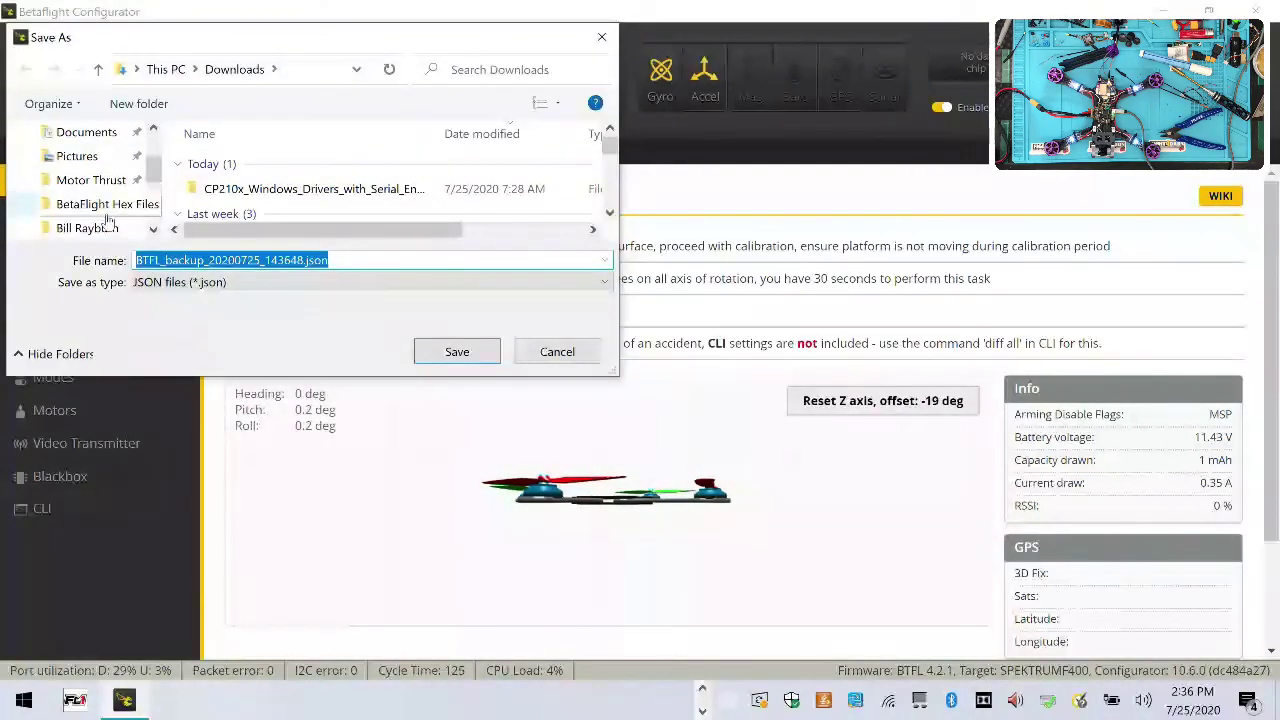
pyautogui.scroll(-5, 113, 208)
pyautogui.scroll(3, 113, 210)
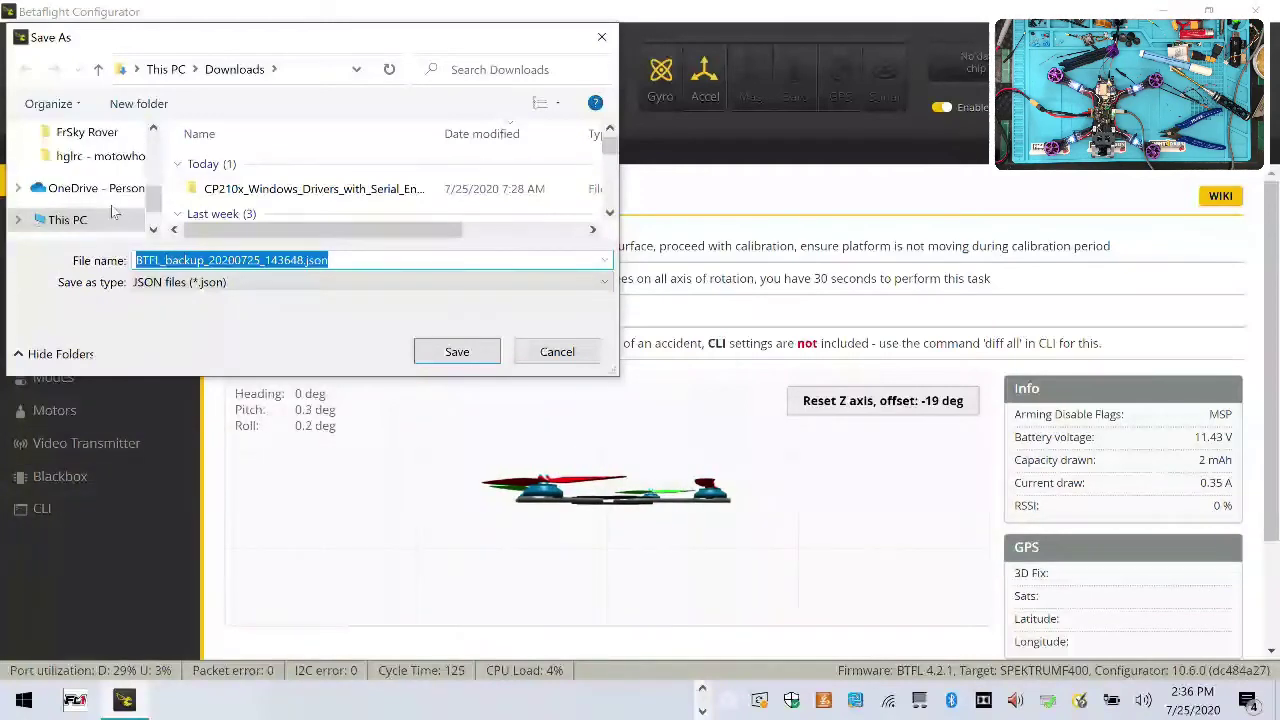